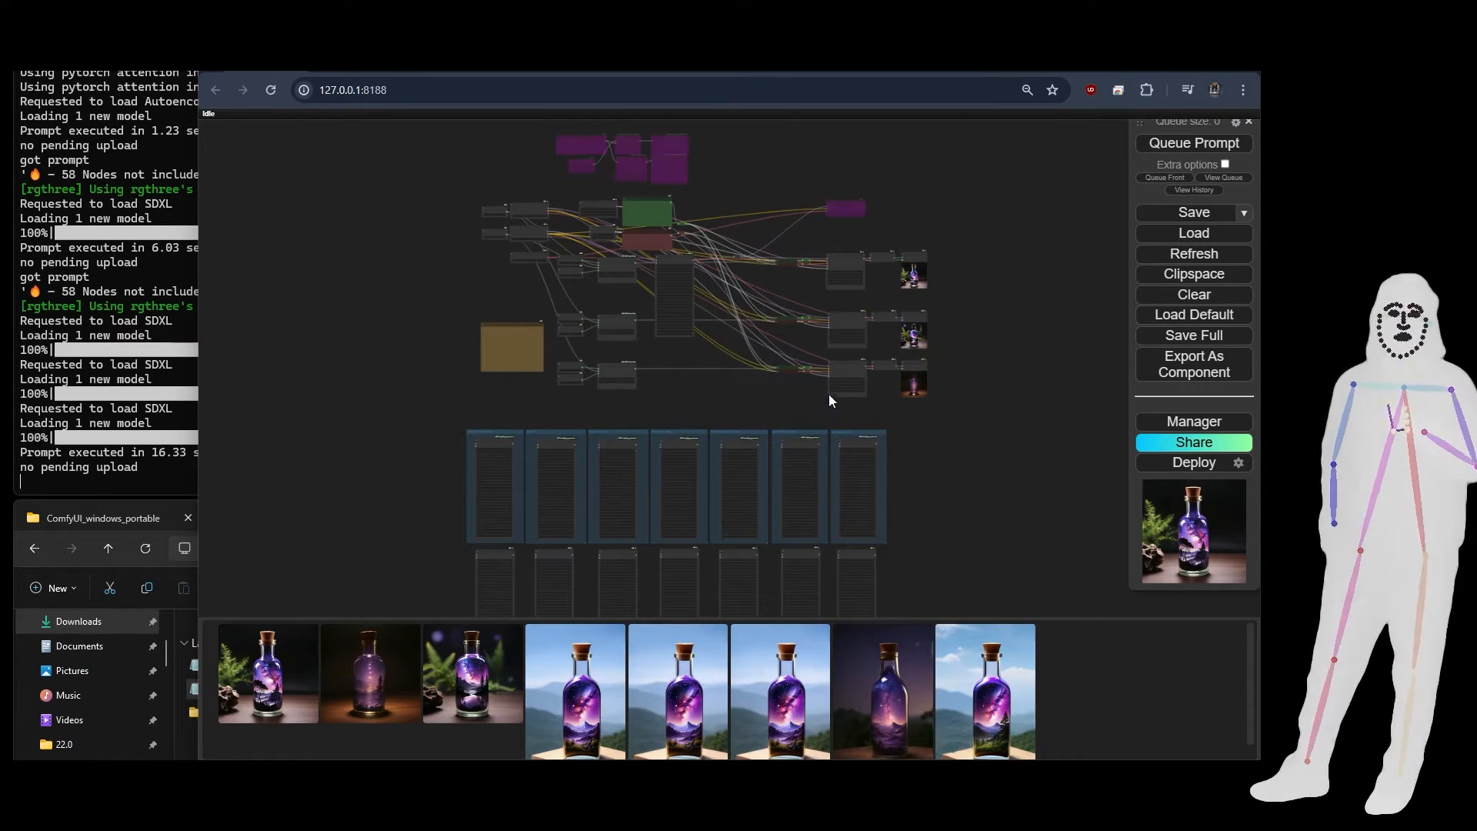
Examine the merge workflow's Text Concatenate nodes, ModelMergeSDXL block weights and checkpoint loaders
scroll(667, 290, "up", 15)
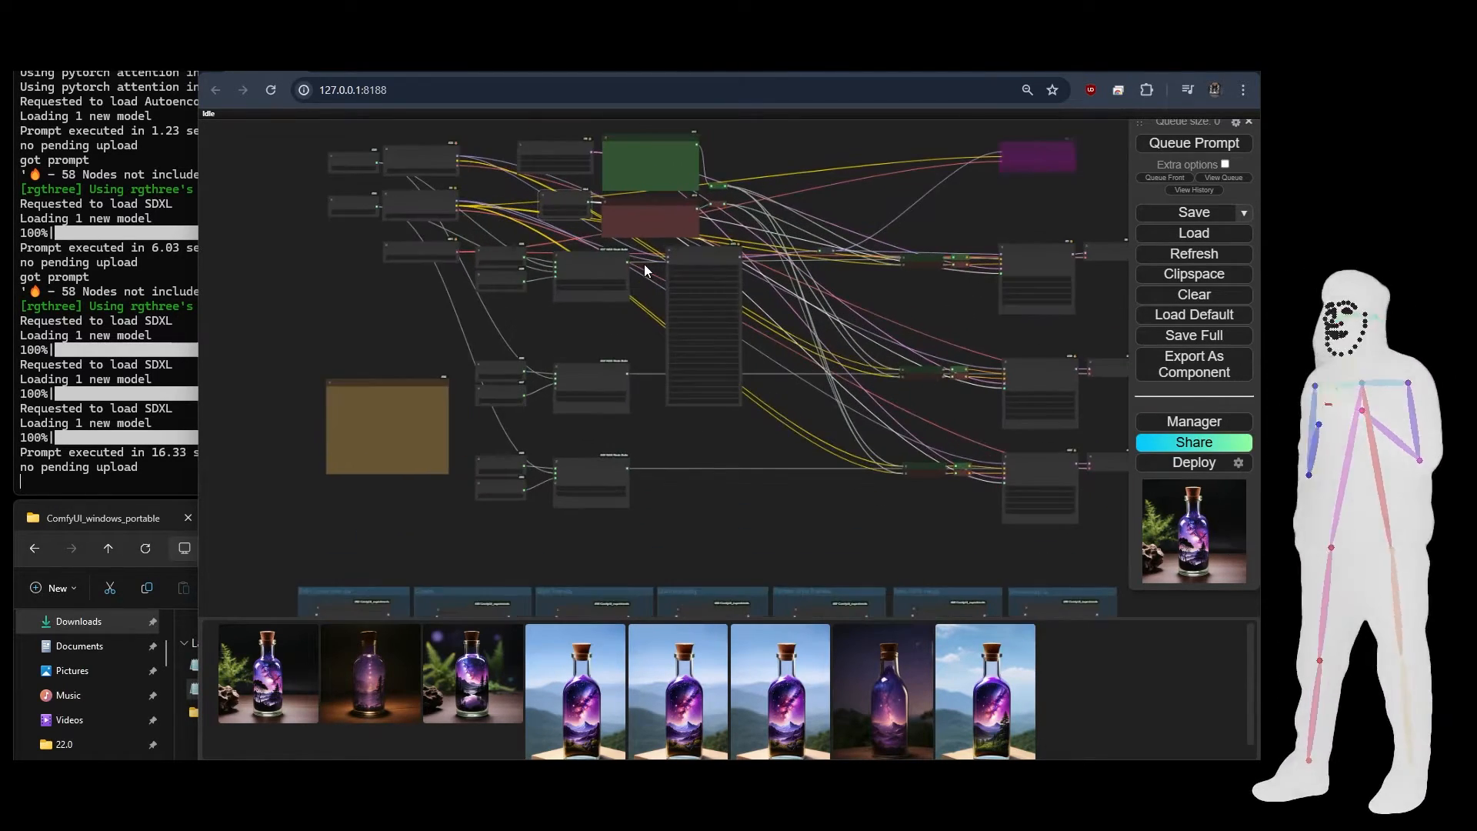
scroll(645, 266, "up", 2)
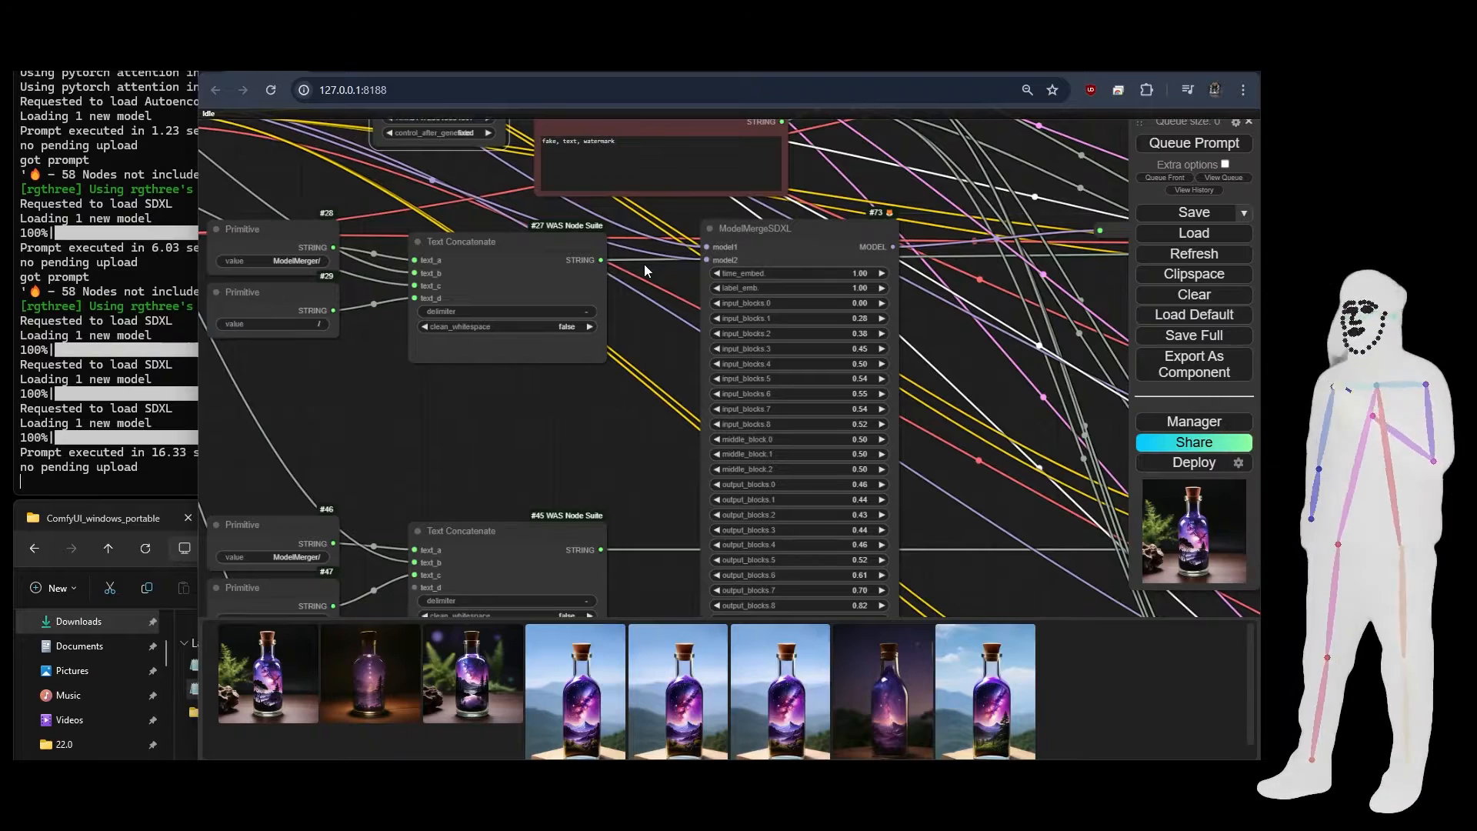
scroll(644, 265, "up", 3)
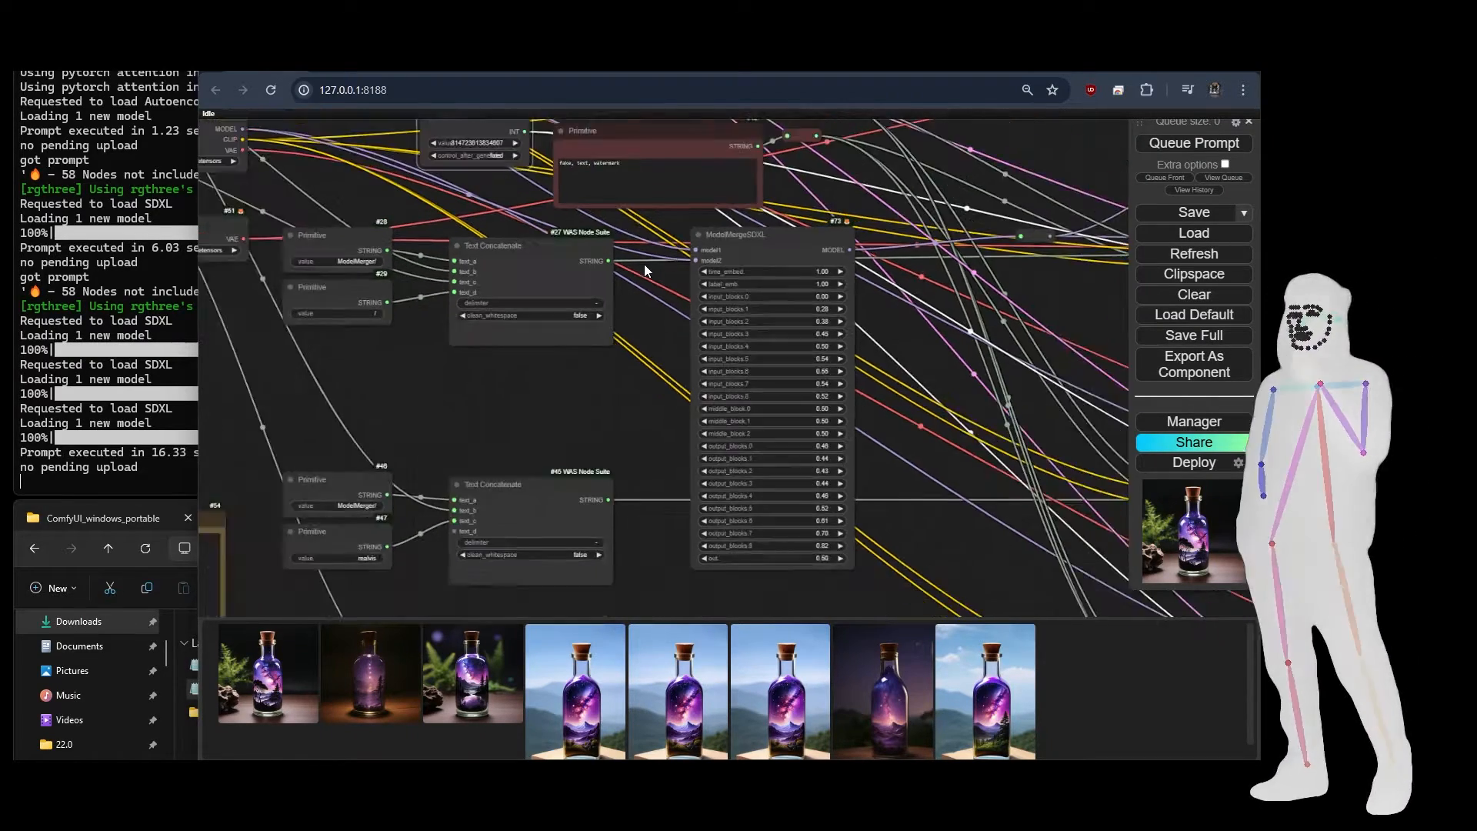
left_click_drag(411, 462, 655, 482)
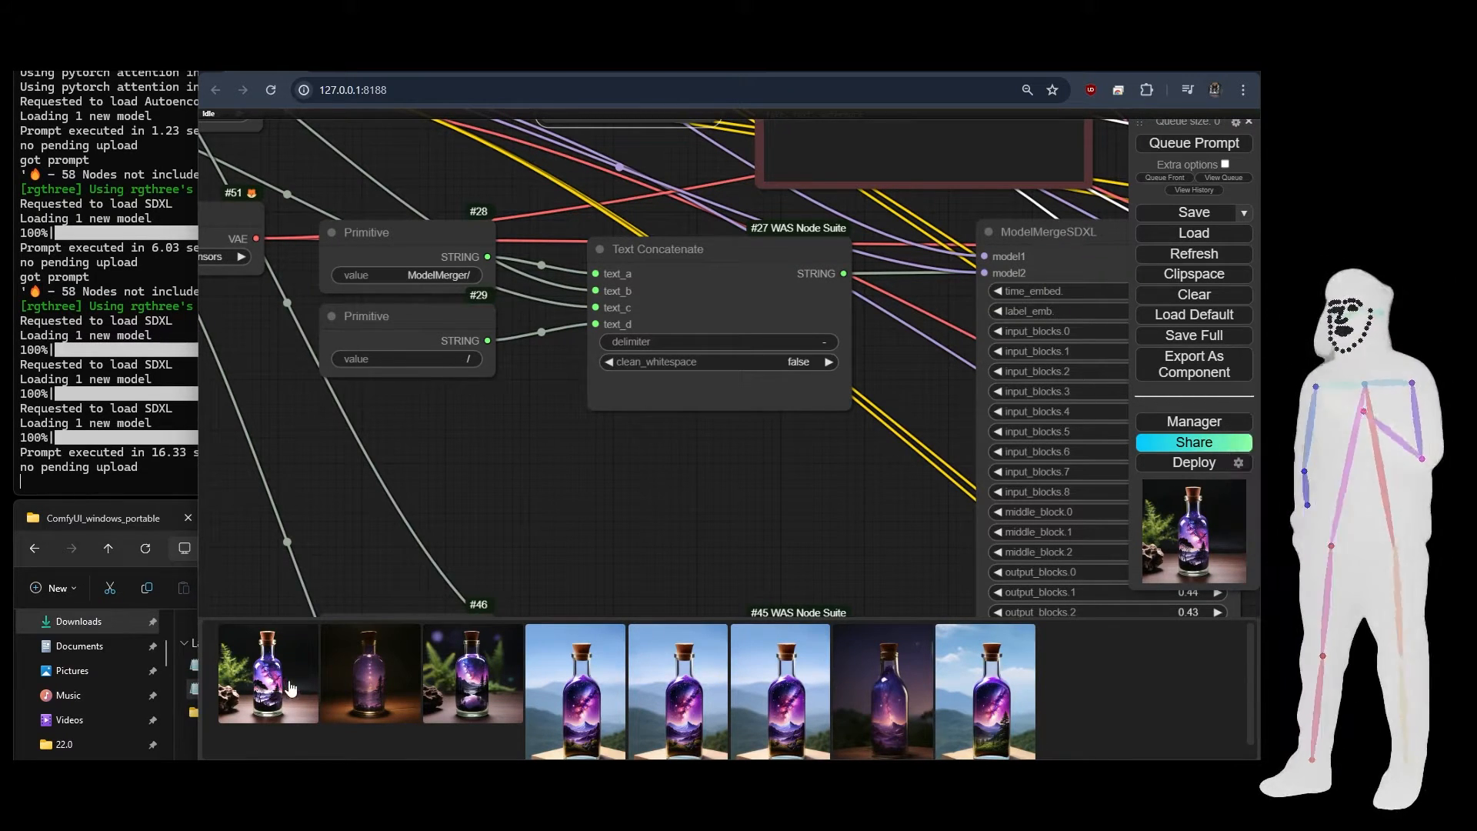
left_click_drag(534, 505, 365, 444)
scroll(418, 412, "up", 7)
scroll(420, 418, "down", 6)
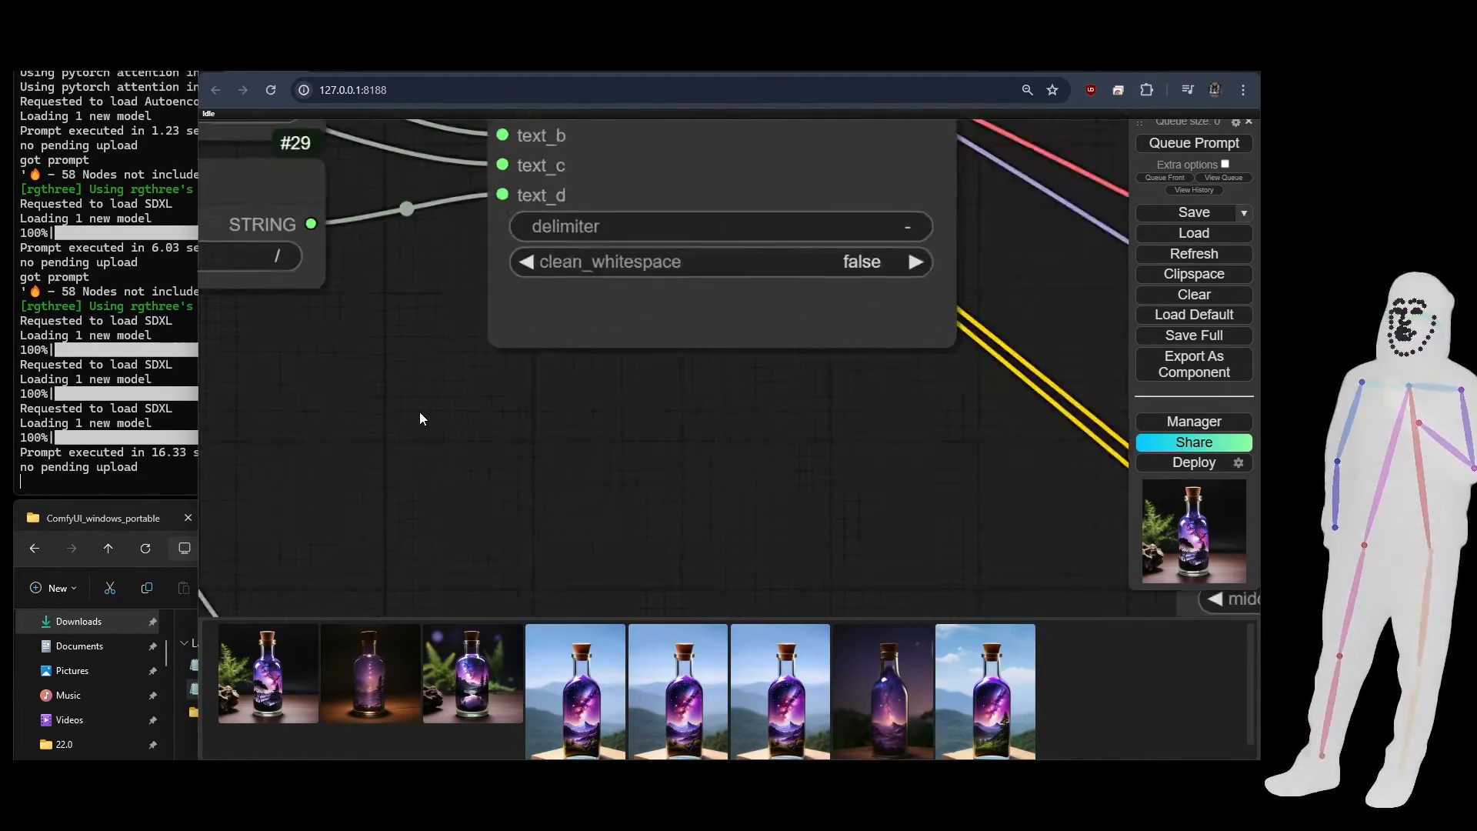
scroll(420, 416, "down", 4)
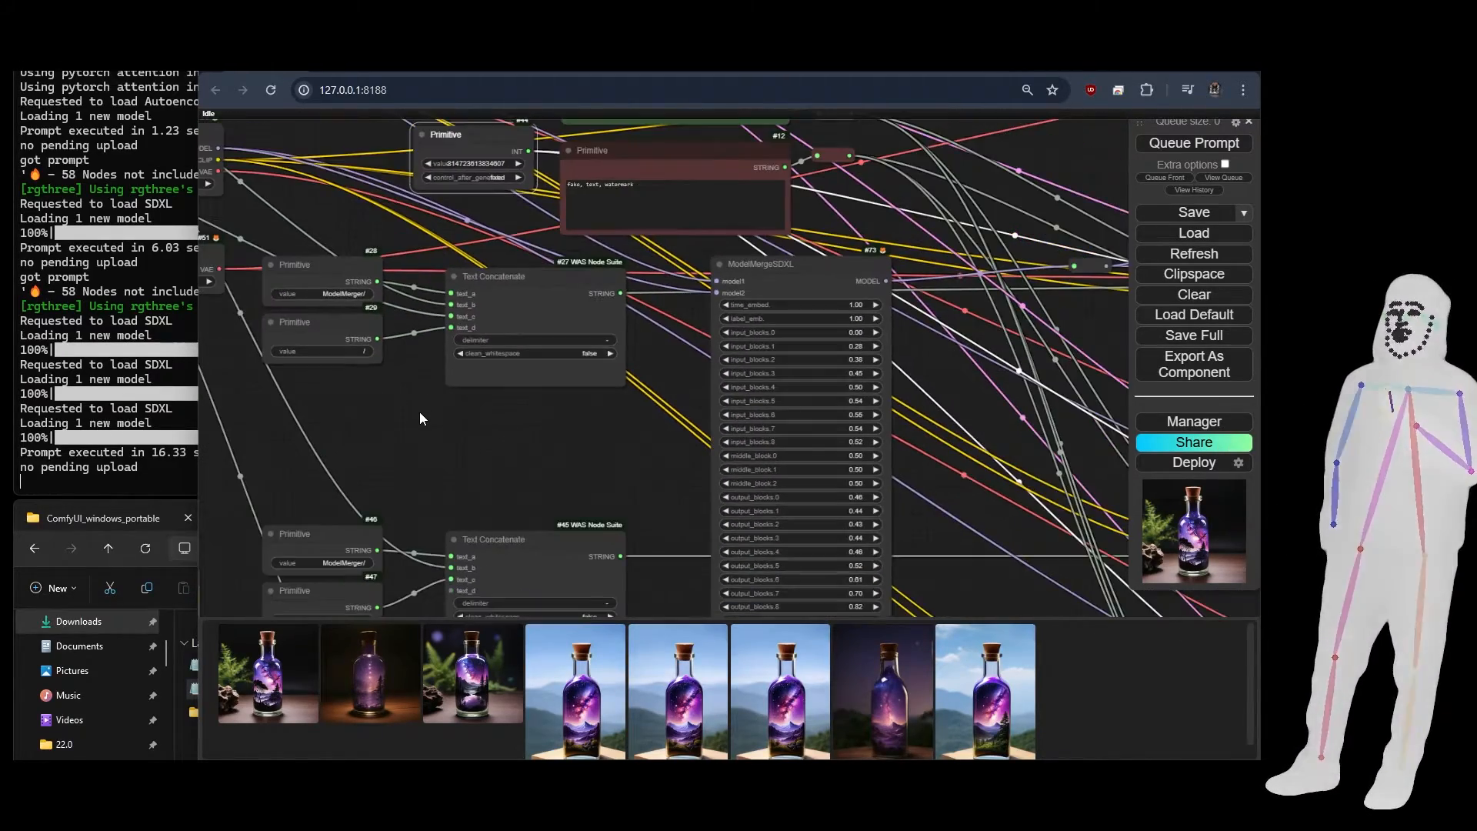
scroll(420, 416, "up", 2)
scroll(420, 418, "down", 4)
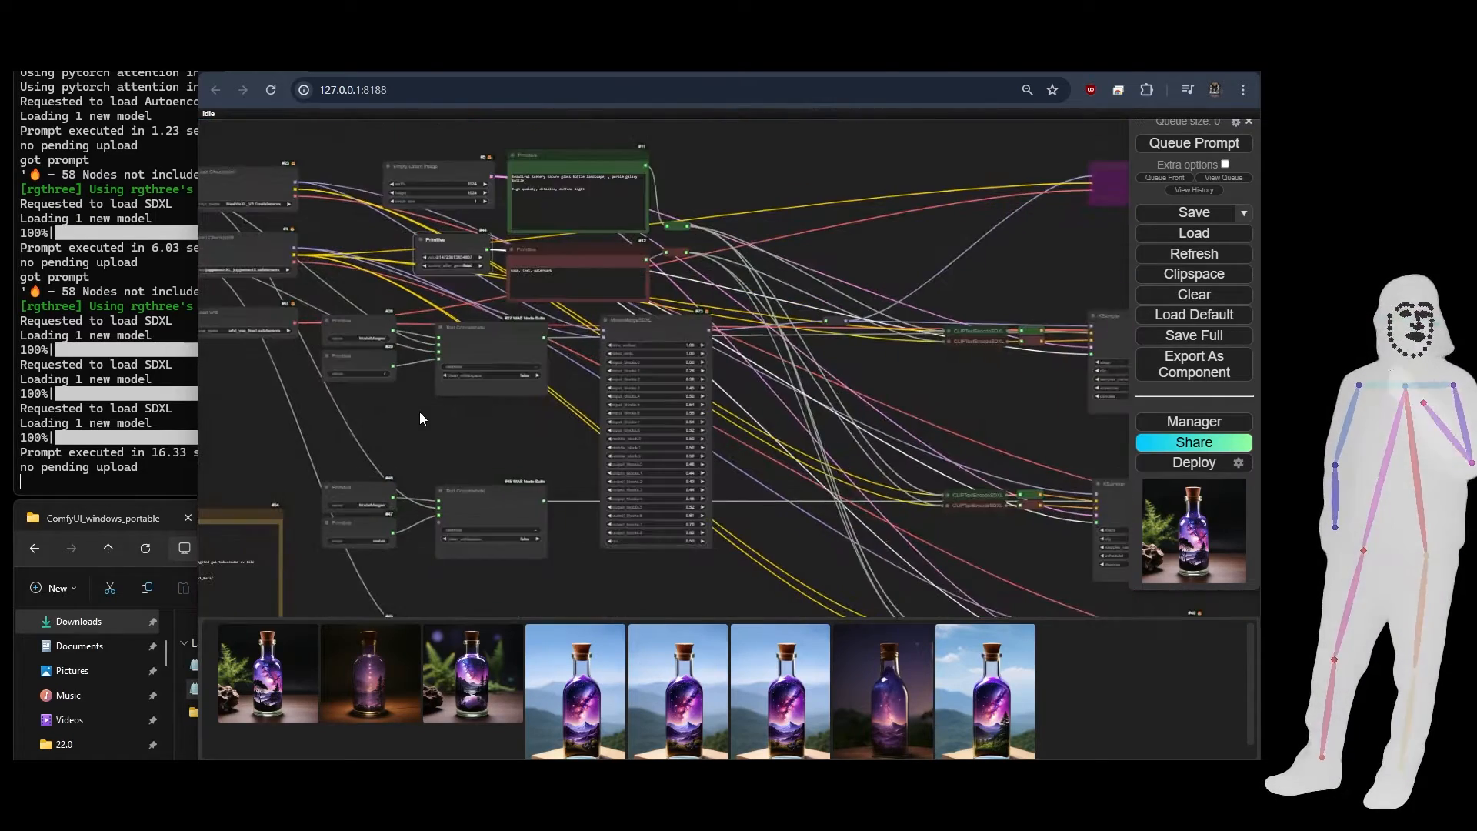
scroll(420, 418, "up", 2)
left_click_drag(504, 404, 535, 407)
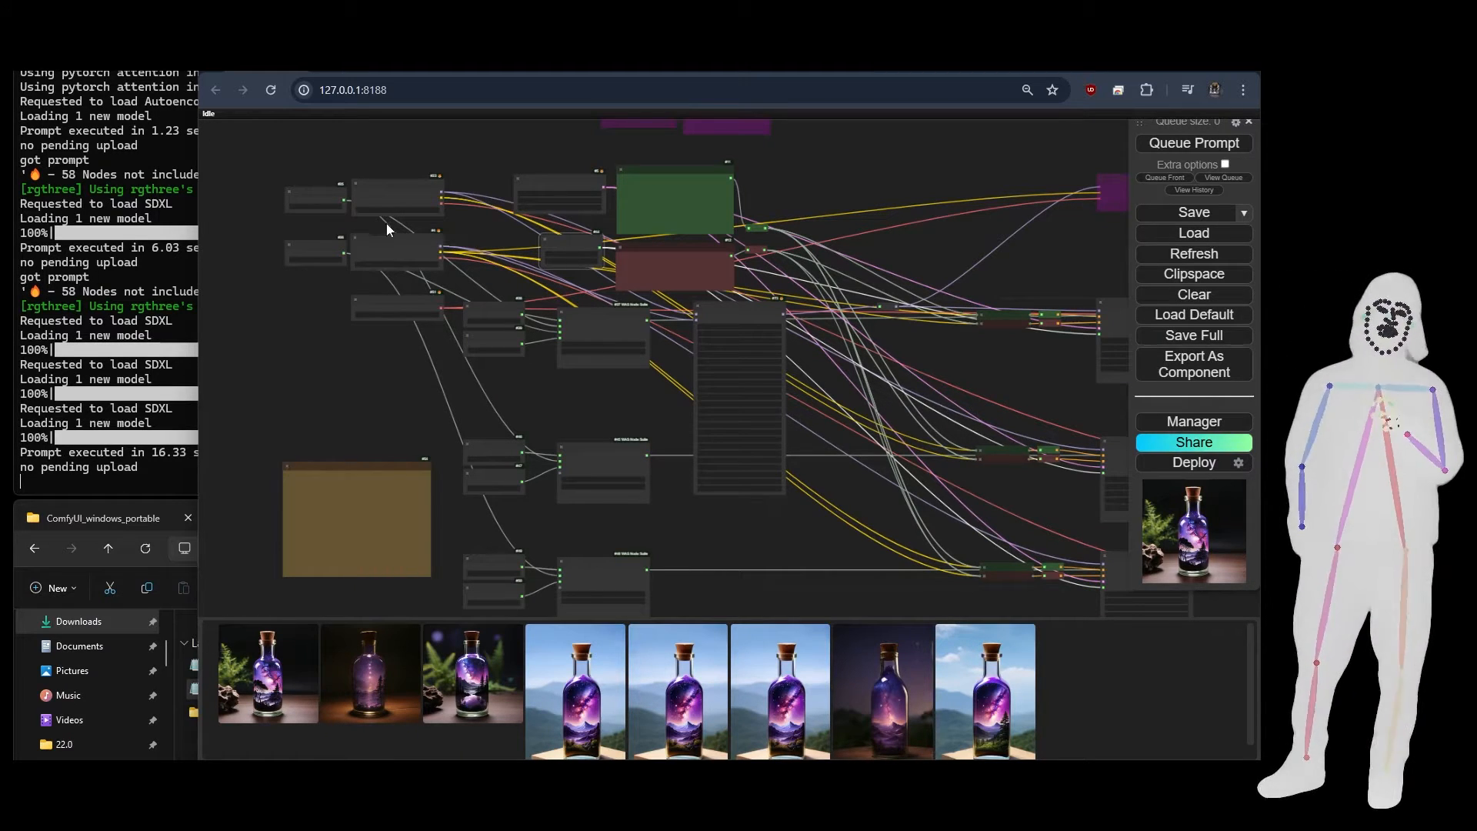
scroll(357, 223, "up", 2)
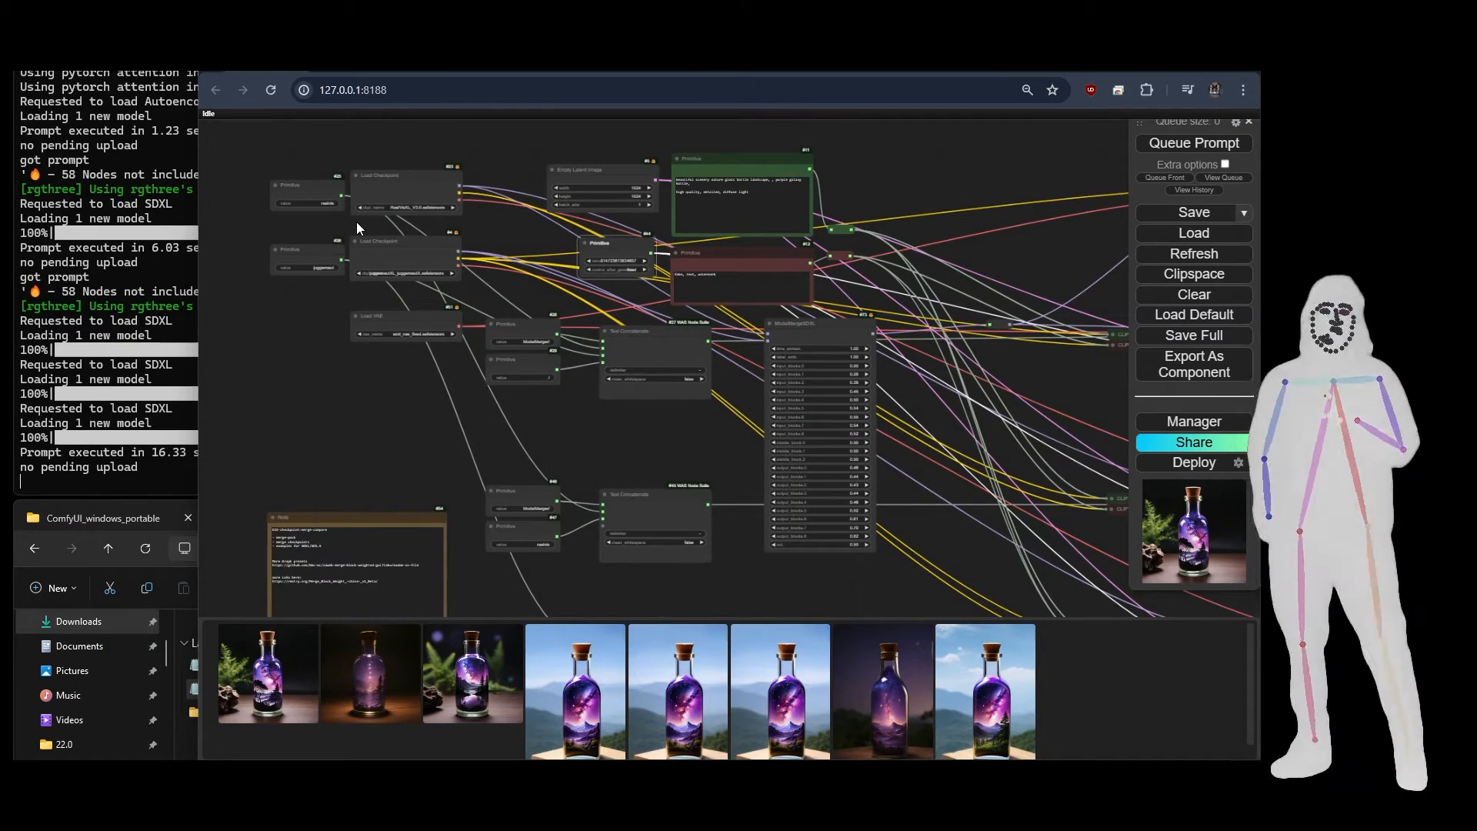
scroll(357, 221, "down", 3)
left_click_drag(637, 507, 537, 500)
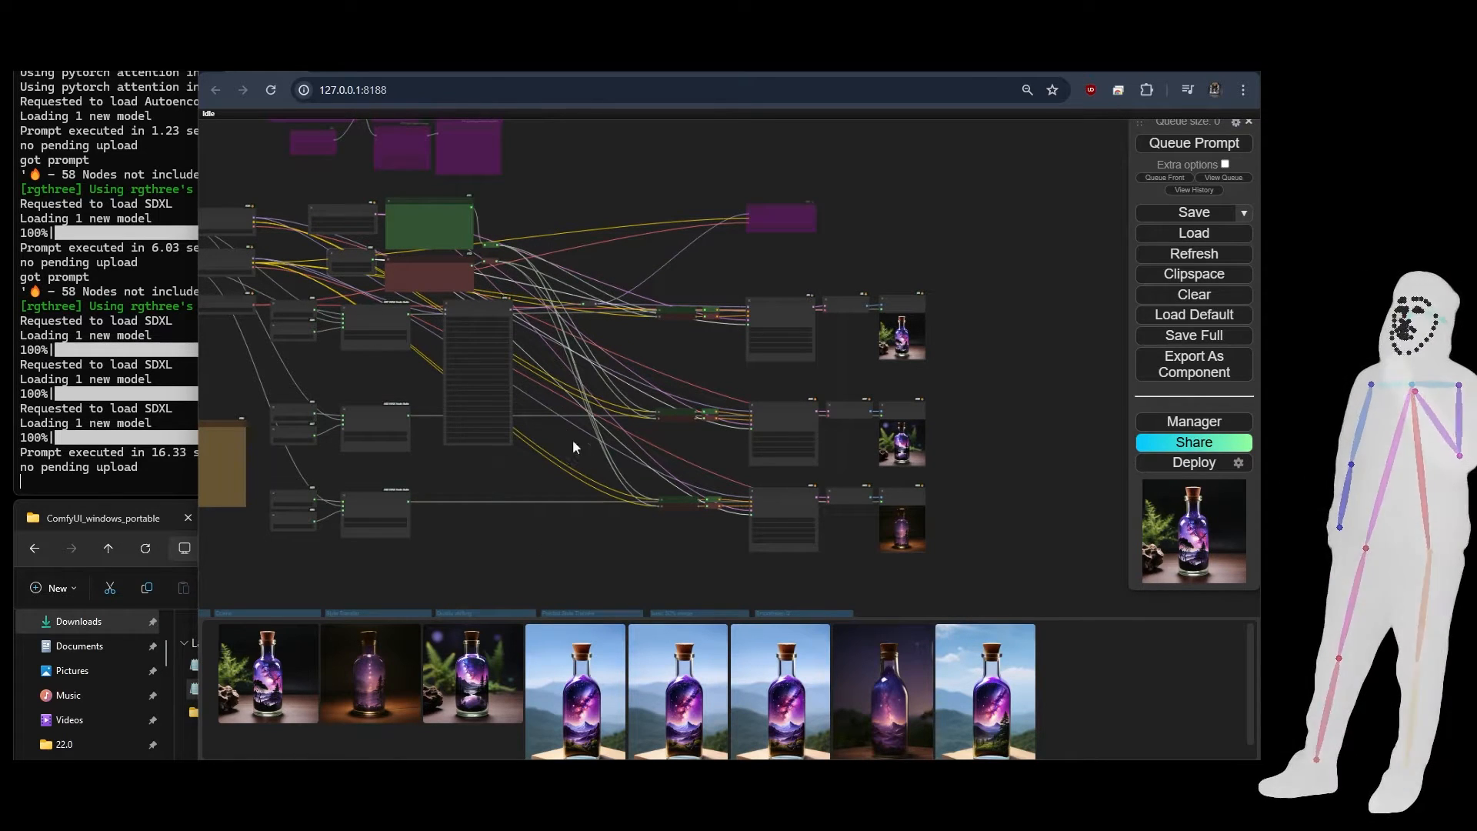
Expand the positive CLIPTextEncodeSDXL node of the uppermost sampler branch to view its settings, and collapse it again
scroll(662, 309, "up", 2)
scroll(671, 351, "up", 2)
scroll(672, 347, "down", 3)
scroll(671, 352, "up", 4)
left_click(659, 302)
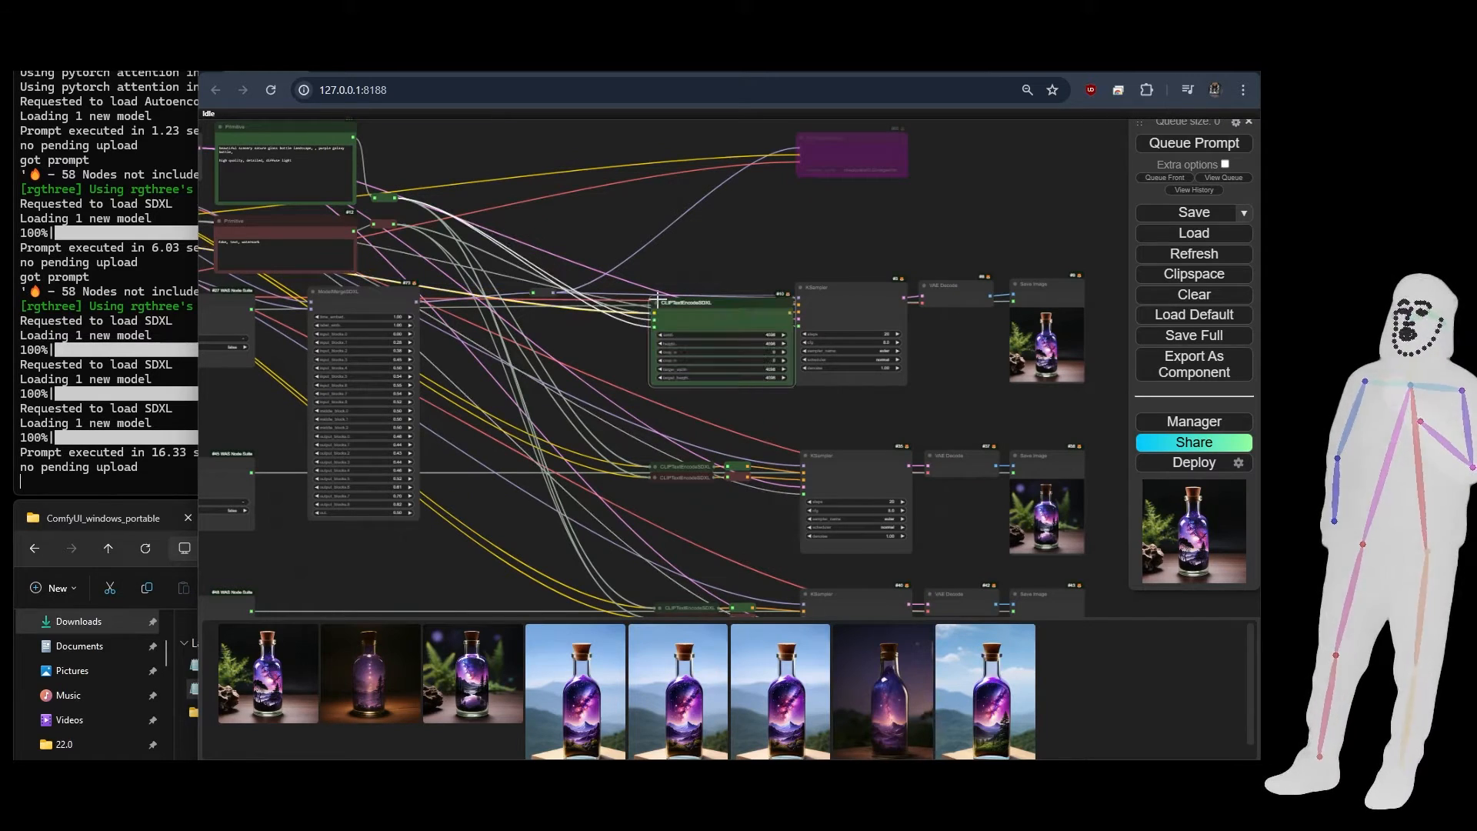
left_click(658, 302)
scroll(695, 343, "down", 5)
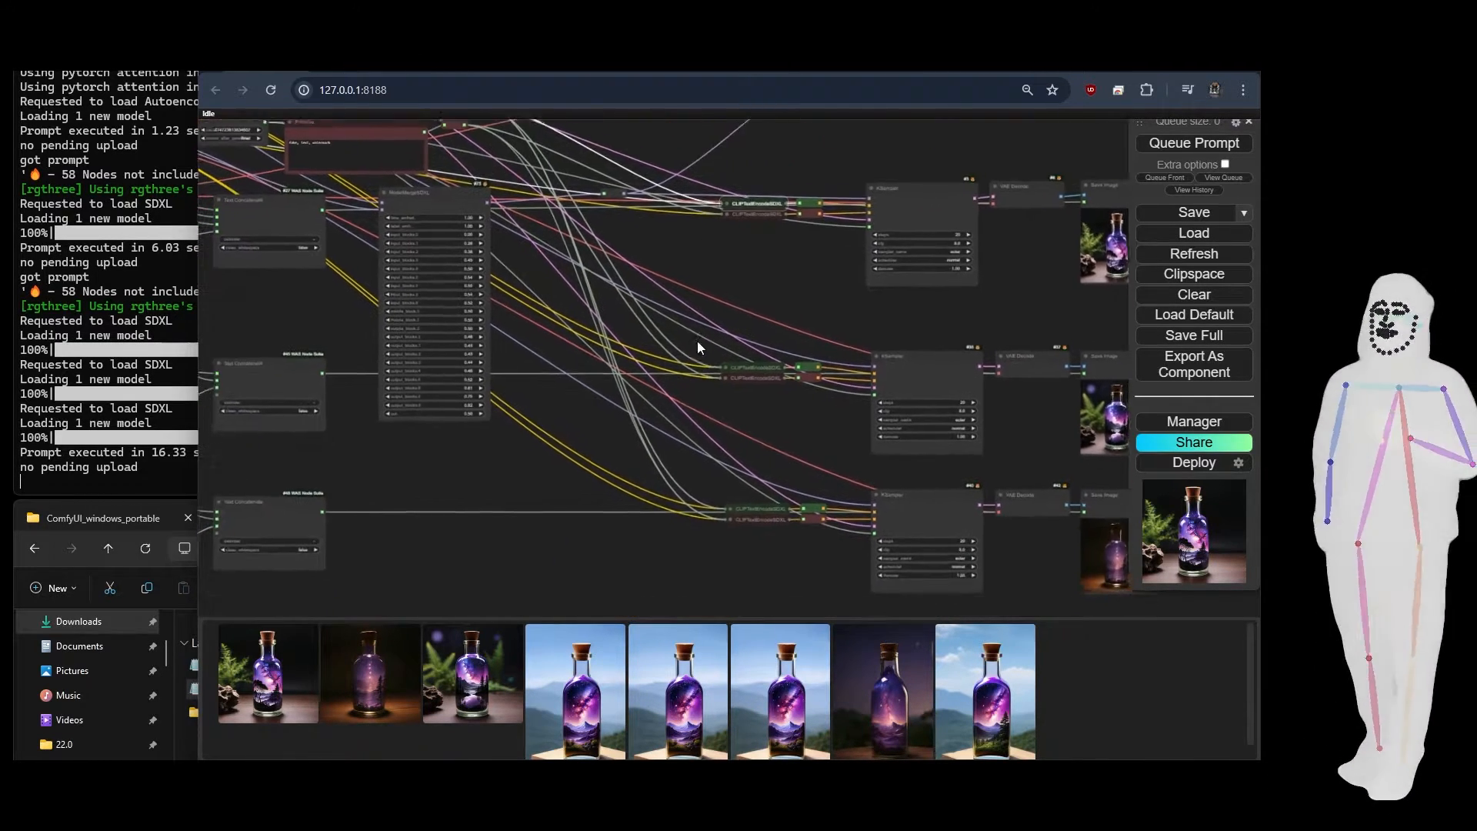
Examine the block-weight preset groups from Fake Cubic Hermite to Smoothstep and the ModelMergeSDXL nodes beneath them
left_click_drag(619, 390, 694, 209)
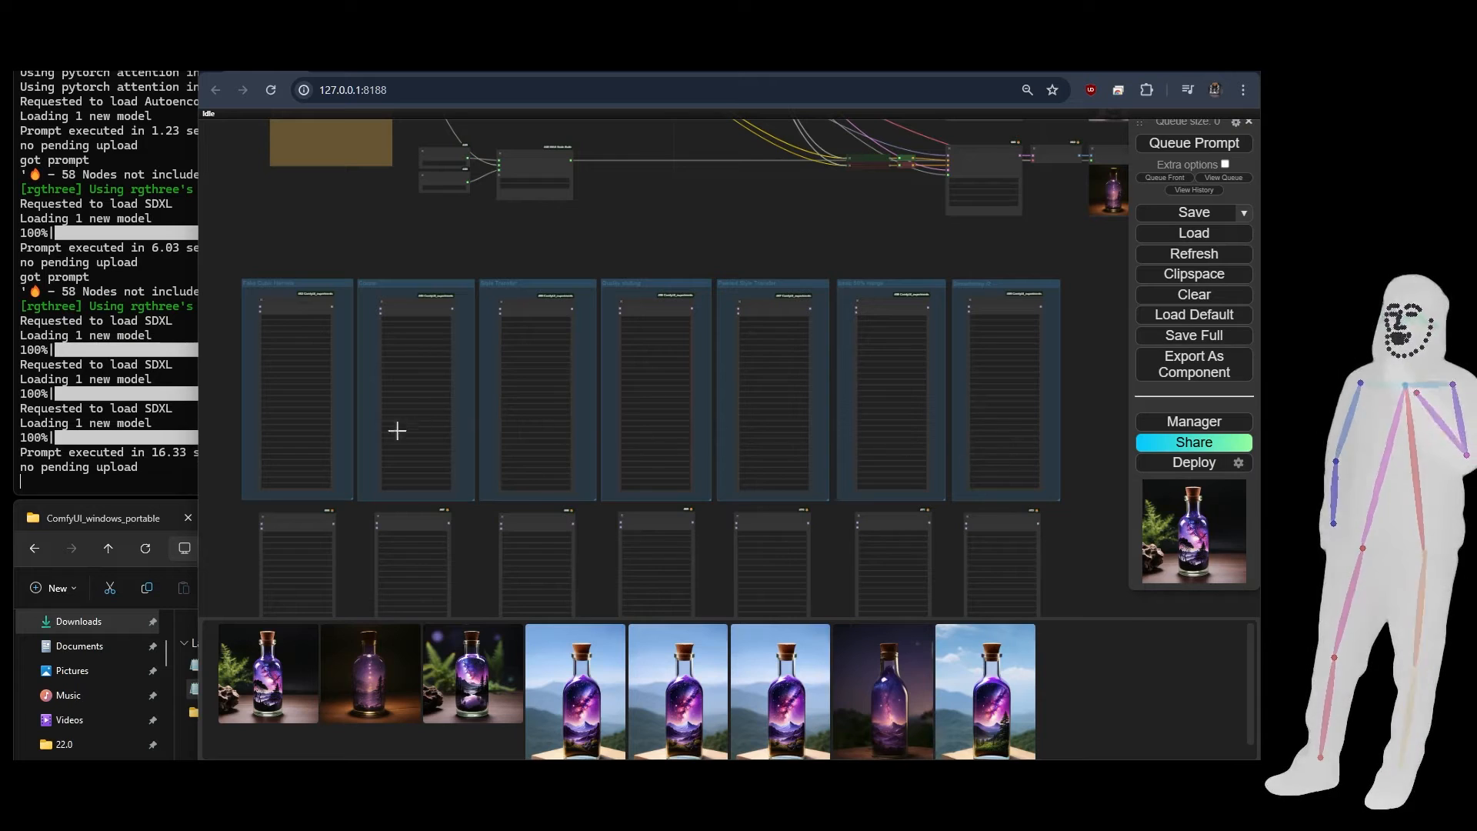
scroll(211, 409, "up", 5)
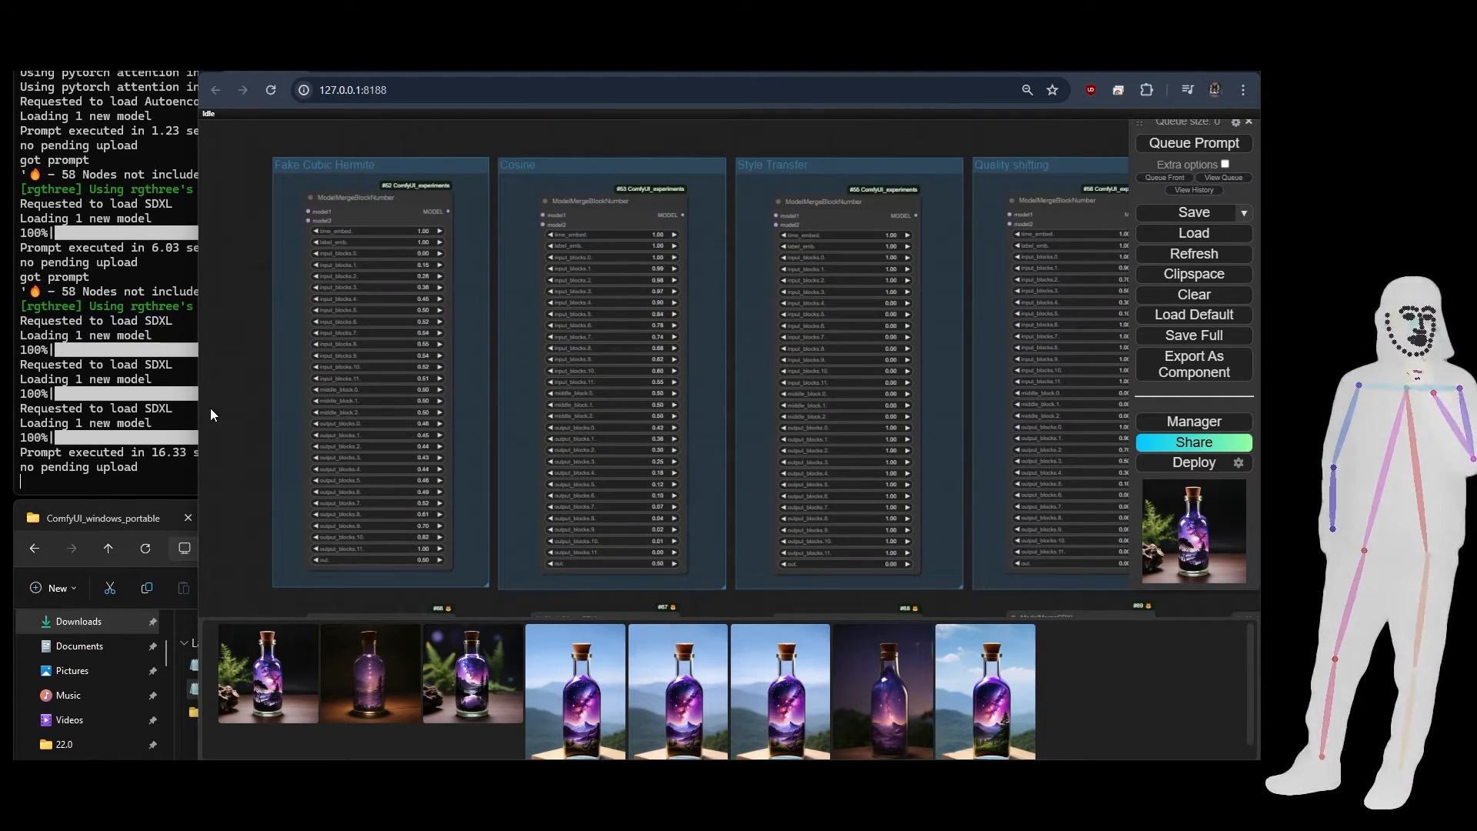
double_click(218, 570)
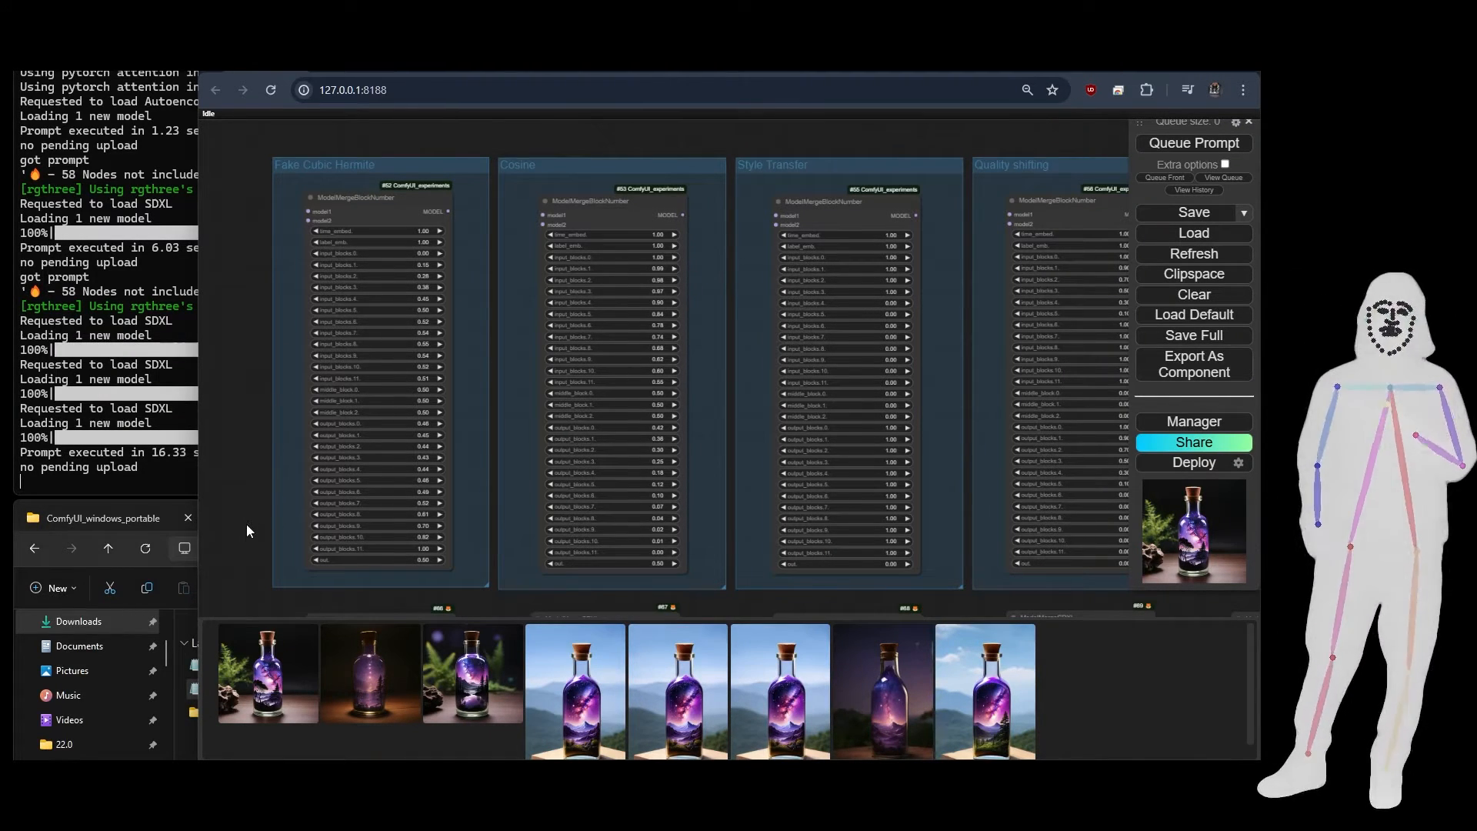
left_click_drag(243, 543, 275, 140)
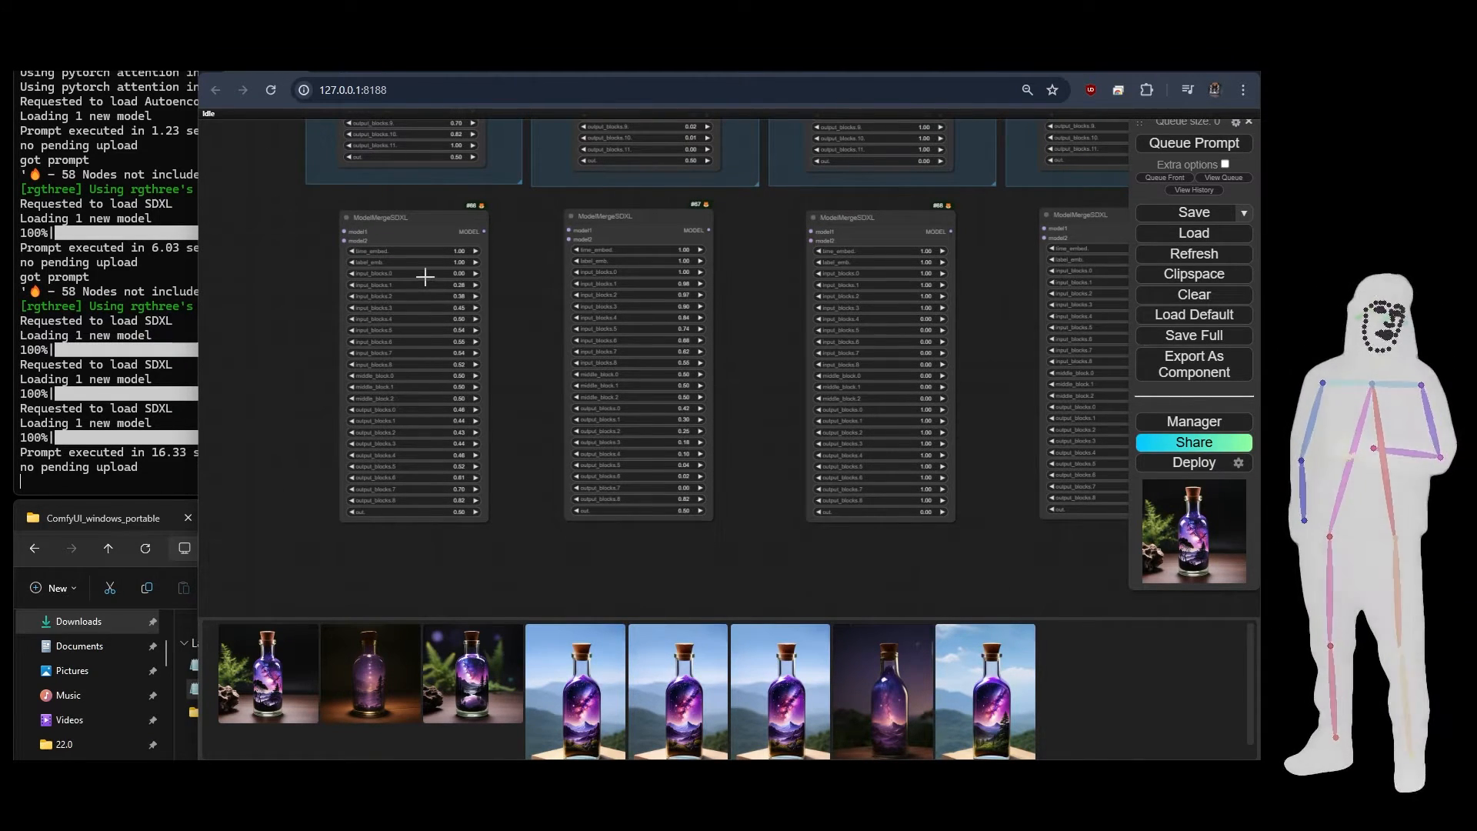
left_click_drag(300, 306, 287, 440)
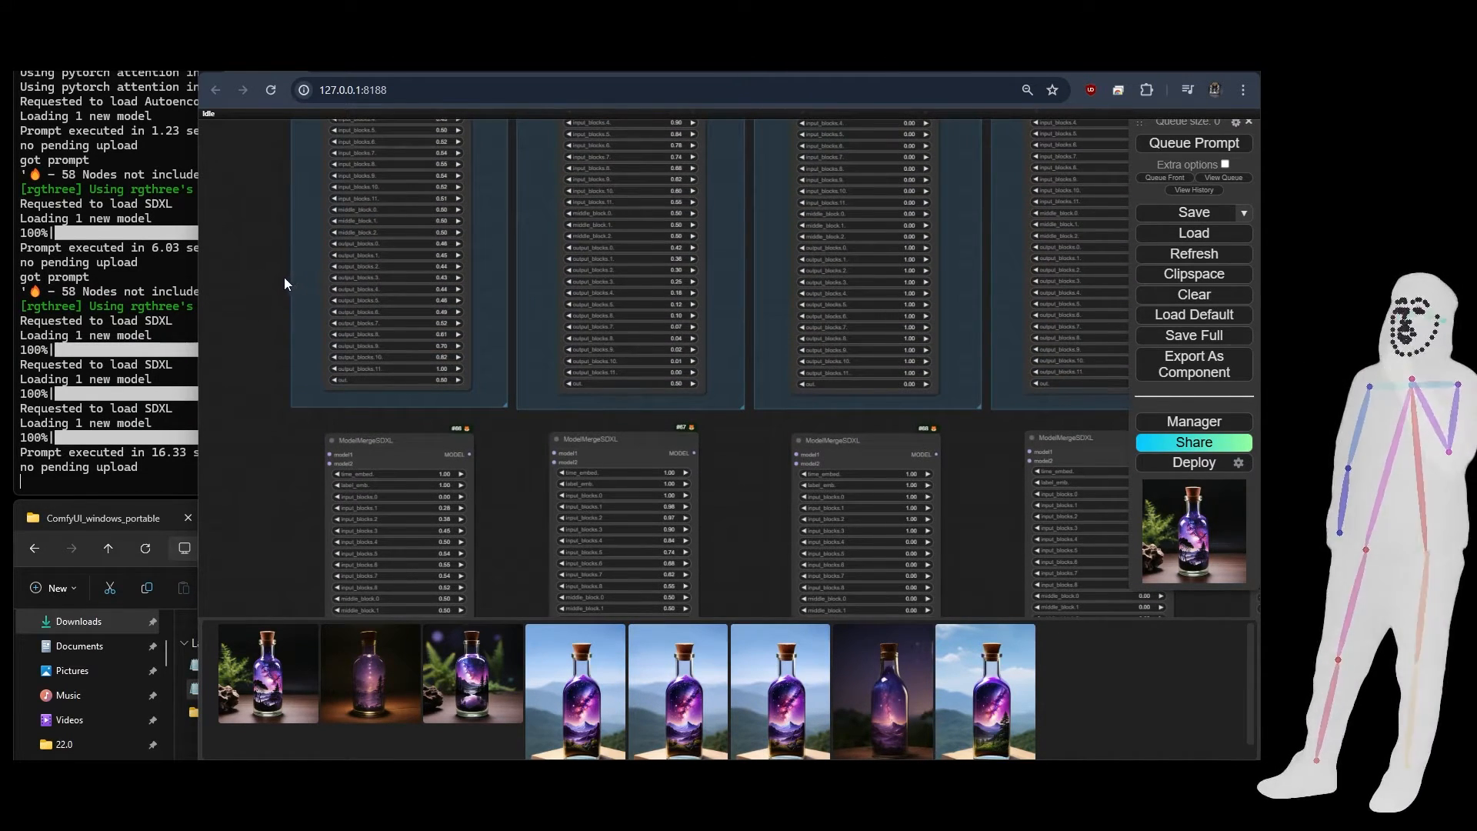
left_click_drag(505, 491, 461, 671)
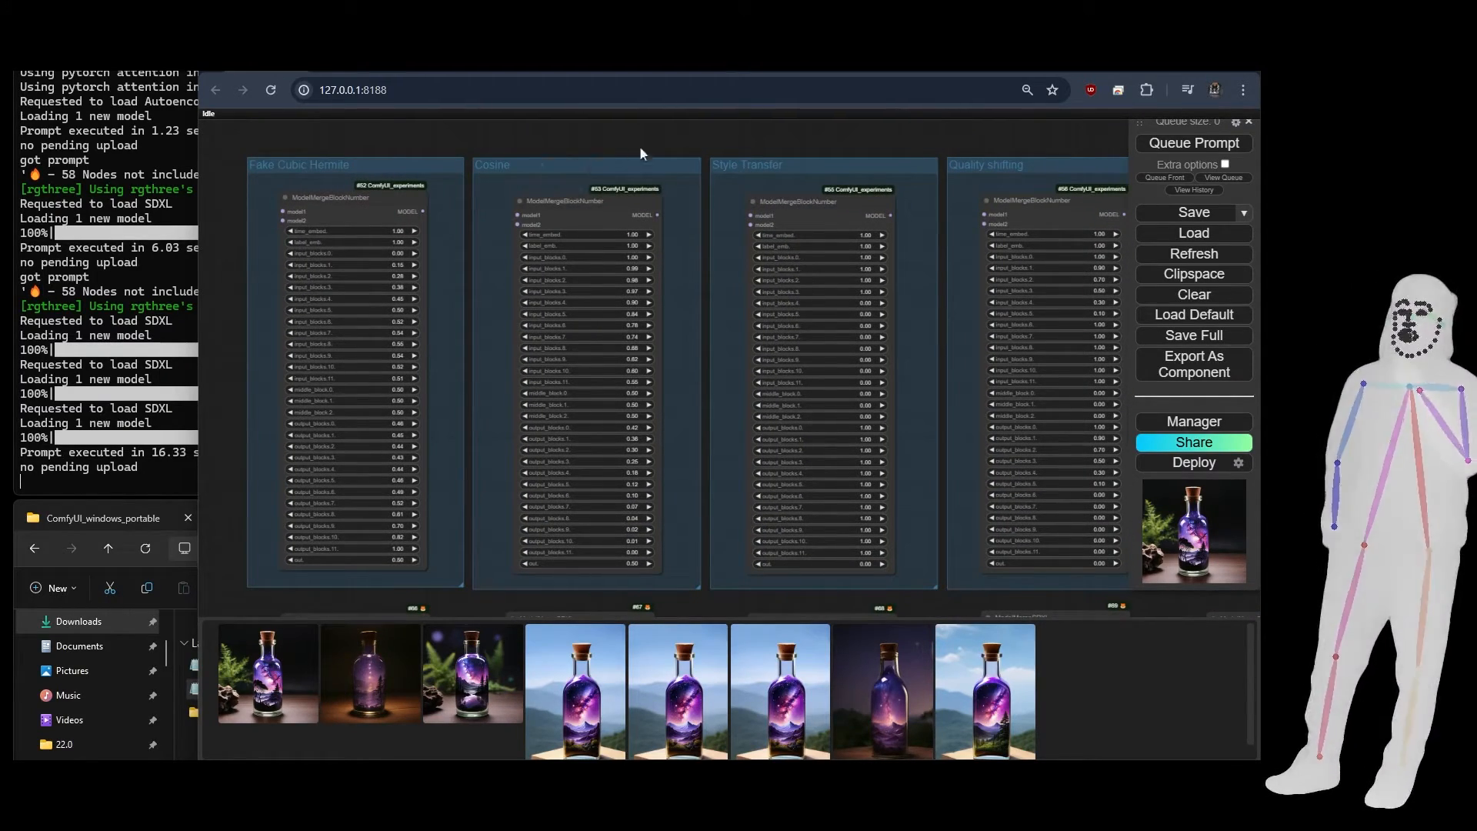
left_click_drag(830, 140, 468, 146)
left_click_drag(698, 133, 414, 128)
left_click_drag(664, 139, 519, 141)
left_click_drag(699, 144, 479, 136)
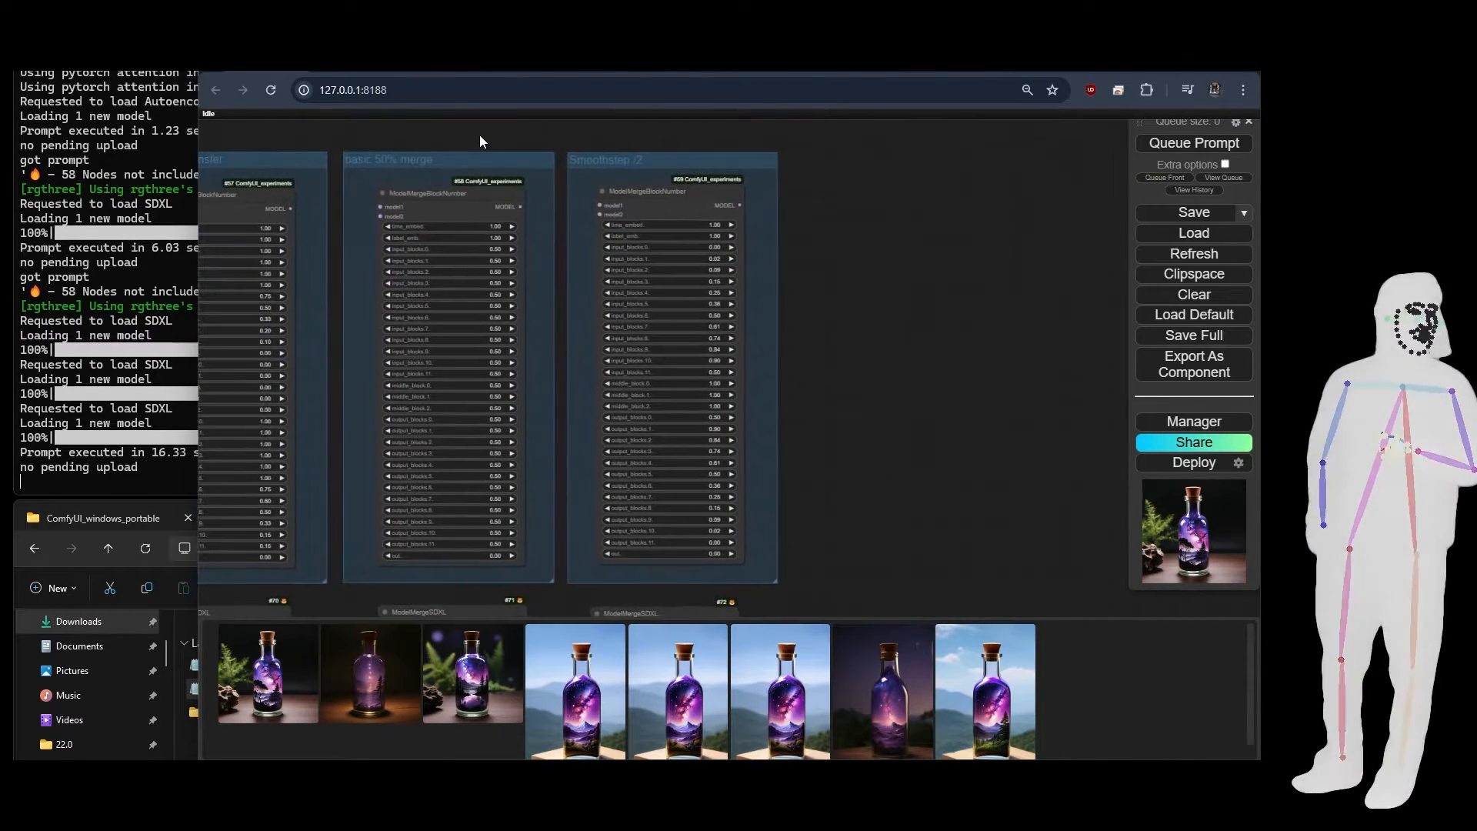
left_click_drag(819, 516, 813, 633)
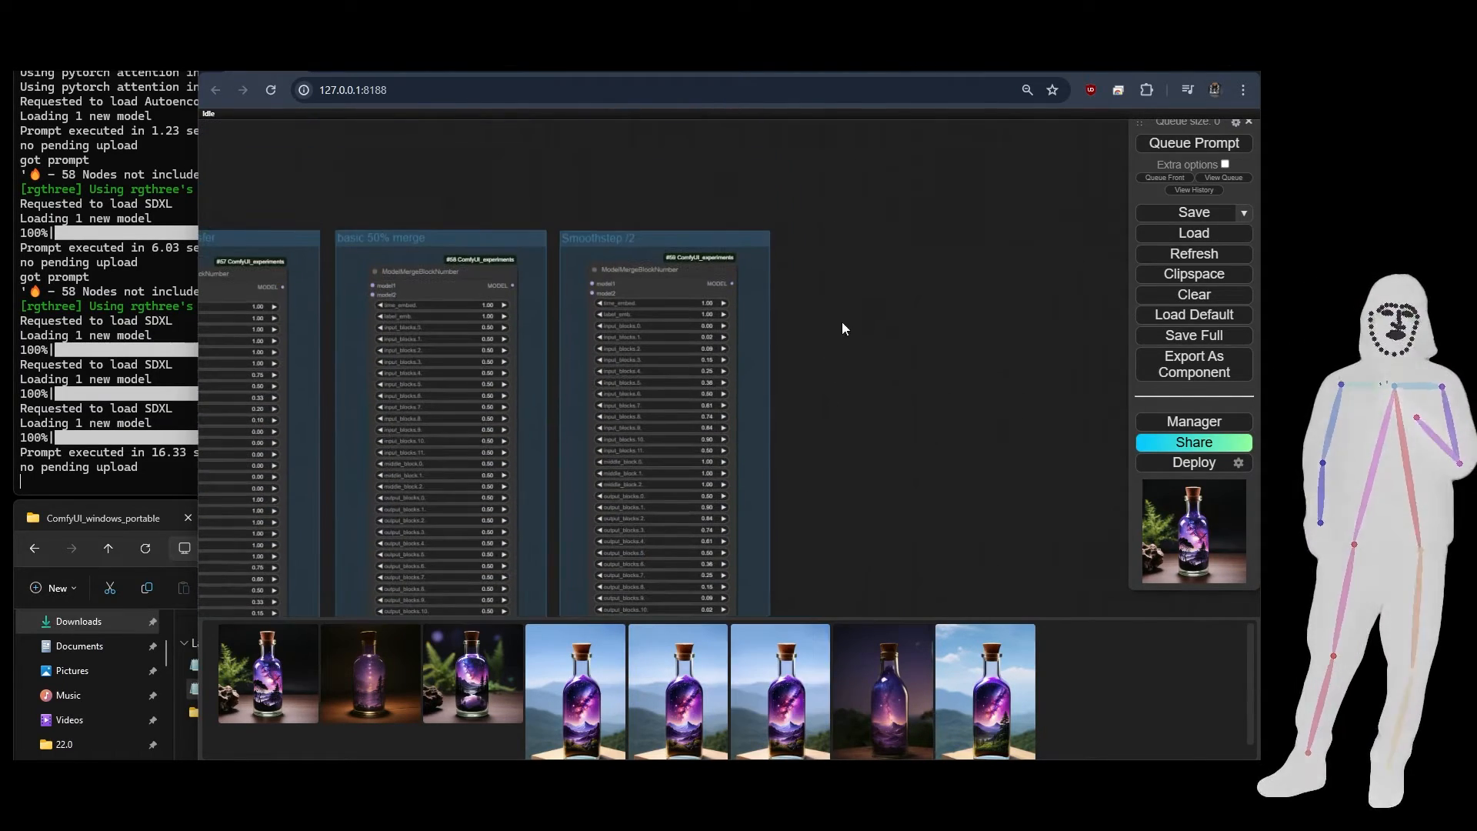
Examine the two Load Checkpoint nodes for RealVisXL and juggernautXL and the Primitive name nodes beside them
scroll(848, 339, "down", 1)
scroll(847, 340, "down", 5)
left_click_drag(518, 195, 733, 544)
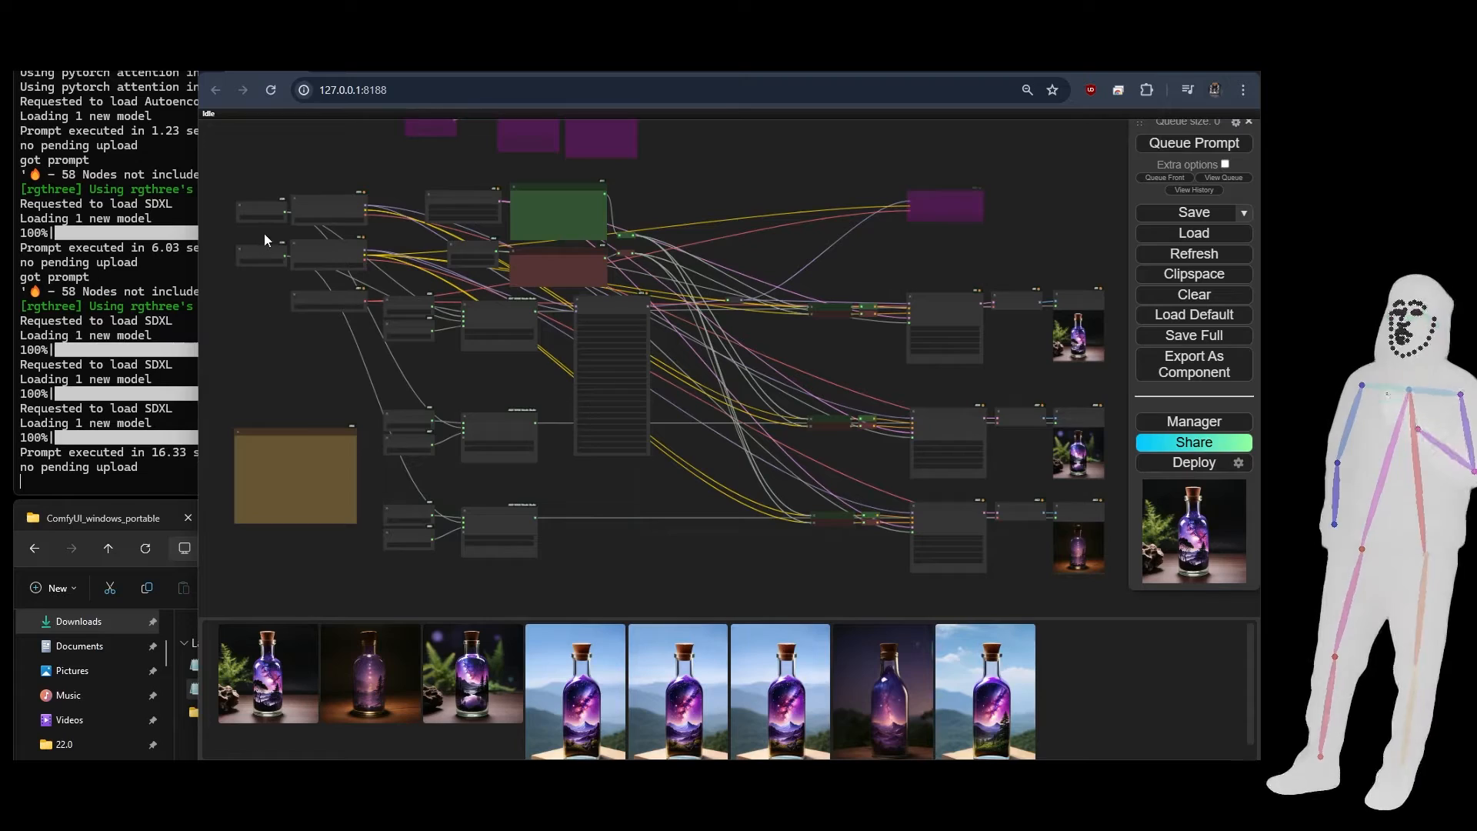
scroll(267, 231, "down", 2)
scroll(267, 230, "up", 6)
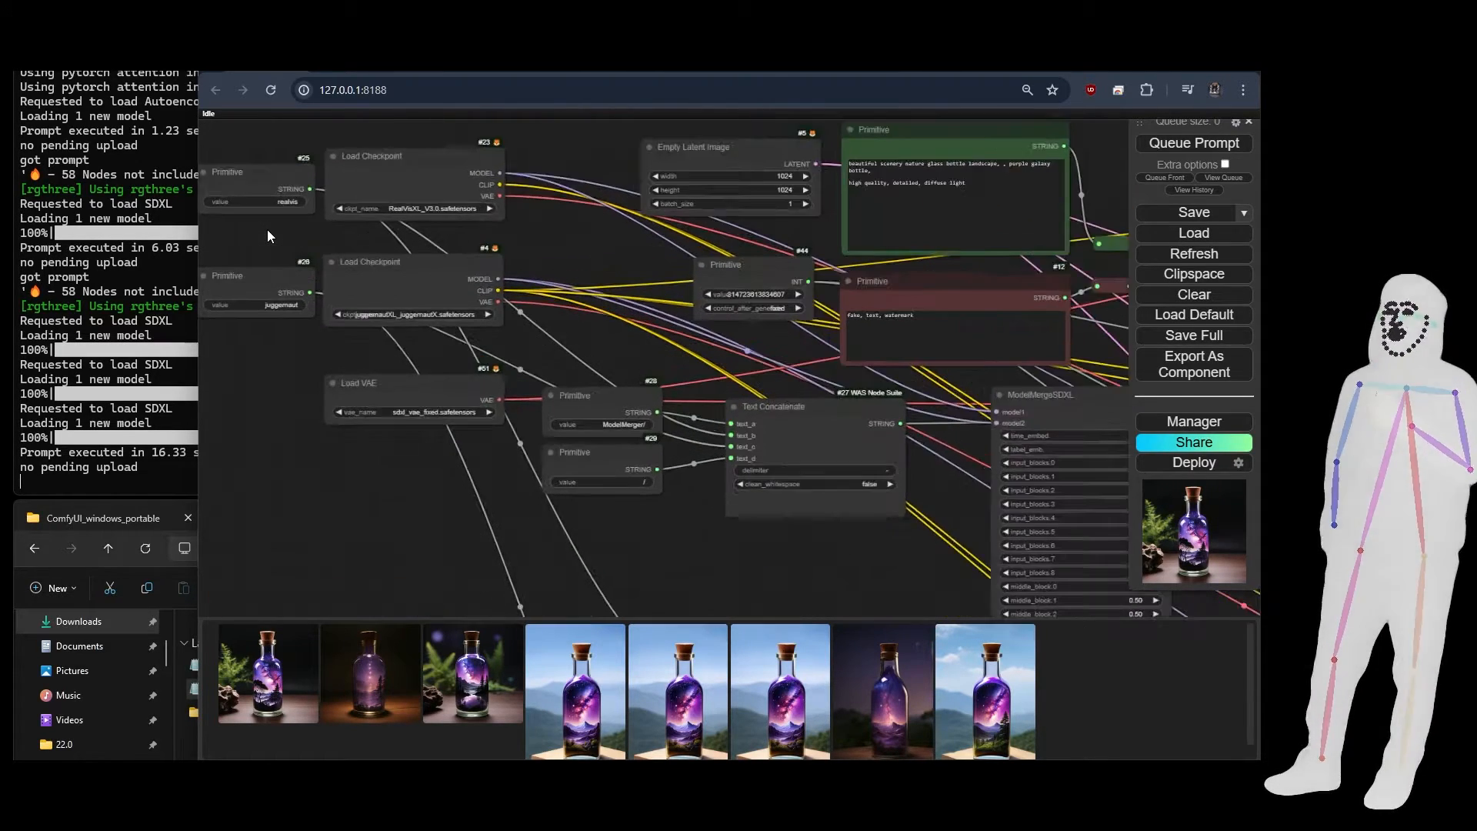
scroll(266, 229, "down", 1)
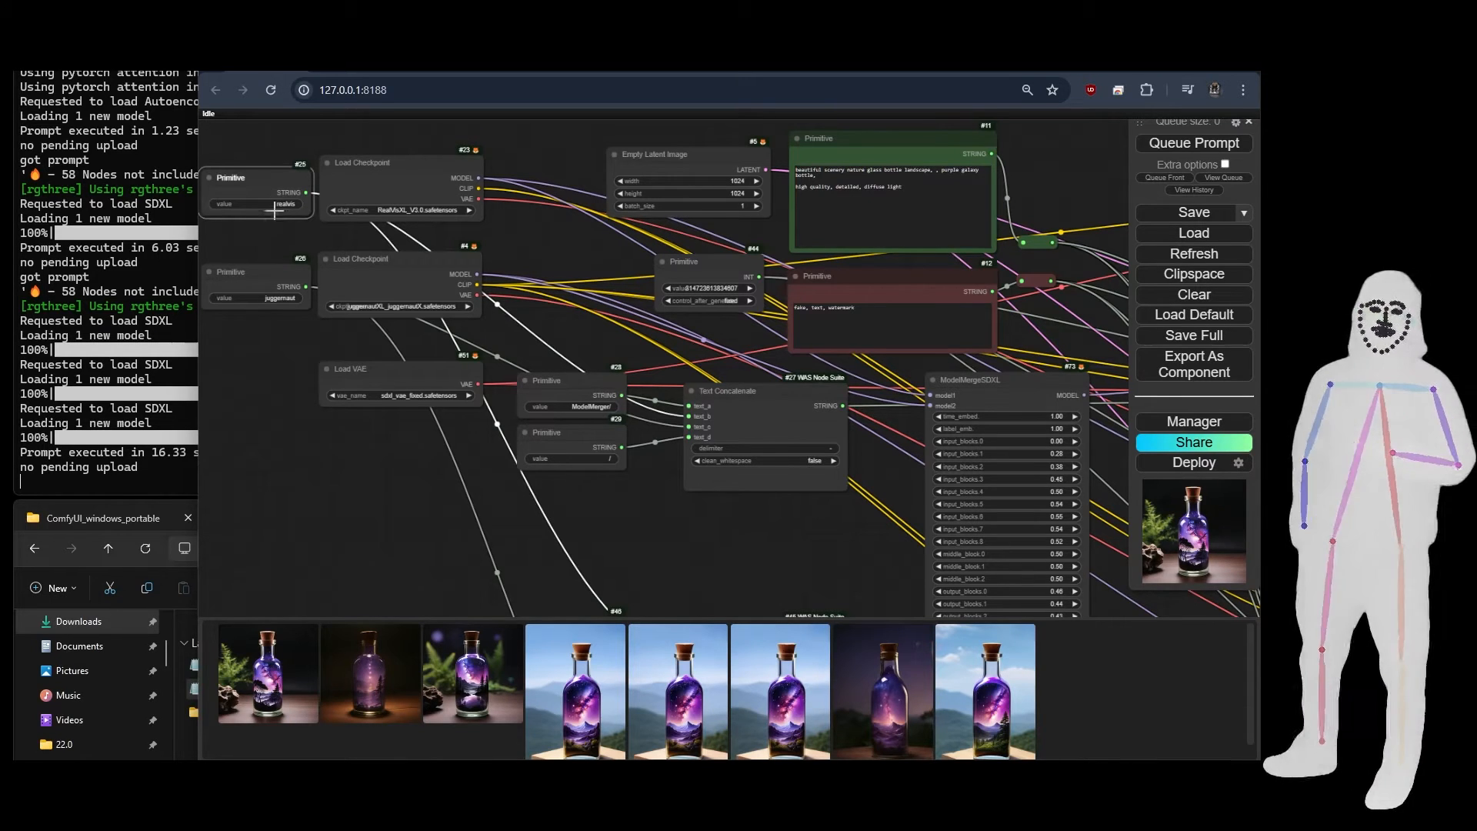
left_click(417, 306)
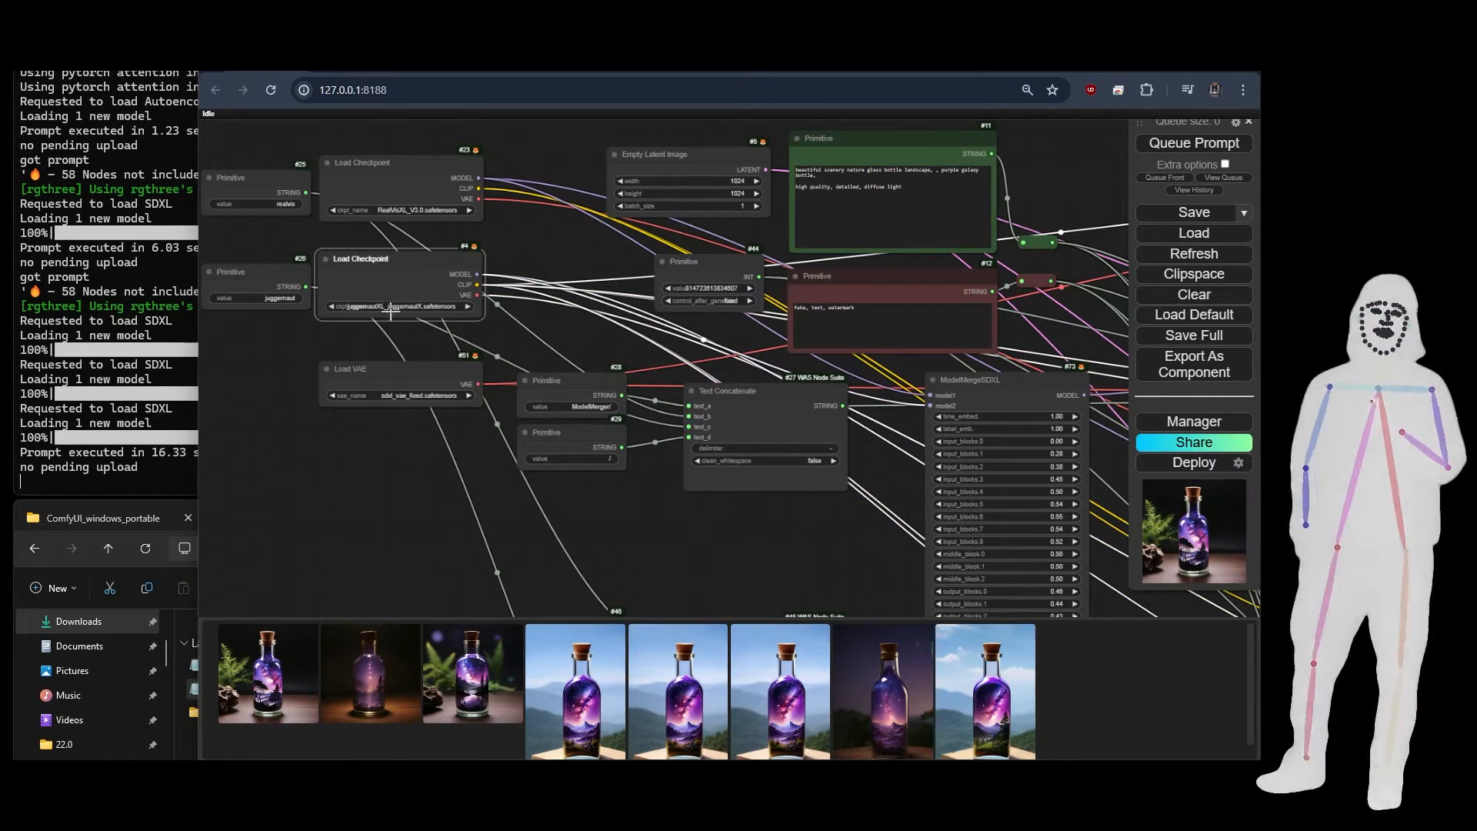
left_click(243, 283)
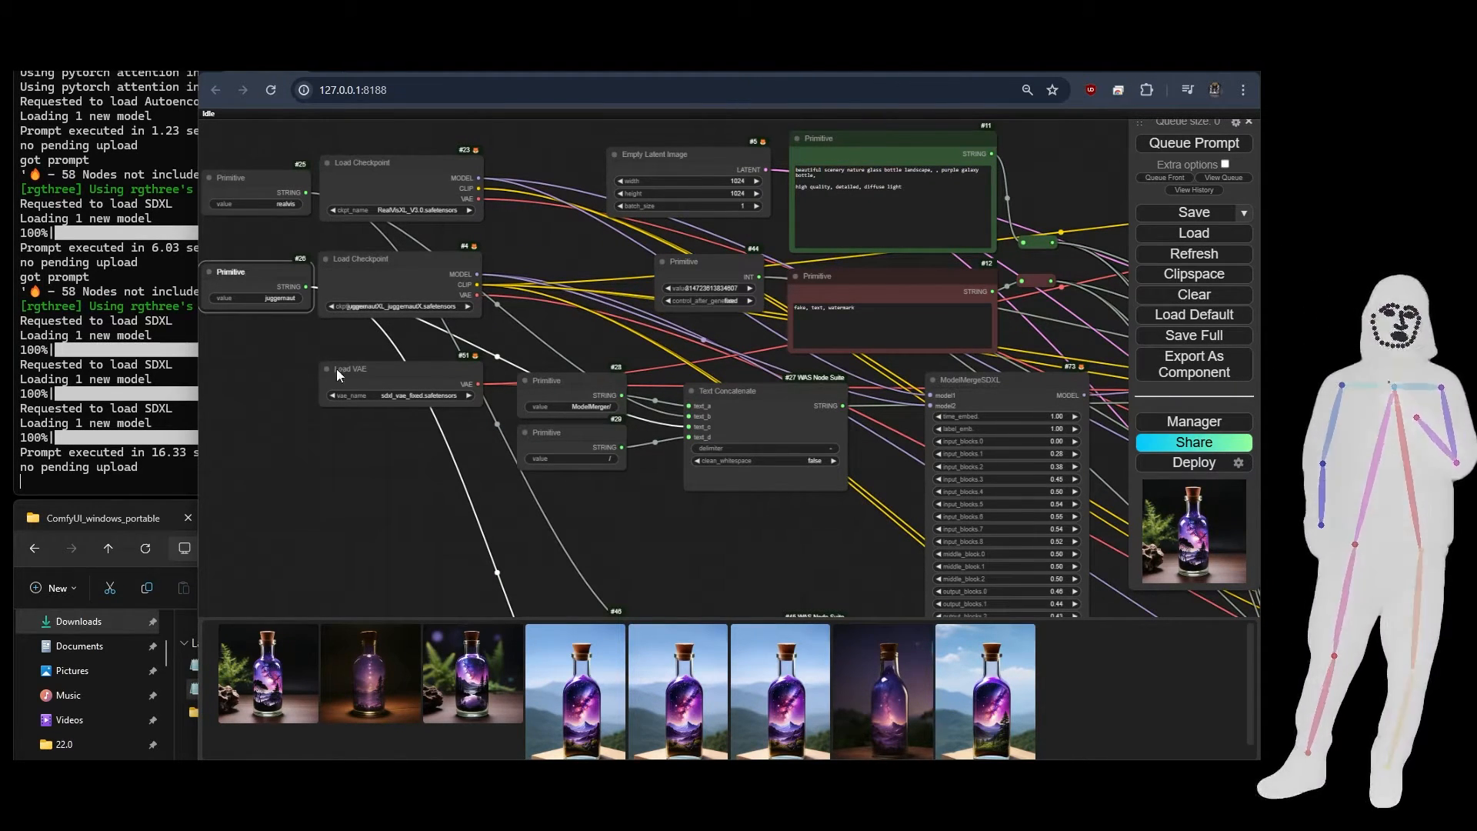
View the available VAE files in the Load VAE node without changing the selection
mouse_move(416, 375)
left_mouse_down()
mouse_move(357, 377)
mouse_move(410, 374)
left_mouse_up()
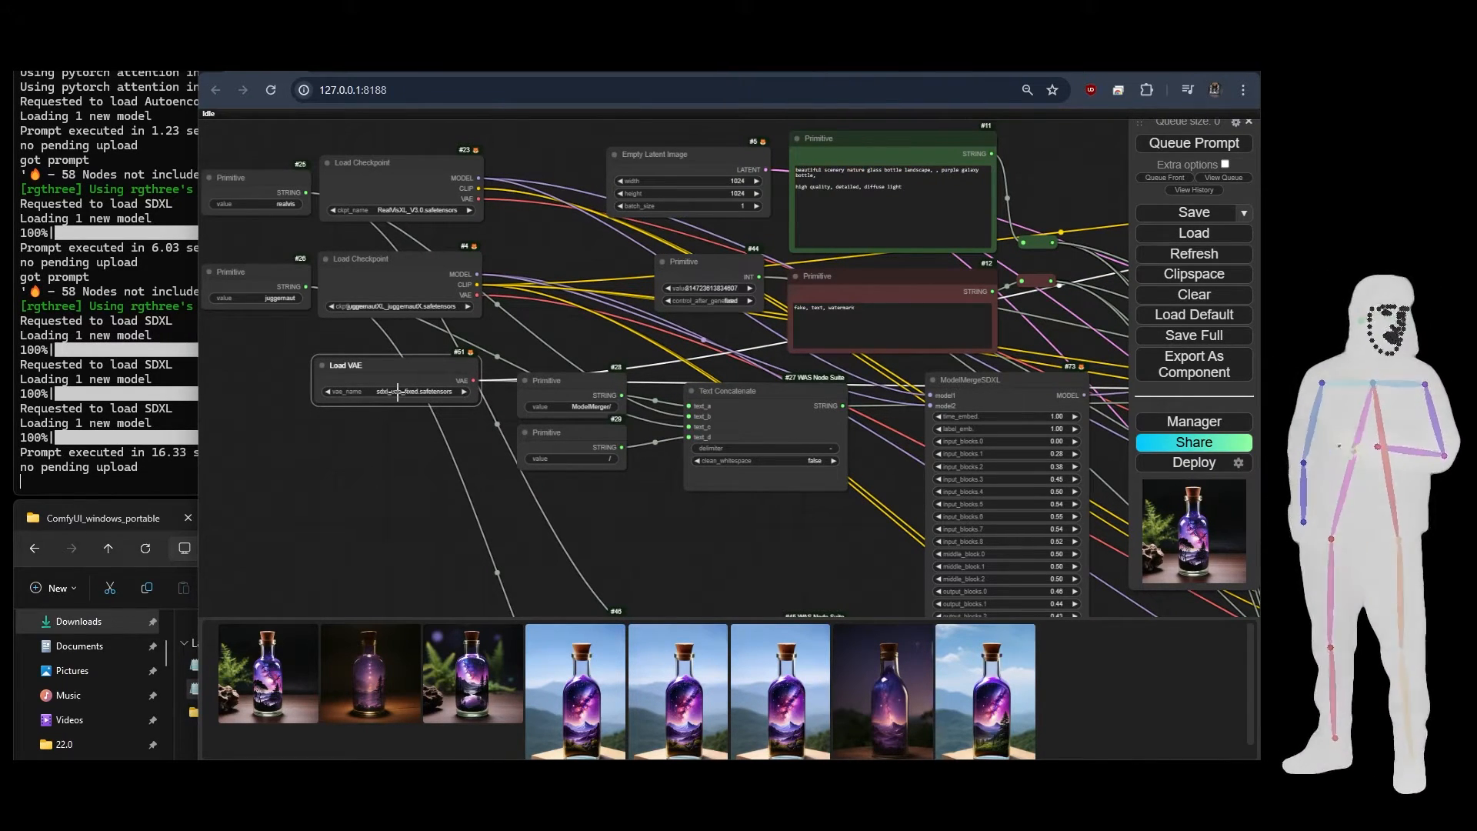
left_click(398, 392)
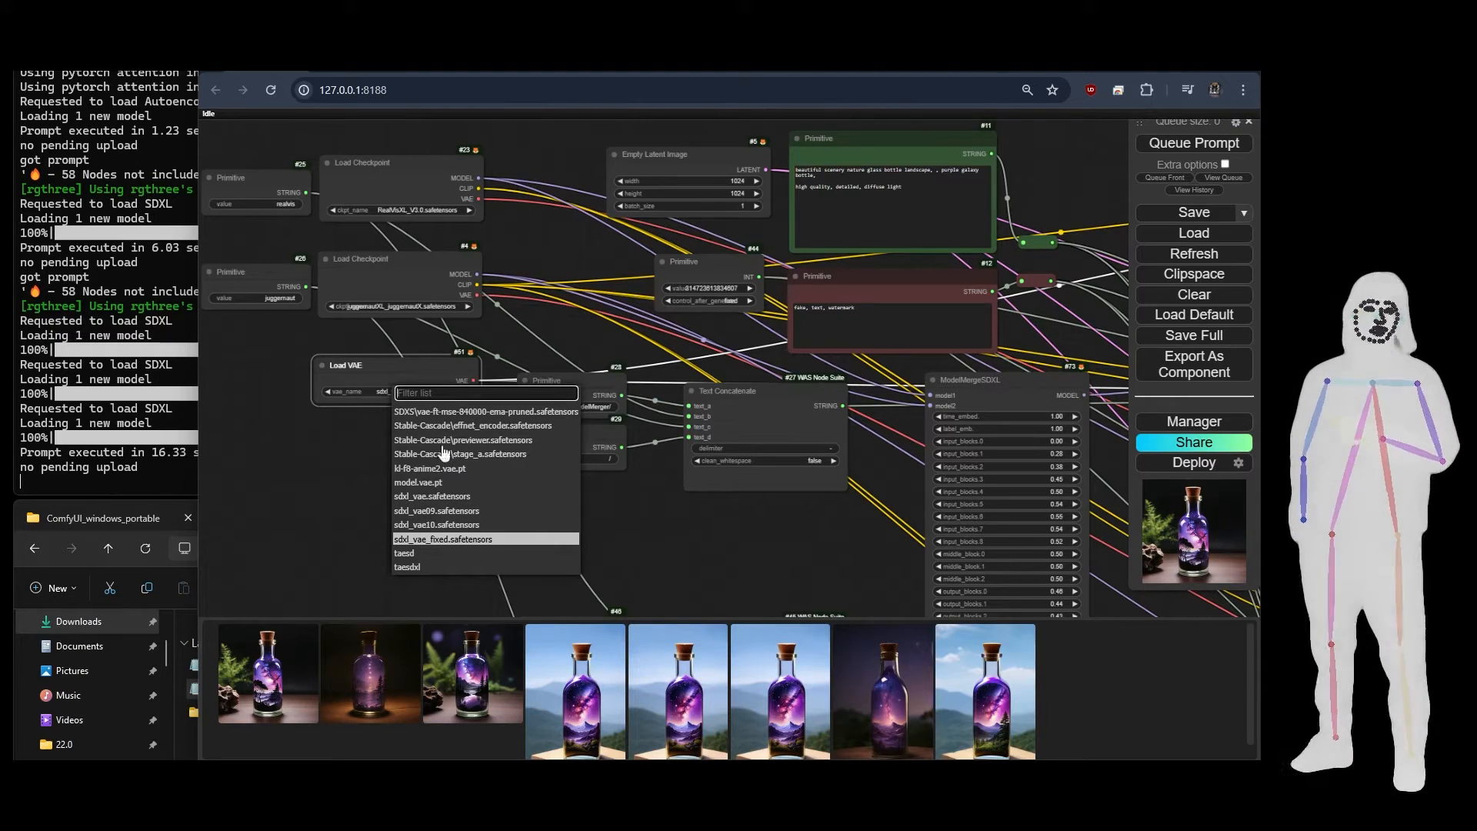
left_click(329, 476)
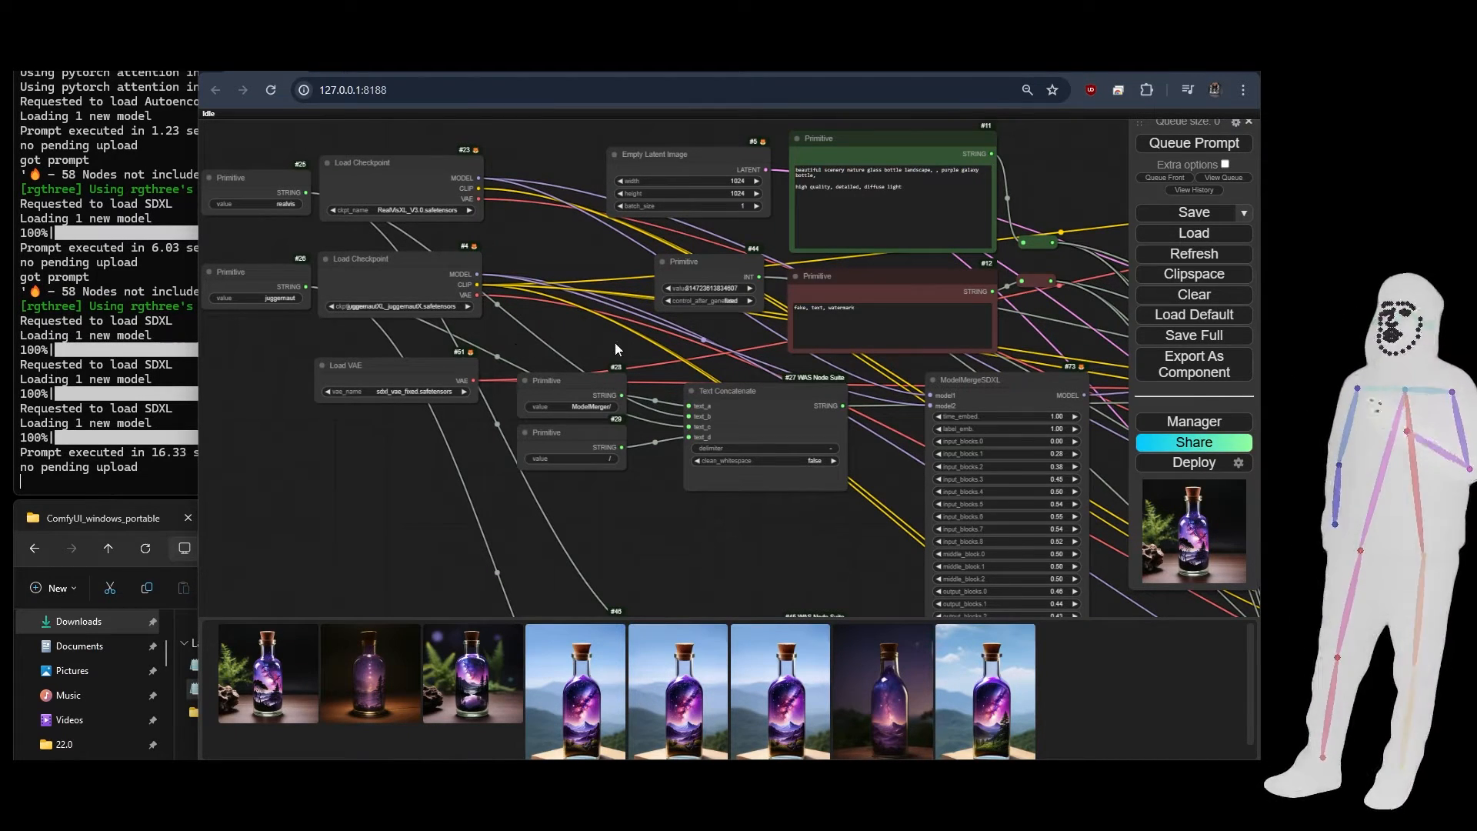
Inspect the ModelMergeSDXL node and its surrounding connections, and open the positive prompt text for editing
left_click_drag(679, 352, 388, 311)
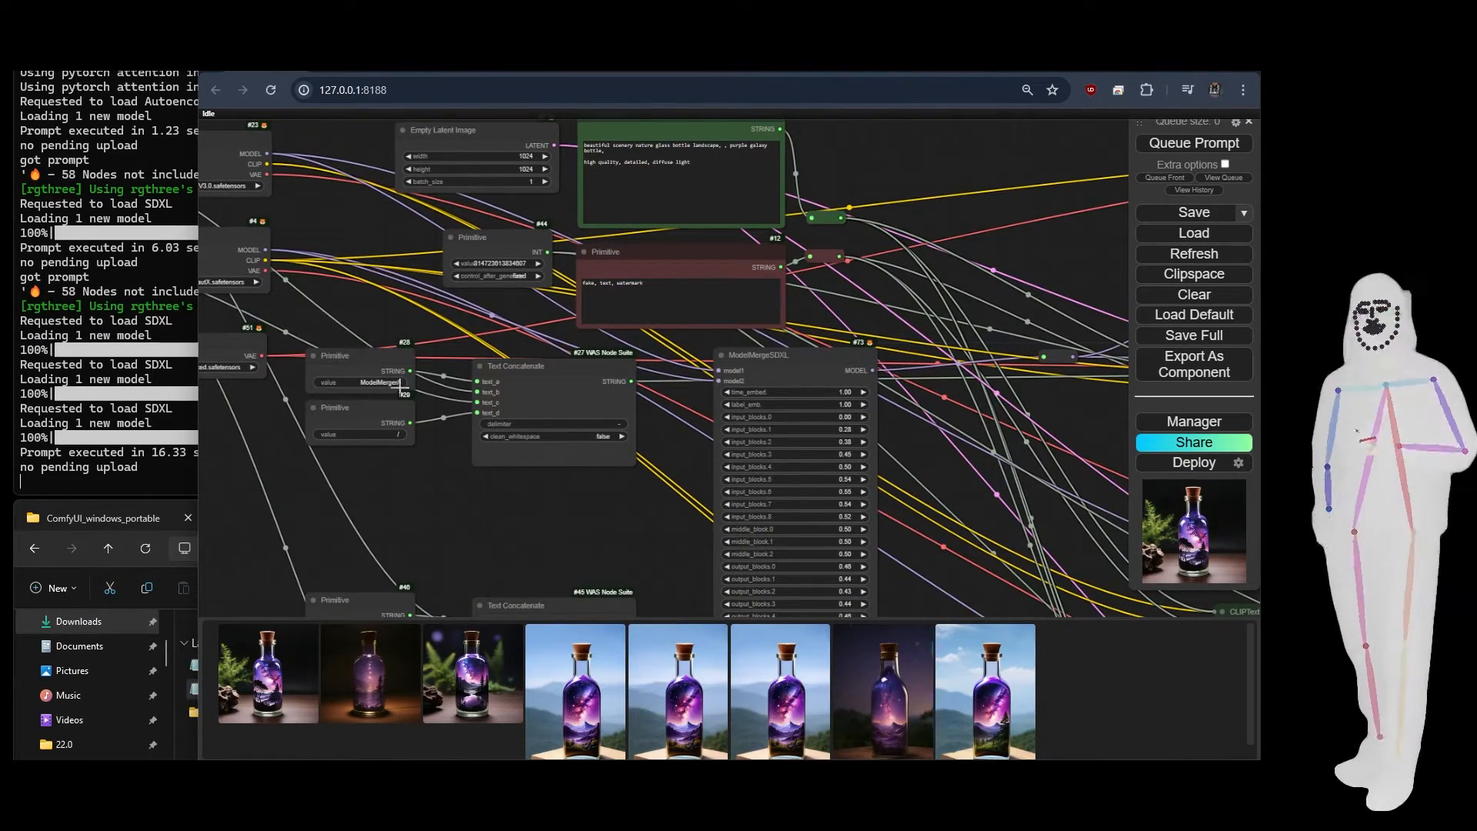
left_click_drag(580, 524, 421, 531)
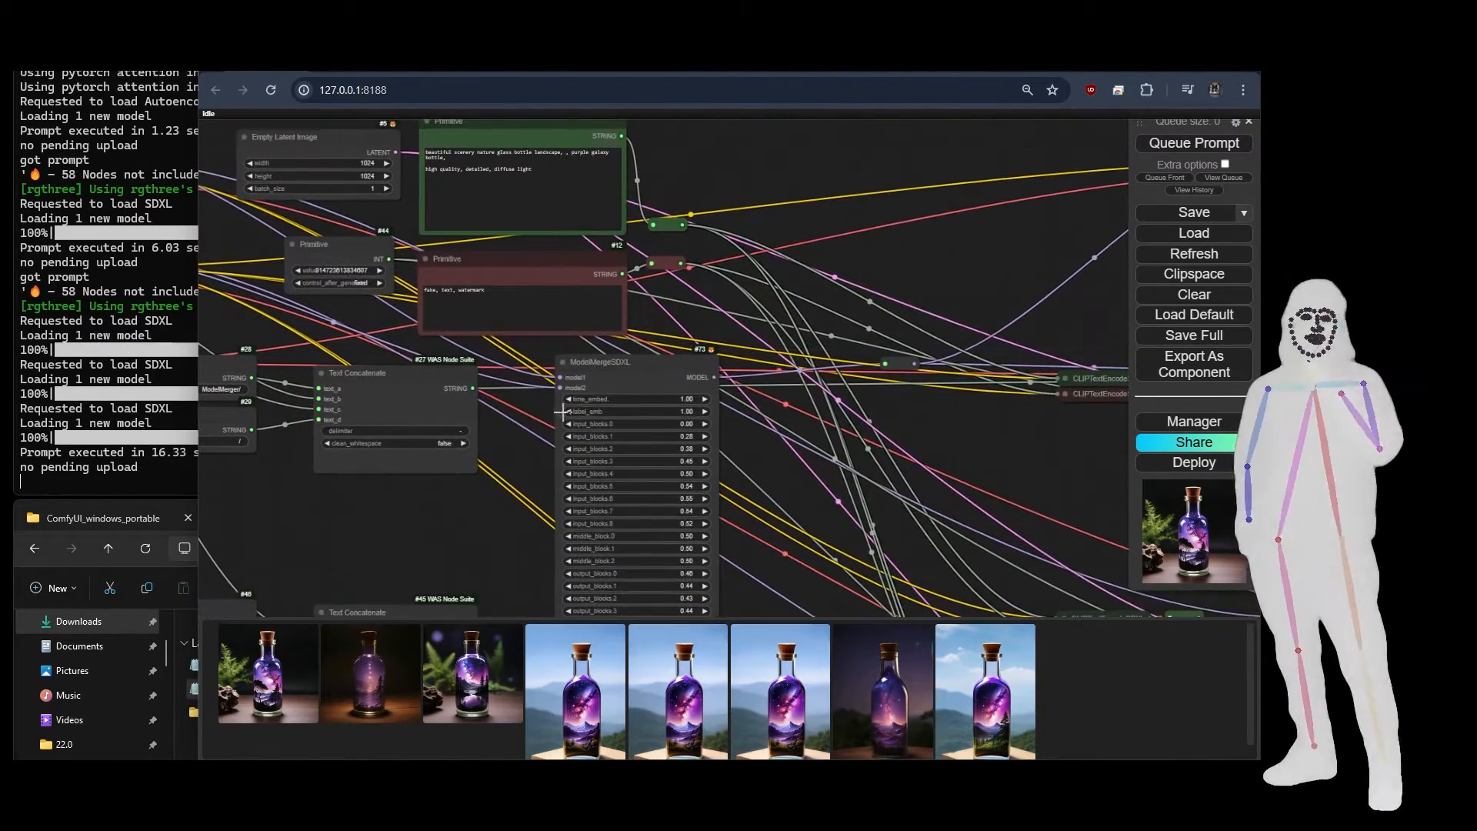
left_click_drag(789, 528, 729, 459)
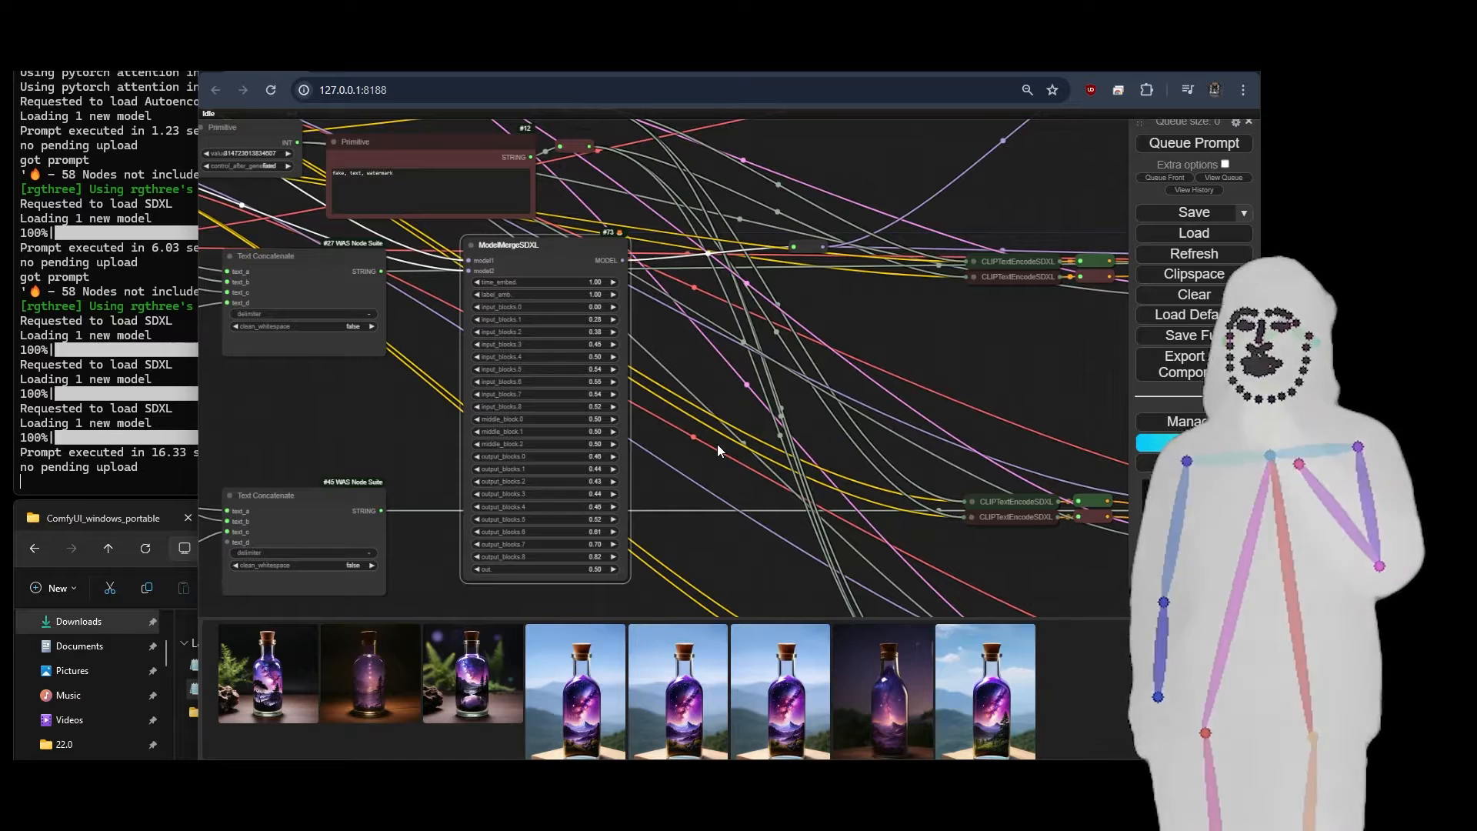
scroll(717, 445, "down", 5)
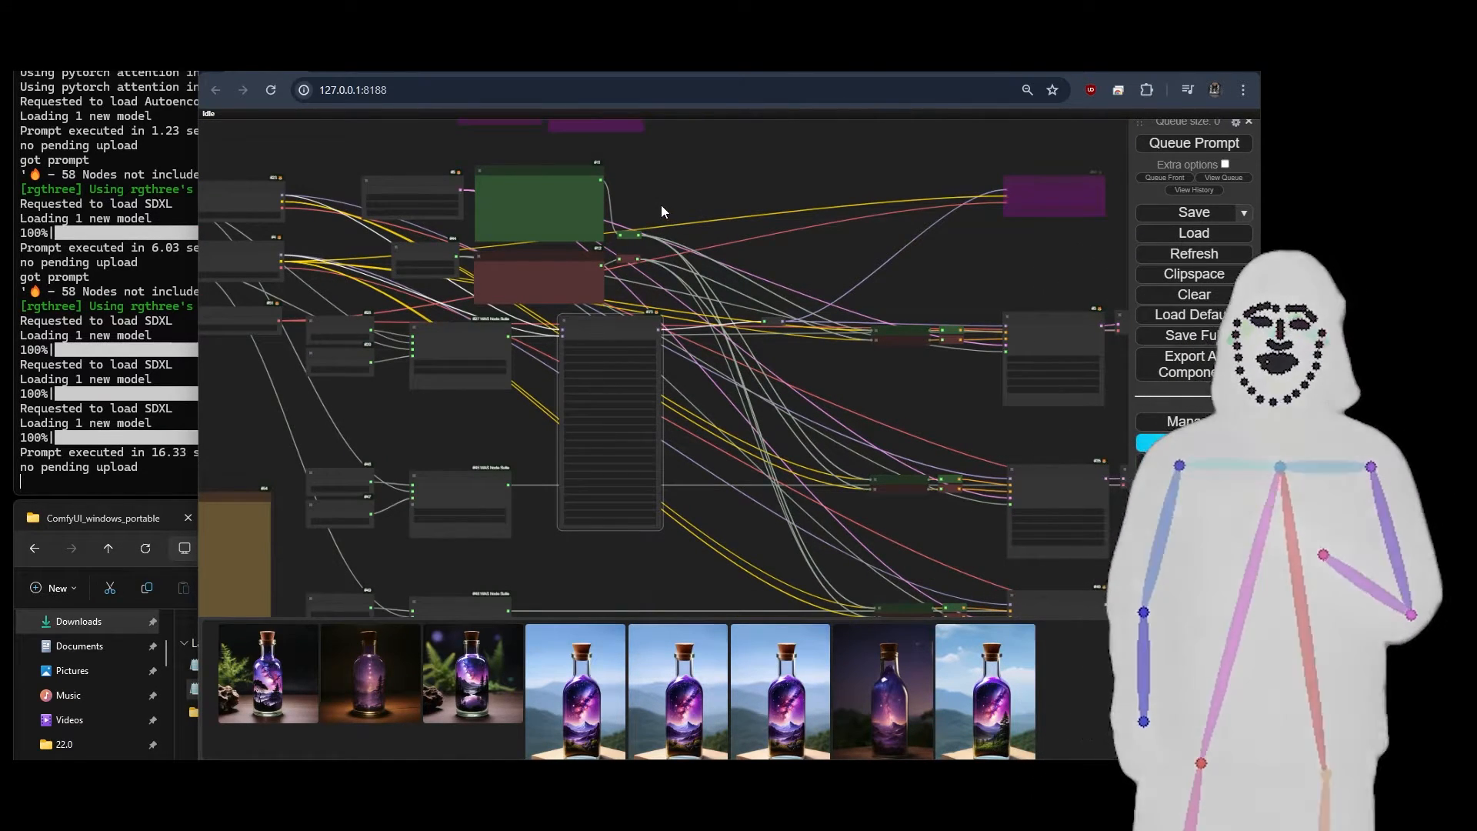
scroll(629, 192, "up", 5)
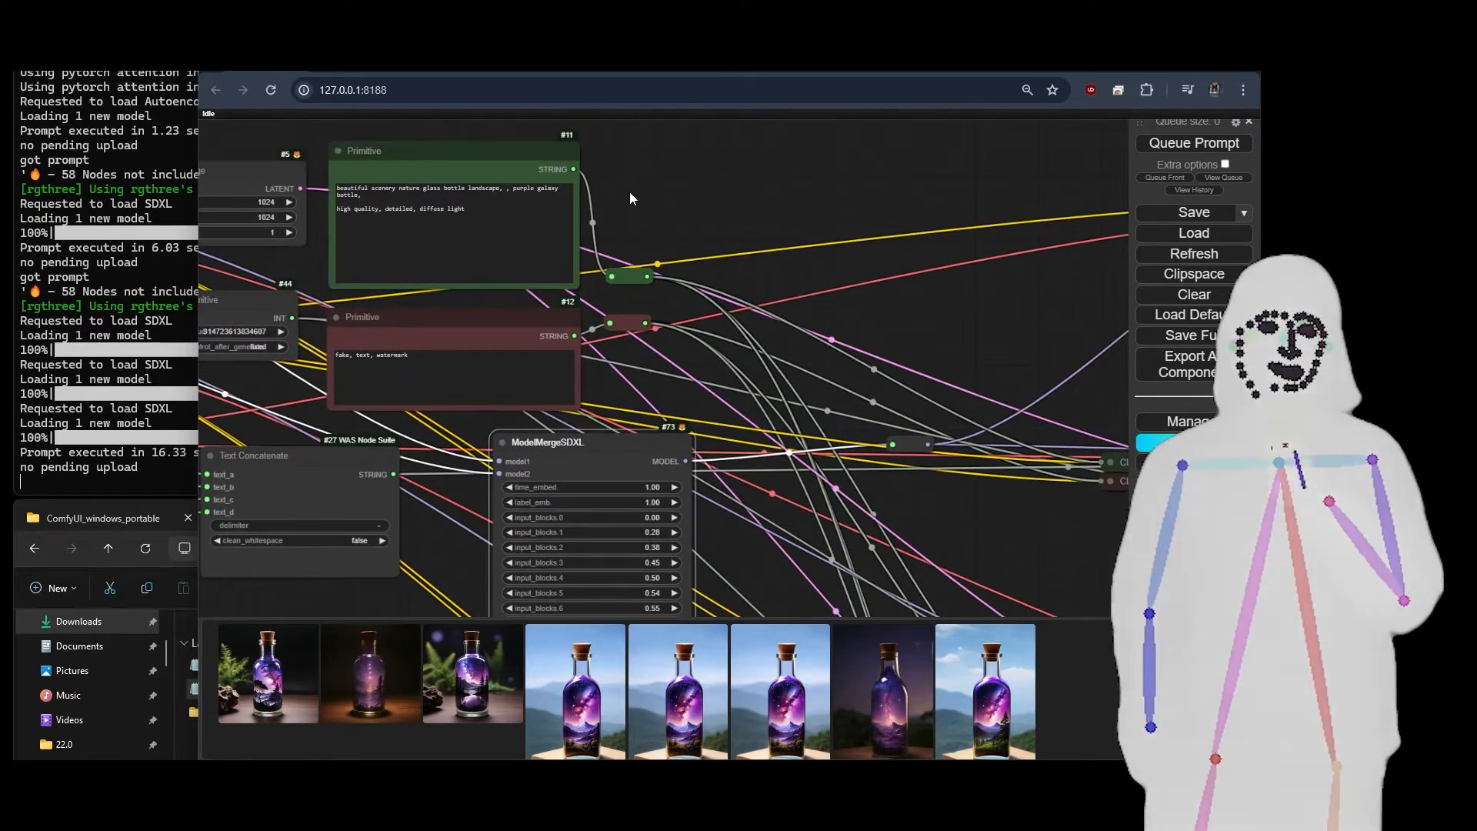
left_click_drag(629, 192, 781, 213)
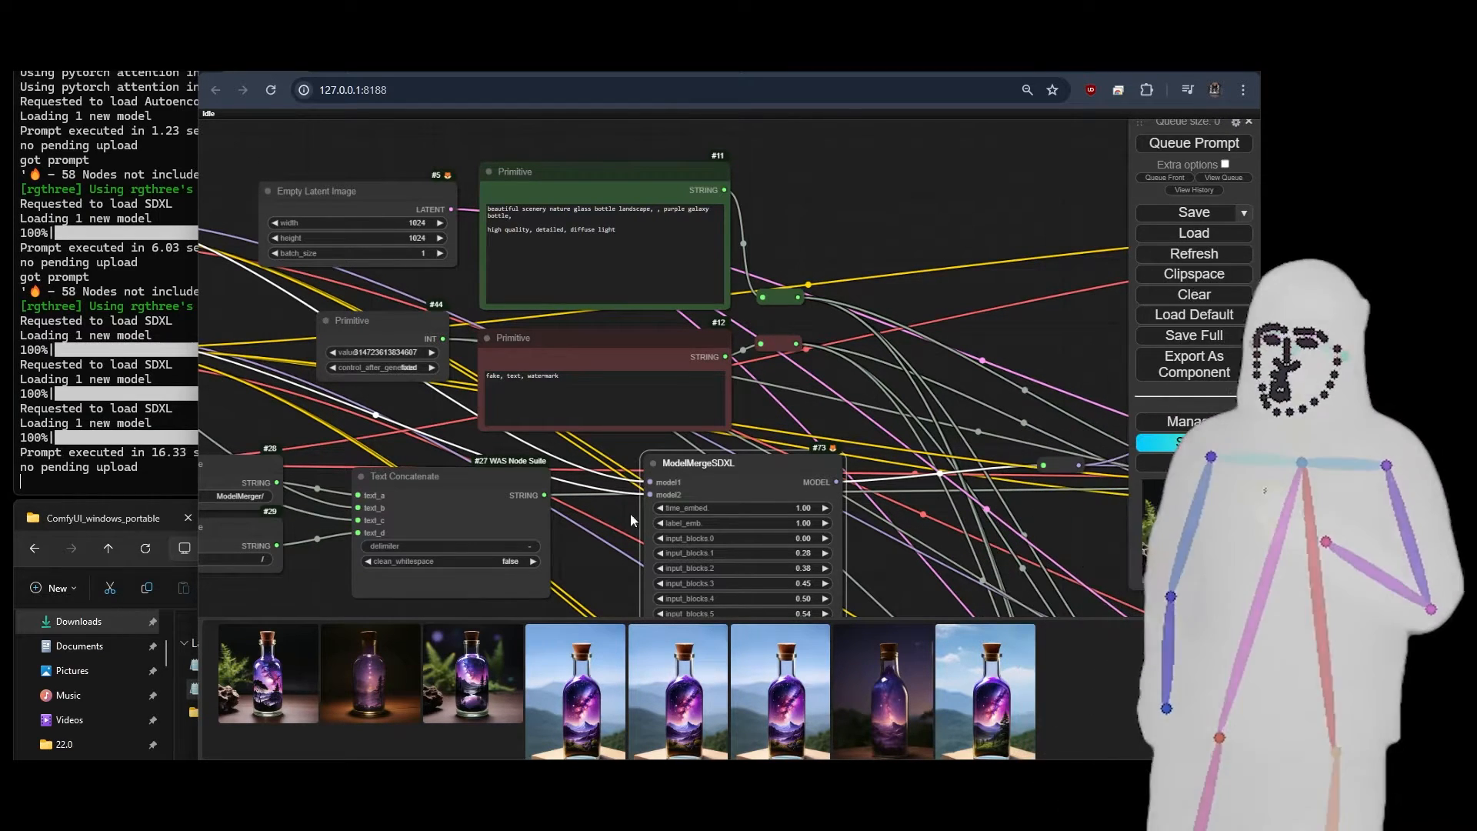
left_click(617, 240)
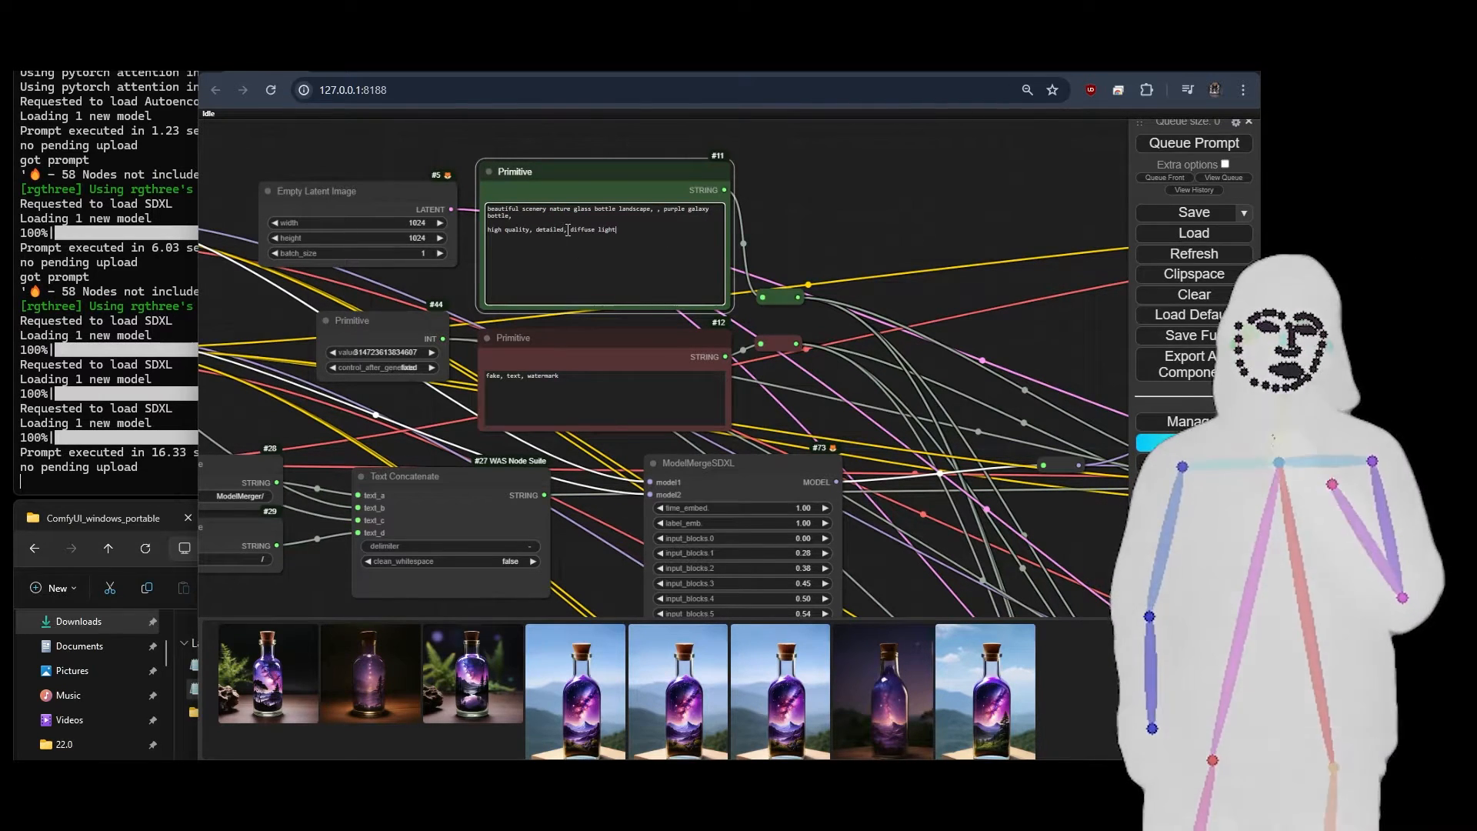
Review the subject and quality phrases of the positive prompt in the green Primitive node without editing them
left_click_drag(513, 217, 486, 206)
left_click_drag(617, 231, 482, 231)
left_click(920, 221)
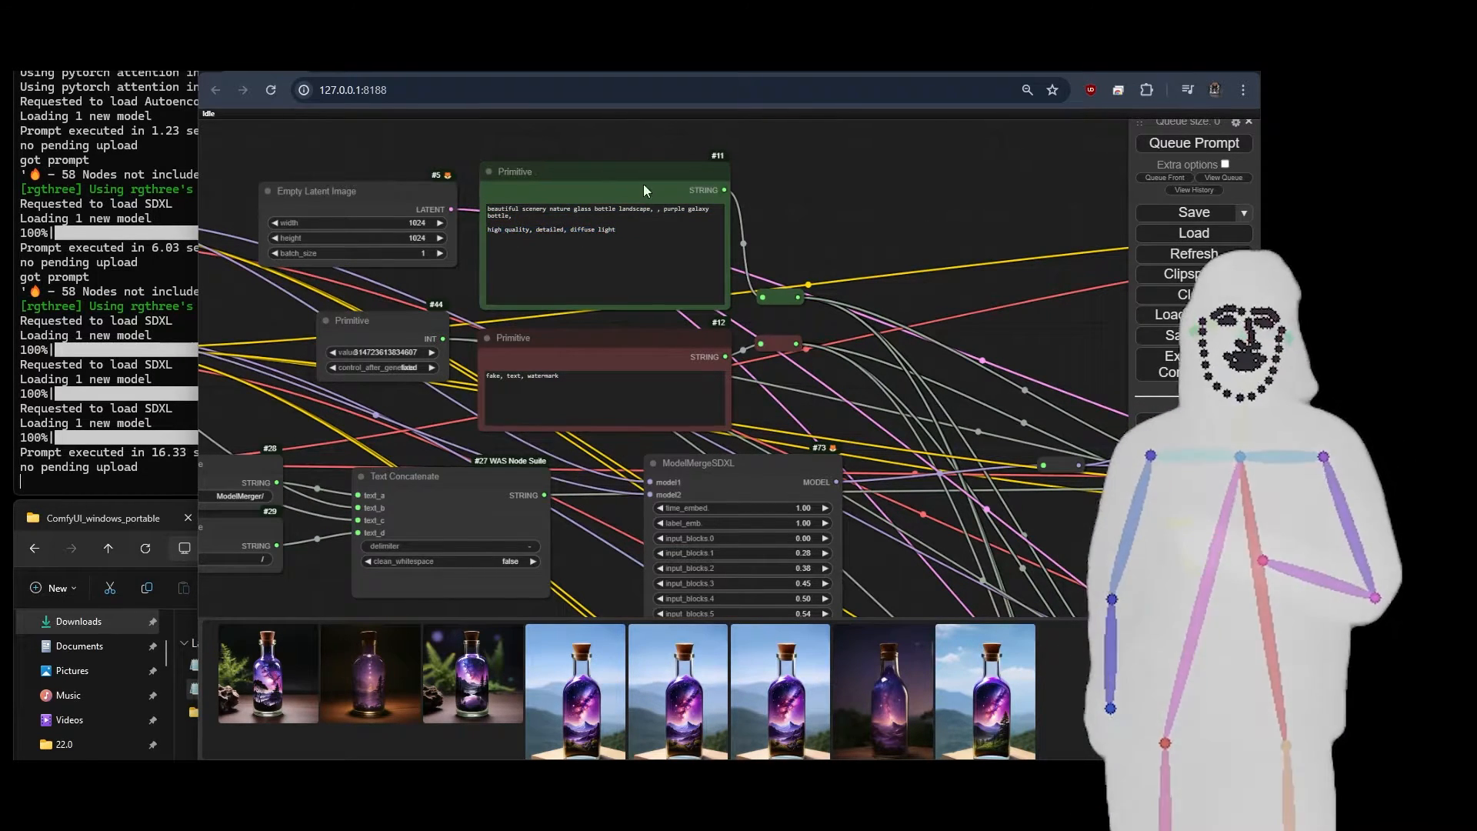
Inspect the bypassed CheckpointSave node above the sampler branches and the connections feeding it
scroll(320, 142, "down", 4)
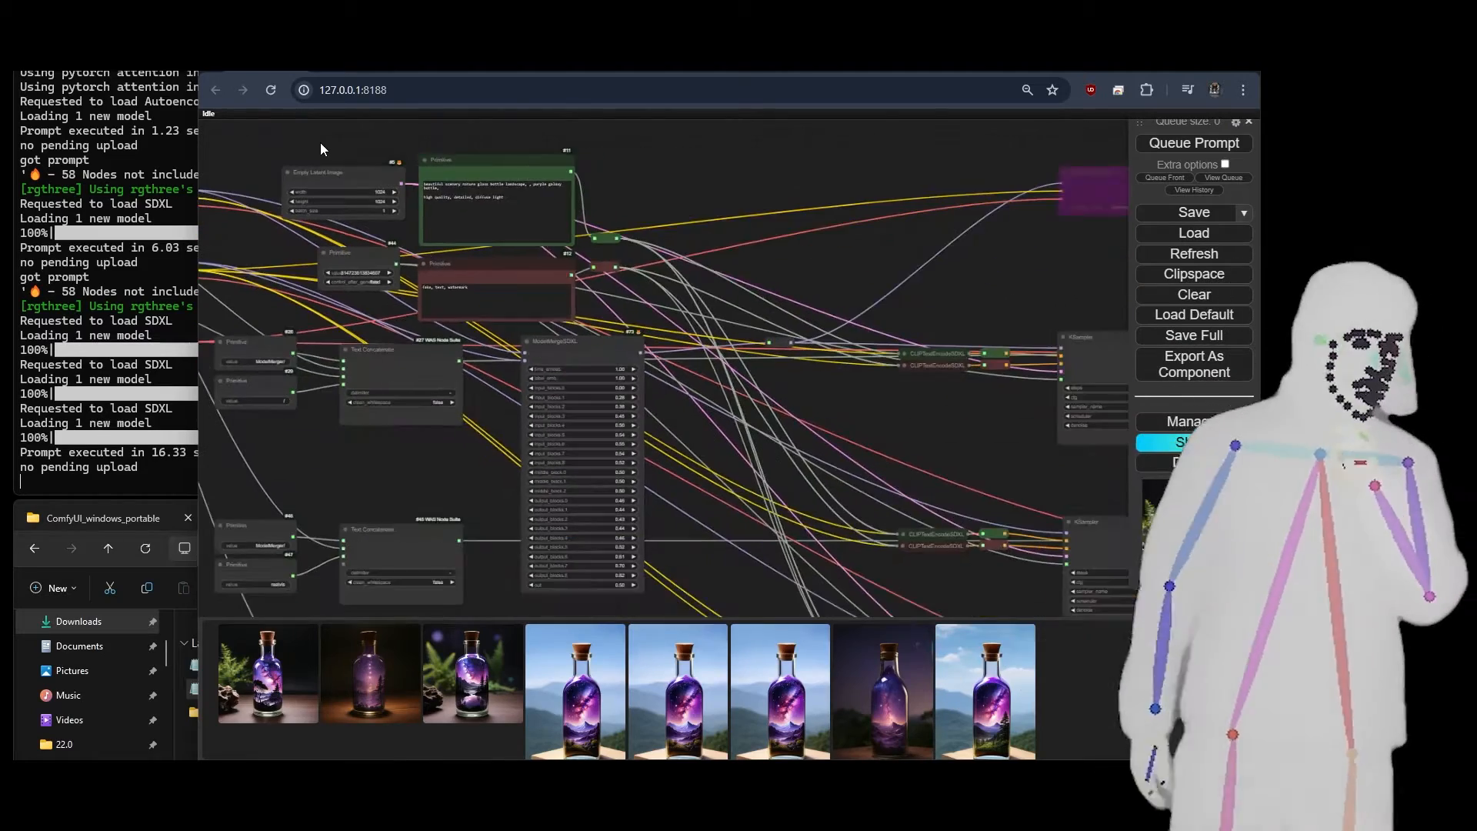
left_click_drag(956, 245, 701, 271)
scroll(726, 198, "up", 2)
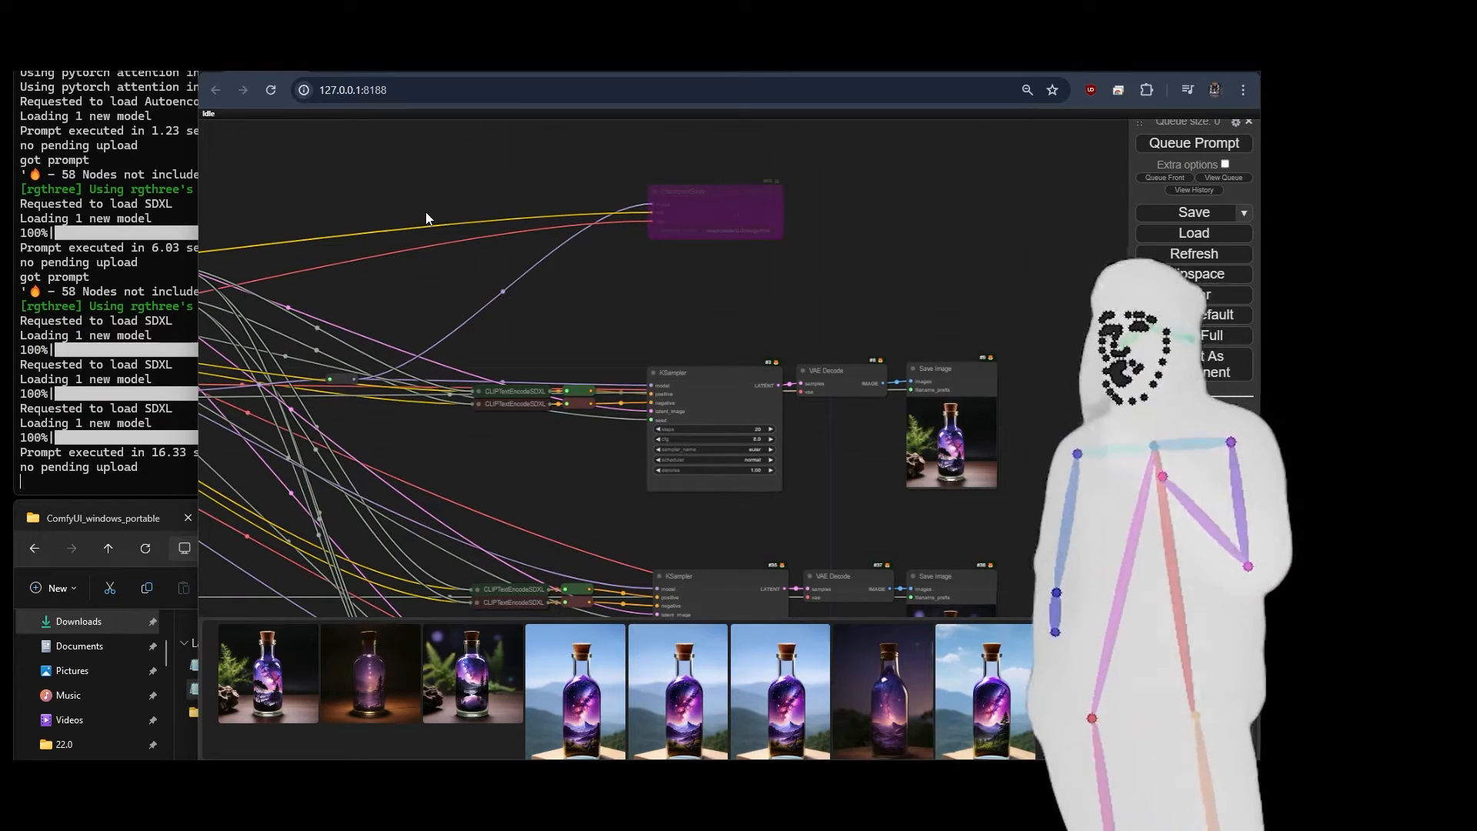
left_click_drag(677, 168, 582, 216)
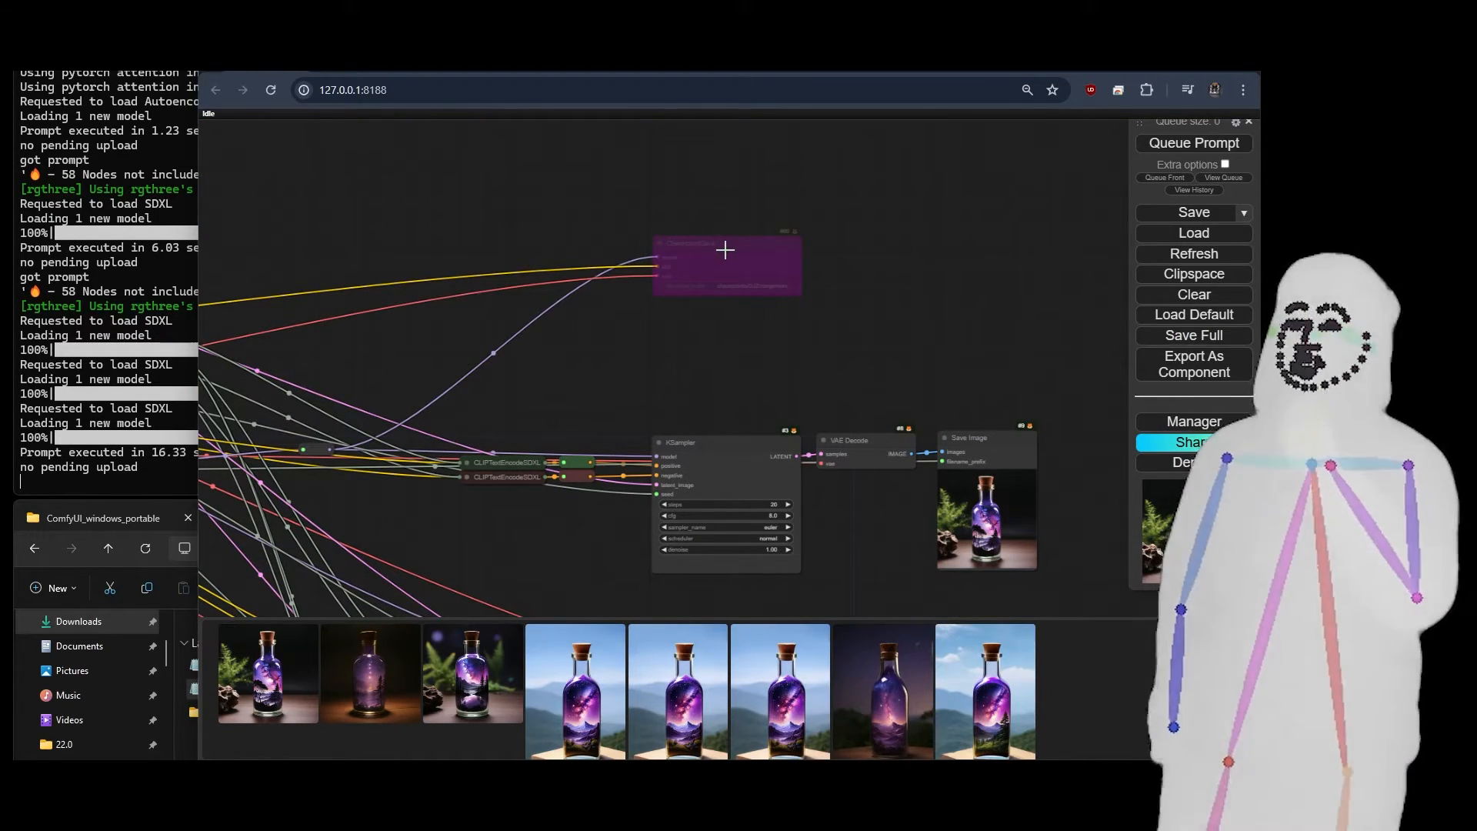
scroll(741, 313, "up", 4)
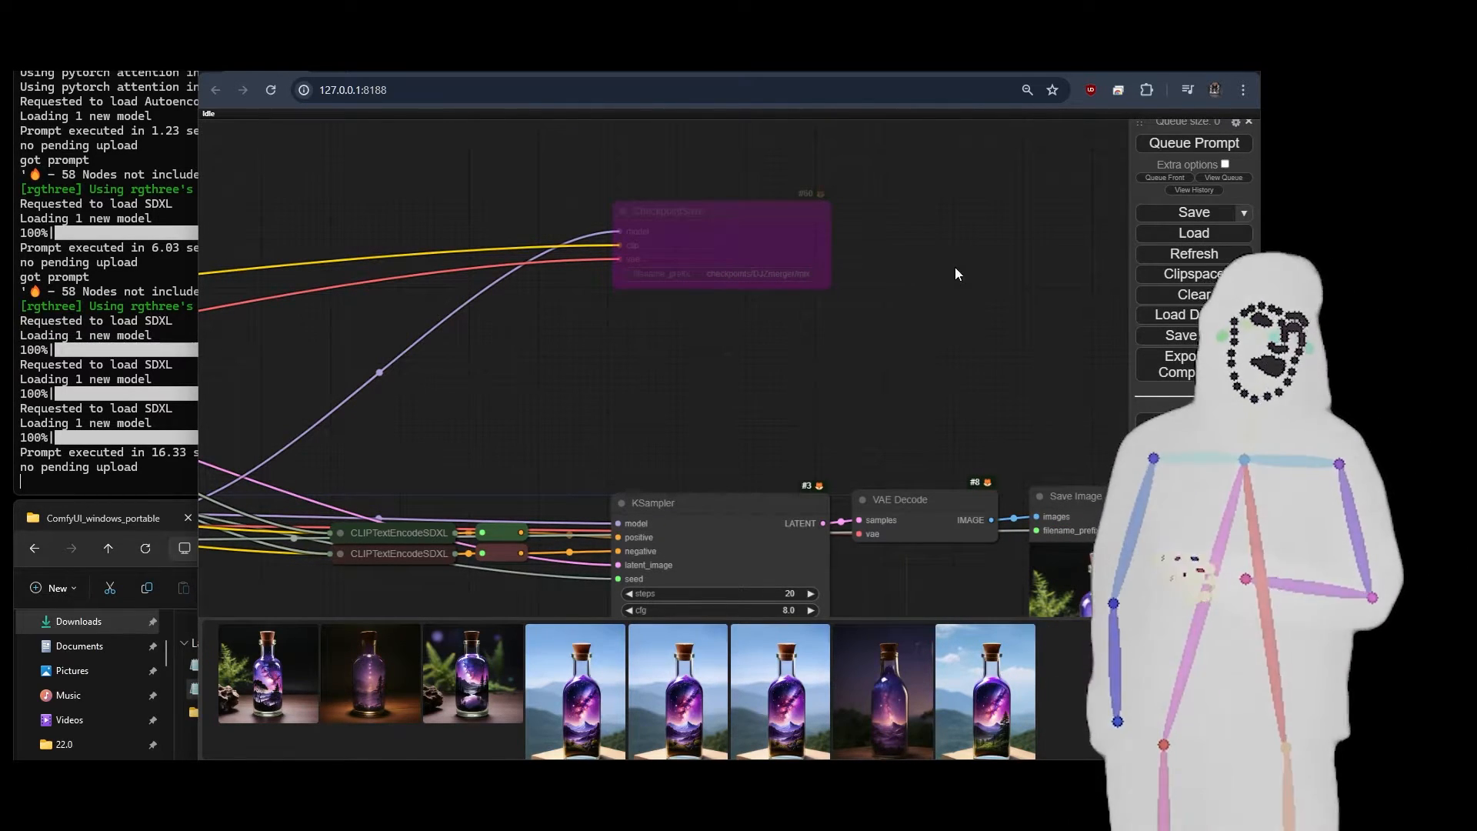
Examine the KSampler, VAE Decode and Save Image chains of the three sampler branches
left_click_drag(685, 445, 599, 285)
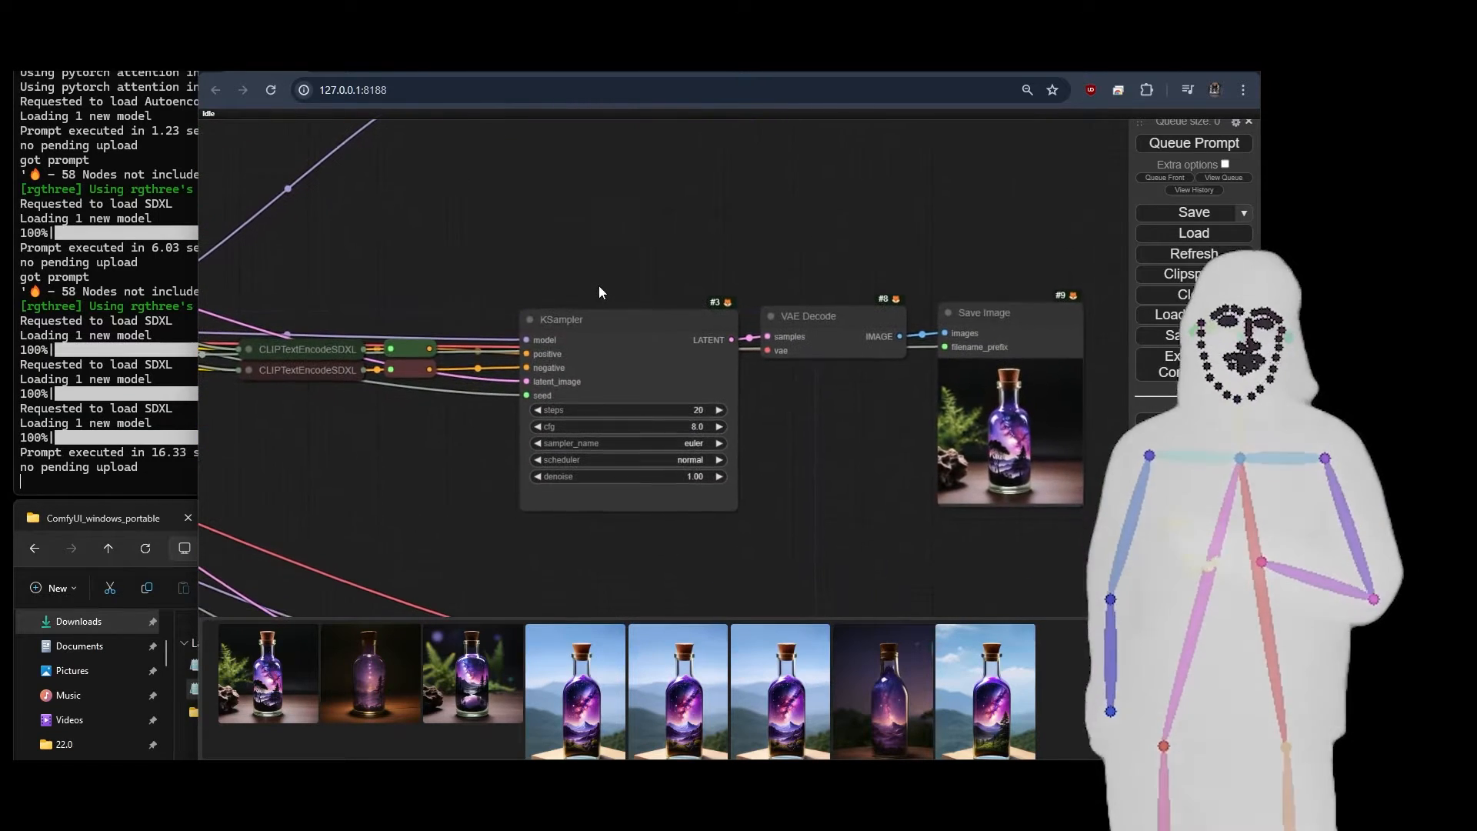
scroll(777, 485, "down", 5)
left_click_drag(800, 526, 717, 233)
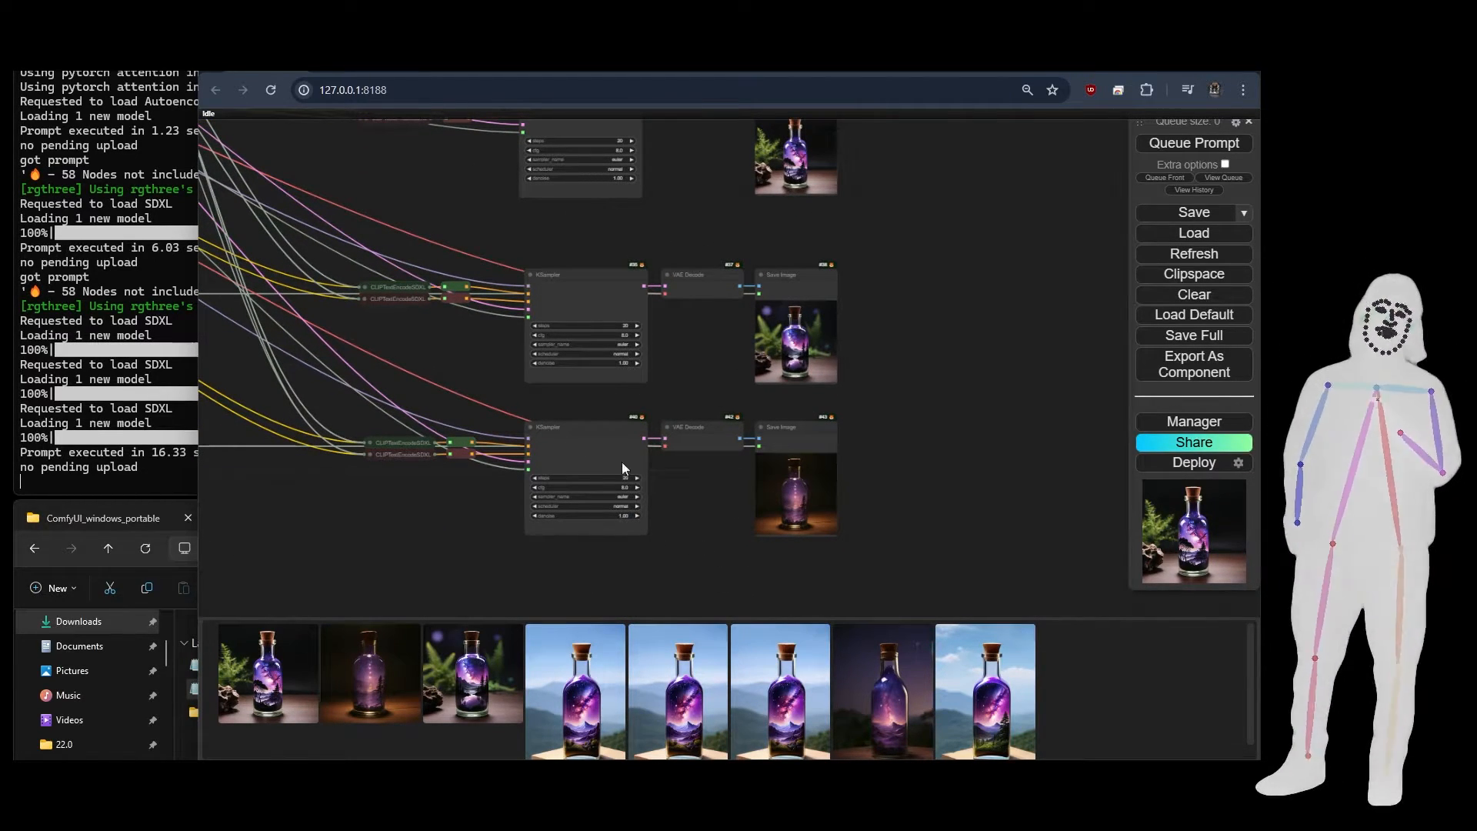
Add a group titled "Model A" above the CLIPTextEncodeSDXL nodes of the middle sampler branch
scroll(736, 497, "down", 1)
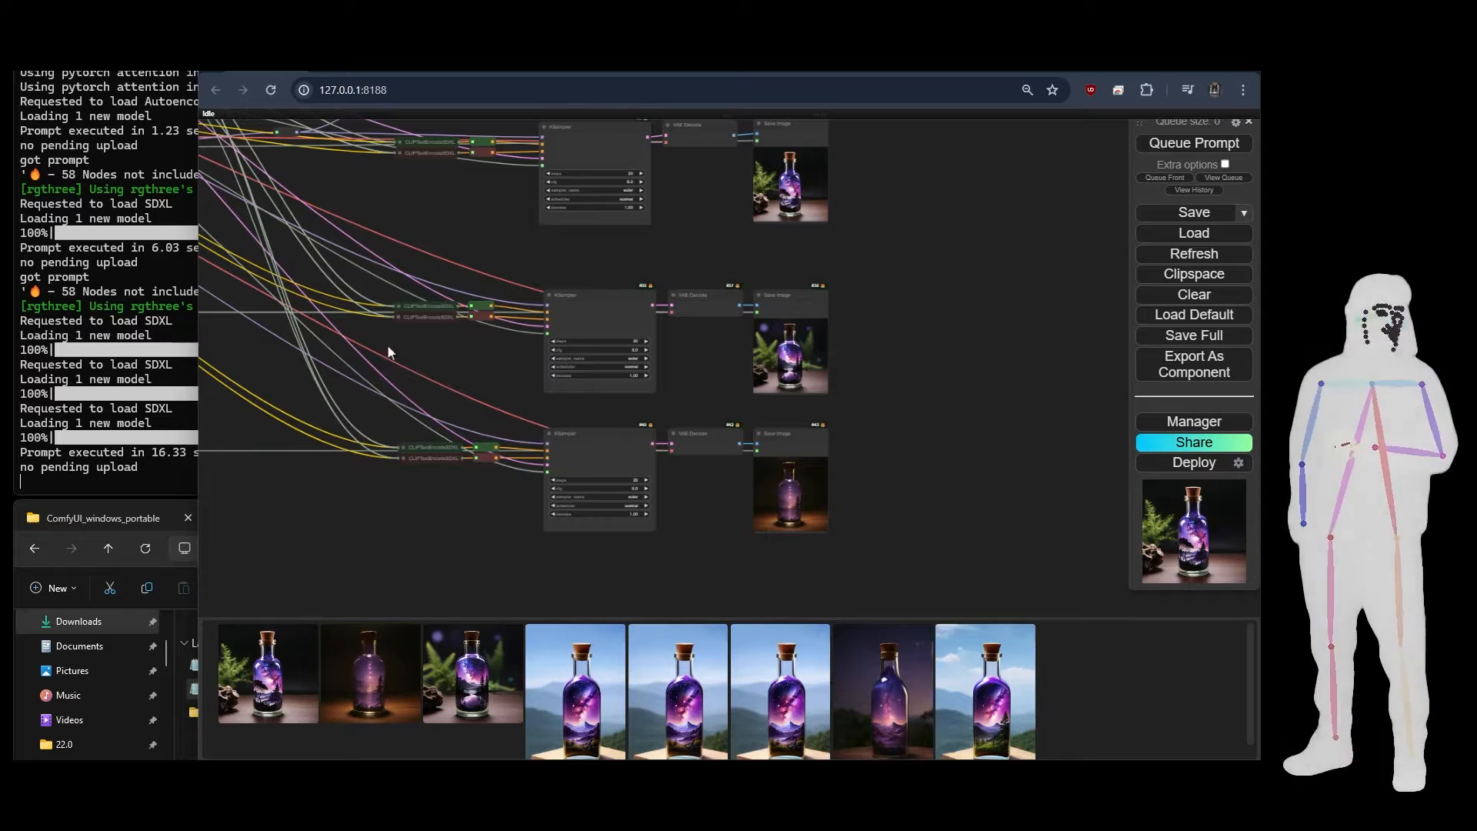
right_click(375, 262)
left_click(388, 279)
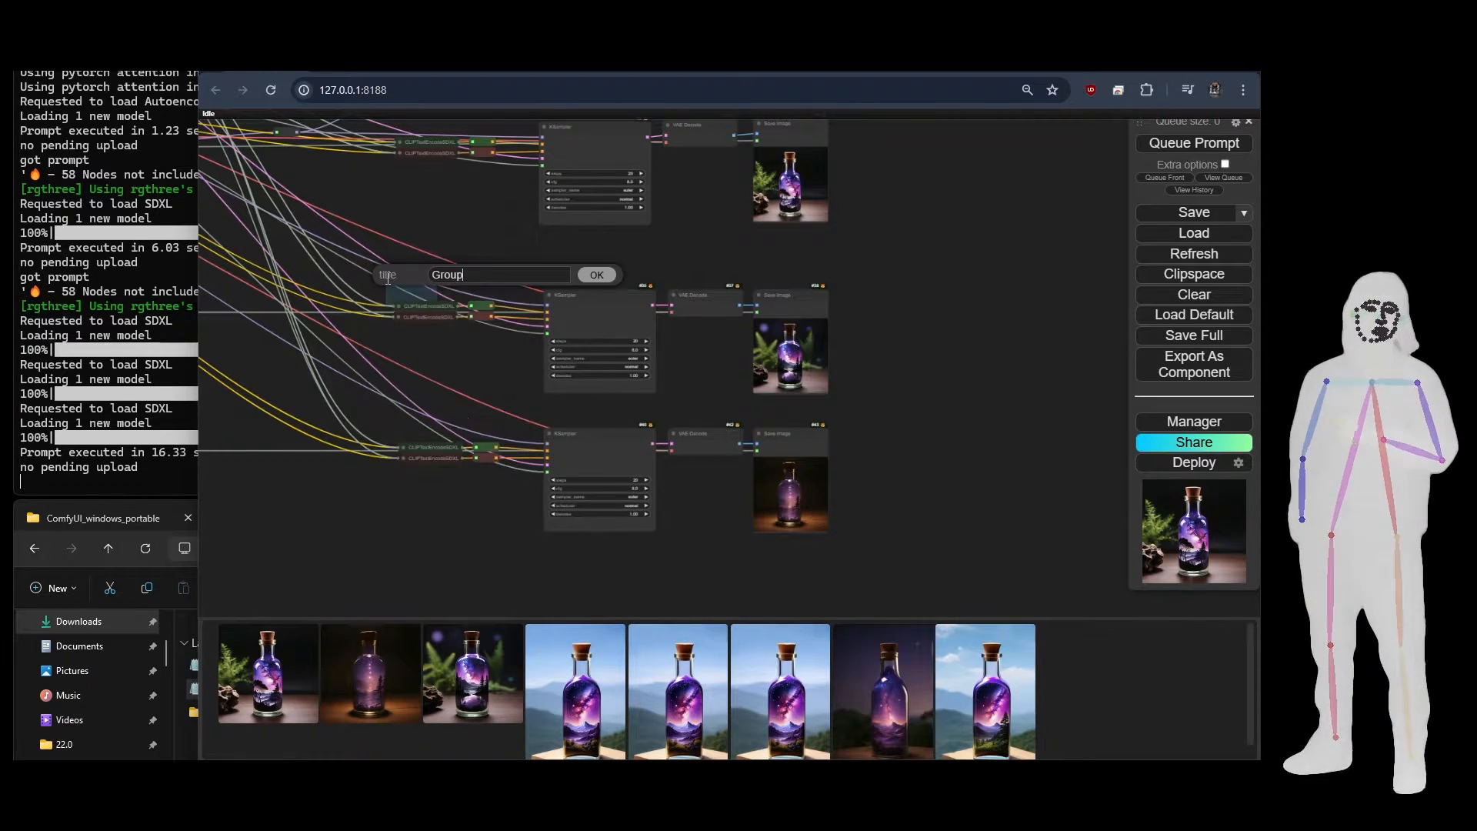
left_click_drag(485, 275, 405, 283)
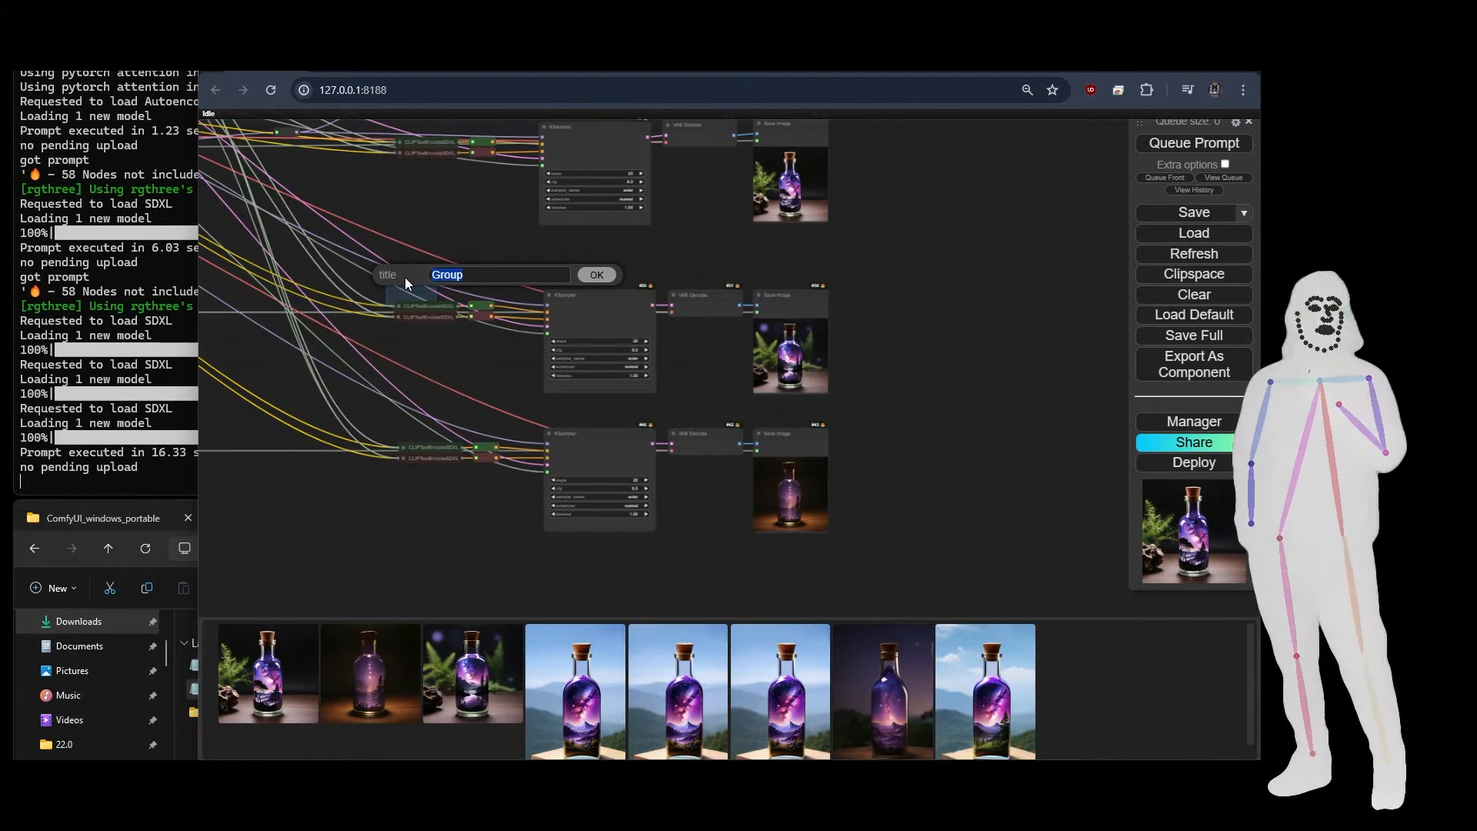
type("Mp")
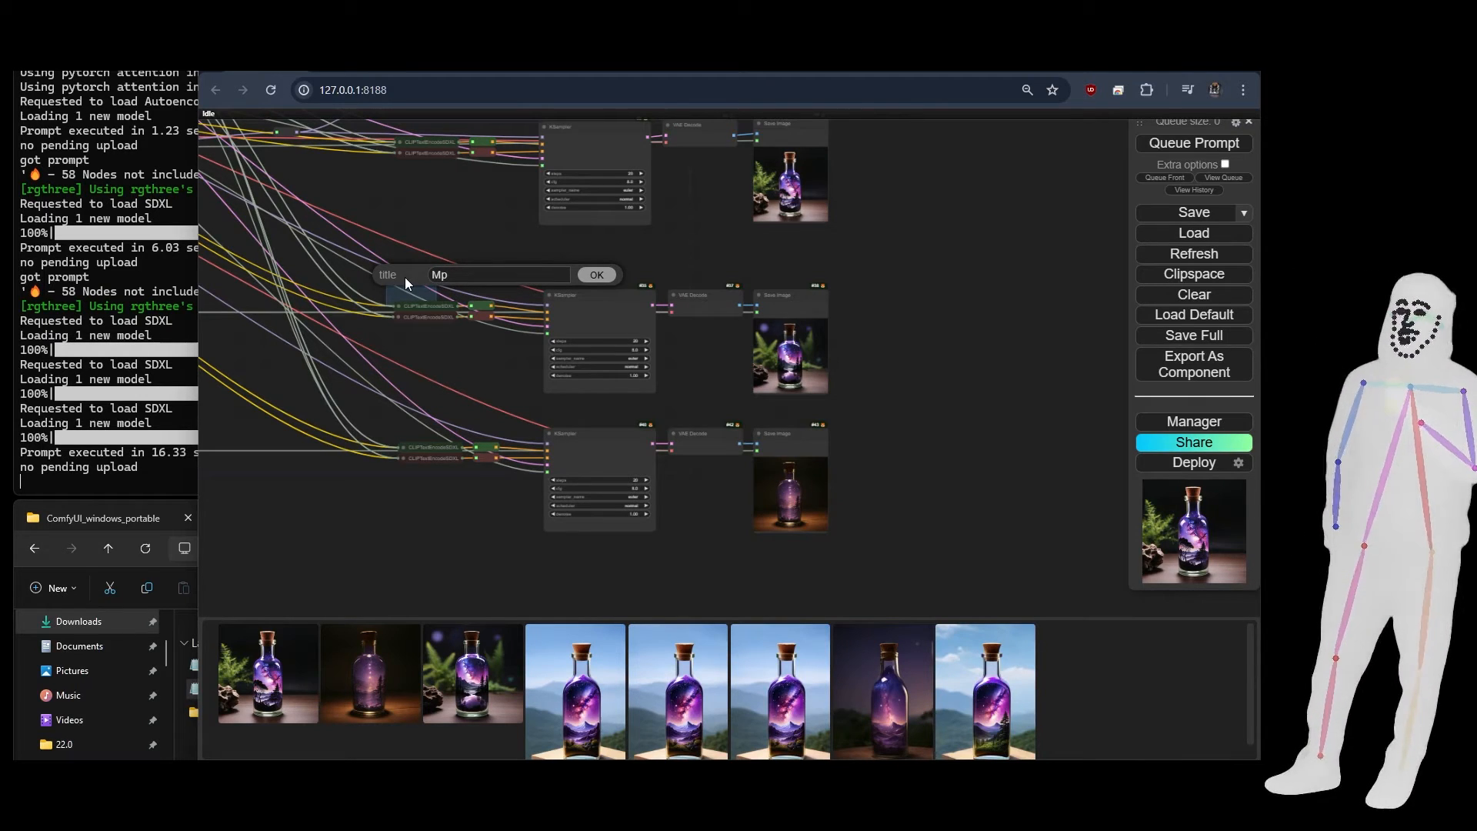
type("oel A")
key("Return")
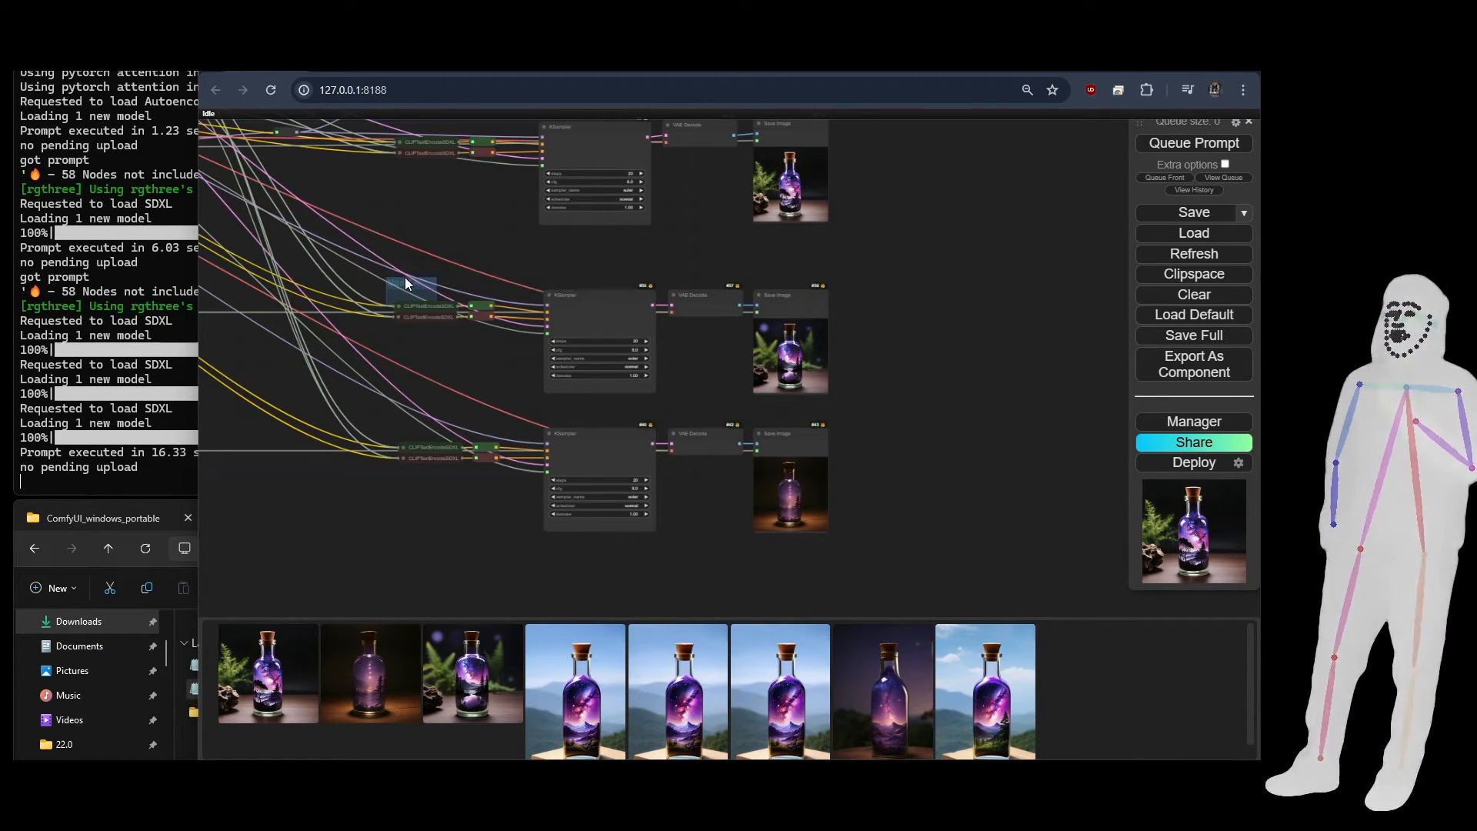
Add a group titled "Model B" at the CLIPTextEncodeSDXL nodes of the lowest sampler branch
right_click(391, 412)
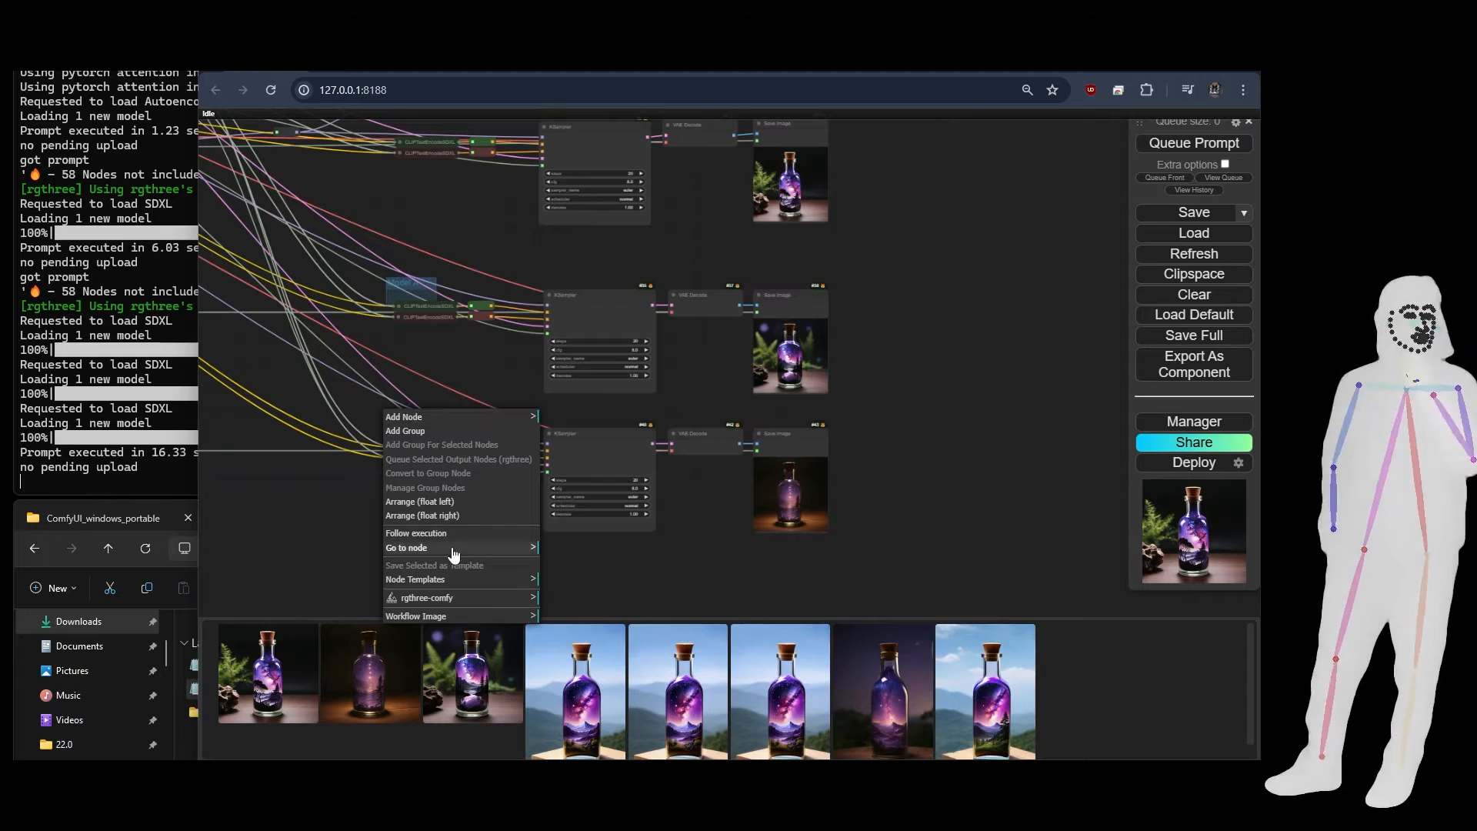
left_click(428, 433)
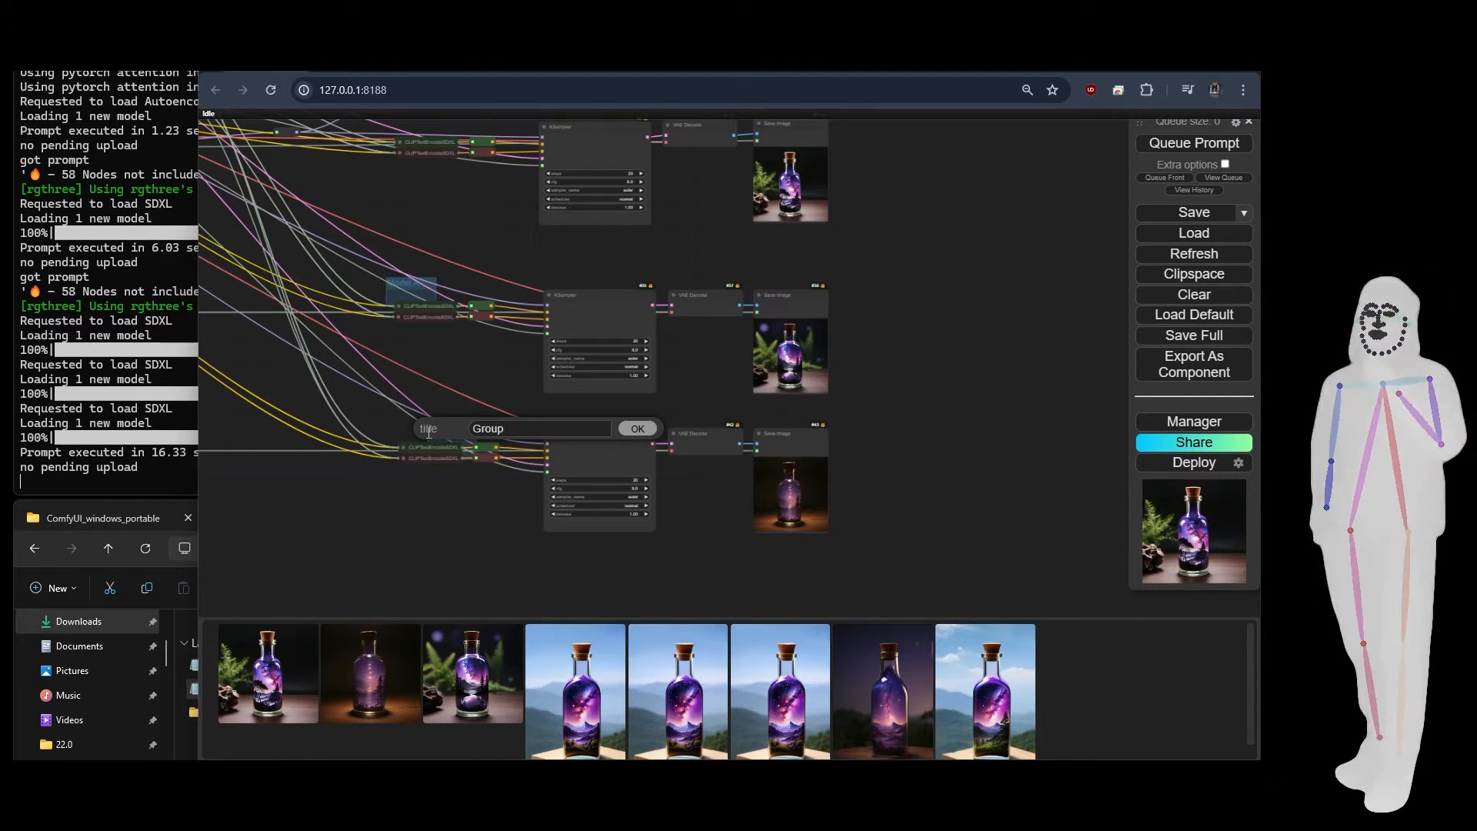
type("Model B")
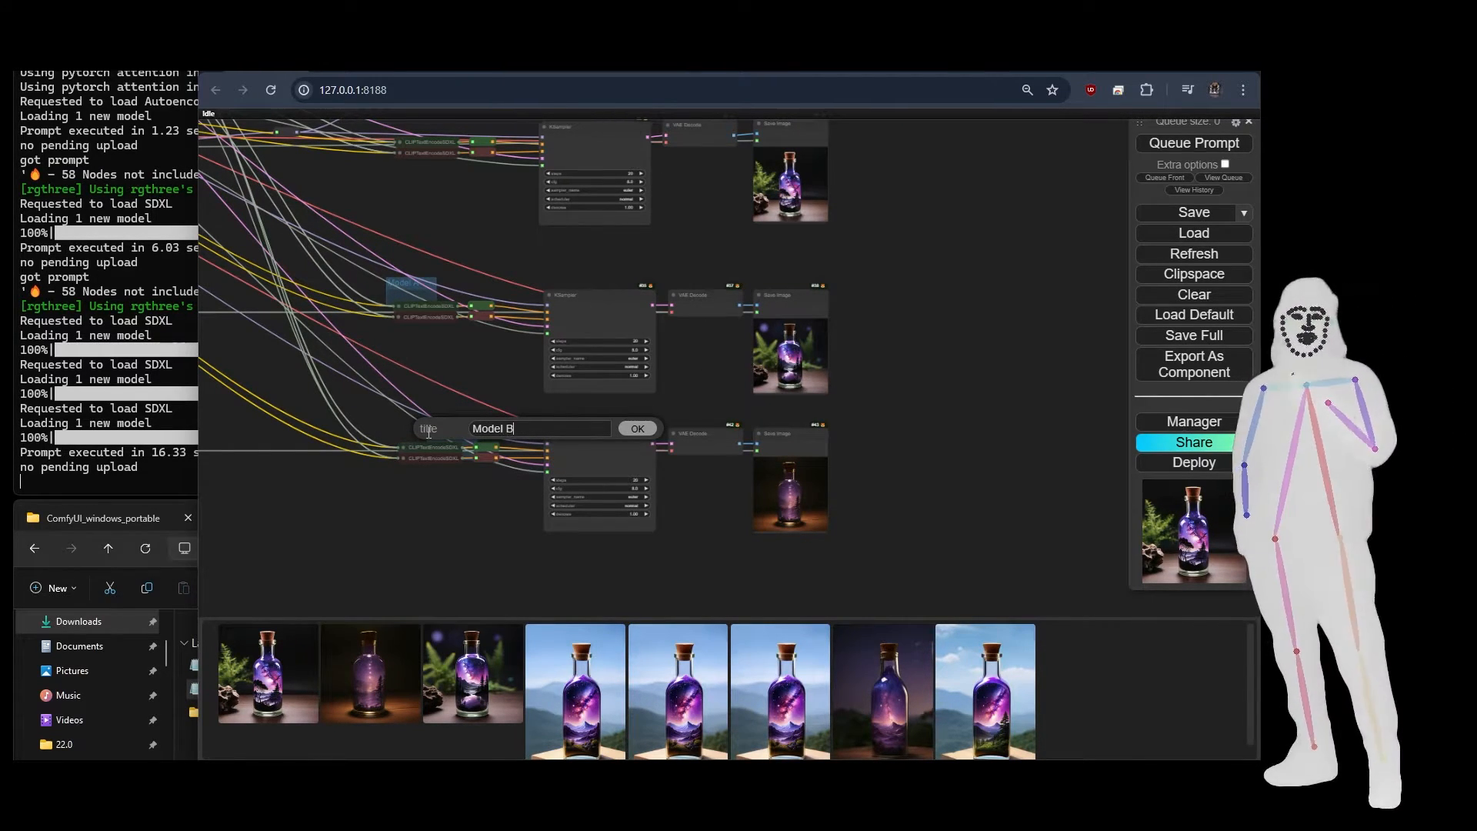
key("Return")
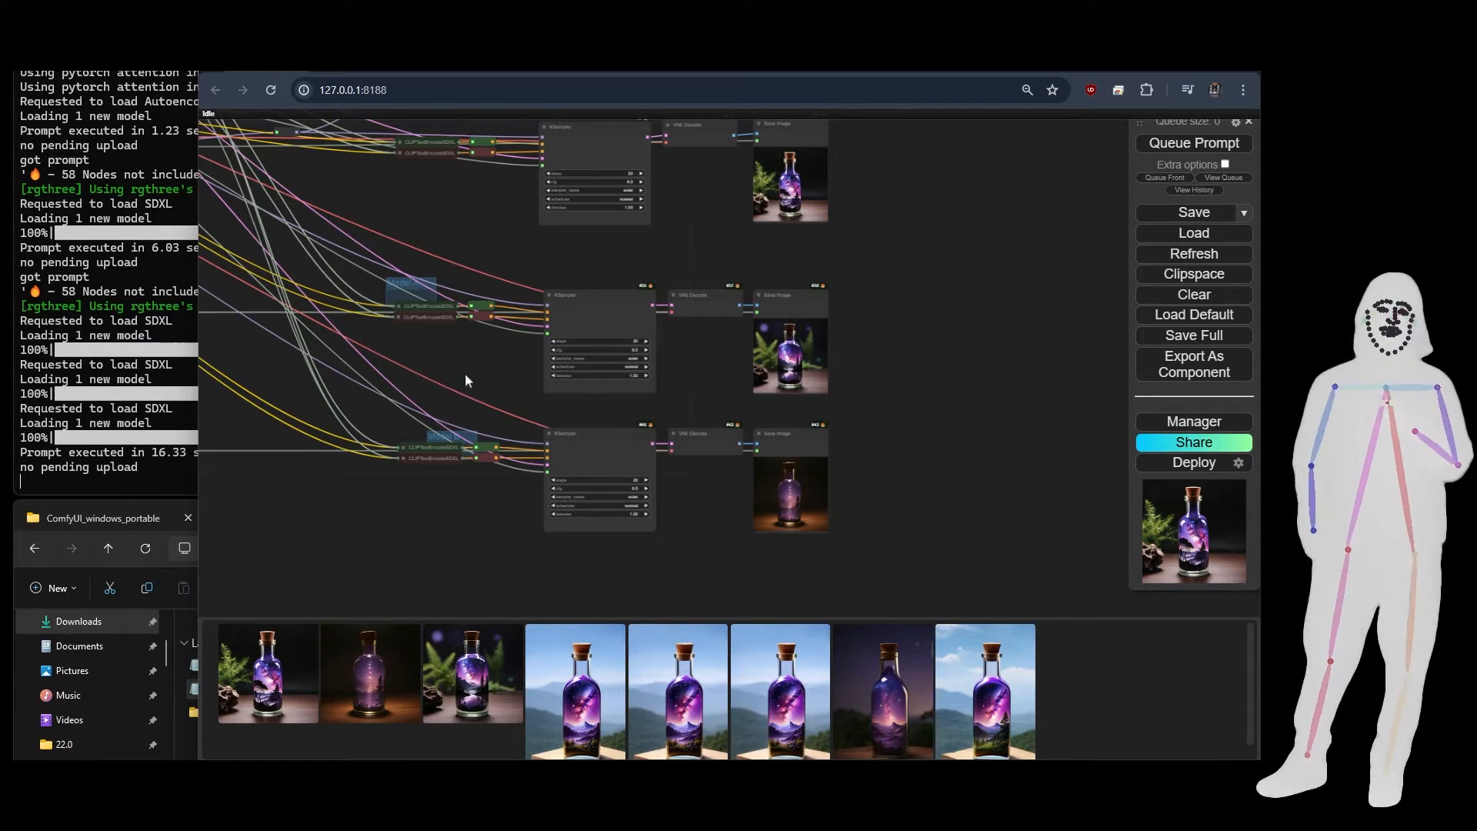
Add a group titled "merge" above the CLIPTextEncodeSDXL nodes of the uppermost sampler branch
left_click_drag(483, 238, 499, 384)
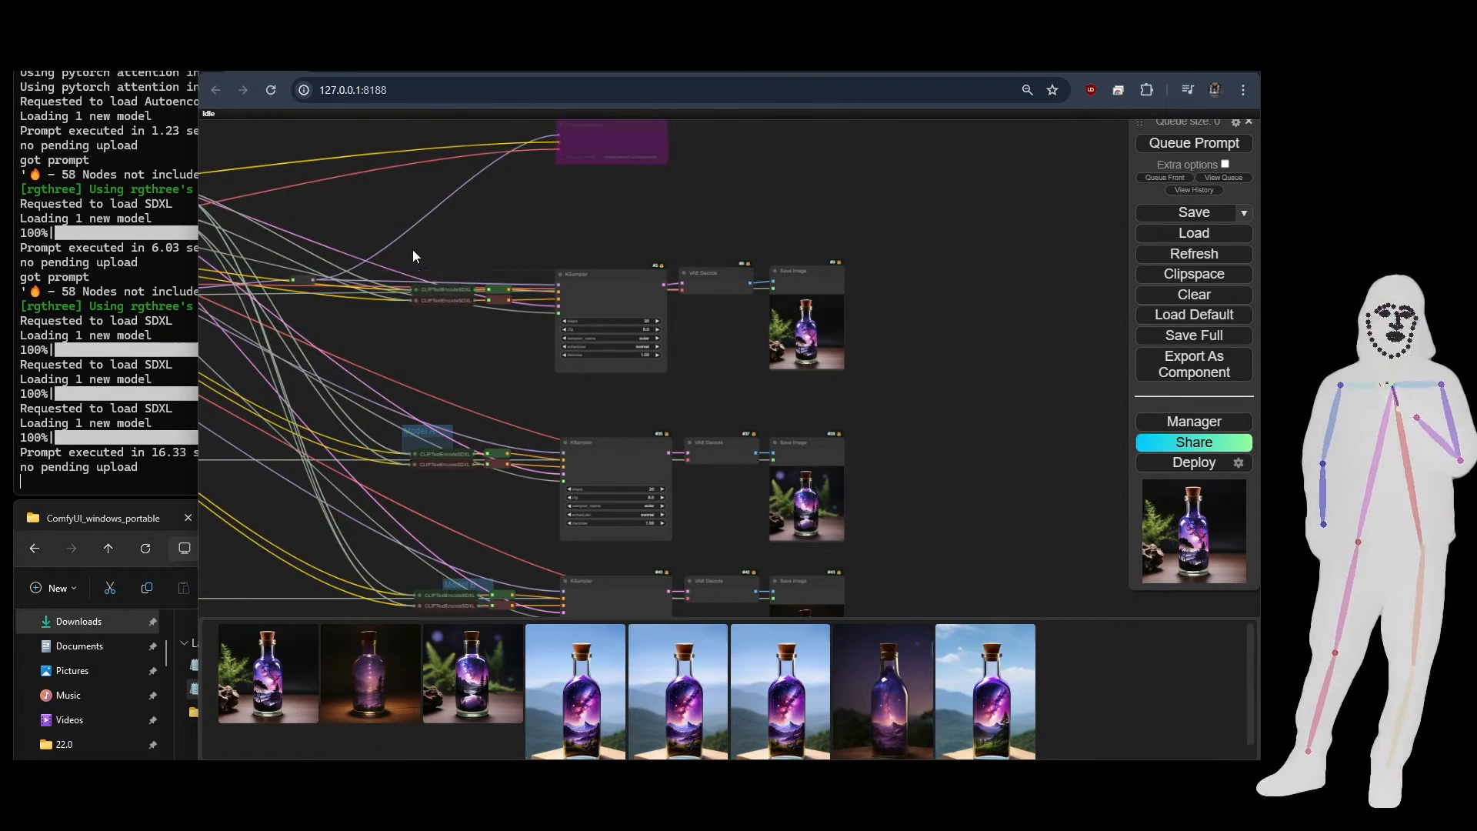
right_click(413, 254)
left_click(440, 265)
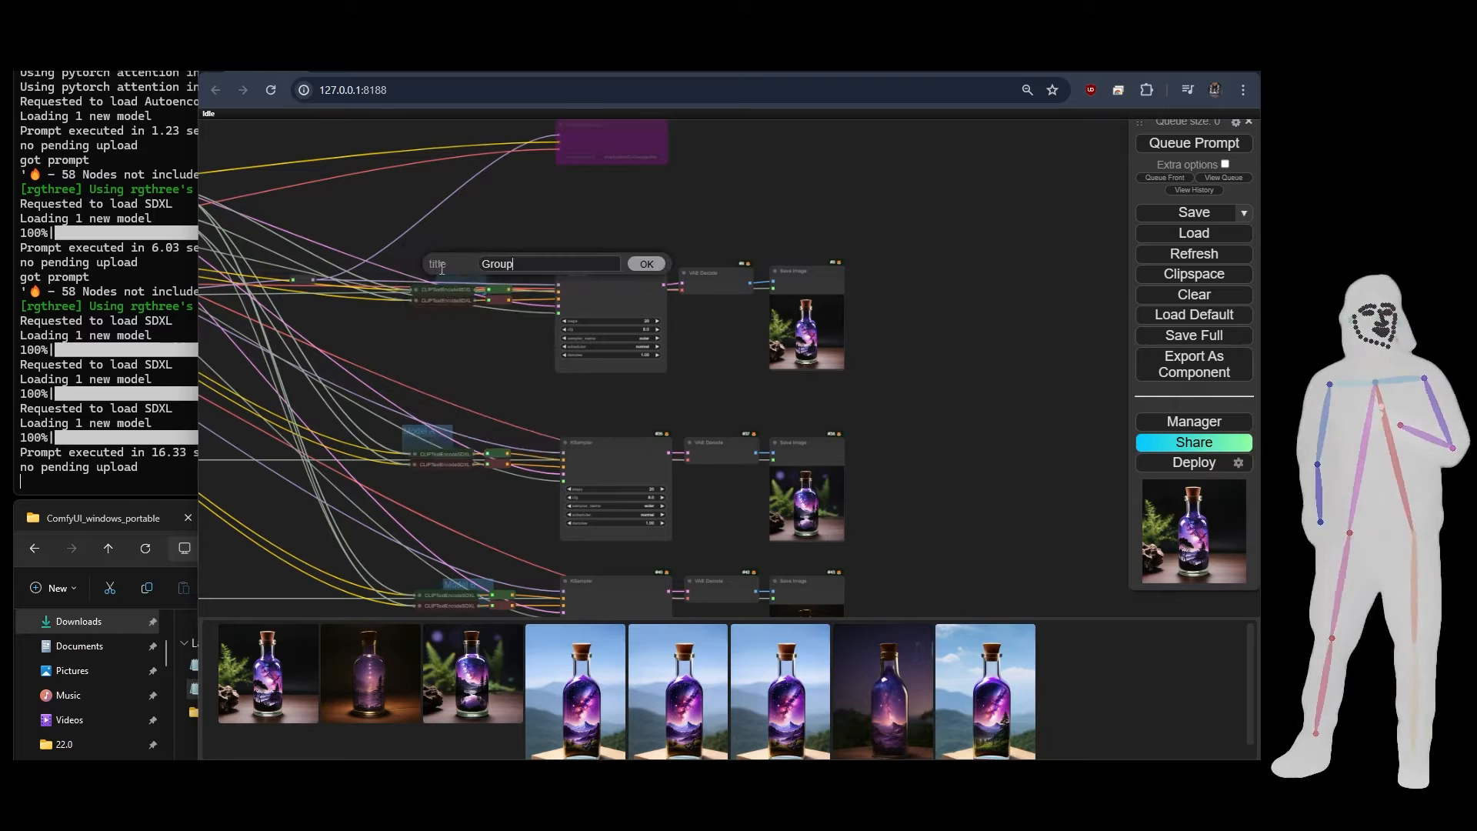
double_click(532, 263)
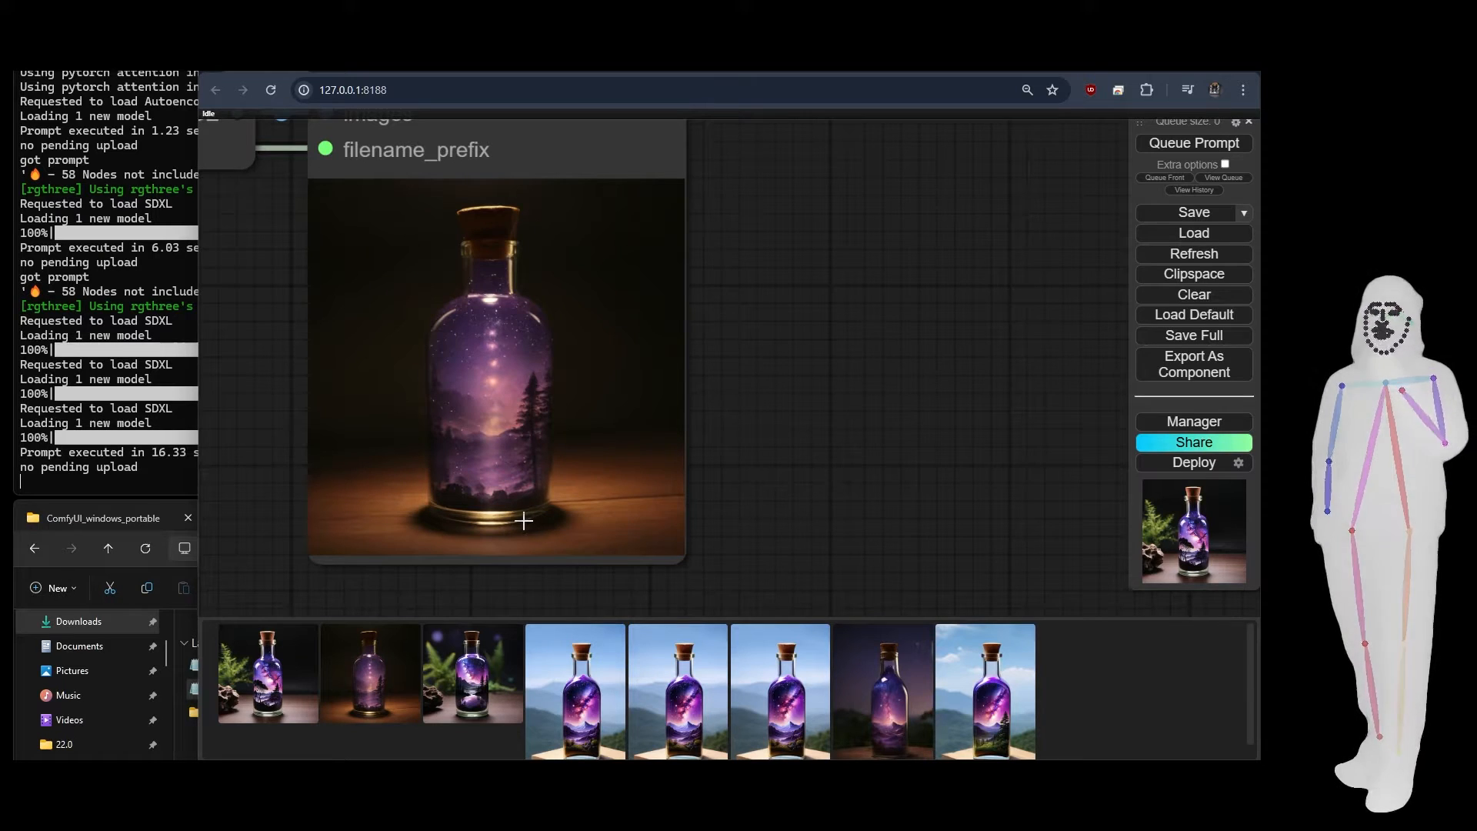
View the Save Image previews up close, from the Model B branch through Model A to the merge branch
left_click_drag(762, 172, 766, 493)
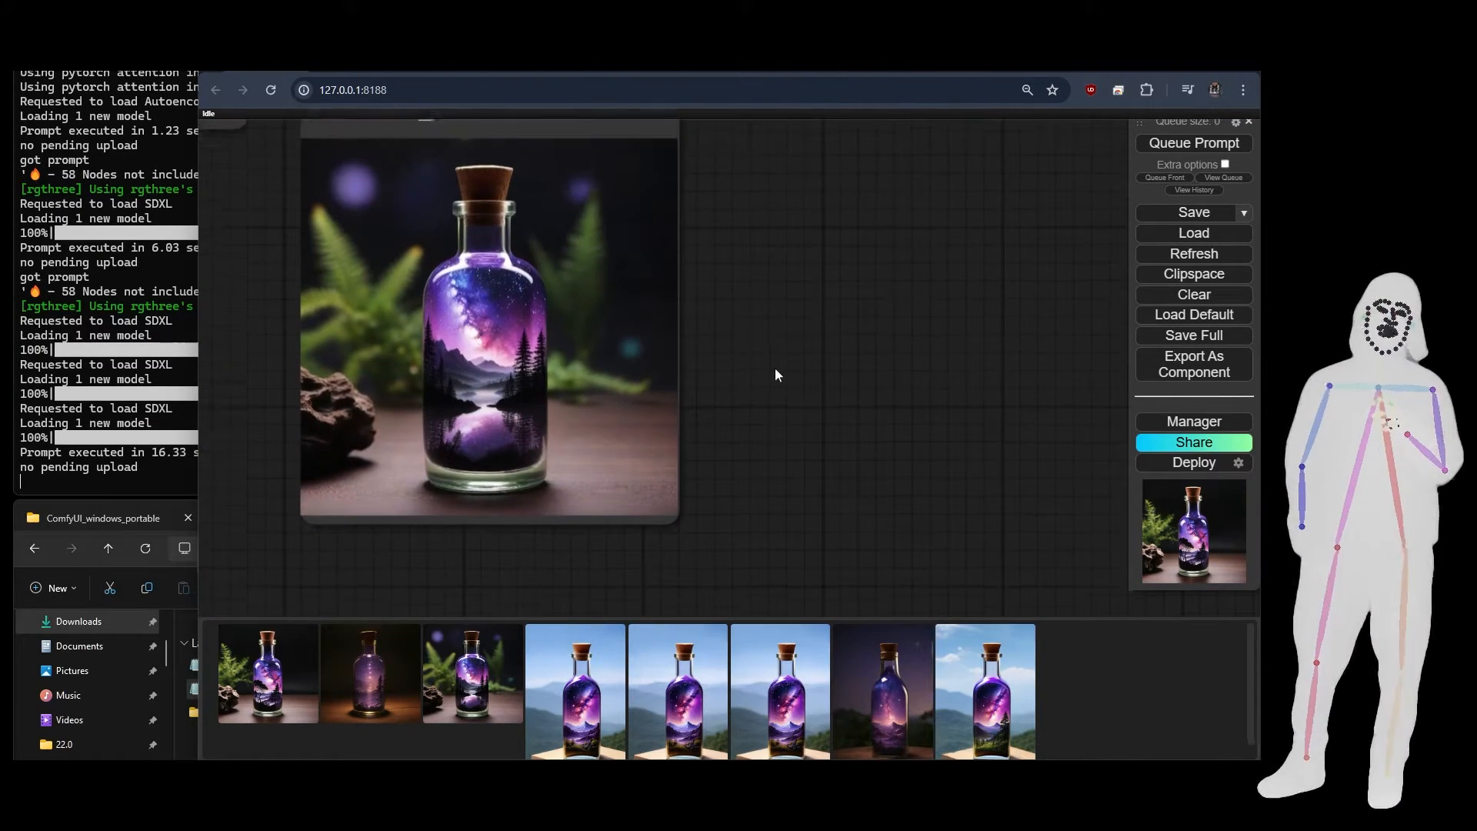
left_click_drag(774, 373, 776, 420)
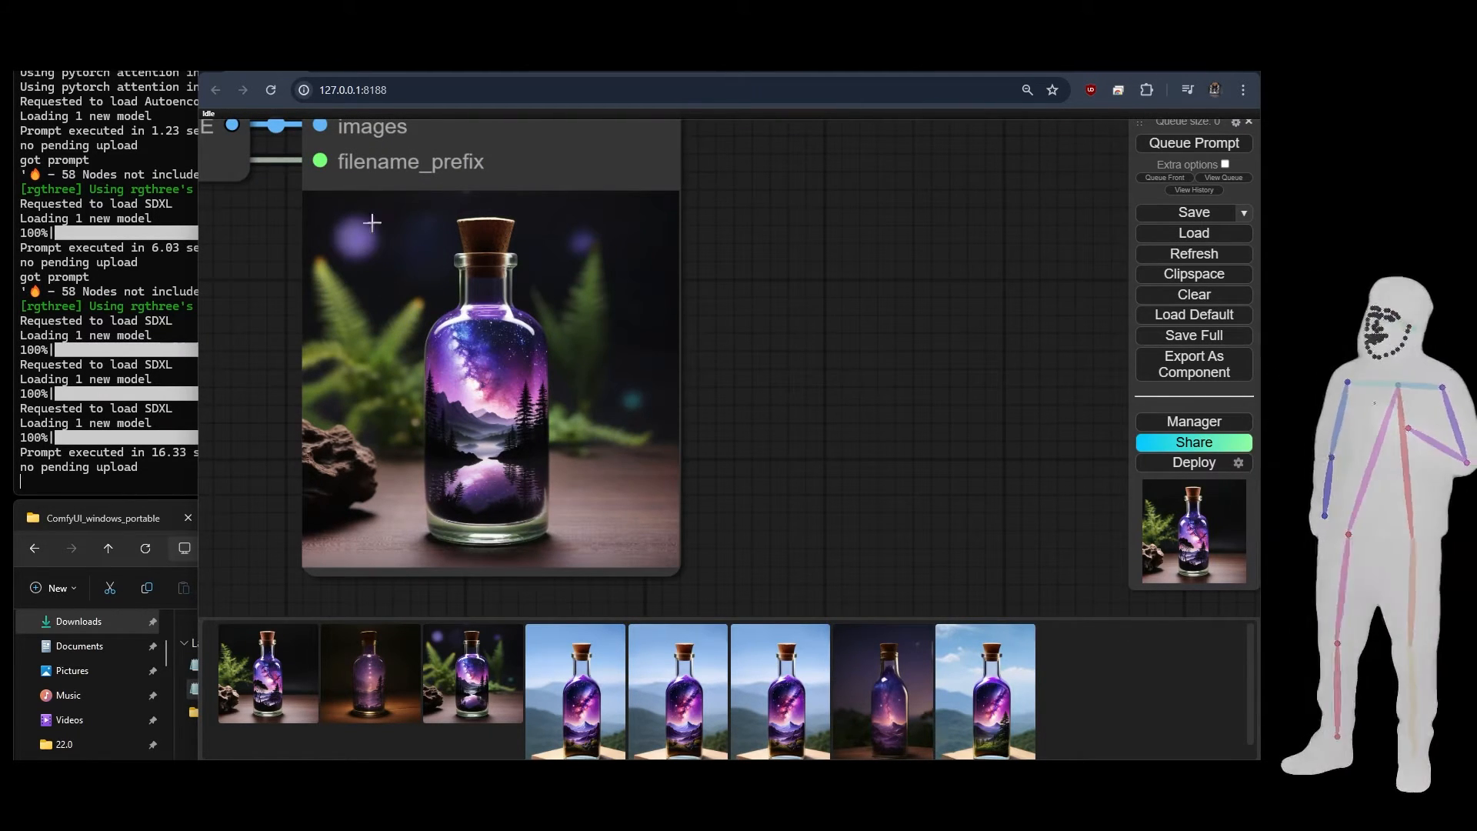
left_click_drag(750, 189, 752, 495)
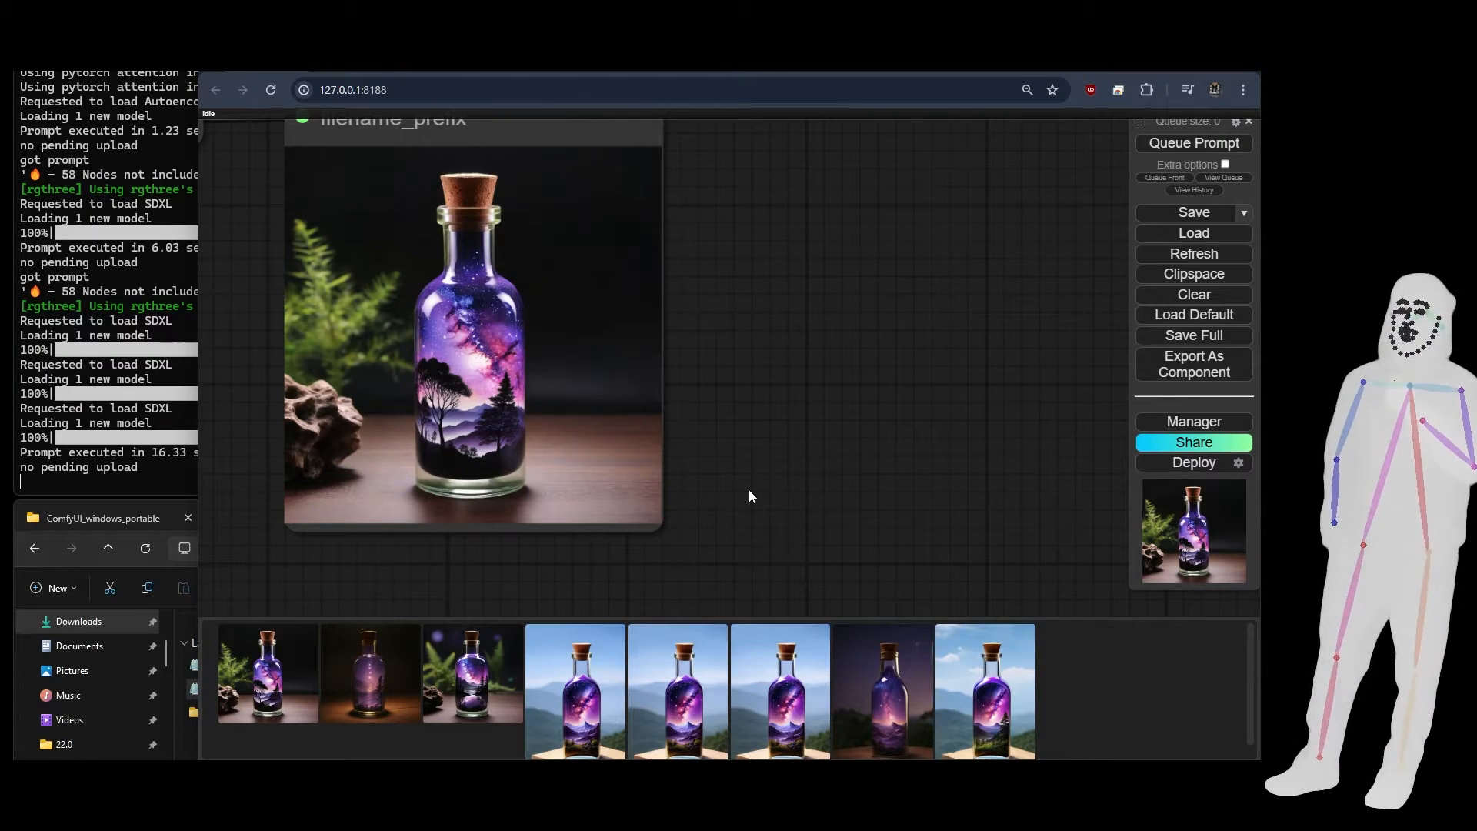
Compare the Model A, Model B and merge bottle images at full size in the image viewer, then close it
left_click(465, 695)
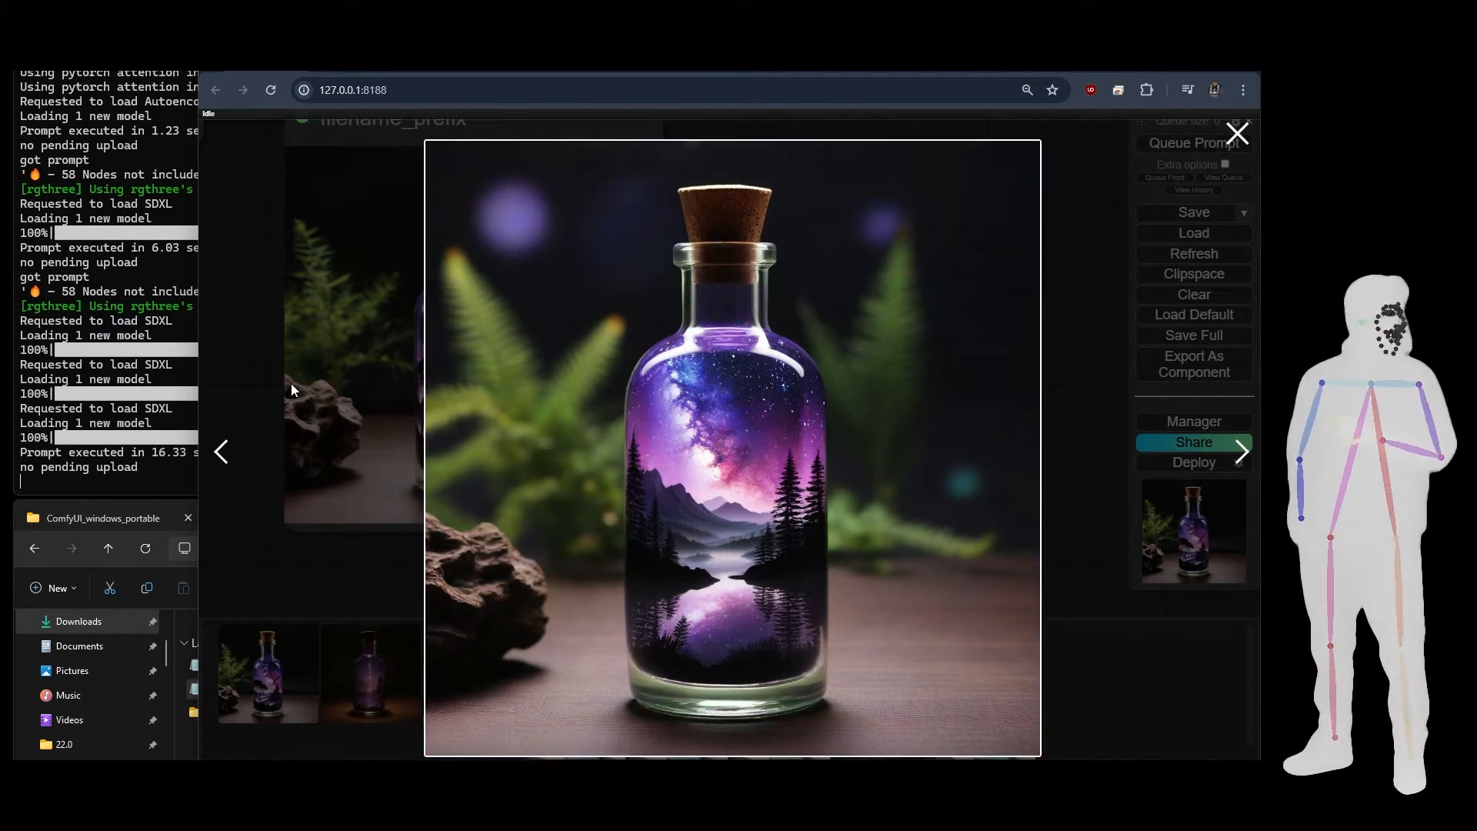
left_click(231, 454)
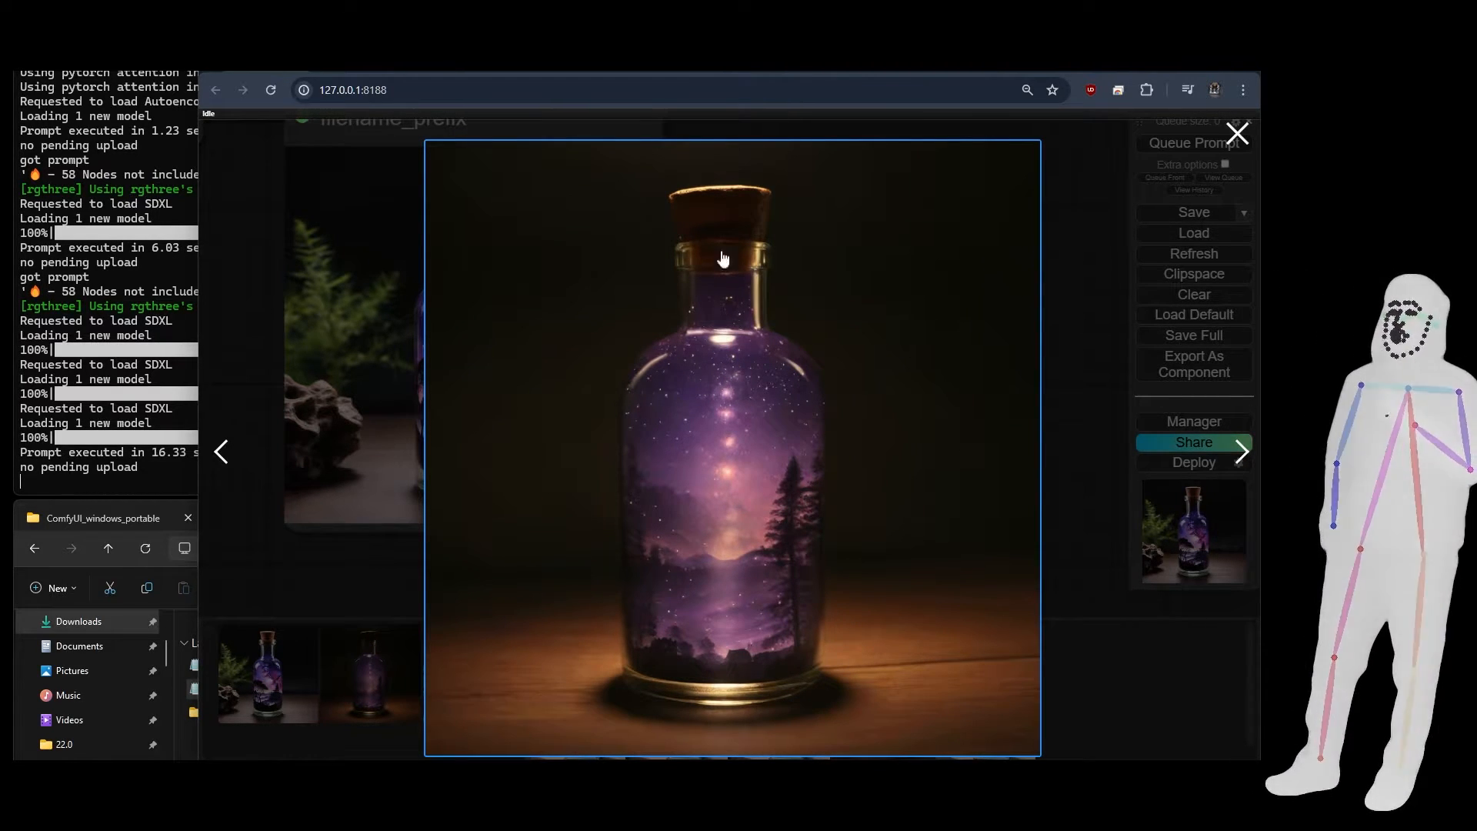
left_click(221, 452)
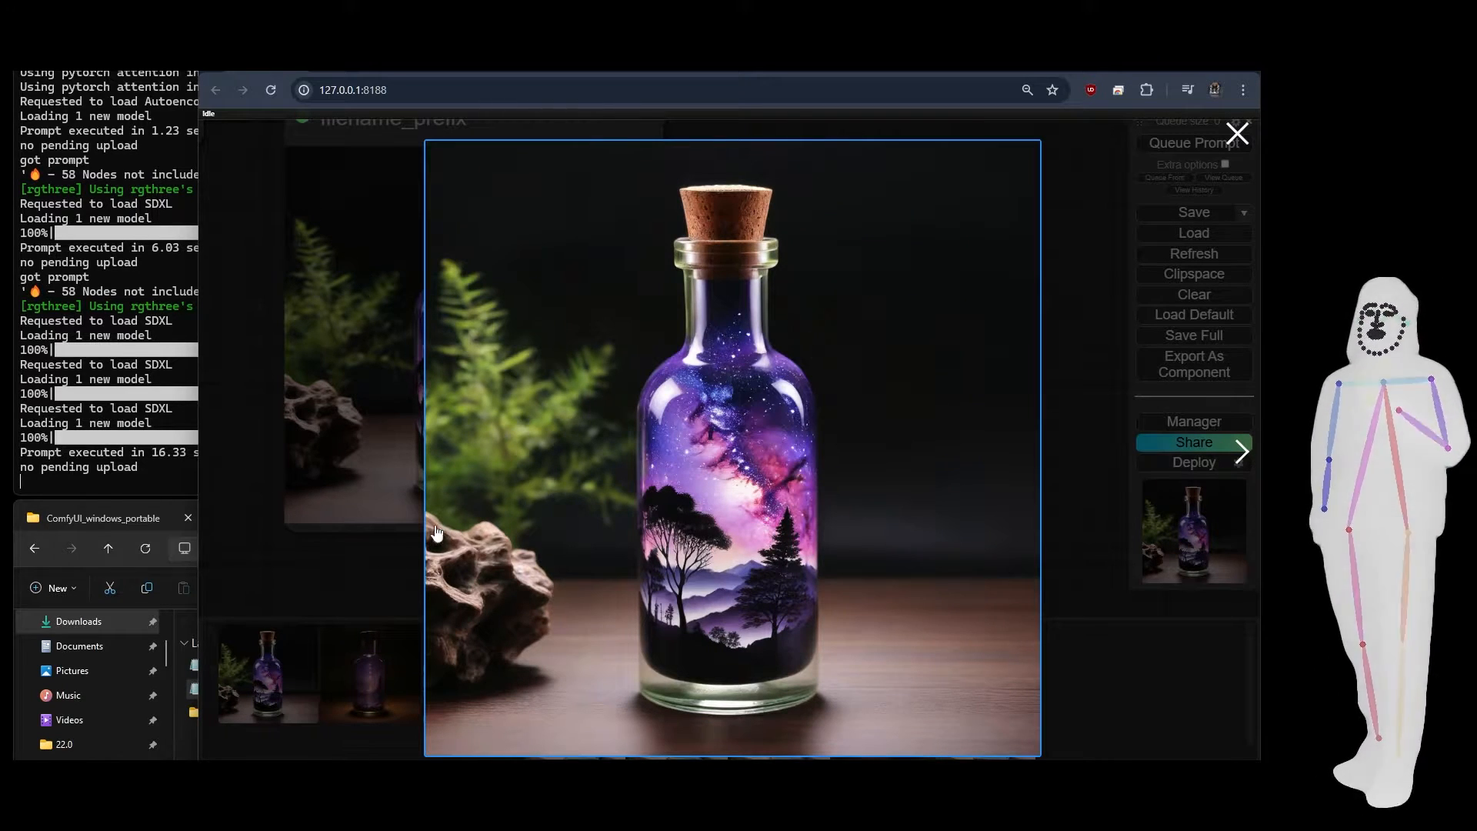
left_click(1241, 451)
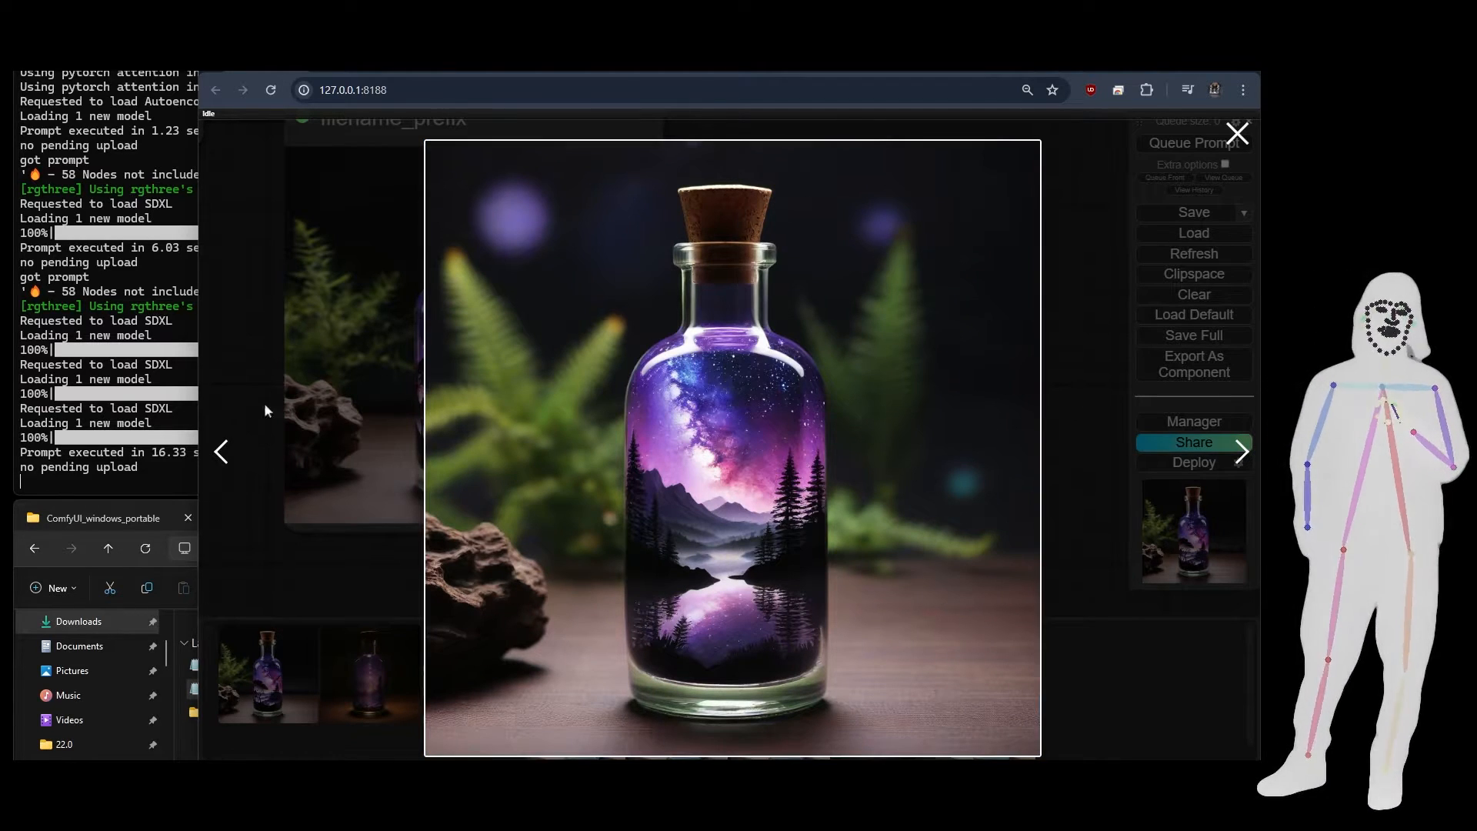
left_click(221, 466)
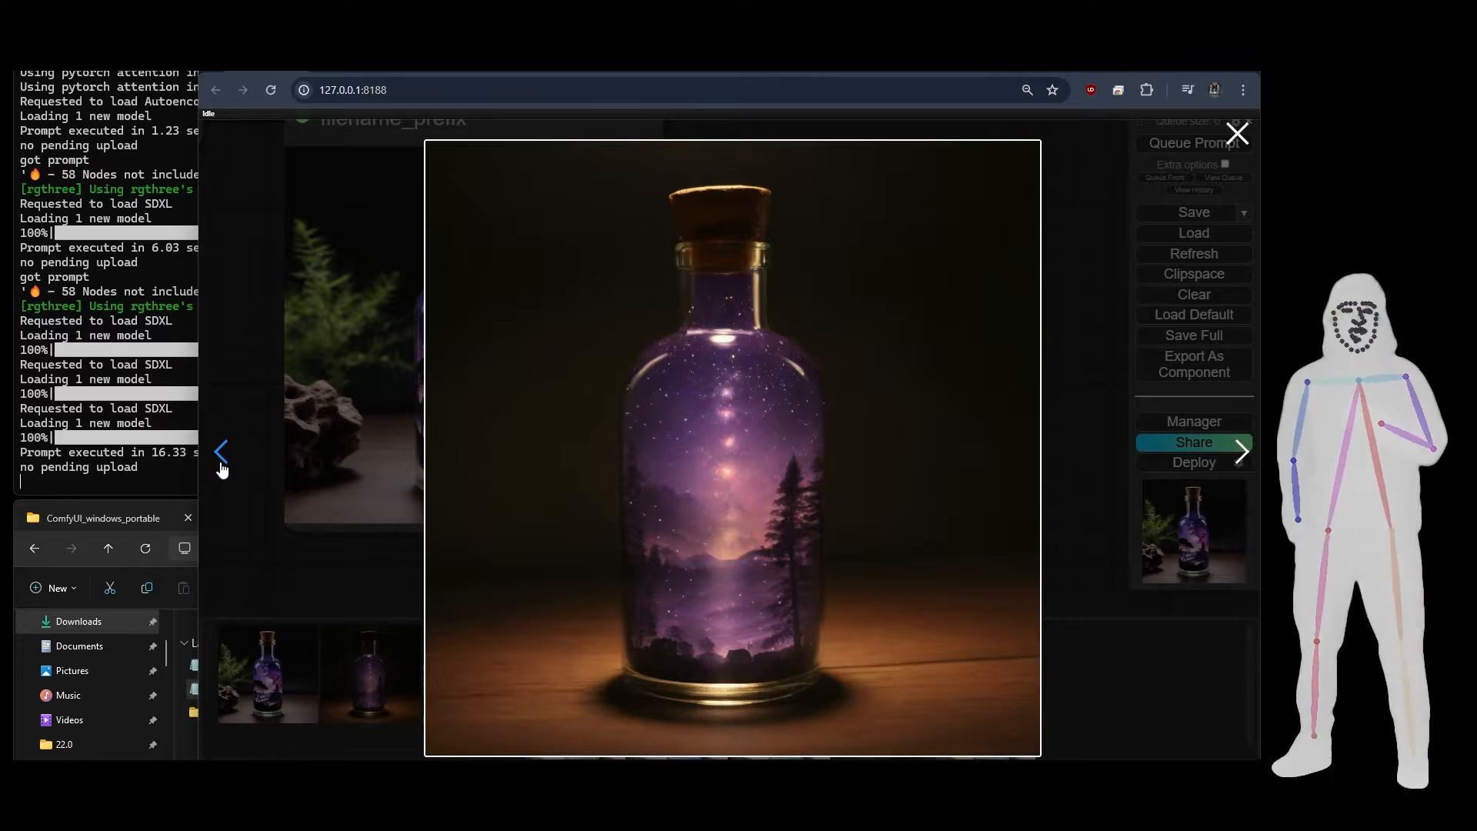
left_click(220, 460)
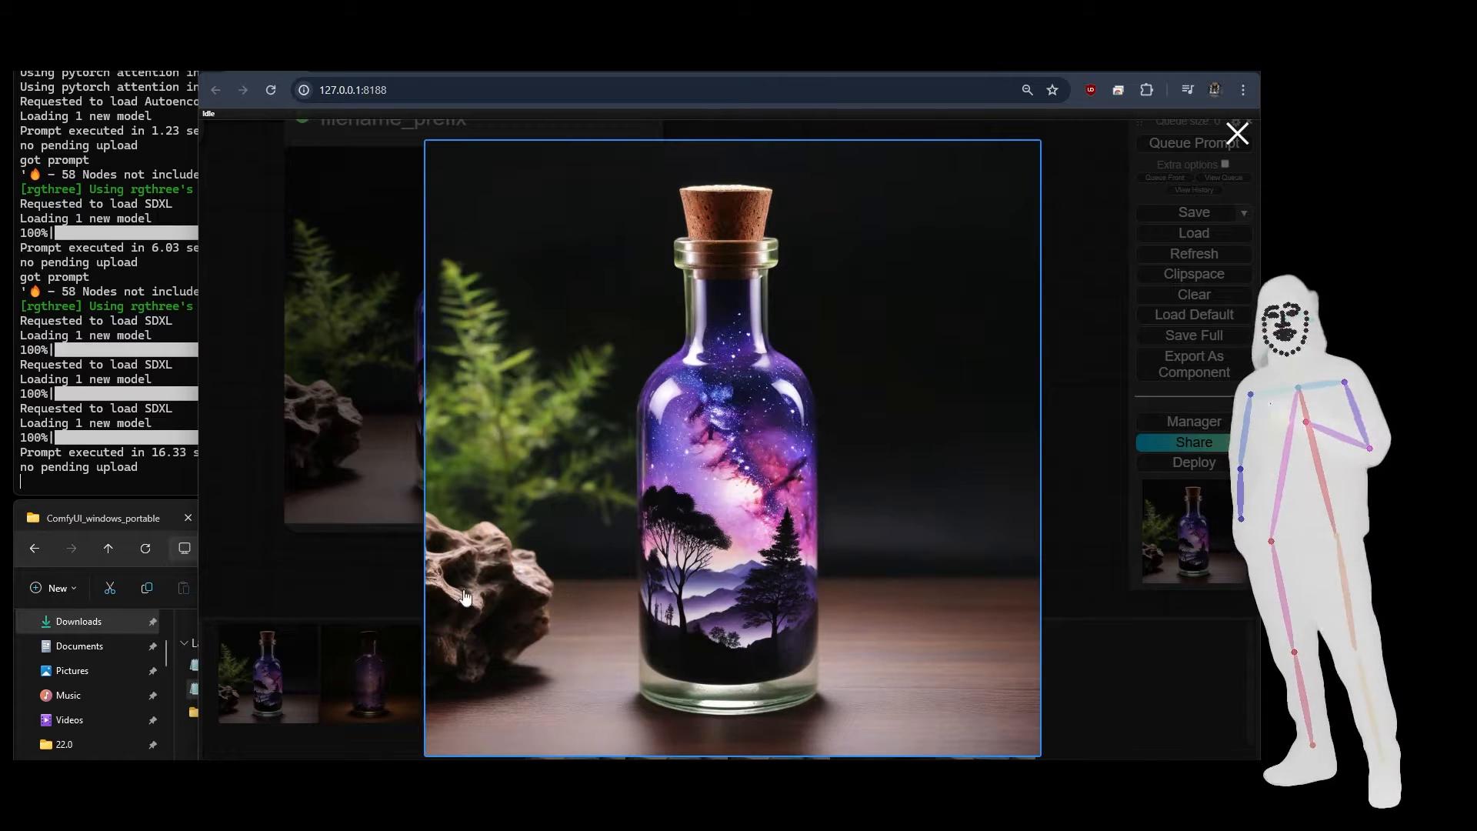
left_click(1243, 456)
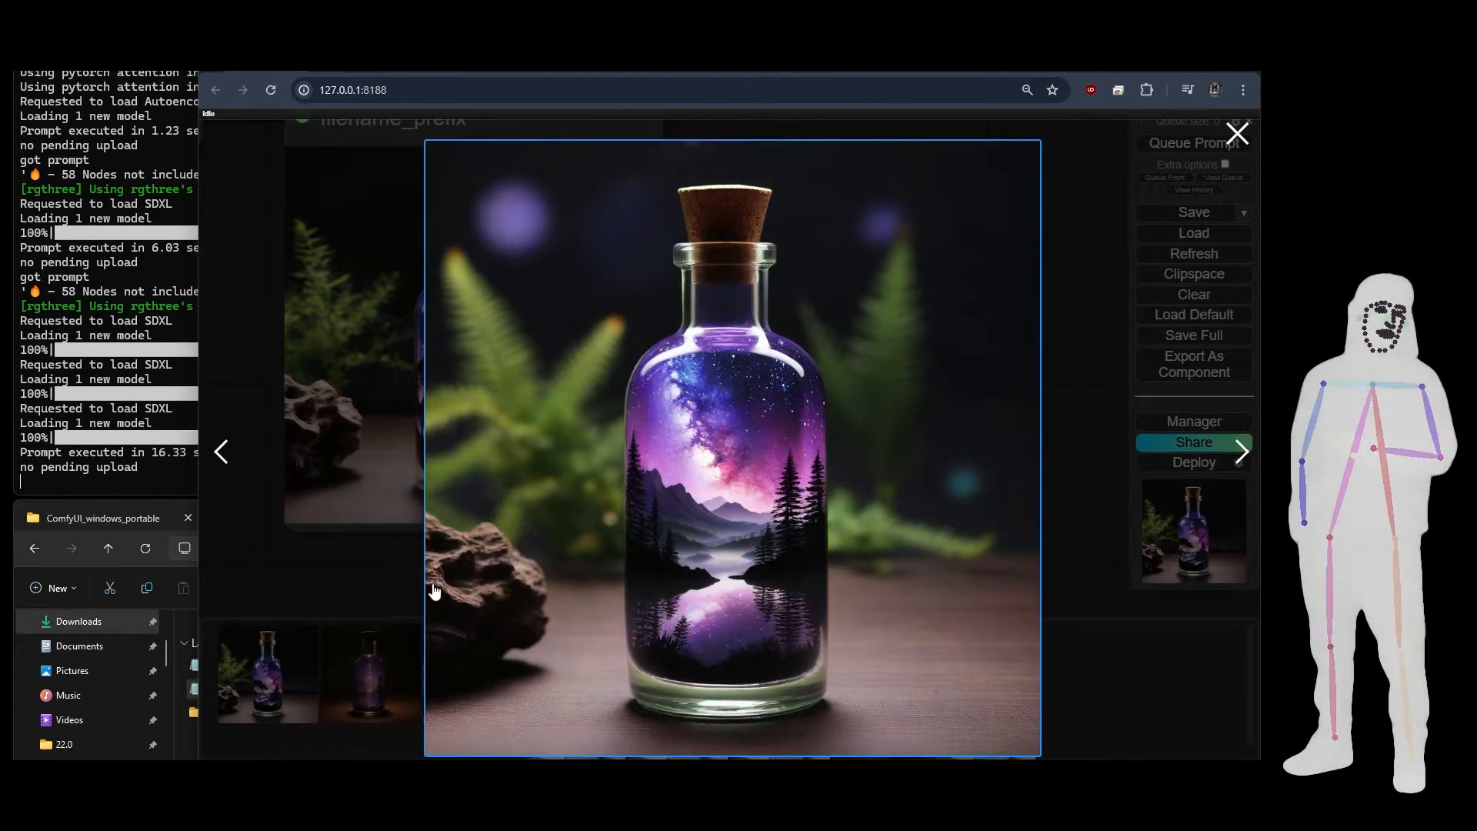
left_click(221, 454)
left_click(221, 454)
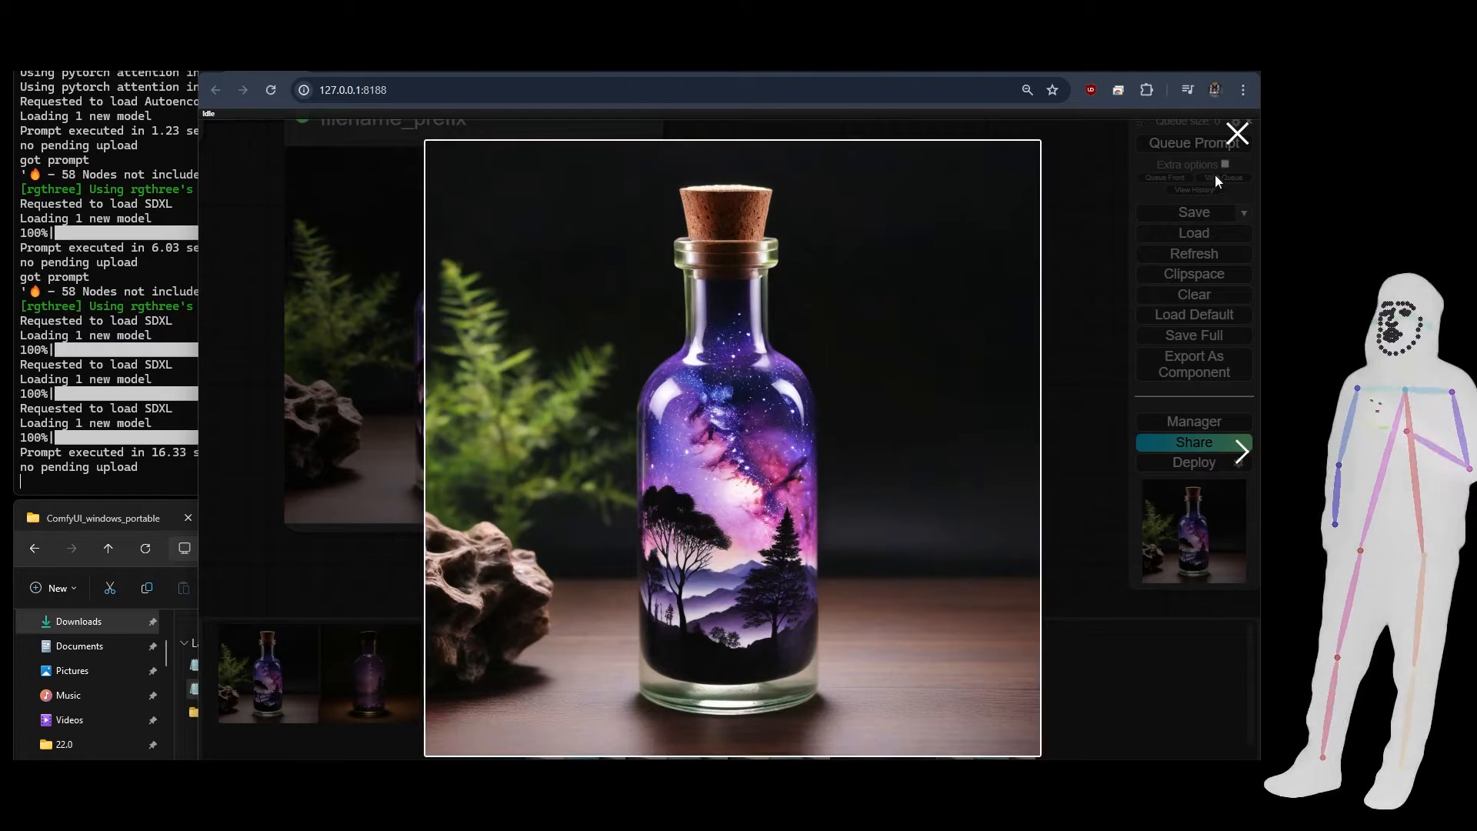
left_click(1248, 133)
Re-enable the bypassed CheckpointSave node and queue the prompt to save the merged checkpoint
left_click_drag(699, 320, 963, 359)
scroll(963, 359, "down", 5)
left_click_drag(980, 286, 982, 563)
scroll(978, 447, "down", 4)
left_click_drag(819, 264, 1013, 302)
left_click(602, 289)
key("ctrl+b")
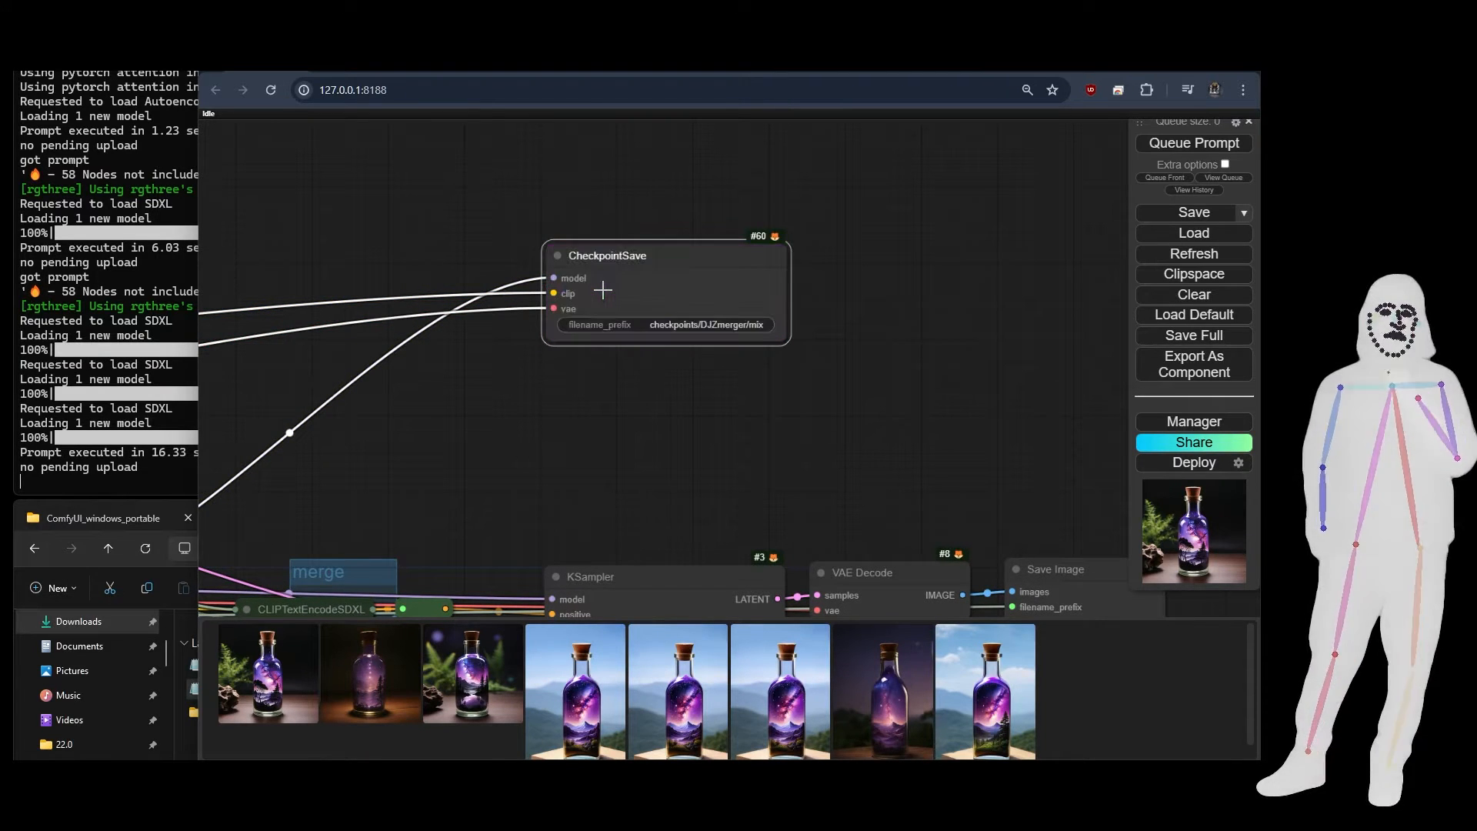
left_click(1206, 149)
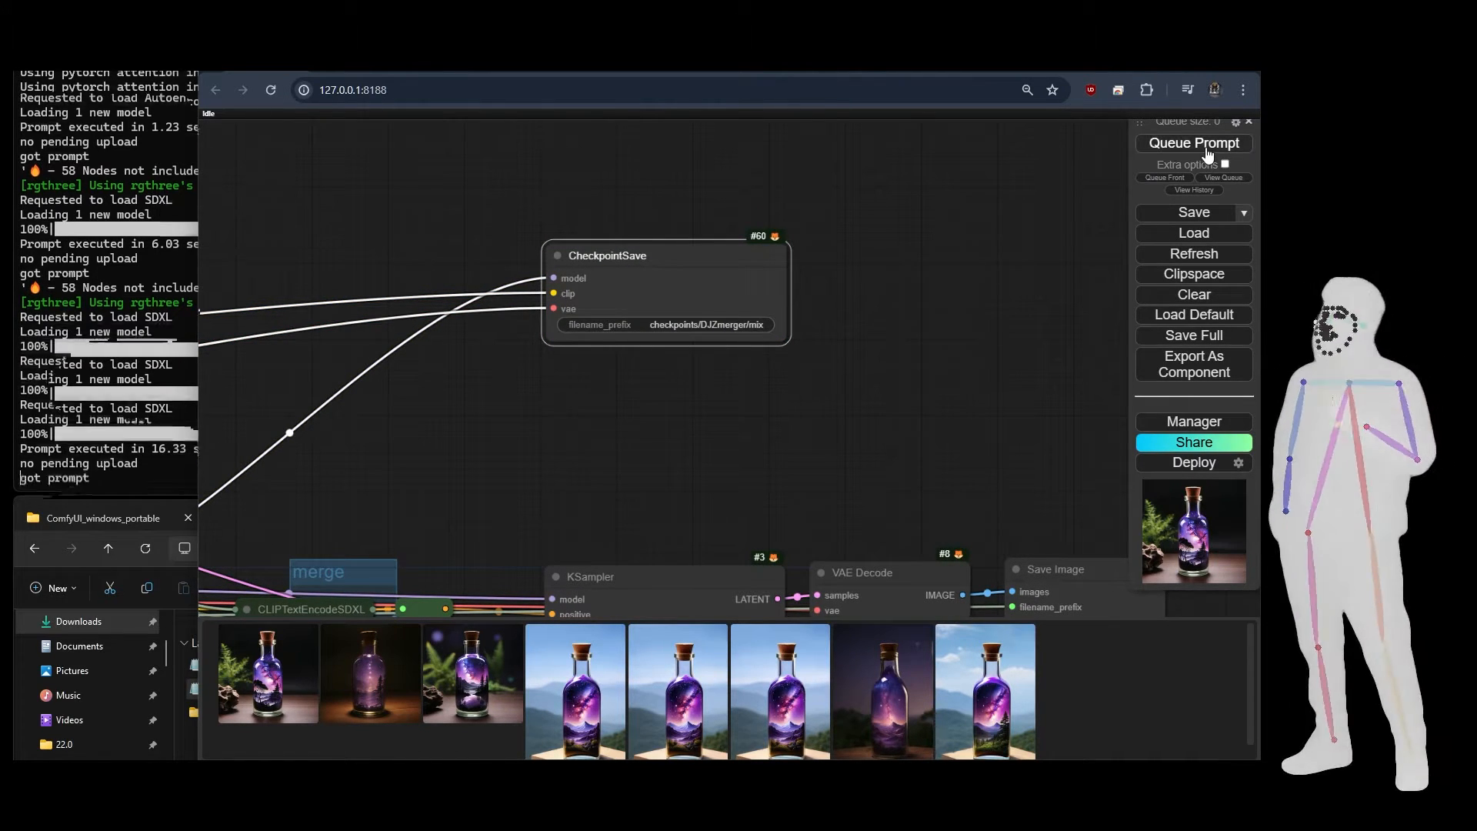
Bypass the CheckpointSave node again while the queued prompt is running
scroll(873, 357, "down", 5)
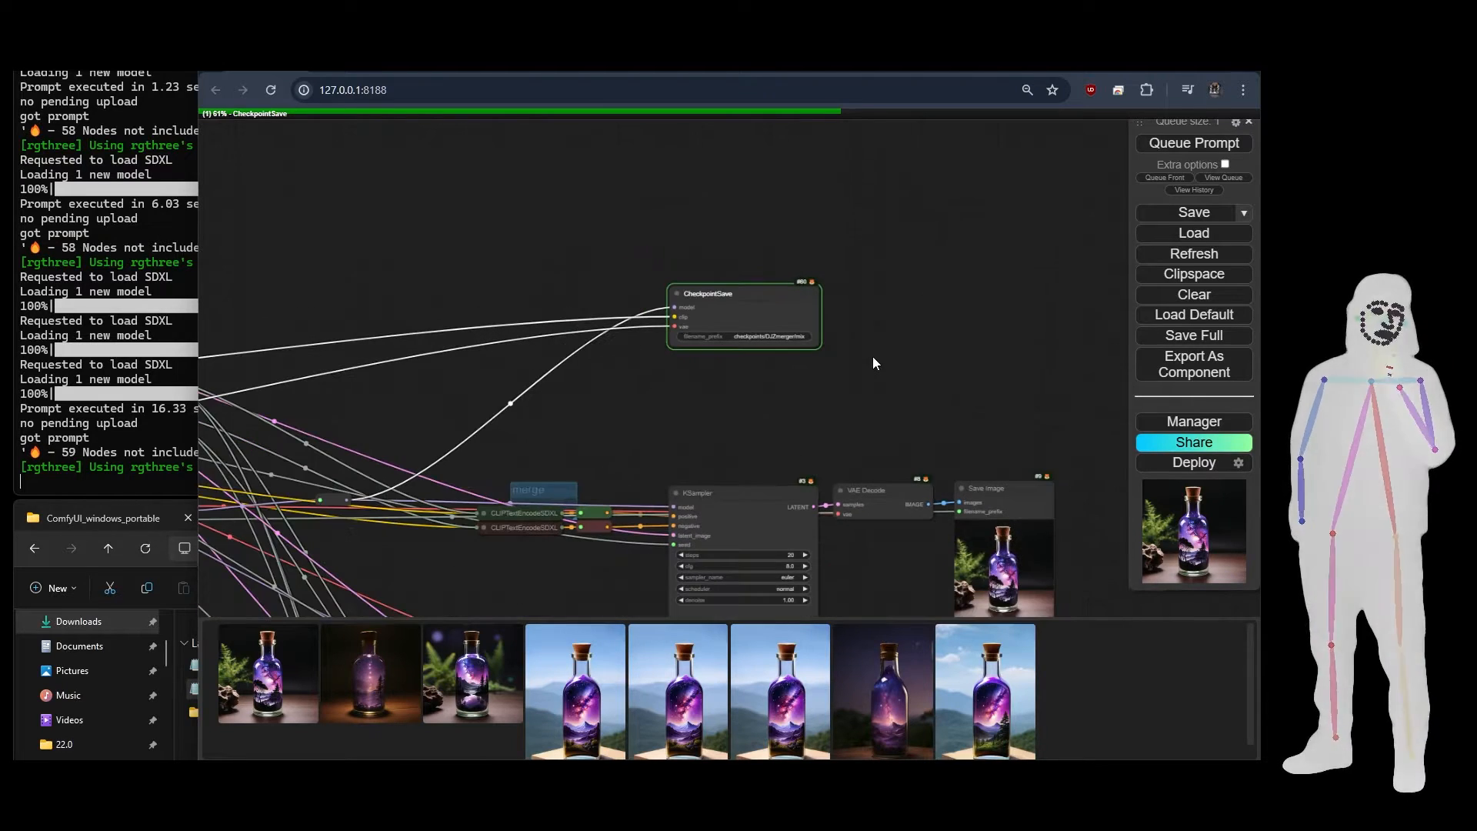
left_click_drag(791, 456, 826, 334)
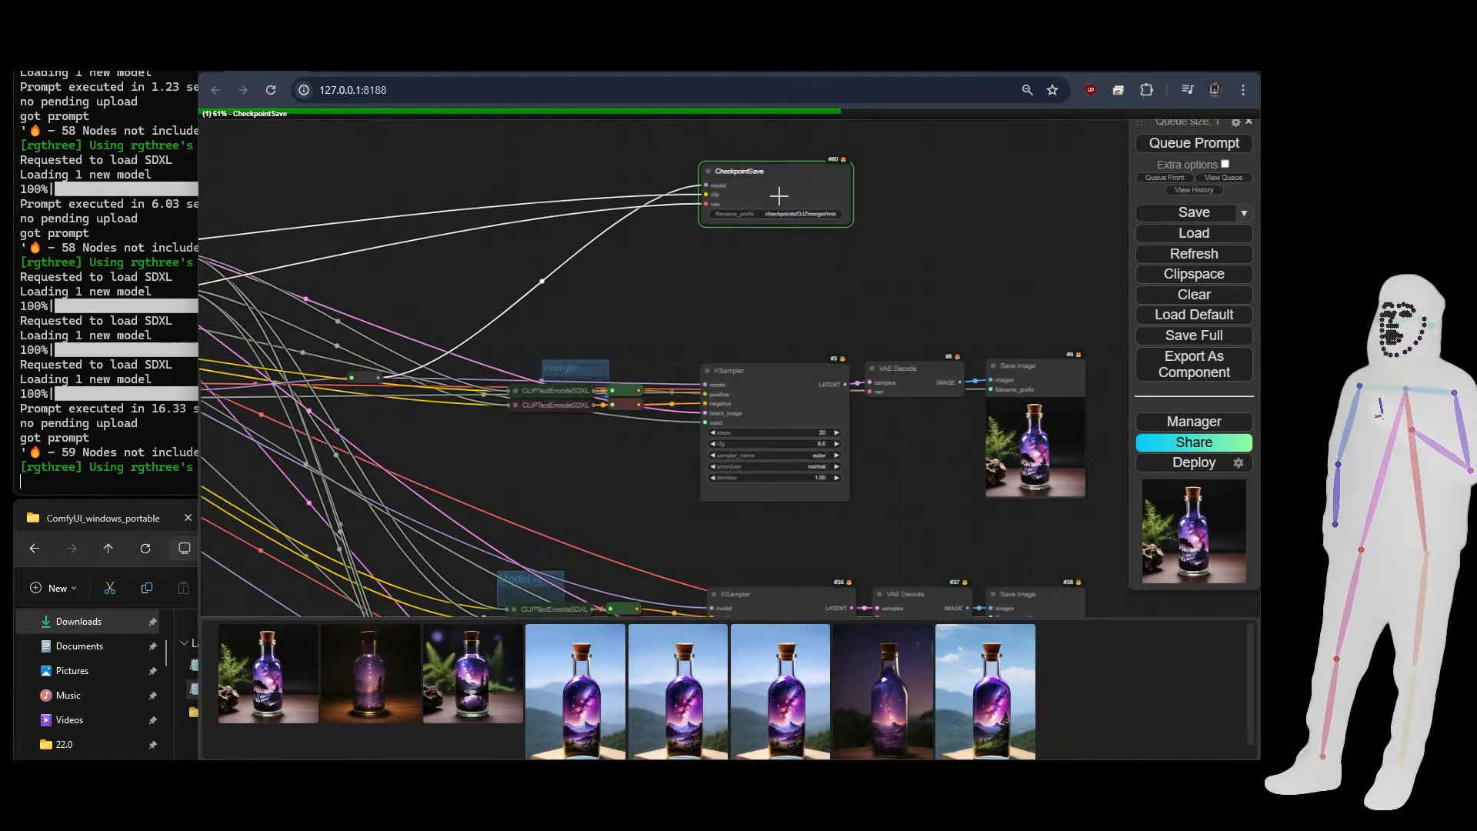
key("ctrl+b")
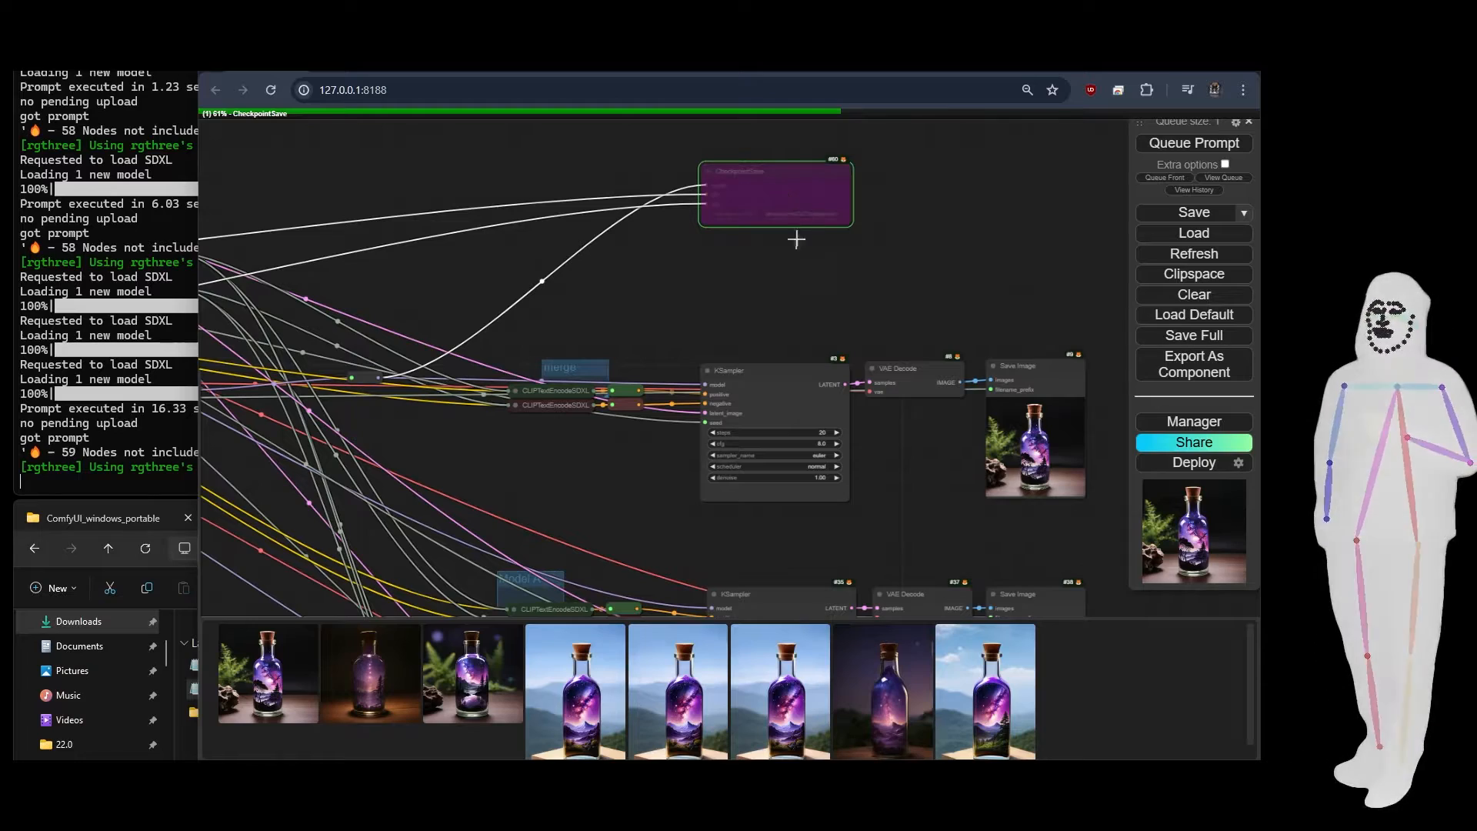
Examine the ModelMergeBlockNumber preset groups below the workflow, including Fake Cubic Hermite, Cosine and Style Transfer
left_click_drag(462, 308, 889, 189)
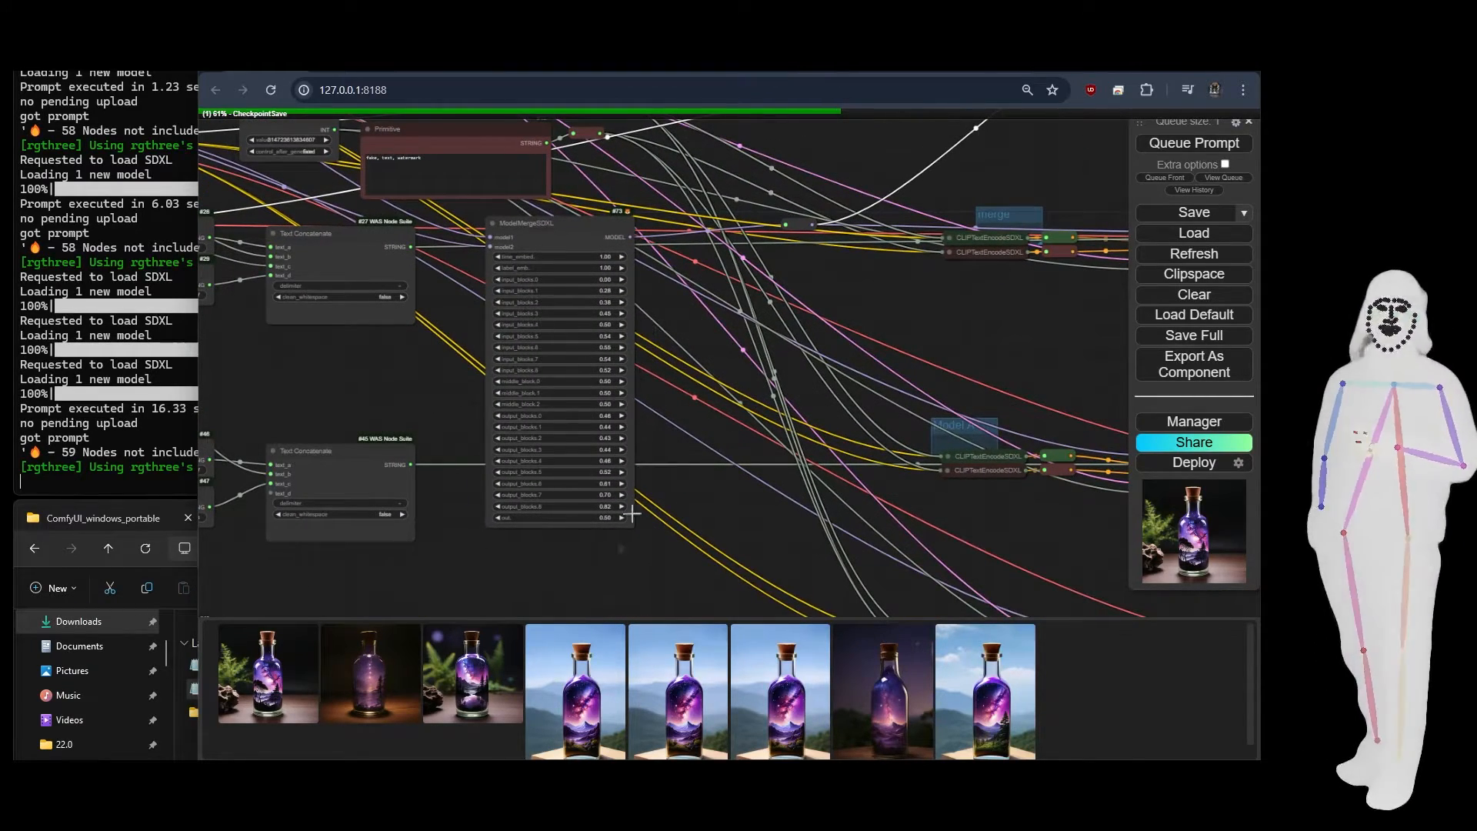
scroll(695, 415, "down", 3)
left_click_drag(665, 554, 966, 142)
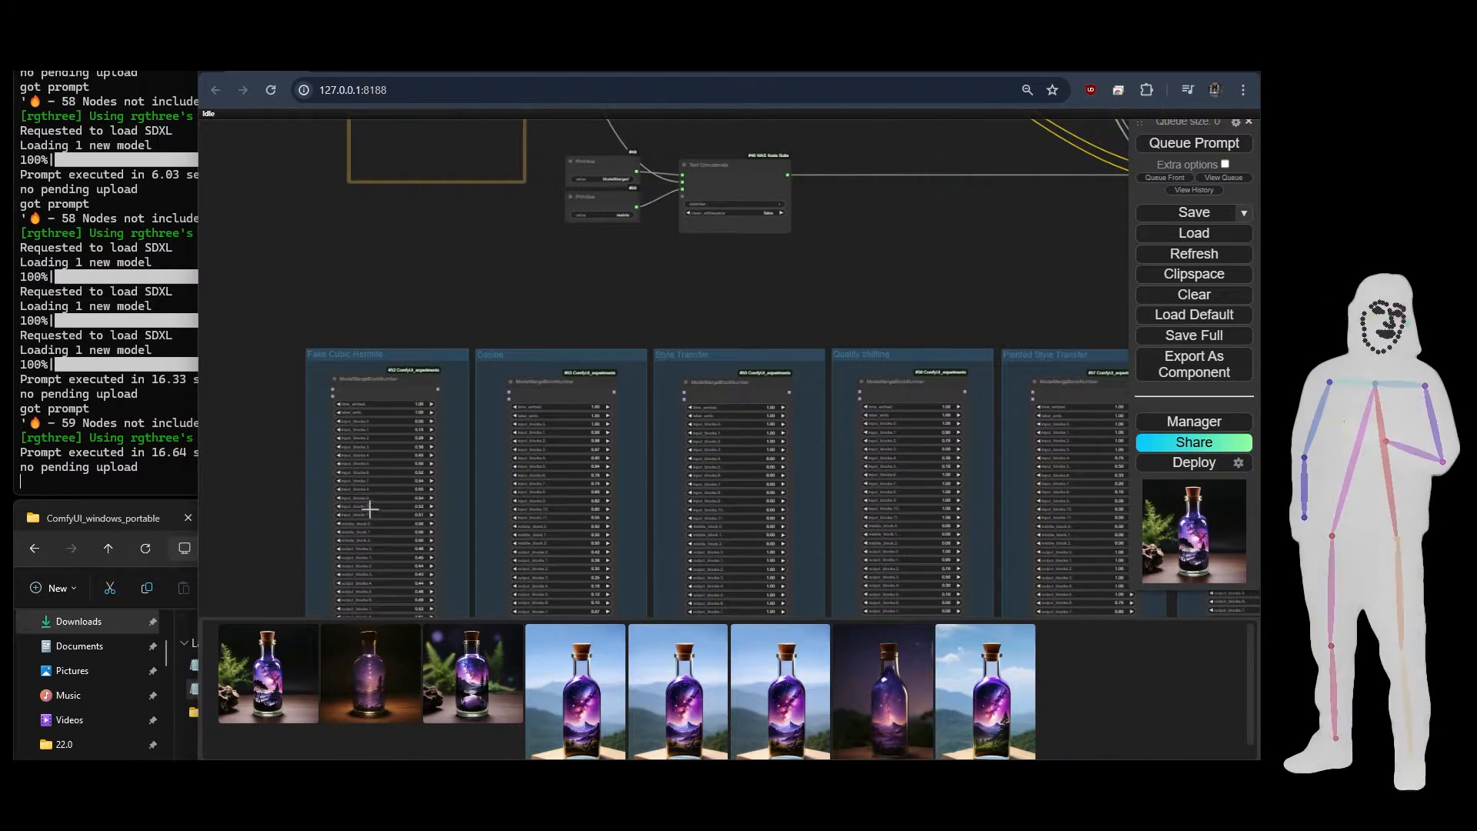
left_click_drag(279, 530, 269, 380)
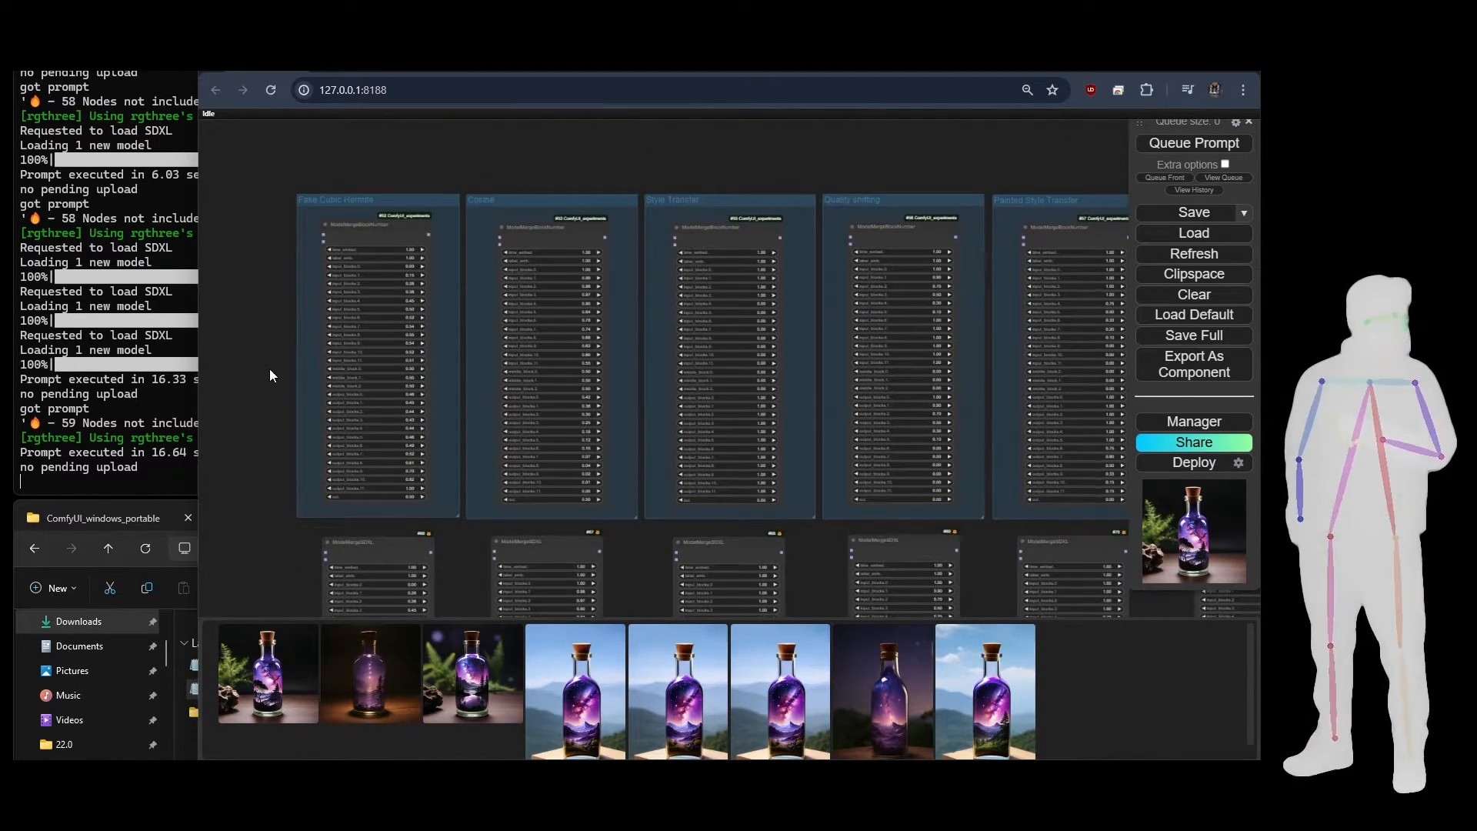
scroll(269, 370, "up", 3)
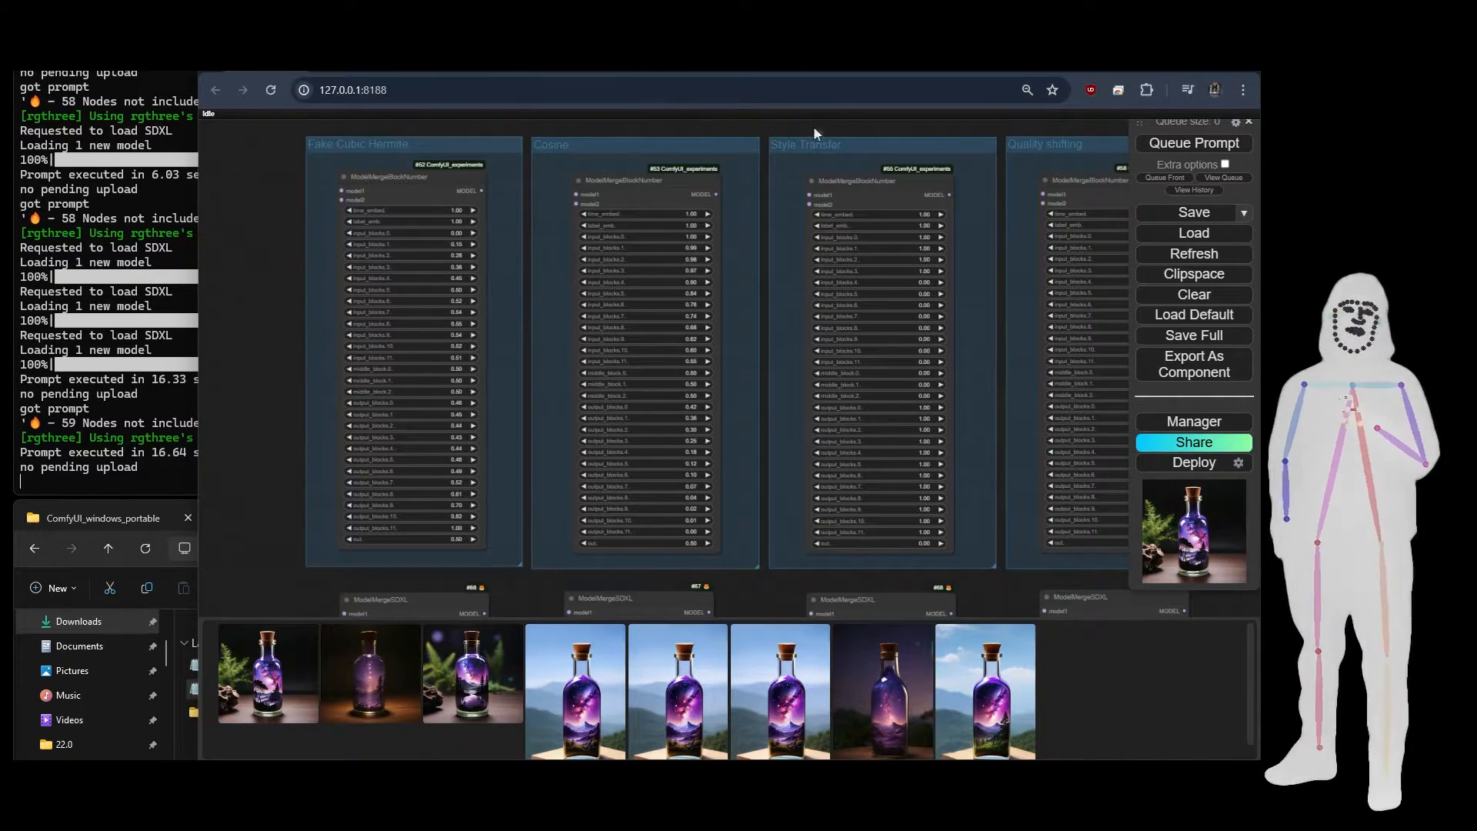
left_click_drag(262, 426, 219, 433)
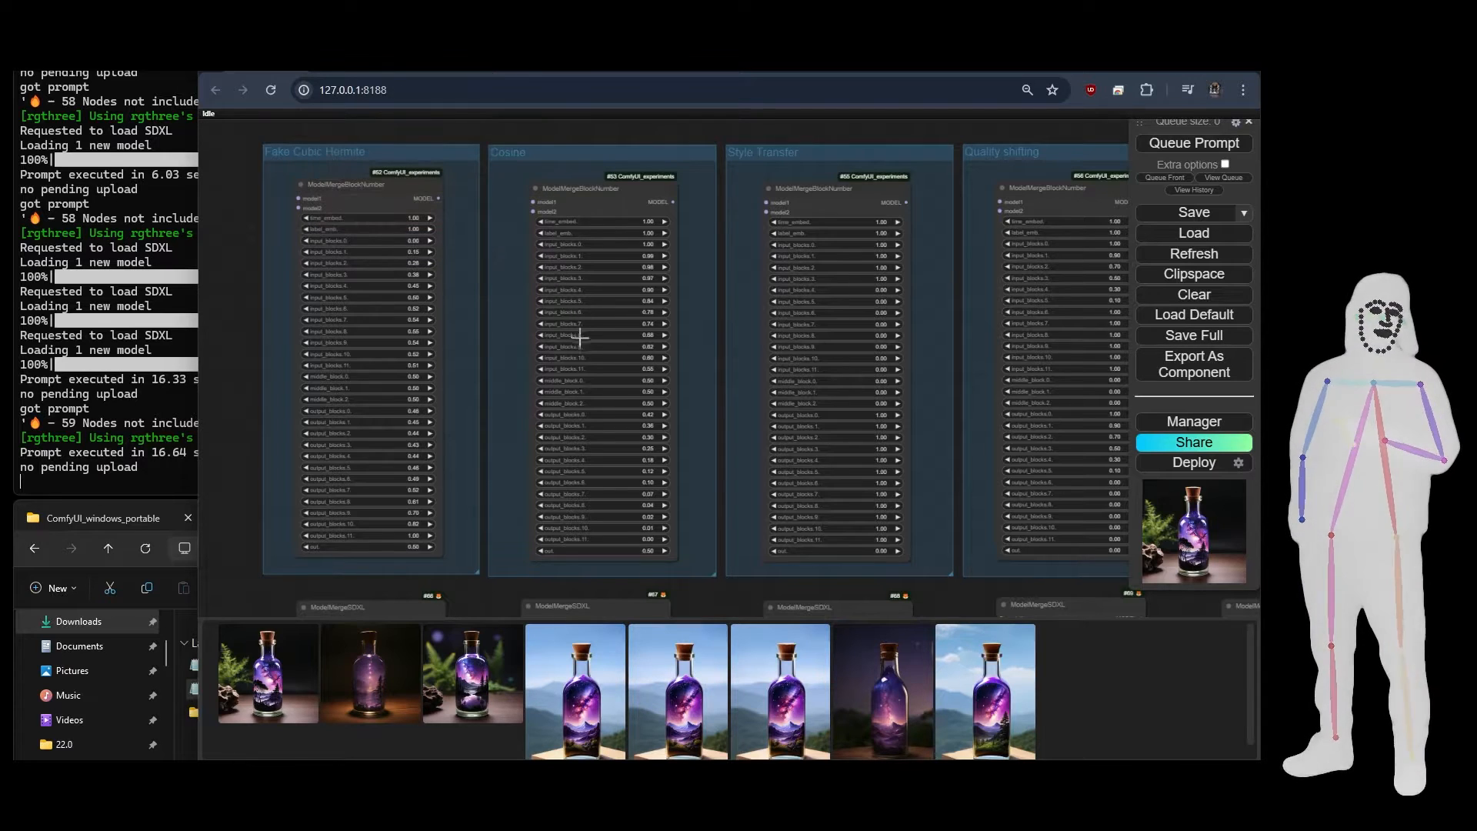
Switch to the BlockMergeExplained page in the browser and read its UNet example, simplified block diagram and classic merge illustration
left_click(337, 71)
scroll(929, 334, "down", 3)
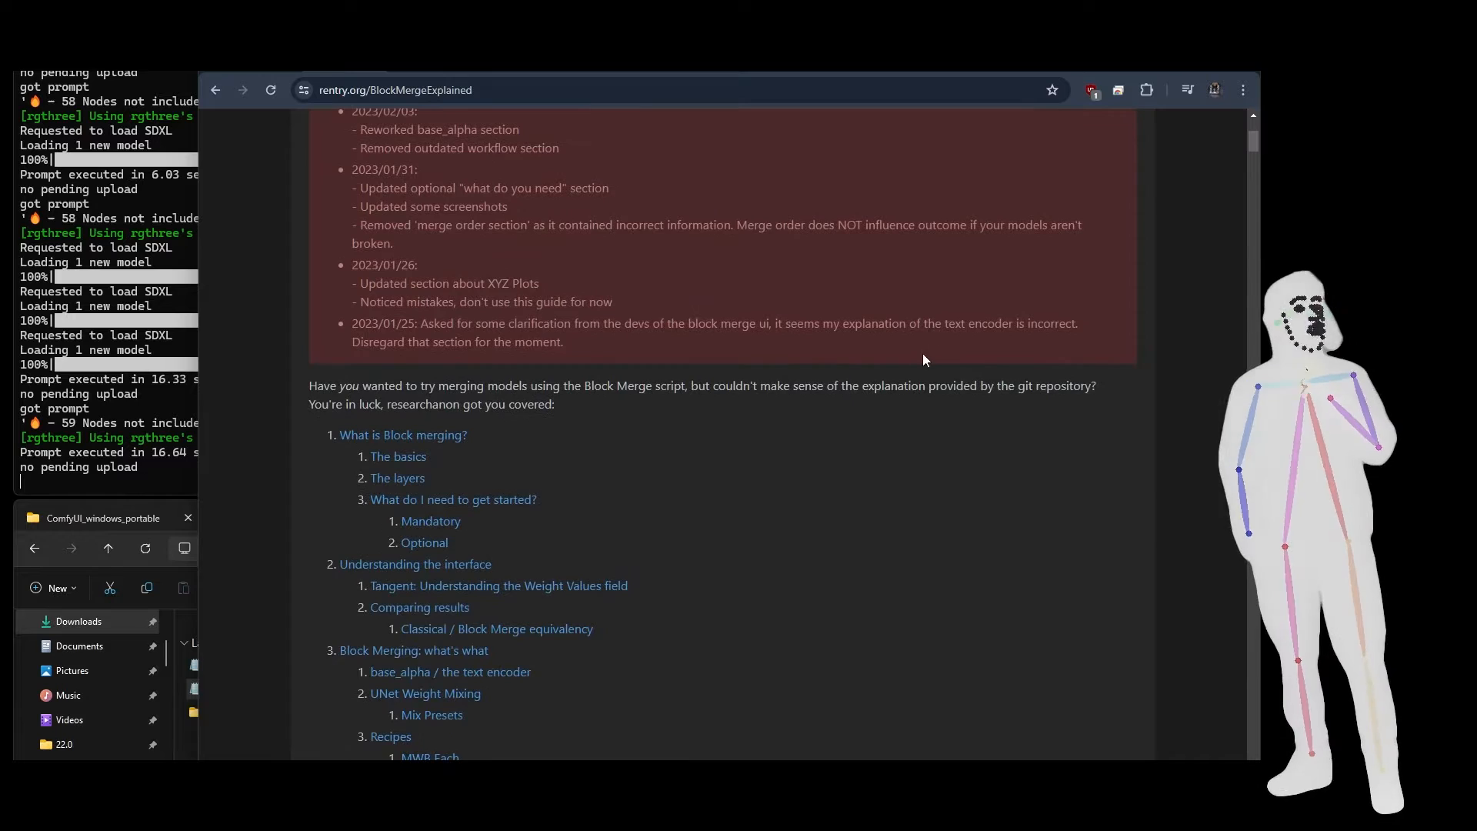
left_click_drag(1253, 142, 1252, 173)
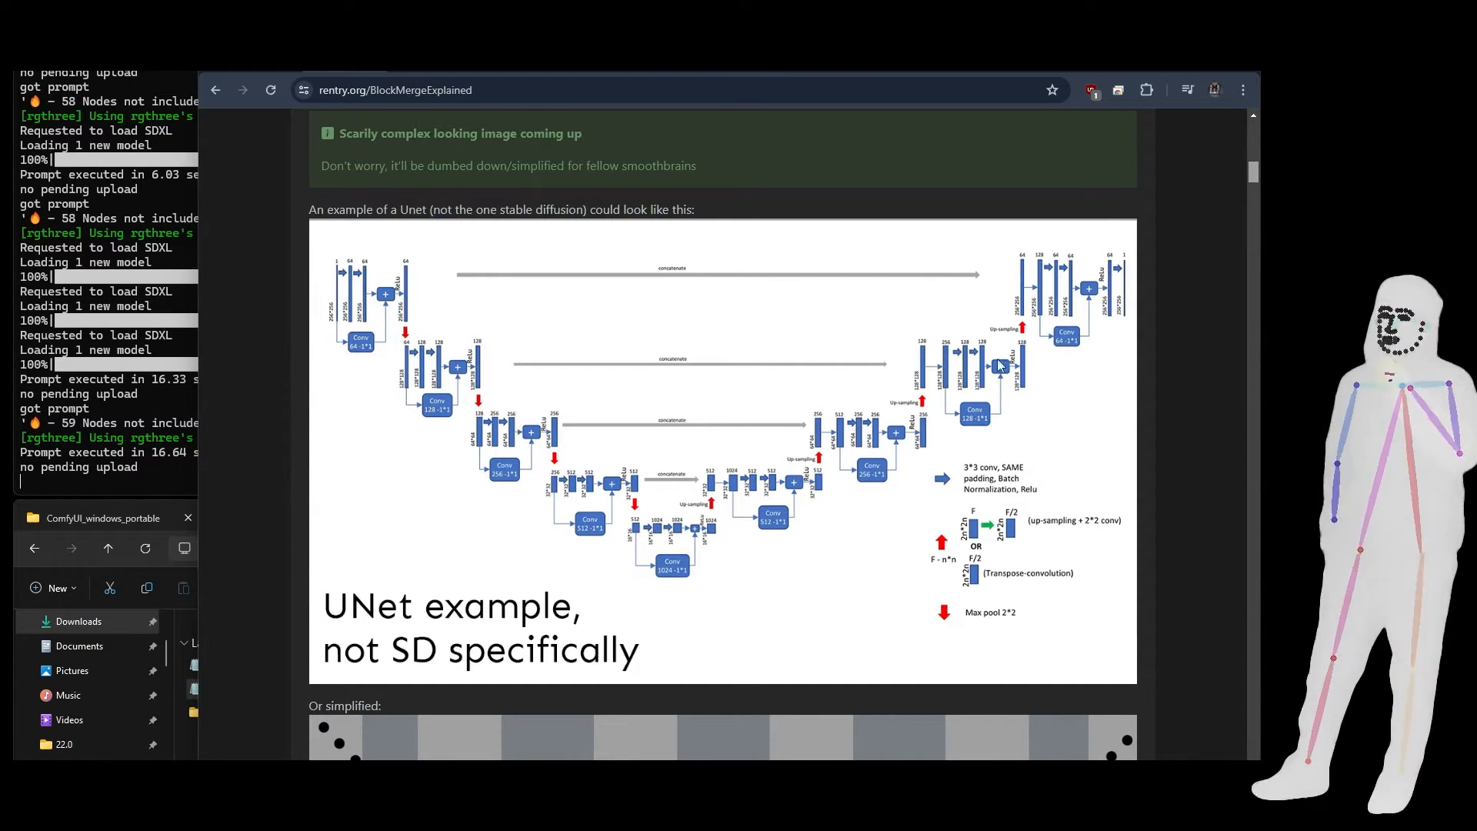
scroll(1160, 380, "down", 5)
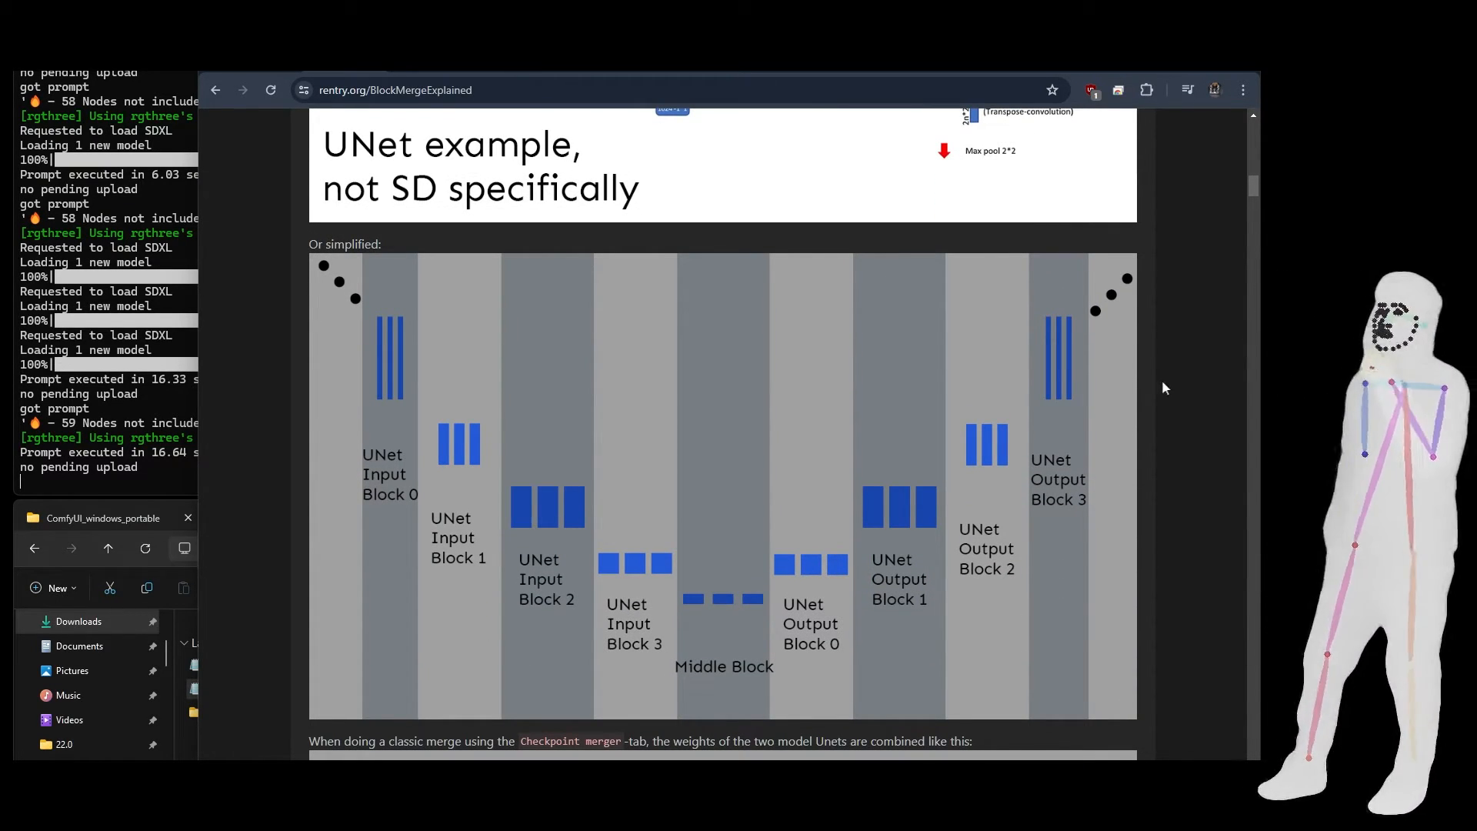
scroll(1162, 379, "down", 4)
scroll(1174, 368, "up", 2)
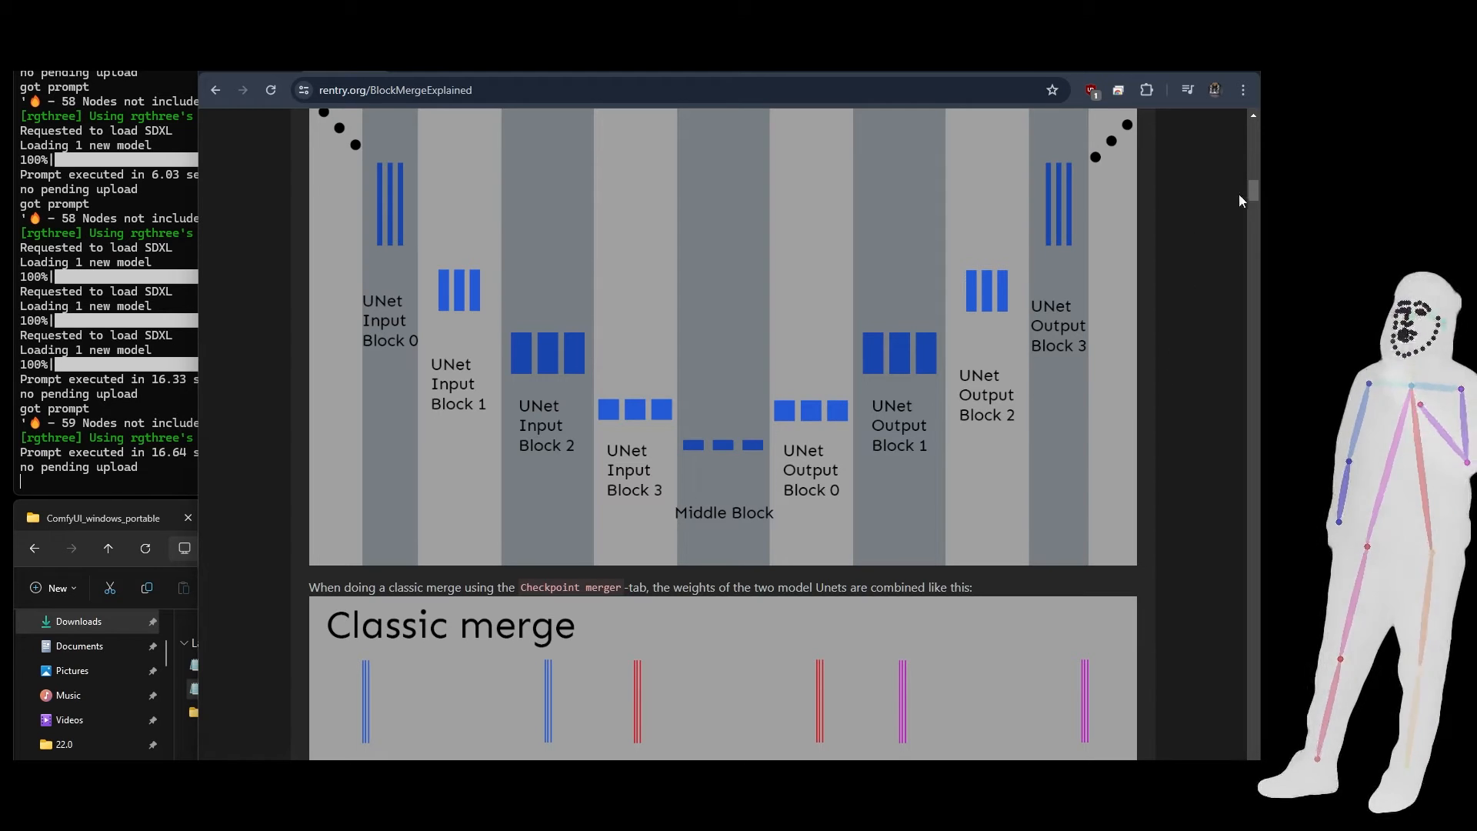
left_click_drag(1258, 191, 1255, 200)
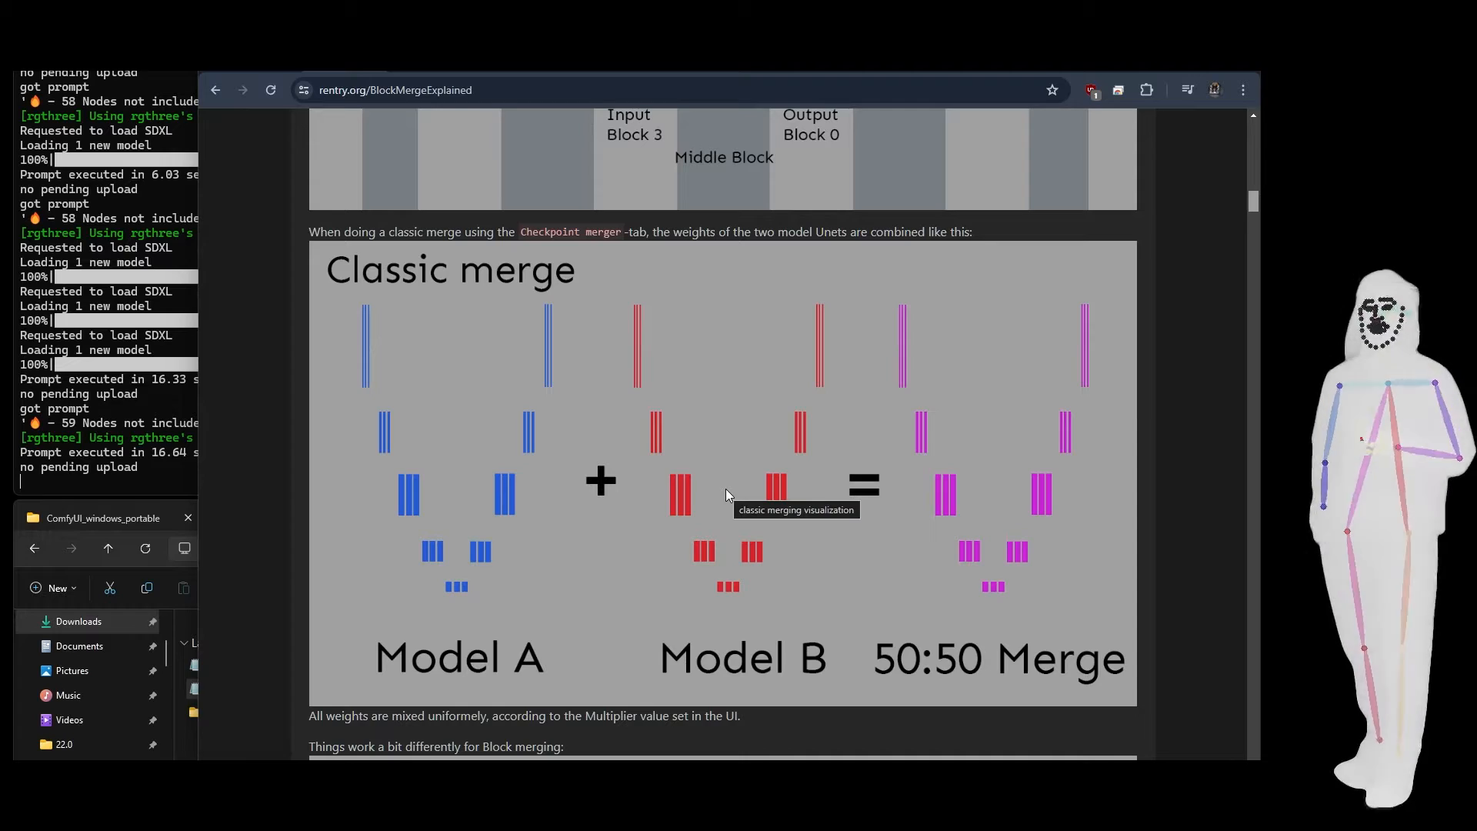
Return to the ComfyUI workflow and examine the Quality shifting, Painted Style Transfer and basic 50% merge presets
left_click(262, 72)
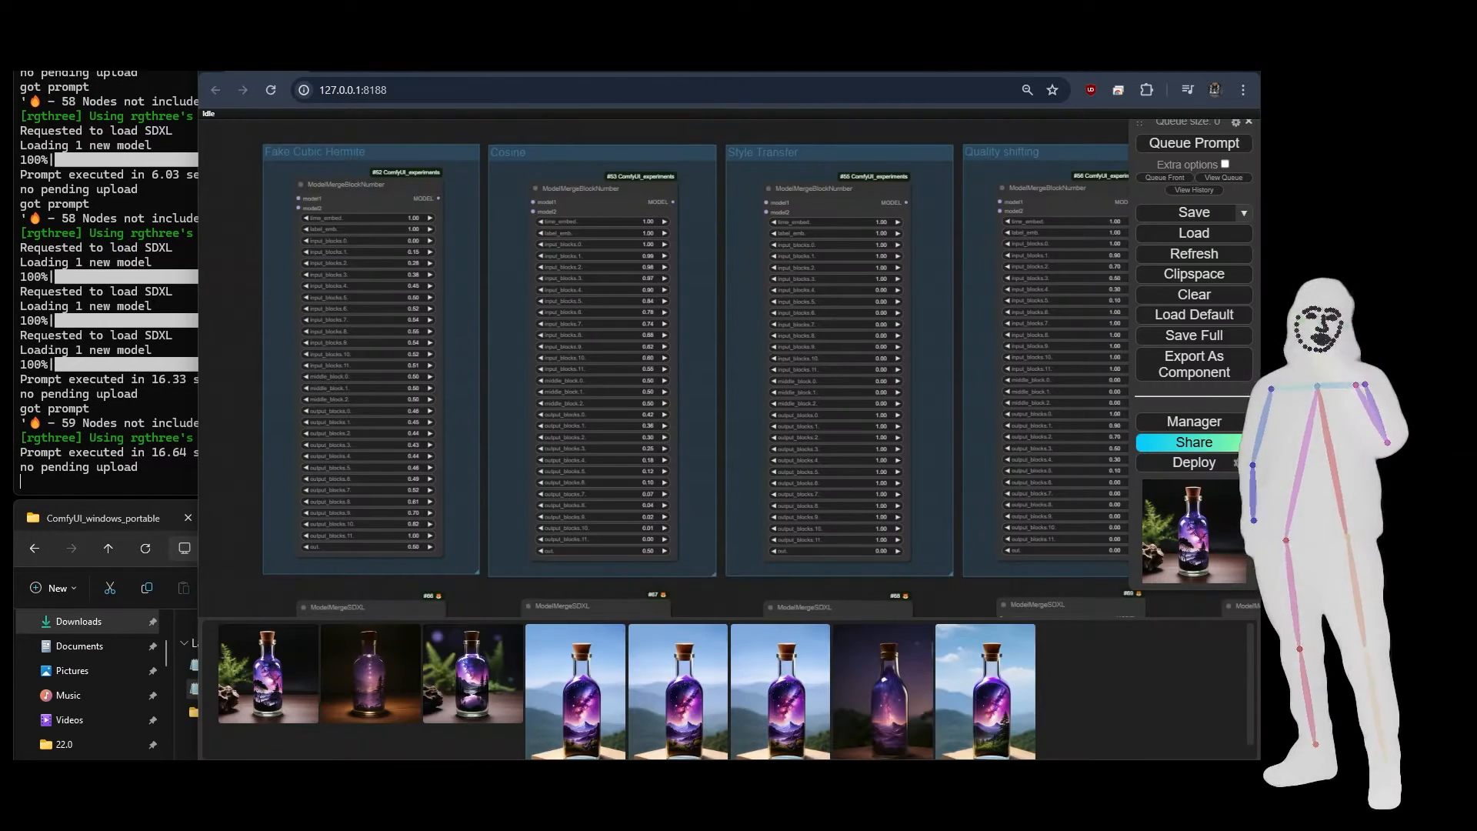
left_click_drag(957, 136, 538, 121)
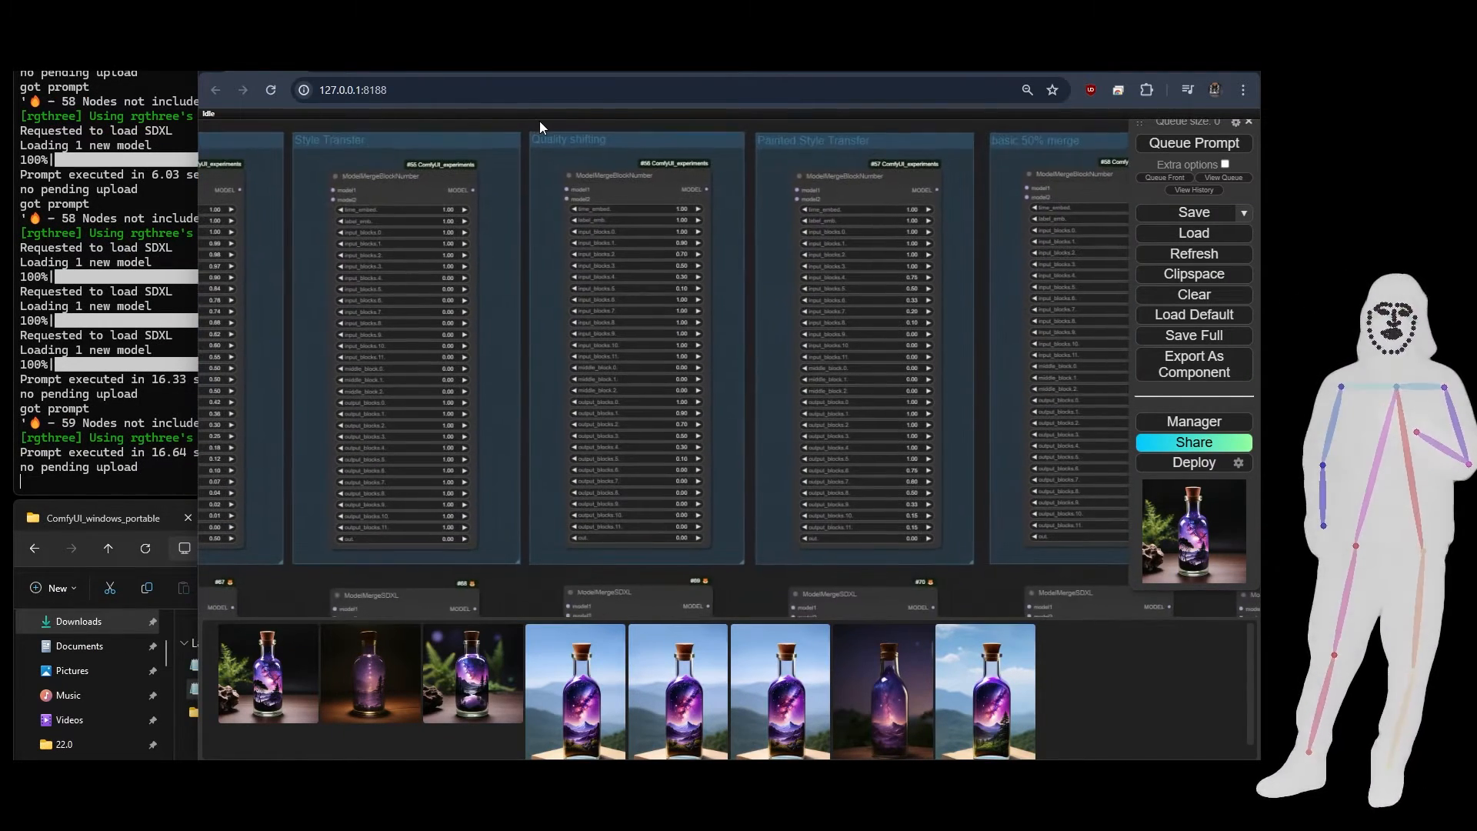
left_click_drag(1017, 126, 794, 158)
scroll(897, 326, "up", 1)
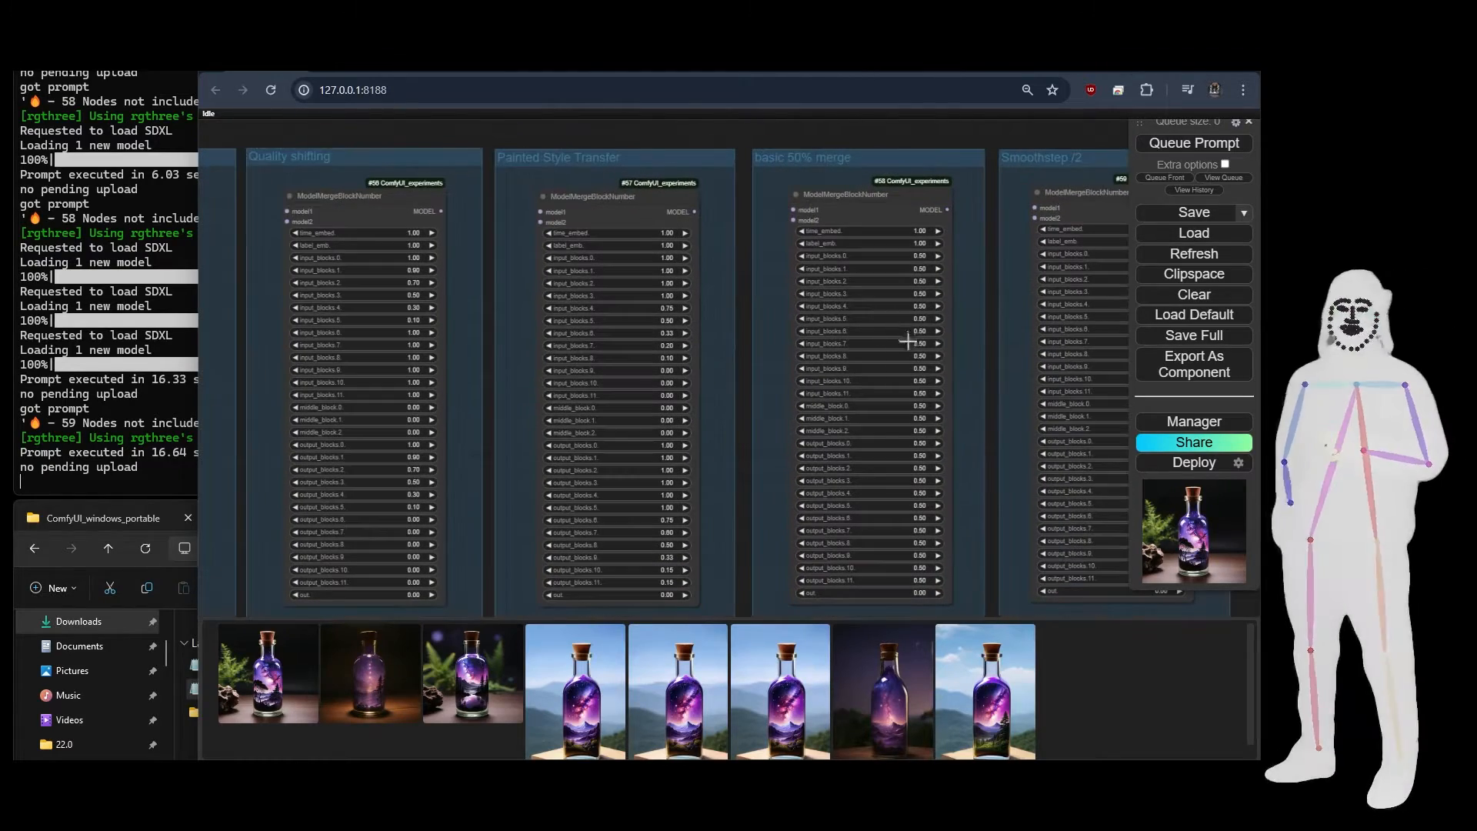
Move the ModelMergeSDXL node from below the basic 50% merge group up beside the merge node currently in use
left_click_drag(985, 454, 926, 223)
scroll(926, 223, "down", 1)
left_click_drag(807, 414, 724, 133)
left_click_drag(957, 227, 1100, 593)
left_click_drag(911, 536, 685, 206)
left_click_drag(798, 221, 981, 543)
left_click_drag(877, 528, 872, 166)
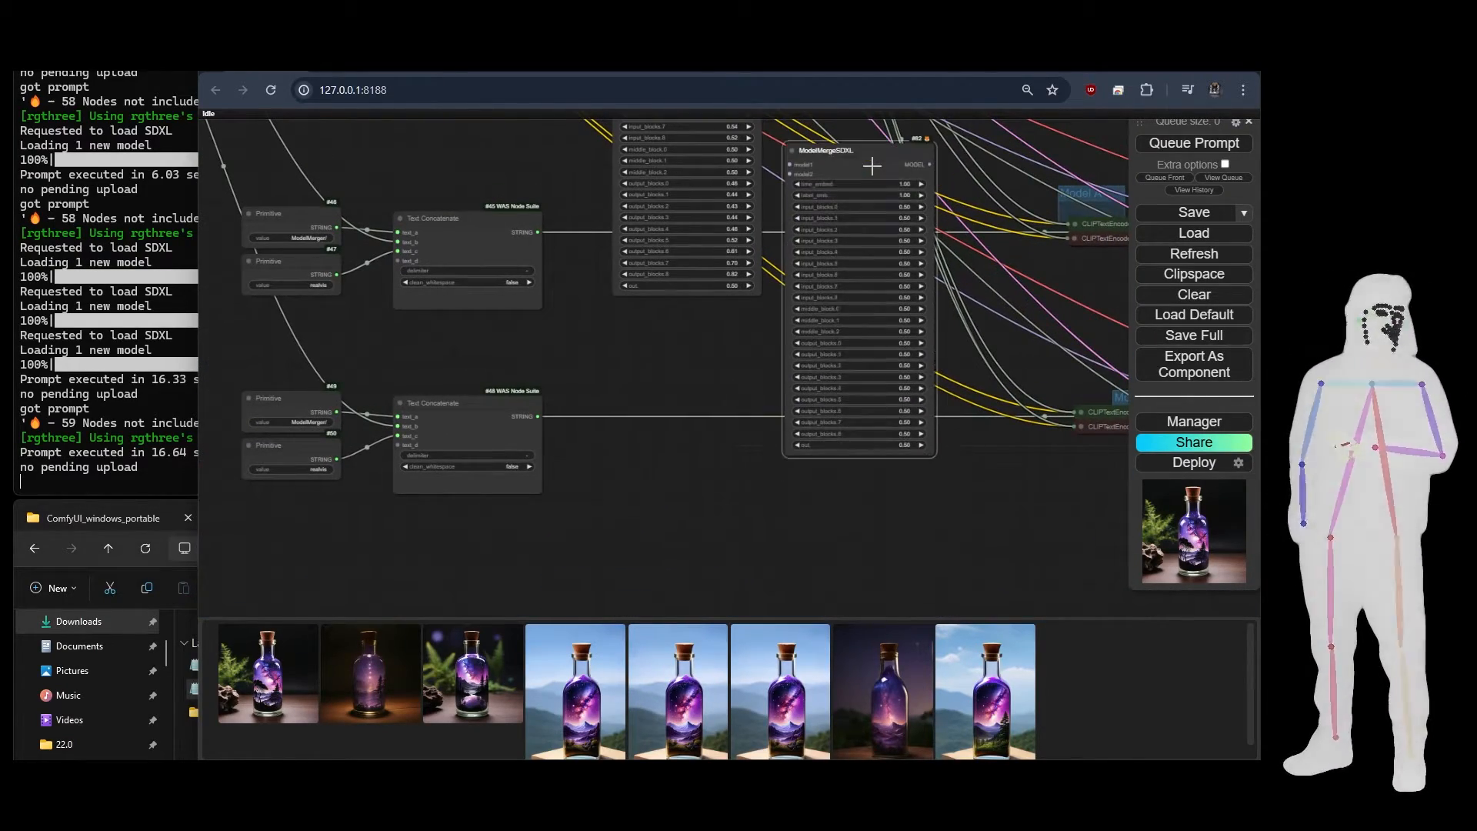
left_click_drag(966, 183, 994, 372)
left_click_drag(878, 340, 603, 256)
left_click_drag(640, 204, 604, 265)
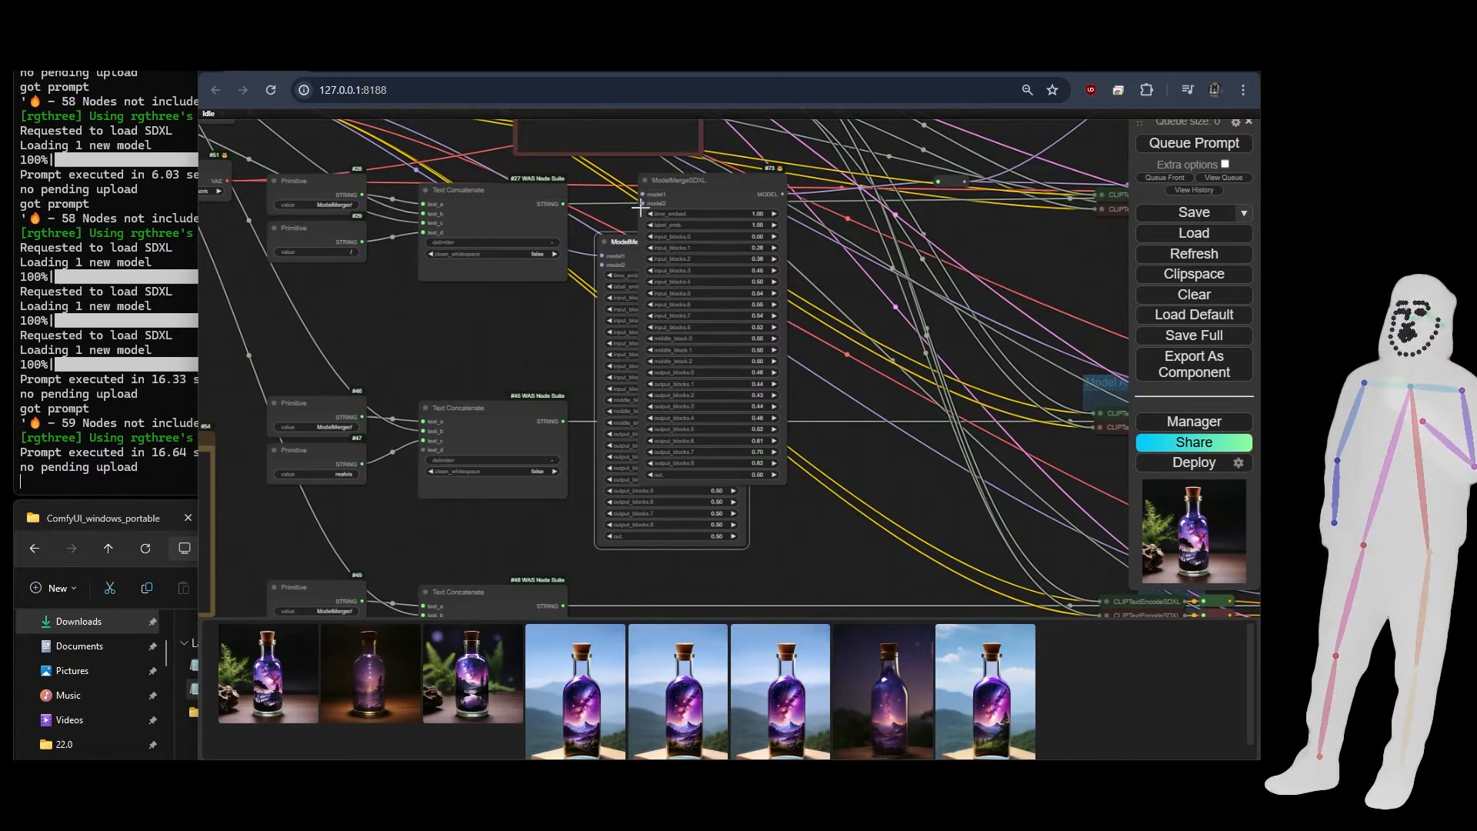
mouse_move(561, 188)
left_mouse_down()
mouse_move(684, 273)
mouse_move(560, 194)
left_mouse_up()
key("ctrl+z")
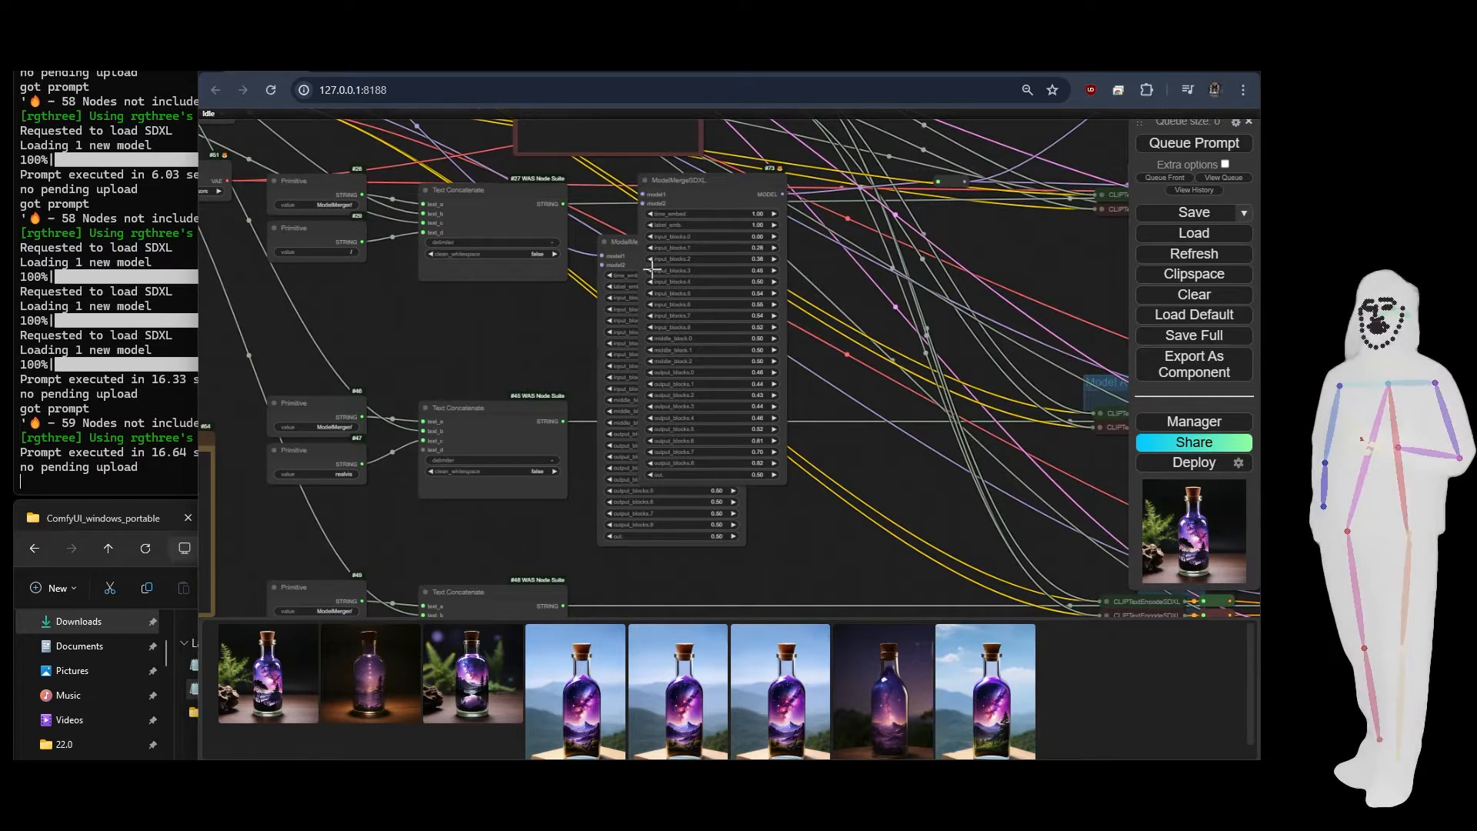
Connect the RealVisXL checkpoint's MODEL output to model1 and the juggernautXL checkpoint's to model2 of the 50% ModelMergeSDXL node
left_click_drag(448, 168, 645, 355)
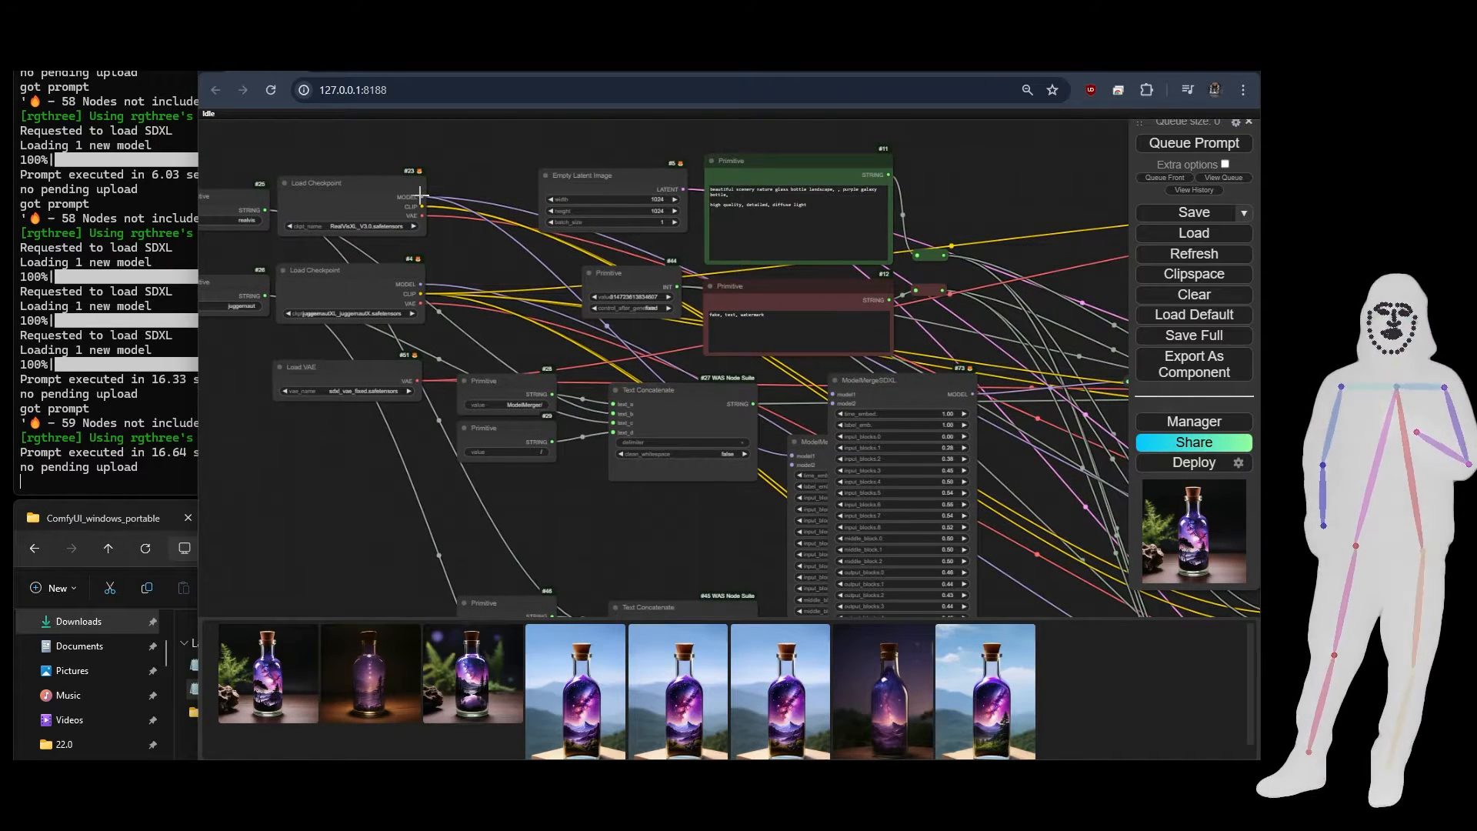
left_click_drag(419, 283, 792, 466)
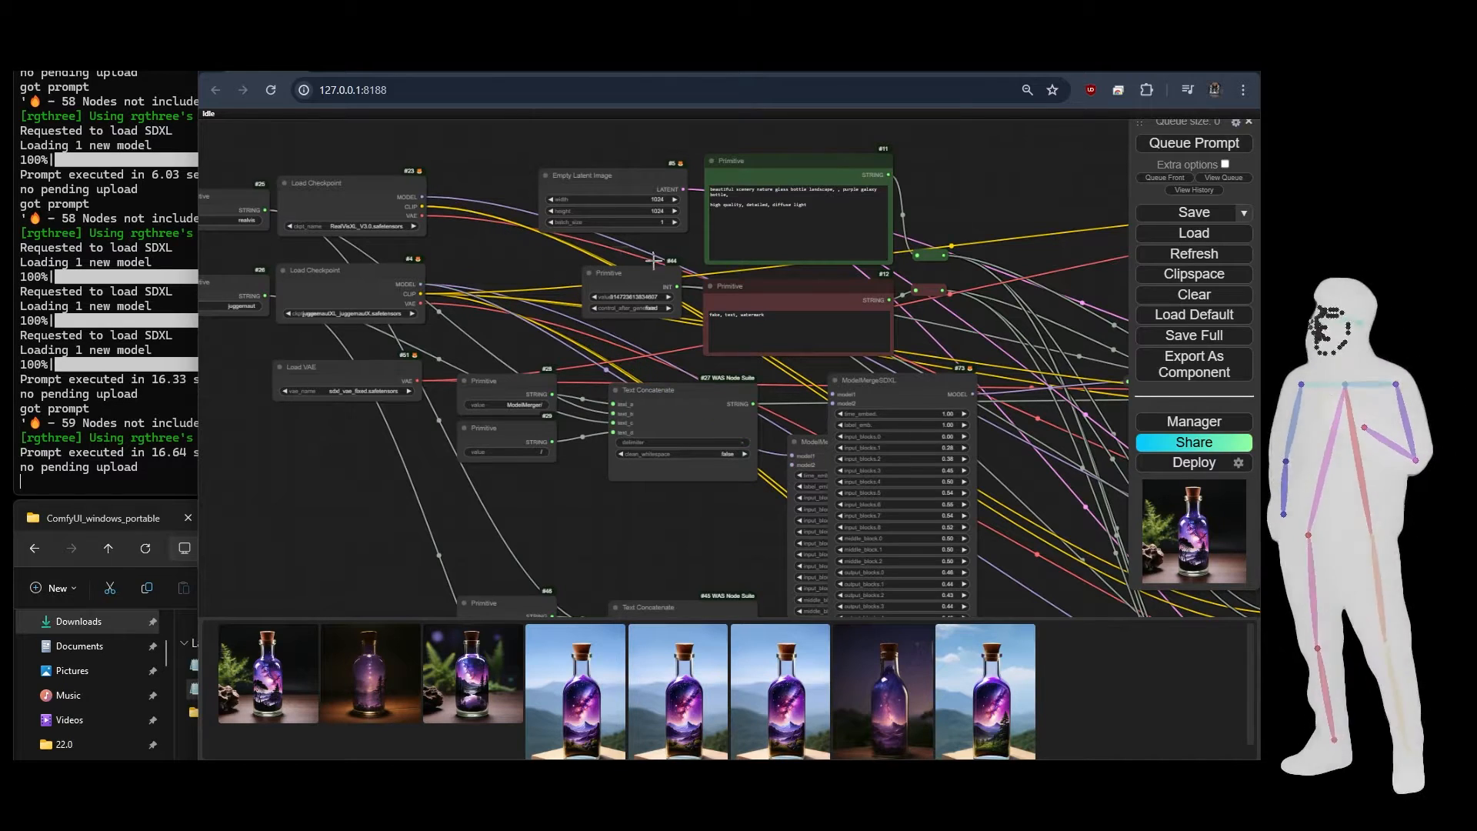
left_click_drag(421, 197, 790, 457)
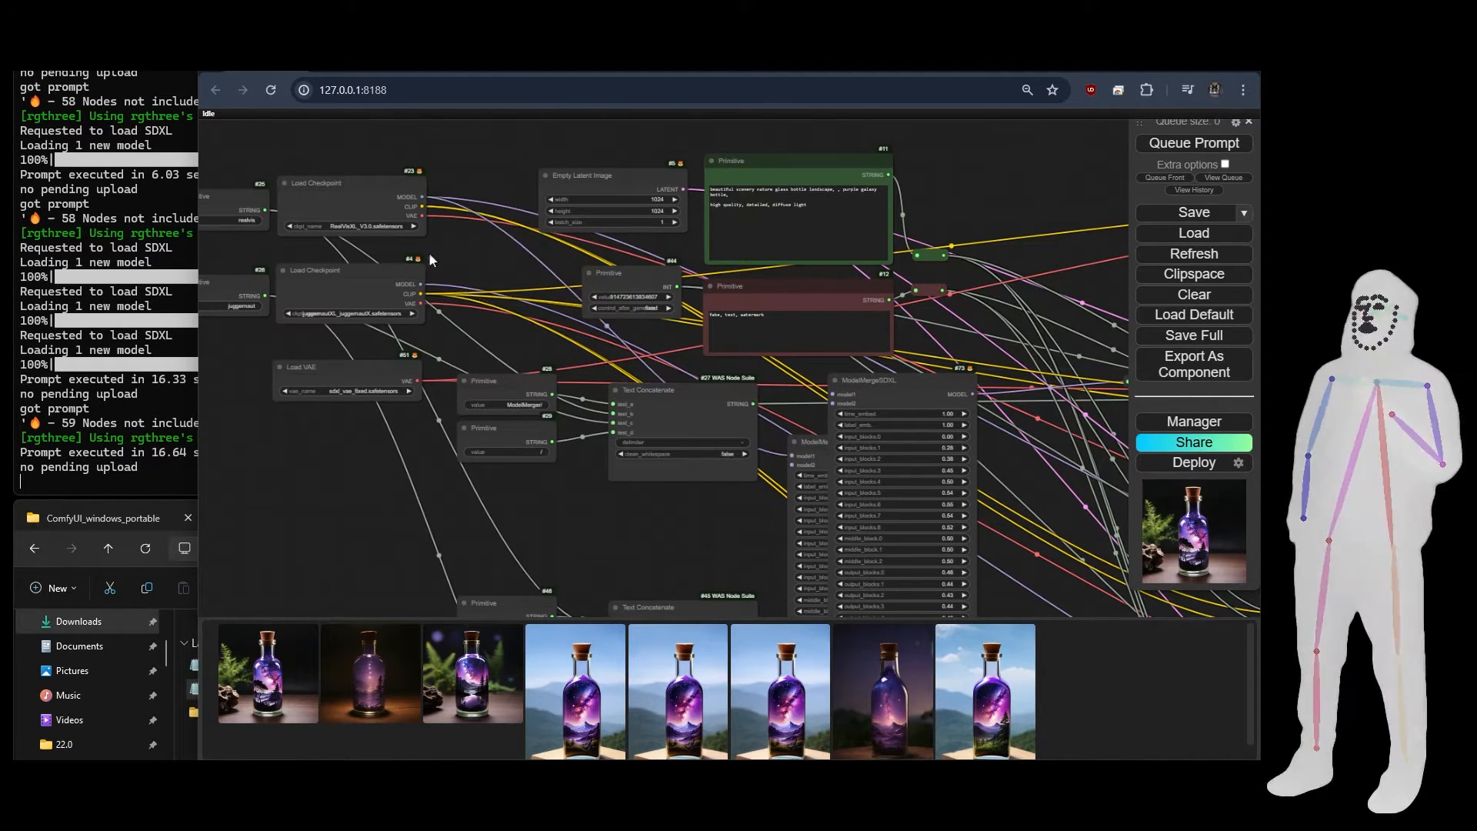
left_click_drag(421, 285, 791, 465)
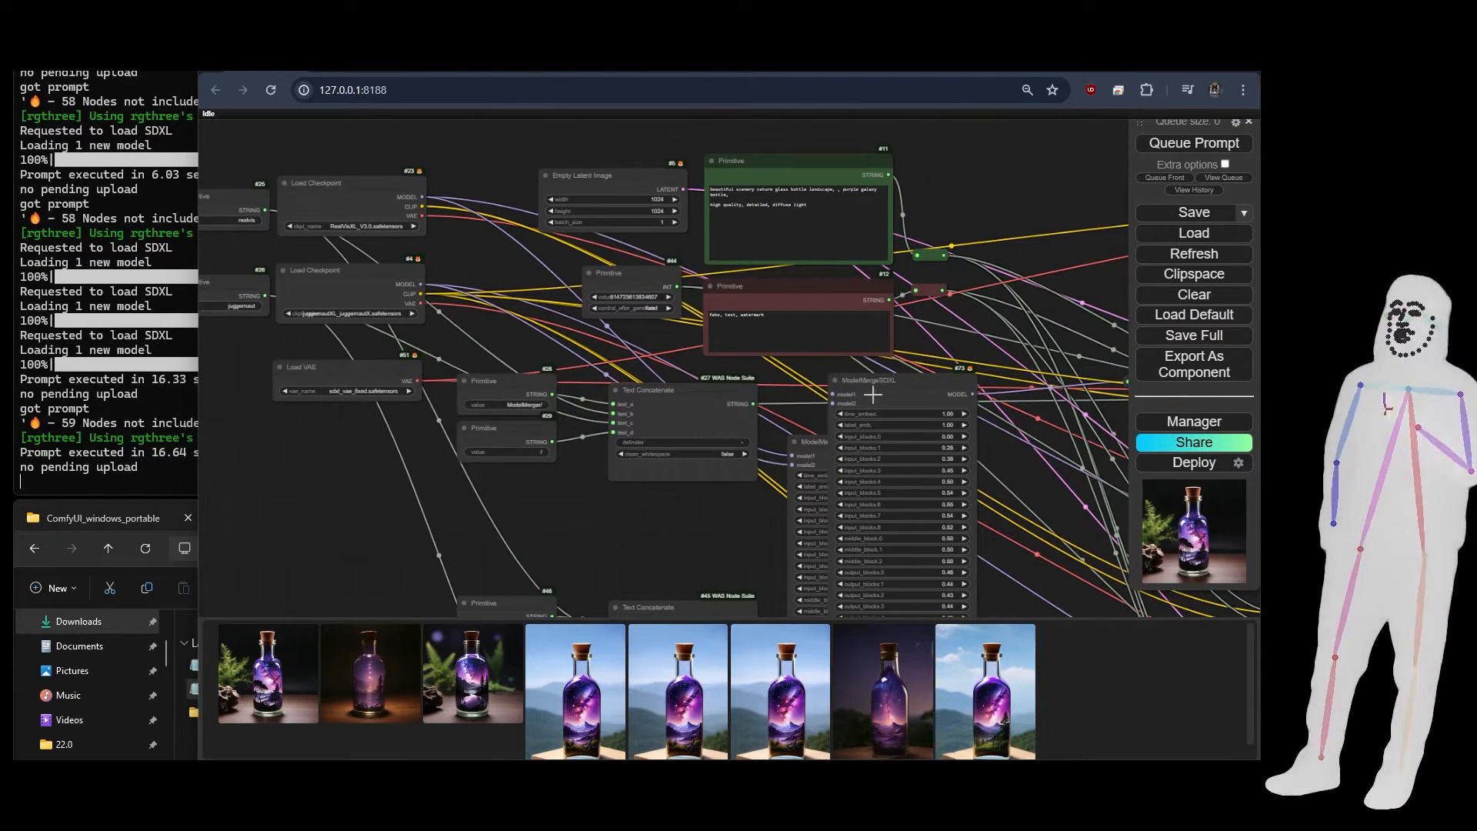
Move the old merge node aside and connect the 50% ModelMergeSDXL node's MODEL output to the reroute feeding the merge branch
left_click_drag(983, 470, 625, 454)
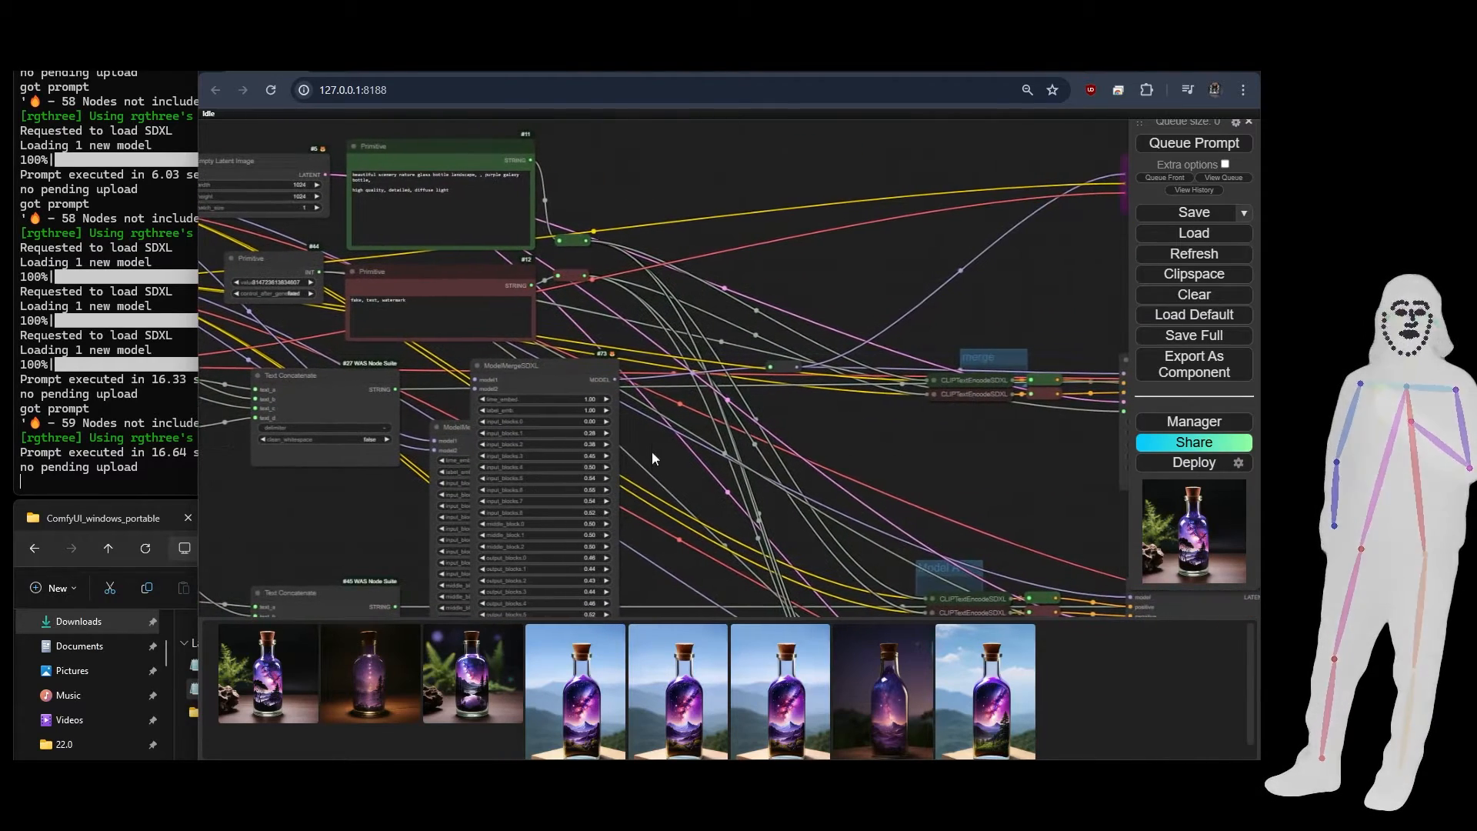
mouse_move(772, 361)
left_mouse_down()
mouse_move(747, 356)
mouse_move(761, 363)
left_mouse_up()
left_click_drag(548, 366, 570, 494)
left_click_drag(573, 439, 752, 365)
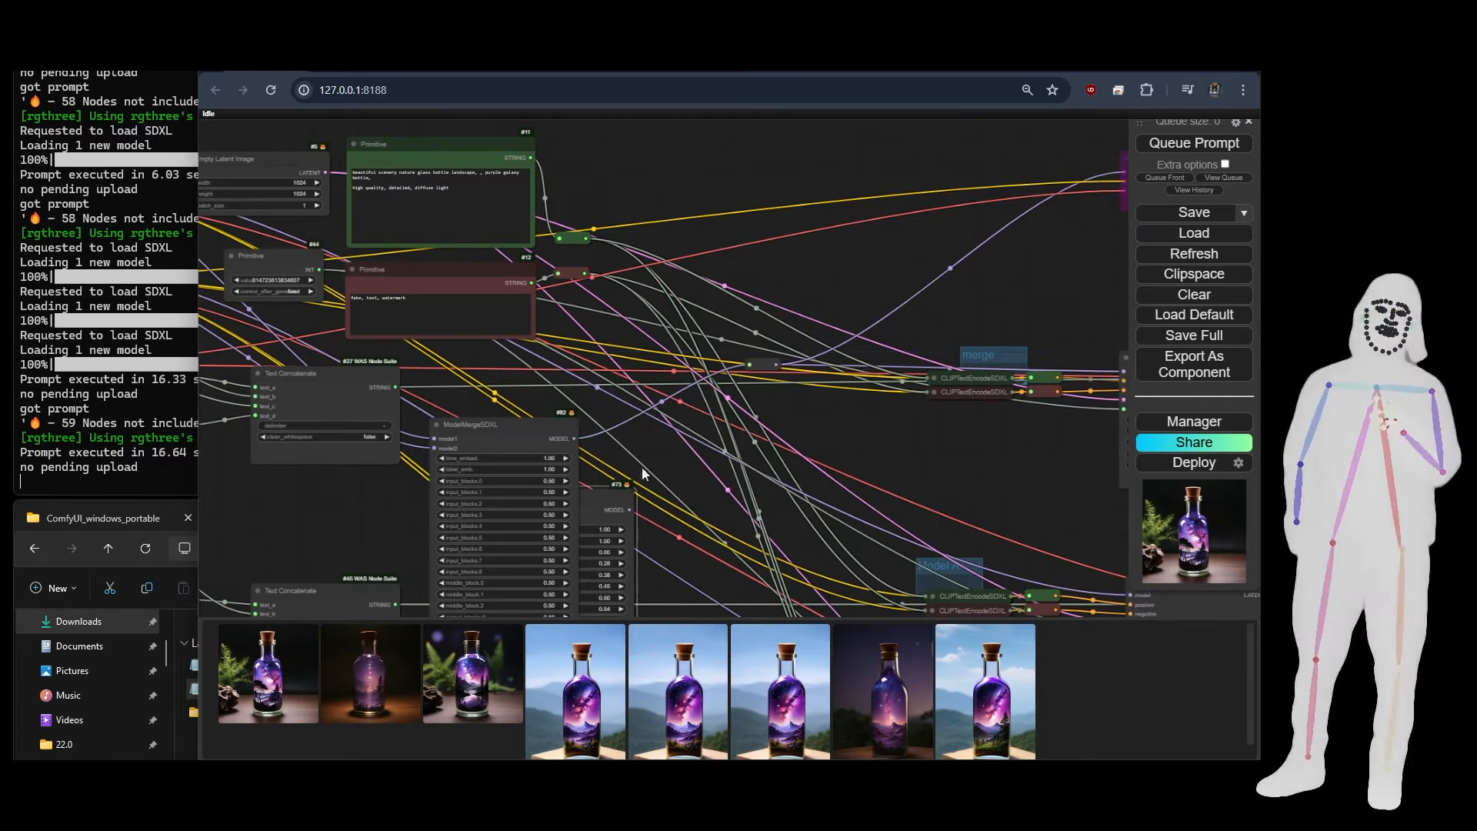
Delete the old ModelMergeSDXL node and move the 50% merge node up into its place
left_click(605, 500)
key("Delete")
left_click_drag(504, 437, 520, 375)
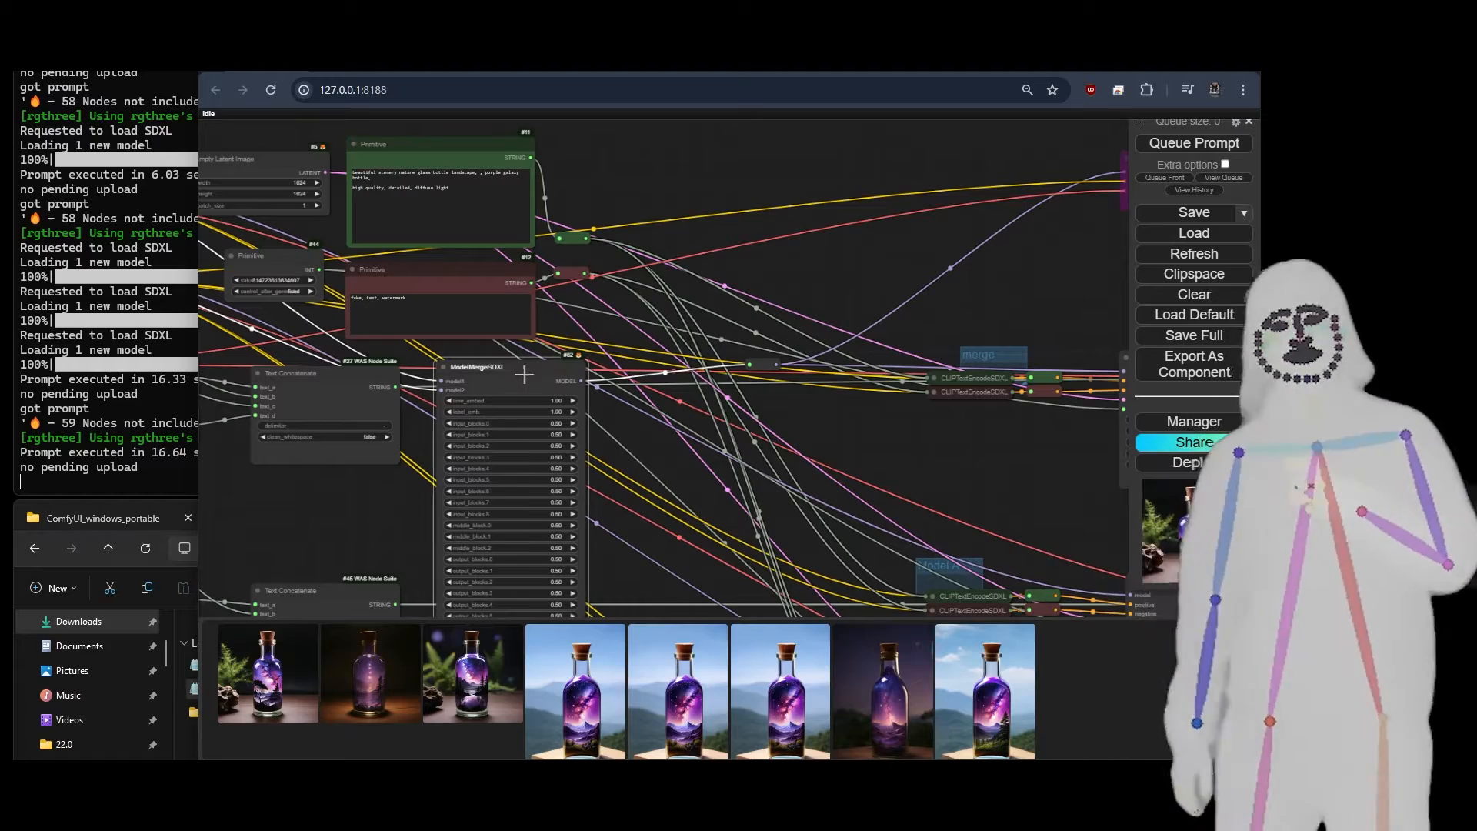
Queue the prompt to generate an image with the 50% merge
scroll(685, 445, "down", 5)
left_click_drag(777, 487, 557, 283)
left_click_drag(903, 185, 877, 248)
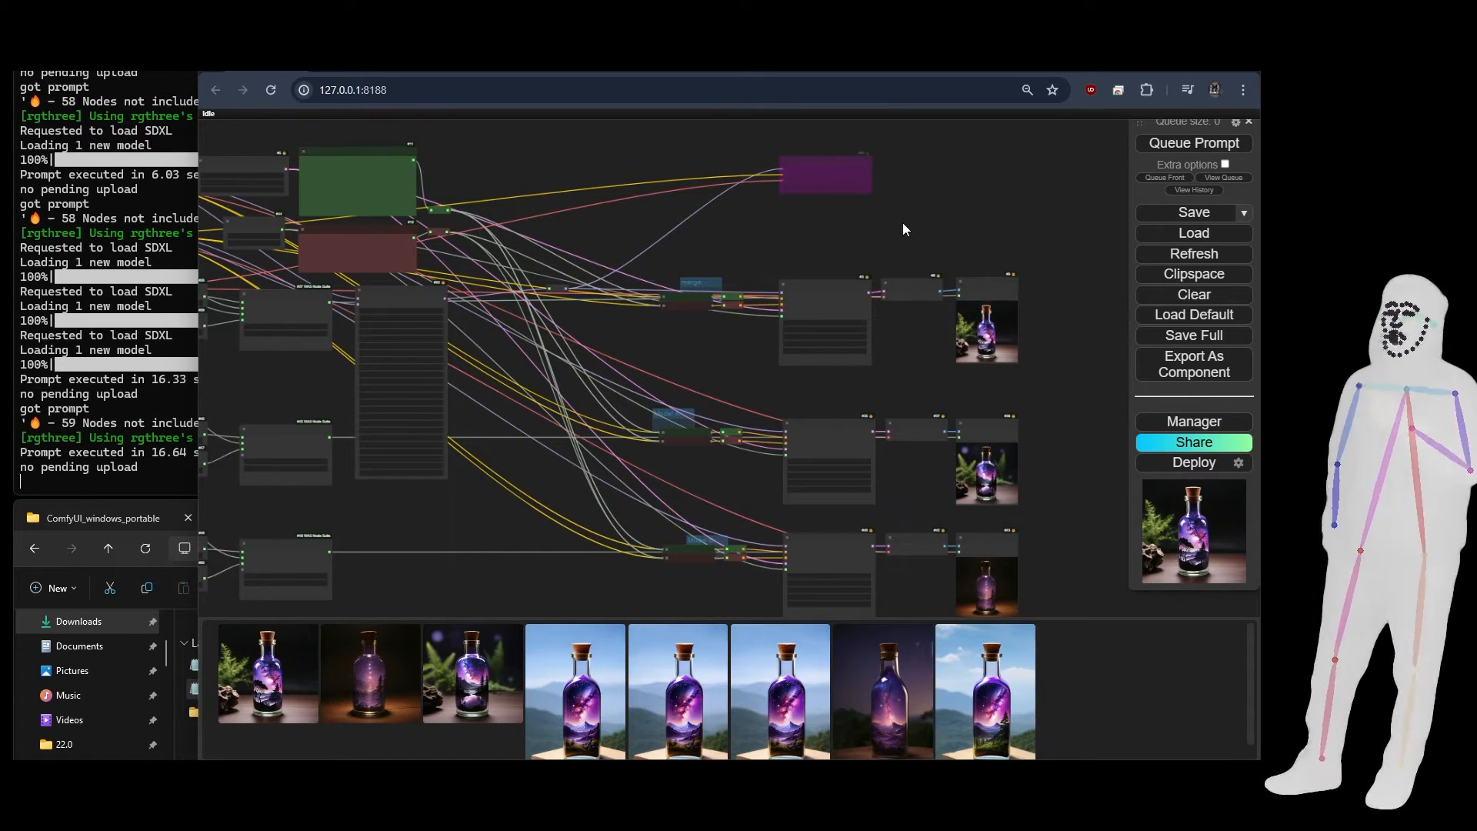
left_click(1185, 145)
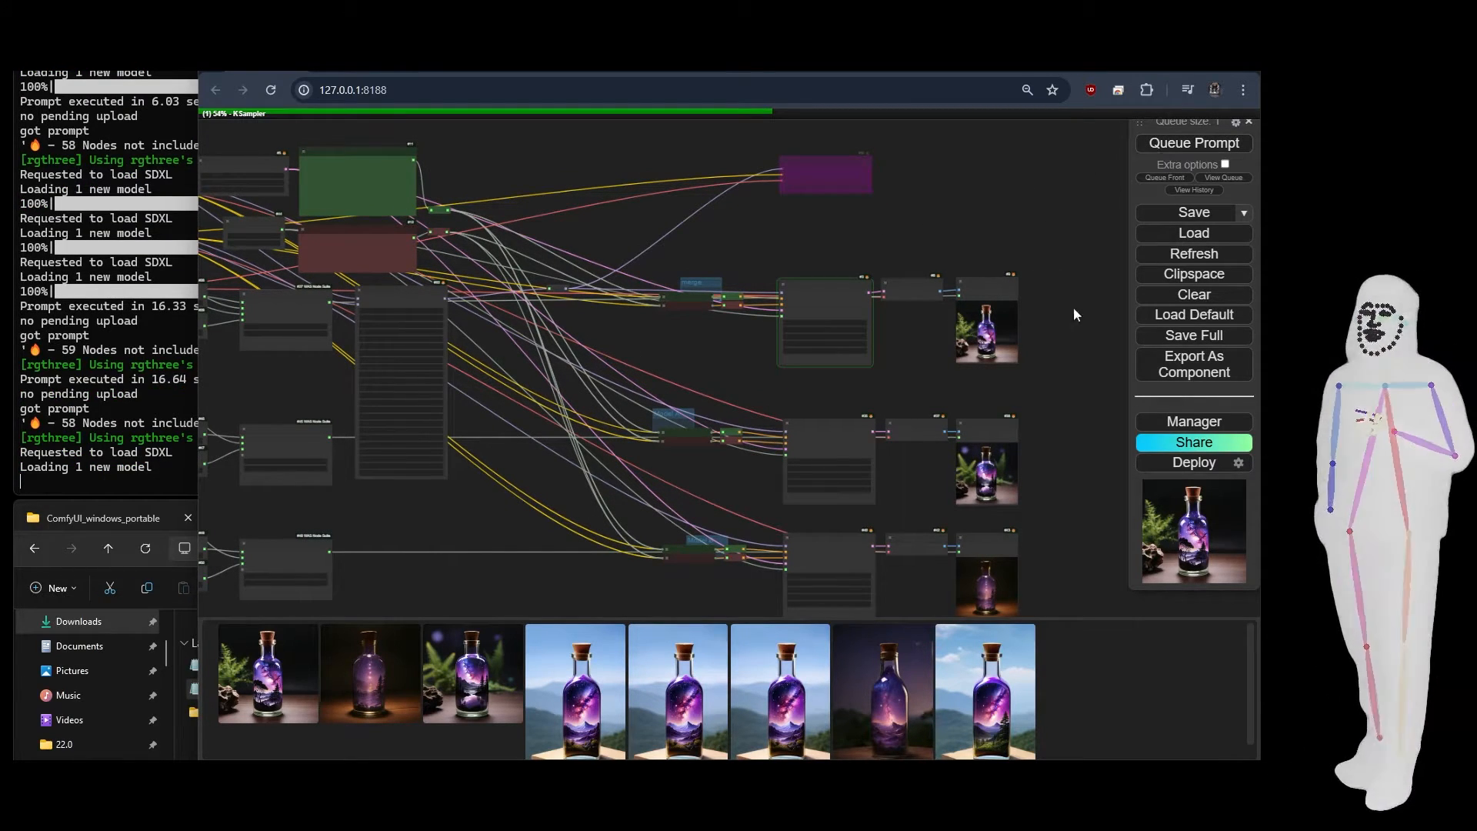
Compare the Save Image previews of the merge, Model A and Model B branches up close
scroll(1073, 452, "up", 3)
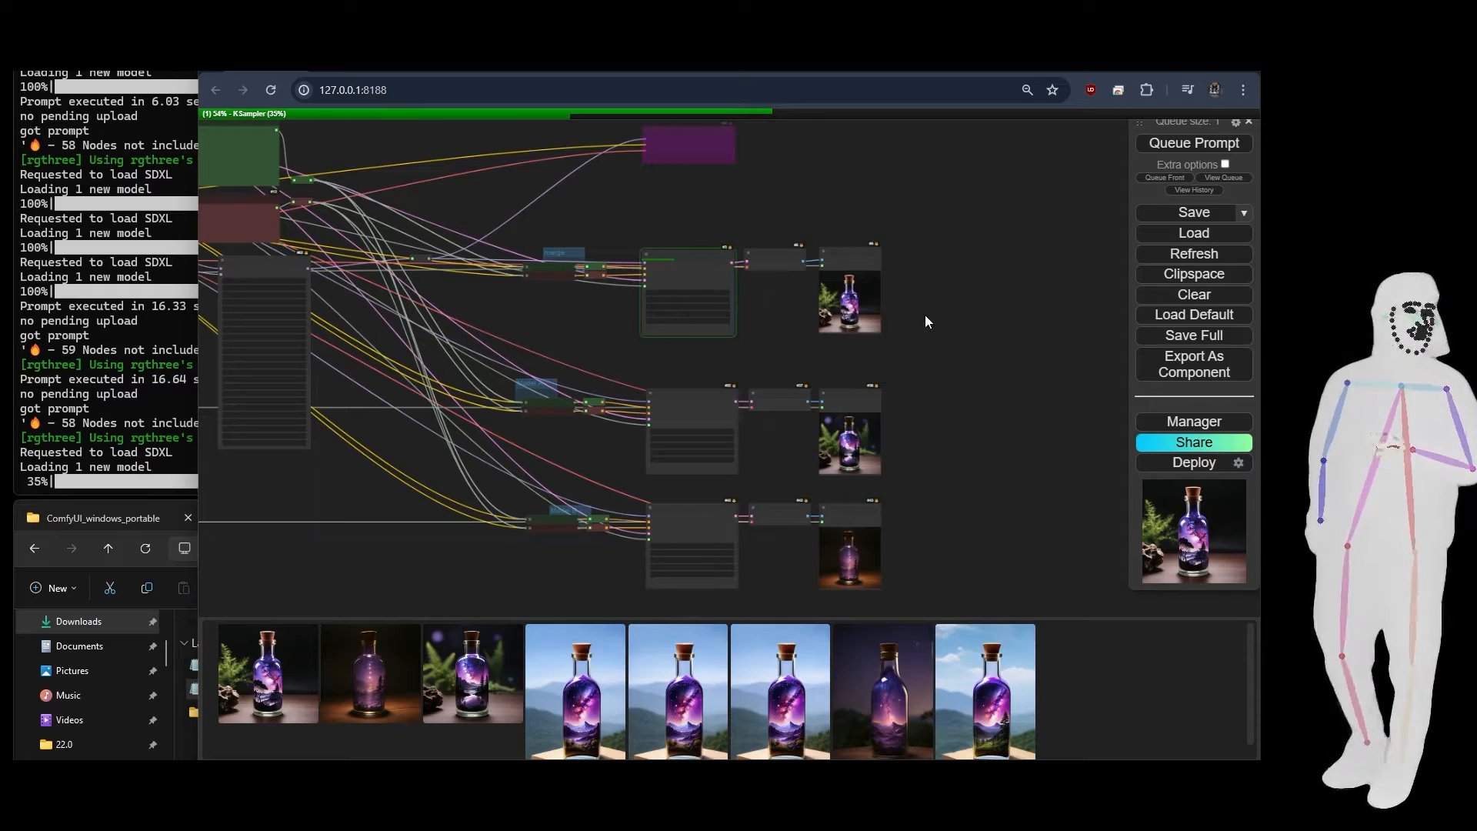
scroll(926, 318, "up", 1)
scroll(926, 317, "up", 3)
left_click_drag(939, 506, 964, 331)
scroll(945, 334, "up", 5)
left_click_drag(929, 404, 1002, 410)
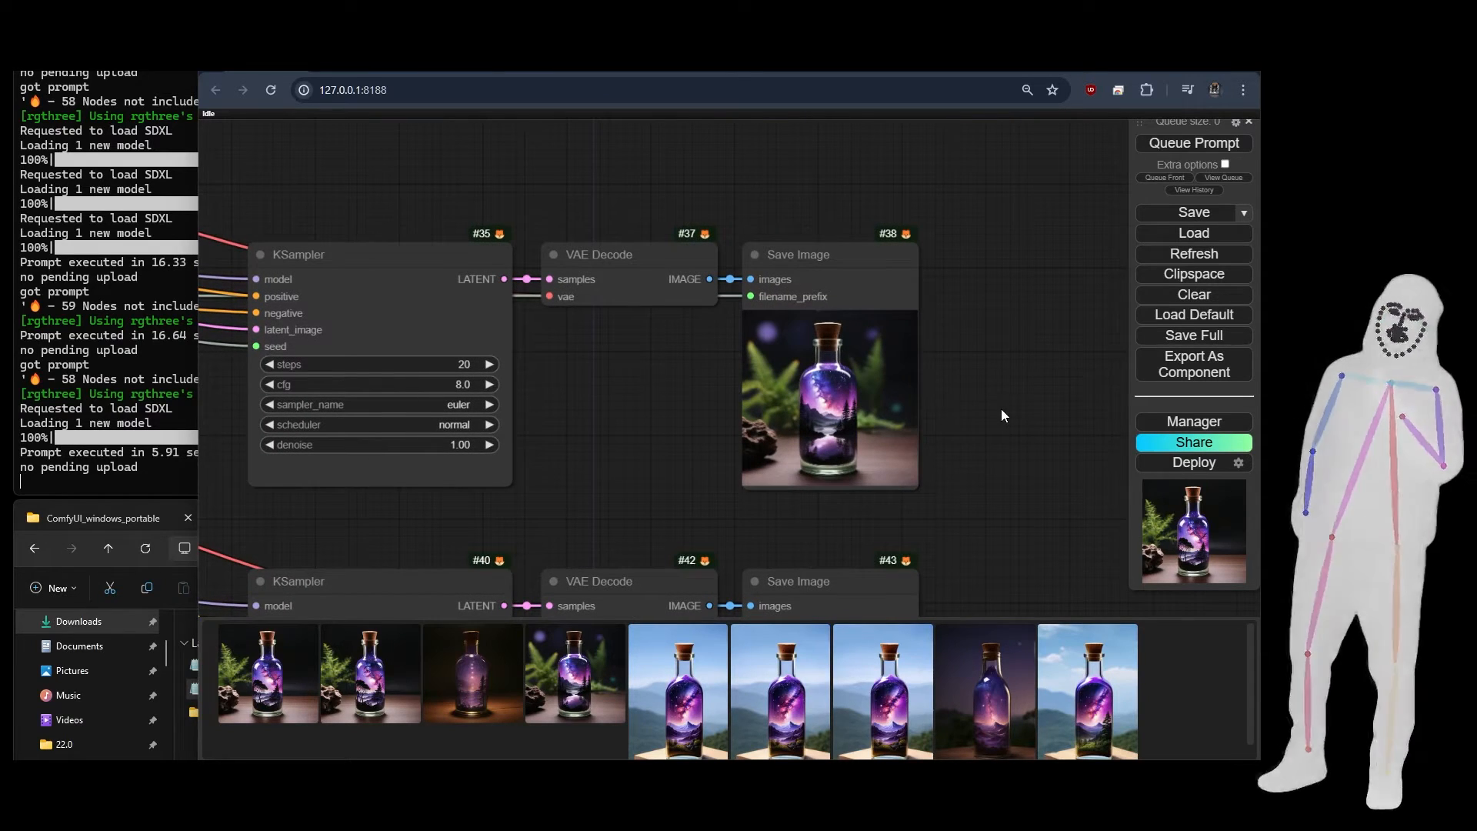
scroll(1062, 393, "down", 3)
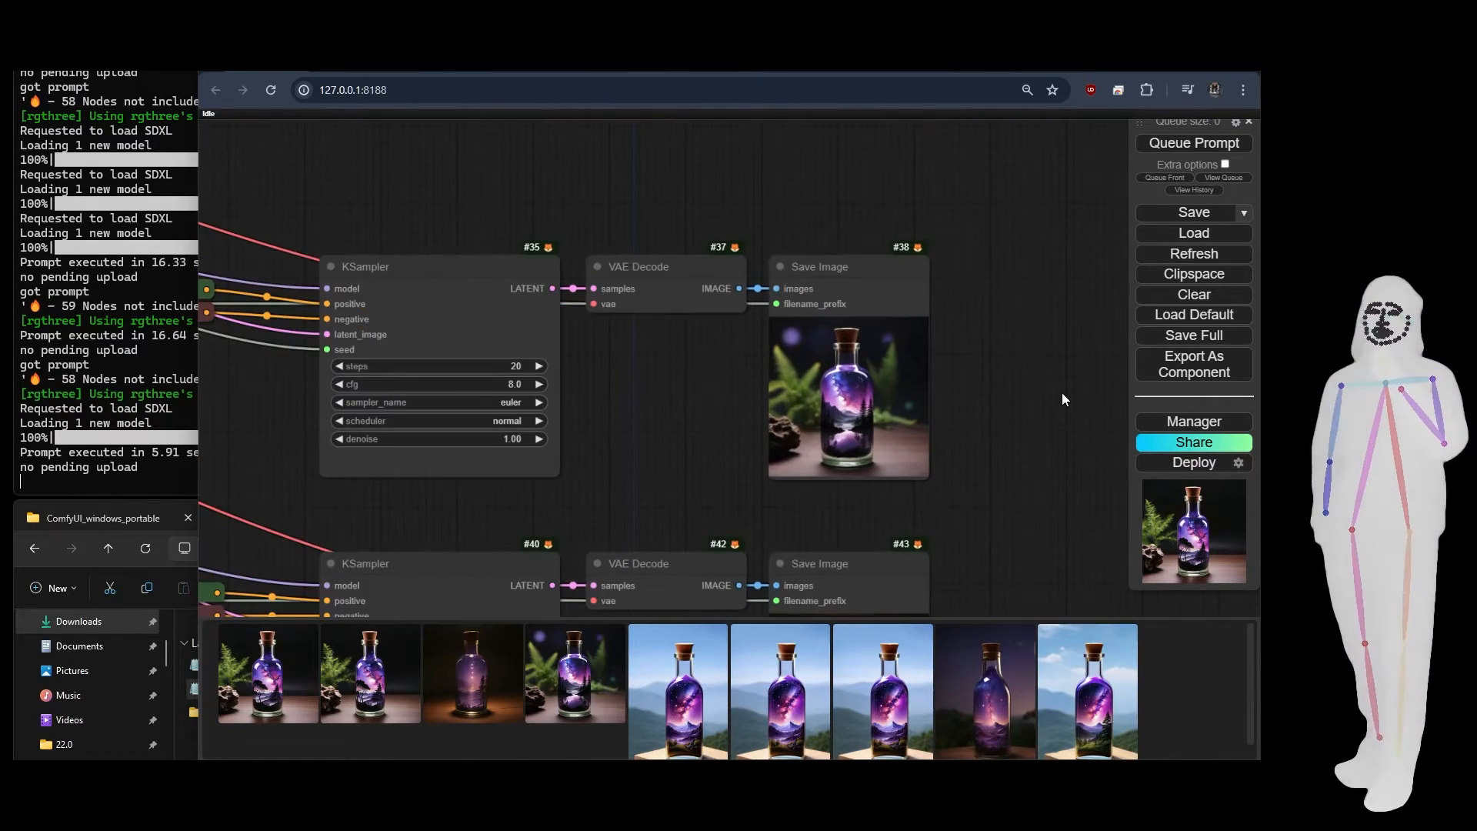
Set the seed primitive's control_after_generate to randomize and queue the prompt again
scroll(1062, 393, "up", 2)
left_click_drag(438, 197, 1110, 347)
left_click_drag(331, 337, 876, 434)
left_click_drag(262, 393, 900, 592)
left_click(883, 220)
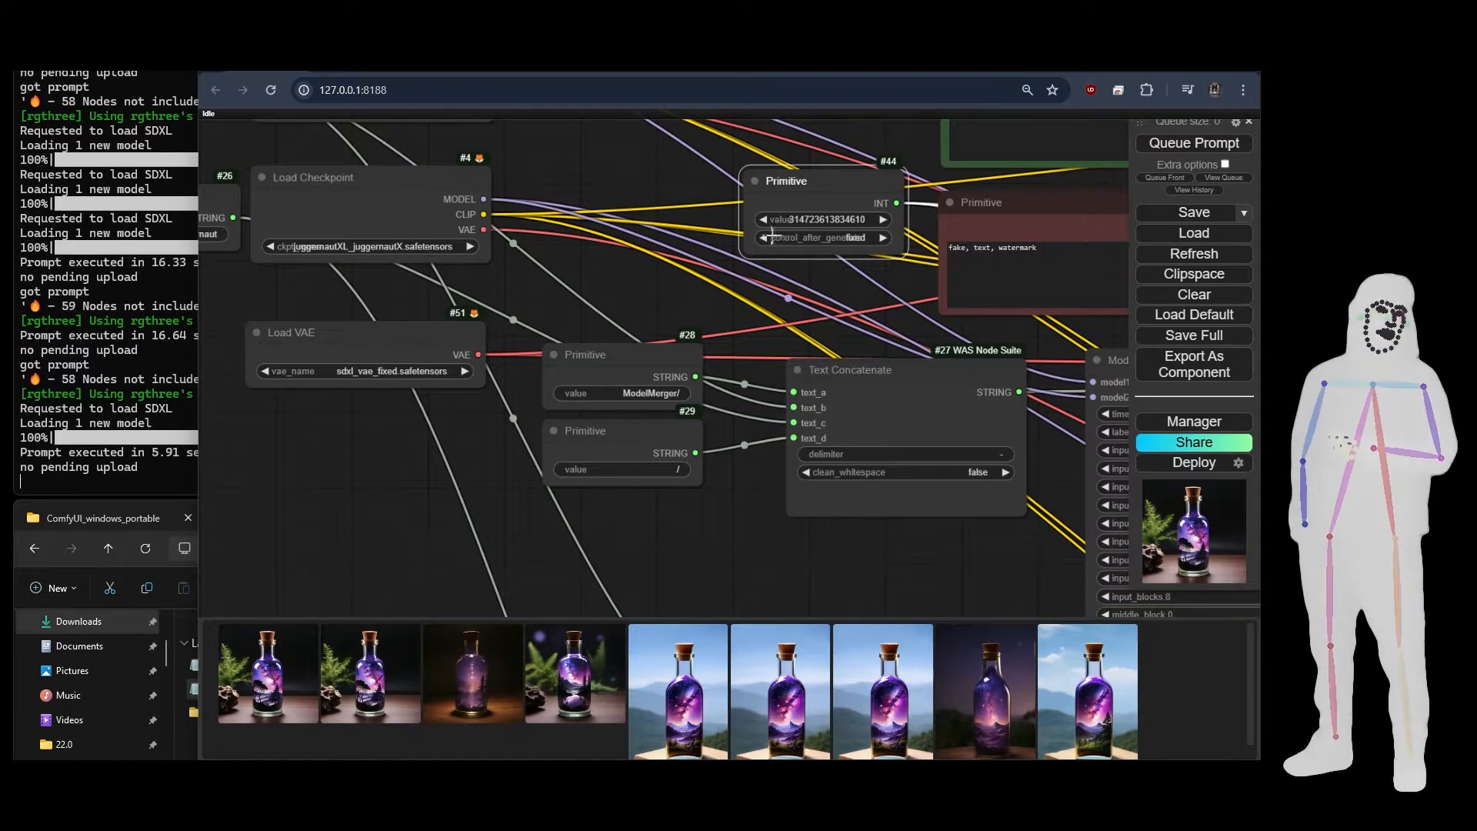
left_click(1155, 146)
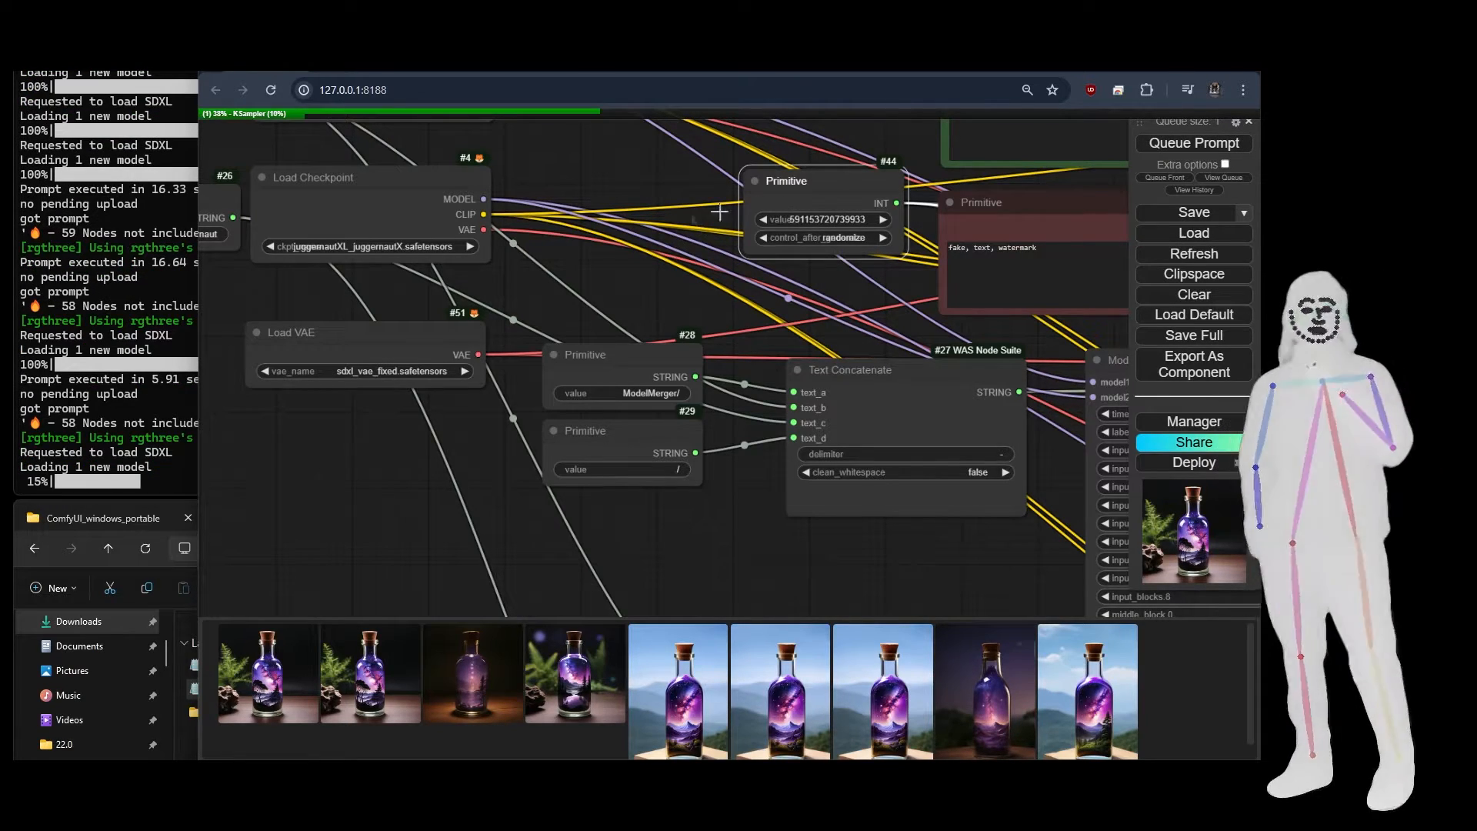
Review the 50% ModelMergeSDXL node's block values and the Save Image previews generated with the new seed
scroll(535, 200, "down", 3)
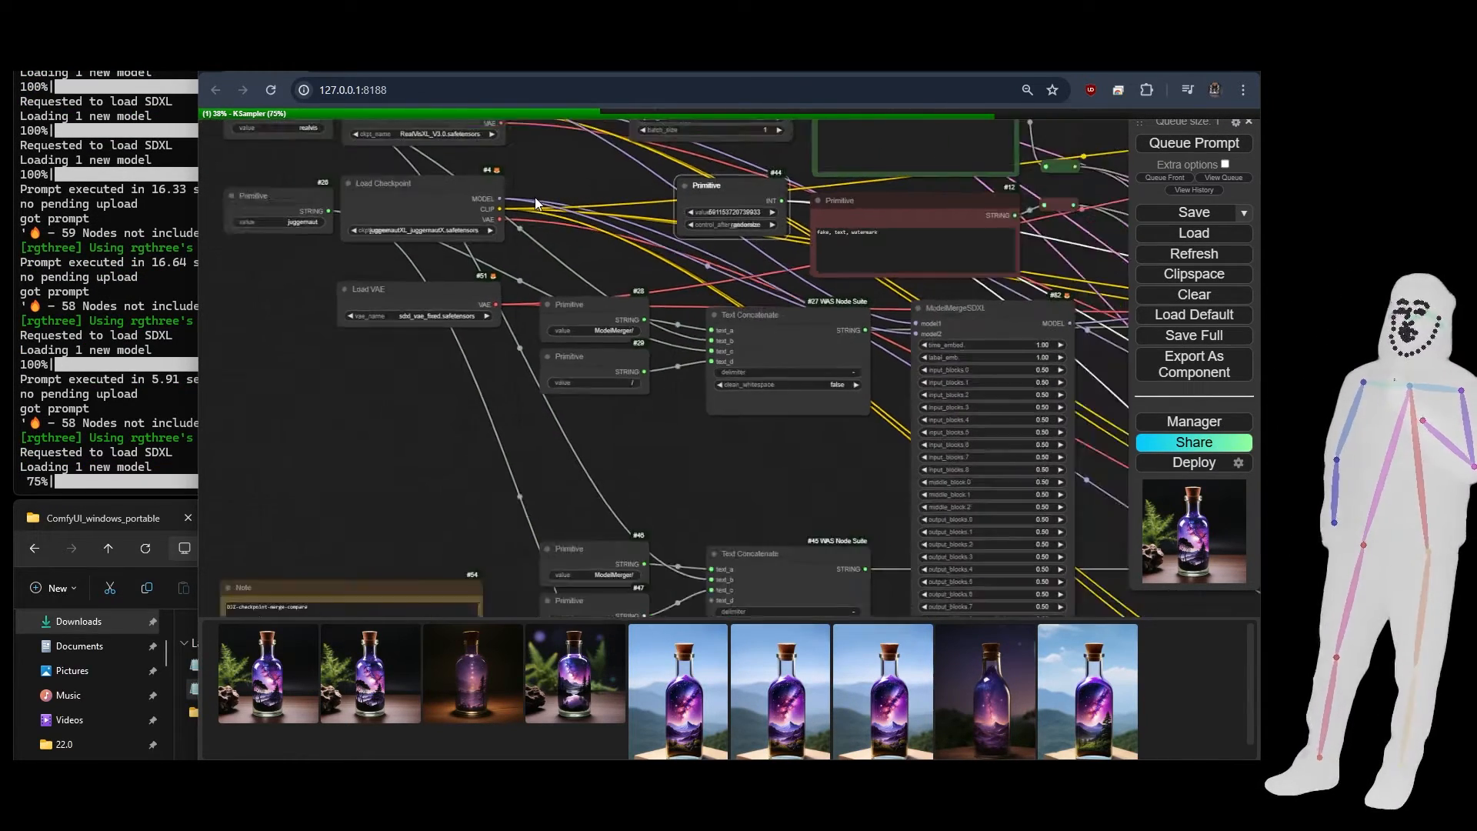
scroll(534, 200, "down", 3)
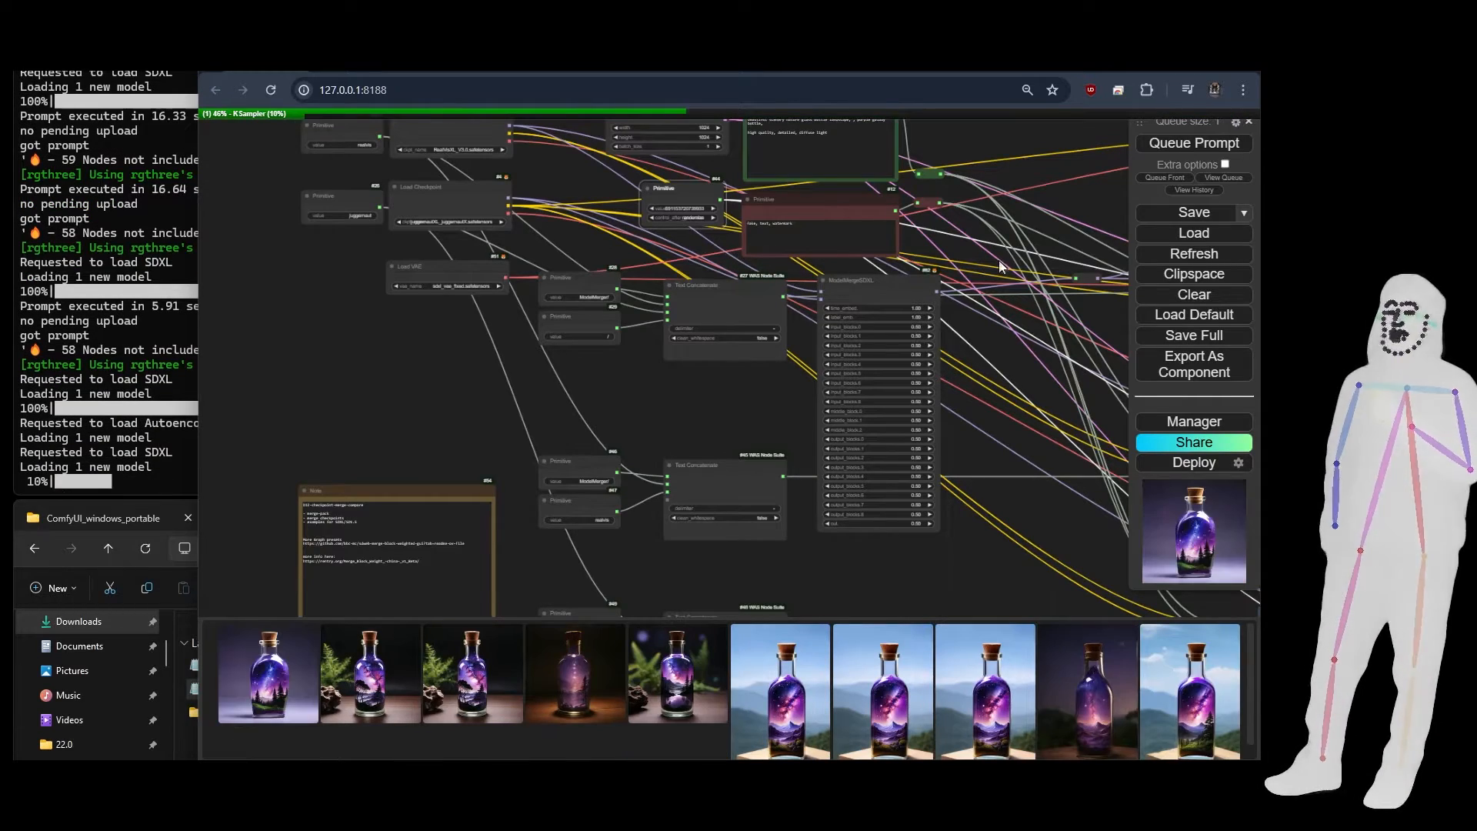
left_click(863, 299)
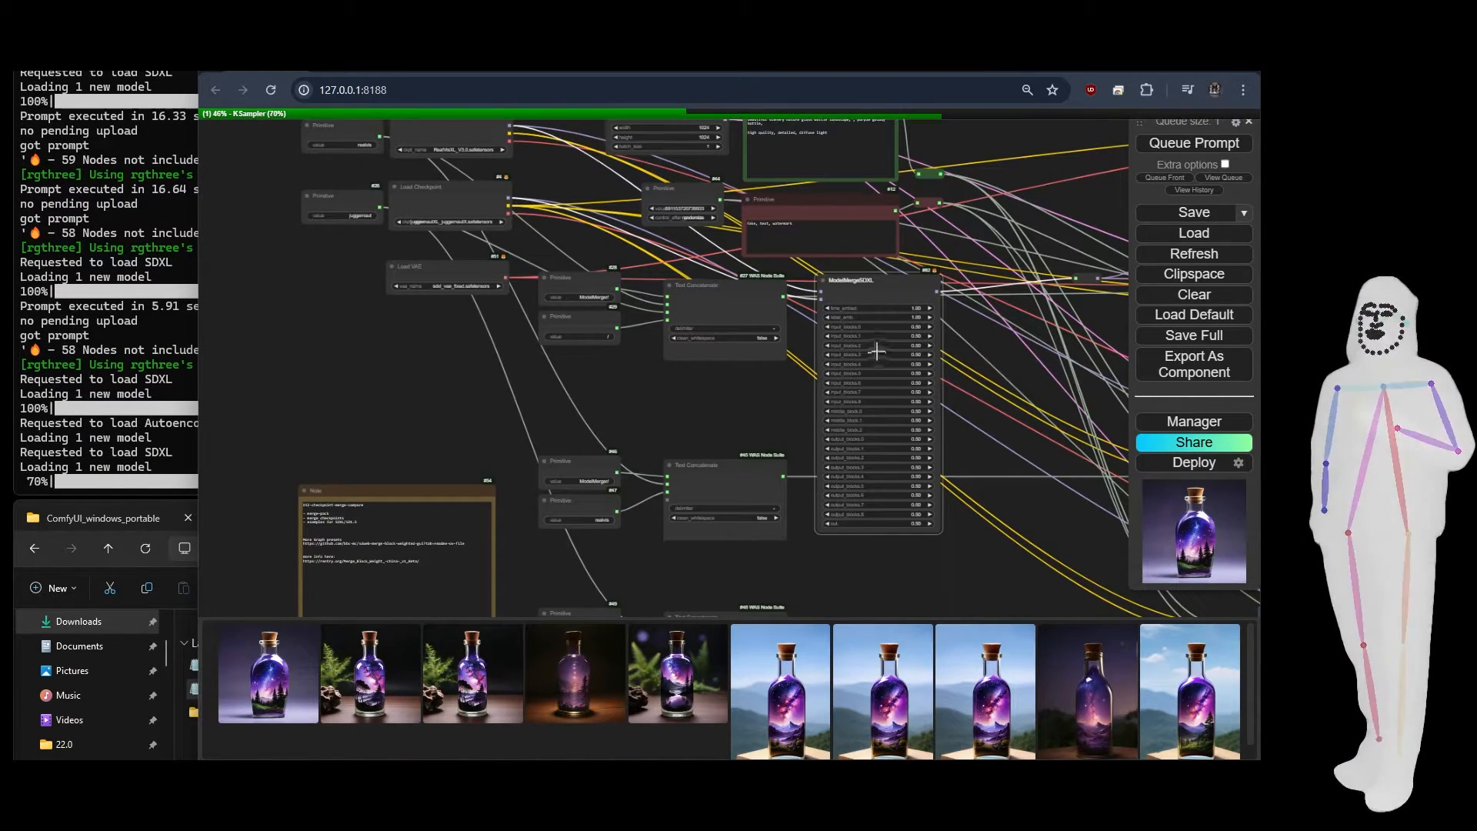
left_click_drag(1012, 362, 215, 218)
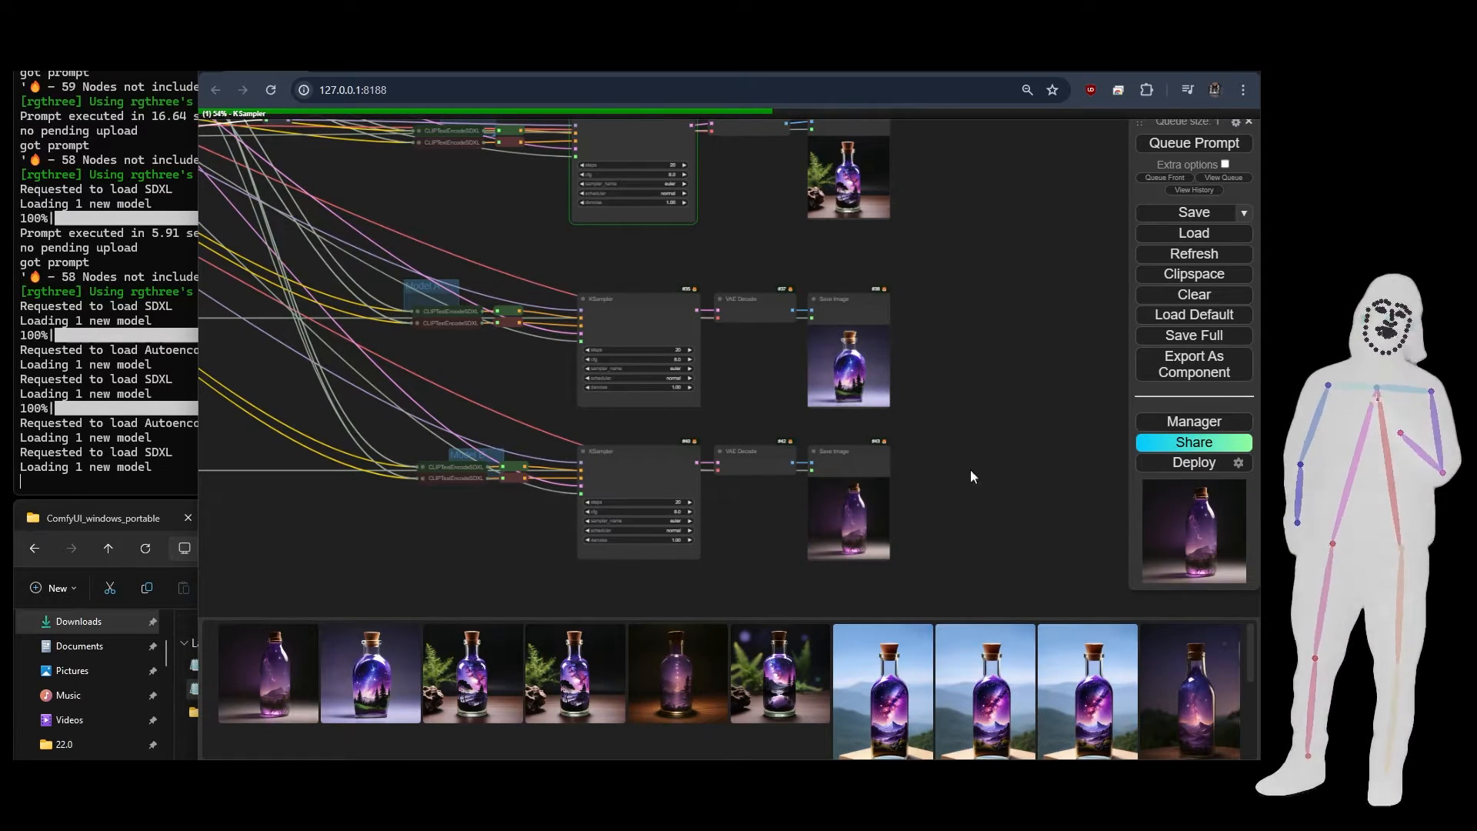
scroll(751, 315, "up", 5)
scroll(759, 319, "up", 3)
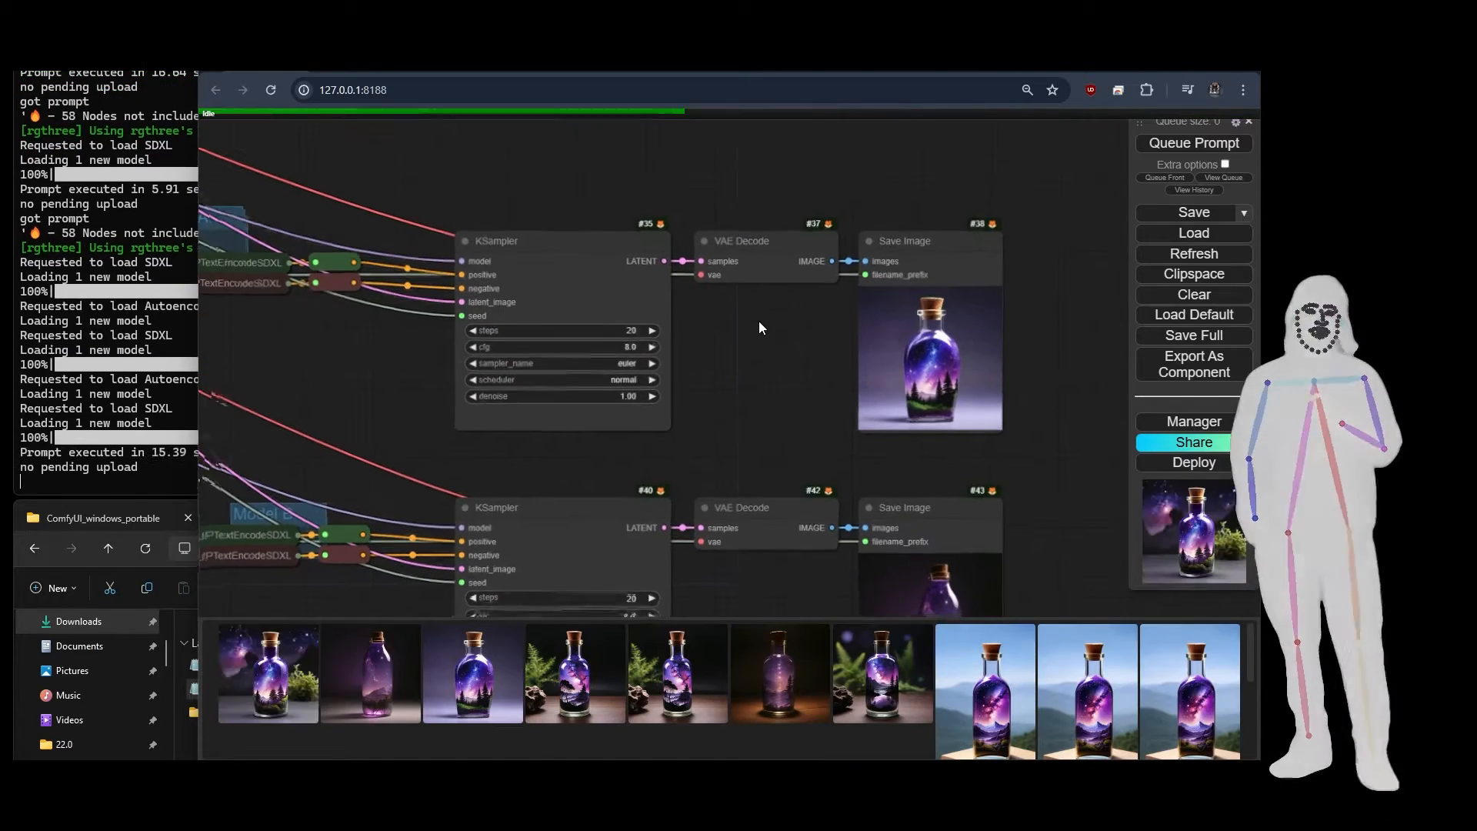
Examine the Save Image preview of the Model A branch up close
scroll(759, 321, "up", 3)
left_click_drag(790, 370, 526, 403)
scroll(715, 359, "up", 2)
scroll(953, 374, "down", 5)
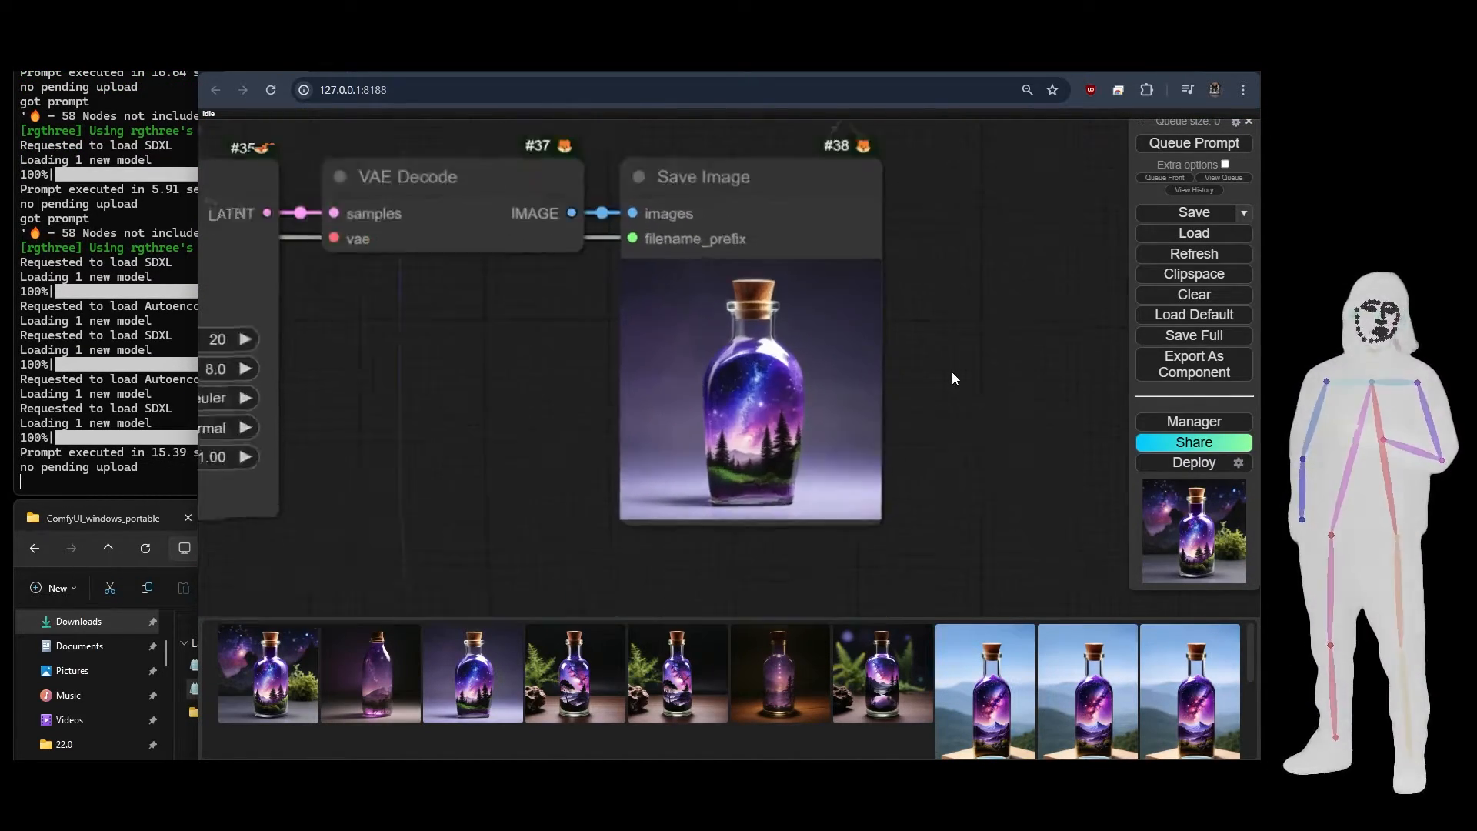
scroll(952, 378, "up", 6)
scroll(953, 379, "down", 3)
scroll(953, 379, "up", 4)
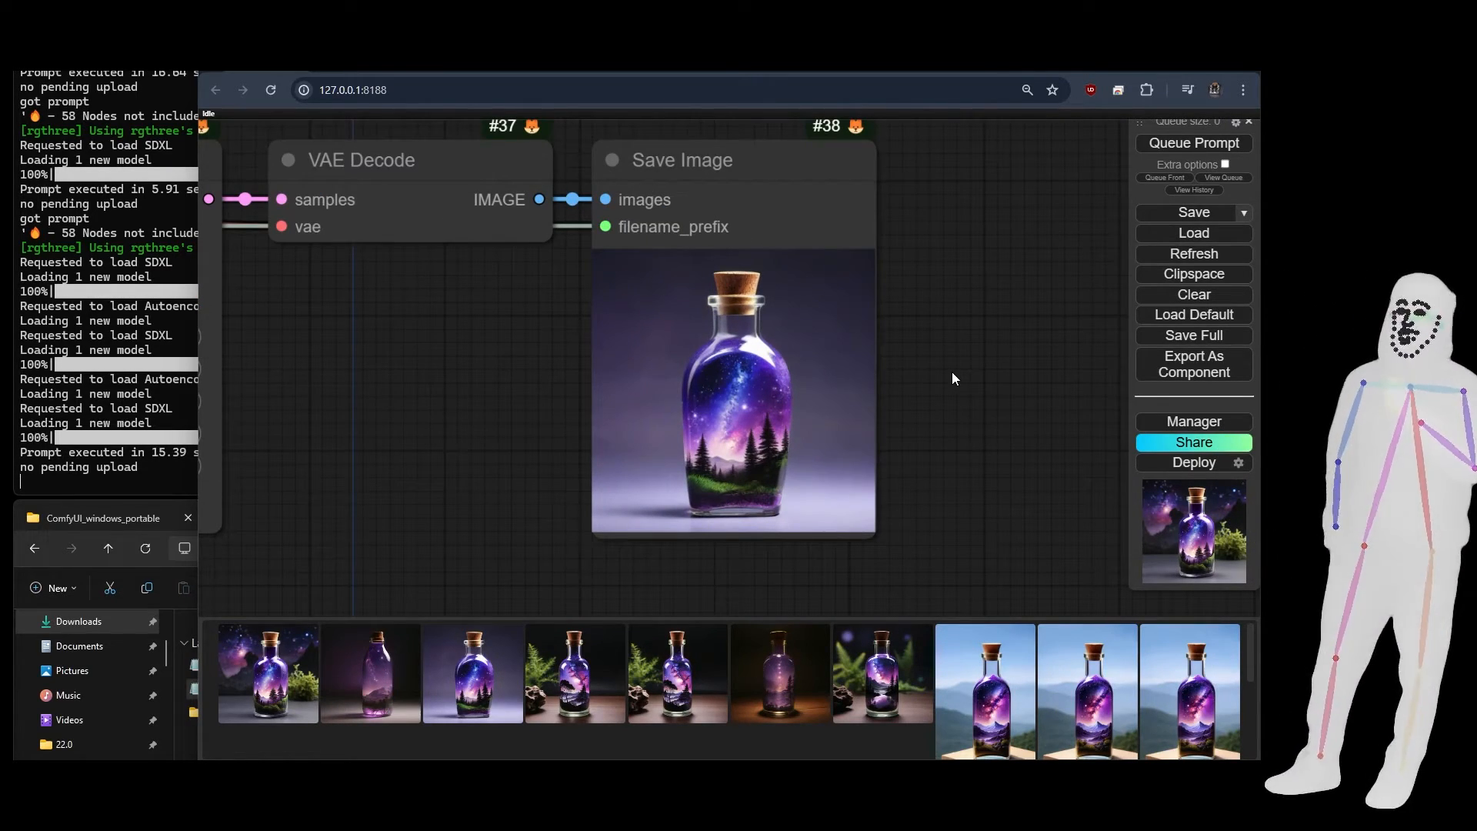
scroll(953, 379, "down", 3)
scroll(953, 379, "up", 6)
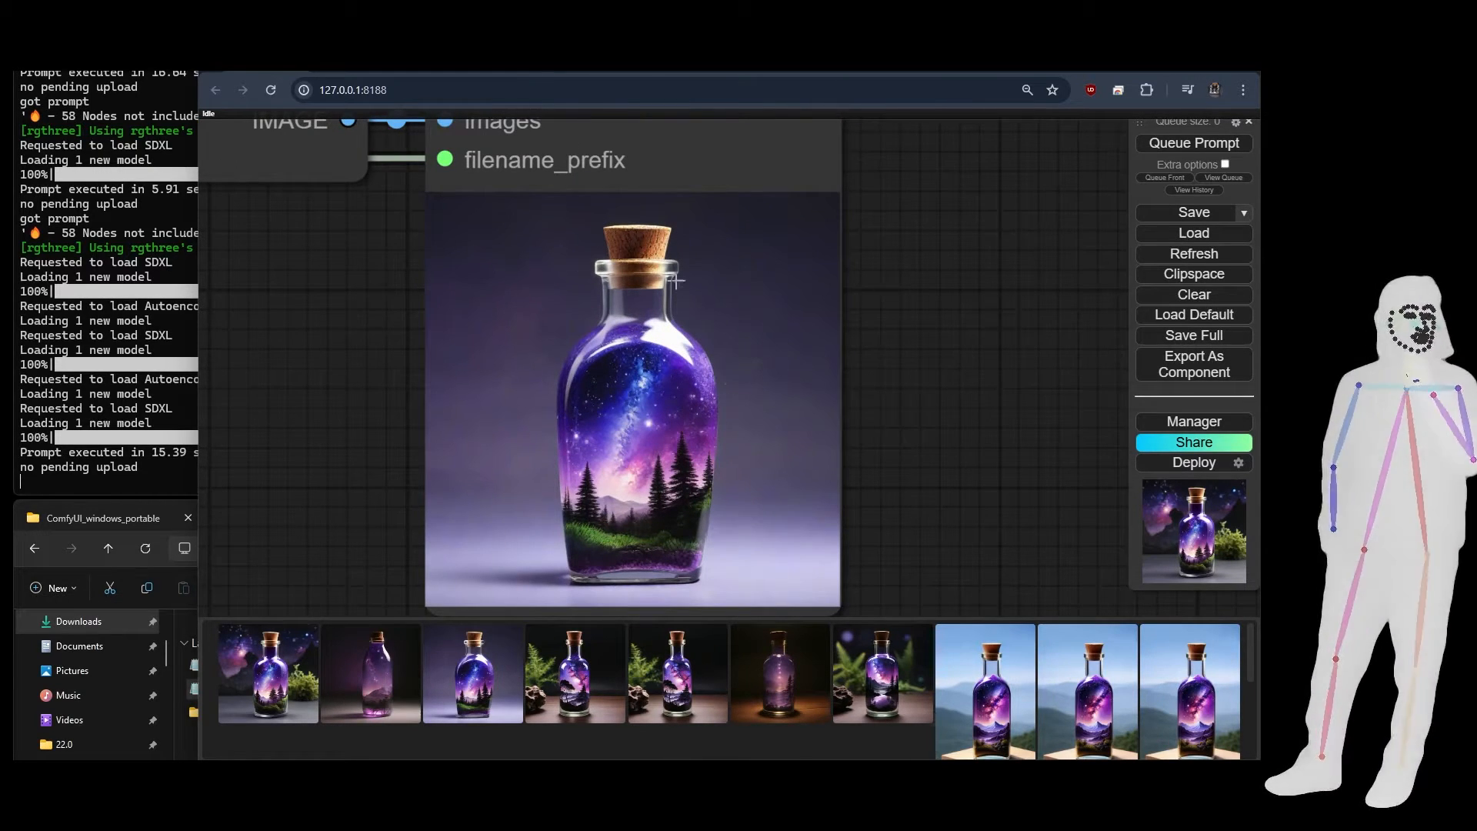
Compare the Model B, Model A and merge Save Image previews at the same magnification
left_click_drag(1029, 570, 949, 258)
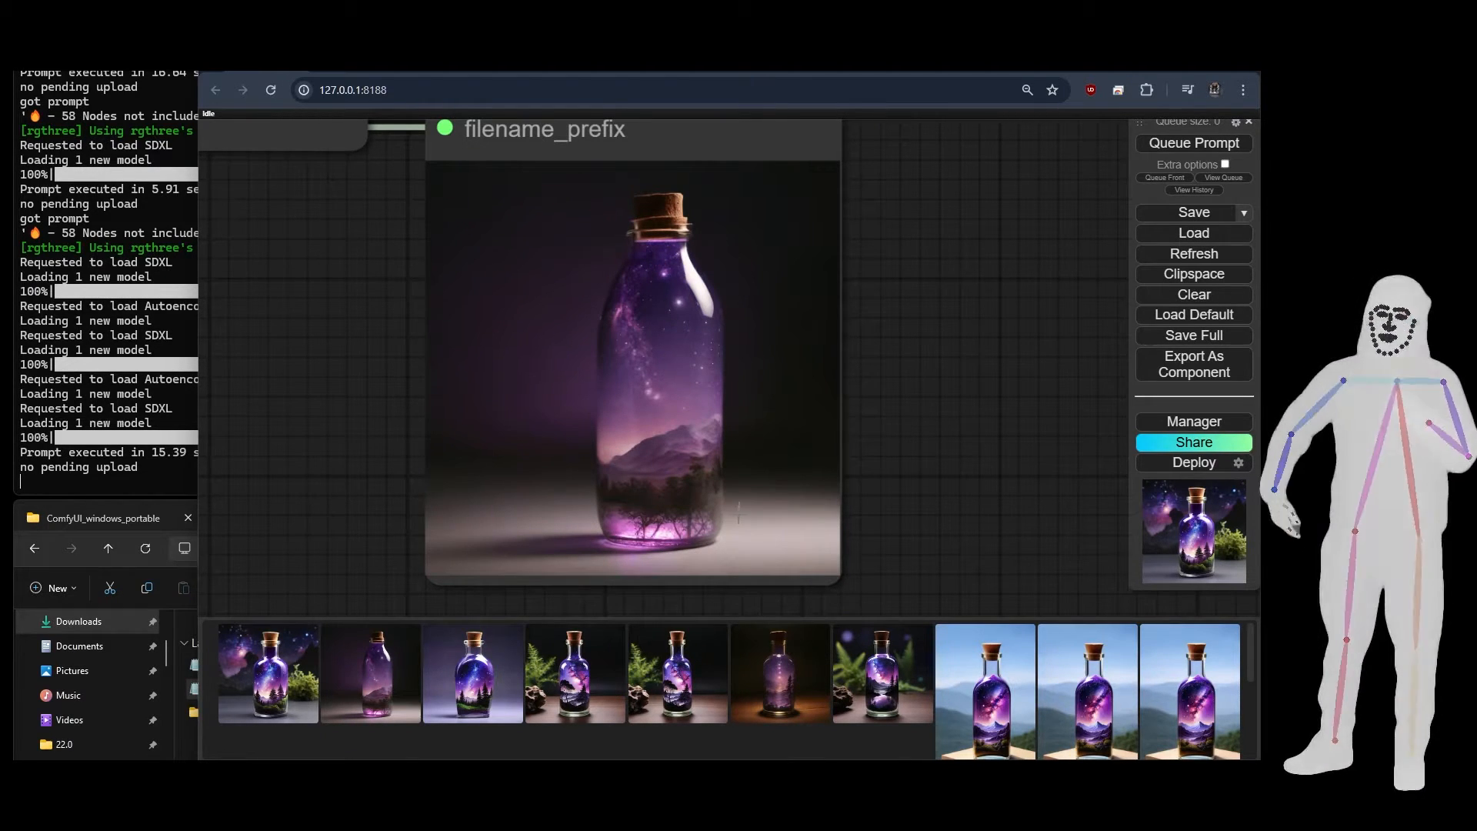
left_click_drag(911, 165, 887, 719)
left_click_drag(932, 223, 921, 386)
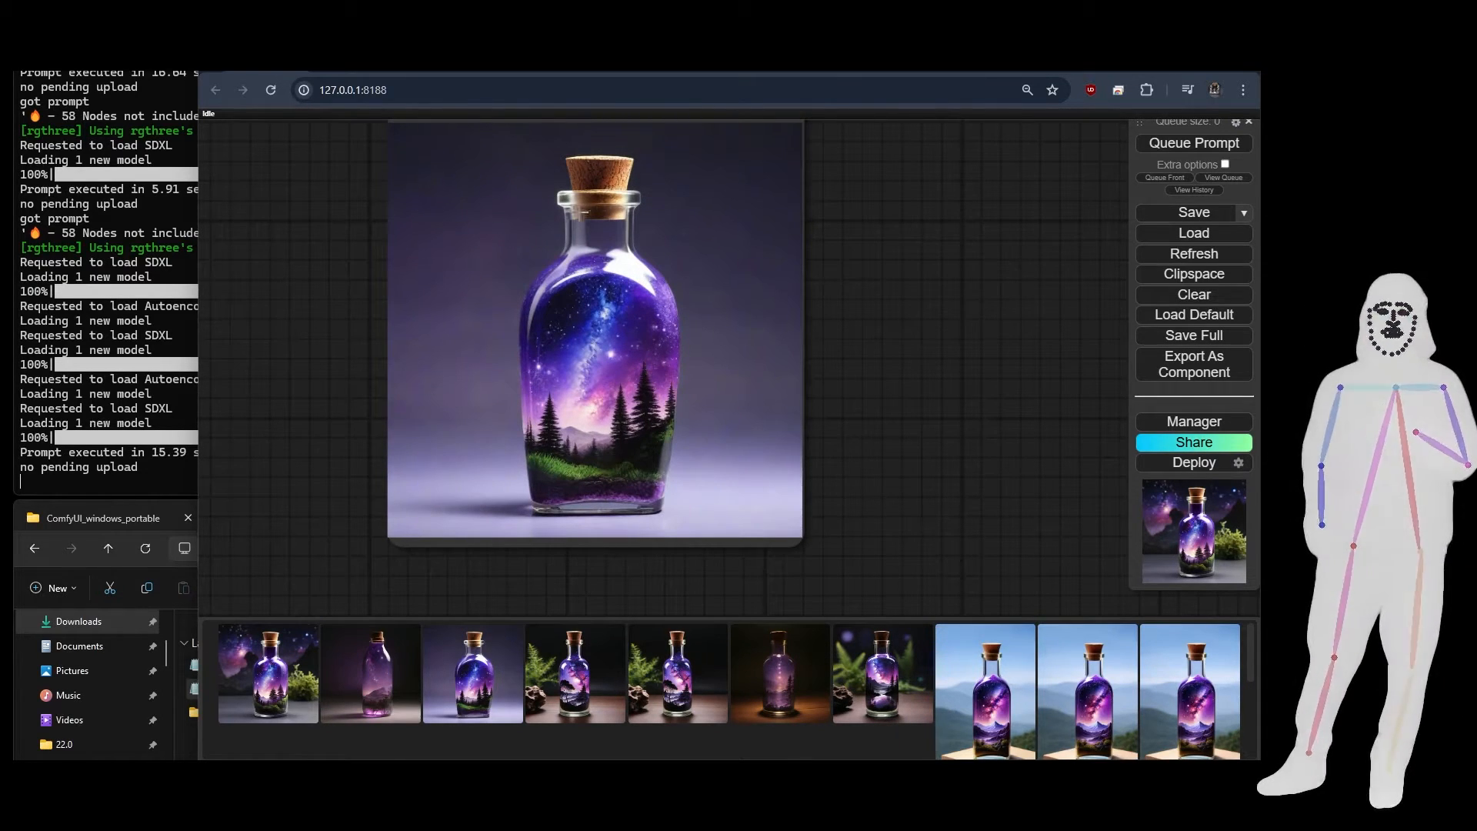
left_click_drag(877, 209, 877, 597)
left_click_drag(896, 286, 899, 412)
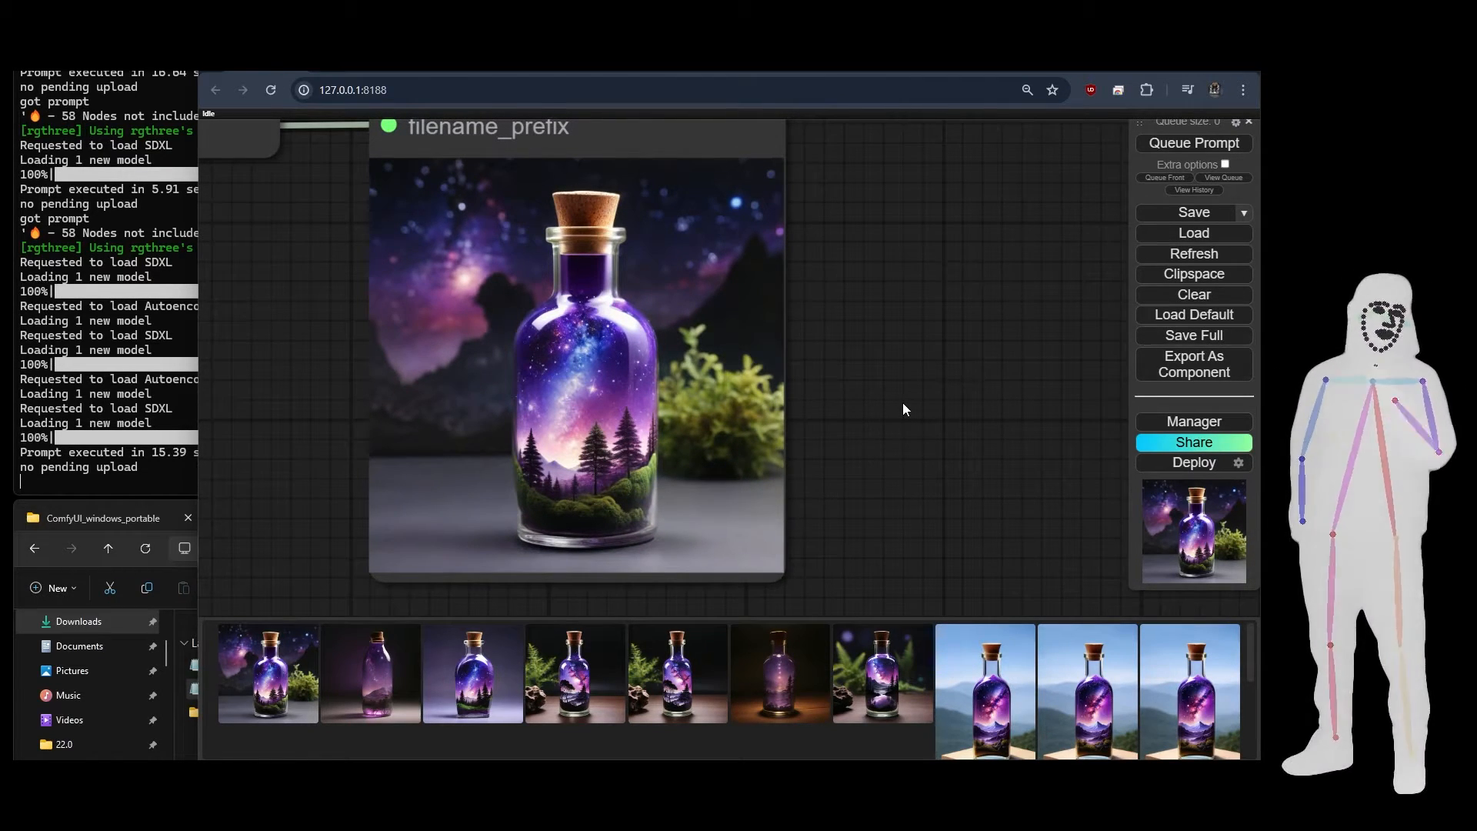
Enlarge the Model A image from the image feed and browse on to the Model B and merge images
left_click(459, 700)
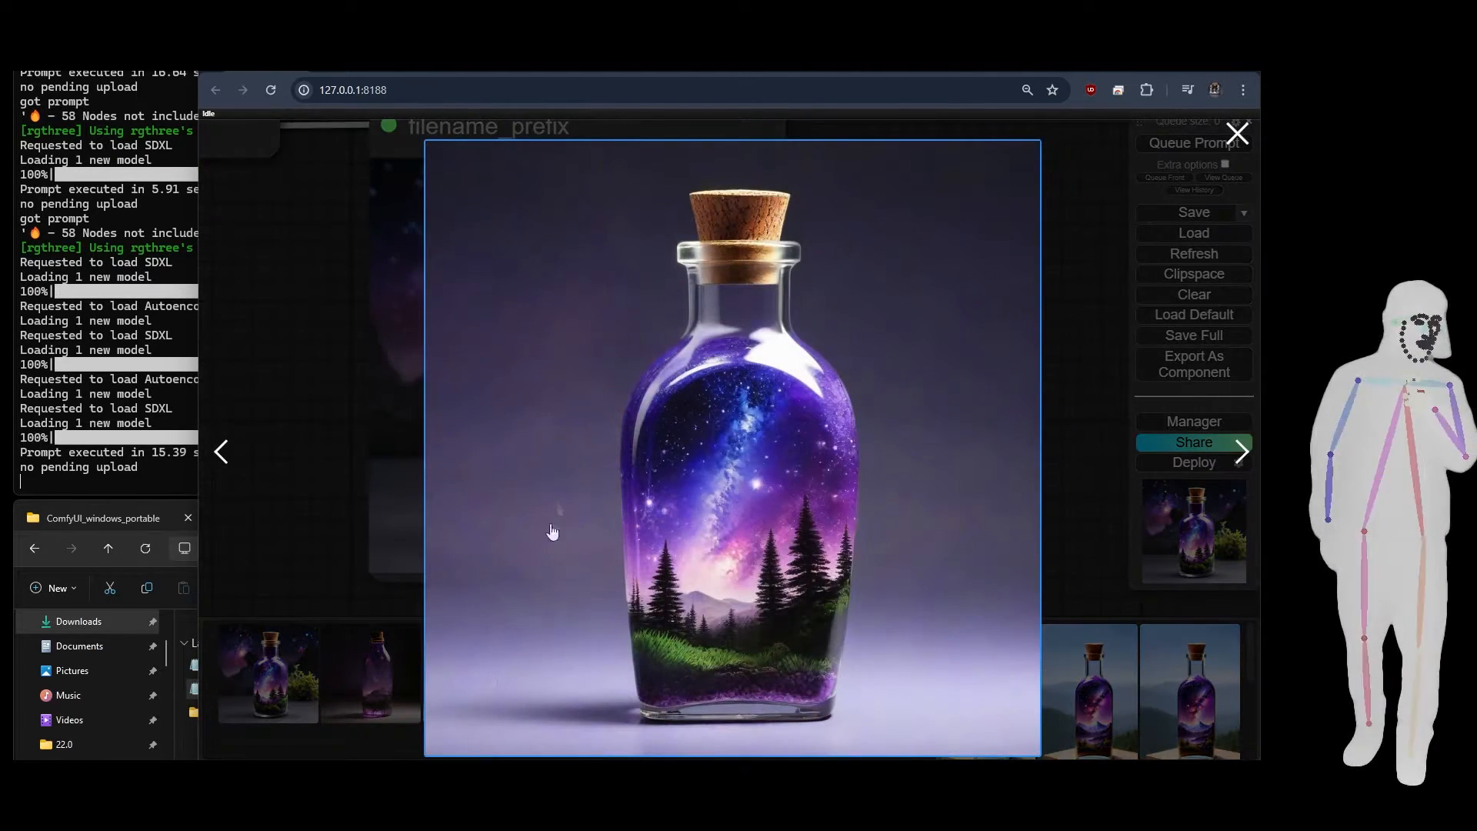
left_click(221, 453)
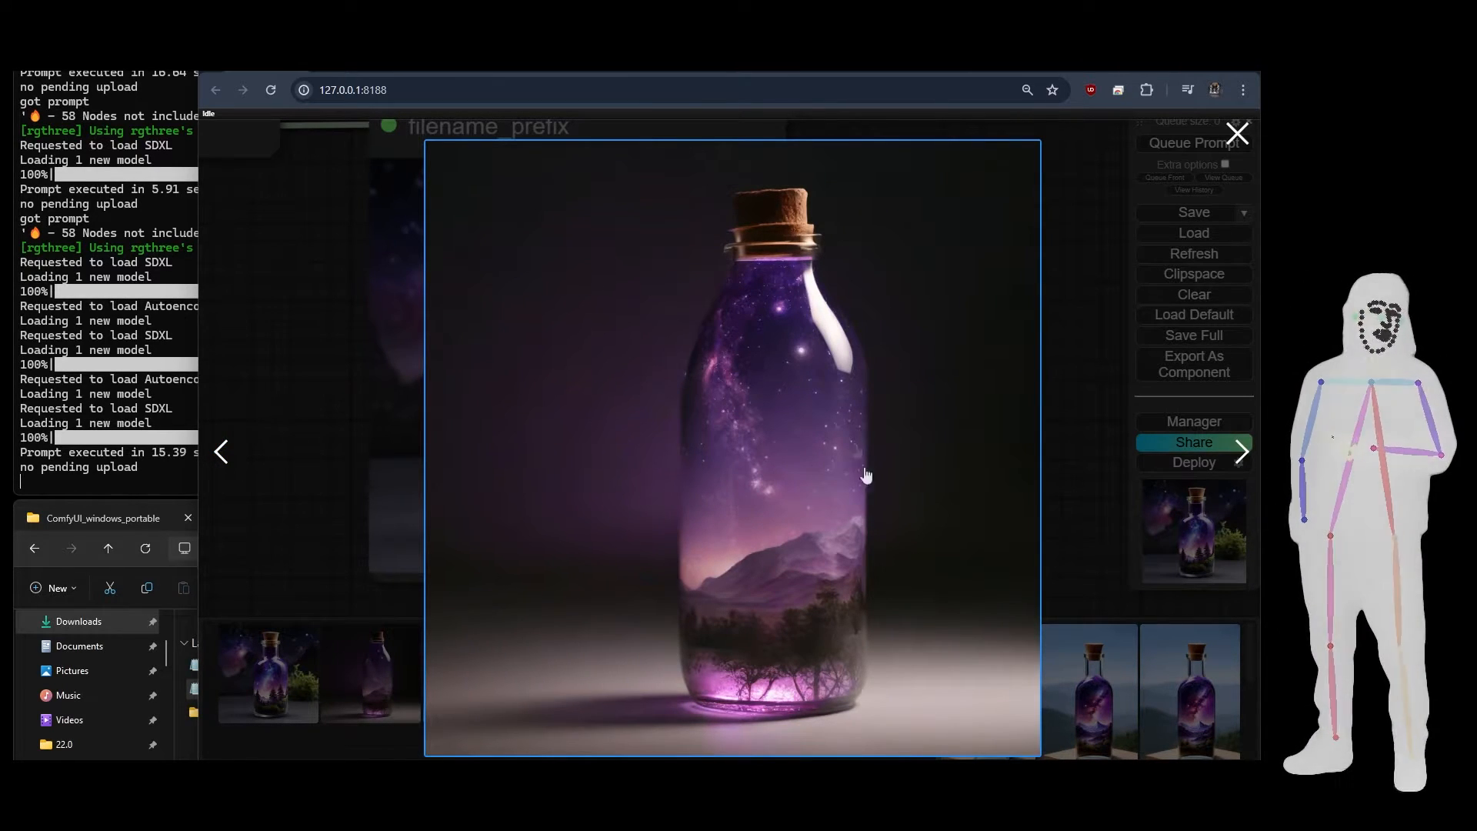
left_click(219, 454)
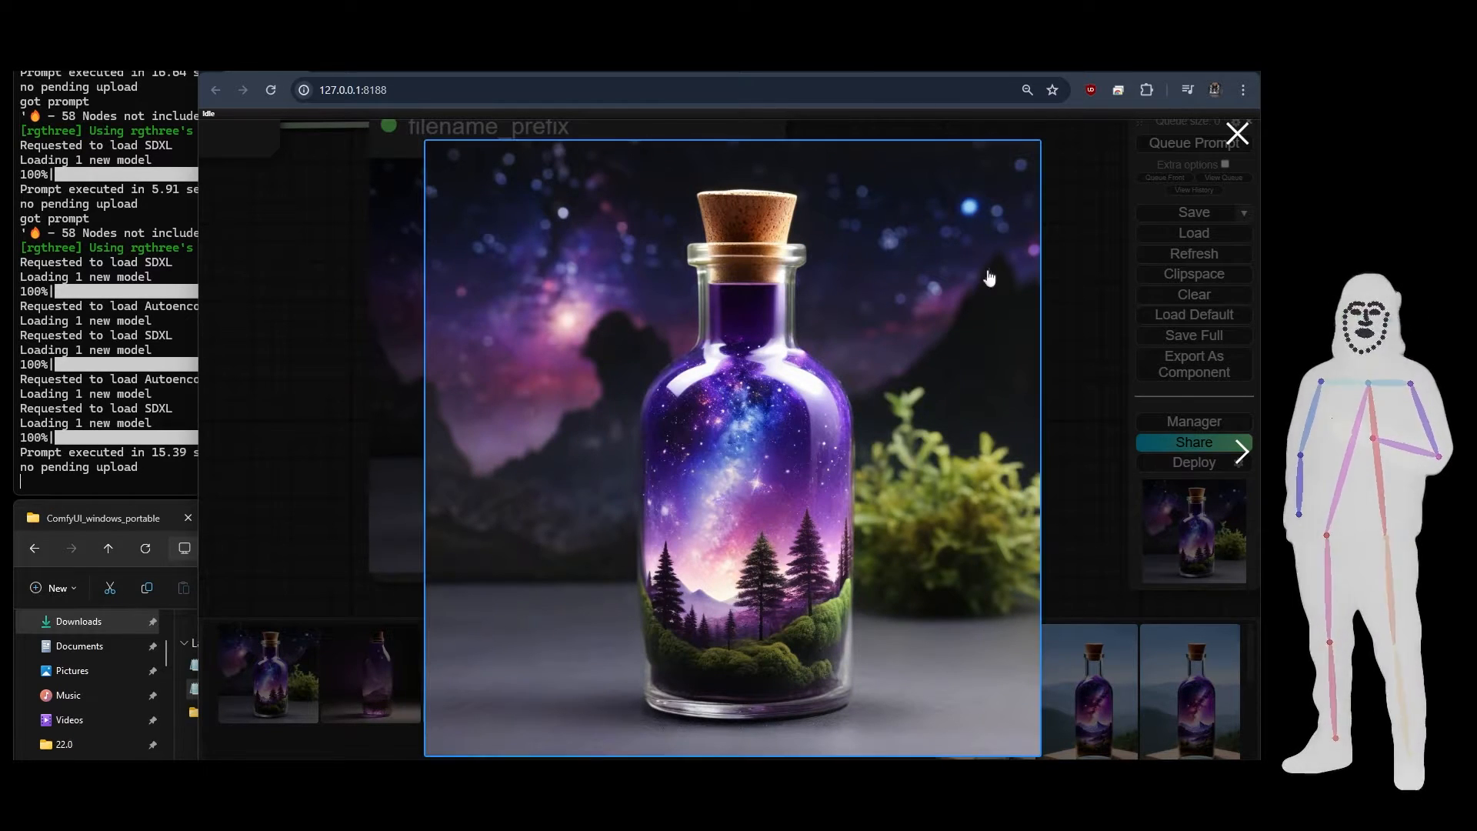
Open the enlarged merge image in its own browser tab and return to the ComfyUI workflow
right_click(569, 474)
left_click(633, 683)
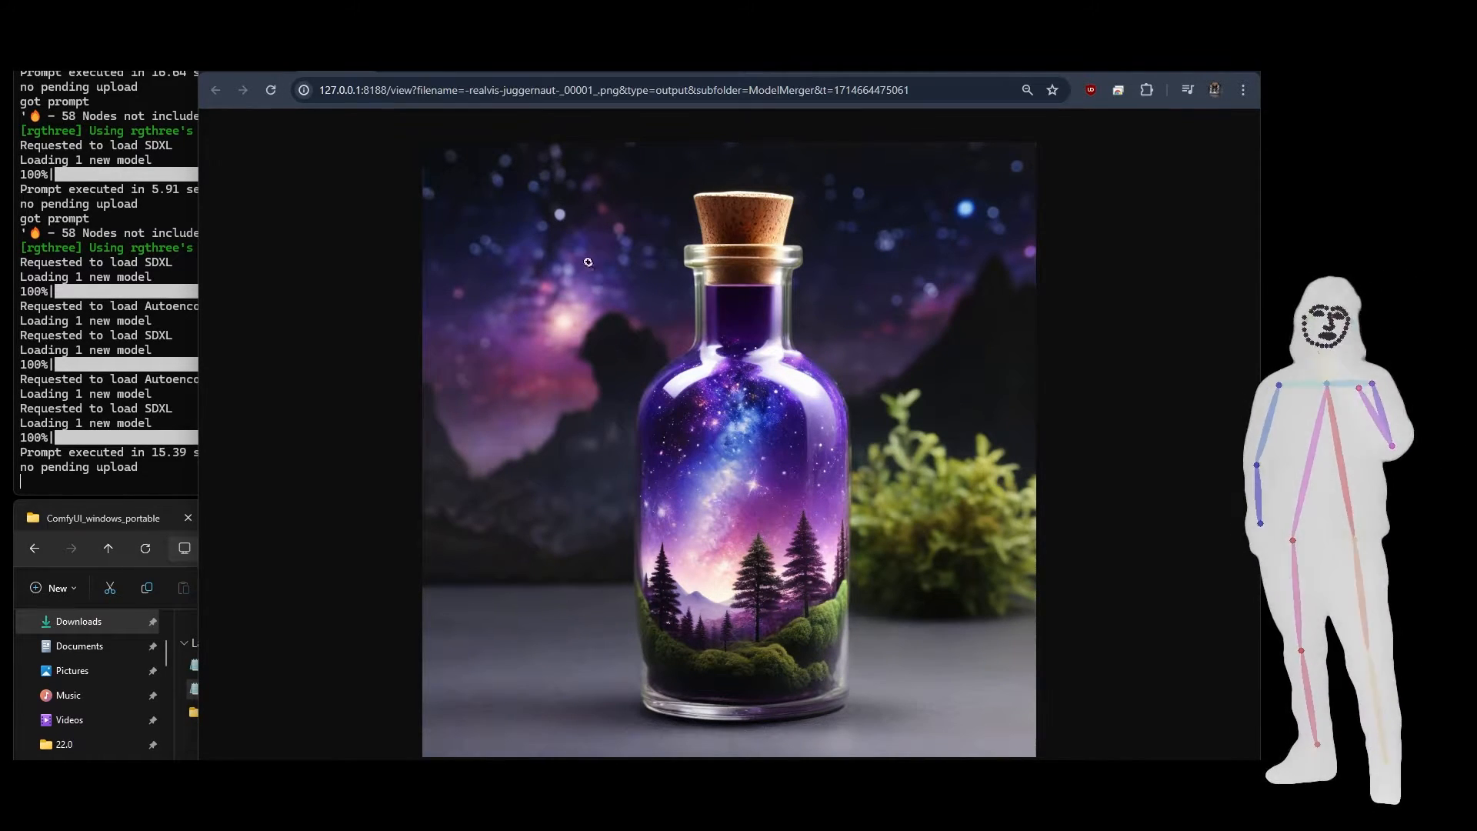
left_click(350, 72)
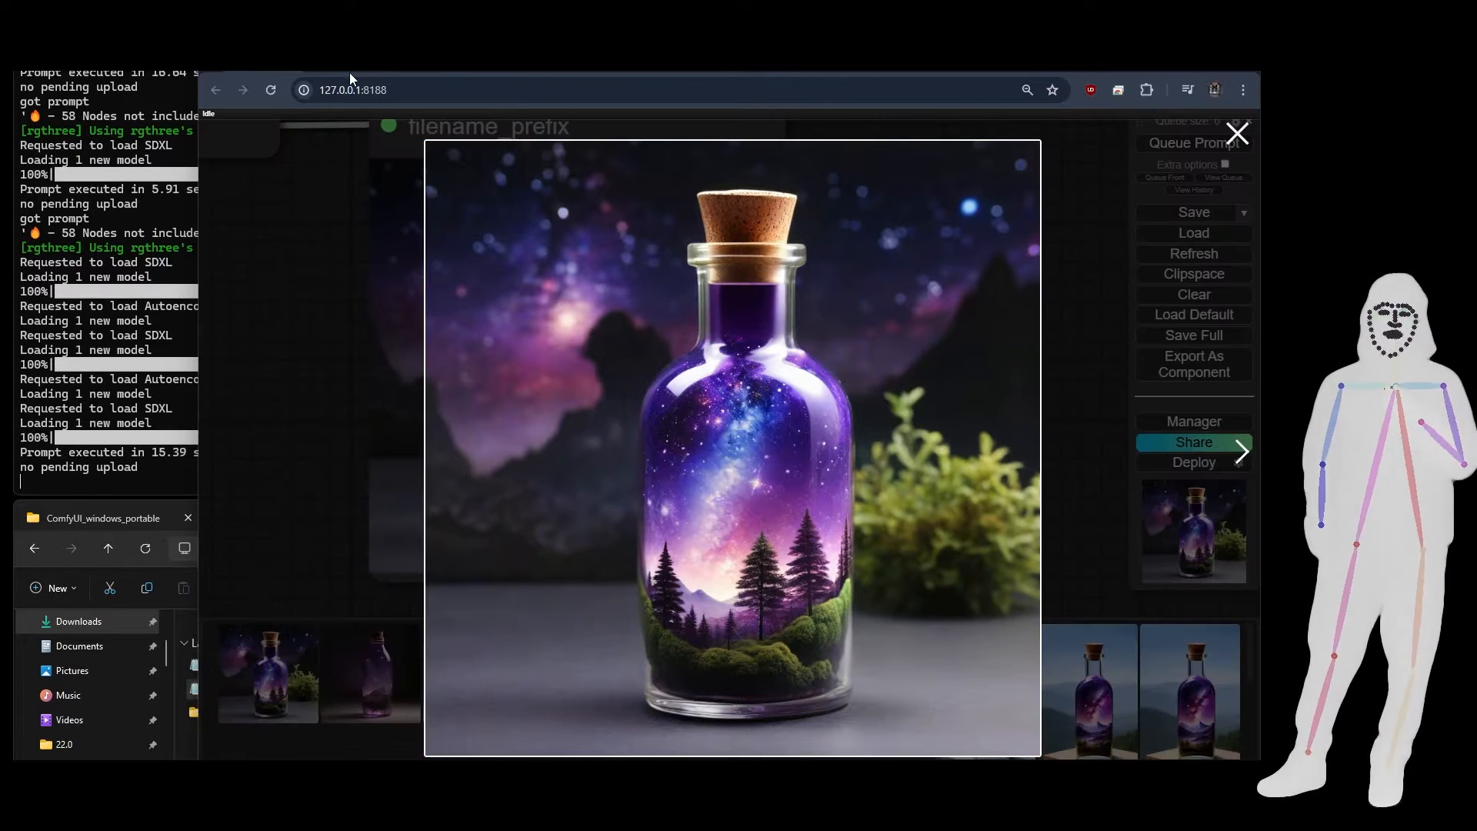
Switch to the BlockMergeExplained page and read the classic merge, block merge and Merge Block slider sections
left_click(333, 71)
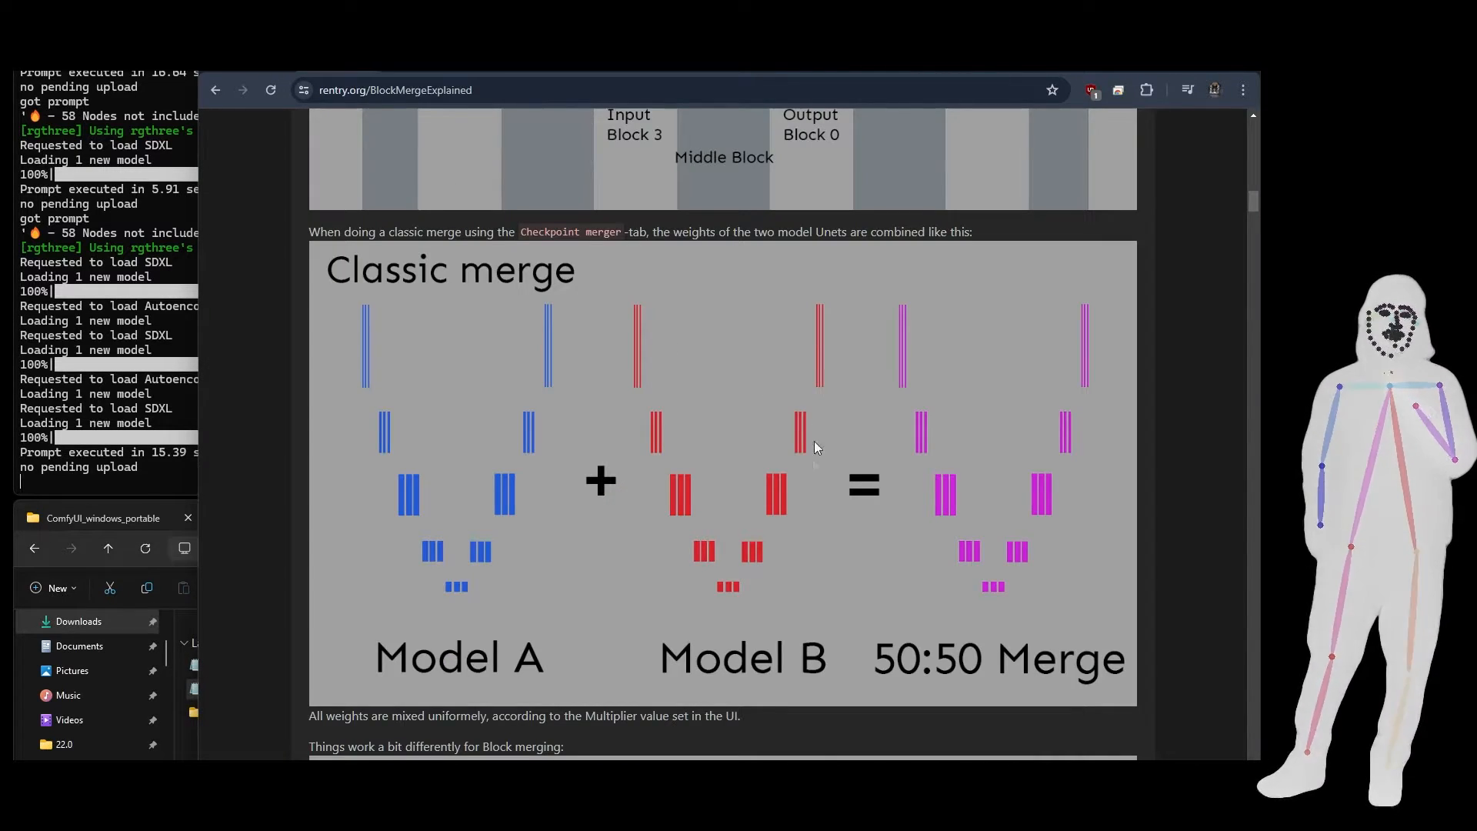
scroll(949, 483, "down", 2)
scroll(949, 483, "down", 5)
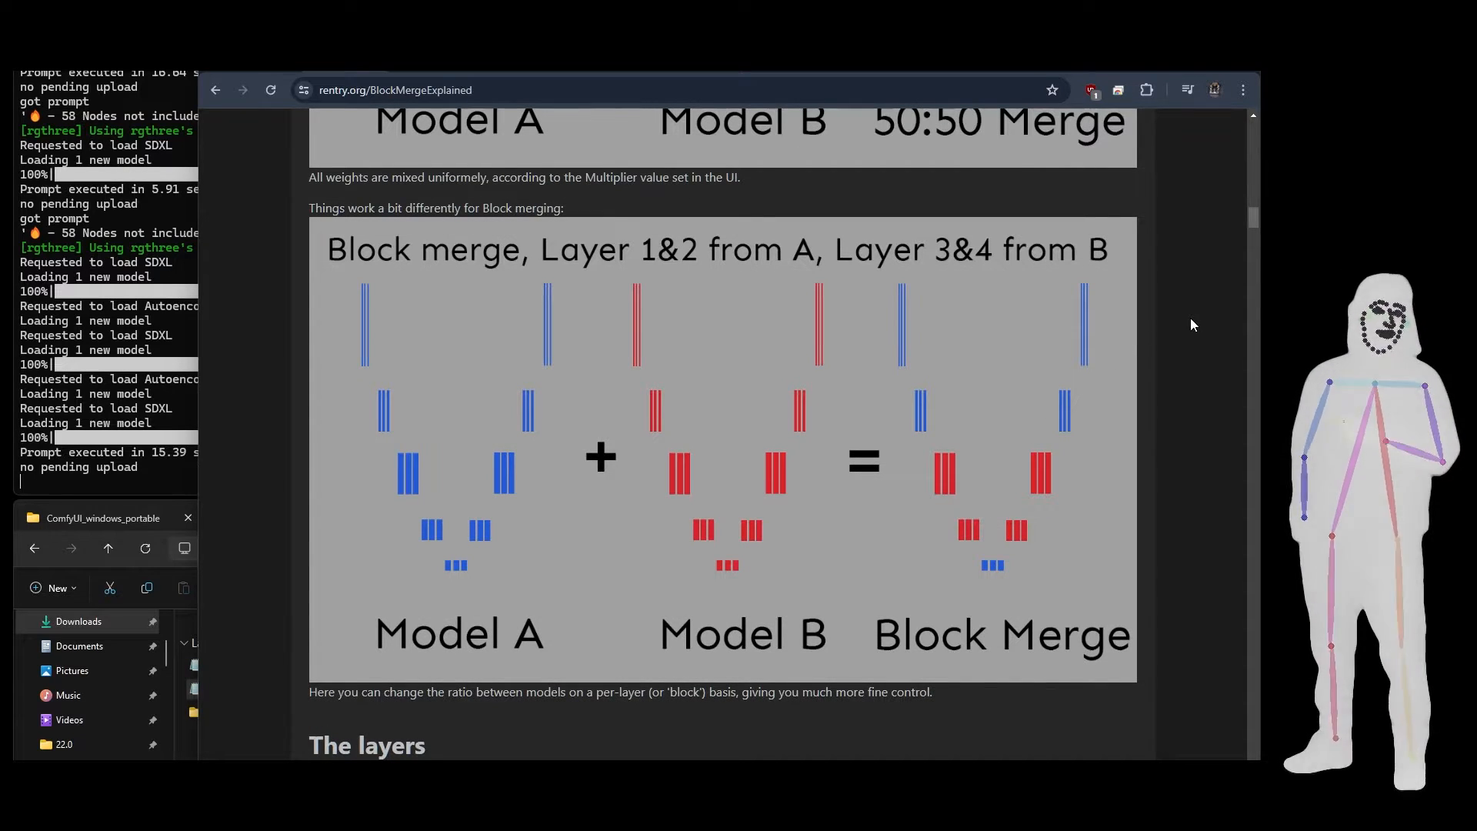
left_click_drag(1253, 224, 1254, 224)
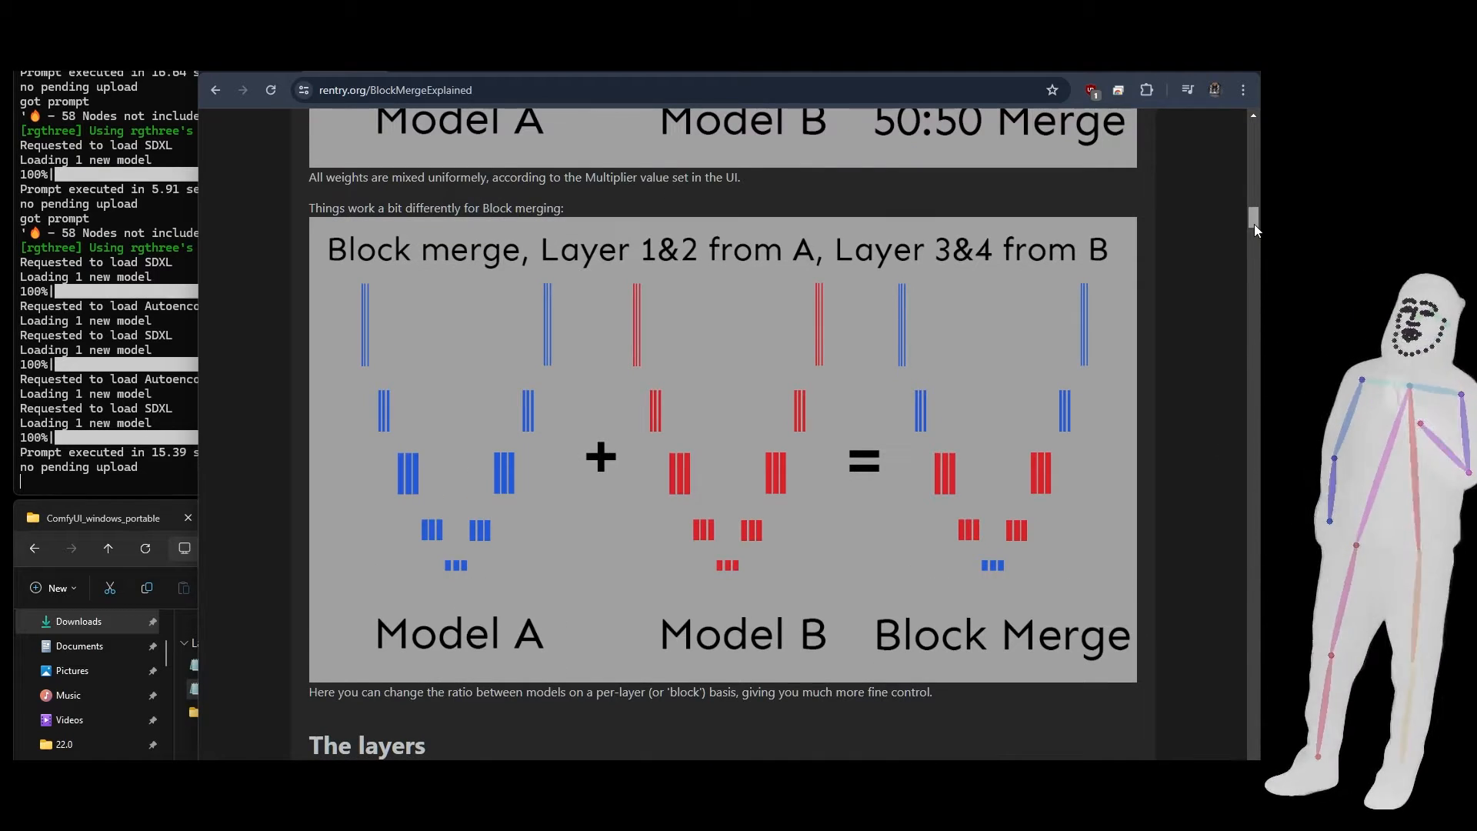
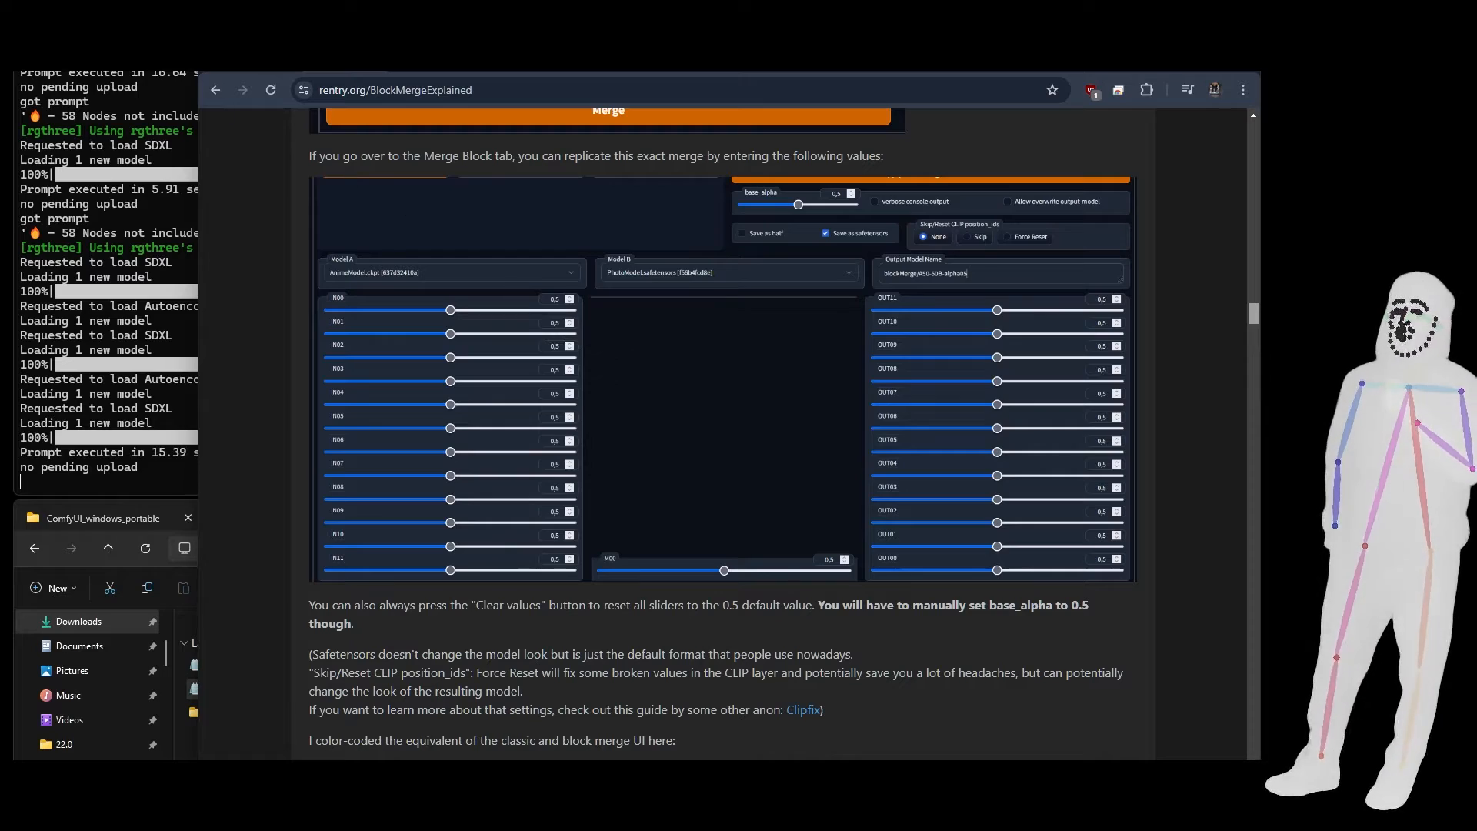
Return to the ComfyUI workflow, close the enlarged image and inspect the ModelMergeSDXL node's block values
left_click(253, 60)
left_click(288, 317)
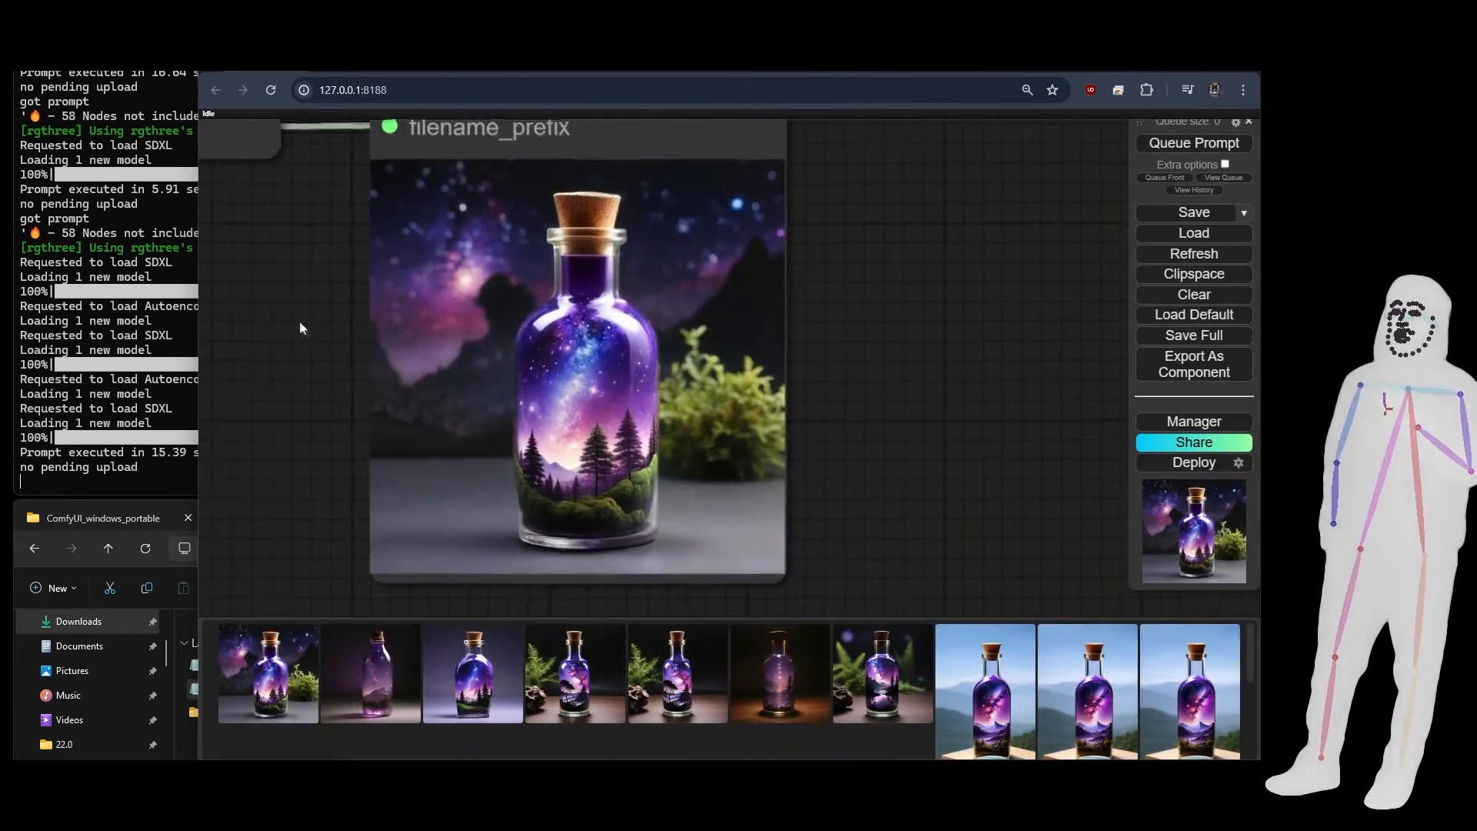
left_click_drag(297, 320, 906, 560)
scroll(907, 554, "down", 5)
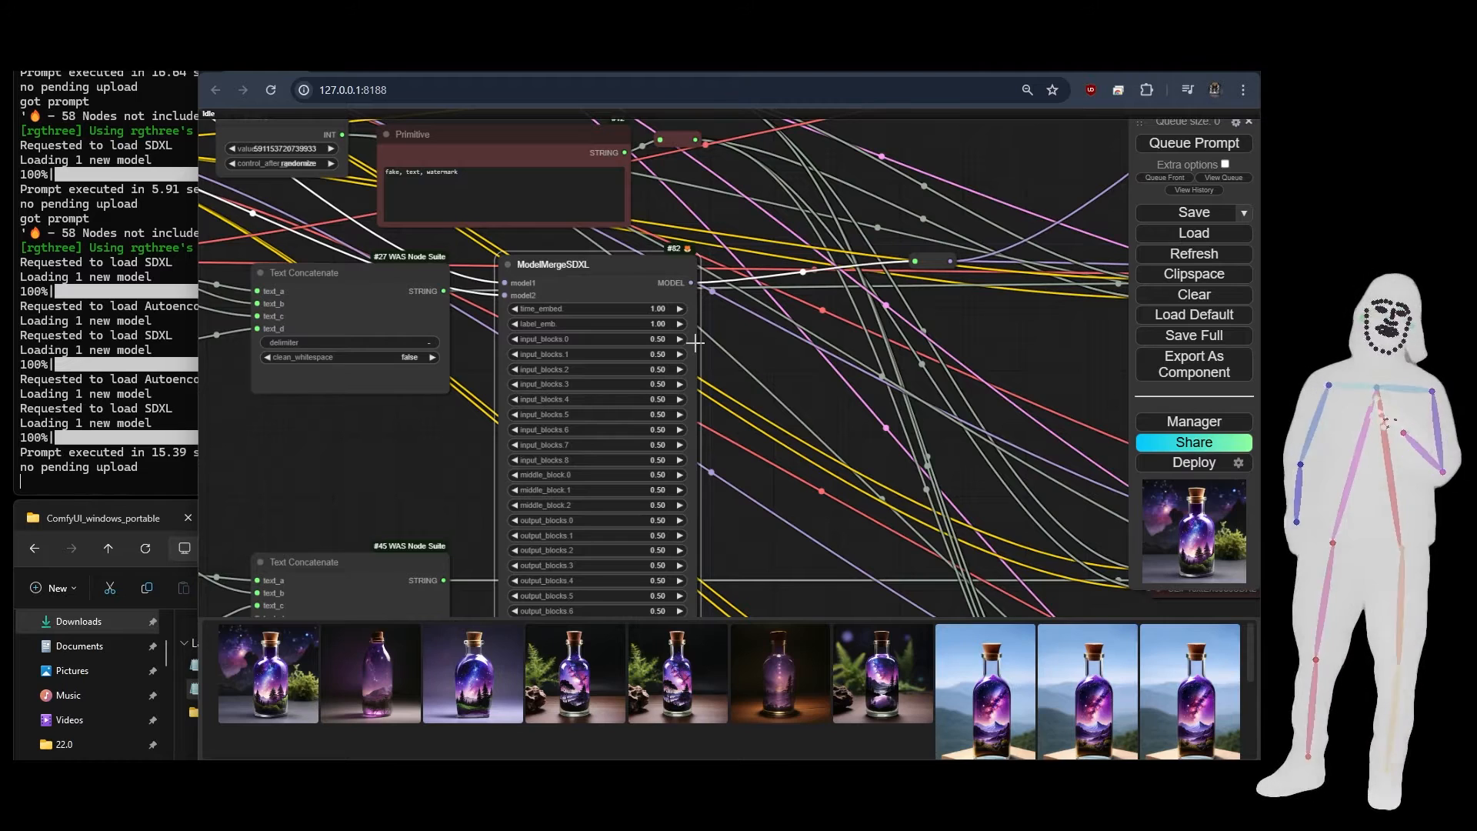
left_click_drag(763, 507, 754, 408)
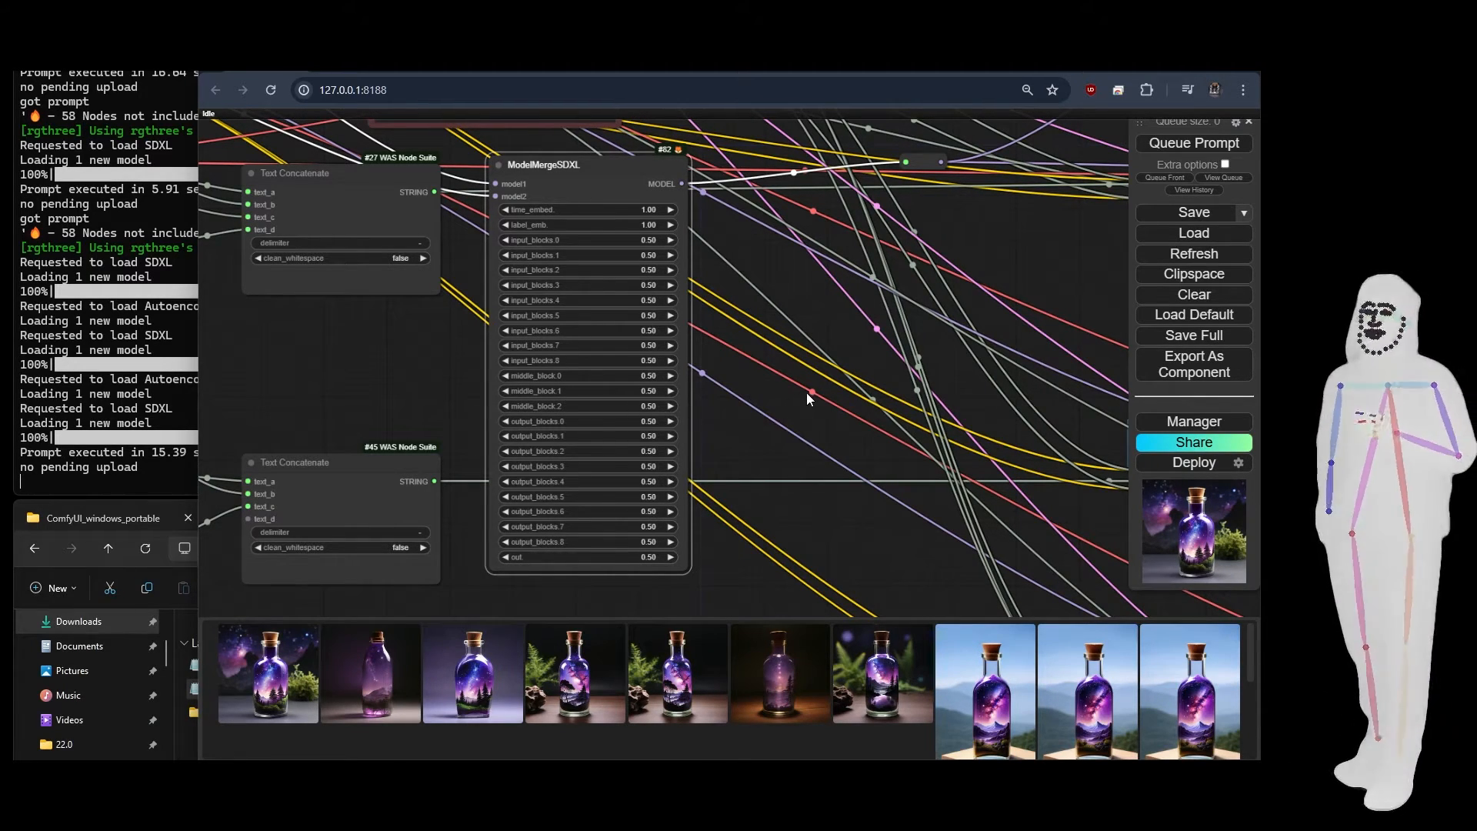
scroll(806, 393, "up", 1)
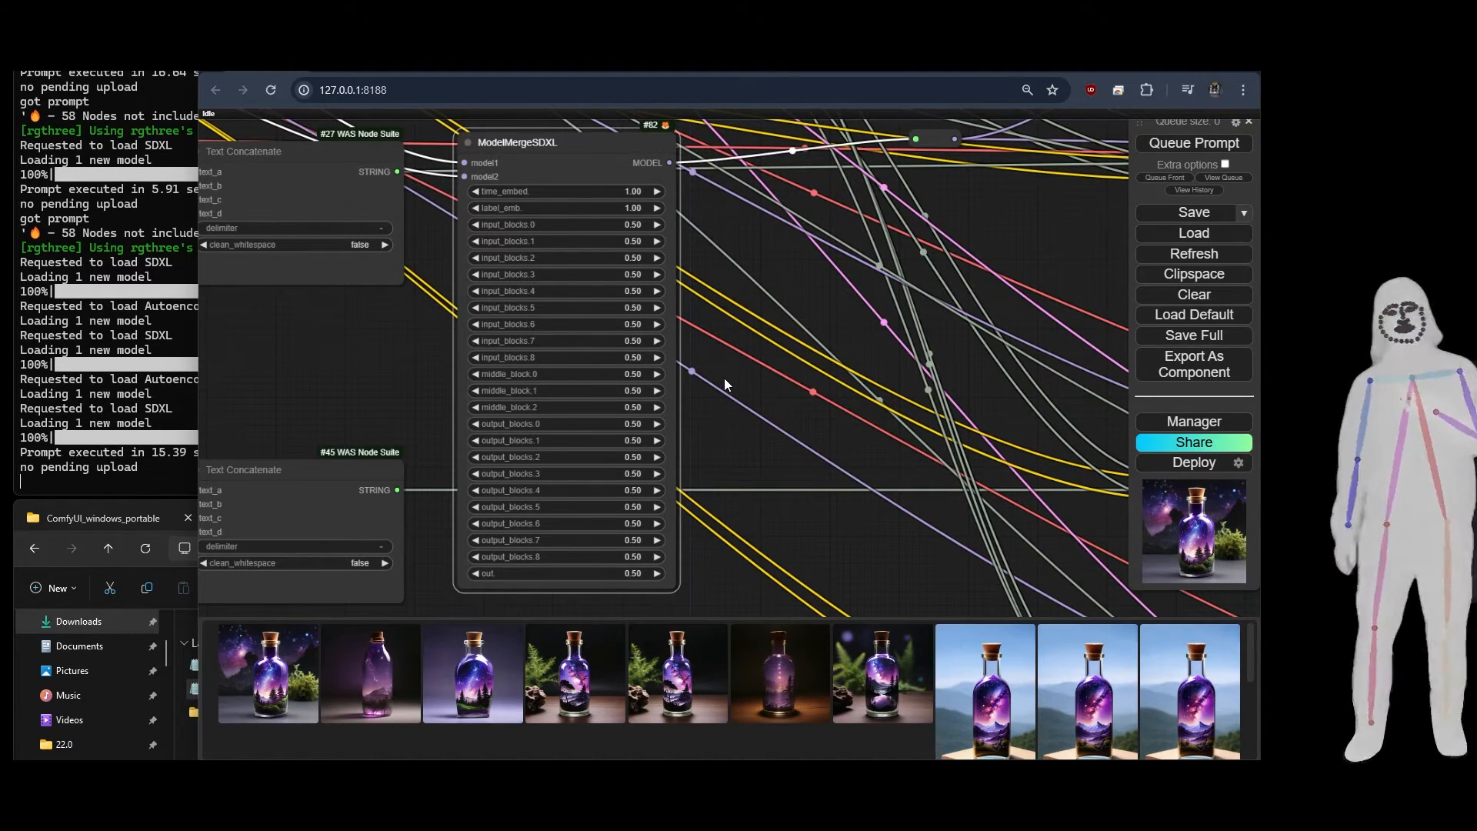
scroll(725, 383, "down", 6)
scroll(725, 383, "up", 6)
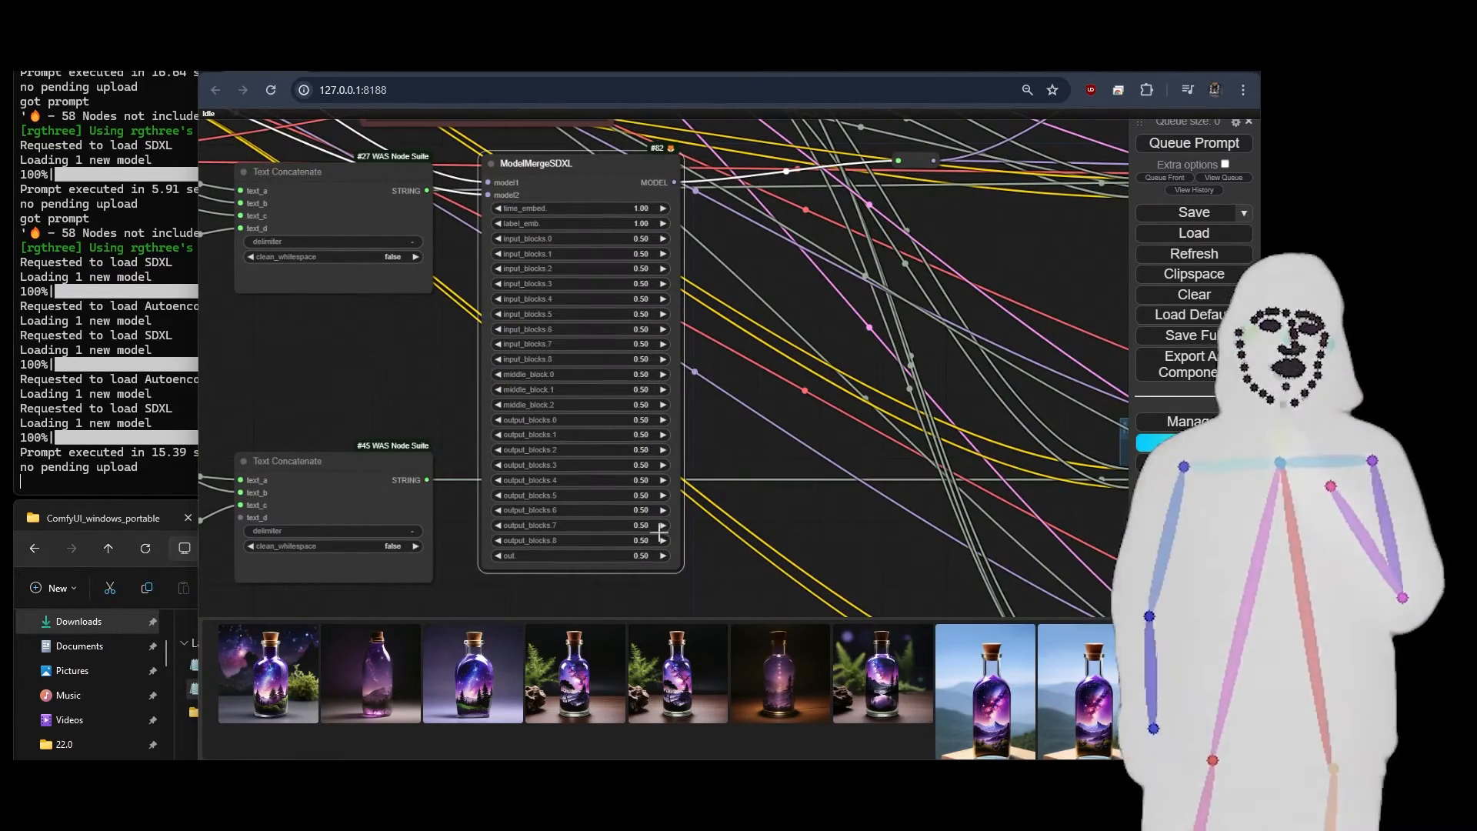
Select the RealVisXL and then the Juggernaut Load Checkpoint node to trace which connections each model feeds
left_click_drag(318, 367, 592, 520)
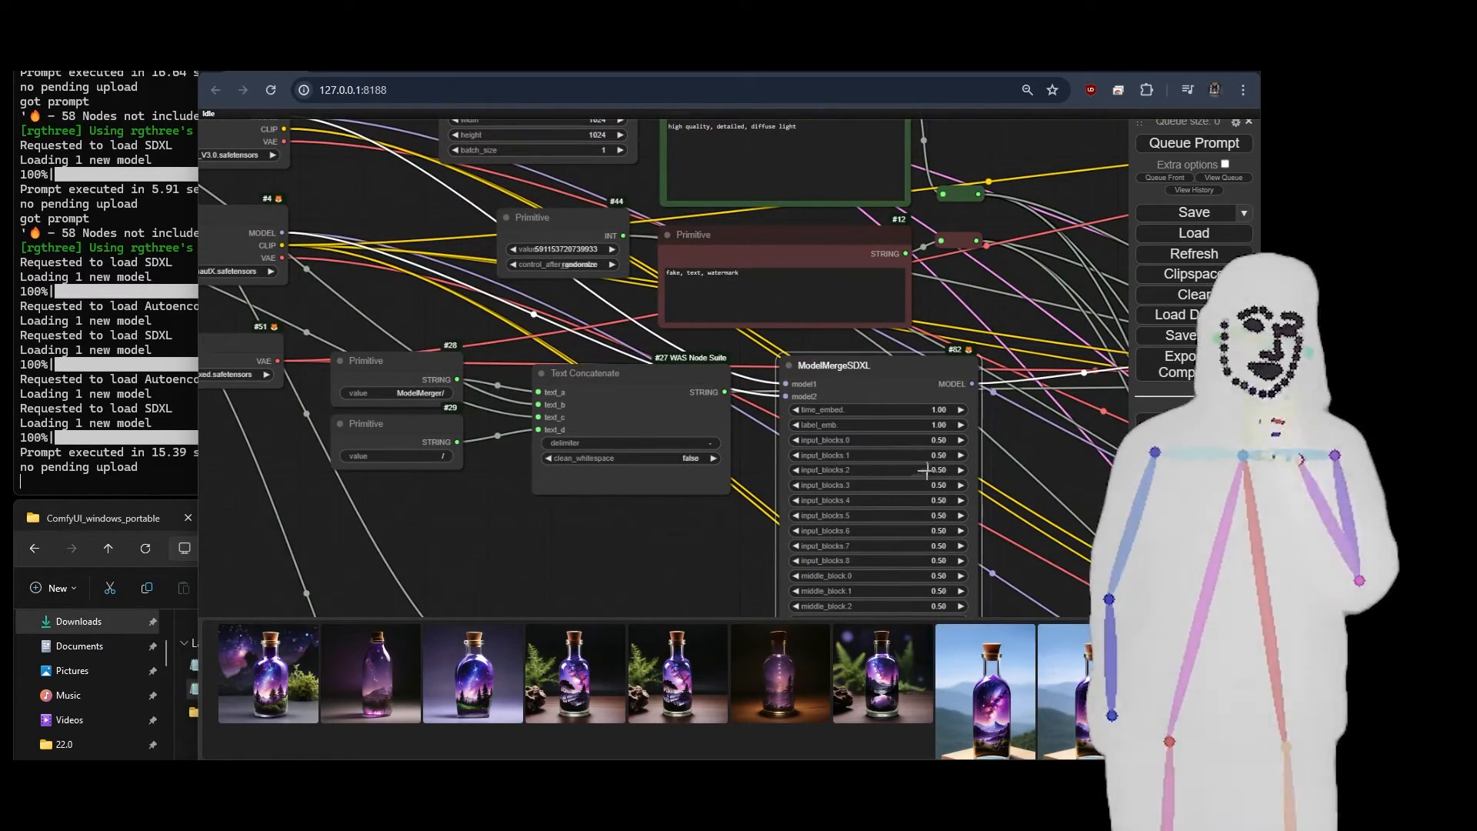
left_click_drag(380, 264, 551, 363)
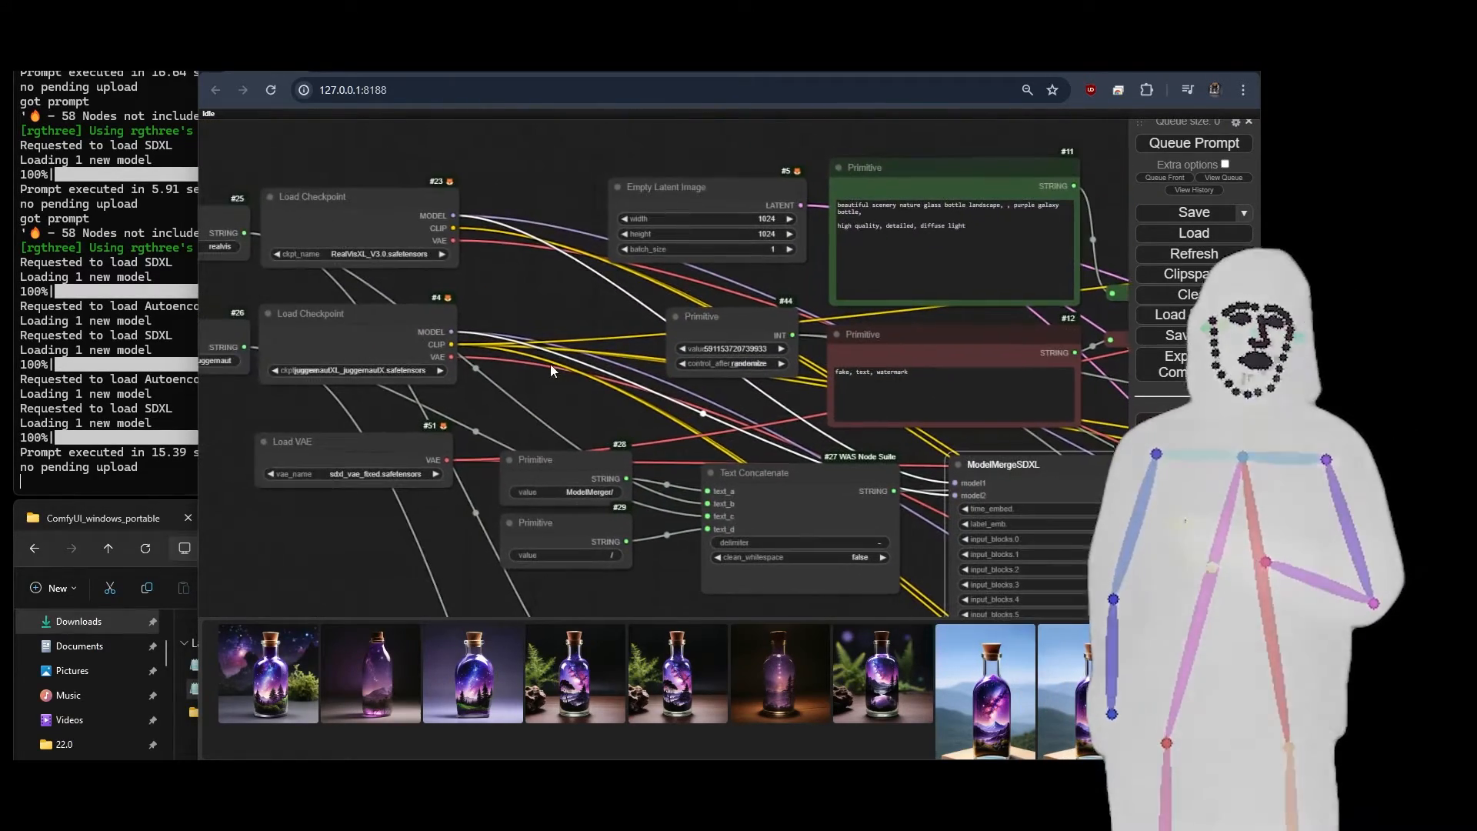
left_click(382, 233)
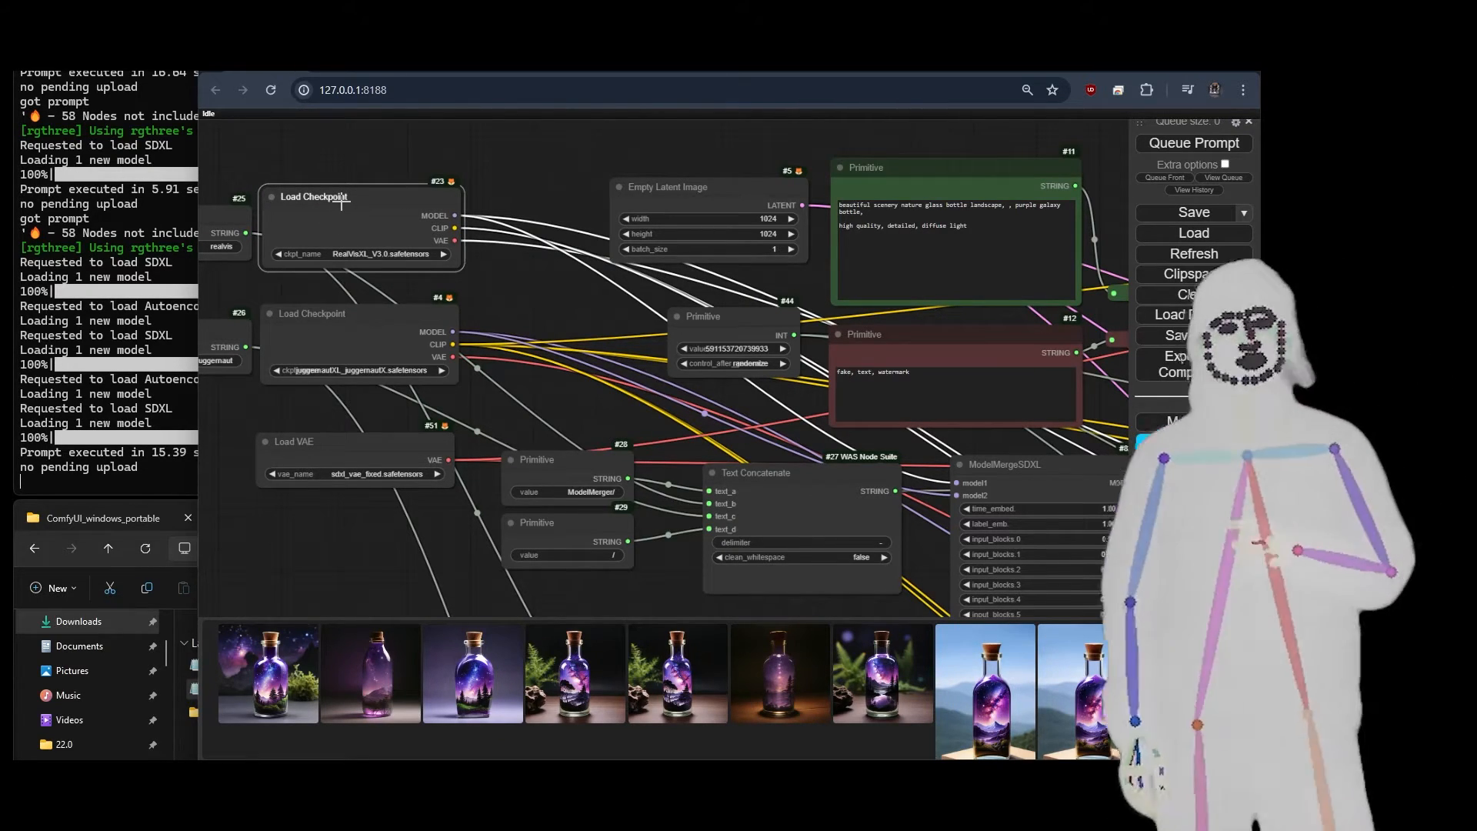
left_click(369, 348)
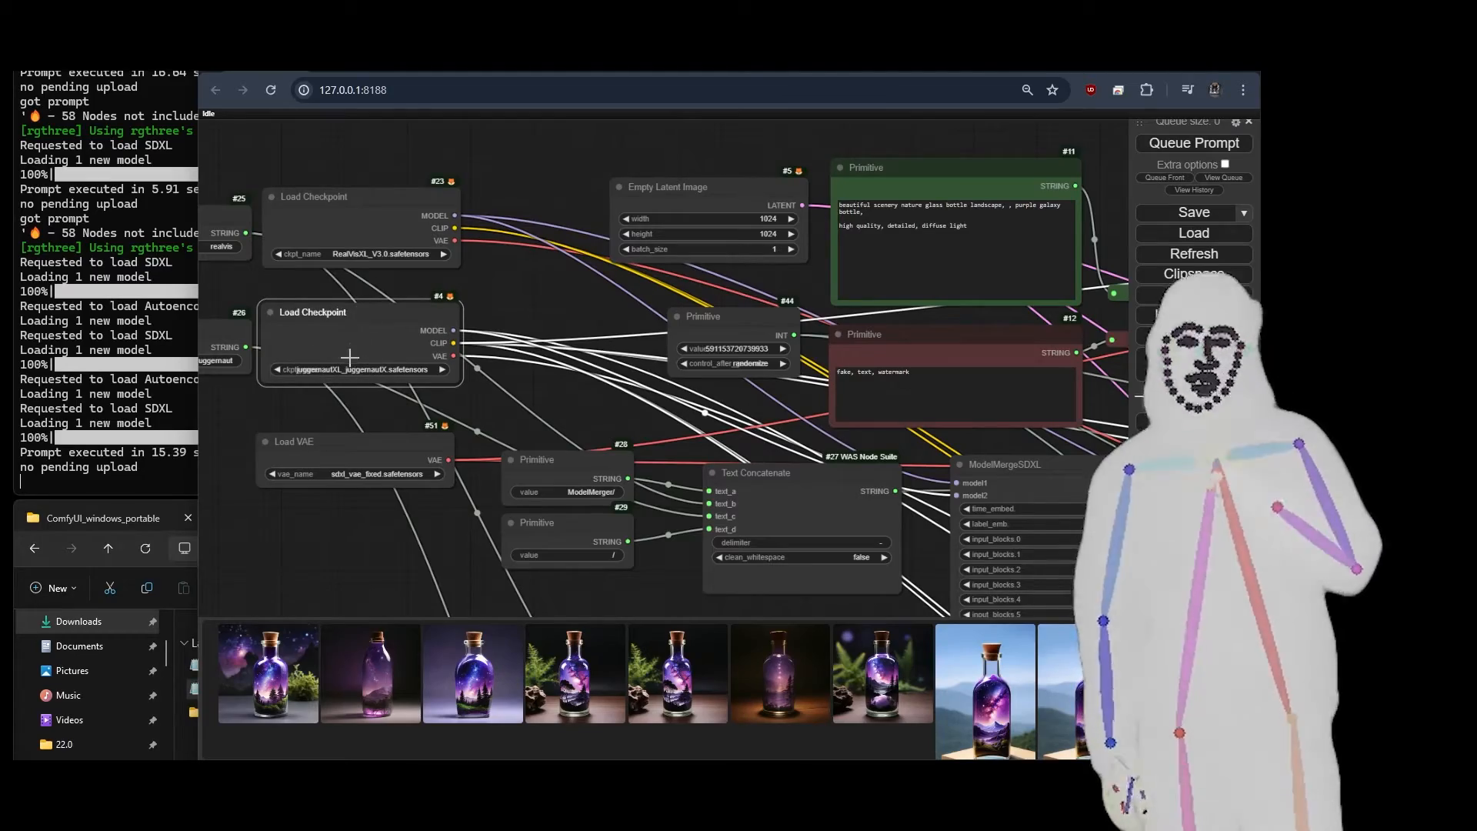
Examine the ModelMergeSDXL node's input, middle and output blocks and the sampling branches beyond it
left_click_drag(647, 408, 414, 252)
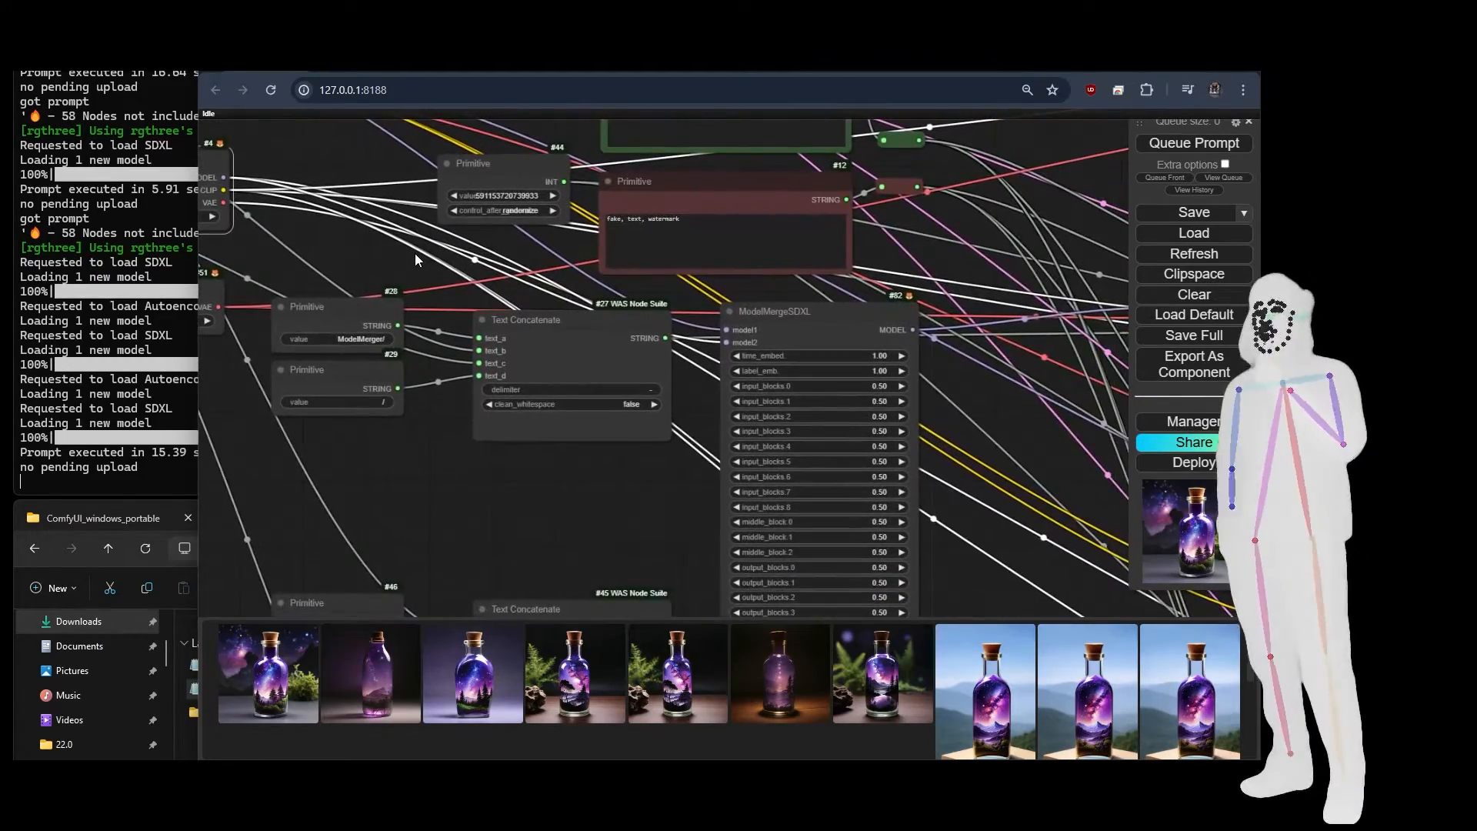
scroll(414, 253, "up", 3)
scroll(414, 253, "down", 2)
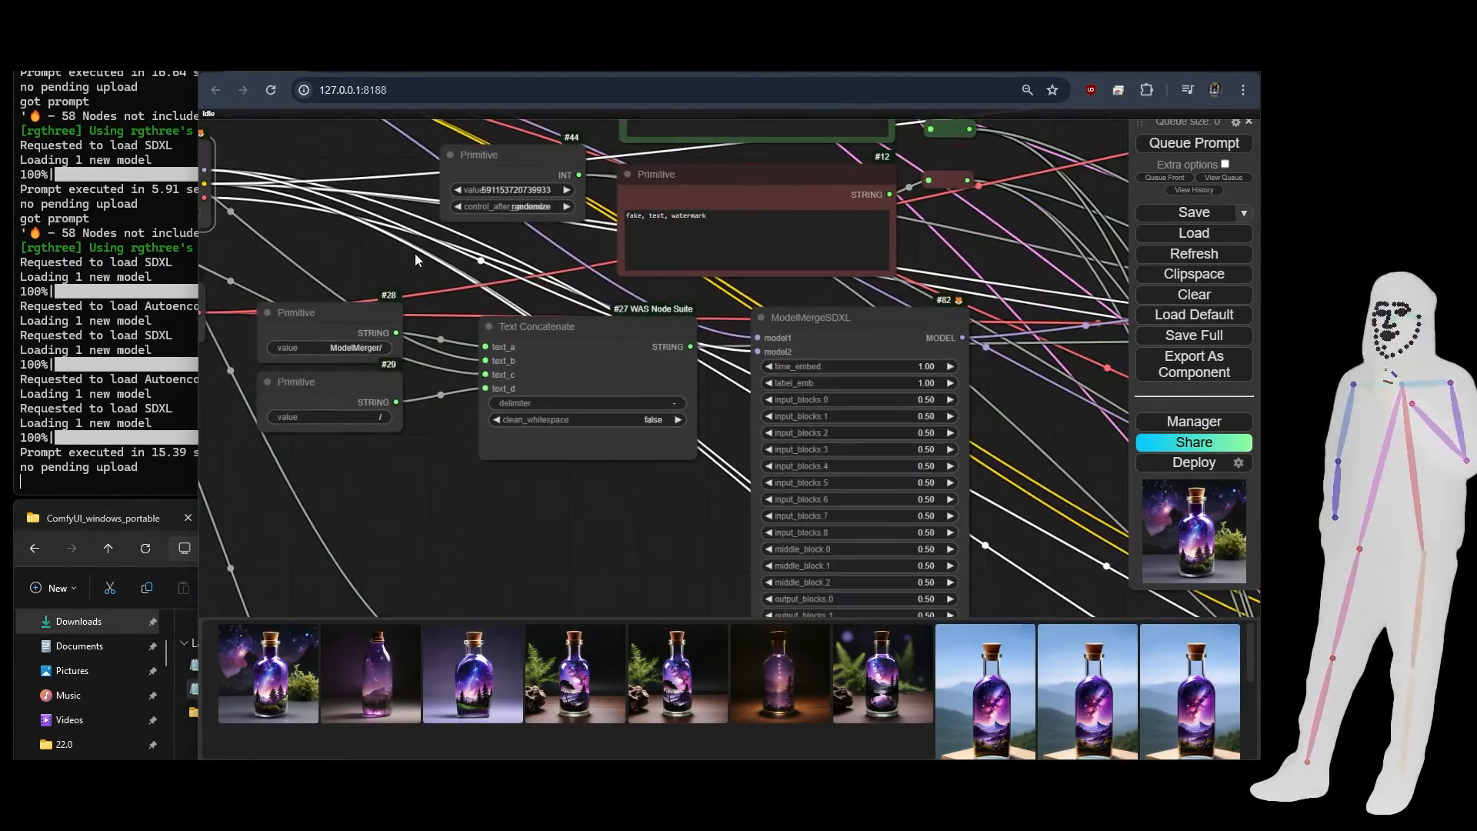
left_click_drag(963, 402, 699, 226)
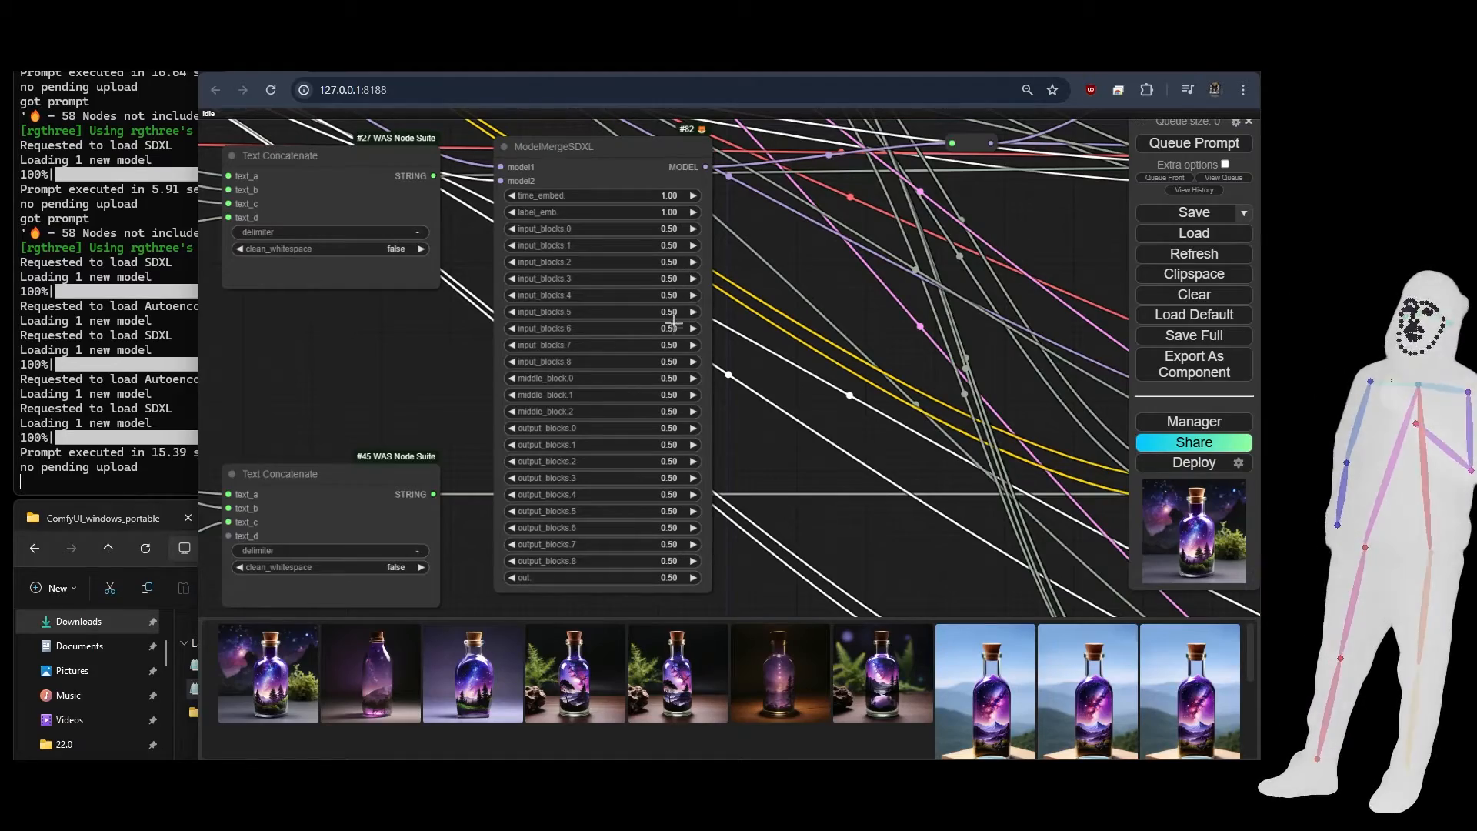
scroll(357, 334, "up", 6)
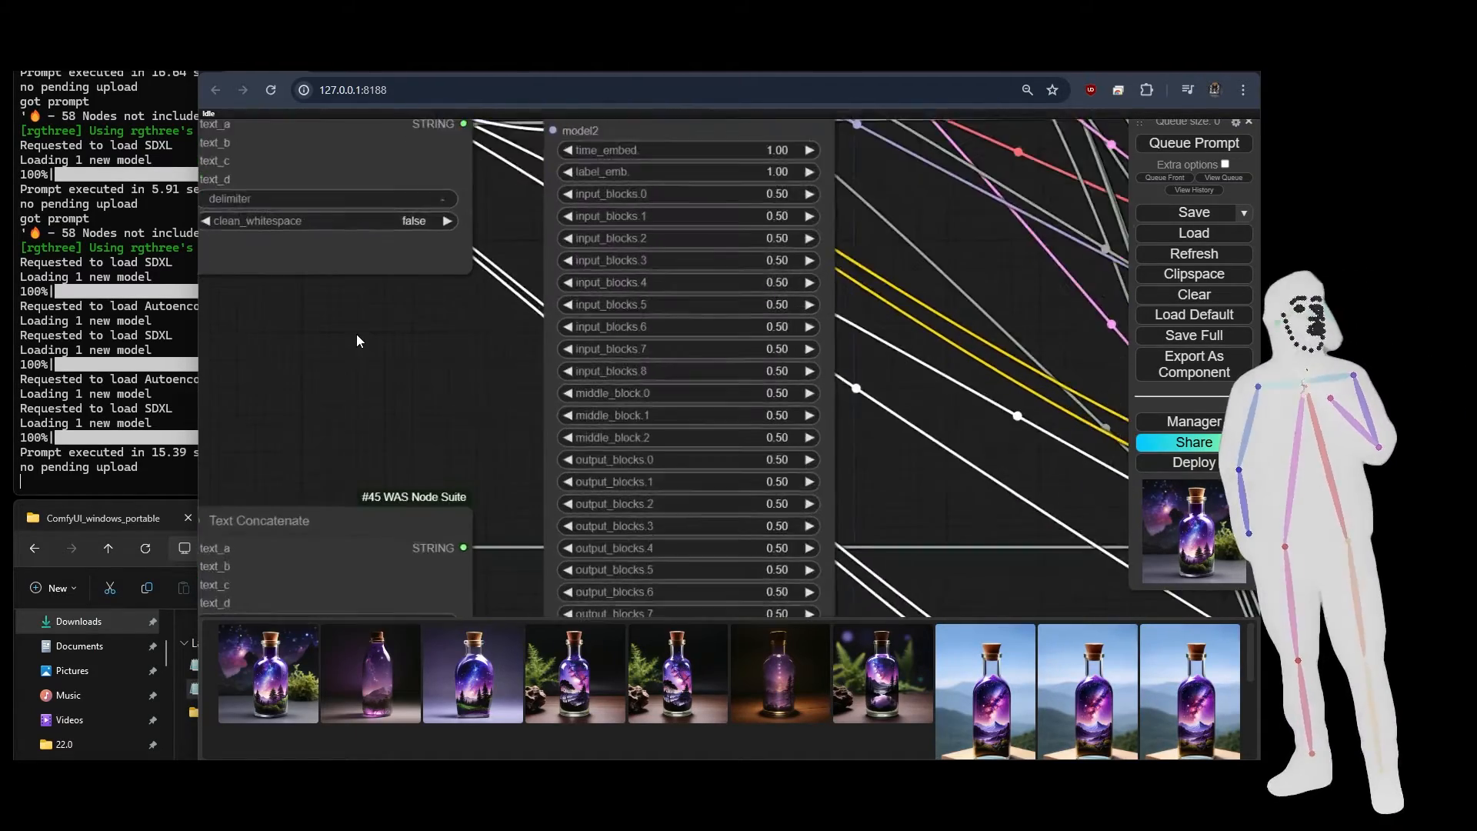
scroll(357, 334, "down", 6)
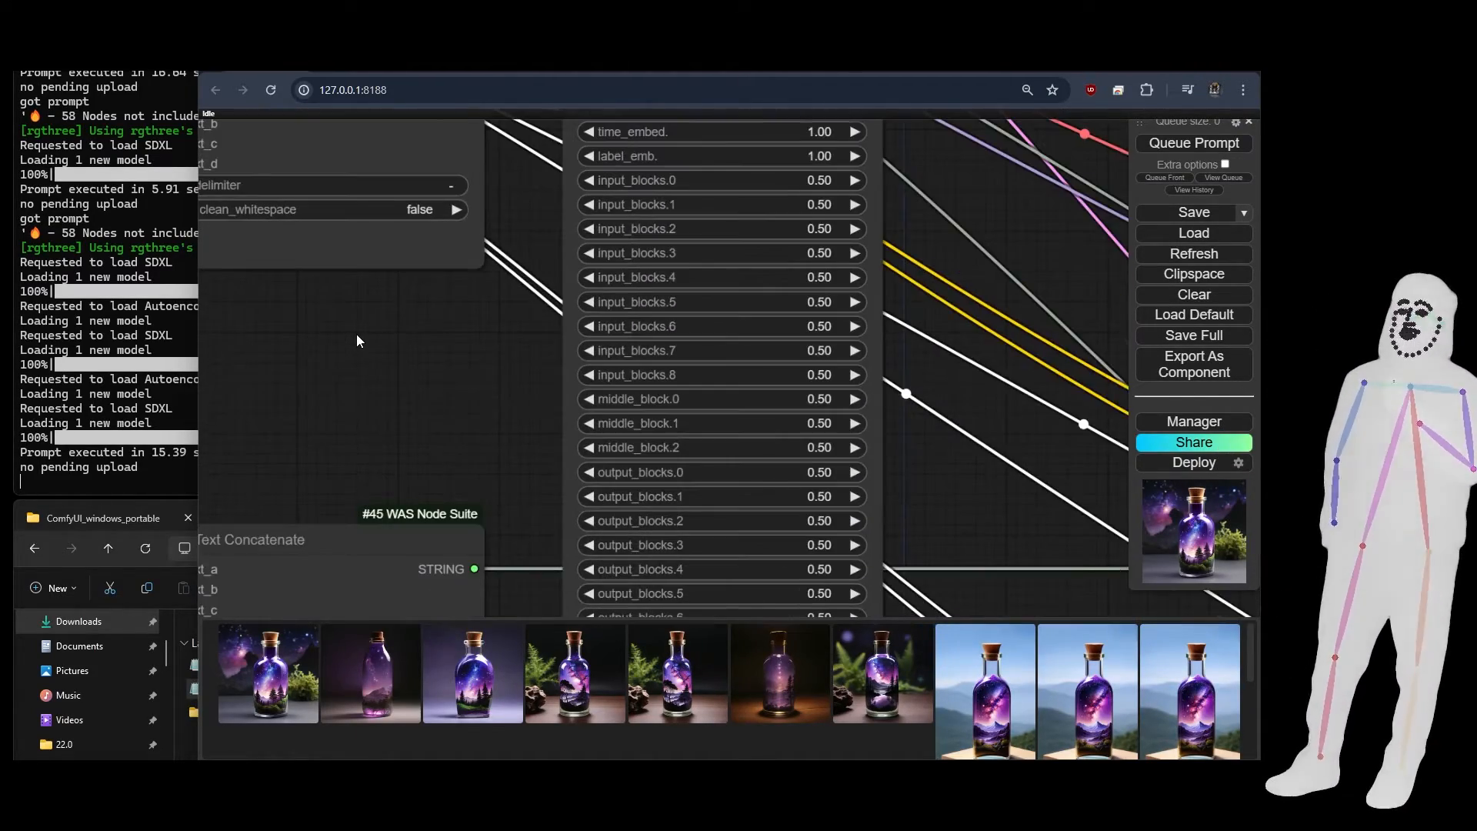
scroll(357, 336, "down", 5)
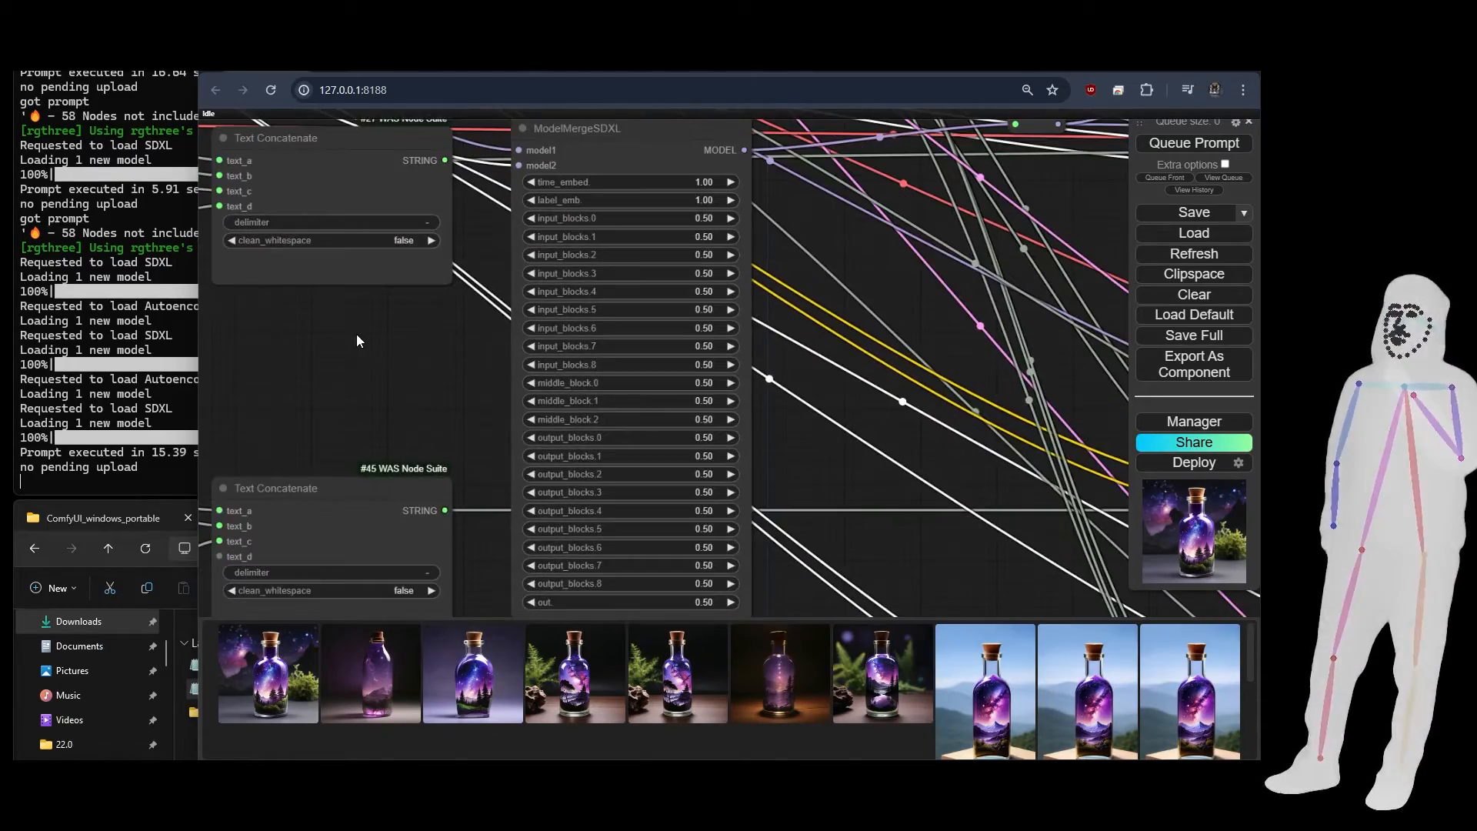
scroll(357, 340, "down", 3)
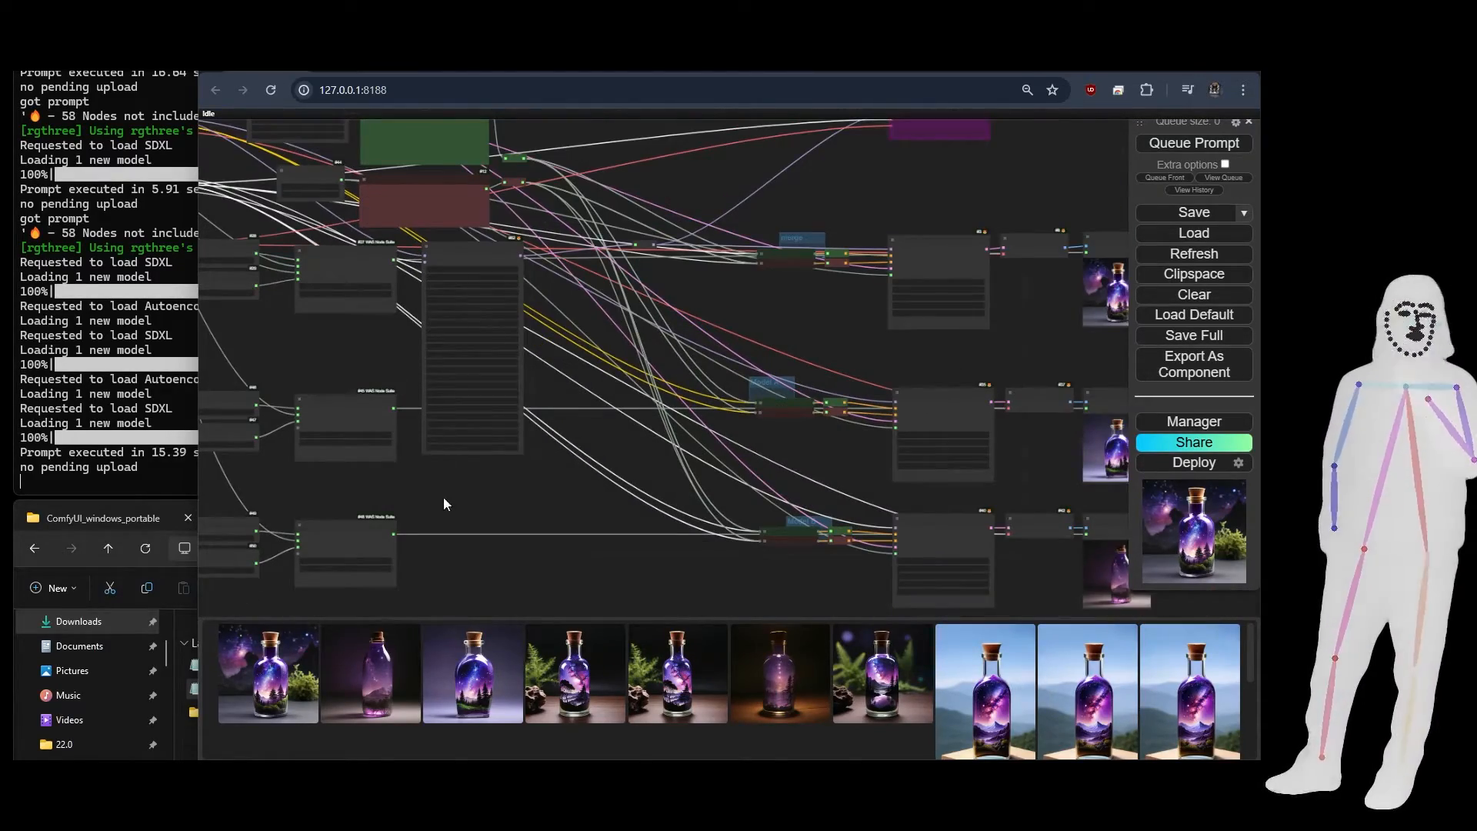
left_click_drag(444, 497, 693, 438)
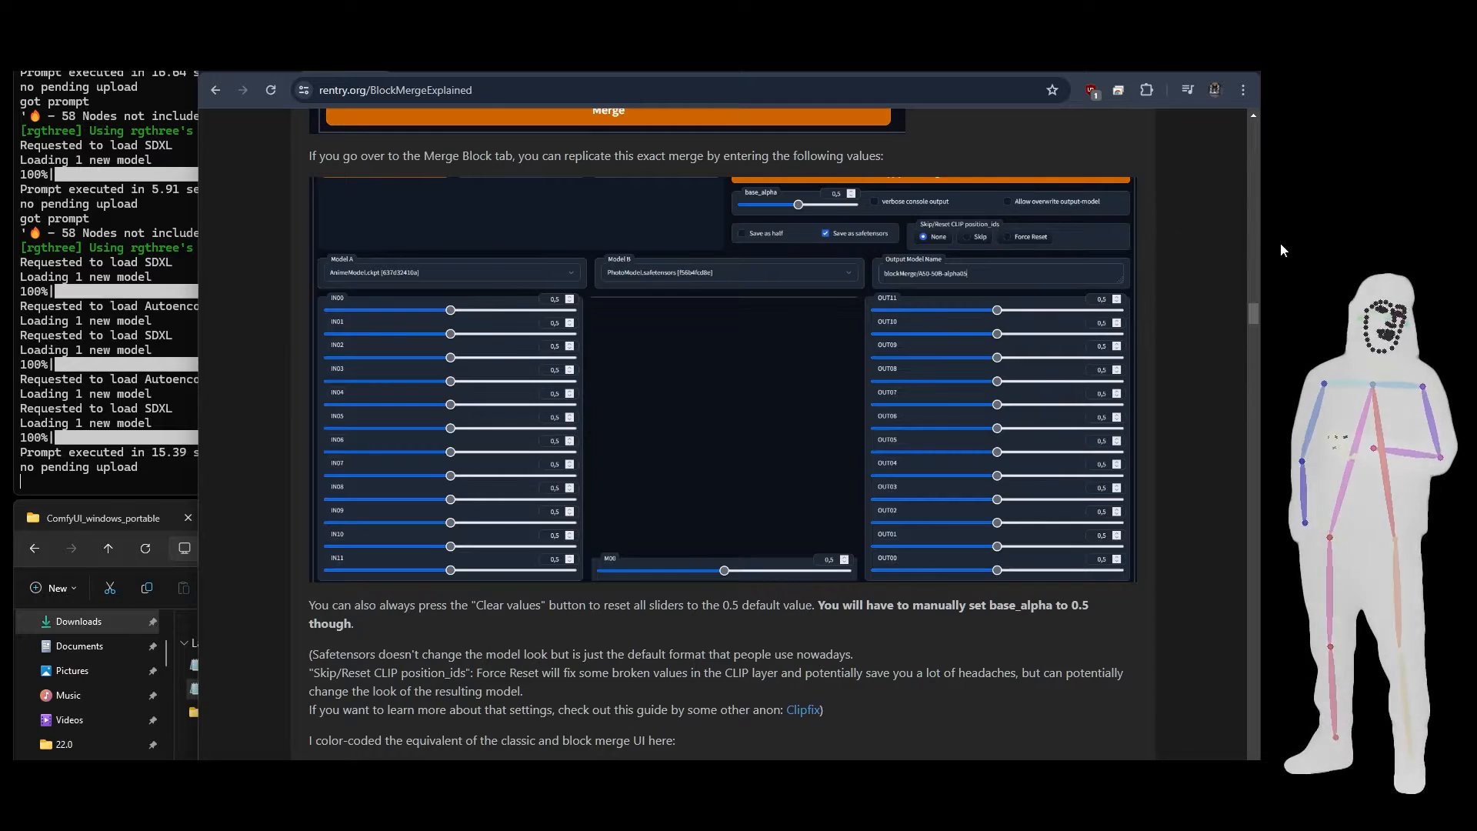
Read BlockMergeExplained's slider order and Classical / Block Merge equivalency sections, and switch to the Merge Block Weight Magic Codex page
left_click_drag(1255, 312, 1252, 349)
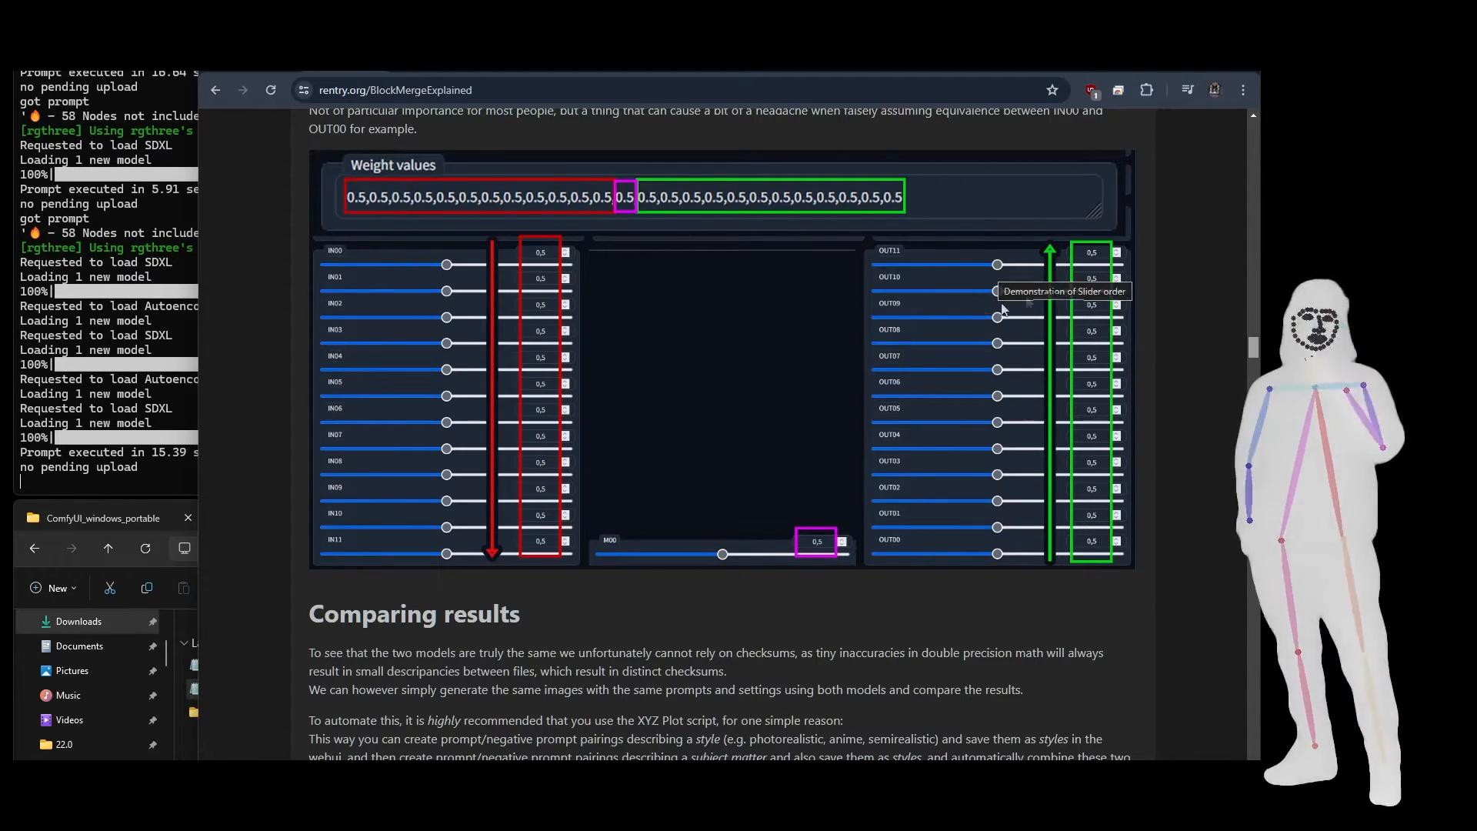
left_click_drag(1253, 346, 1248, 412)
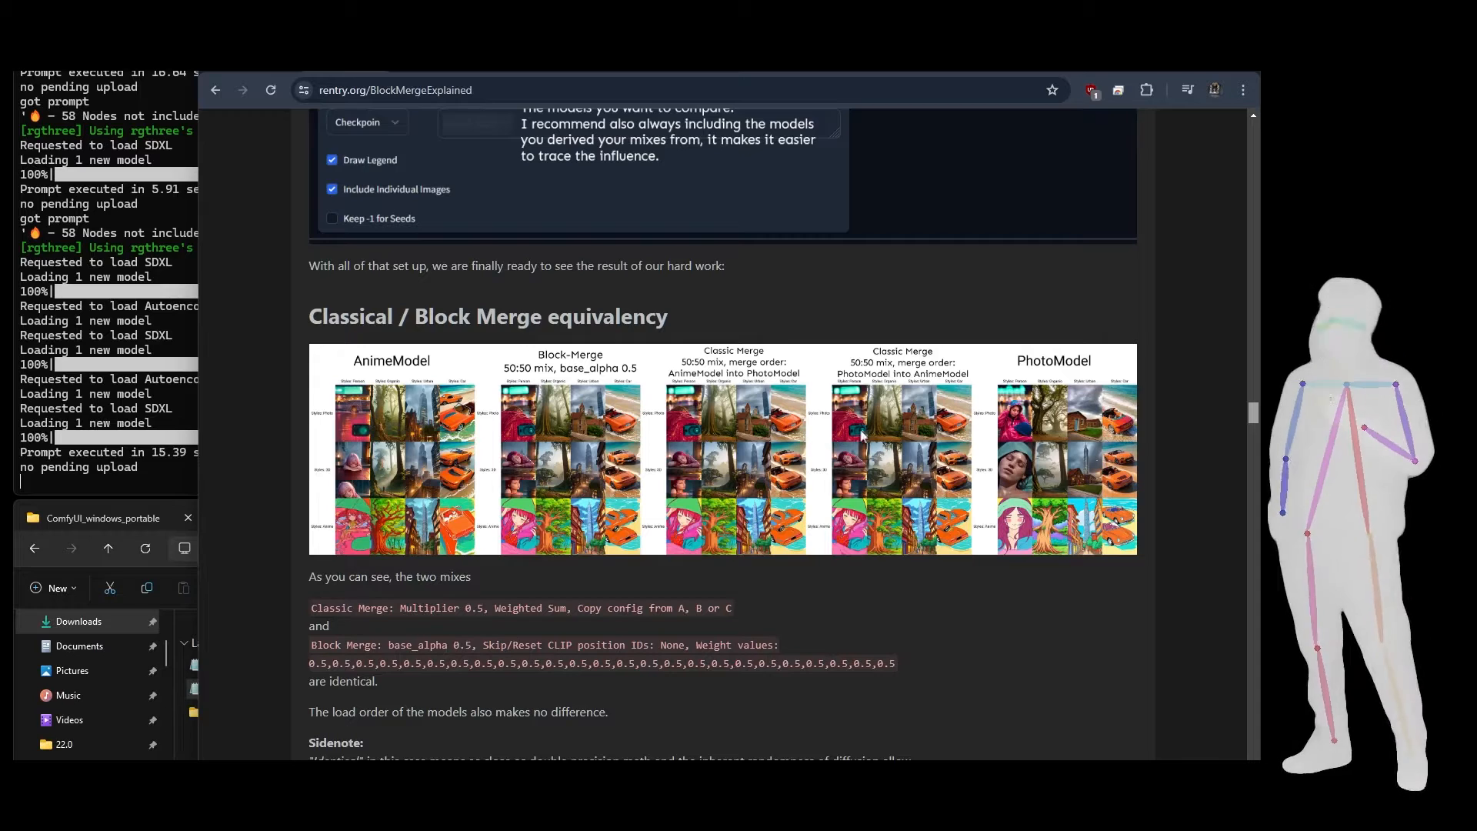
left_click(423, 67)
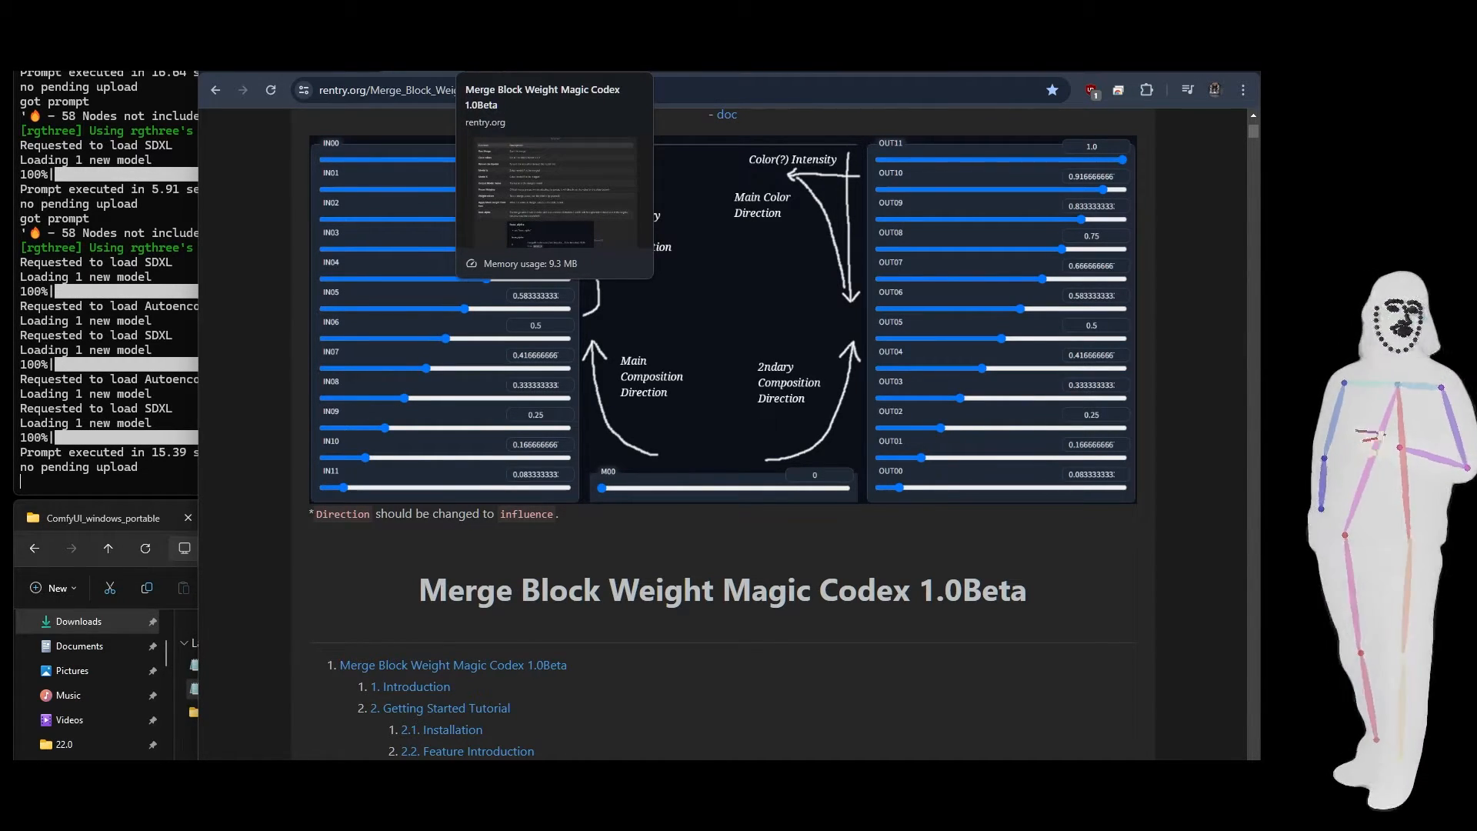
Read the Codex's function and base_alpha tables, the list of block-merge uses and the 3.1 Style Change slider example
left_click(500, 60)
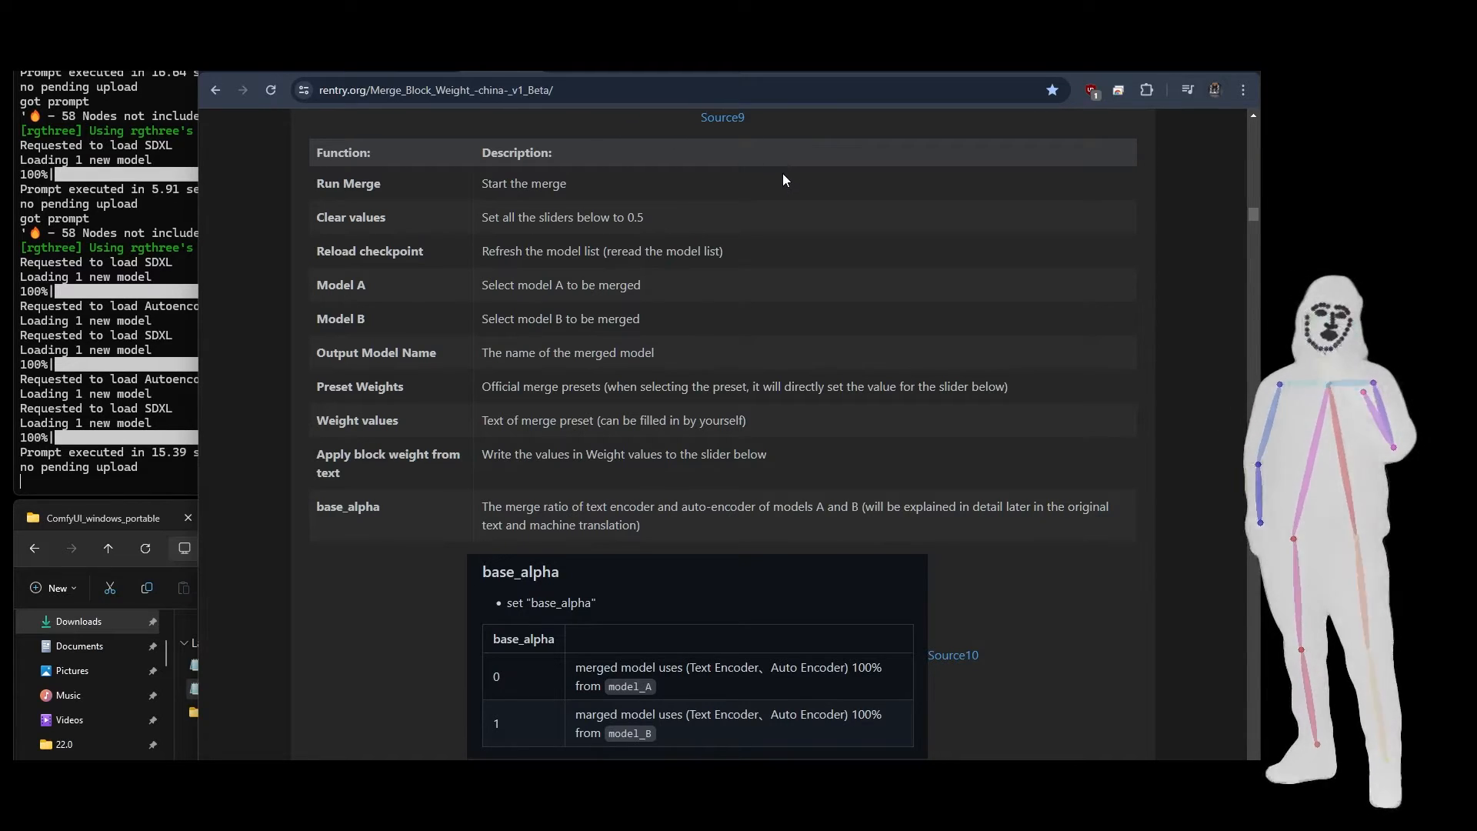
scroll(982, 275, "down", 2)
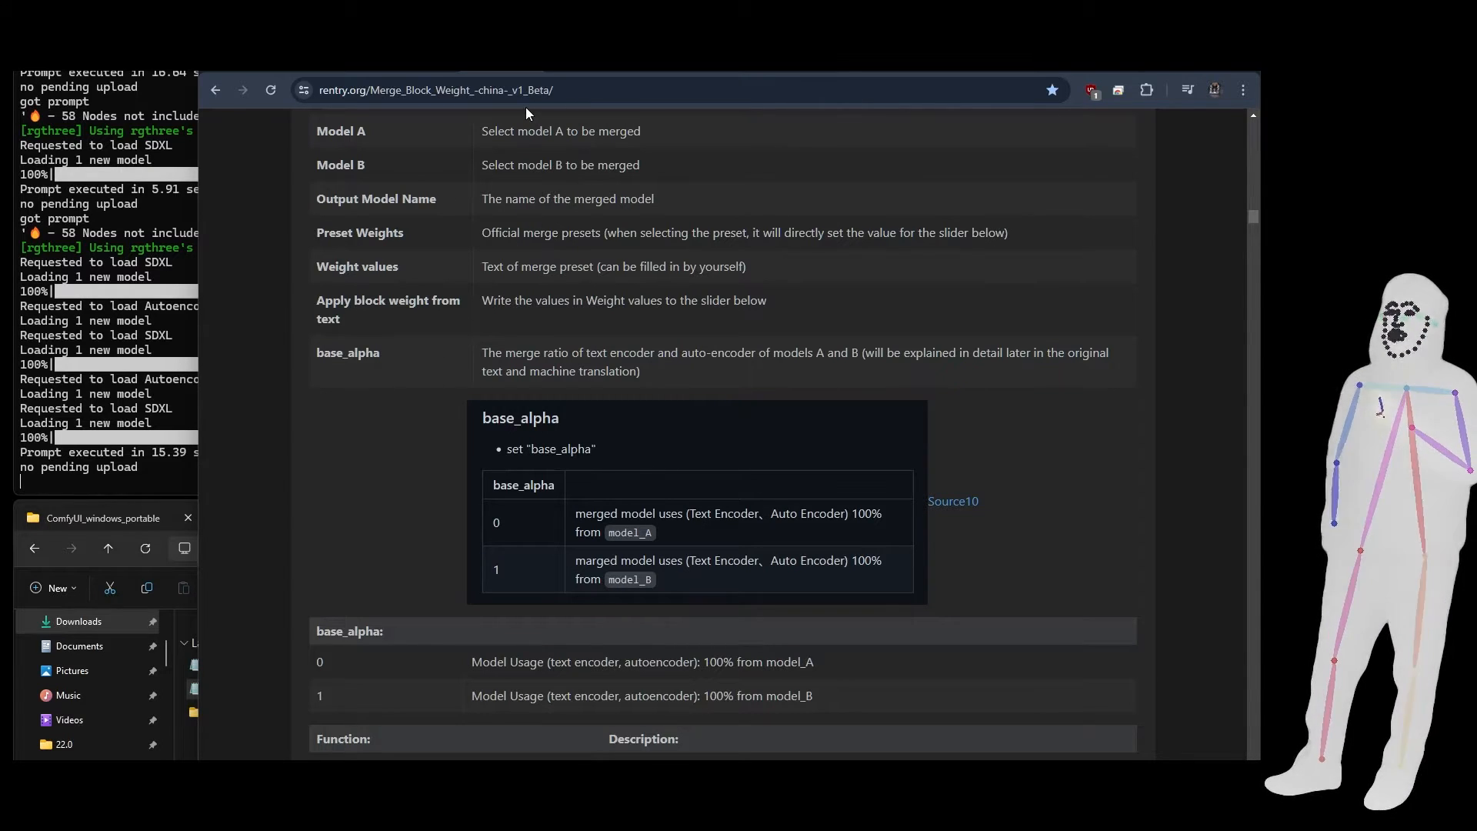
scroll(837, 214, "up", 2)
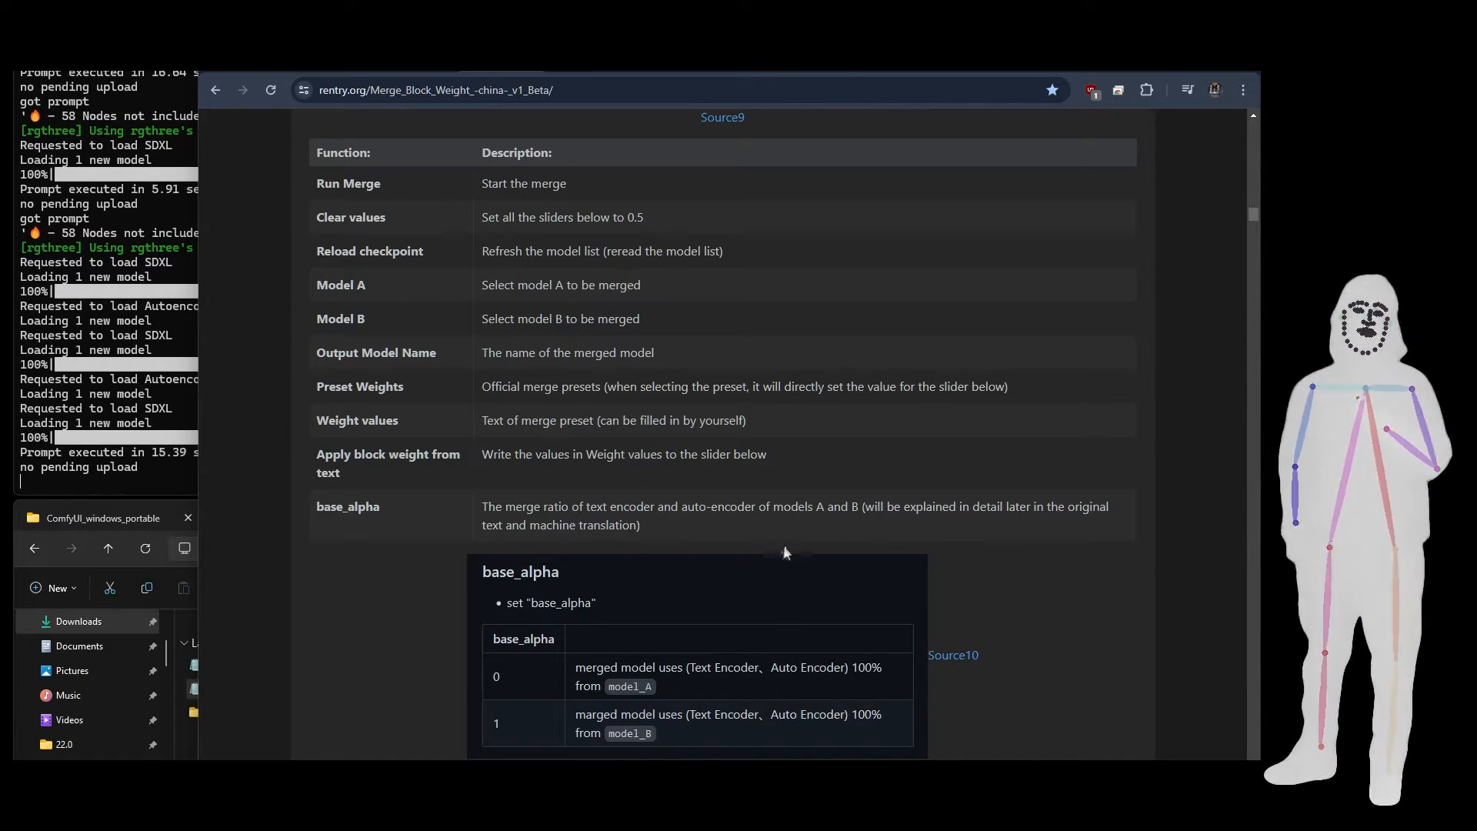
left_click(575, 70)
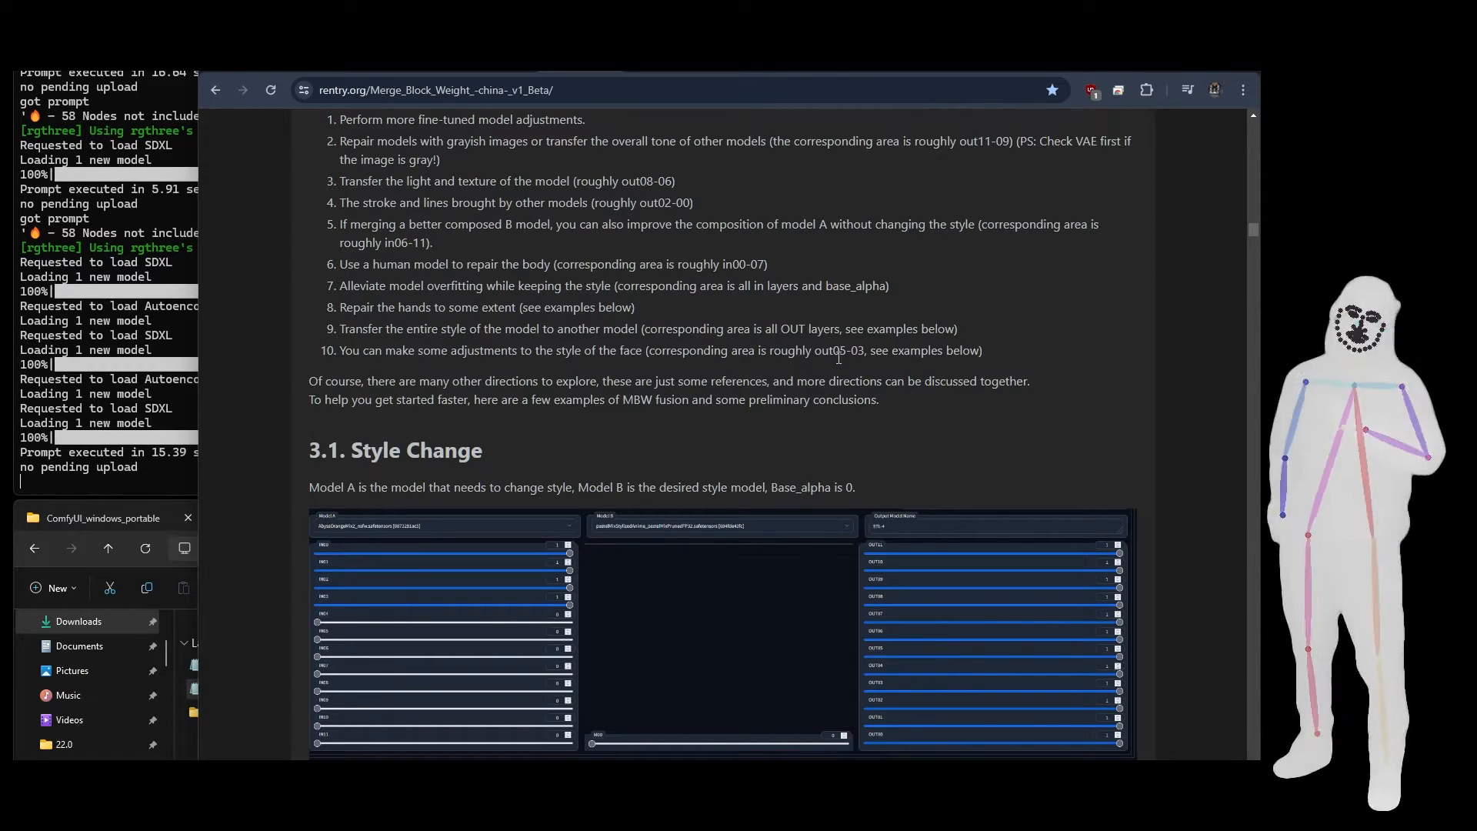
scroll(839, 358, "down", 1)
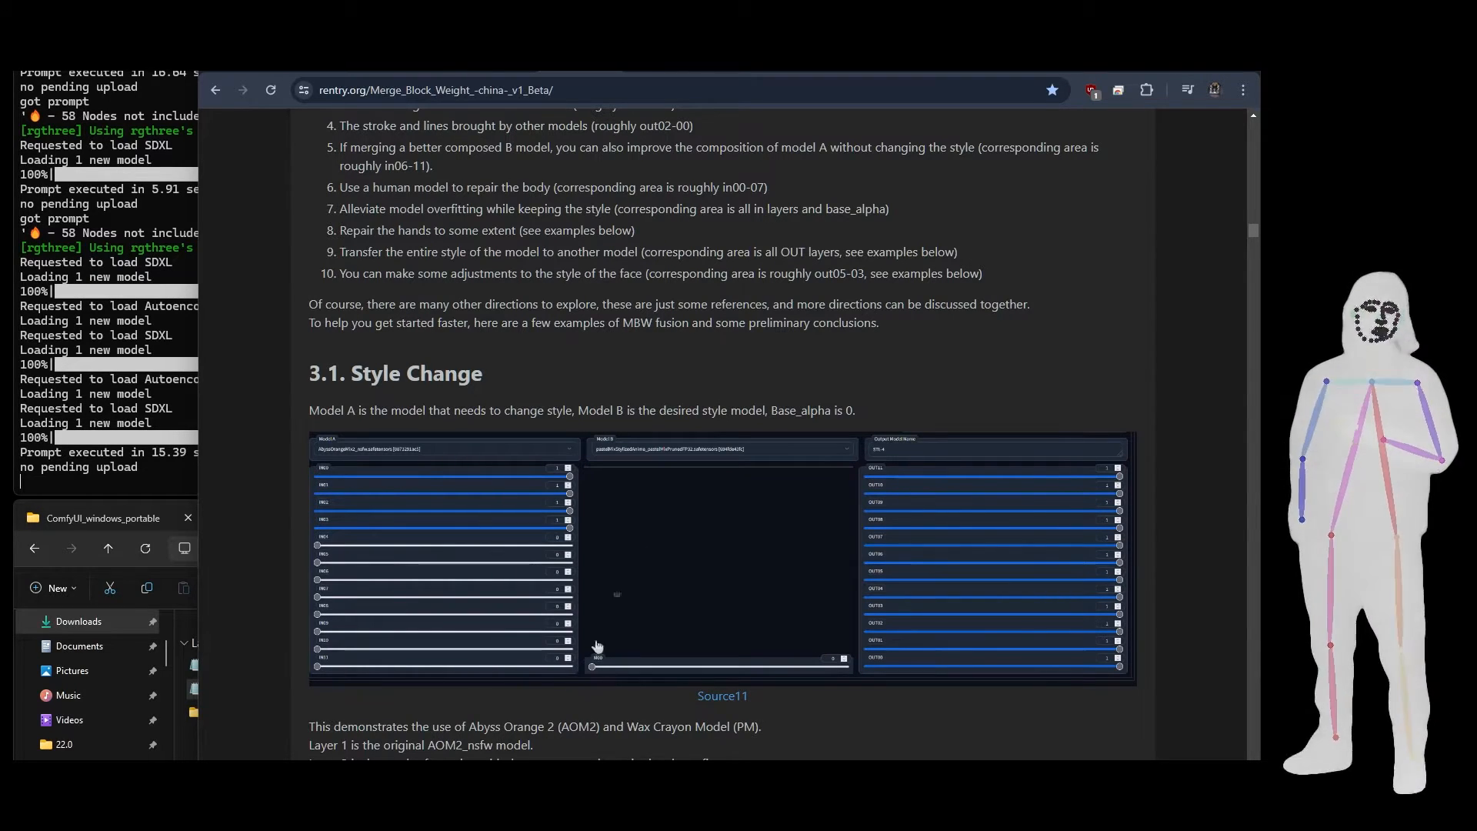
Return to the ComfyUI workflow and place a copy of the third preset's lower-row ModelMergeSDXL node beside the existing merge node
left_click(245, 67)
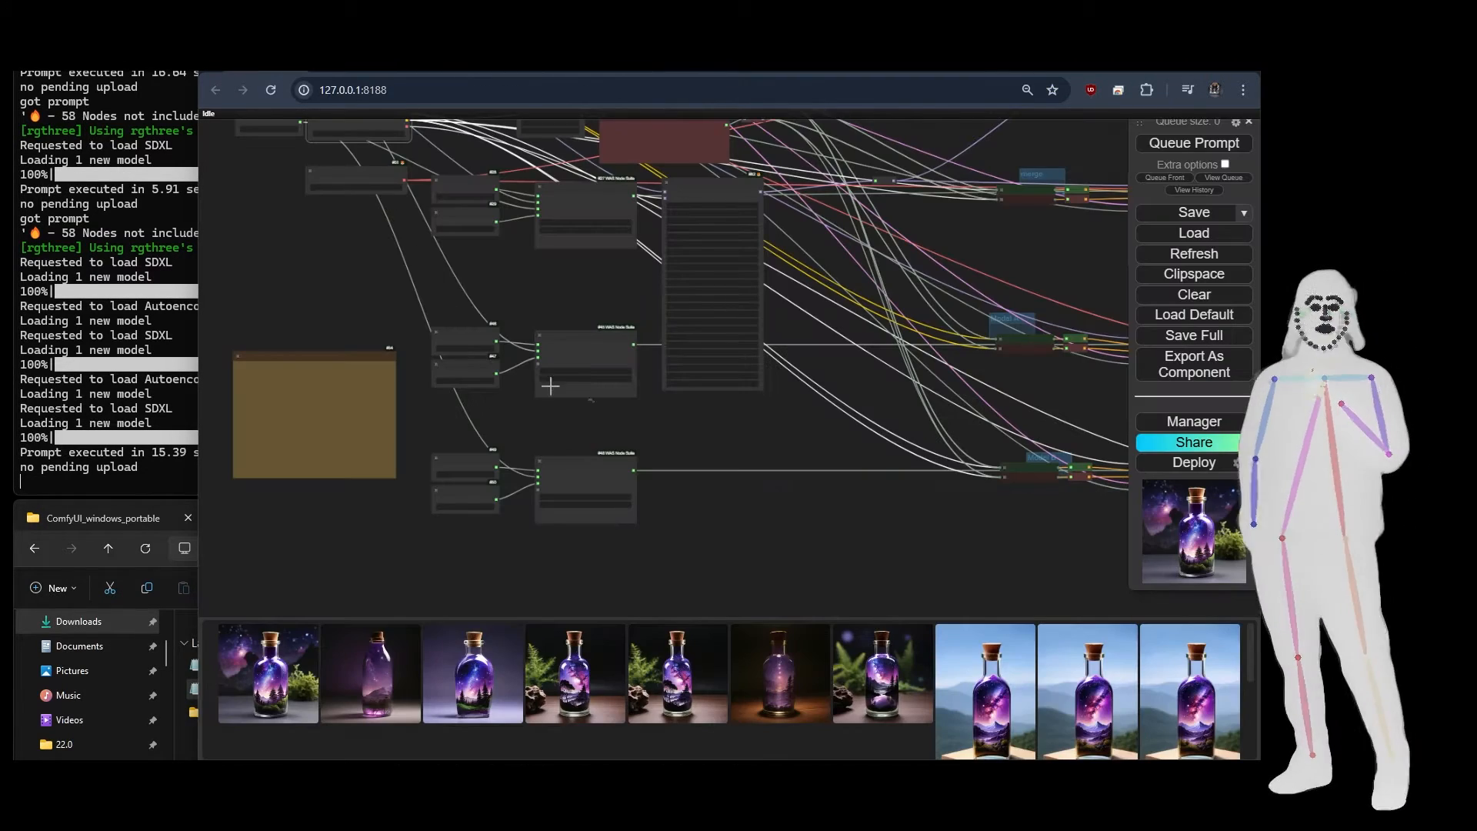
scroll(833, 408, "down", 3)
left_click_drag(874, 534, 765, 301)
scroll(675, 294, "down", 2)
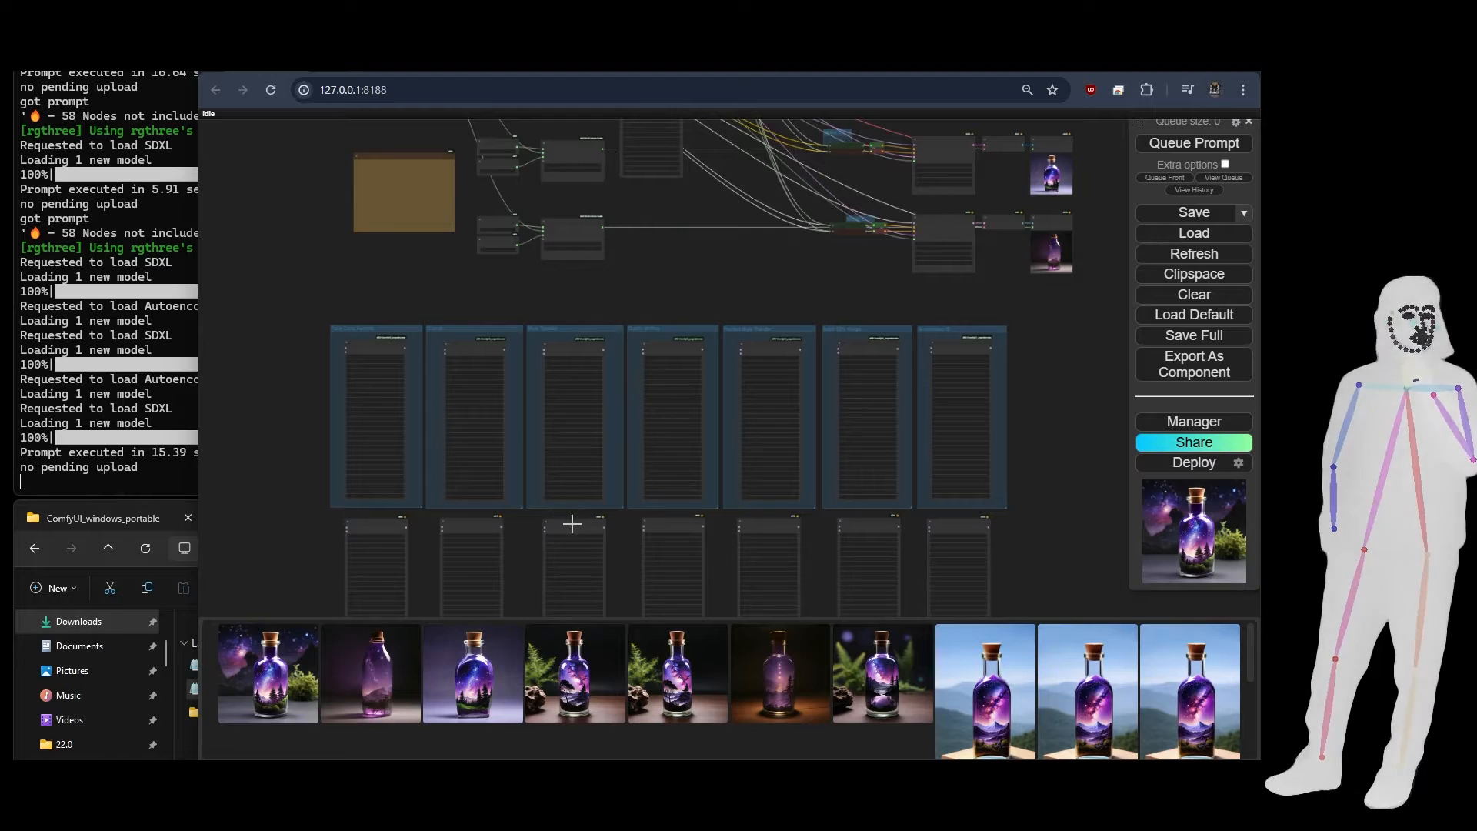
left_click_drag(572, 524, 739, 163)
left_click_drag(681, 217, 694, 281)
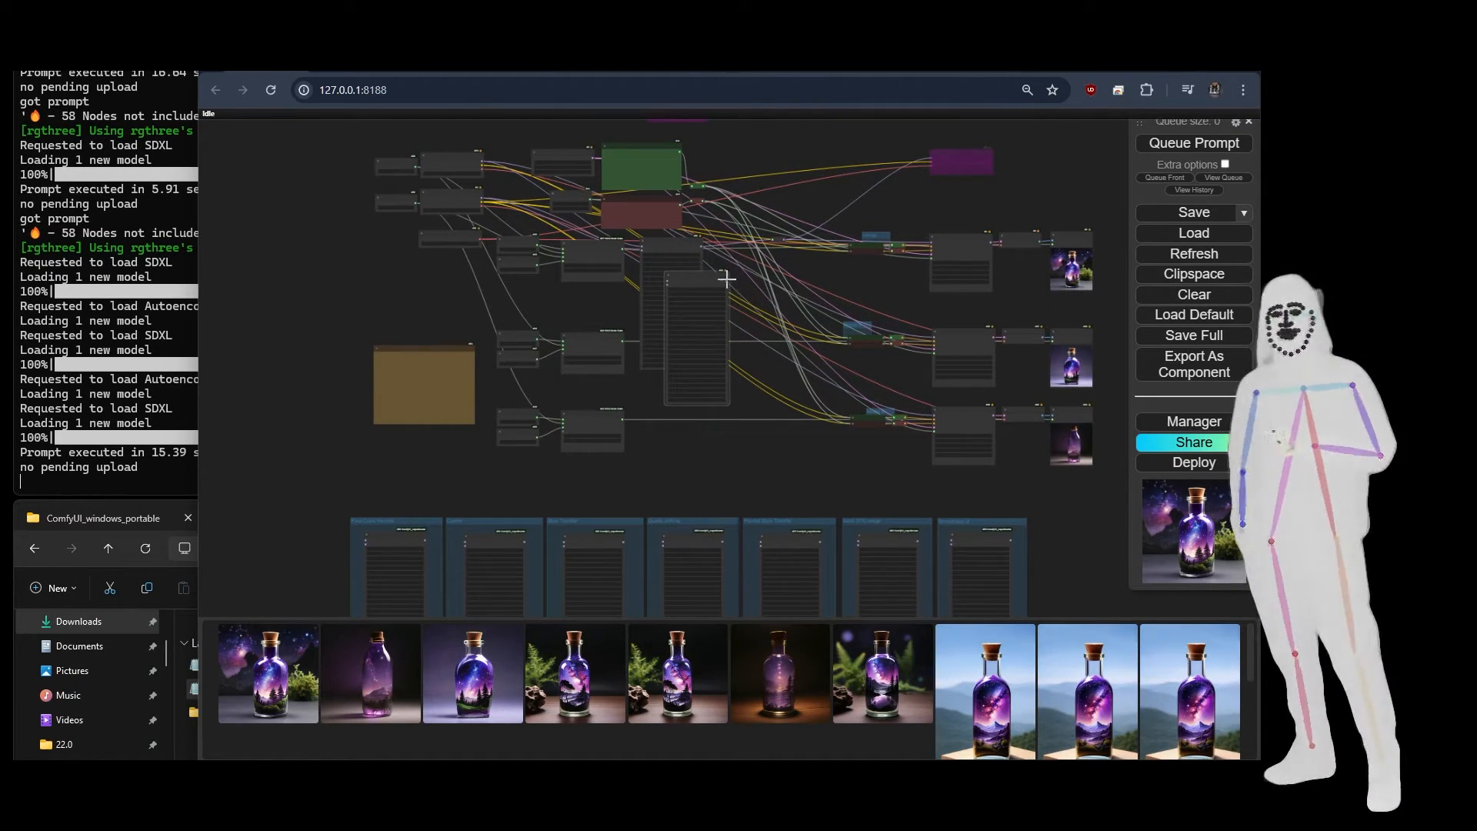
scroll(638, 274, "down", 2)
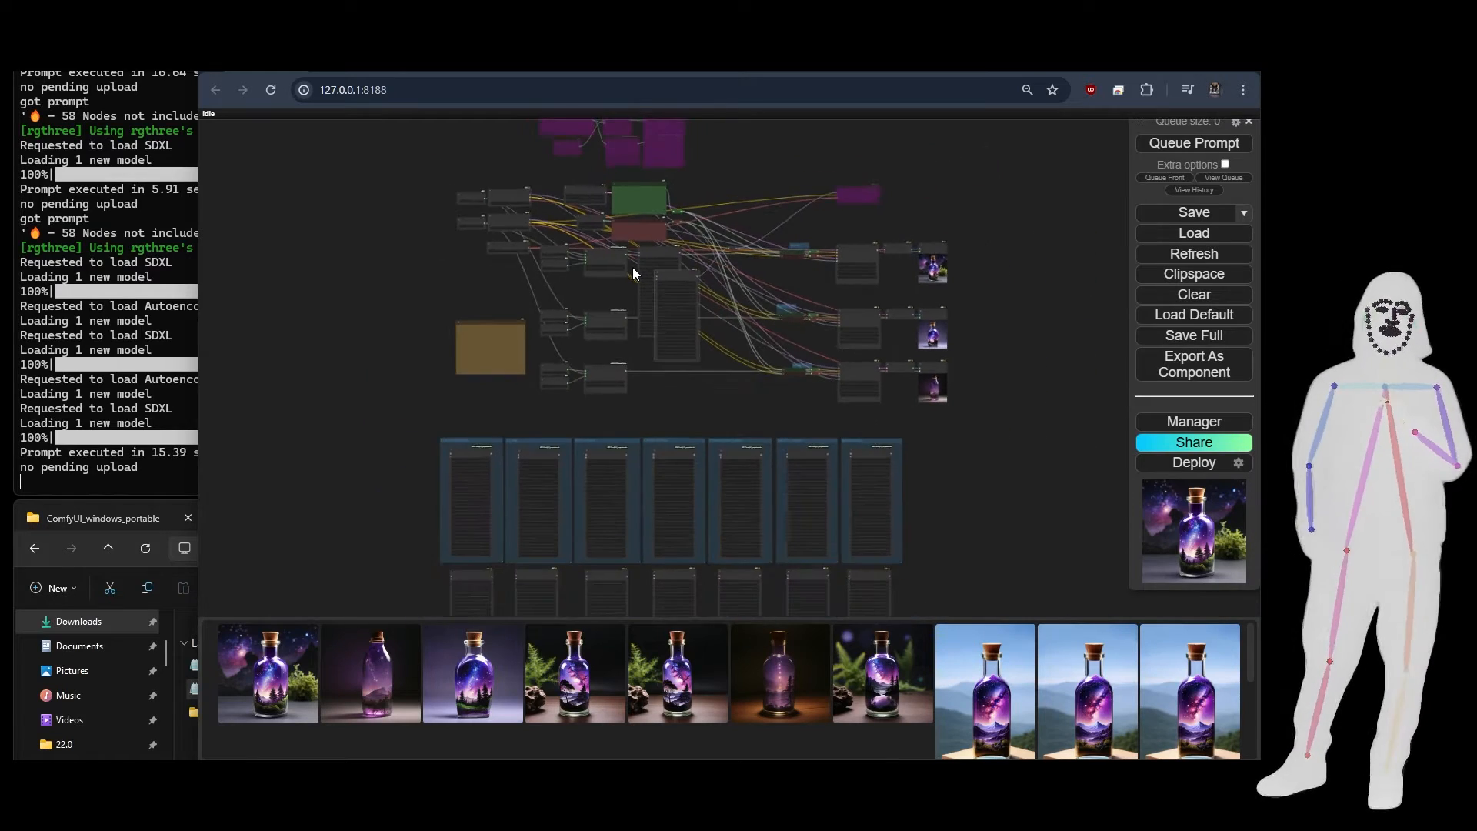
scroll(636, 274, "up", 2)
scroll(635, 273, "down", 2)
scroll(633, 274, "up", 2)
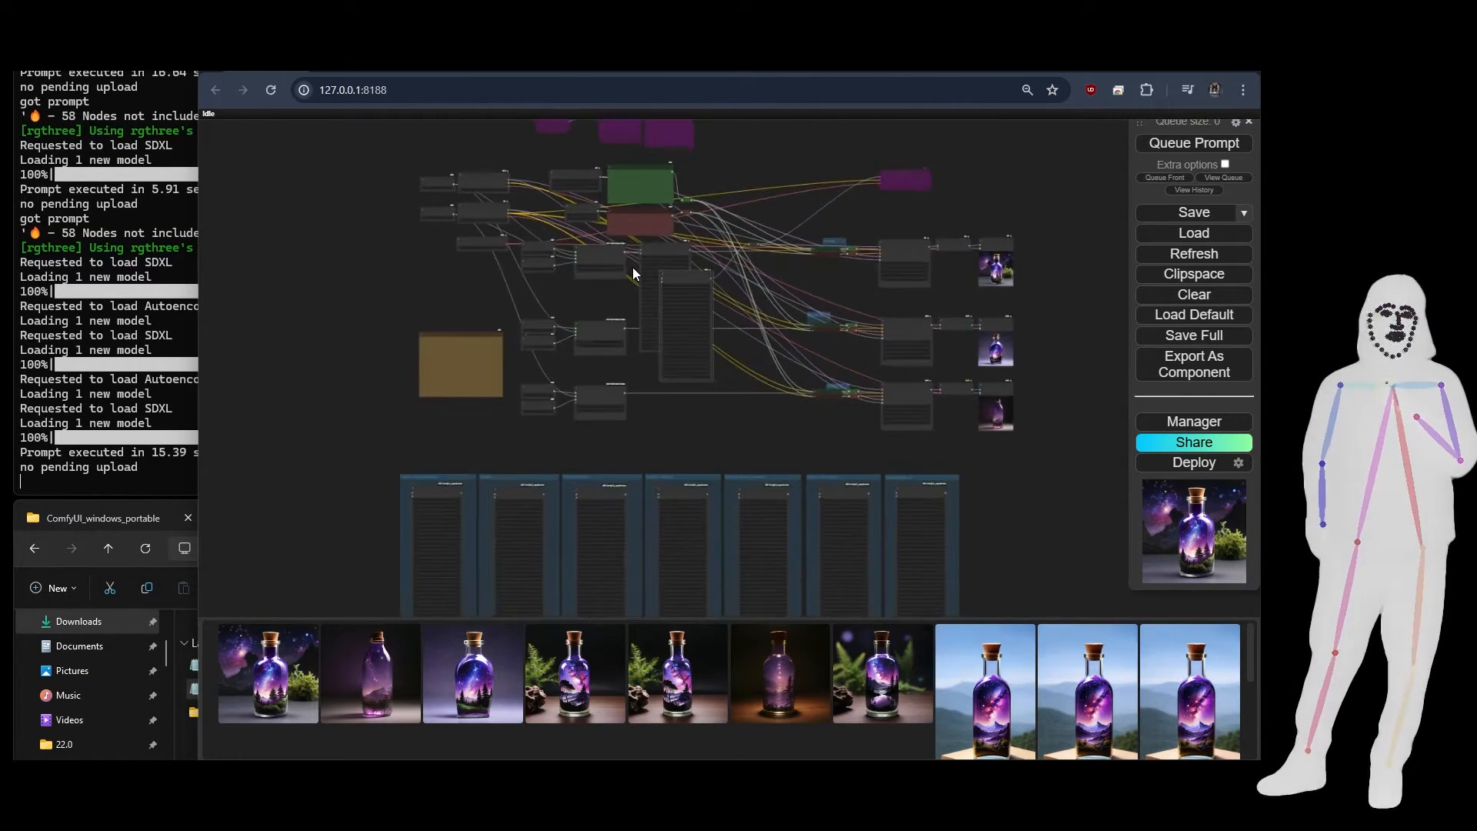
scroll(633, 274, "down", 1)
scroll(634, 274, "up", 2)
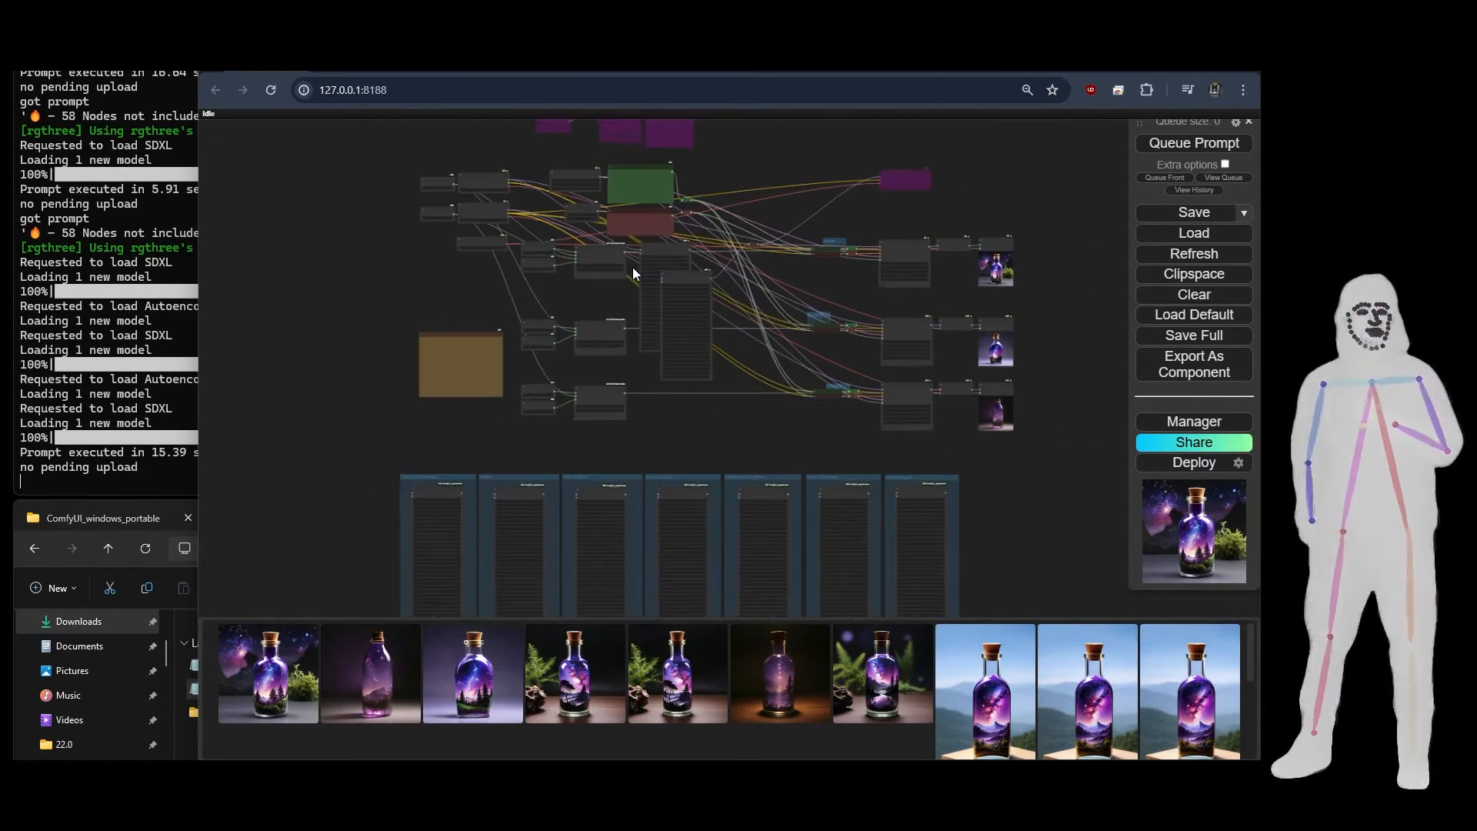
scroll(633, 274, "down", 2)
scroll(633, 274, "up", 2)
scroll(633, 274, "up", 2)
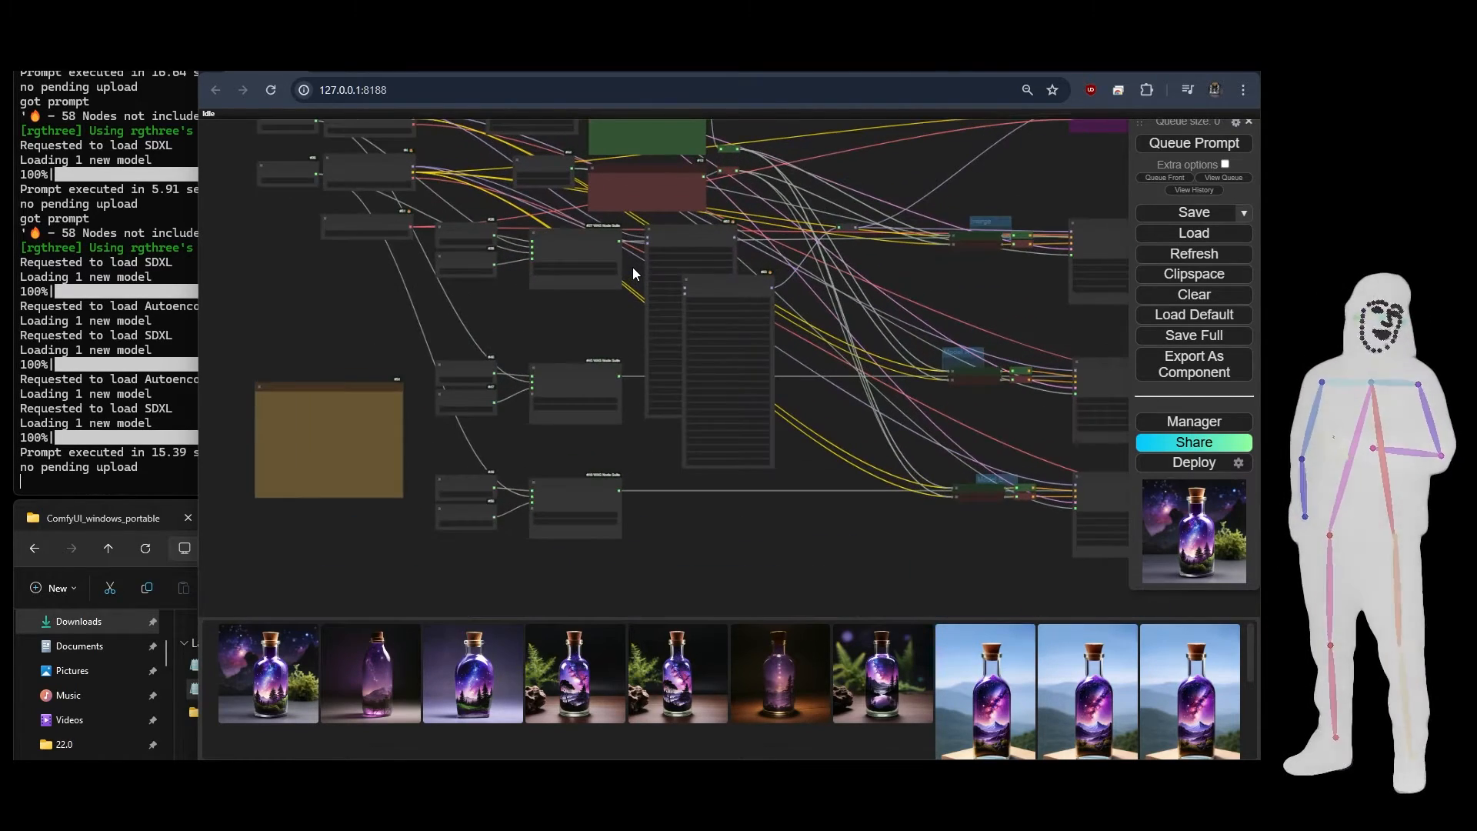
scroll(633, 274, "down", 3)
scroll(632, 271, "down", 2)
scroll(632, 271, "up", 2)
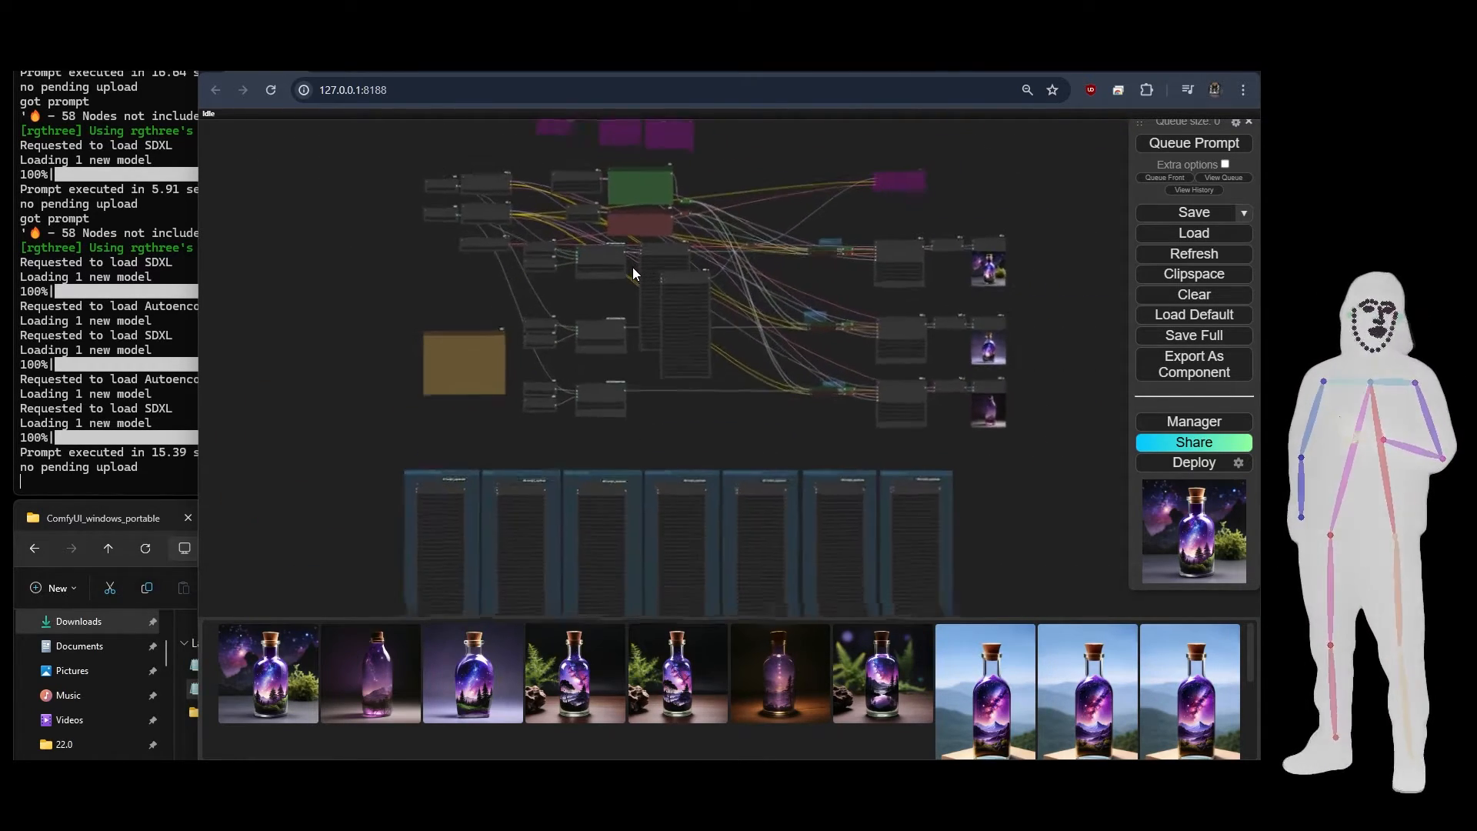
scroll(632, 271, "down", 2)
scroll(632, 273, "up", 3)
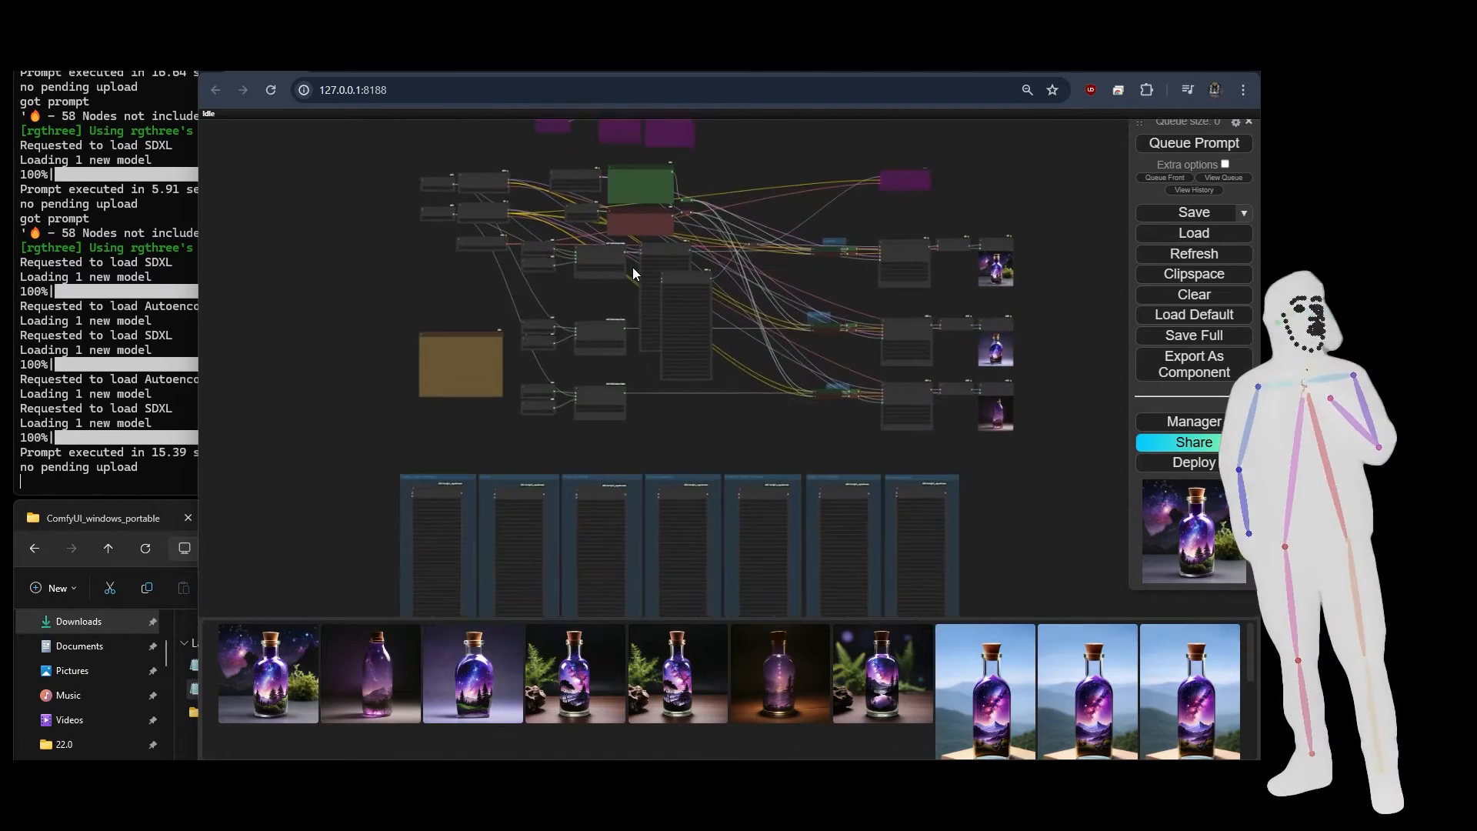
Wire the copied preset ModelMergeSDXL node into the workflow in place of the 0.50 merge node and set it beside it
scroll(632, 266, "up", 1)
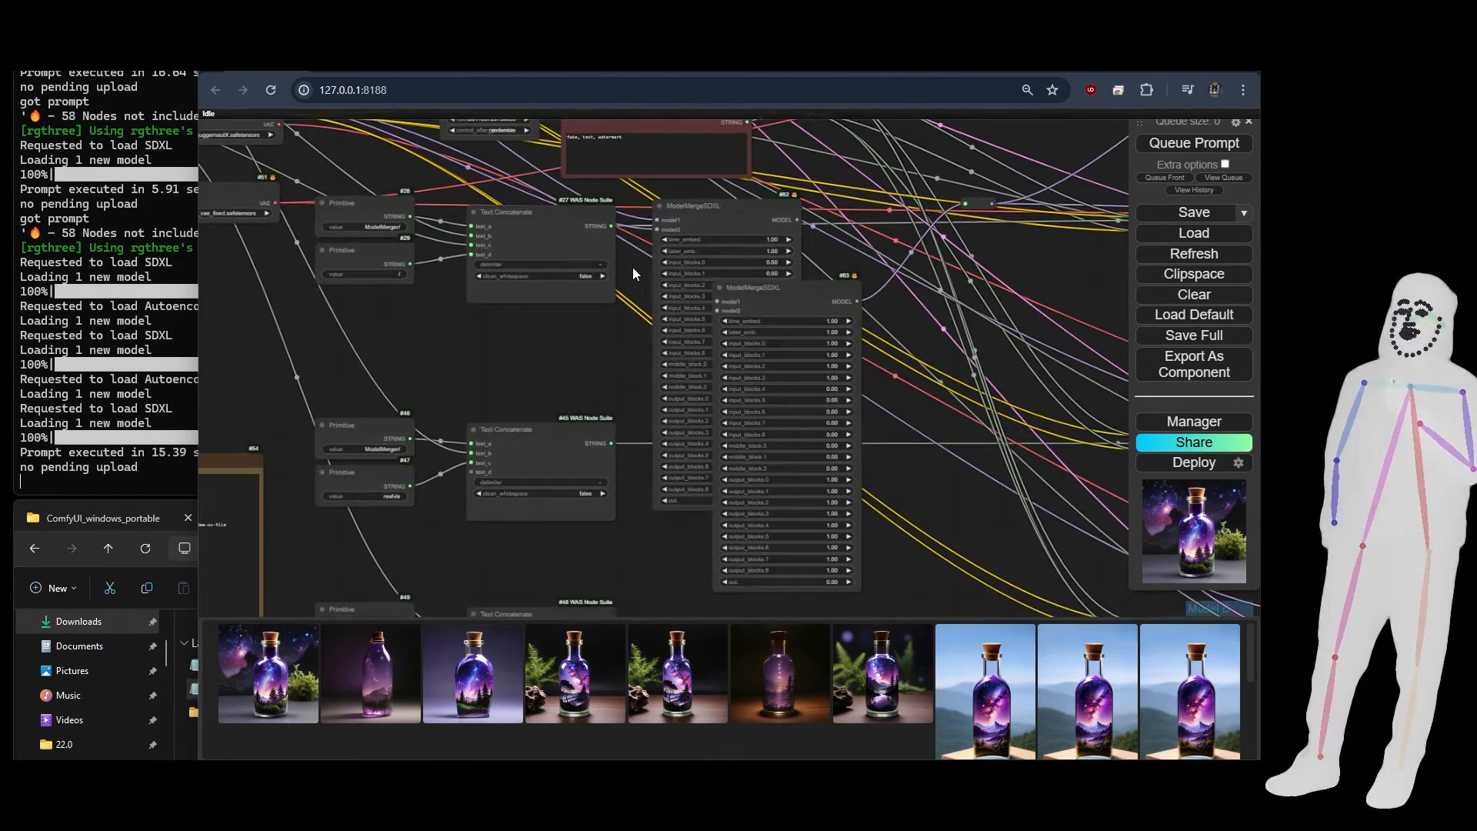
mouse_move(656, 219)
left_mouse_down()
mouse_move(688, 248)
mouse_move(664, 219)
left_mouse_up()
left_click_drag(807, 292, 633, 307)
left_click(662, 220)
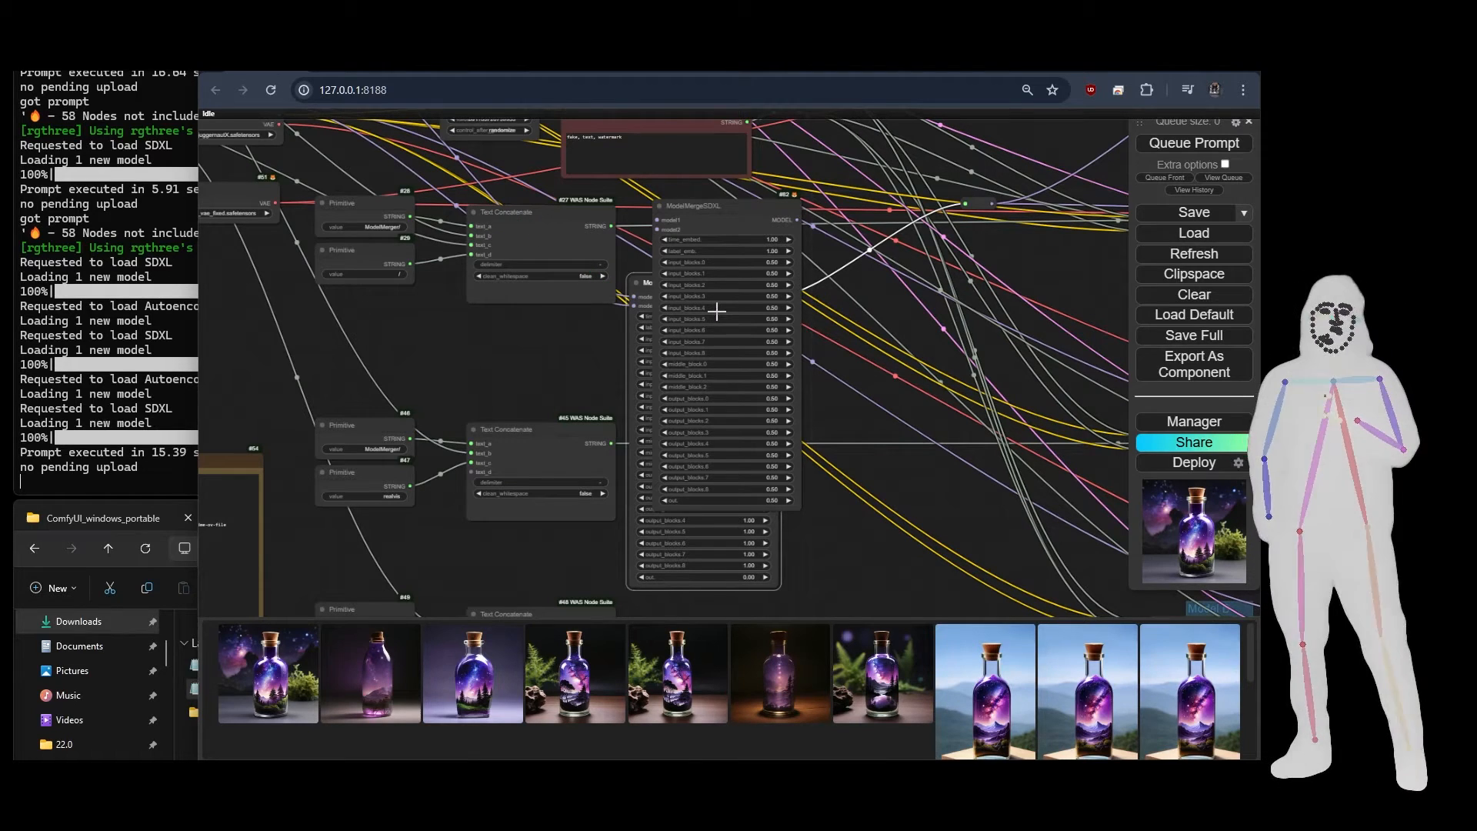
Delete the 0.50 ModelMergeSDXL node and move the preset ModelMergeSDXL node into its place
left_click(716, 226)
key("Delete")
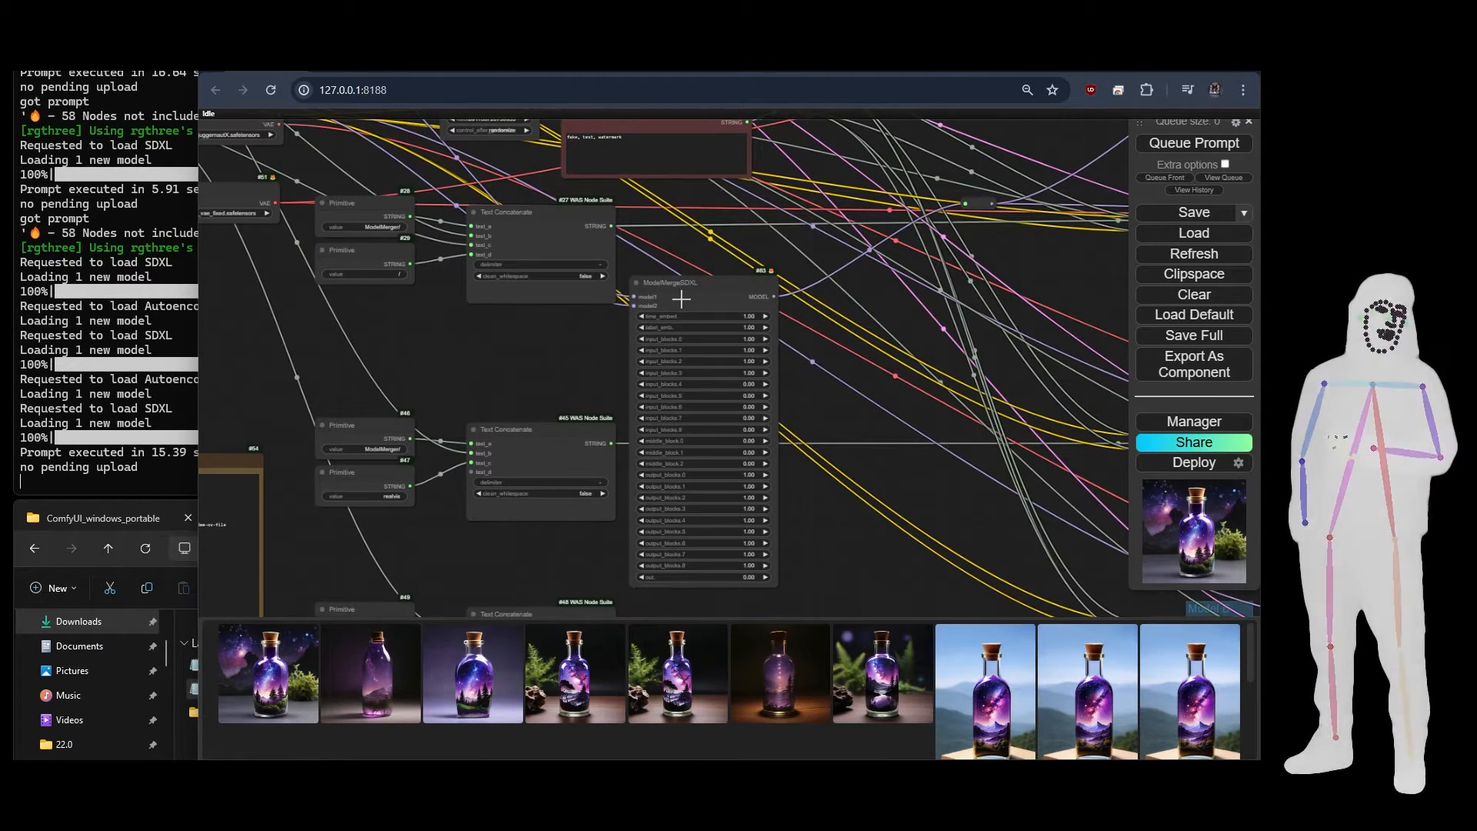
left_click_drag(681, 299, 708, 214)
Queue the prompt with the preset merge values and inspect the image in Save Image node #38
left_click(1212, 144)
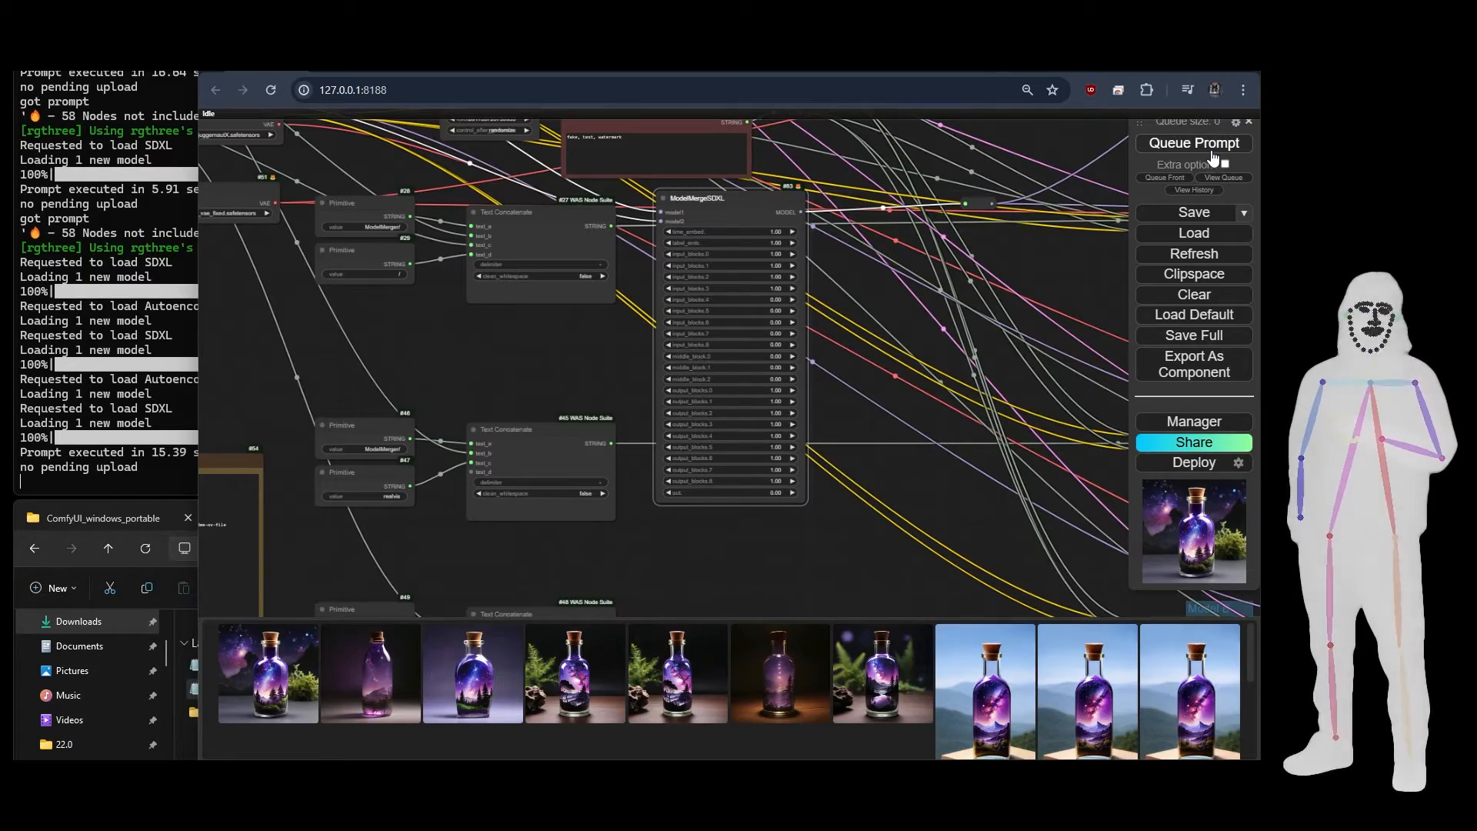
left_click_drag(986, 446, 230, 310)
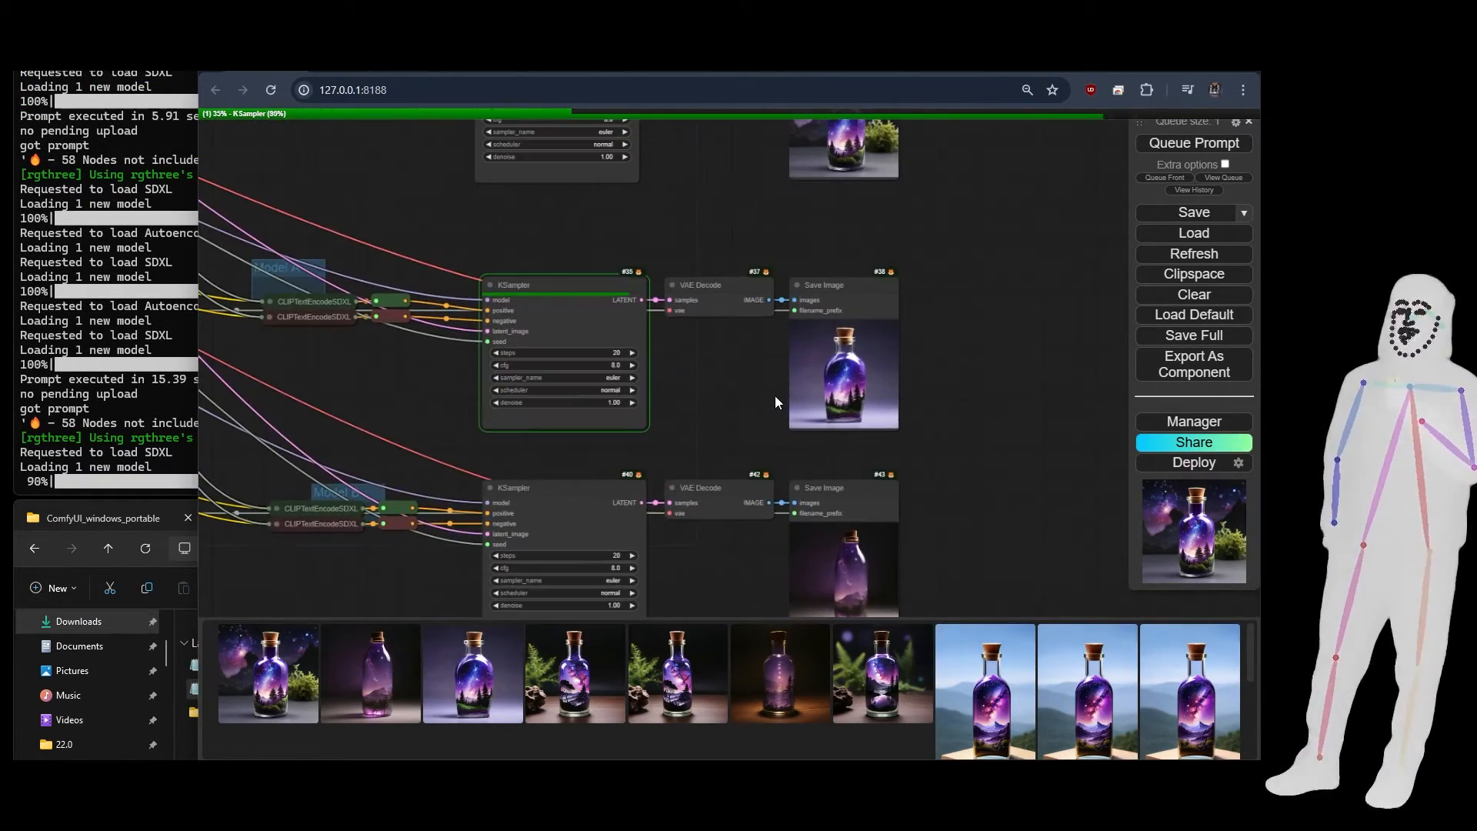
scroll(774, 396, "up", 3)
scroll(931, 392, "up", 2)
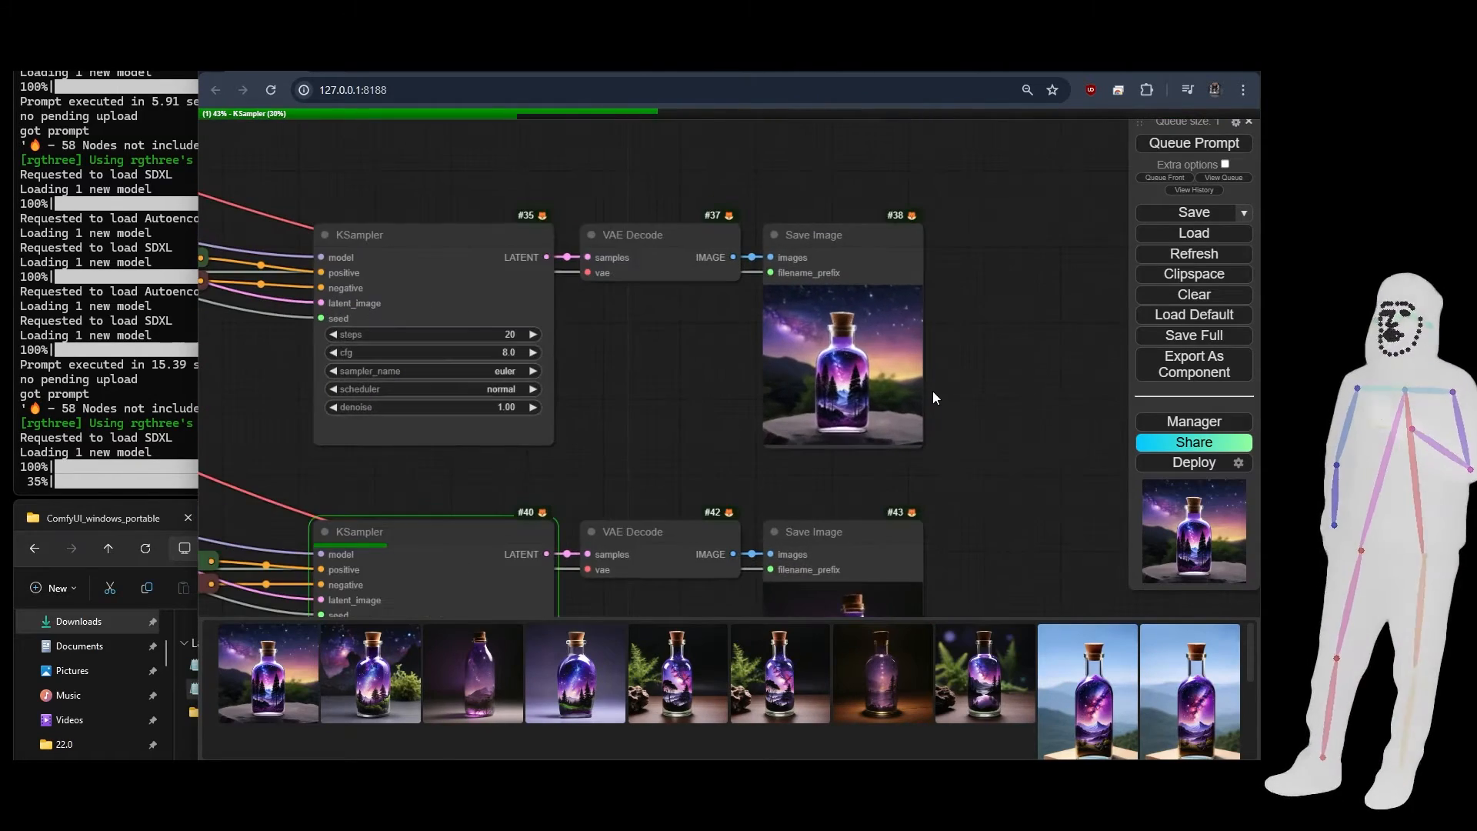
scroll(932, 391, "up", 4)
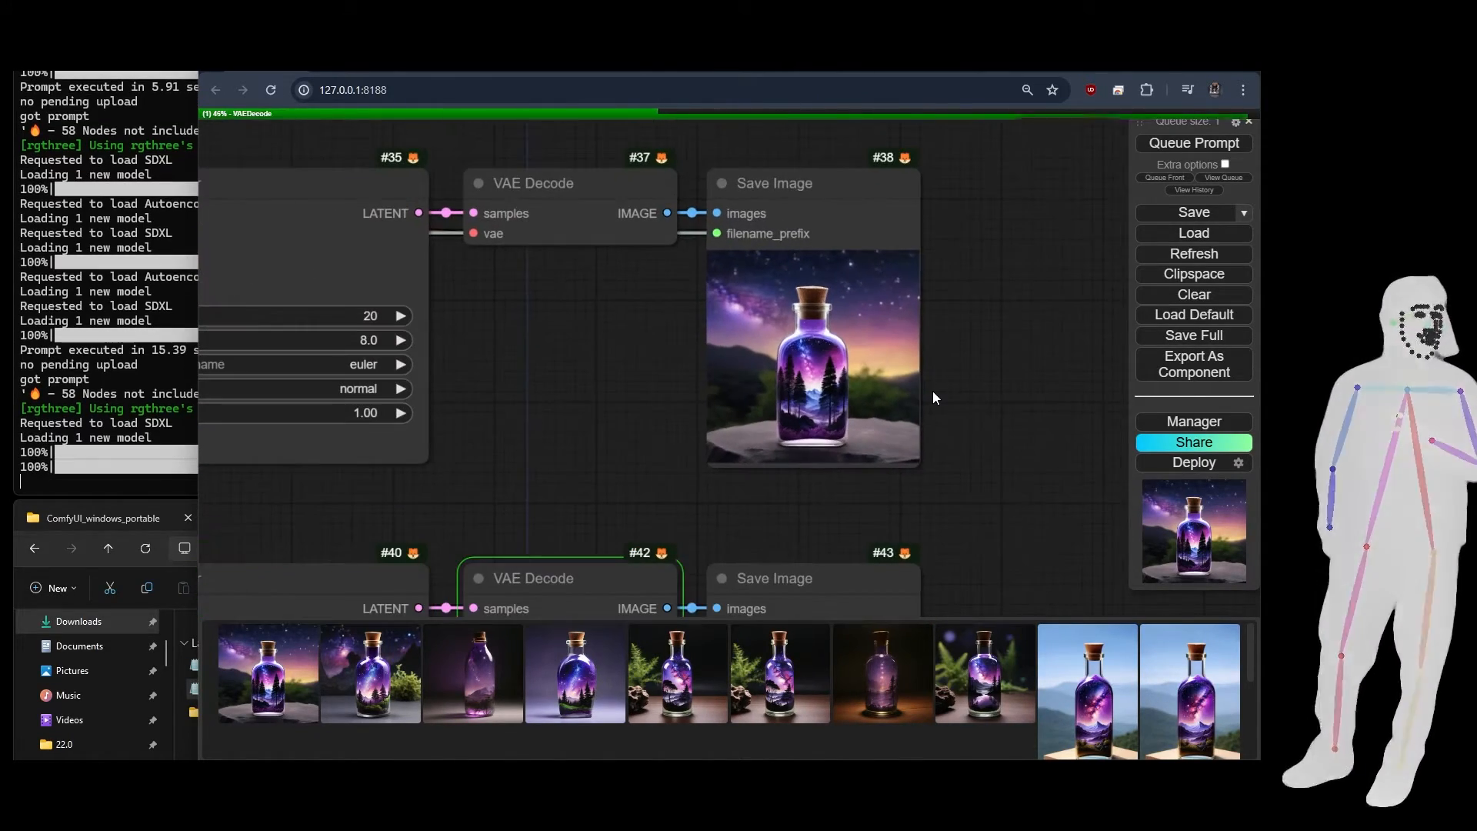
scroll(966, 414, "up", 2)
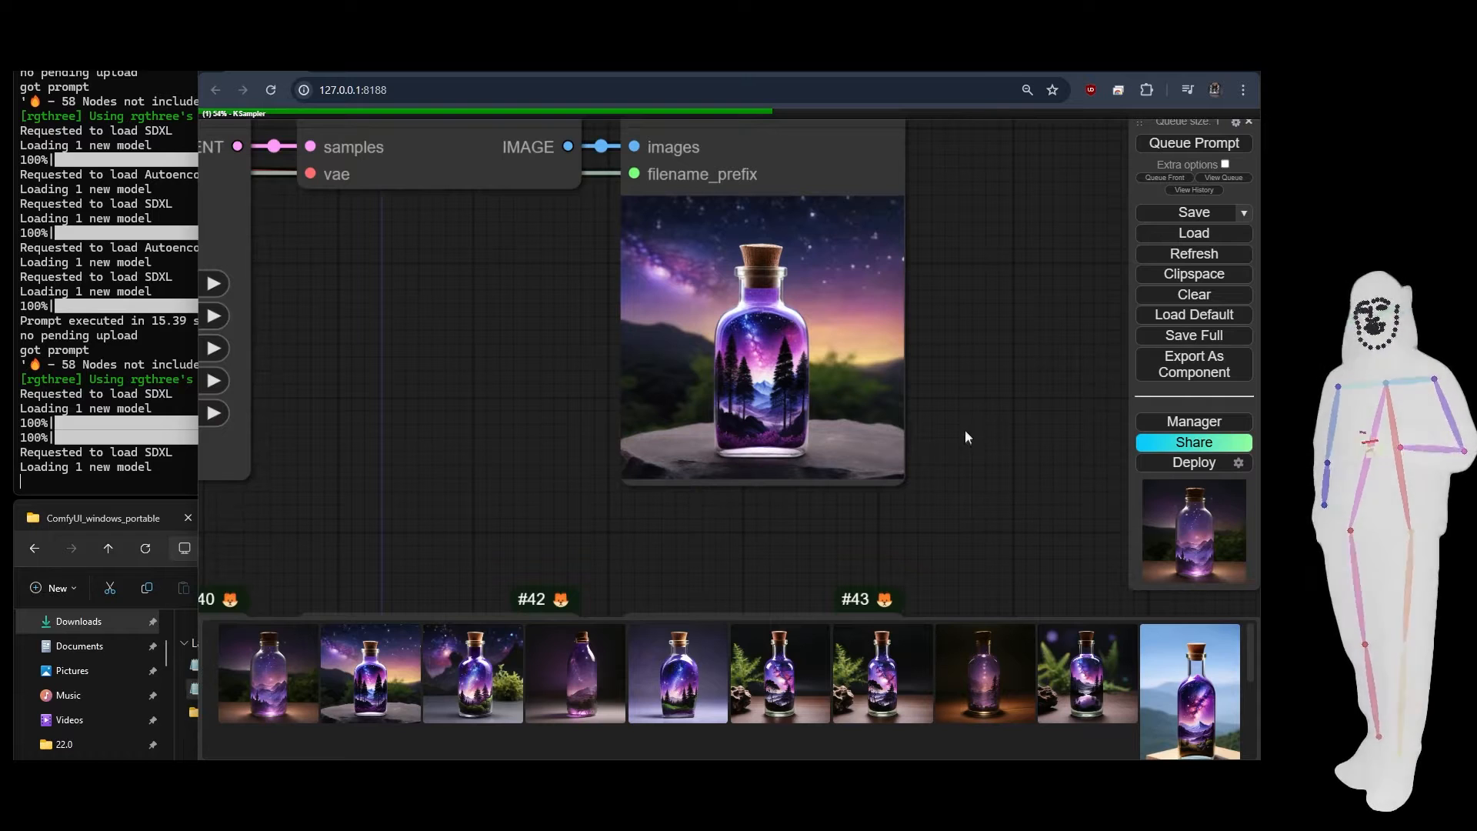
View the new bottle images in Save Image nodes #43, #38 and #9, enlarging the merged result in #9
left_click_drag(1011, 539, 982, 128)
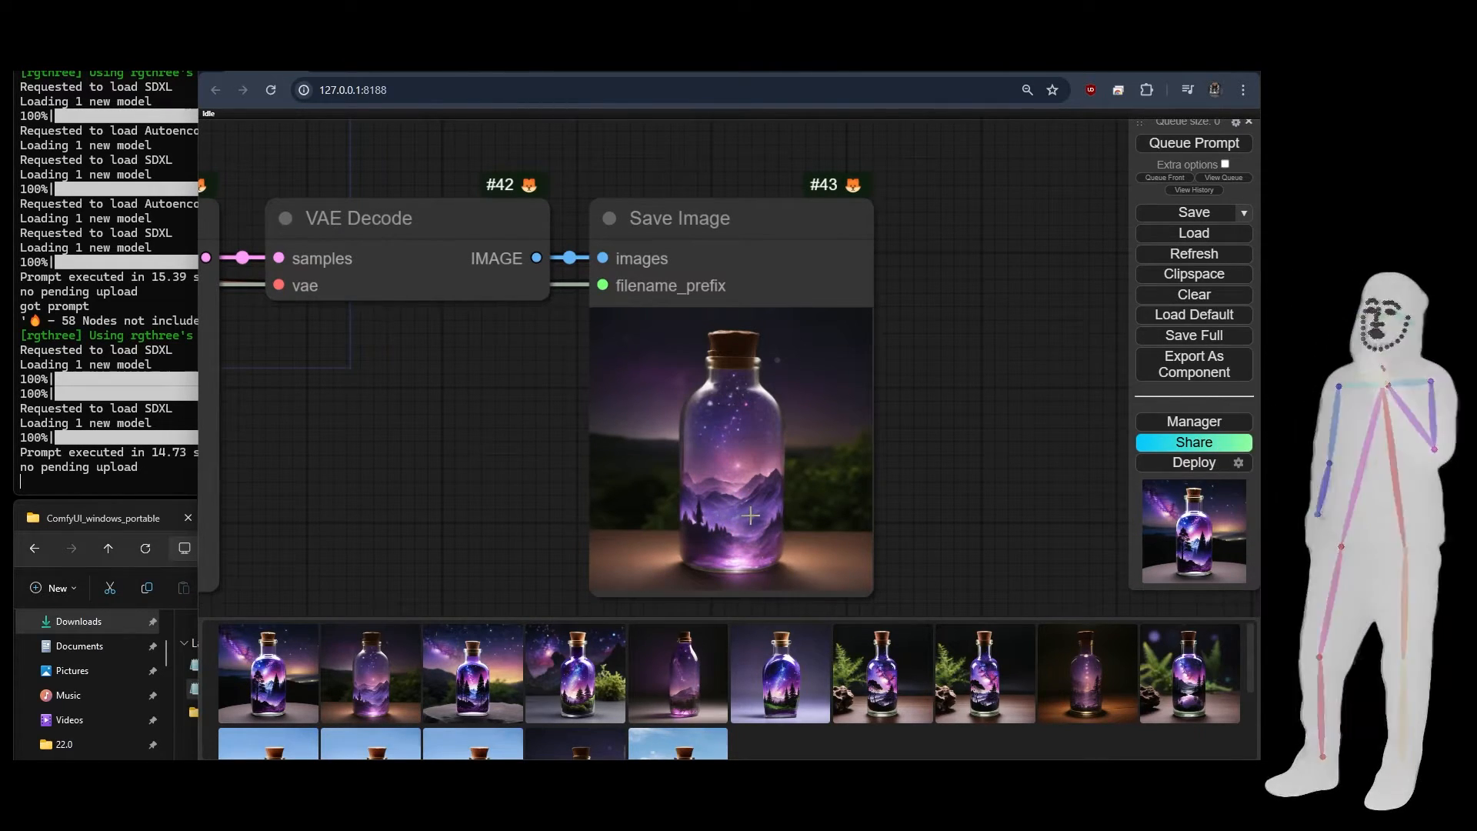
left_click_drag(943, 275, 928, 637)
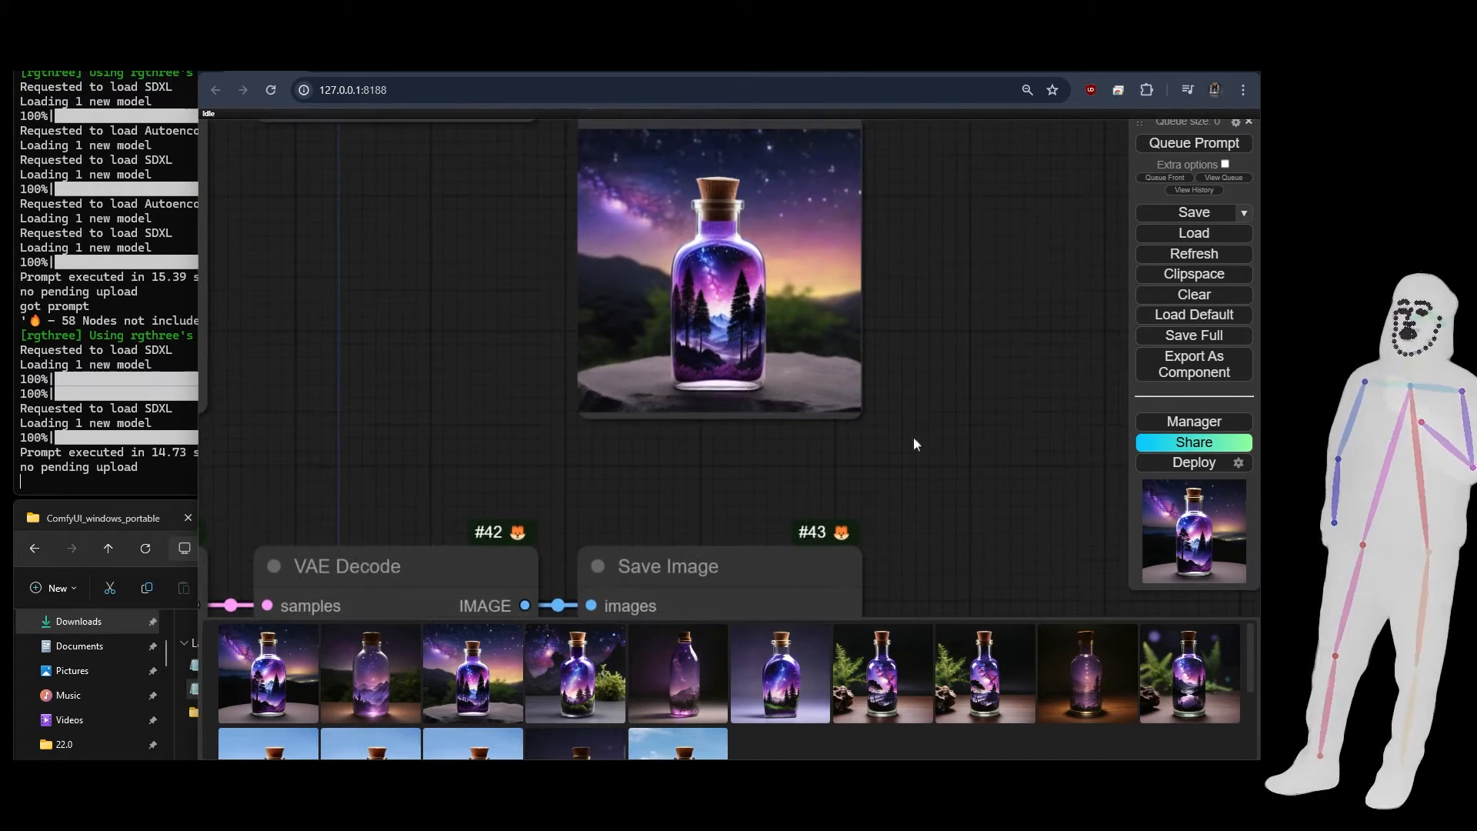
left_click_drag(909, 275, 934, 362)
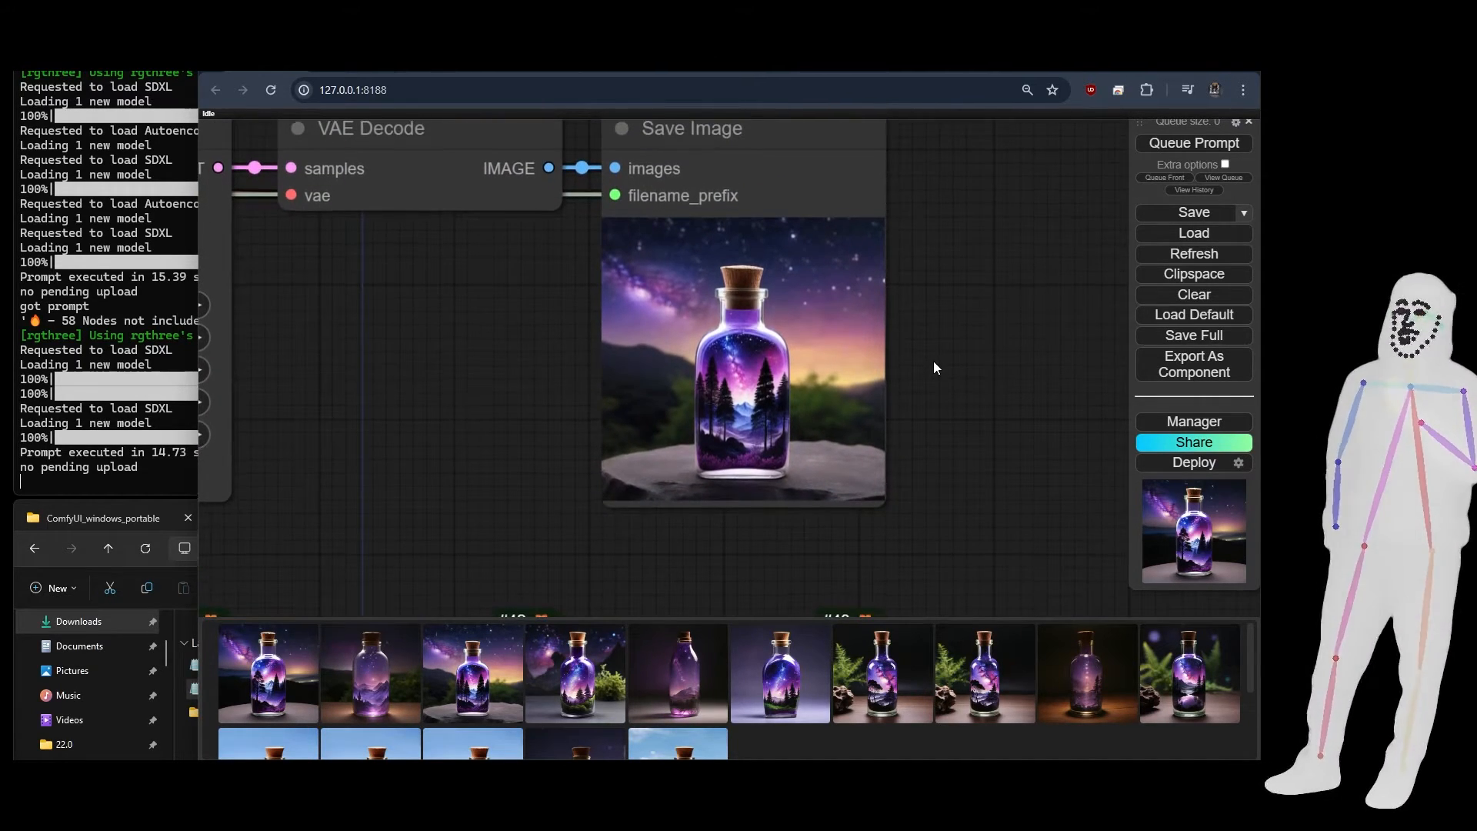
left_click_drag(925, 260, 953, 556)
left_click_drag(962, 232, 969, 435)
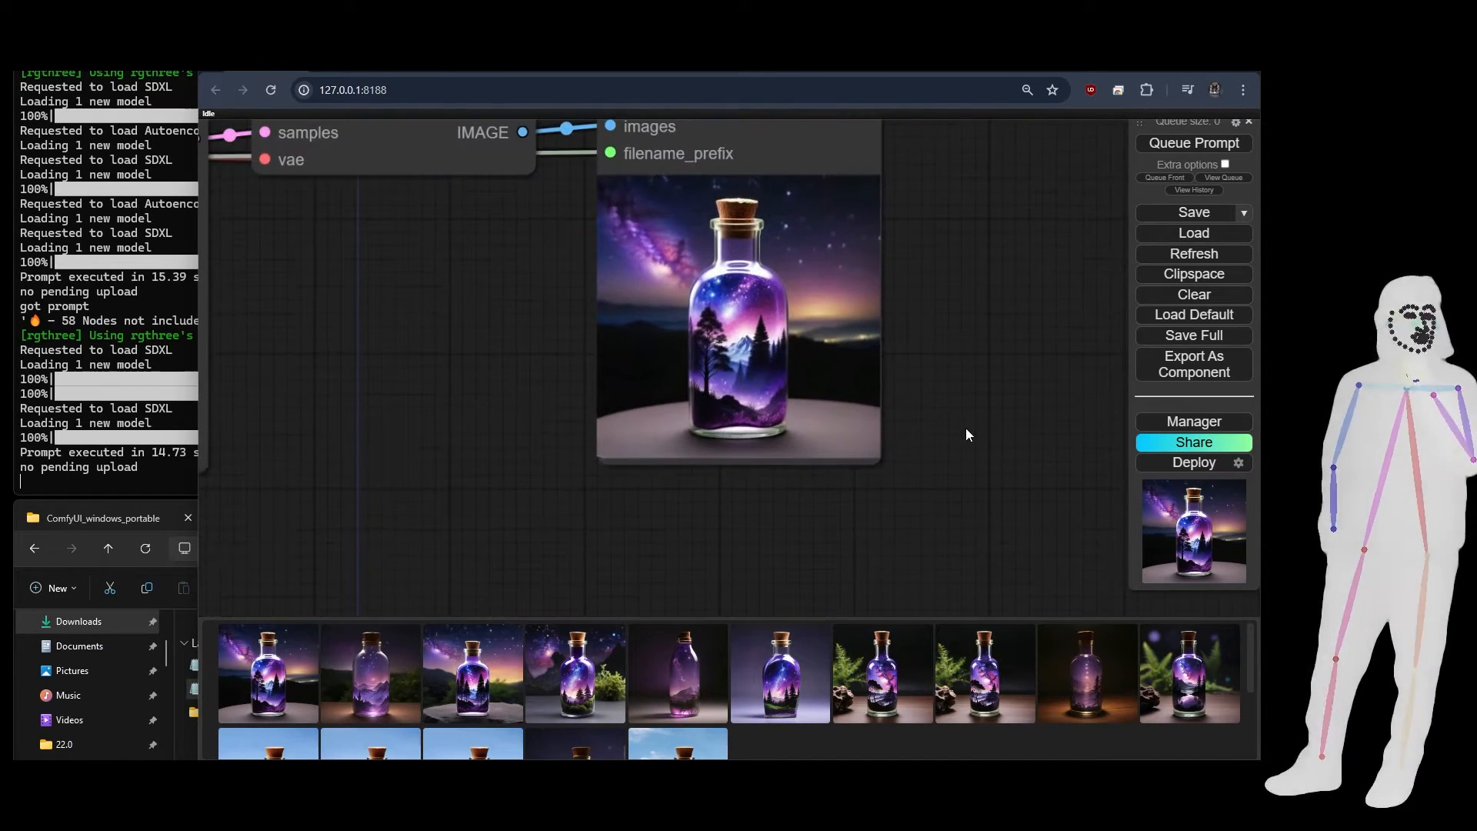
scroll(903, 314, "up", 3)
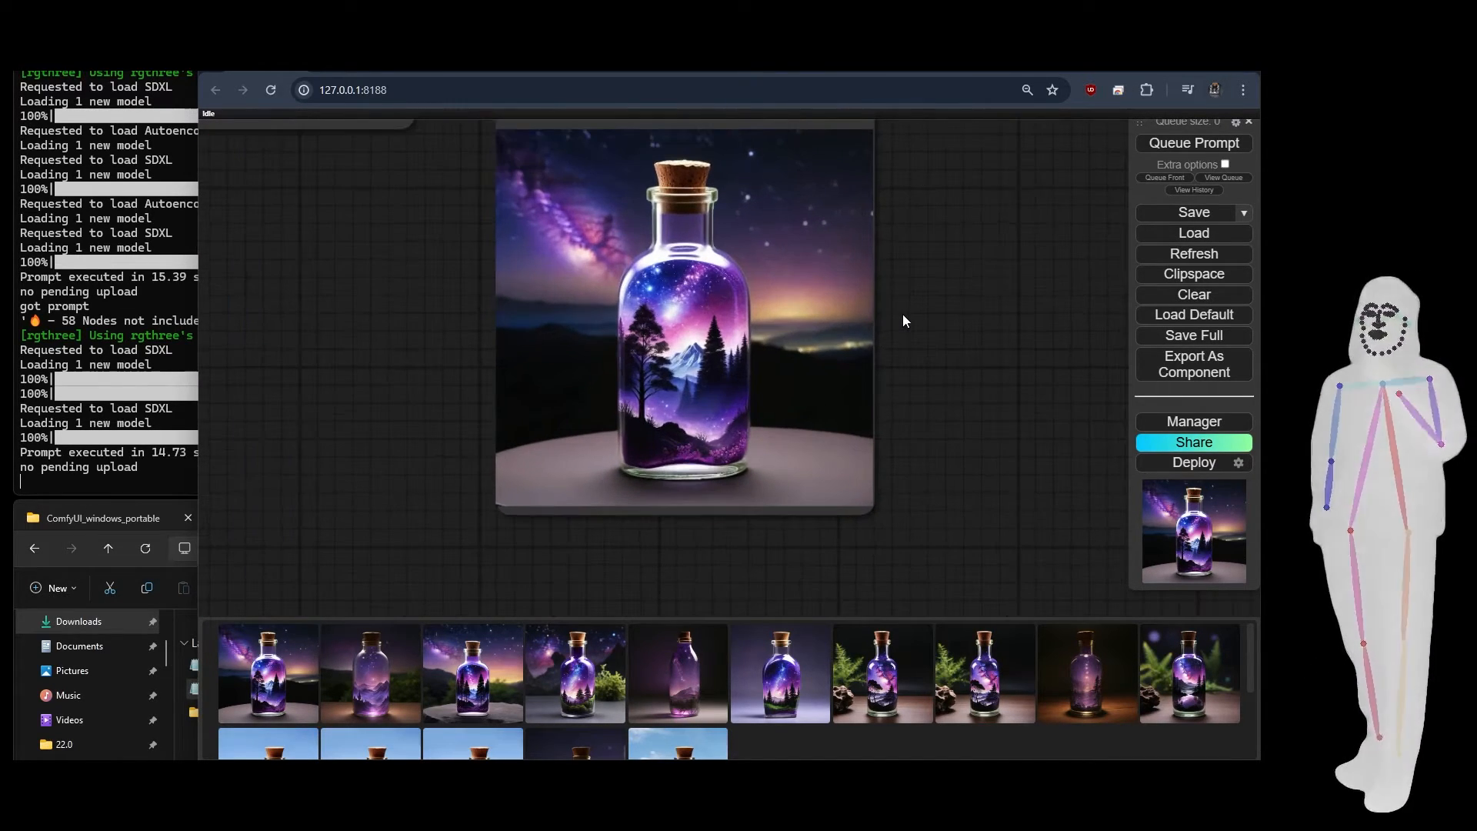
left_click_drag(926, 353, 944, 362)
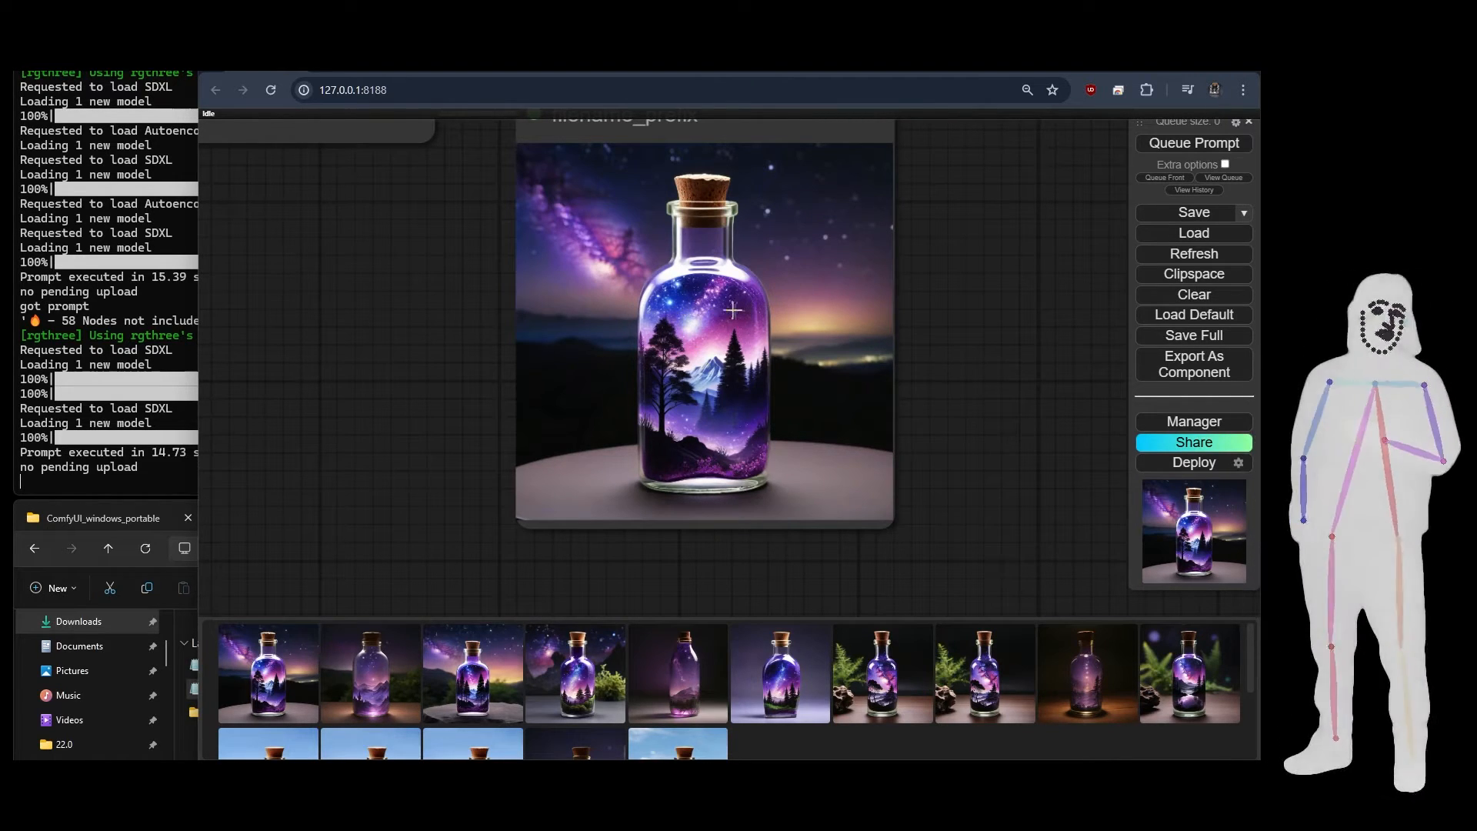
Compare the enlarged merged bottle image with the two source model outputs below it, ending back on the merged image
left_click_drag(948, 514, 1001, 214)
left_click_drag(967, 414, 963, 237)
left_click_drag(953, 547, 939, 85)
left_click_drag(959, 436, 959, 291)
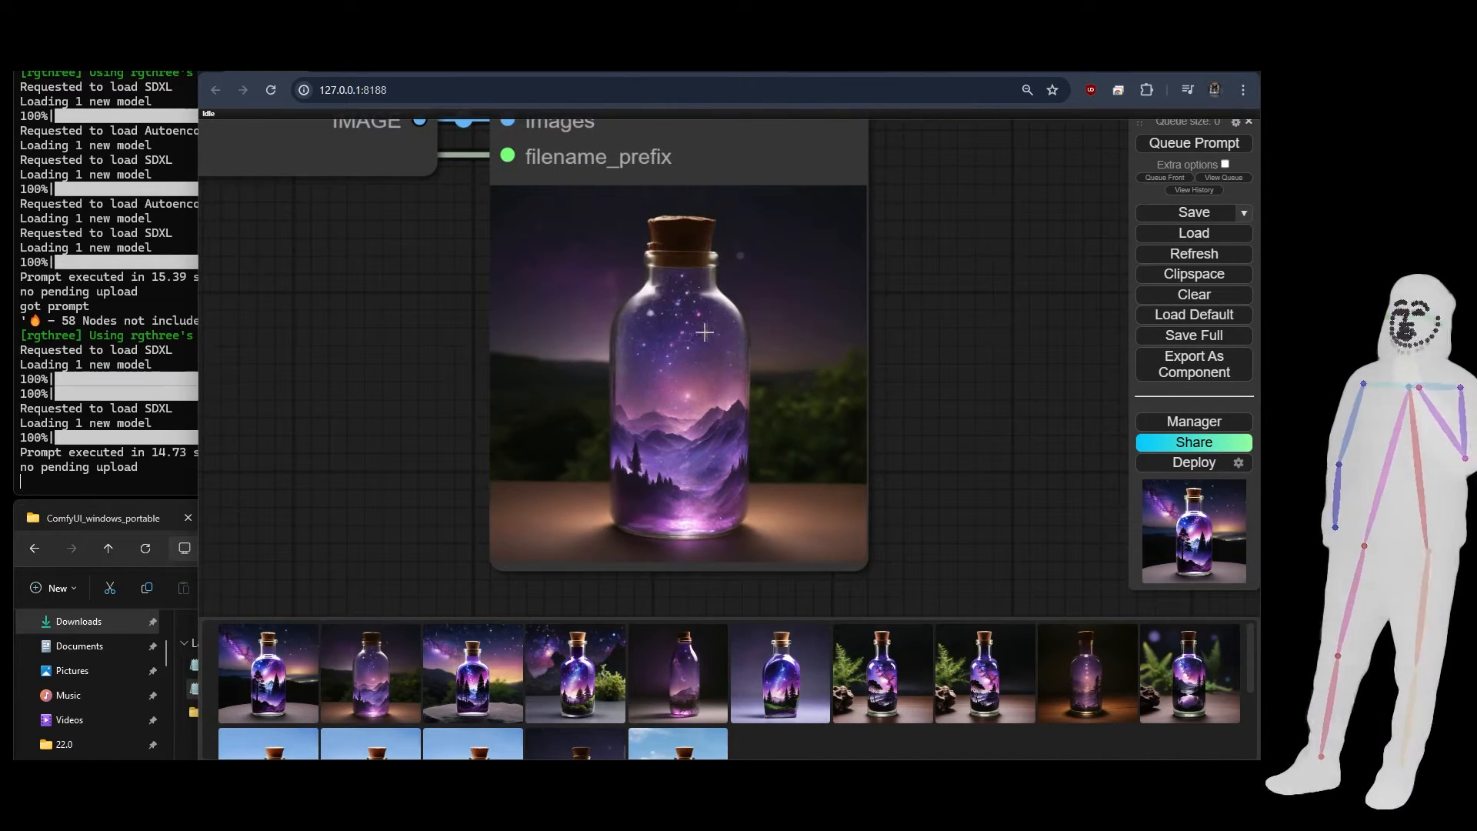
left_click_drag(919, 222, 919, 571)
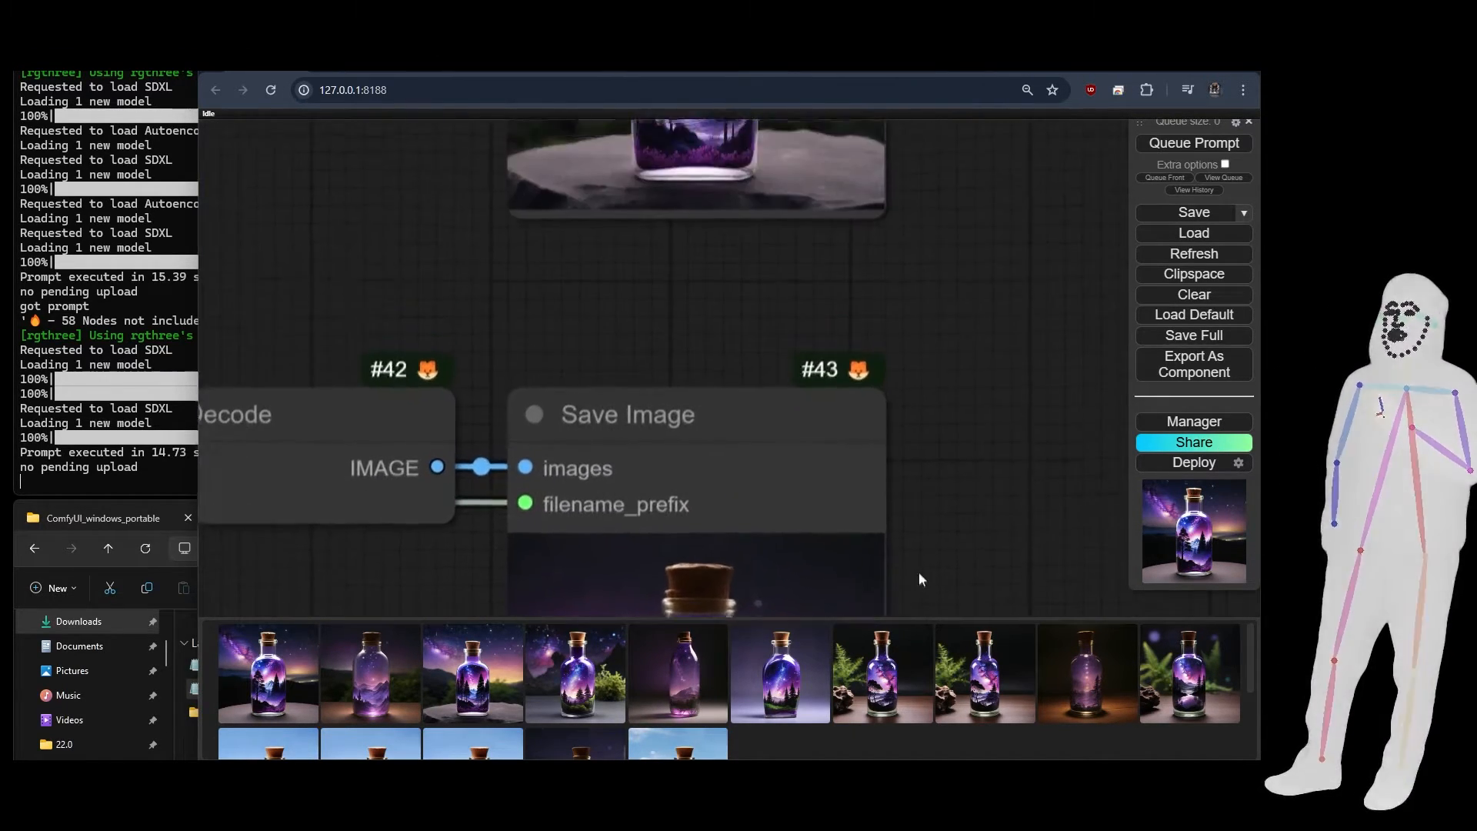
left_click_drag(947, 193, 967, 494)
left_click_drag(946, 190, 941, 625)
left_click_drag(973, 290, 974, 493)
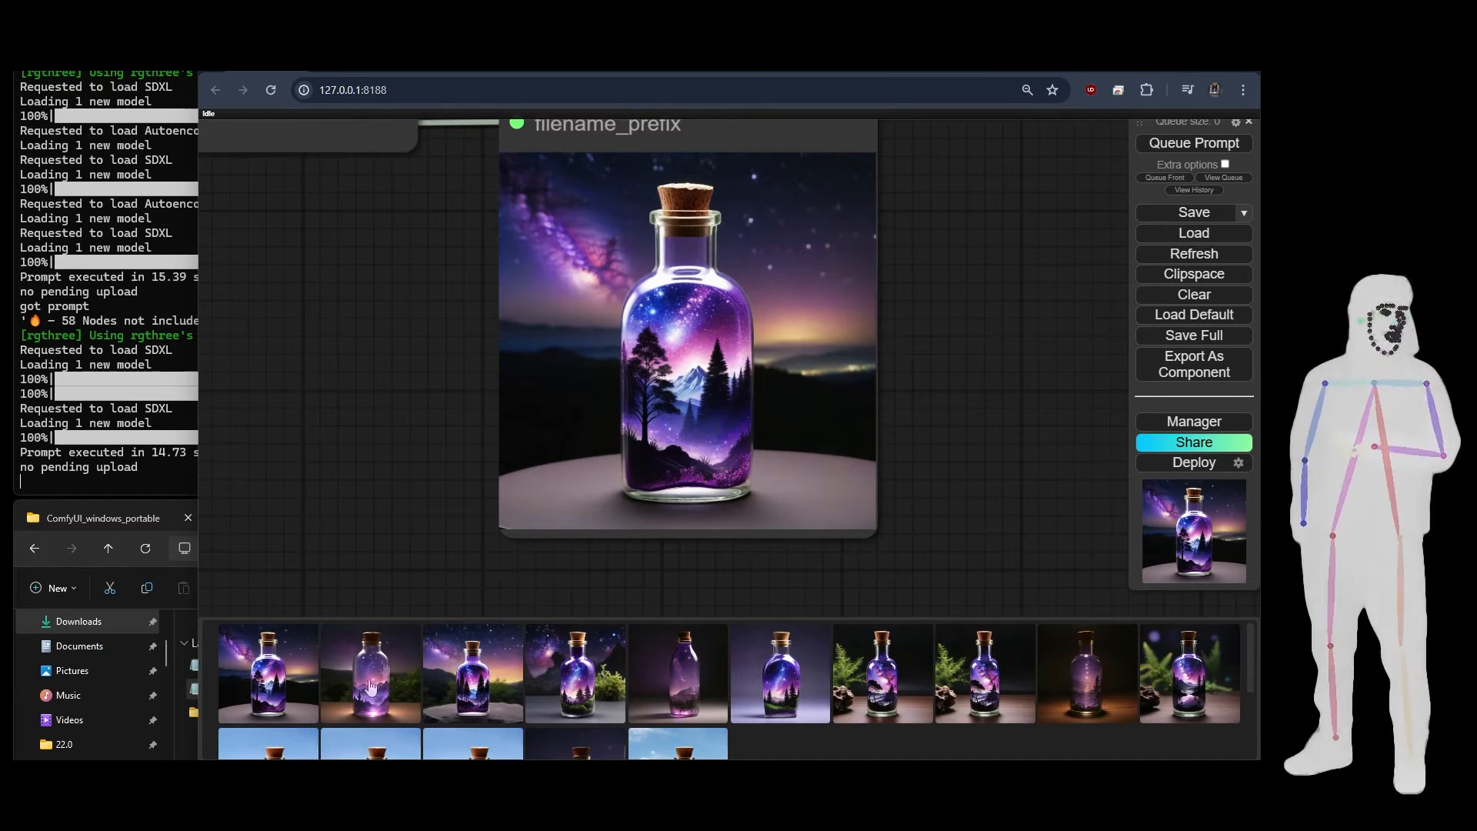
Swap the ModelMergeSDXL inputs, linking the upper Load Checkpoint's MODEL output to model2 and the lower one's to model1
scroll(924, 436, "down", 4)
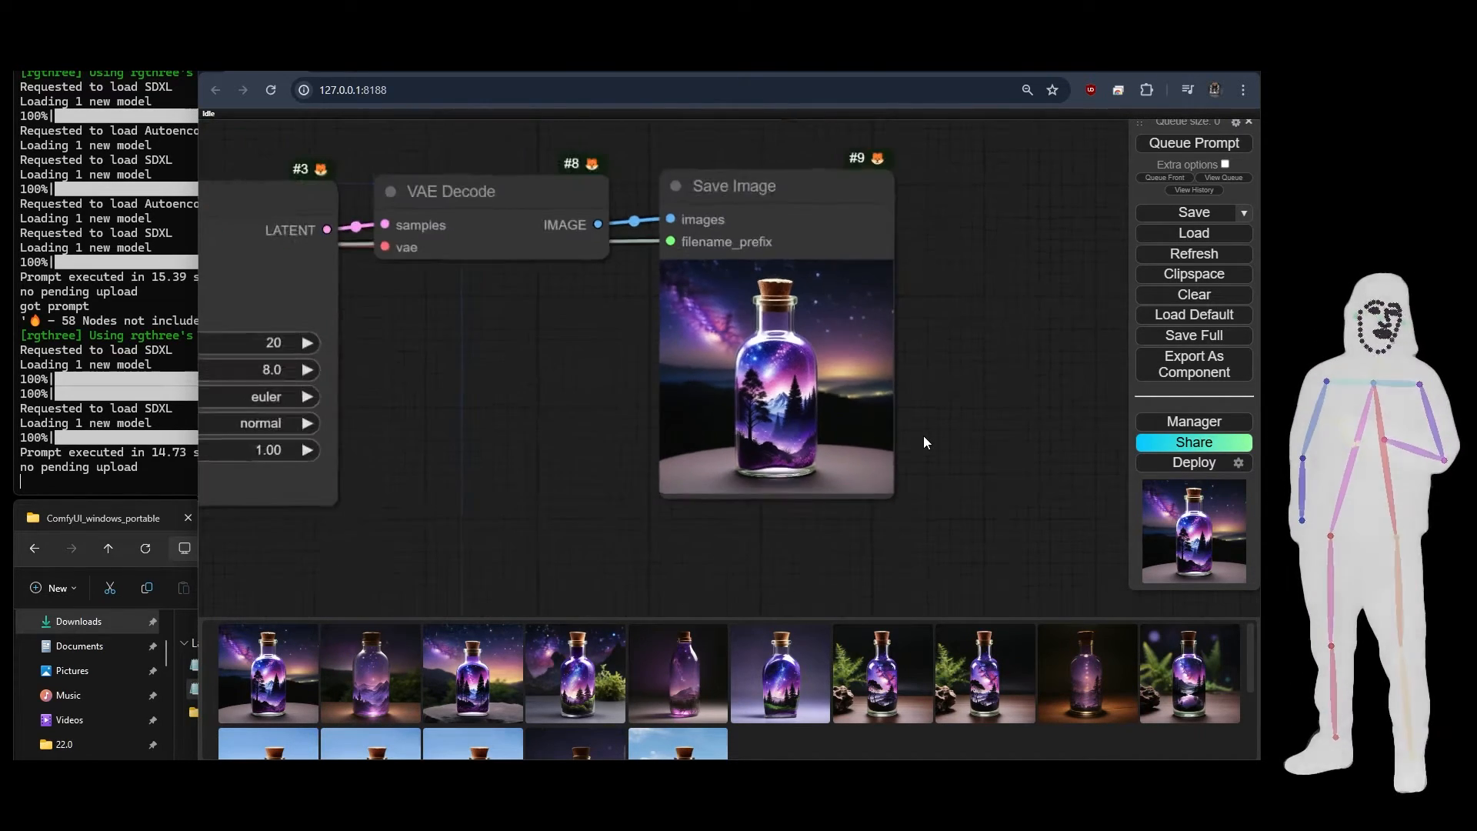
scroll(924, 436, "down", 2)
scroll(973, 454, "down", 1)
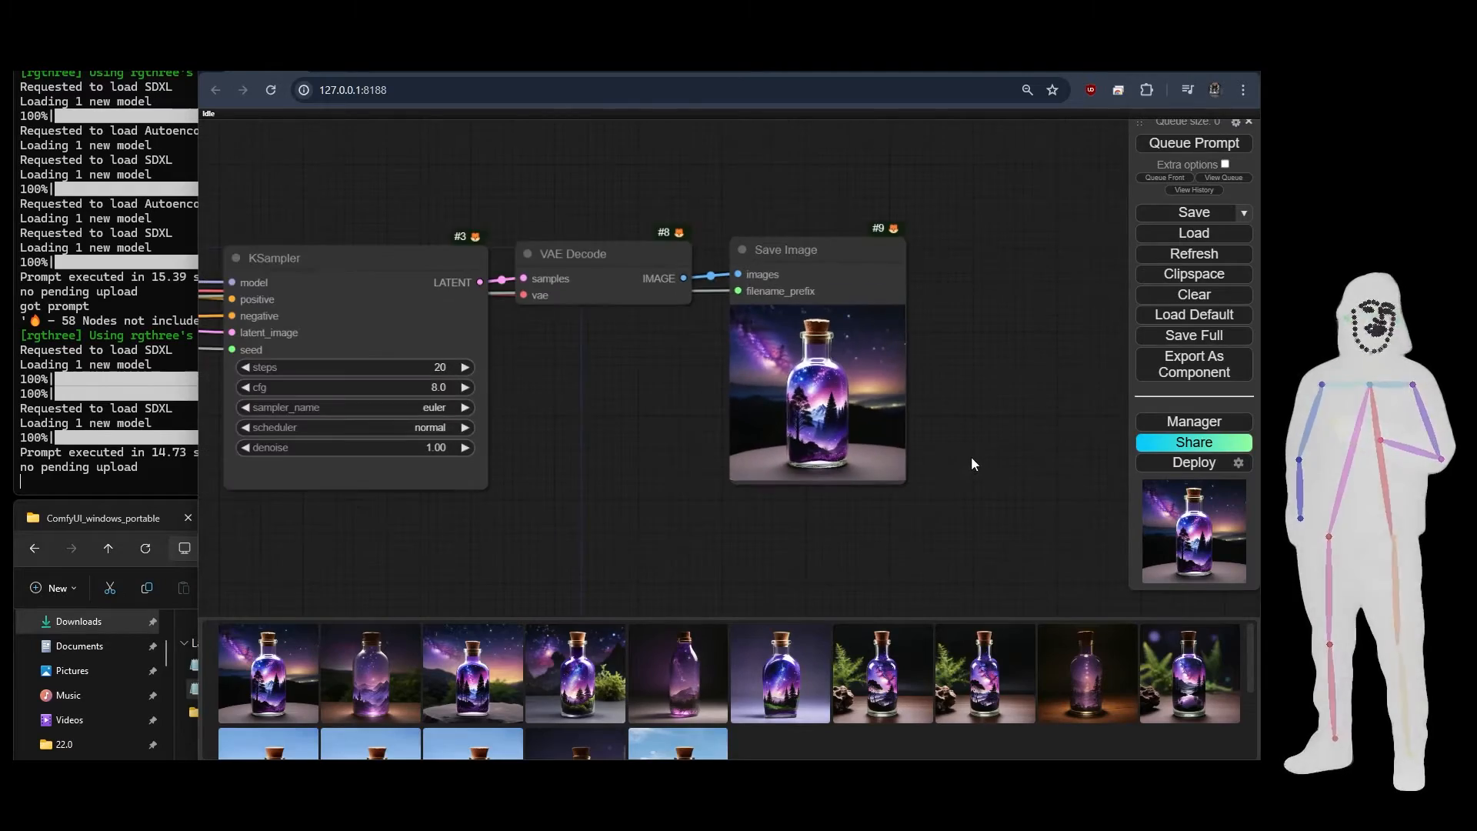
left_click_drag(288, 434, 1162, 600)
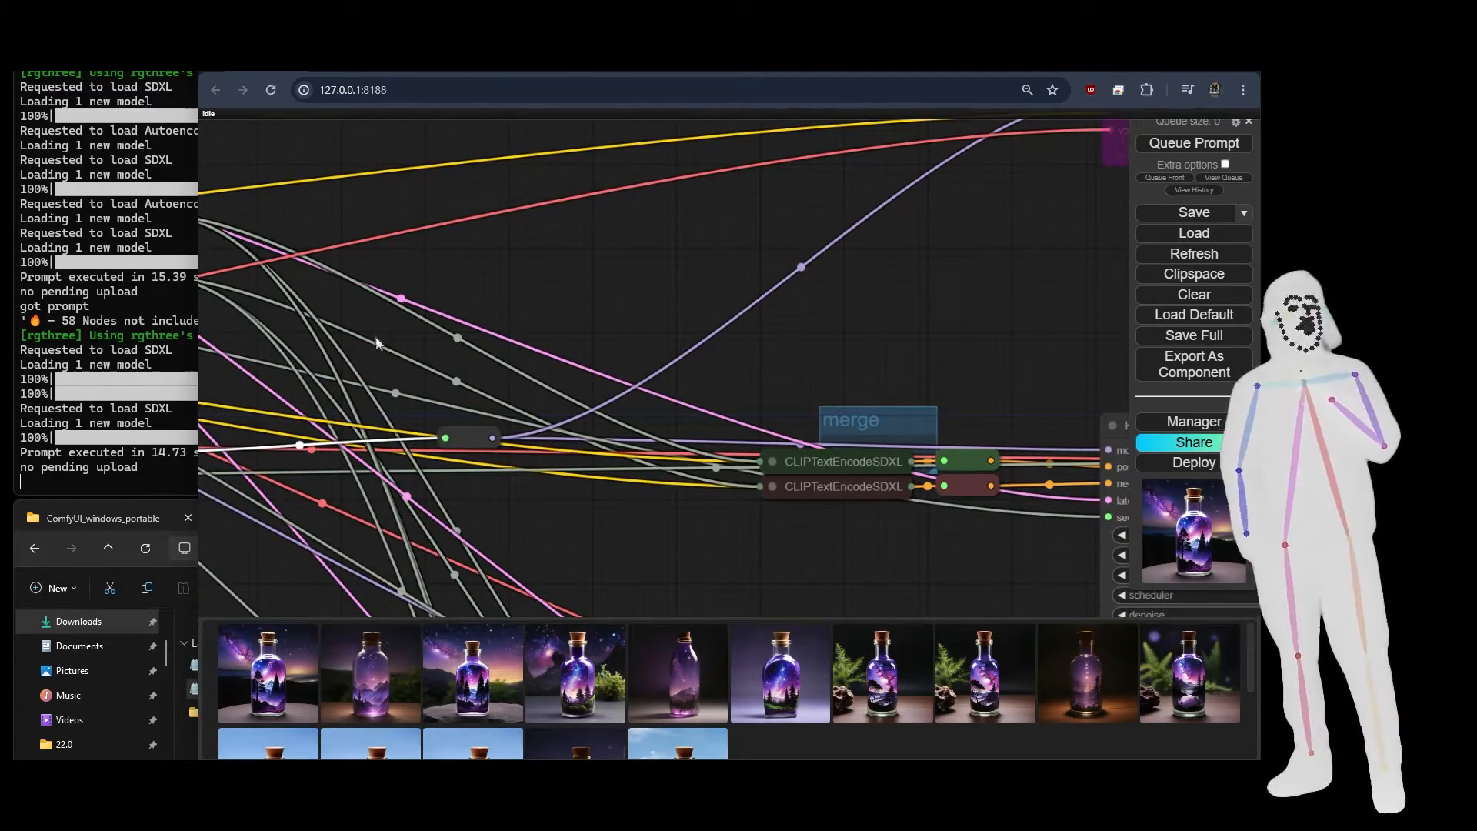
left_click_drag(360, 330, 1064, 408)
left_click_drag(562, 493, 622, 340)
right_click(739, 379)
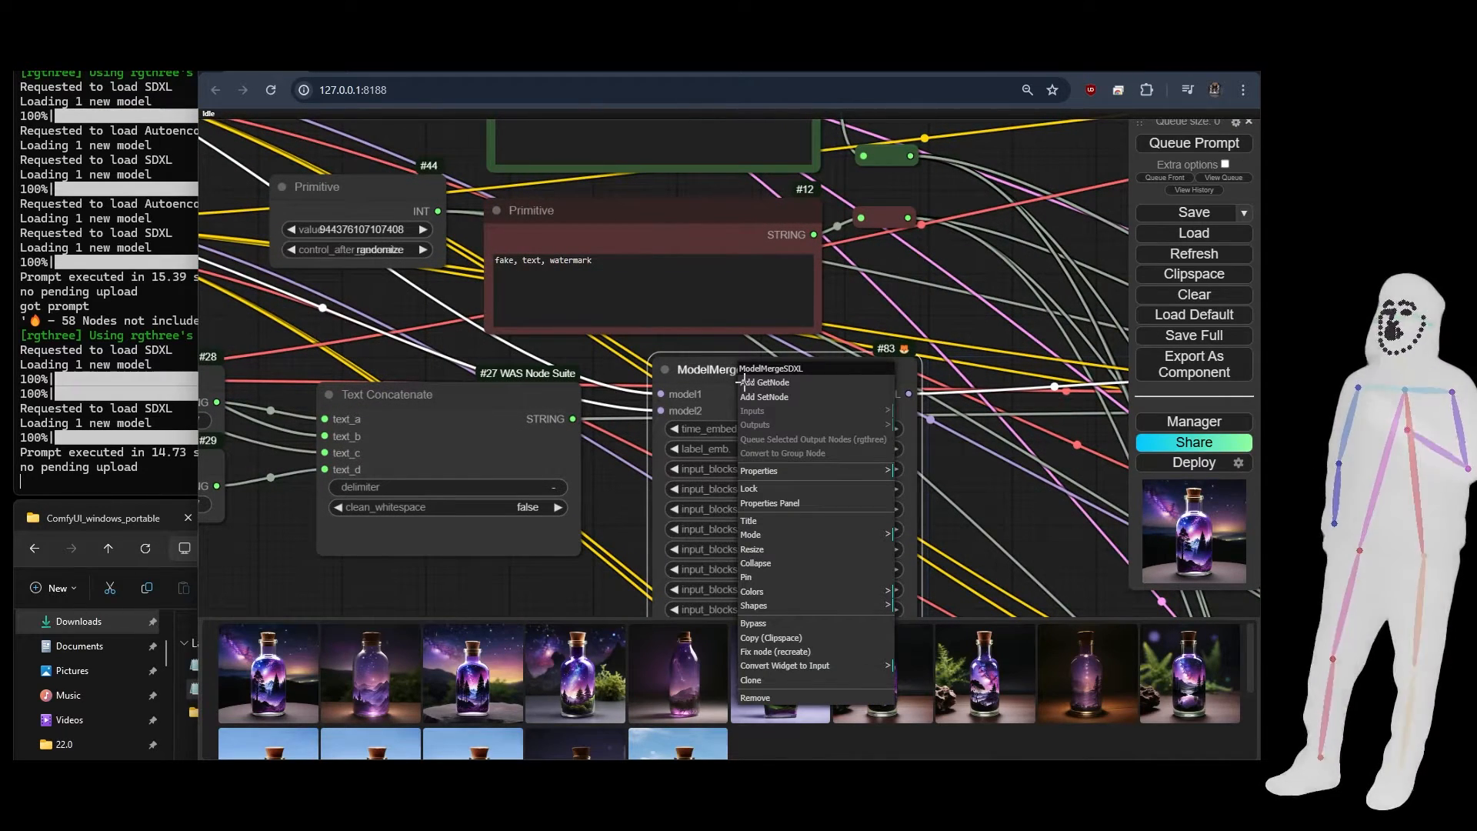
left_click(633, 358)
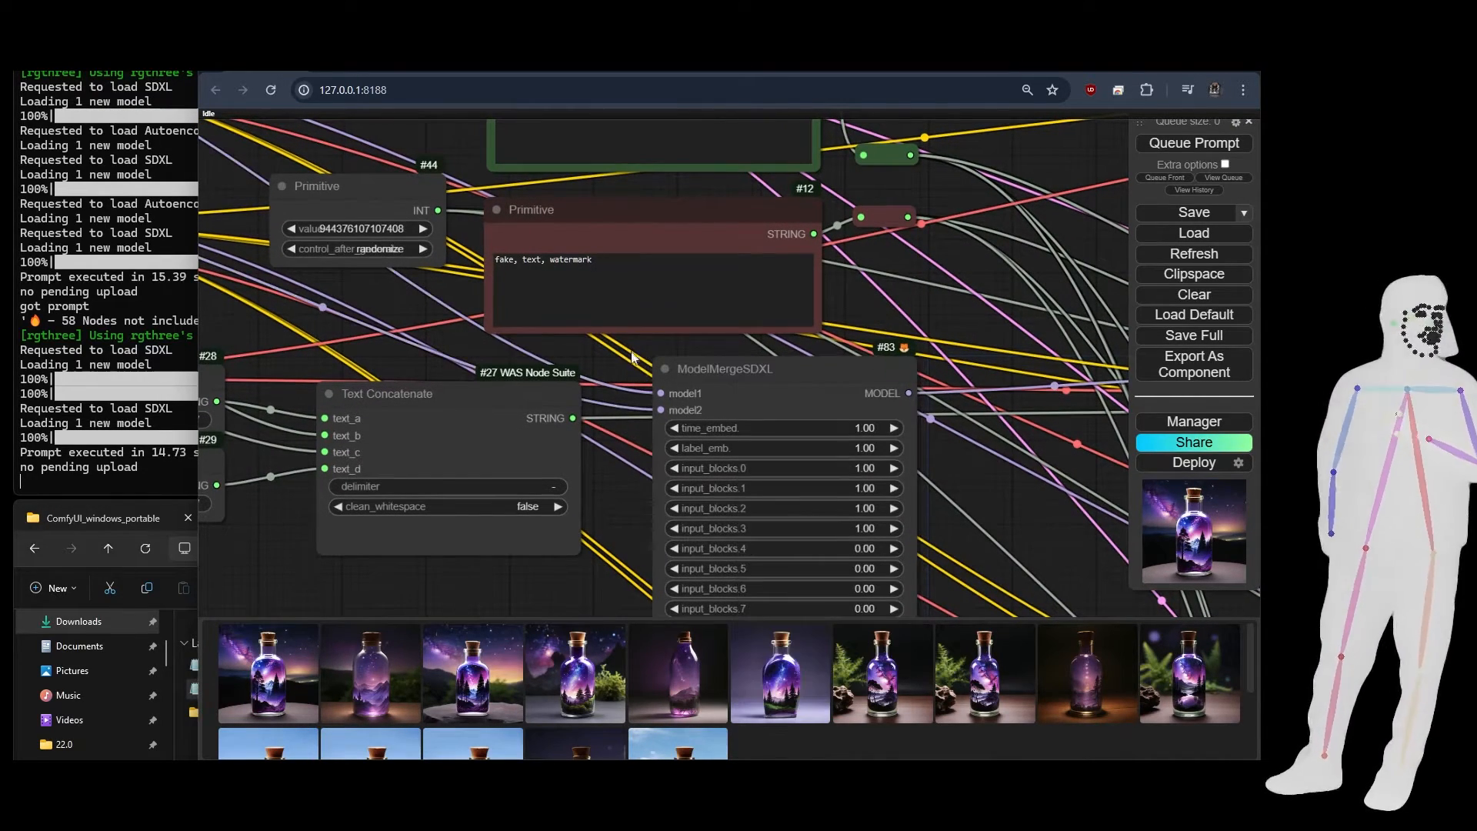
scroll(660, 361, "up", 2)
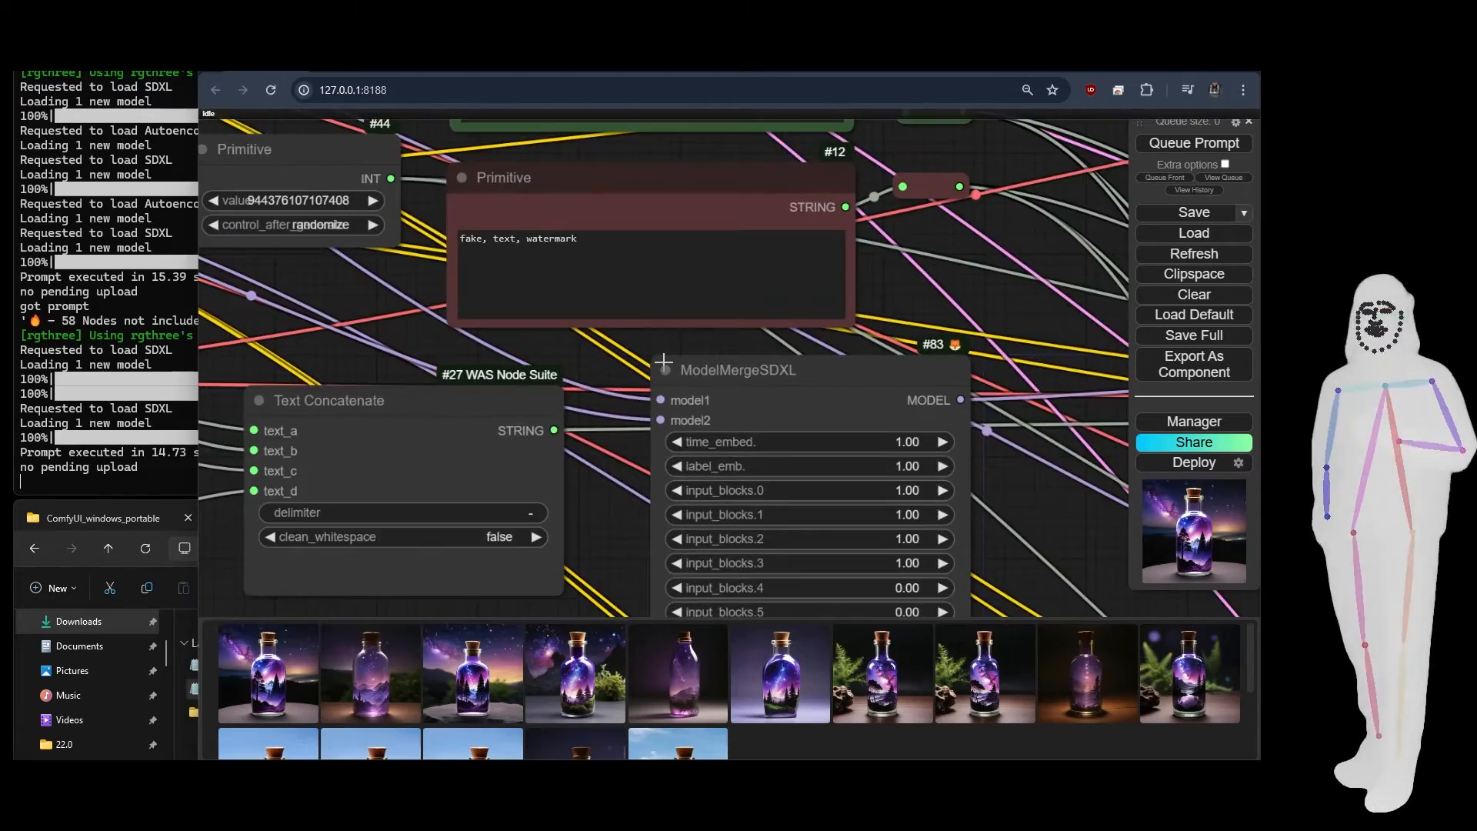
scroll(664, 361, "down", 4)
scroll(664, 361, "down", 5)
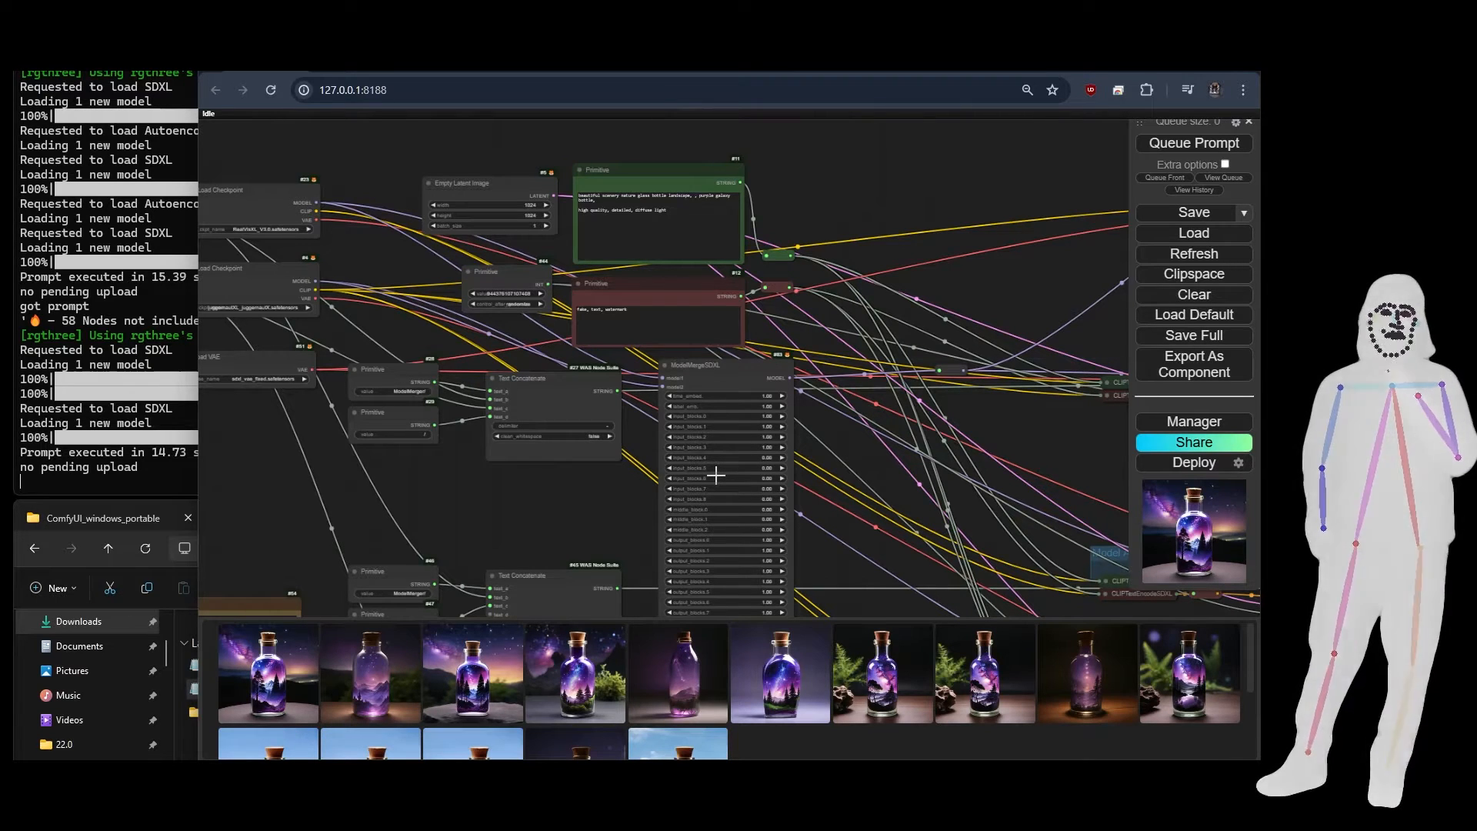
left_click_drag(317, 203, 664, 387)
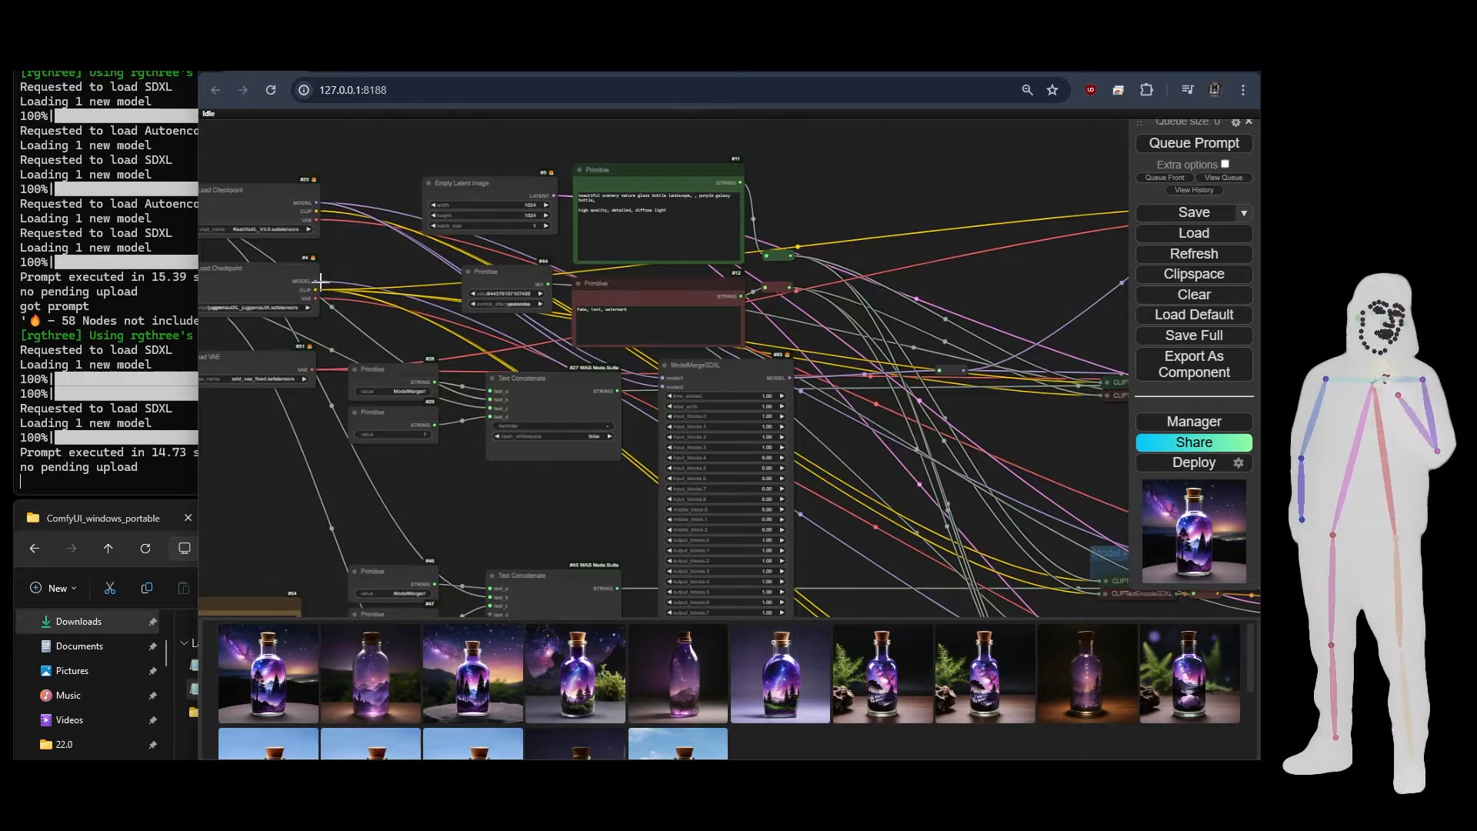
left_click_drag(316, 281, 662, 378)
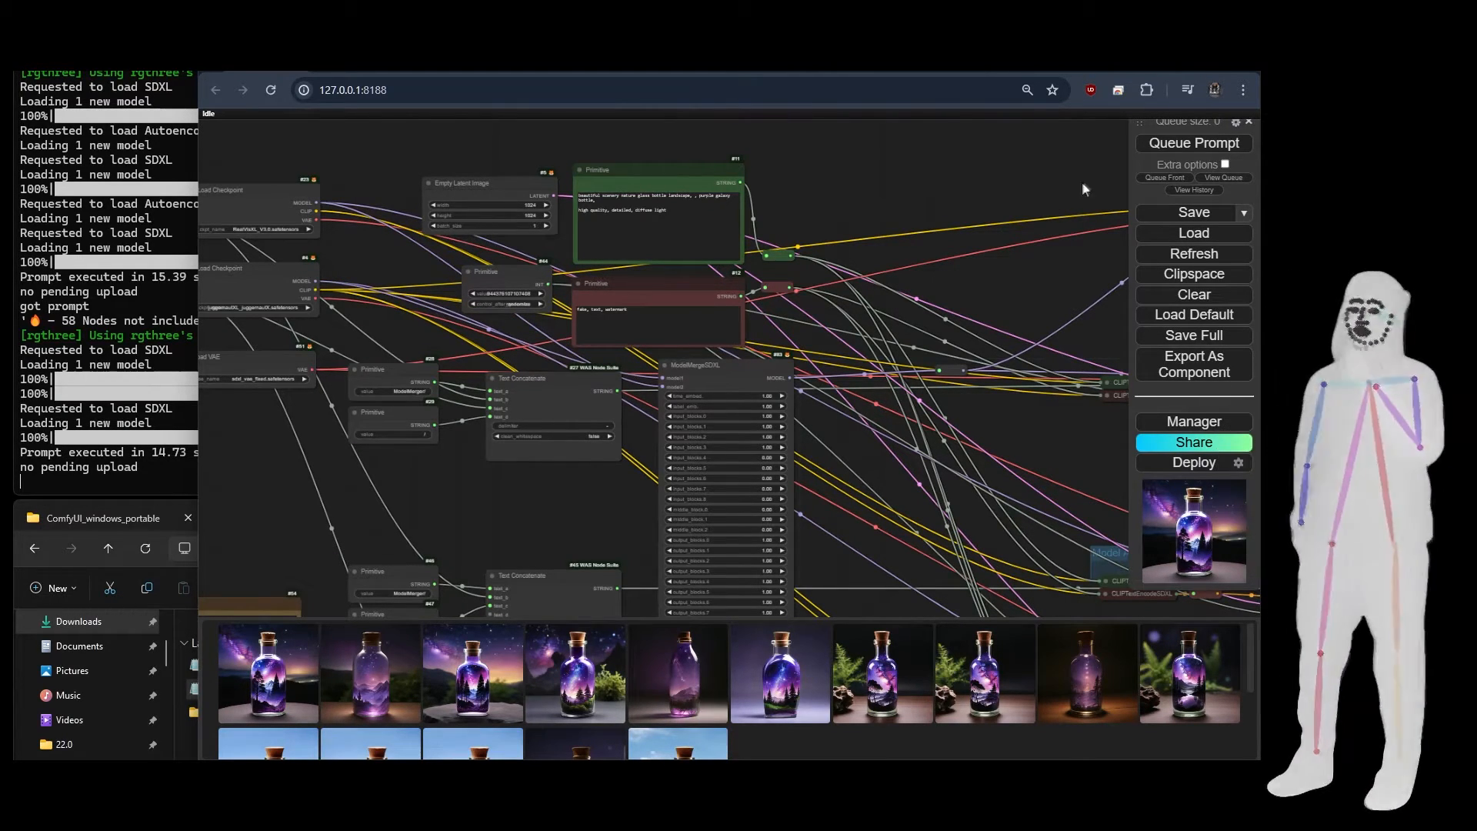
Queue the prompt with the swapped model inputs and check the new source images in Save Image nodes #38 and #43
left_click(1181, 145)
left_click_drag(1058, 272, 264, 220)
left_click_drag(910, 406, 847, 289)
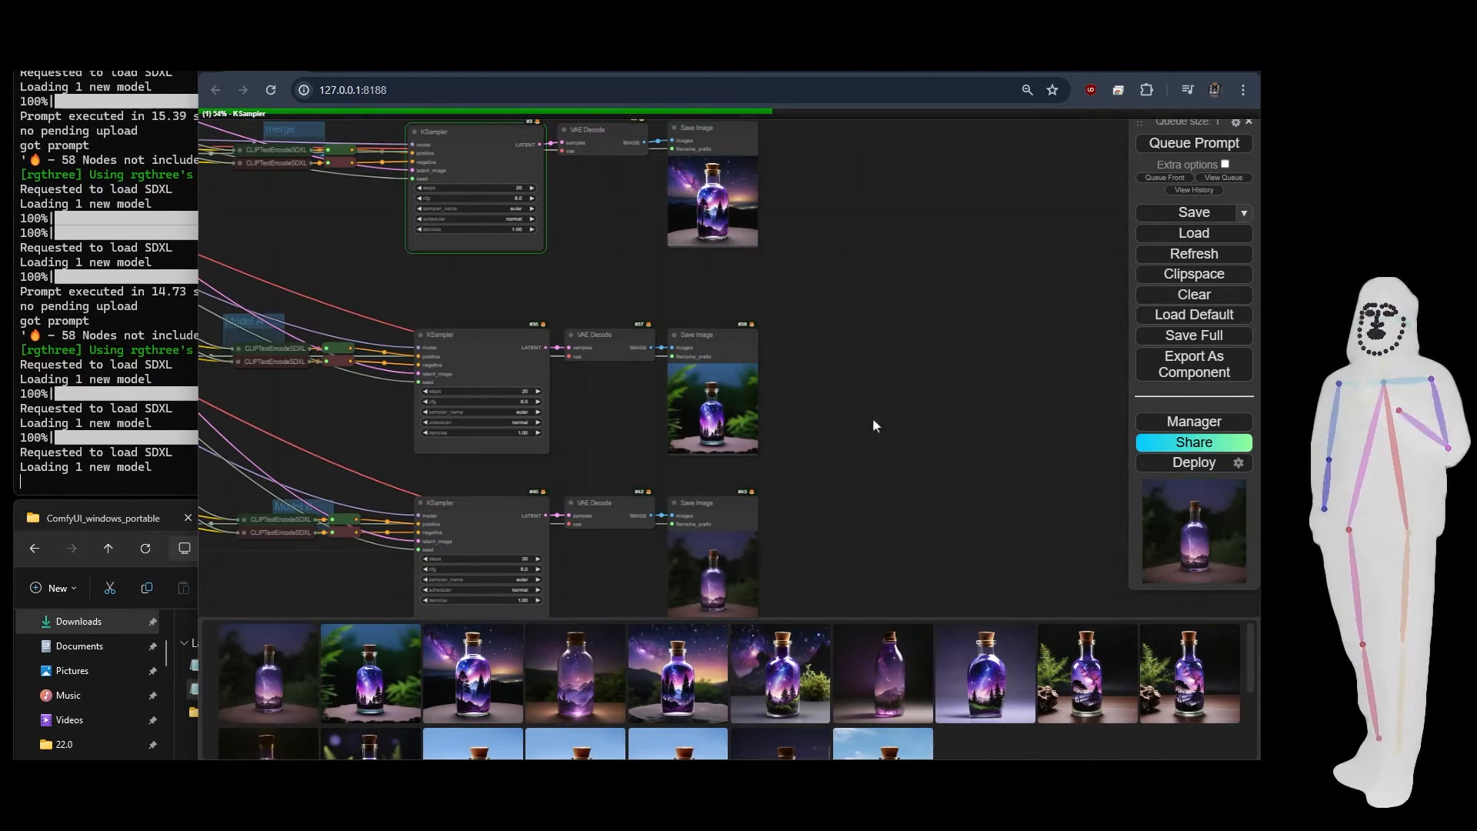
left_click_drag(818, 242, 844, 371)
scroll(821, 332, "up", 2)
scroll(821, 331, "down", 1)
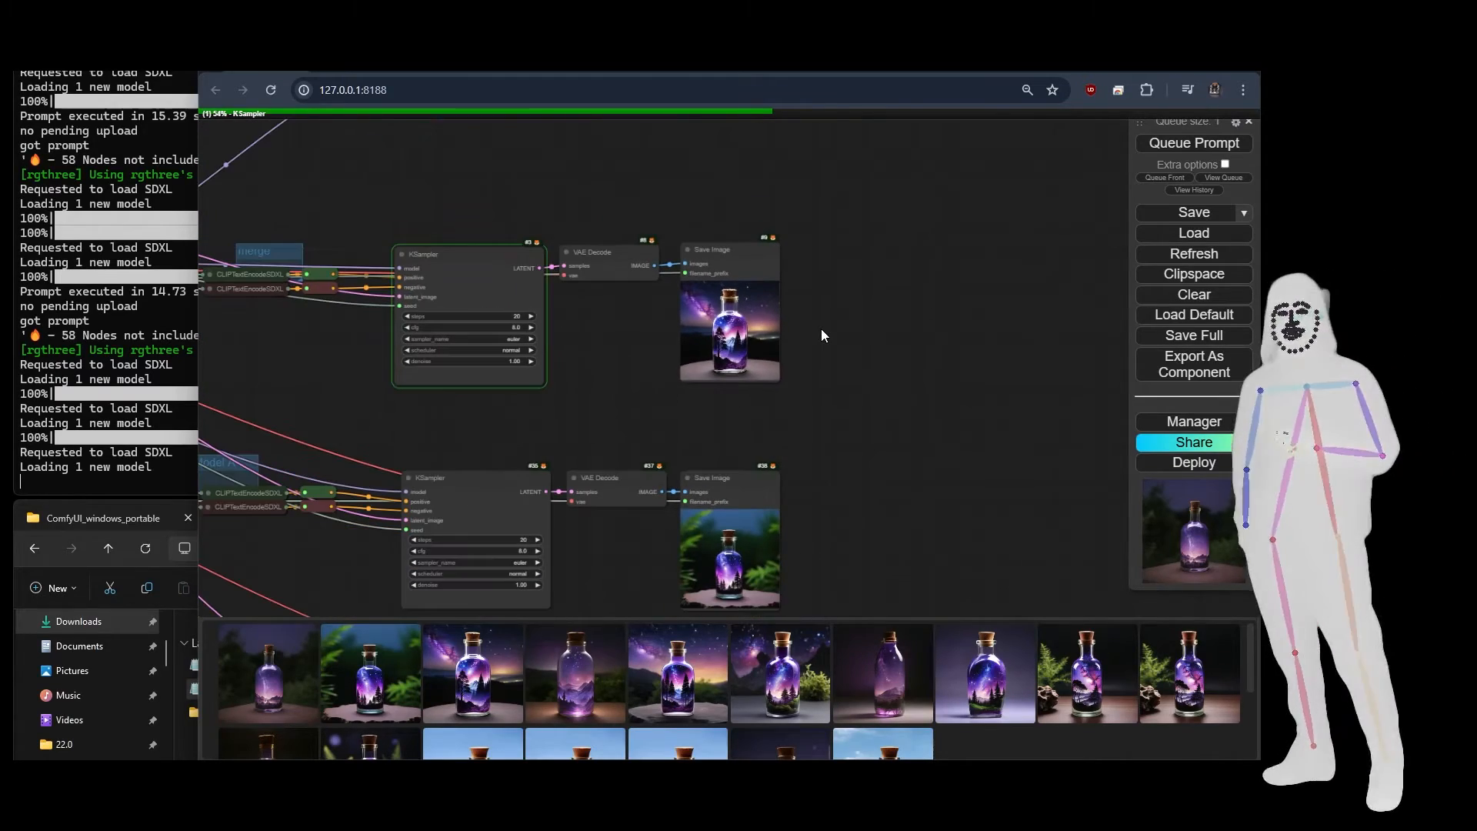
left_click_drag(841, 520, 803, 304)
scroll(773, 314, "down", 5)
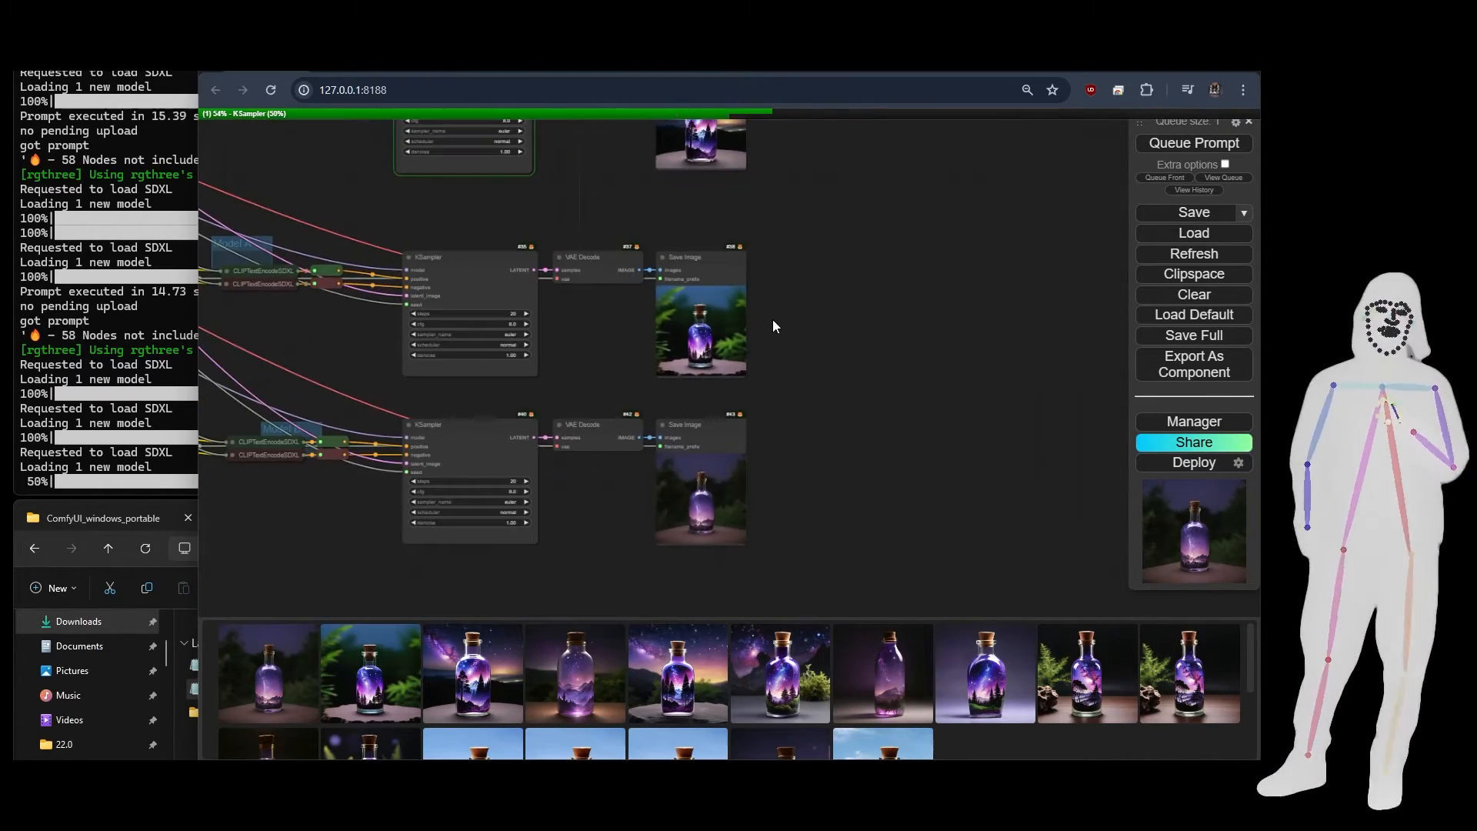
scroll(772, 329, "up", 10)
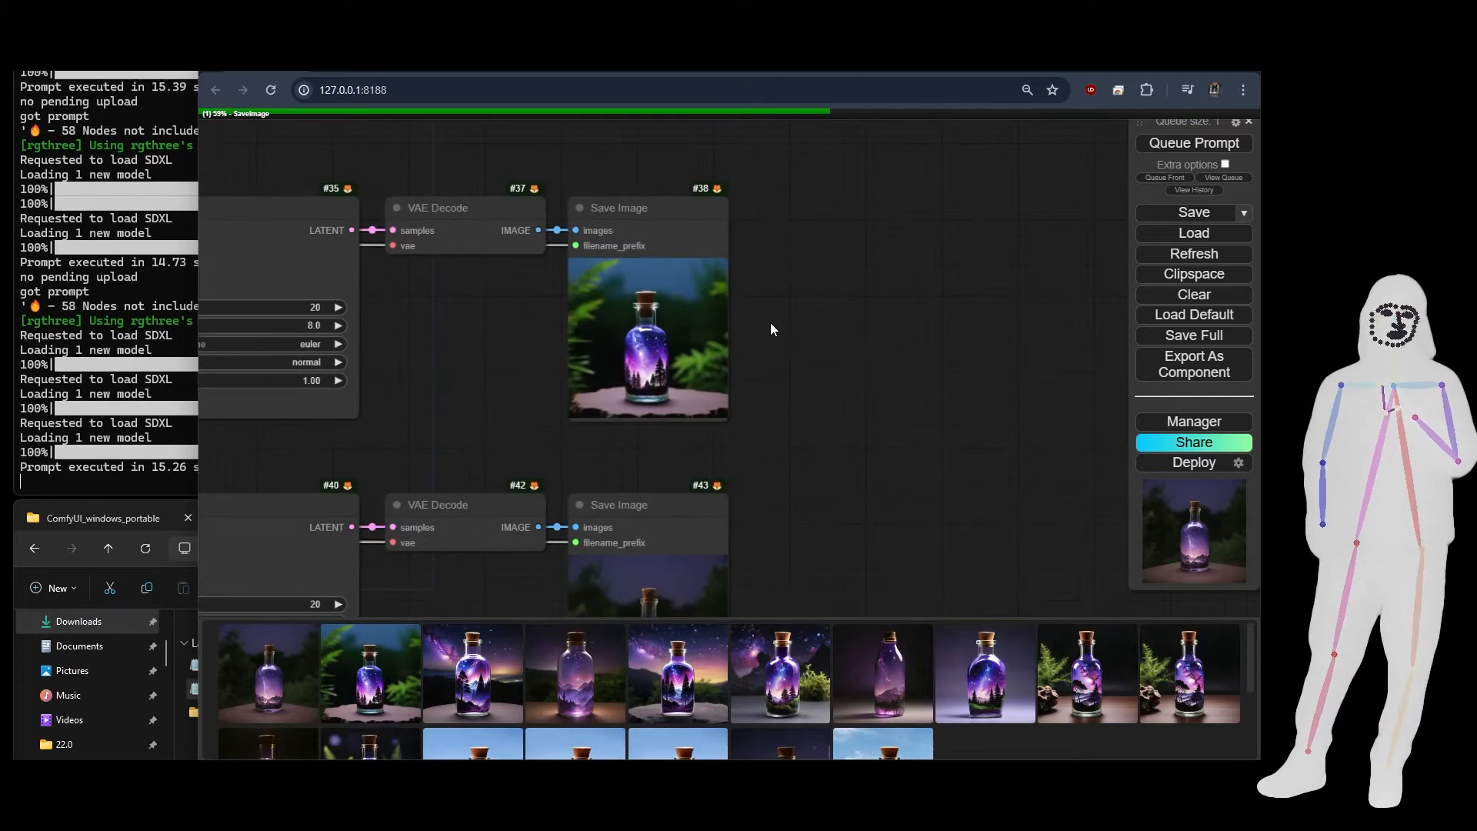
Compare the new outputs in Save Image nodes #43, #38 and #9, enlarging the merged image in #9
left_click_drag(788, 464, 738, 249)
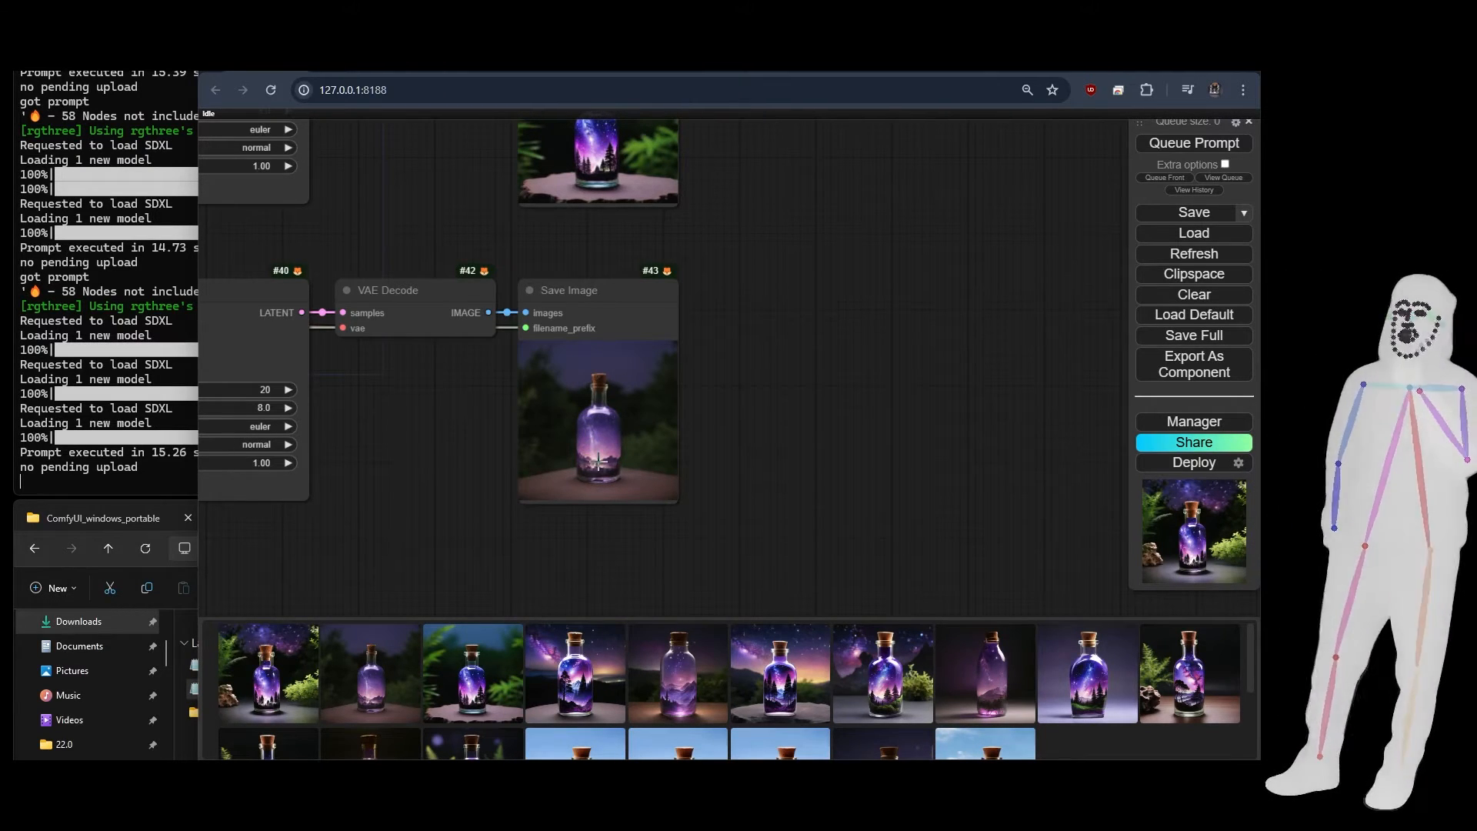
left_click_drag(760, 283, 792, 519)
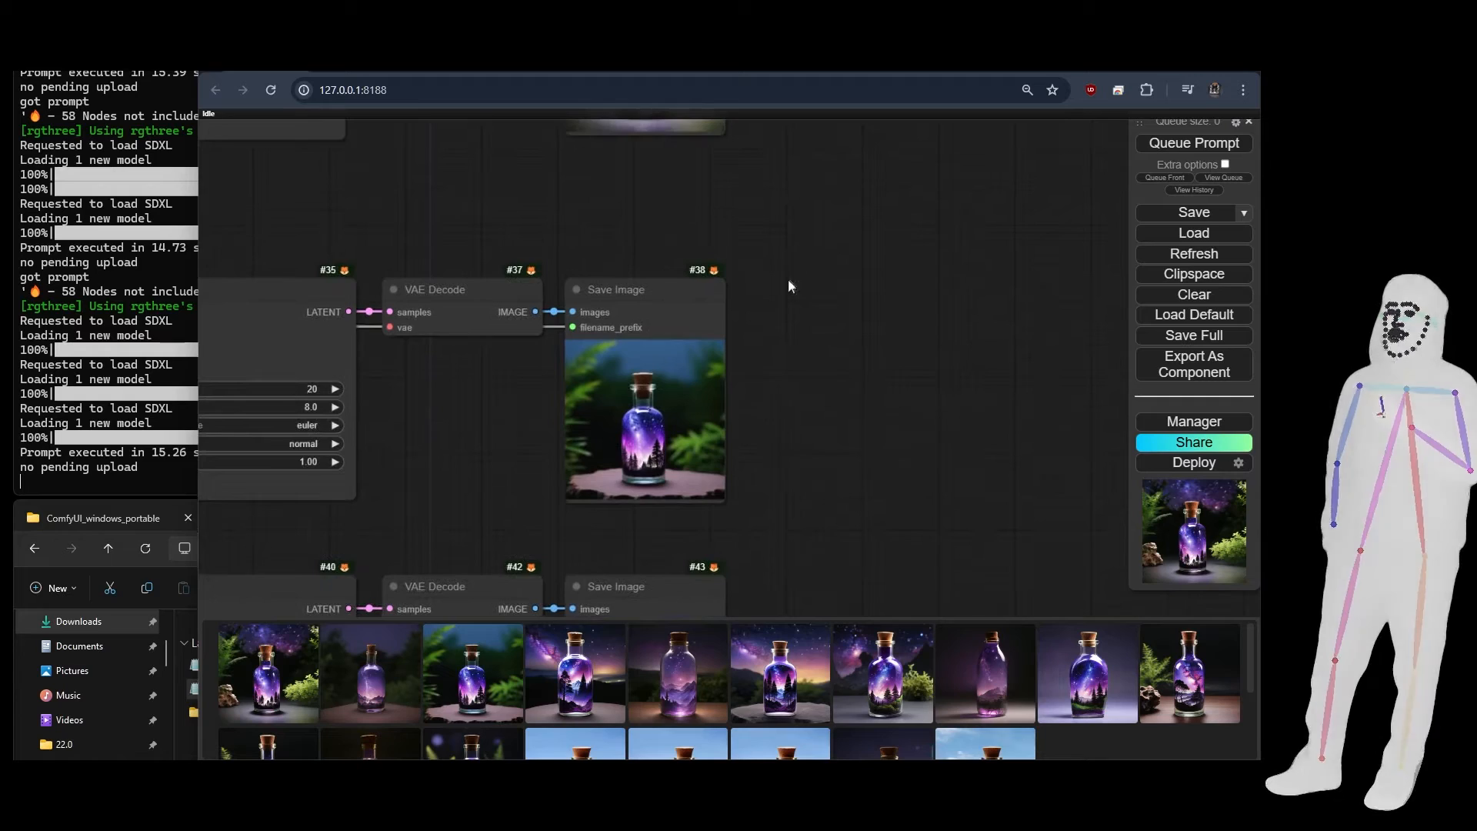
left_click_drag(788, 279, 800, 519)
left_click_drag(784, 428, 786, 456)
scroll(759, 333, "up", 2)
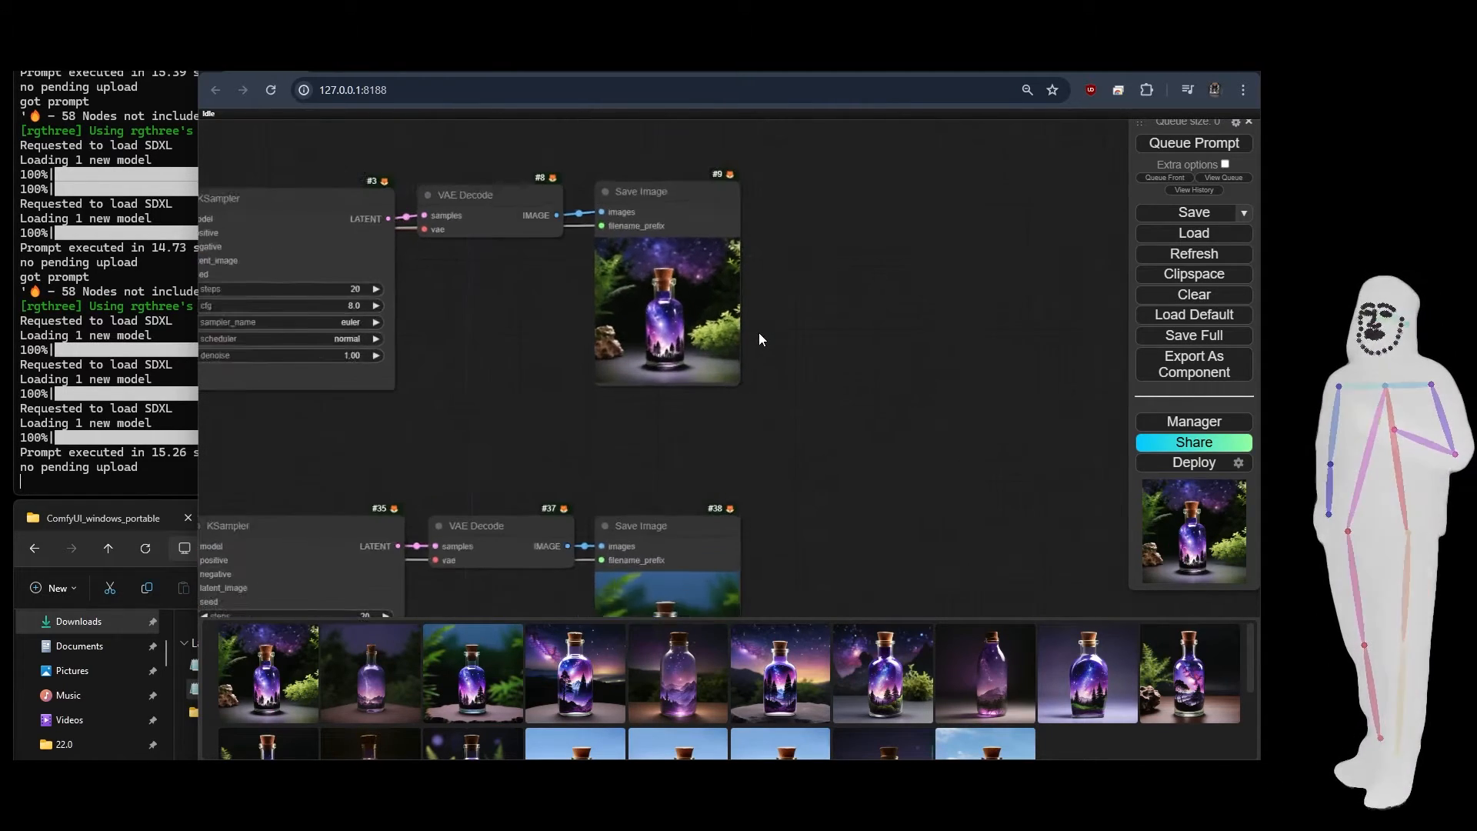
scroll(759, 339, "up", 3)
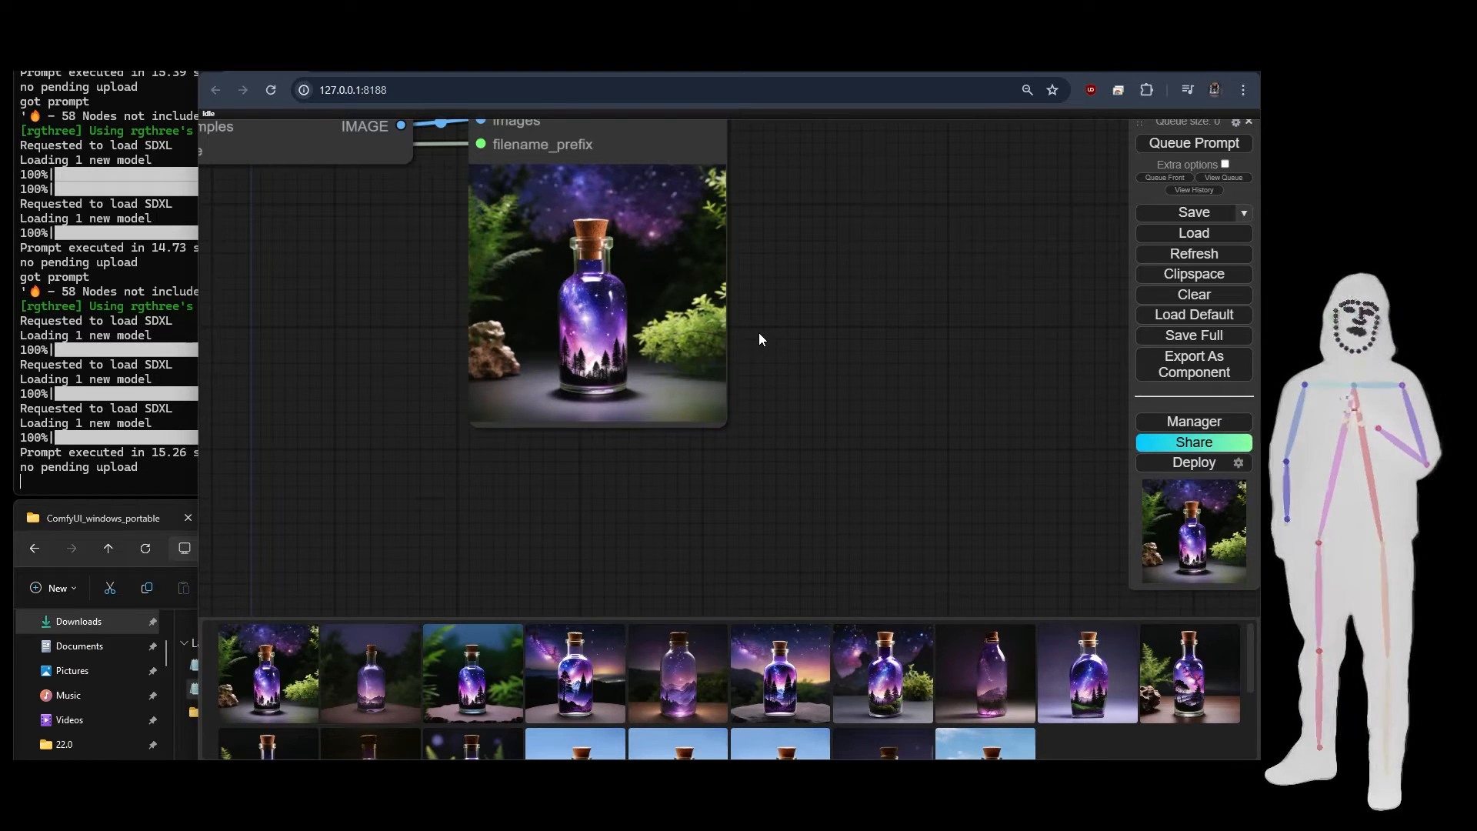
View the two source images and the merged image full size from the image feed, and close the viewer
left_click(486, 684)
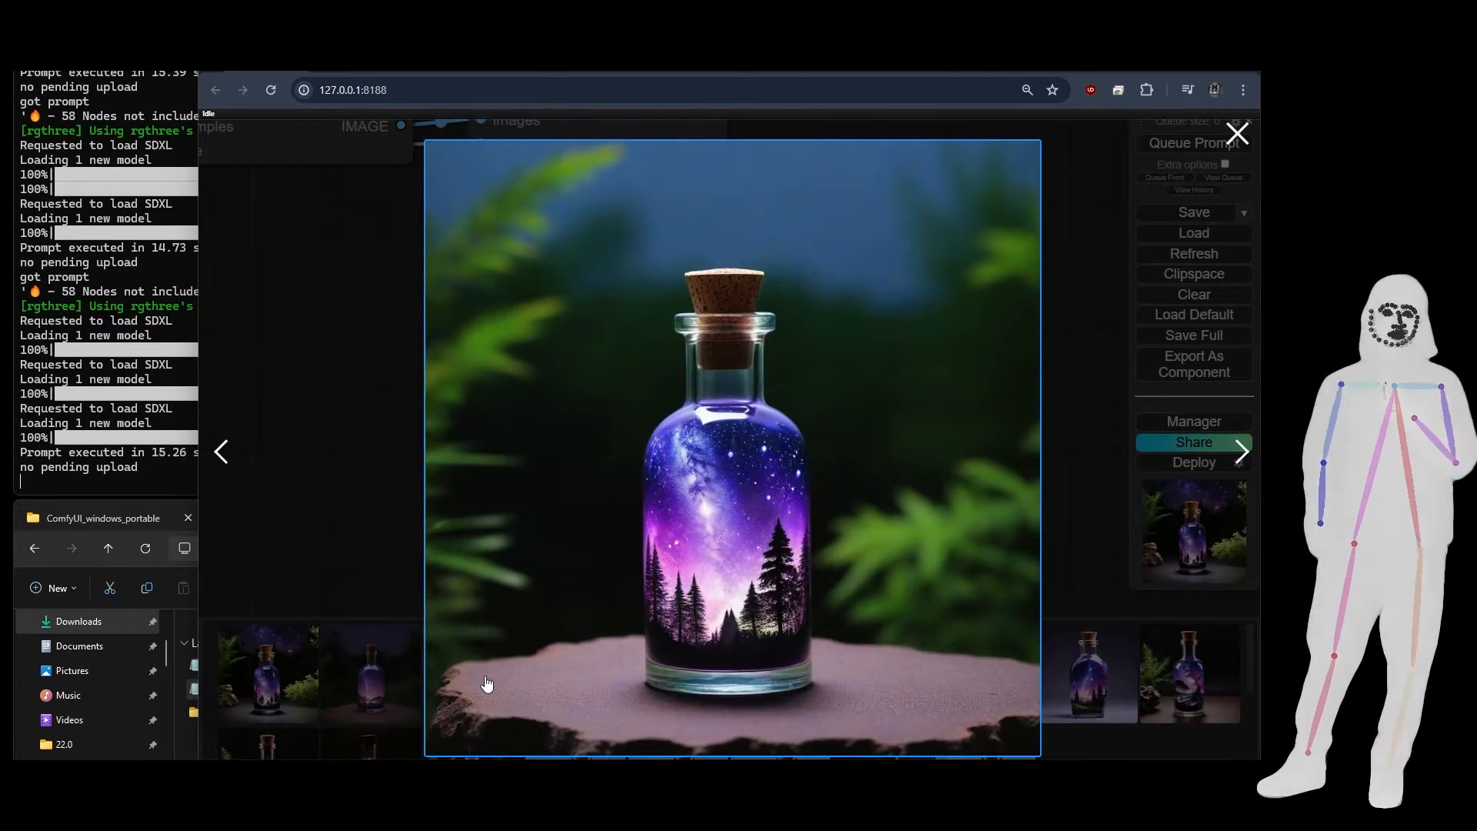
left_click(220, 453)
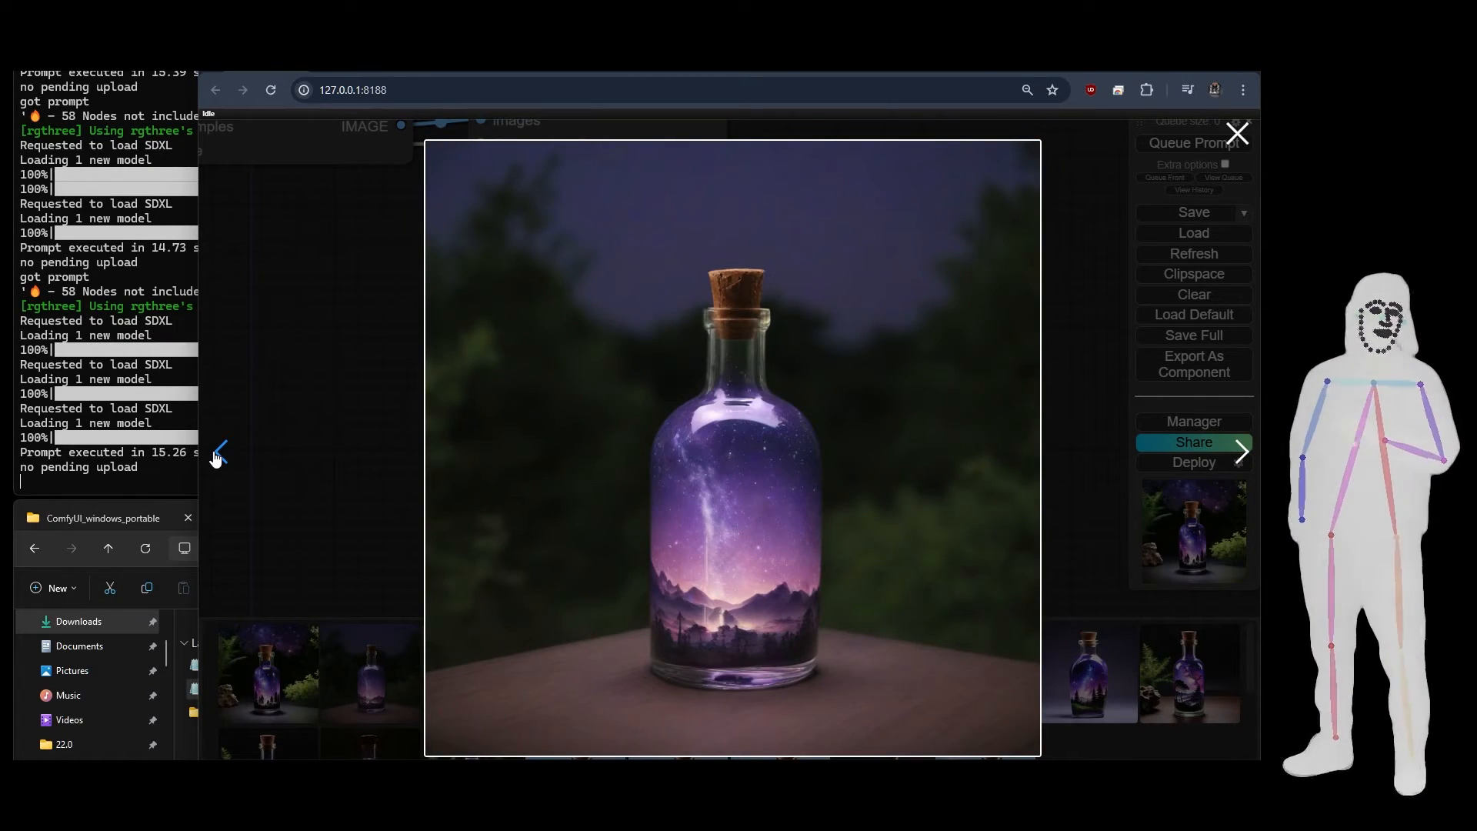
left_click(218, 455)
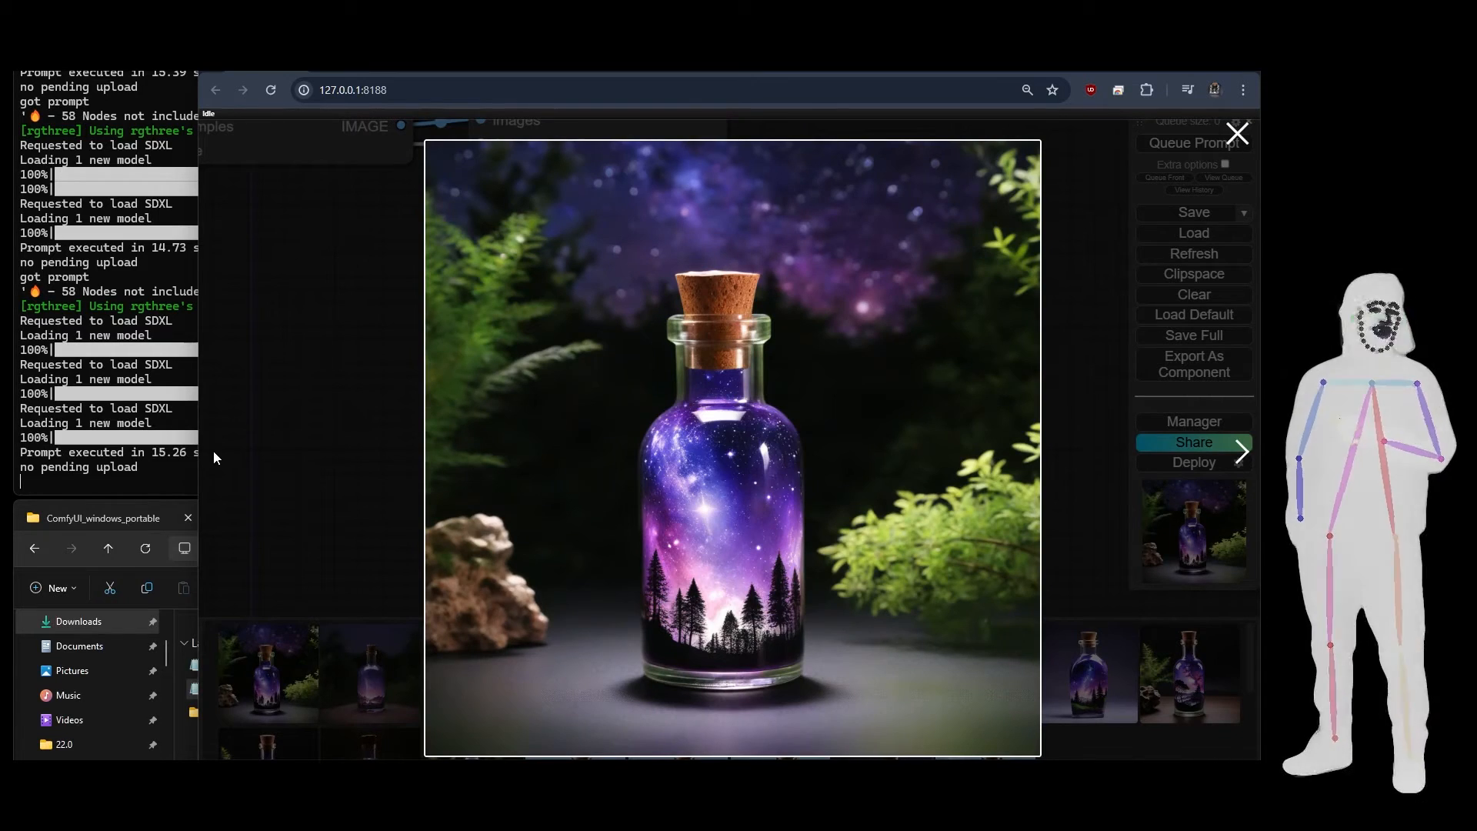
left_click(1239, 135)
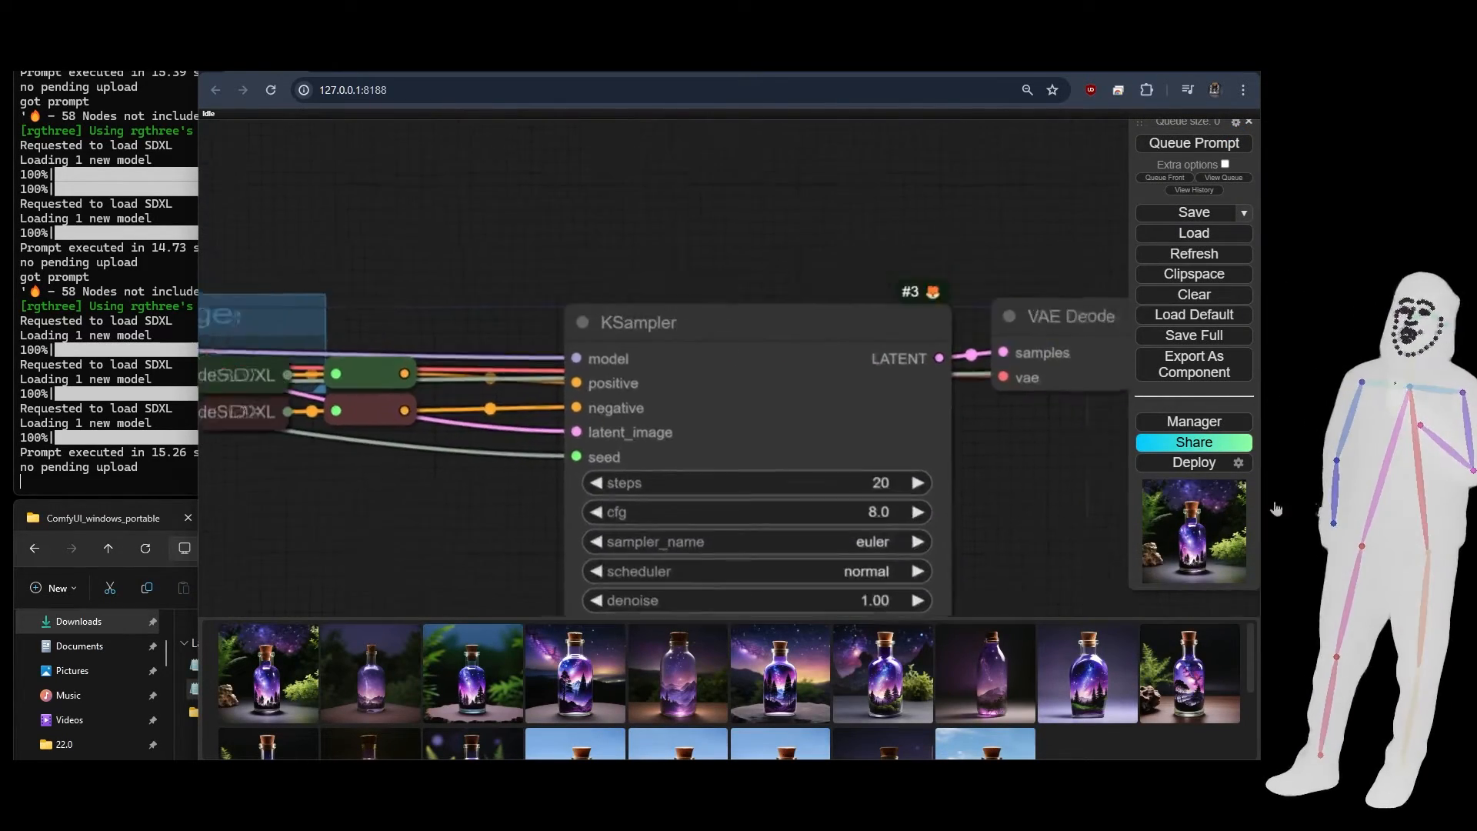
Set control_after_generate on the seed Primitive node to fixed and queue the prompt again
left_click_drag(1277, 509, 1462, 492)
scroll(779, 501, "up", 1)
scroll(779, 501, "down", 4)
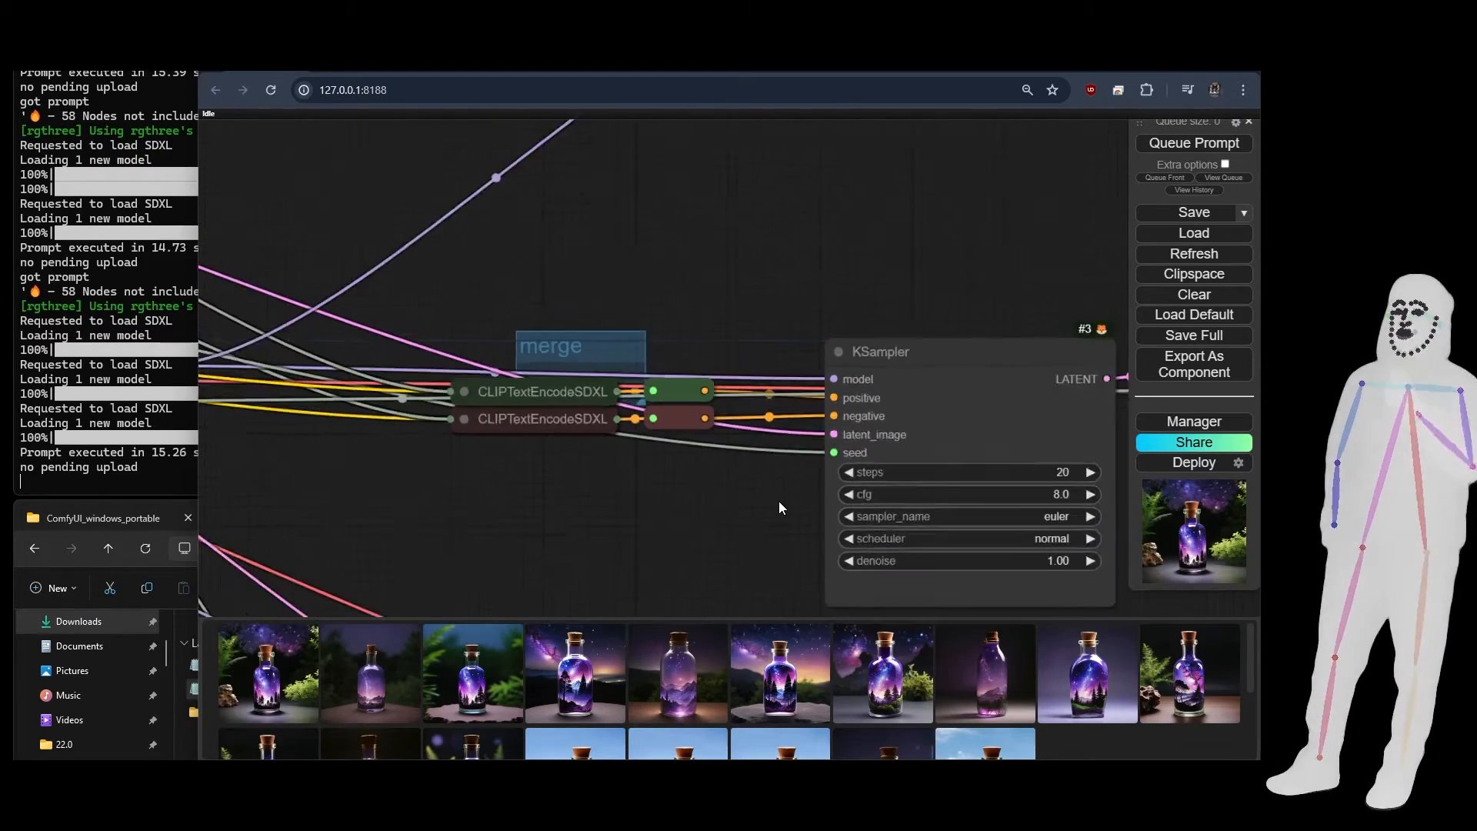
scroll(779, 501, "down", 7)
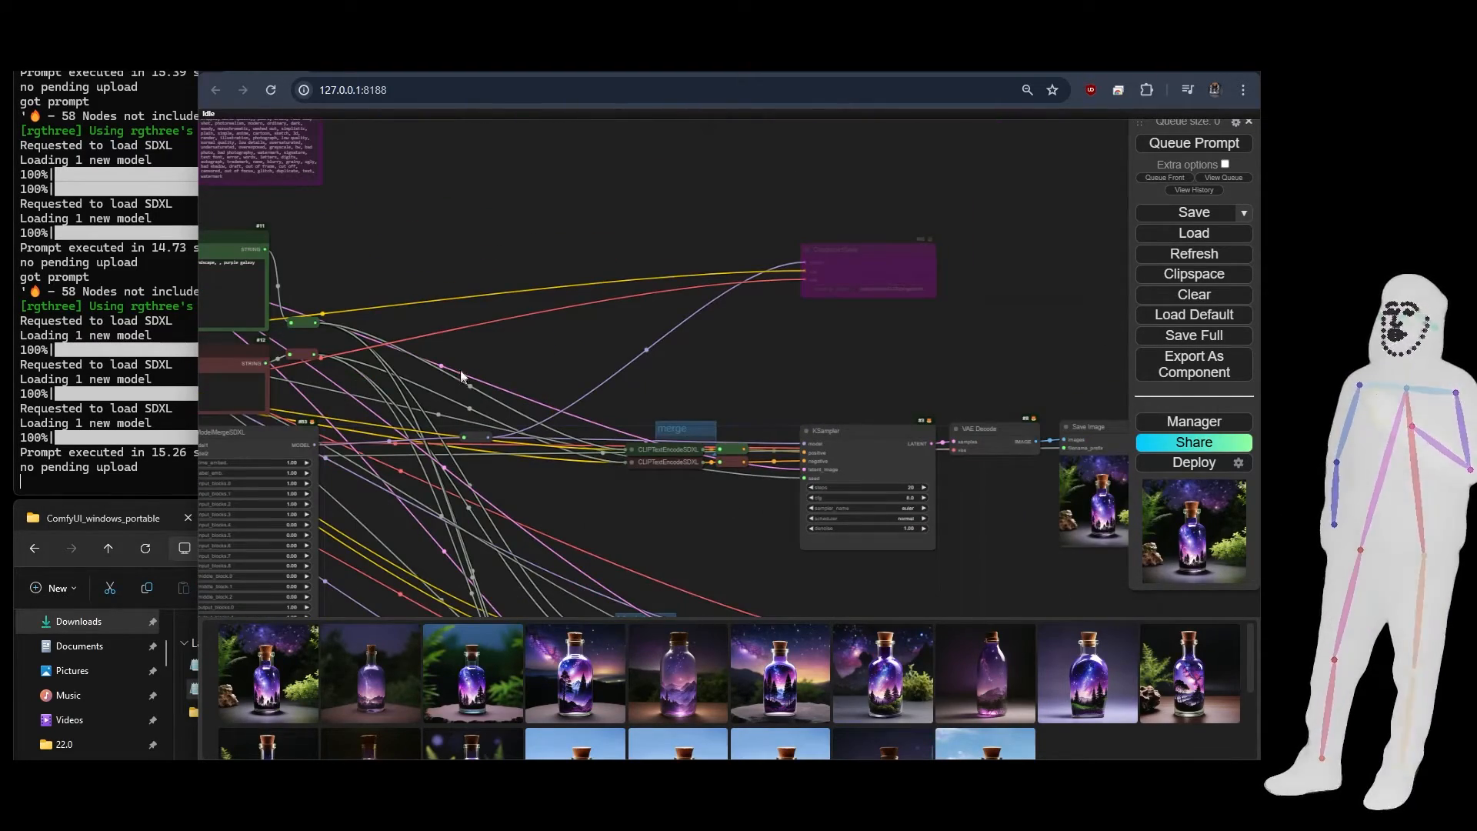
left_click_drag(460, 371, 872, 363)
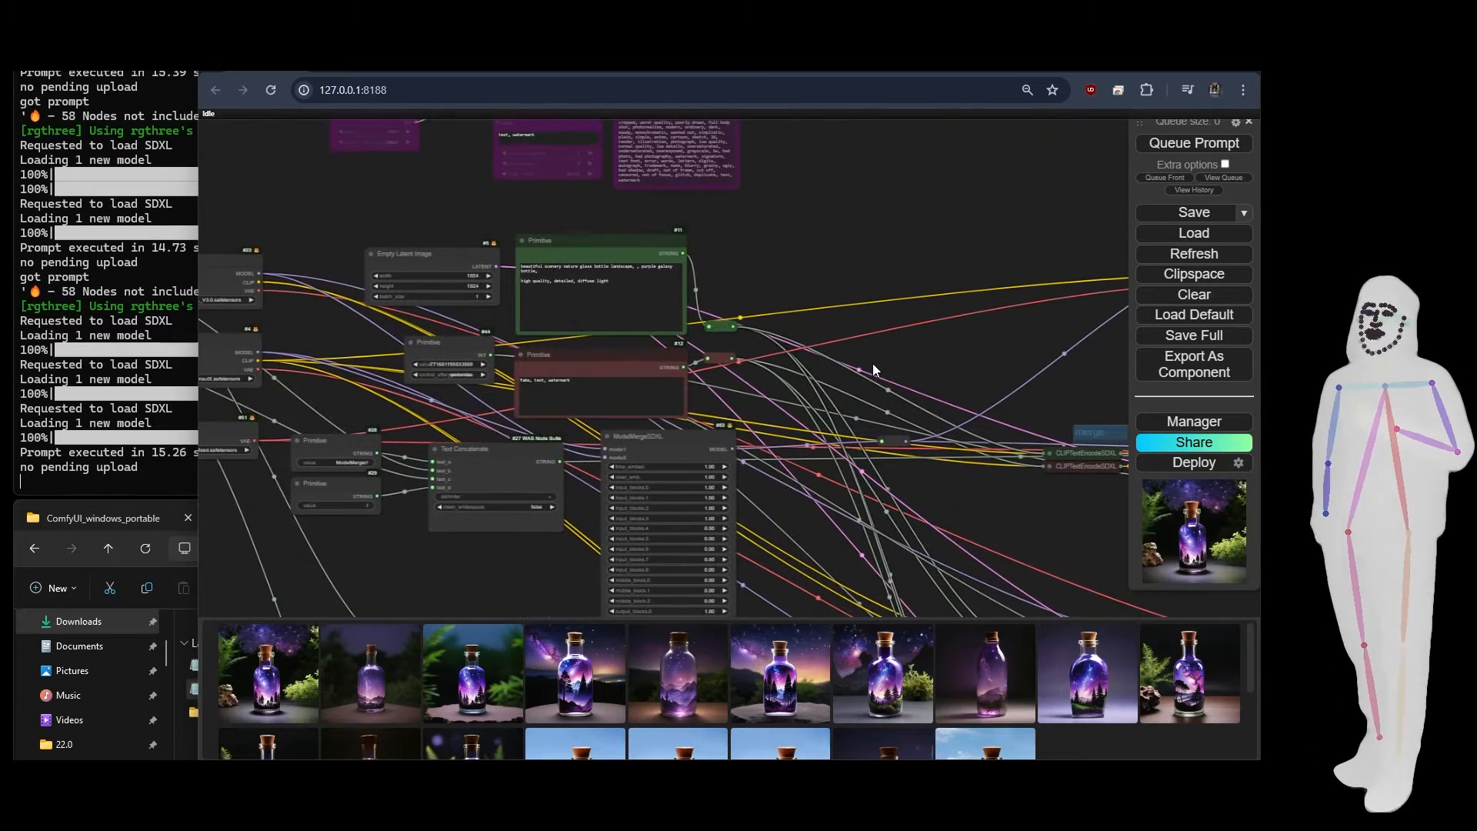
left_click(415, 375)
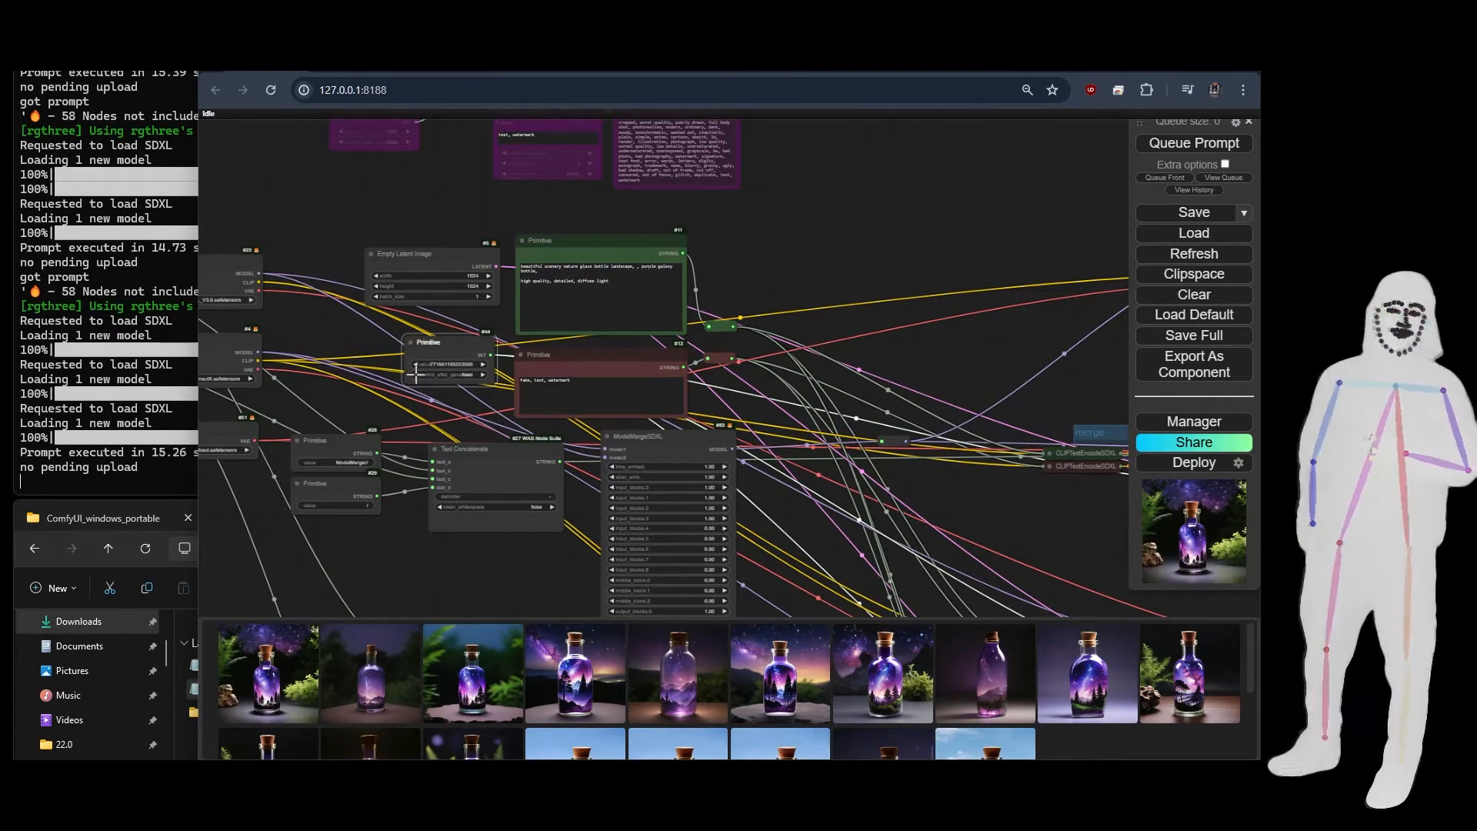
left_click(1175, 146)
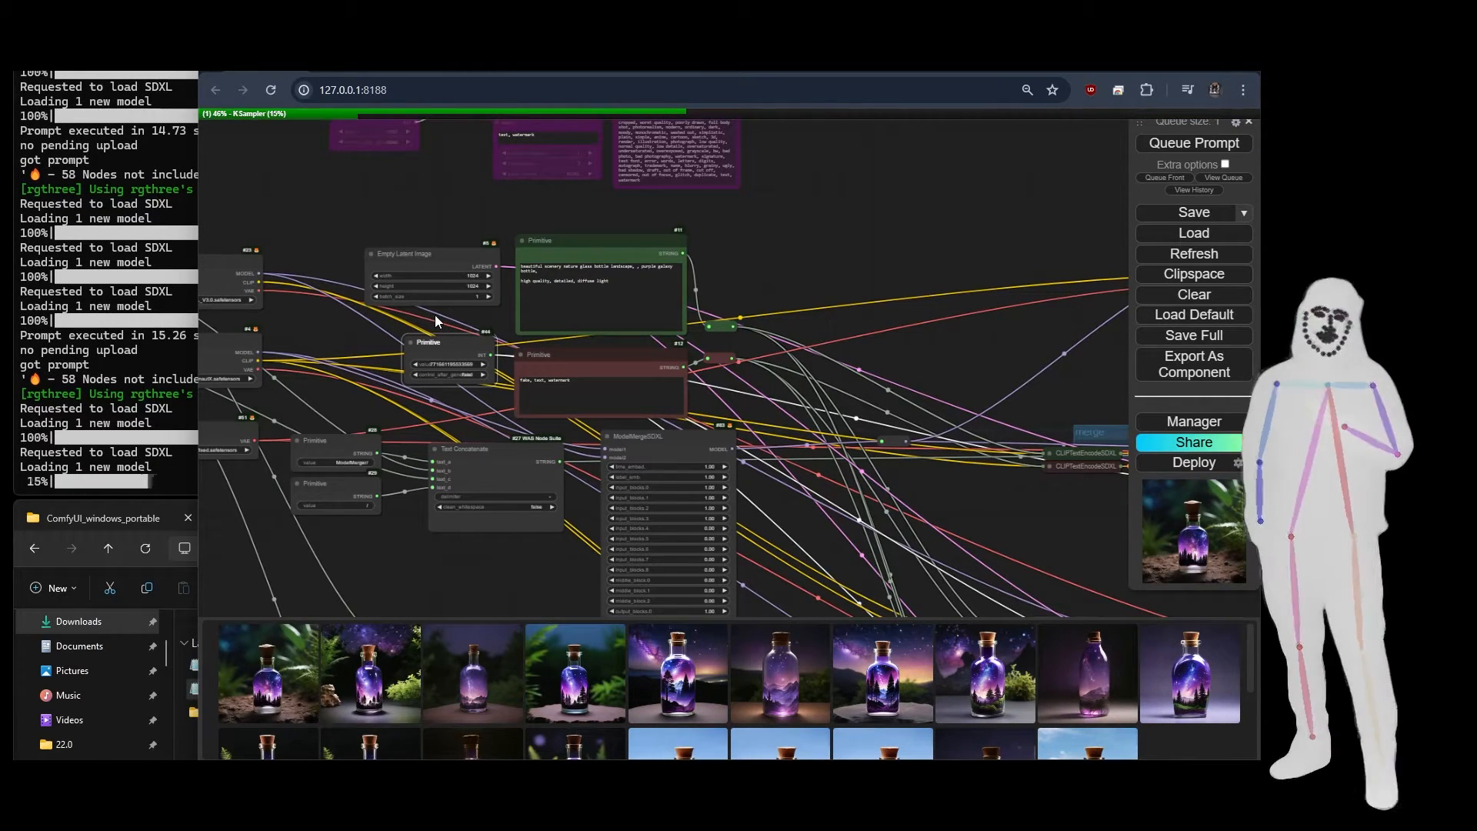
Reconnect the upper Load Checkpoint's MODEL output to model1 of ModelMergeSDXL and the lower one's to model2
left_click_drag(260, 273, 605, 448)
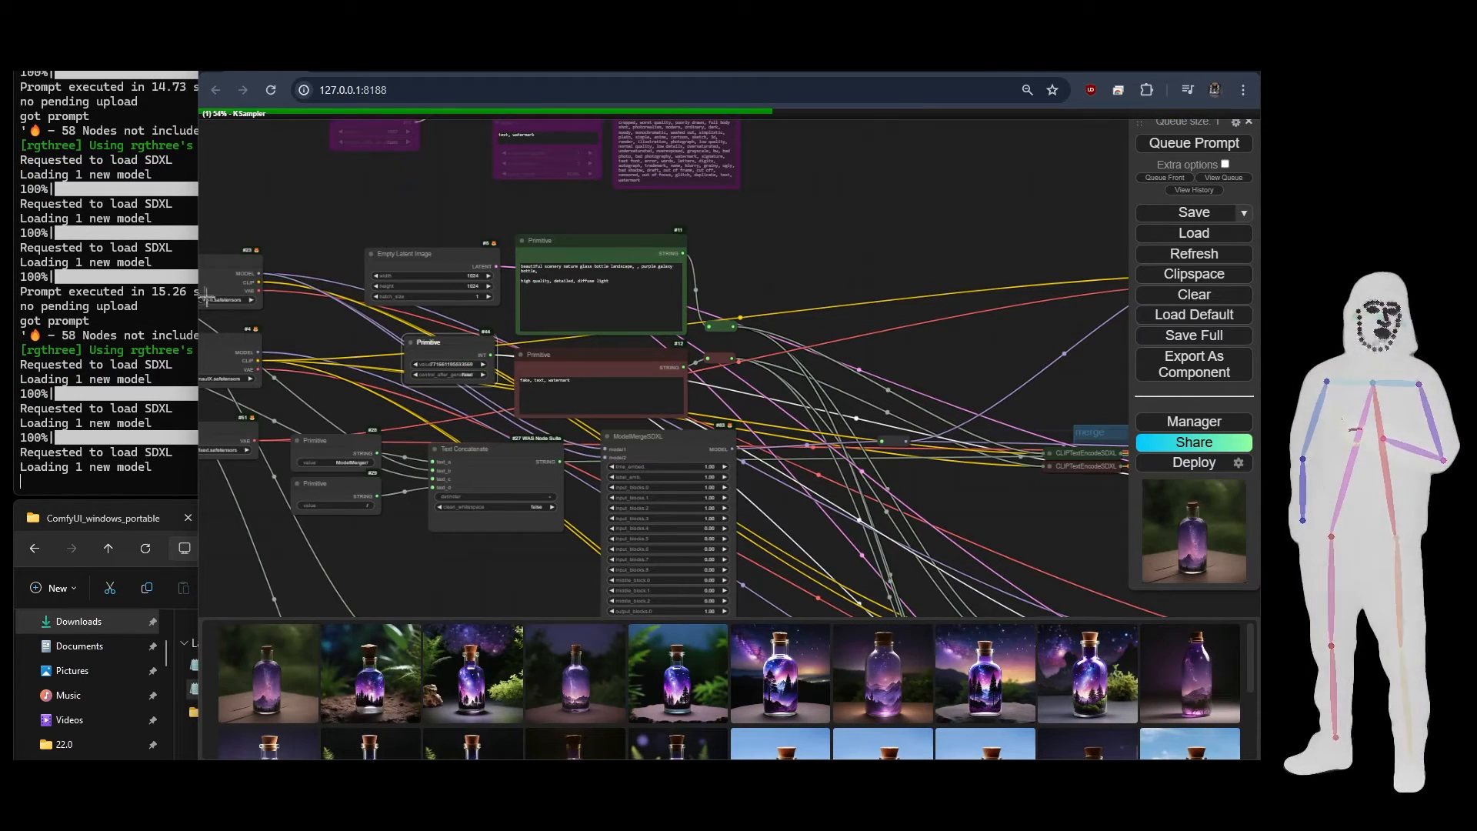
mouse_move(259, 273)
left_mouse_down()
mouse_move(604, 457)
mouse_move(303, 324)
mouse_move(264, 273)
left_mouse_up()
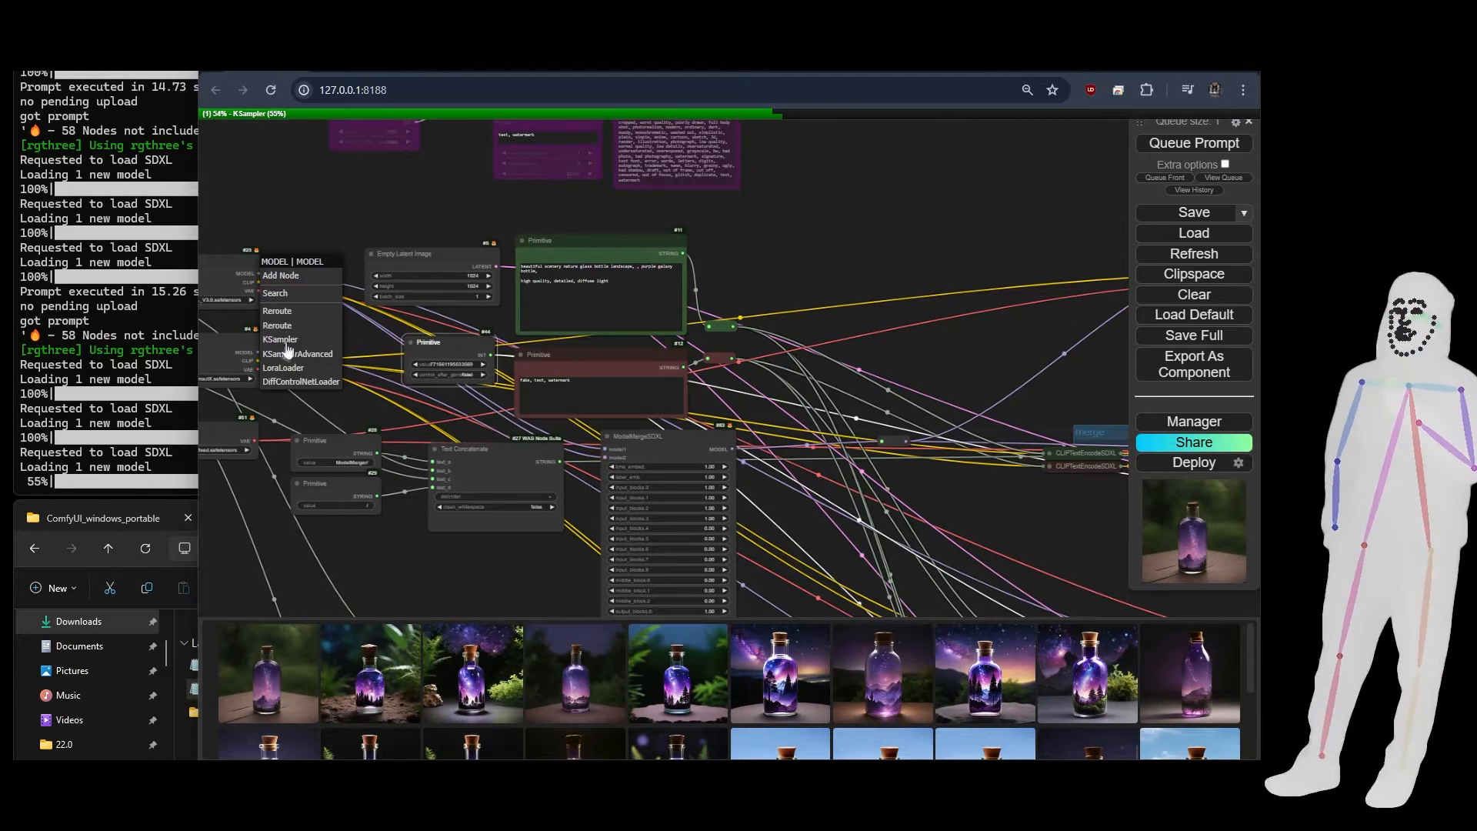
left_click_drag(258, 352, 606, 458)
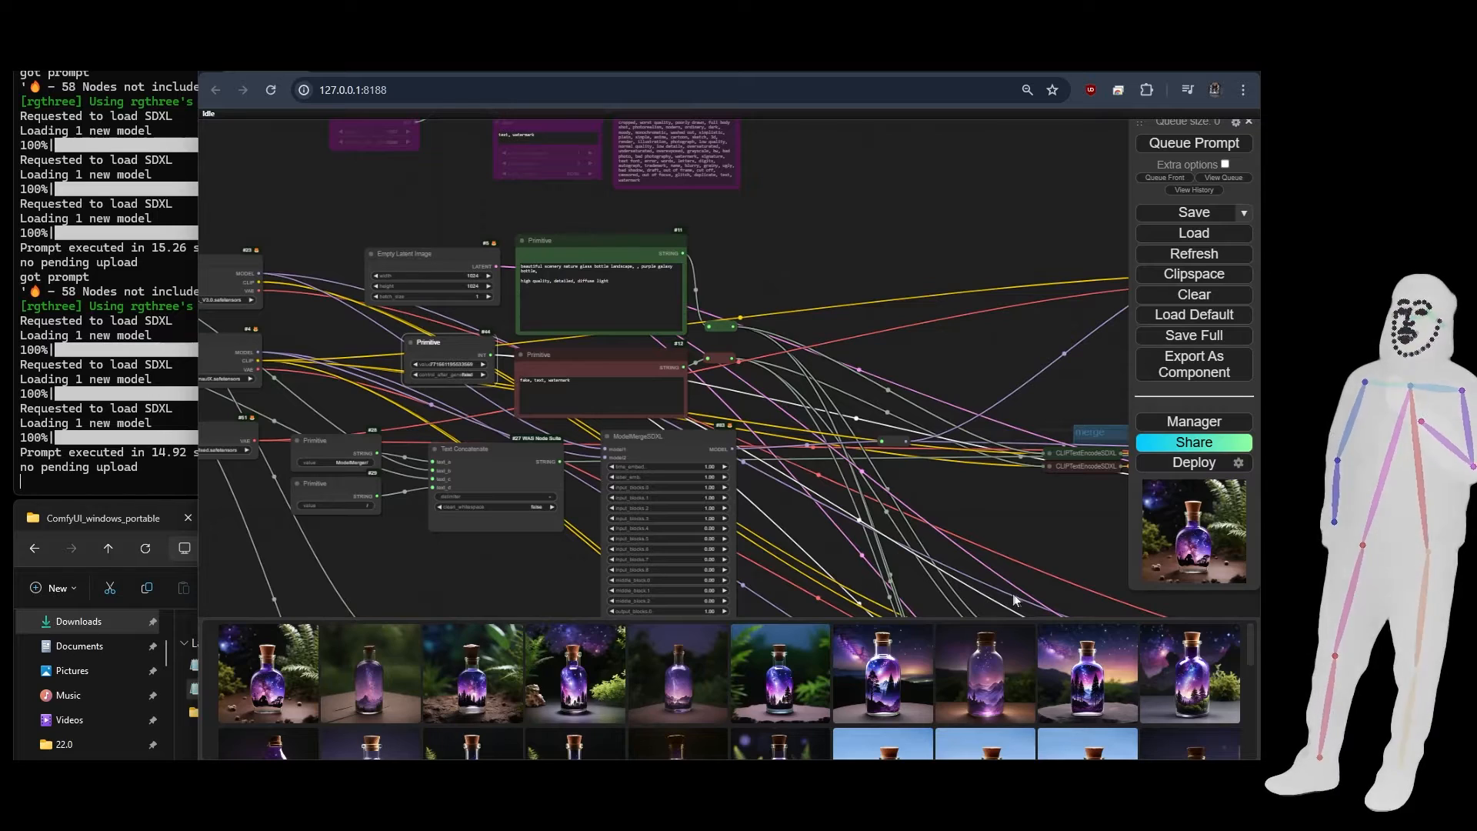
Inspect the merged image in Save Image node #9 and queue the prompt with the original model order restored
left_click_drag(1021, 599, 279, 503)
scroll(800, 451, "up", 10)
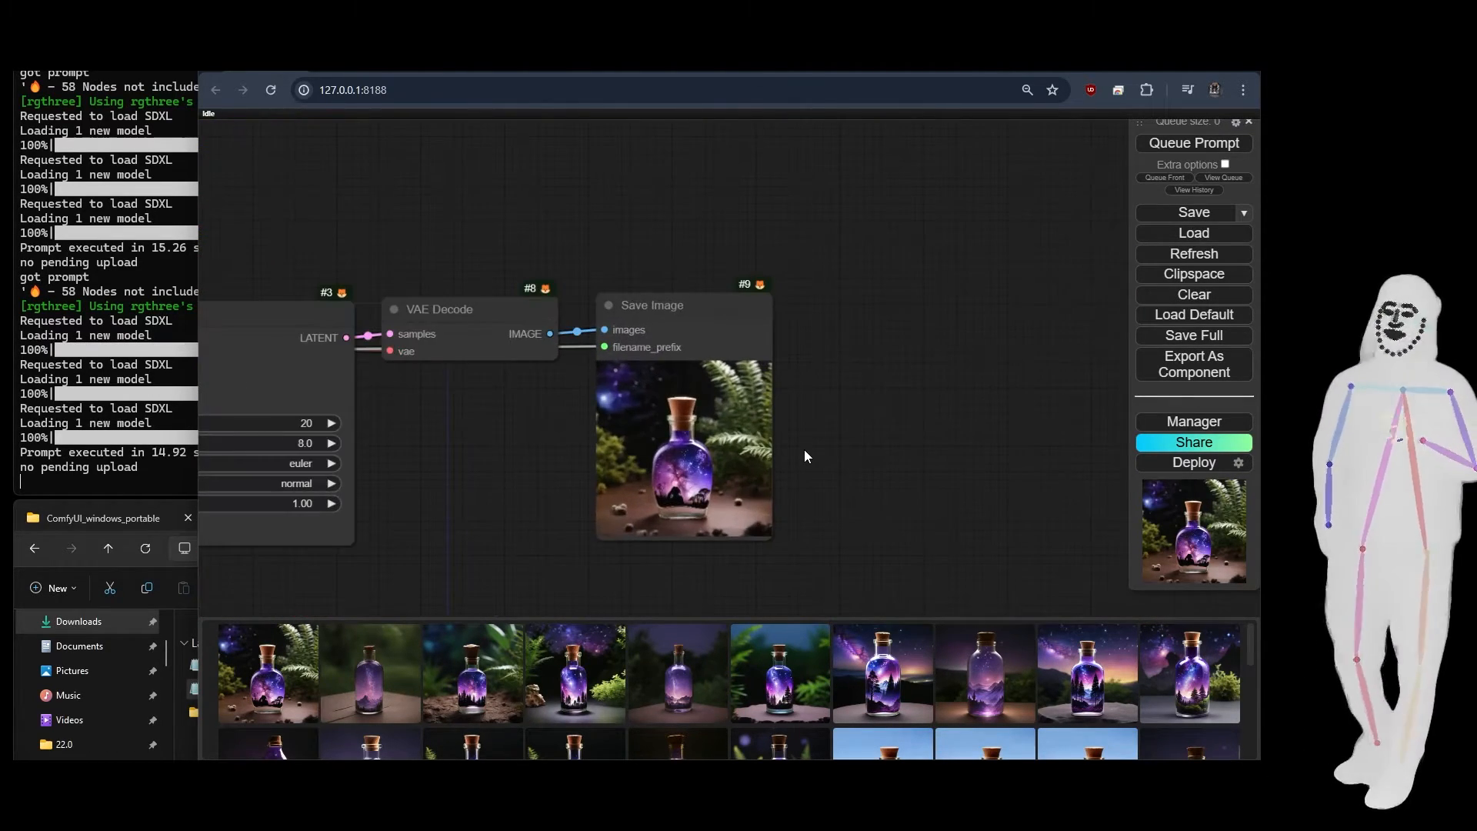
scroll(805, 450, "up", 4)
left_click_drag(802, 454, 877, 401)
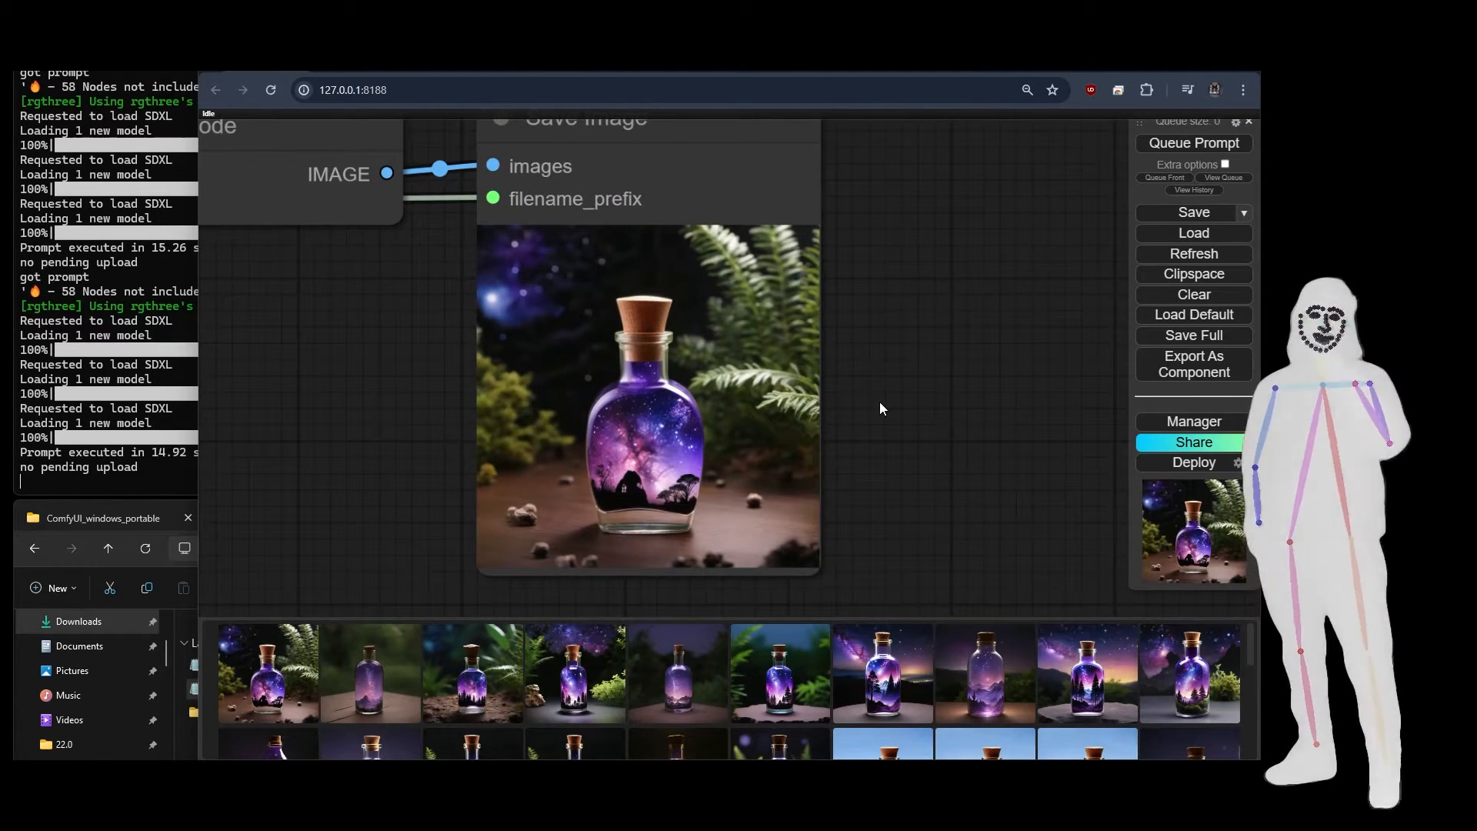
left_click(1211, 153)
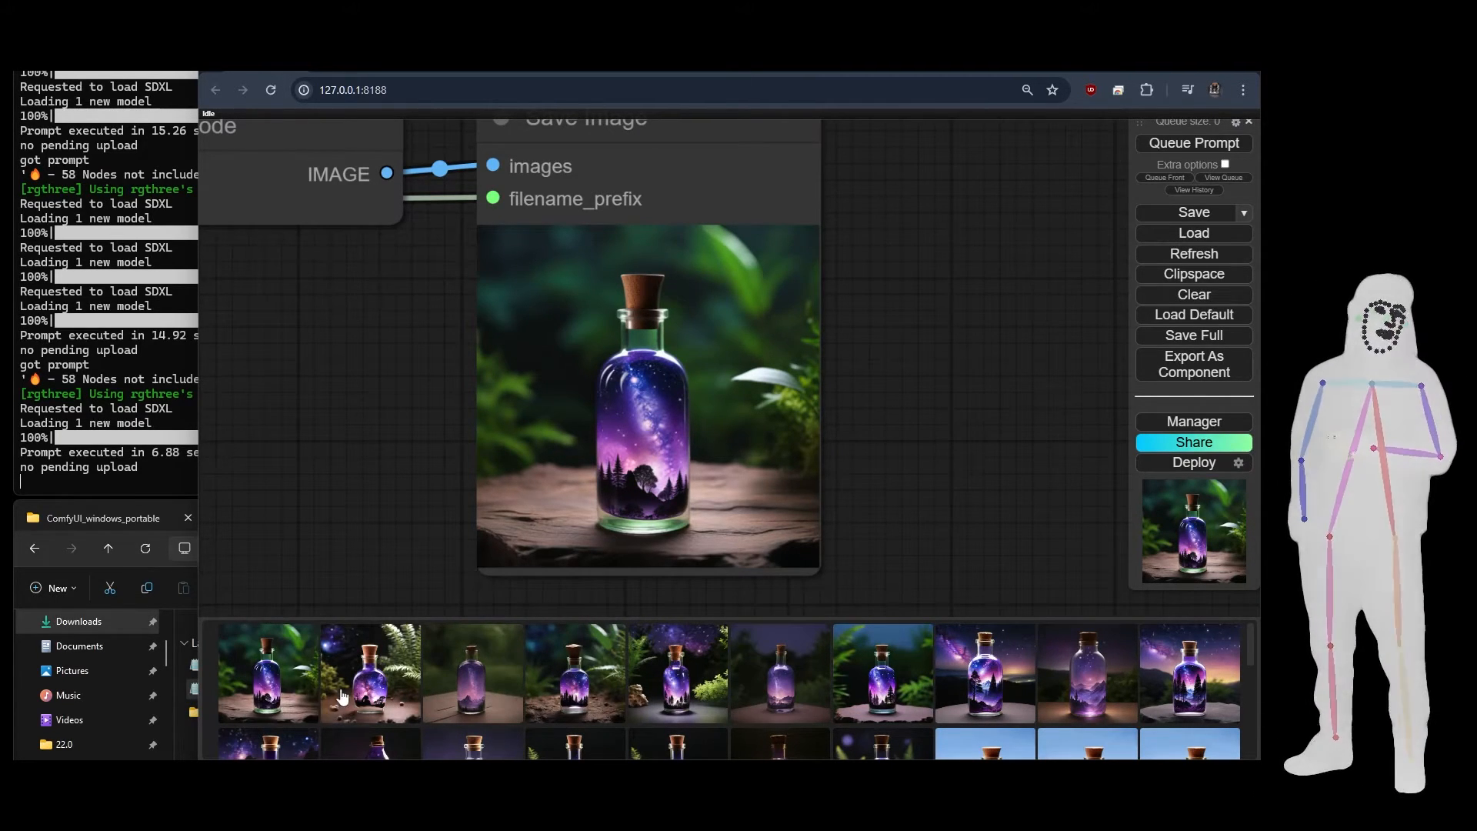
Open the swapped-order merged bottle image full size from the image feed and browse back through both source images to the newest merge
left_click(596, 697)
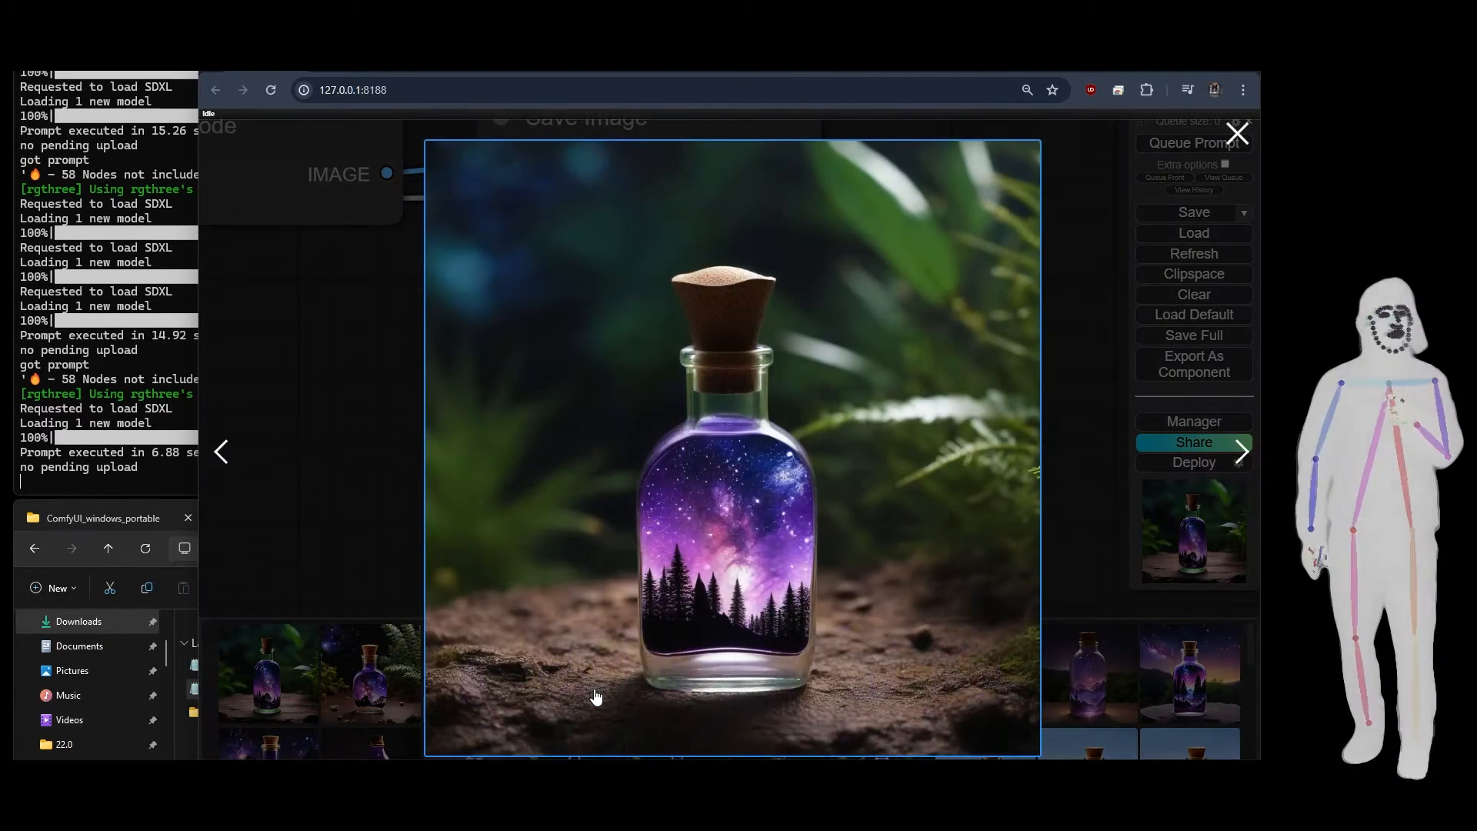
left_click(223, 451)
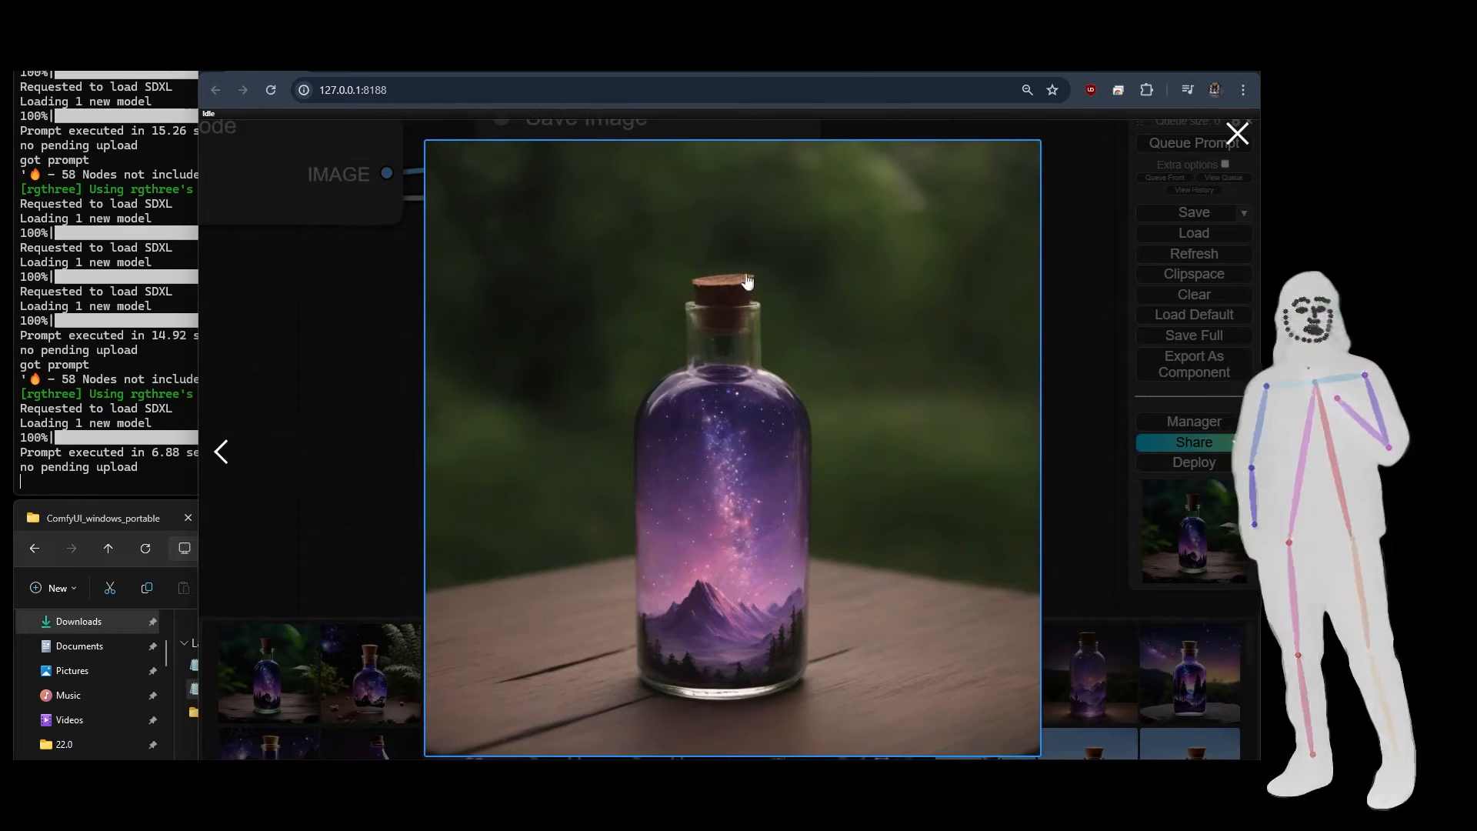
left_click(223, 451)
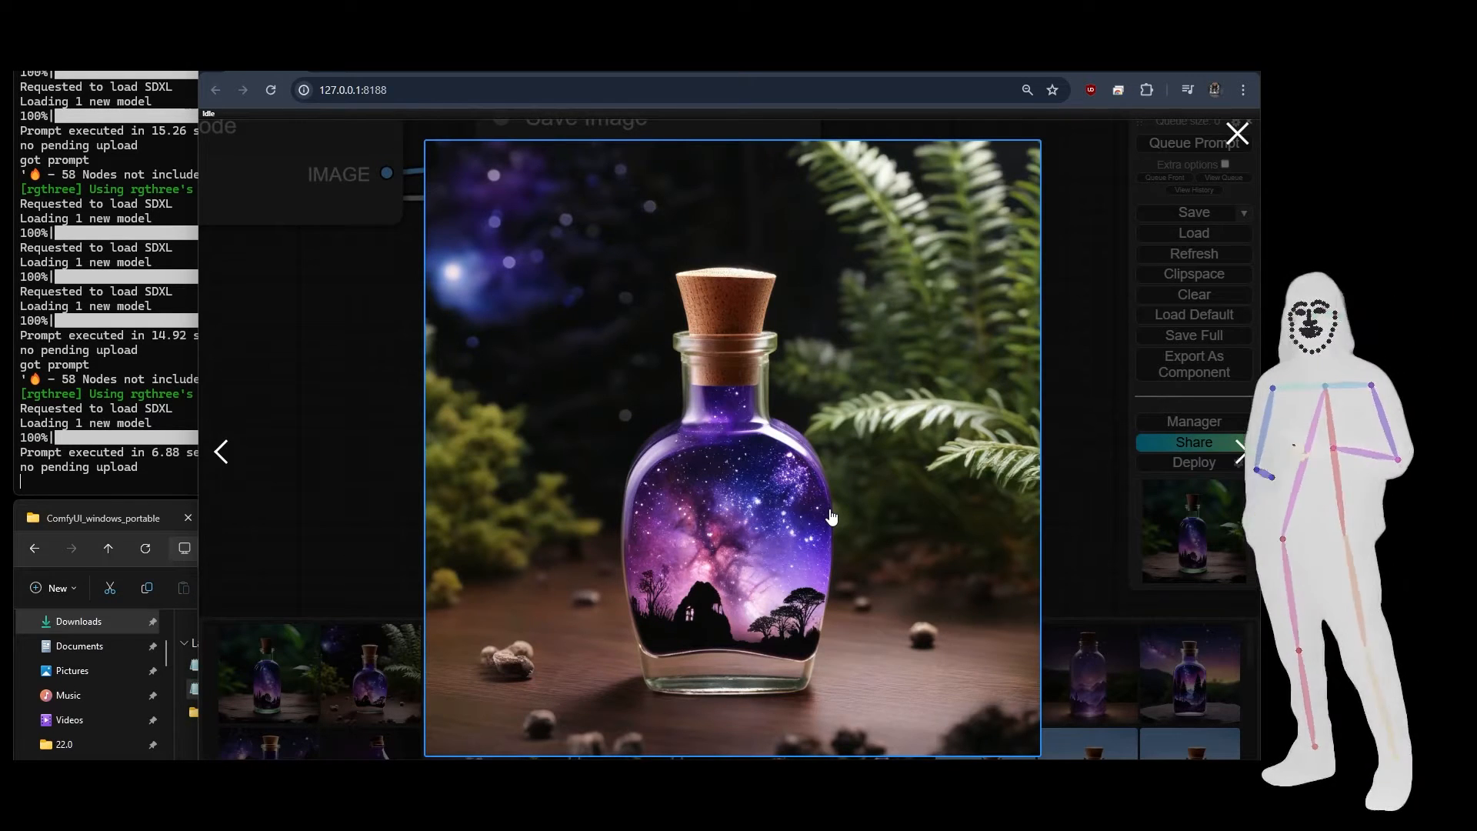
left_click(220, 451)
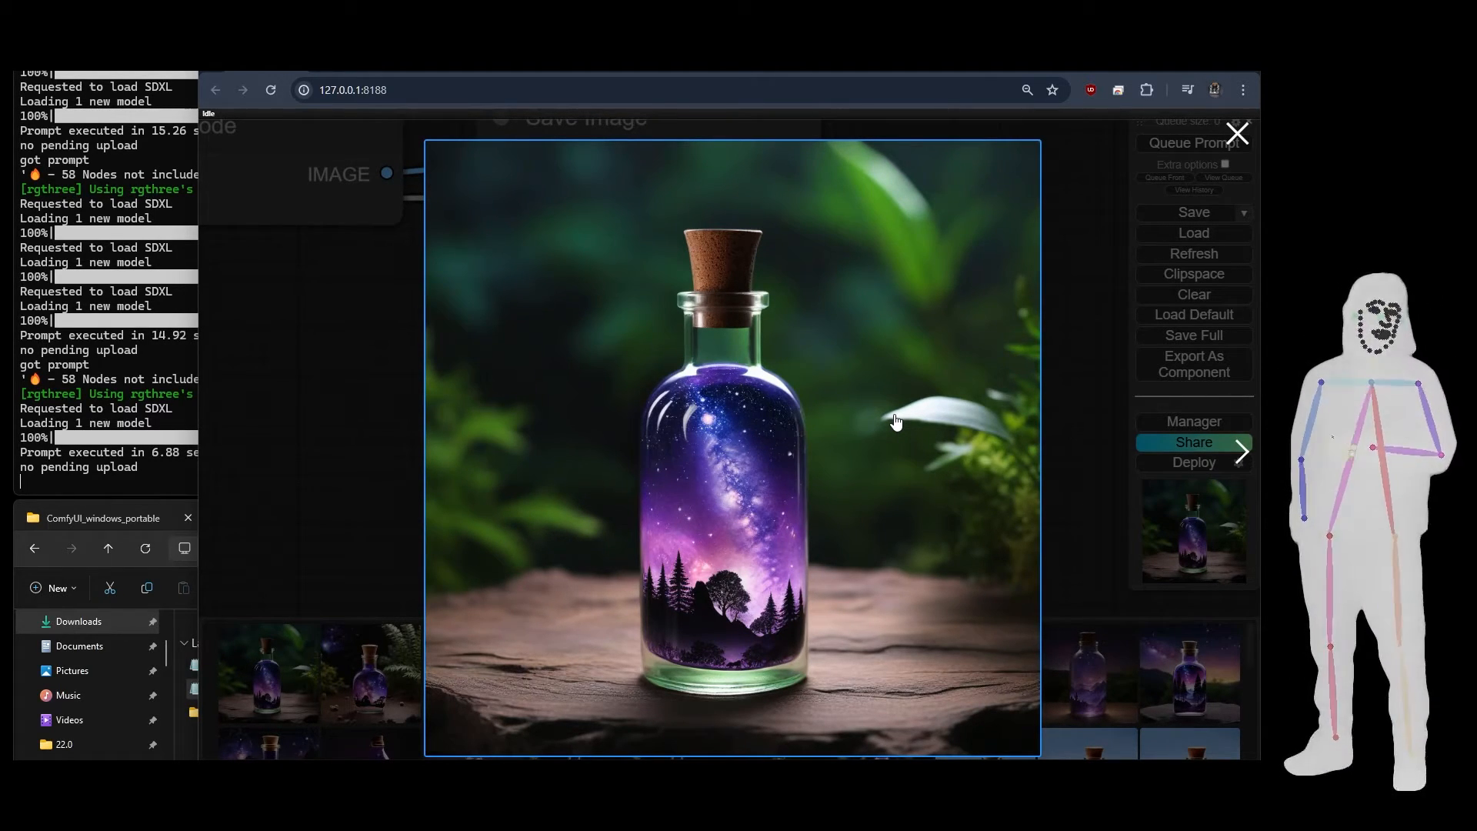
Flip between the source bottle images and the swapped-order merged image at full size to compare bottle shape, cork and background
left_click(1244, 452)
left_click(1245, 453)
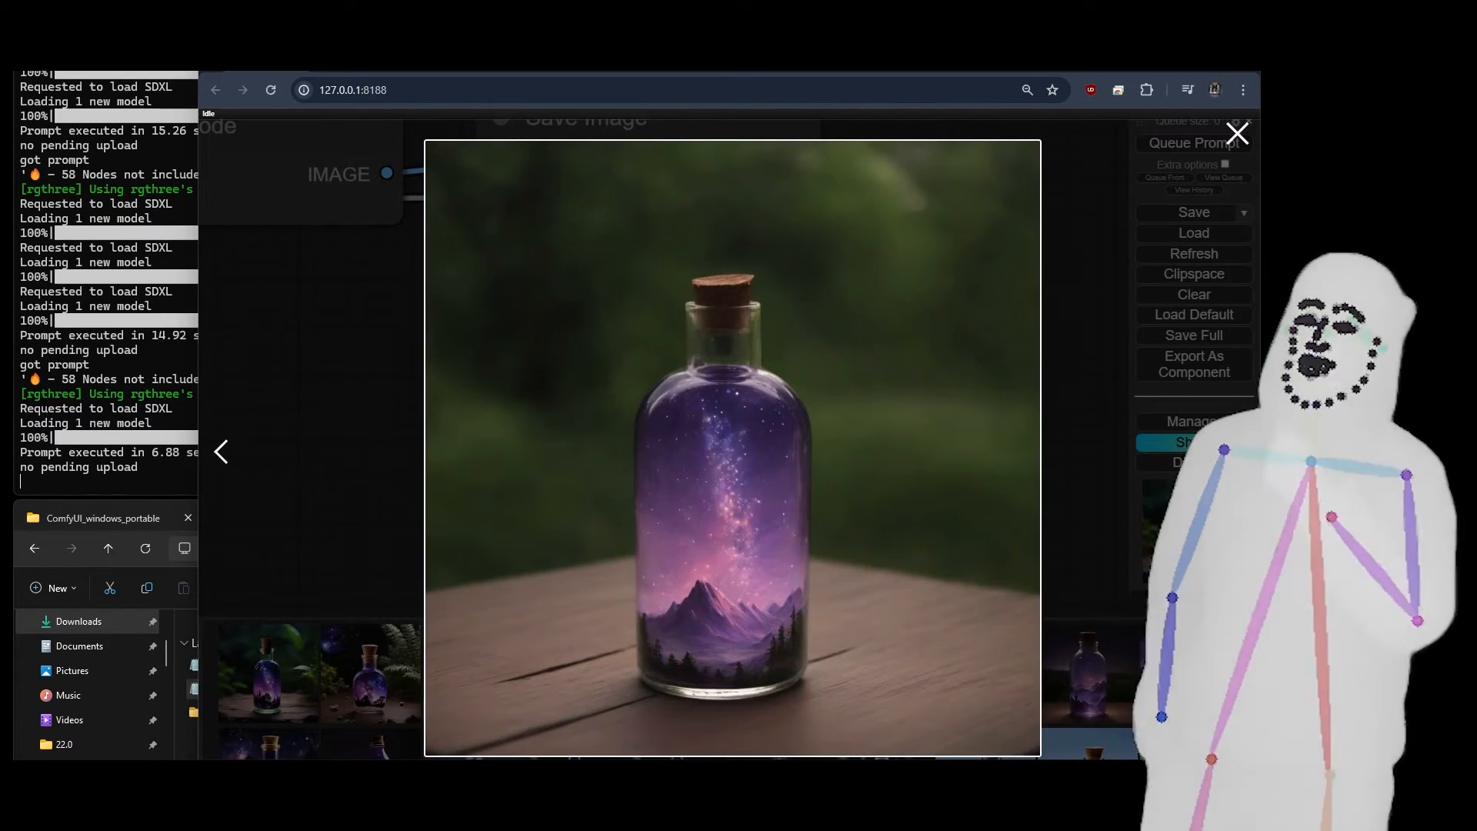
left_click(1244, 453)
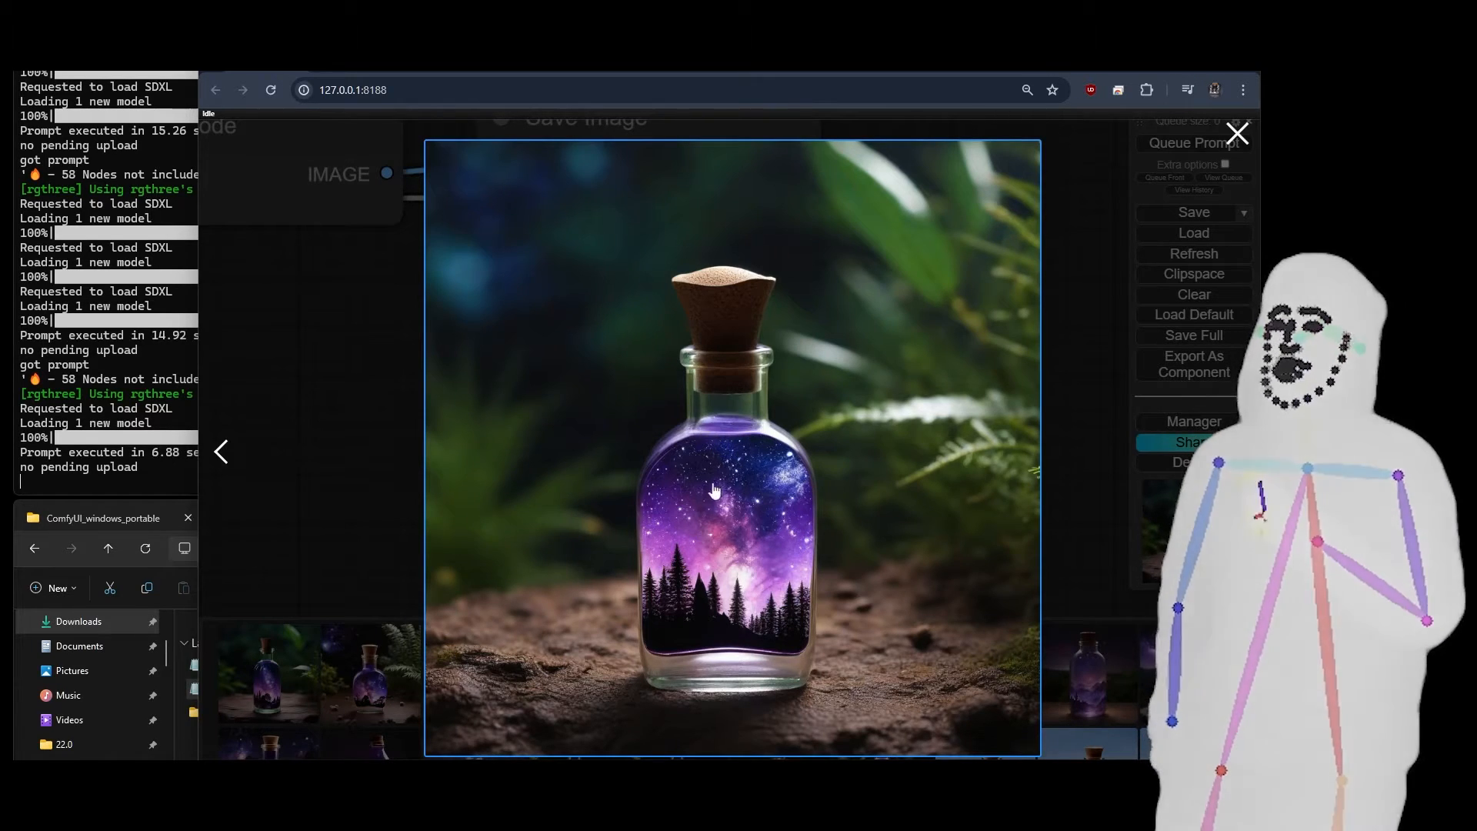
left_click(224, 452)
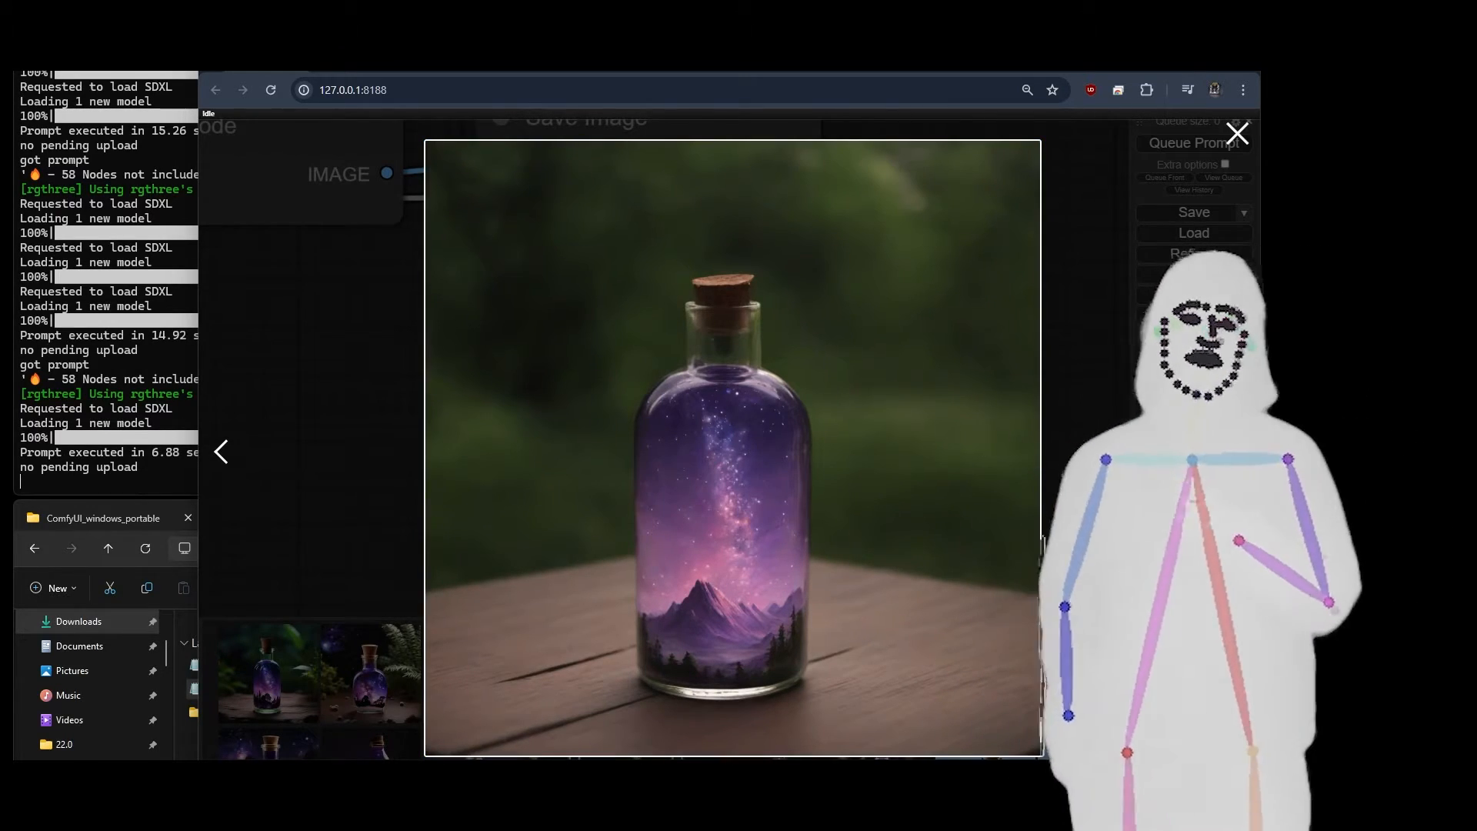
left_click(1238, 453)
left_click(1238, 452)
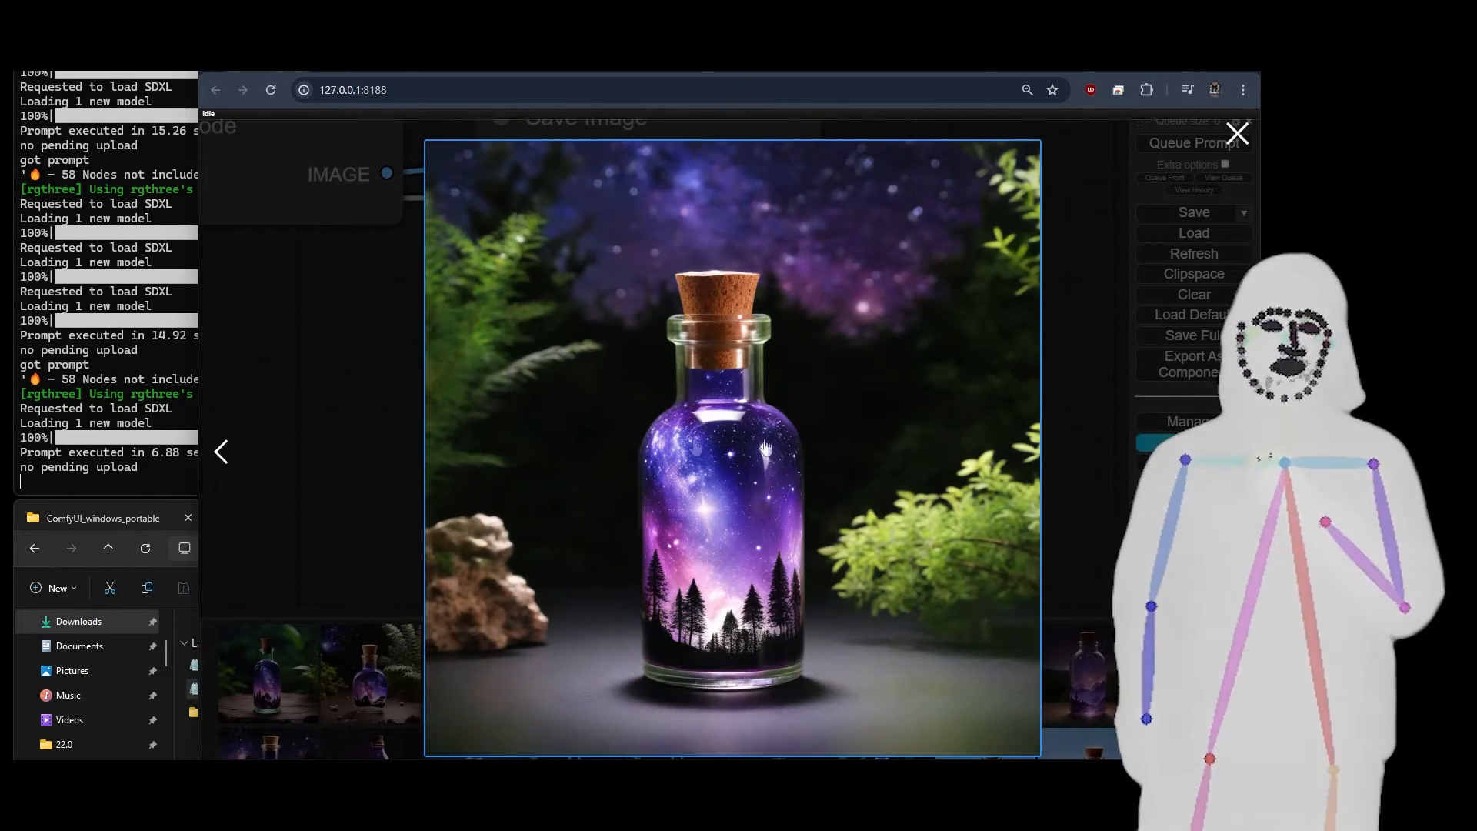
left_click(223, 454)
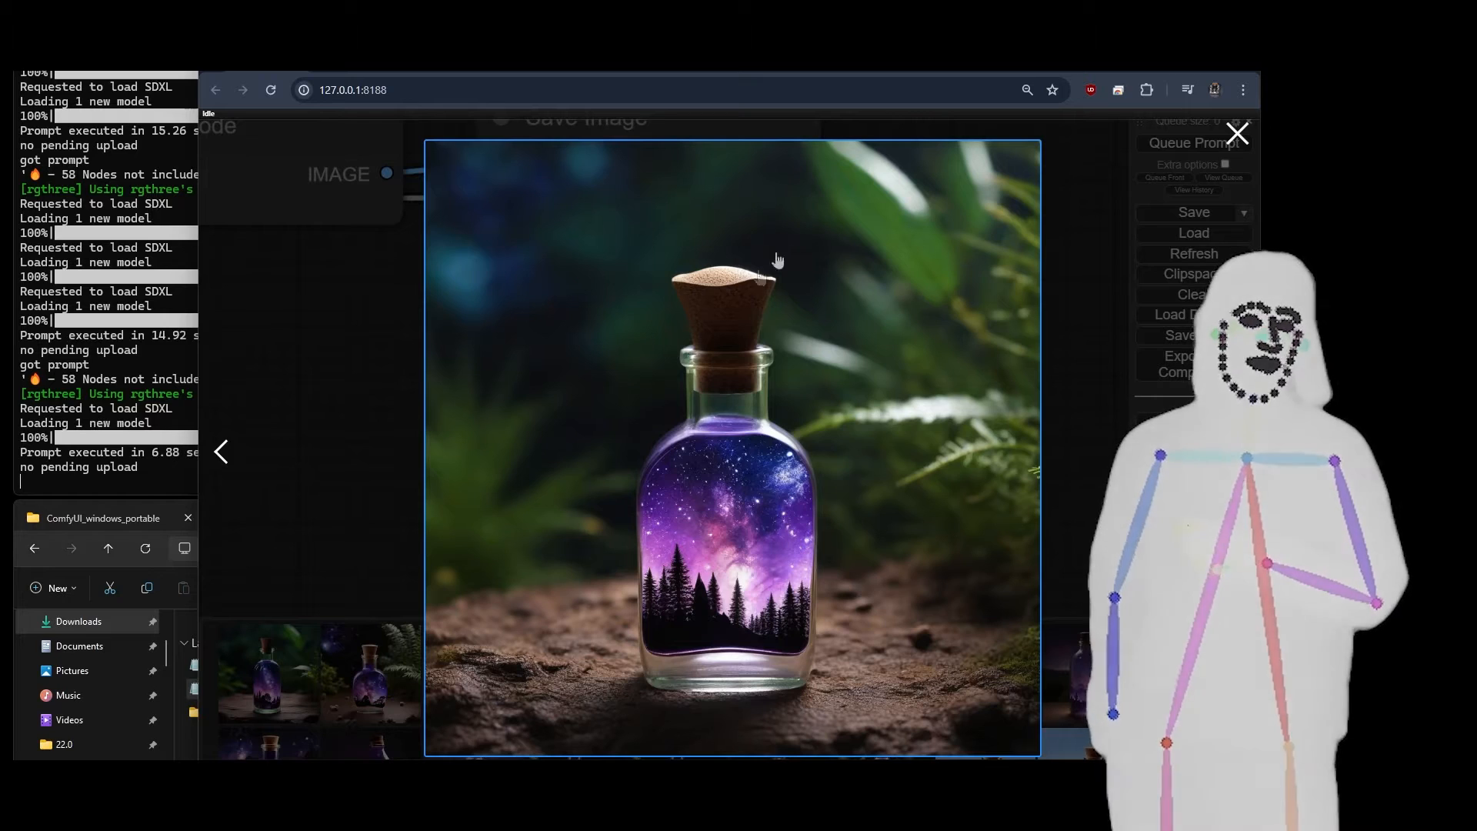
Compare the generated galaxy bottle images at full size one after another and close the image viewer
left_click(222, 455)
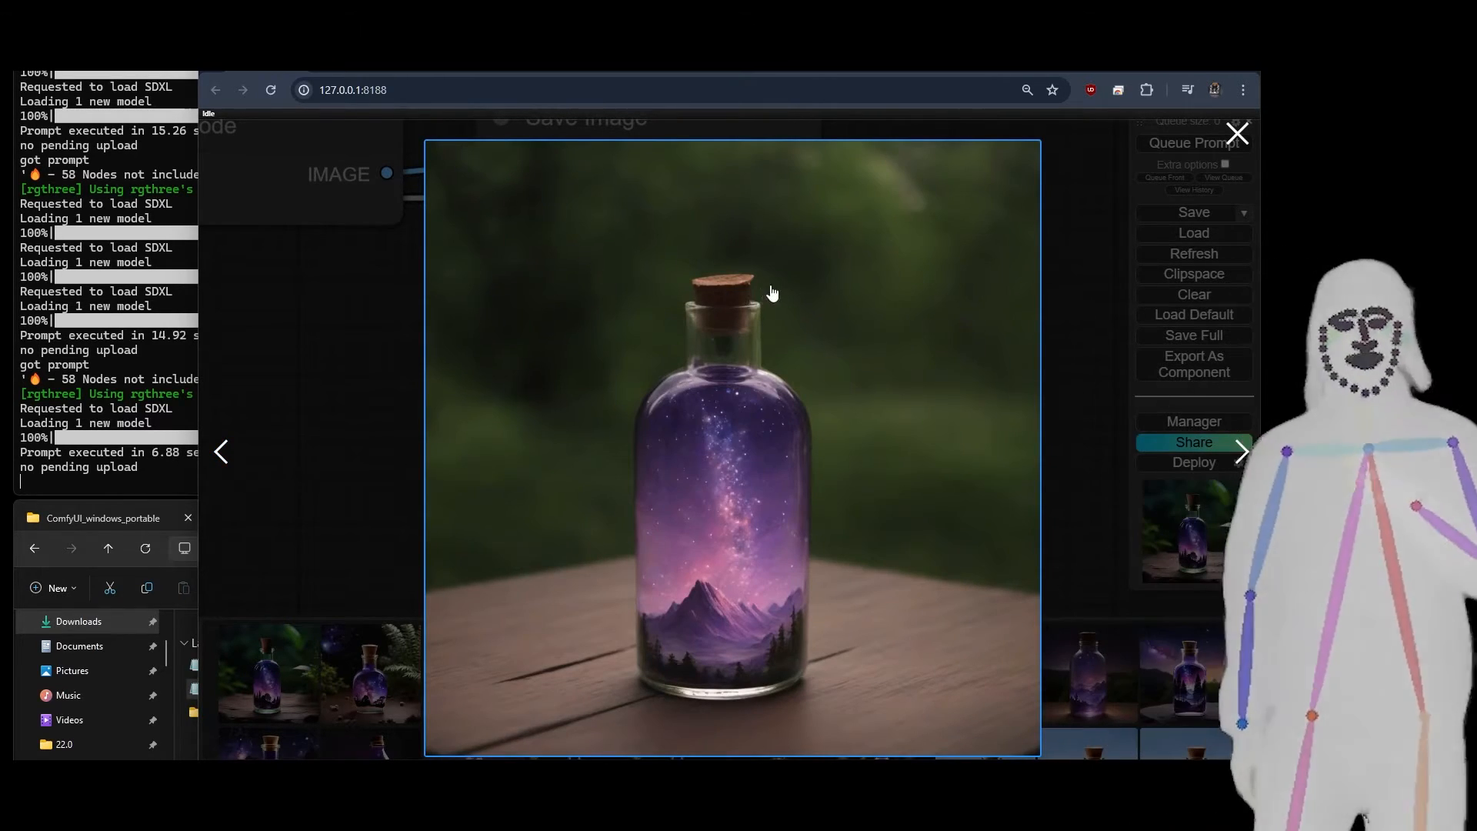
left_click(221, 452)
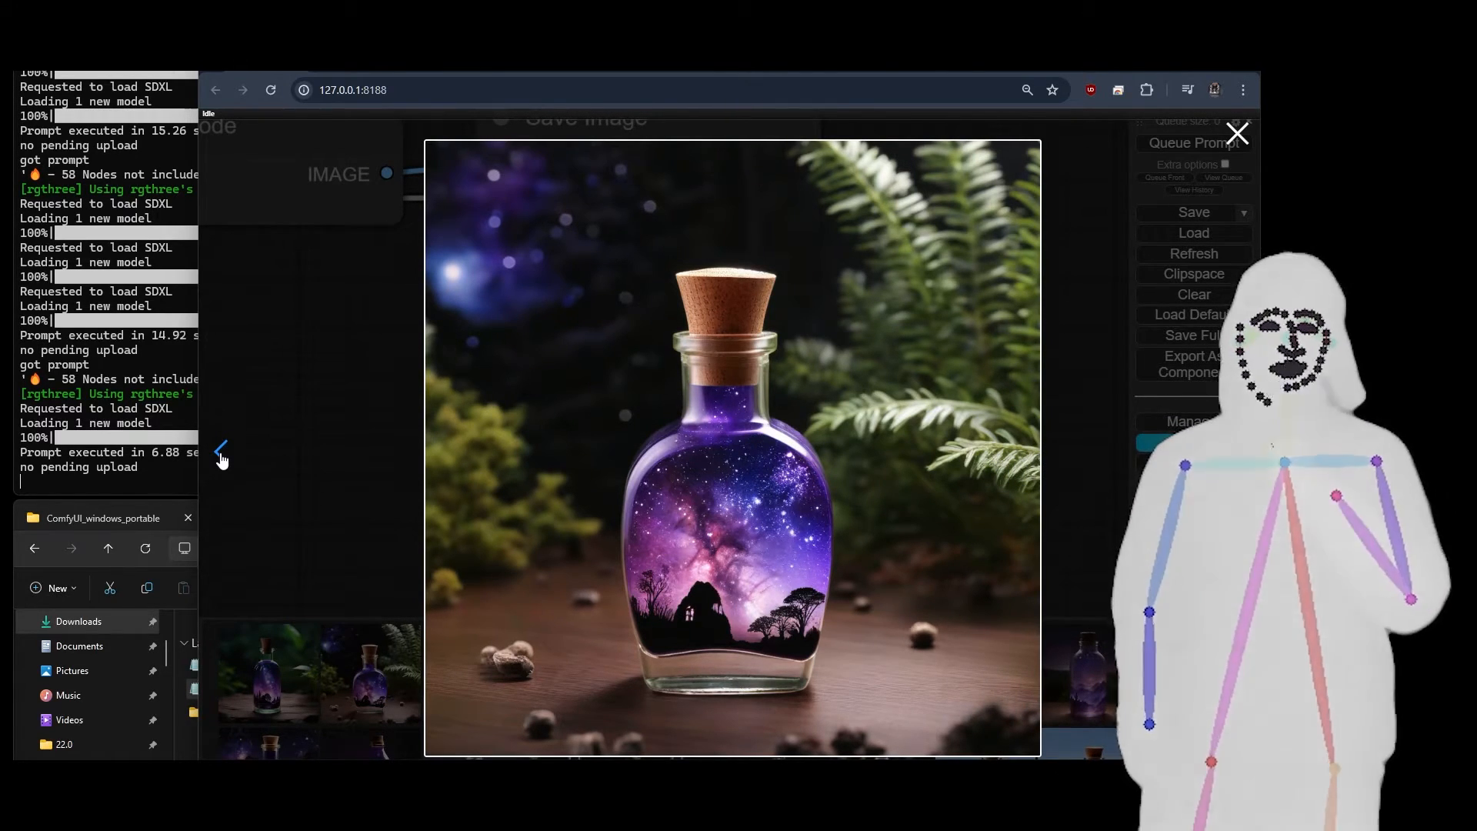
left_click(221, 458)
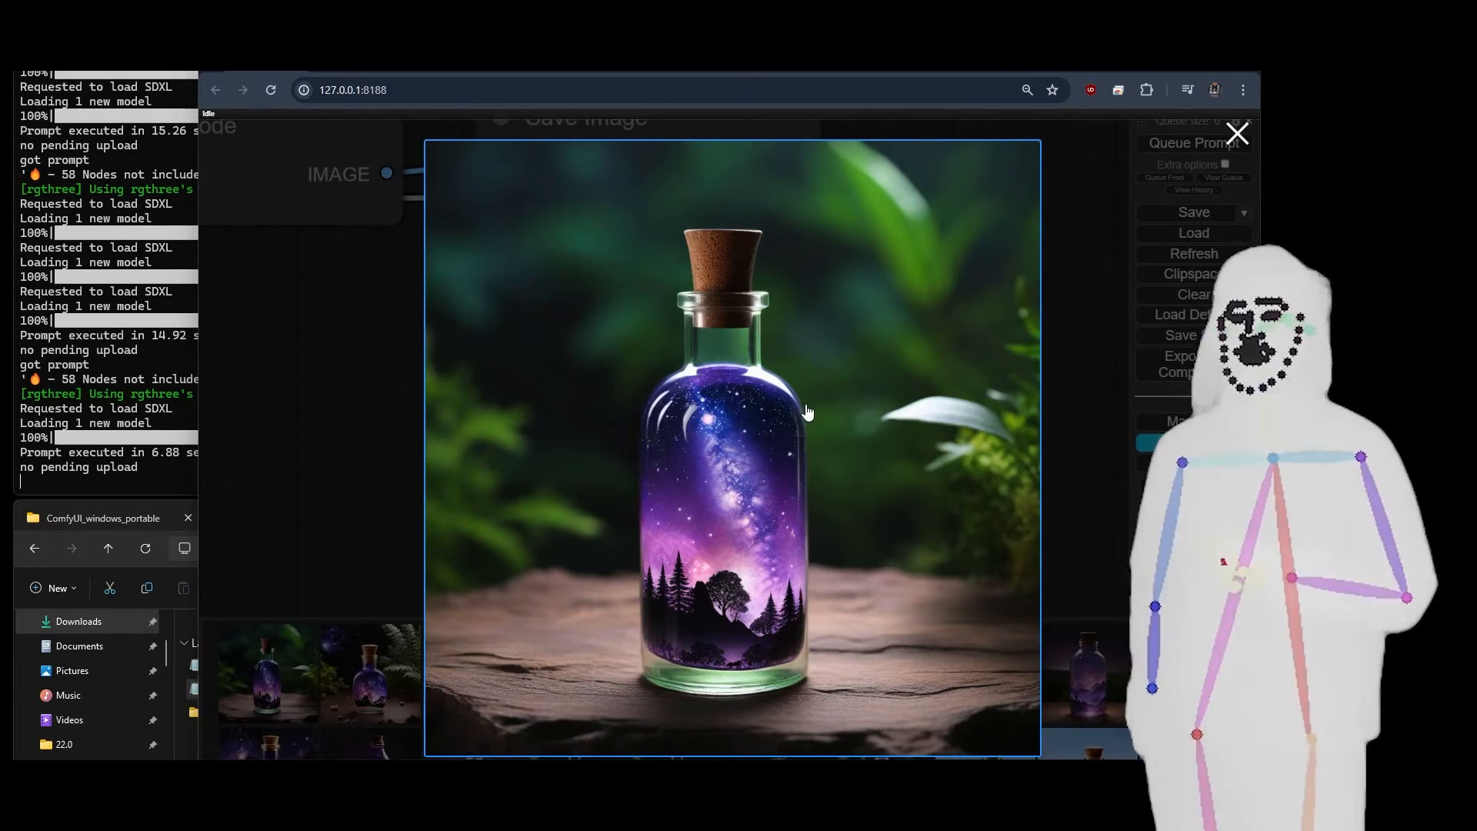
left_click(1238, 133)
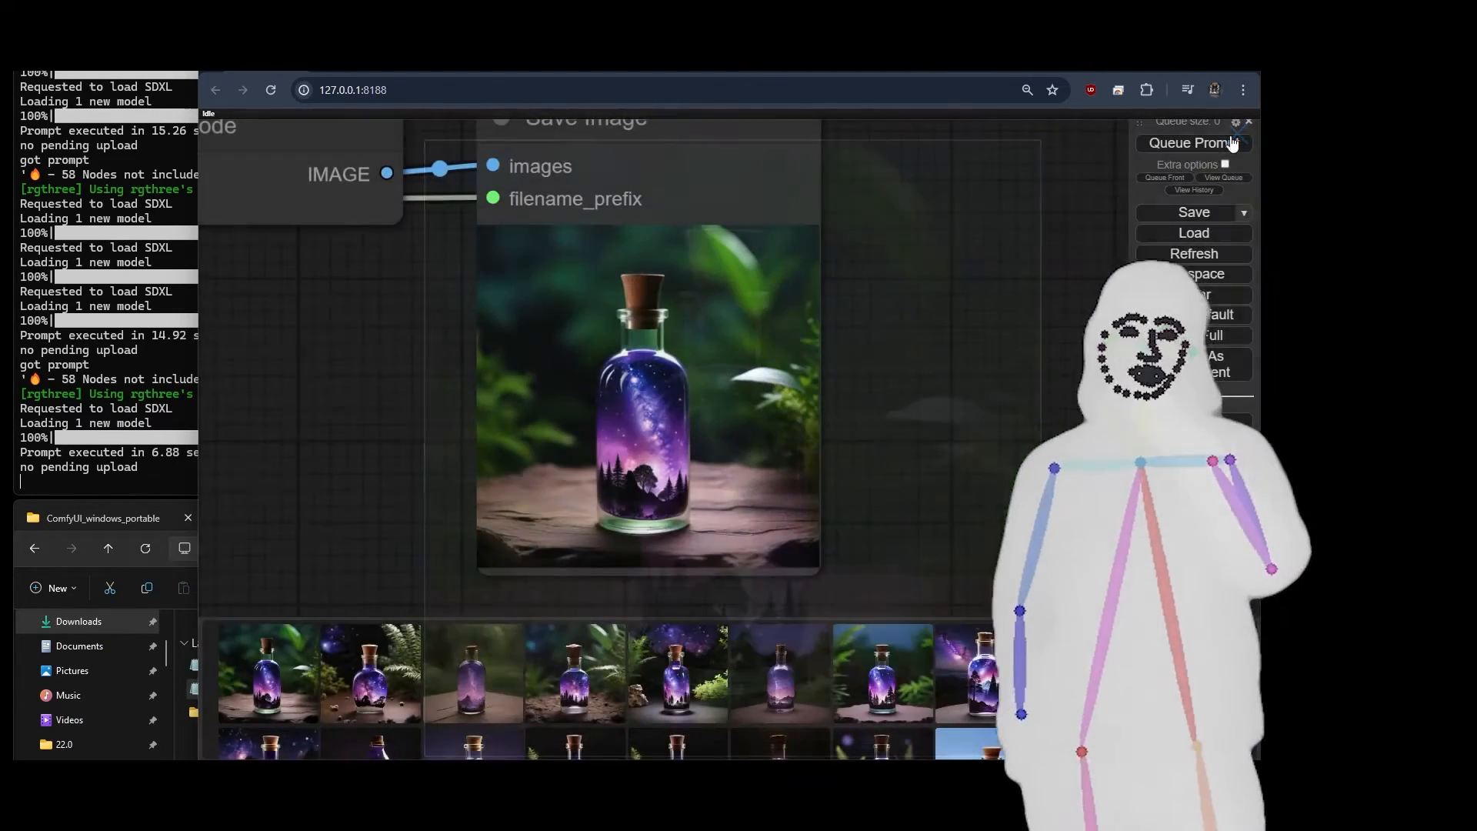
Examine the workflow's block merge preset groups, the ModelMergeSDXL node with its inputs, and the KSampler and Save Image branches
scroll(349, 458, "down", 4)
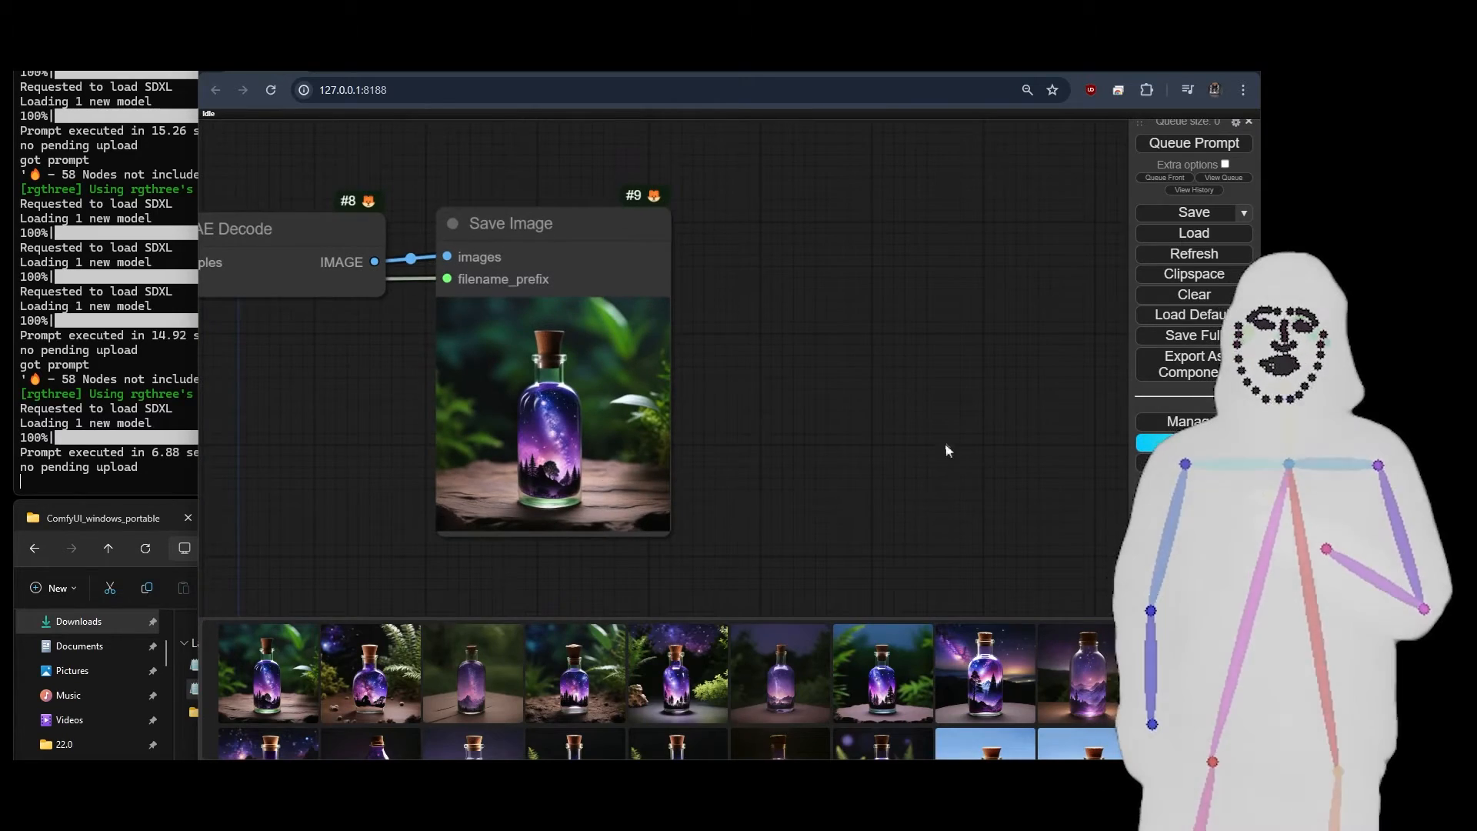
left_click_drag(946, 446, 654, 432)
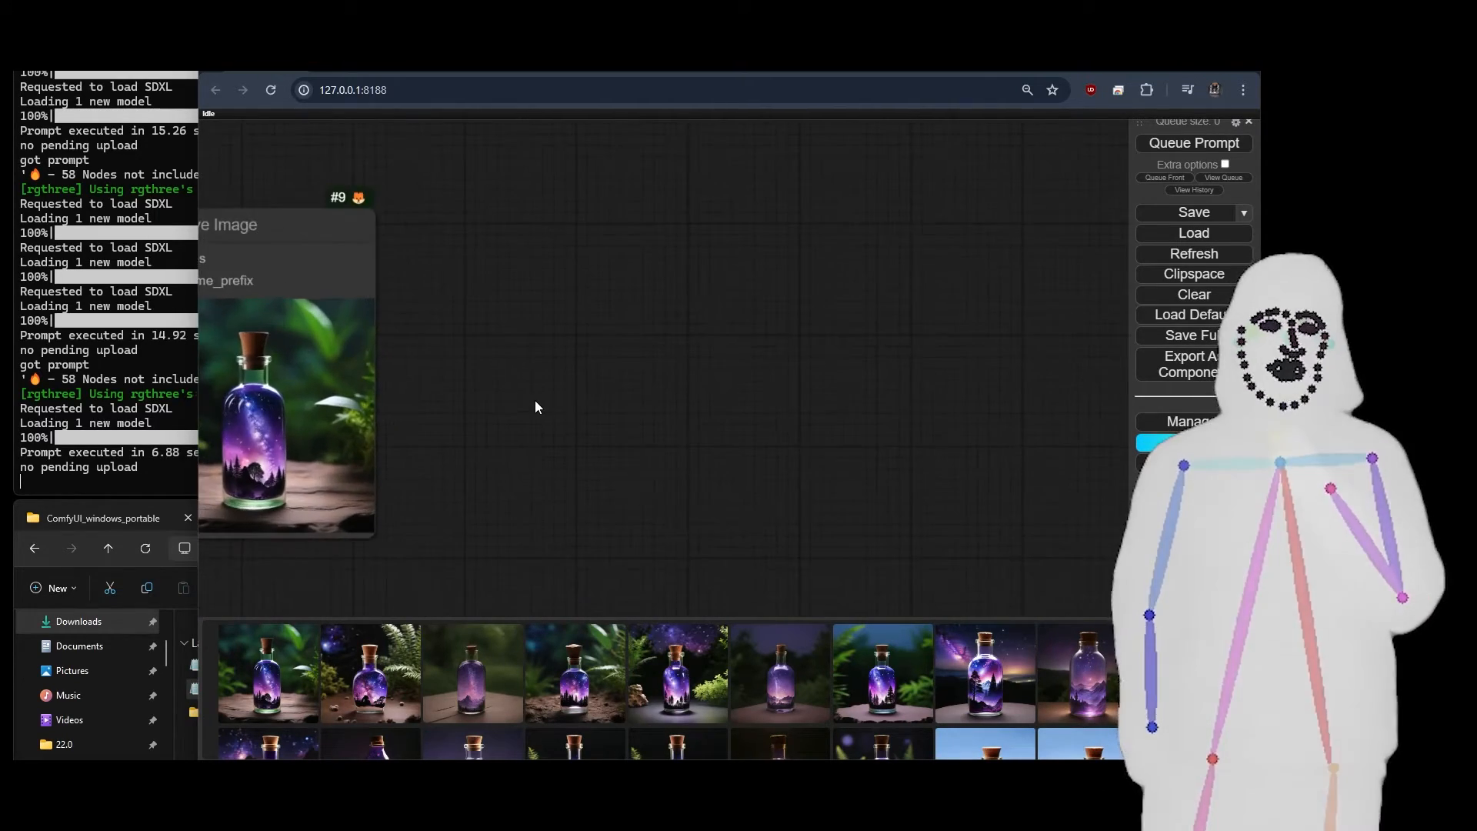
scroll(534, 400, "down", 9)
left_click_drag(571, 478, 978, 44)
left_click_drag(486, 478, 860, 333)
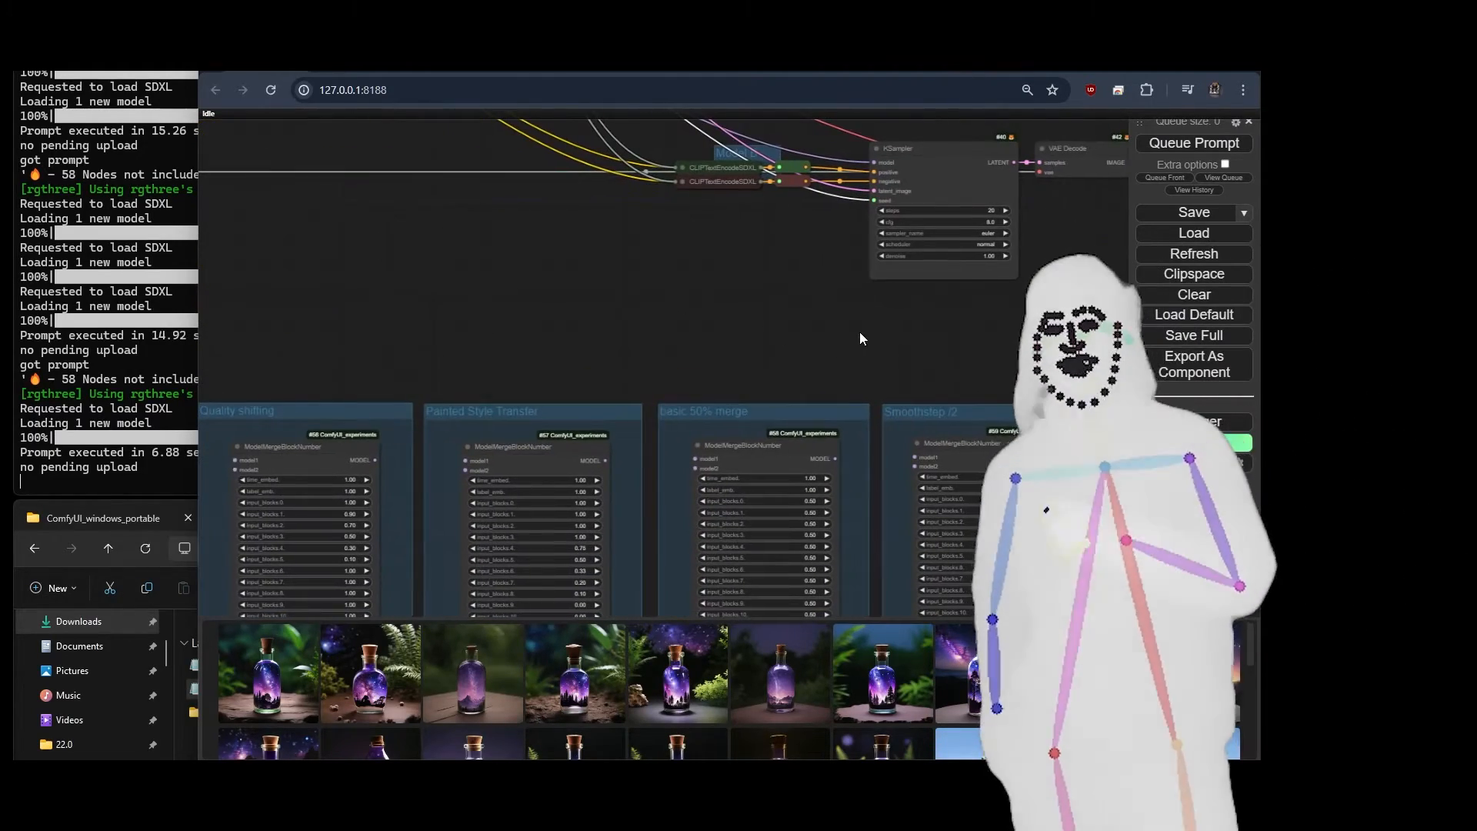
left_click_drag(499, 344, 237, 504)
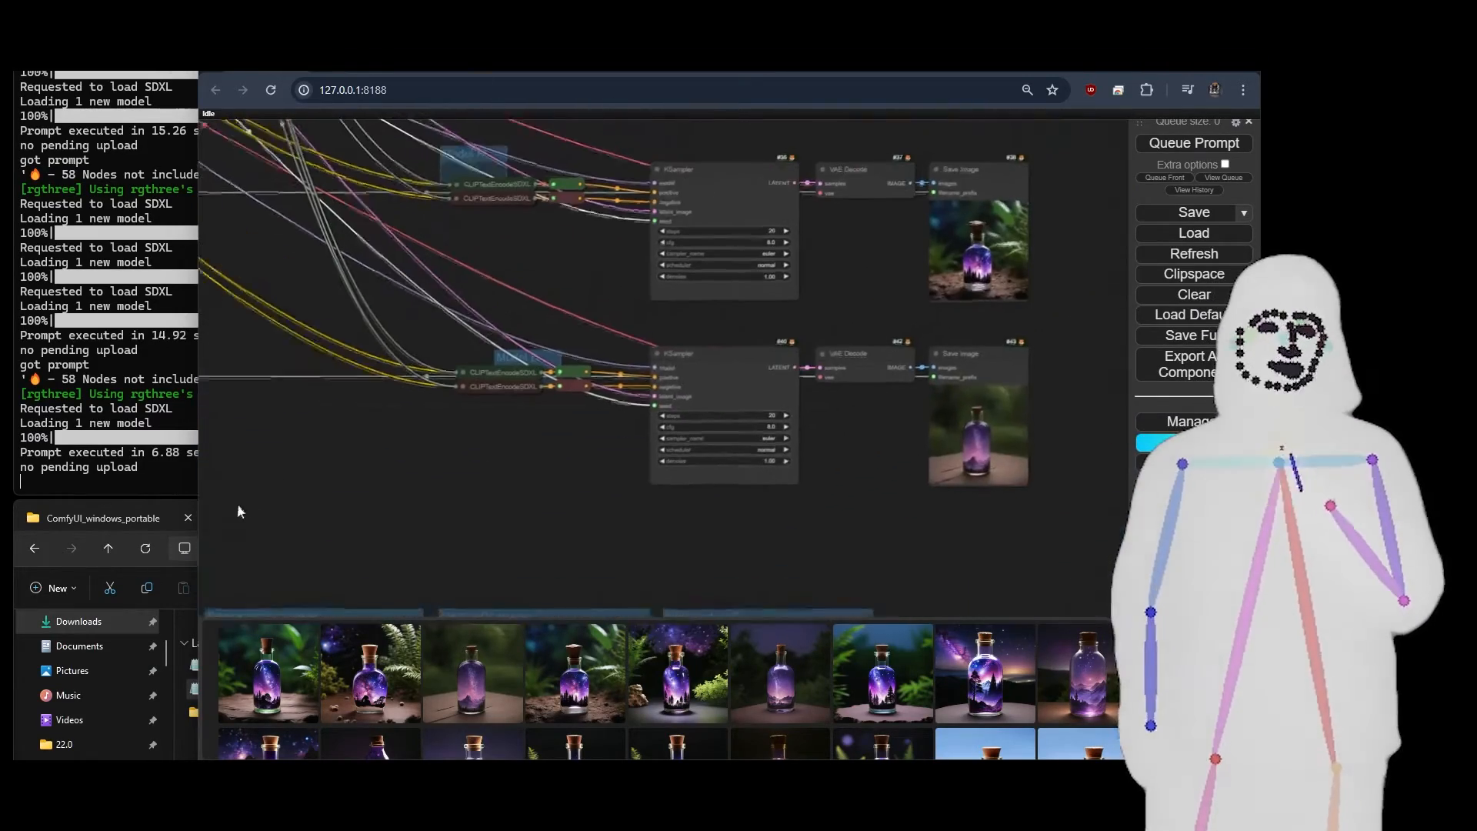
left_click_drag(522, 465, 967, 220)
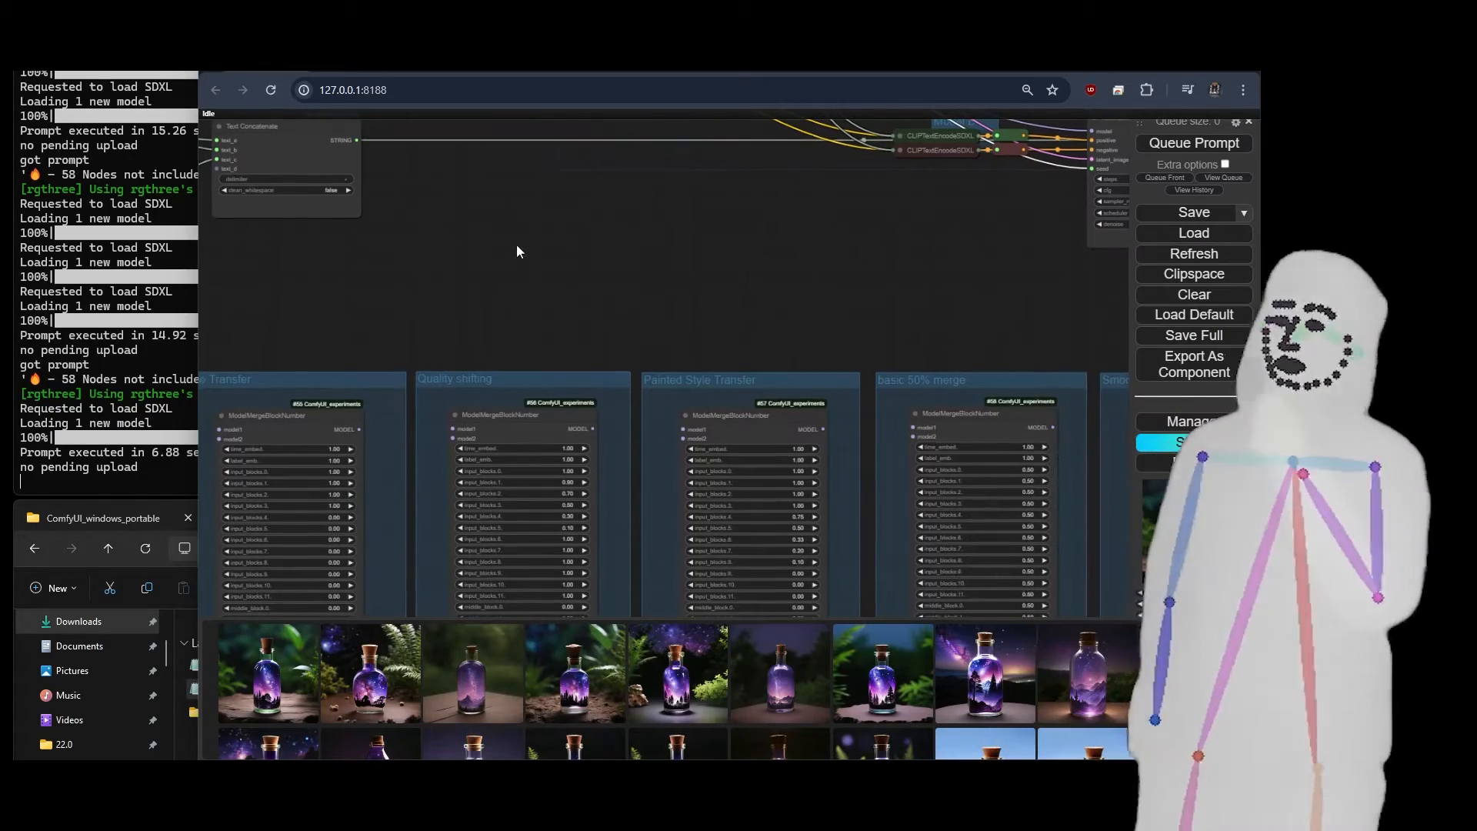
left_click_drag(518, 247, 615, 659)
left_click_drag(679, 306, 698, 388)
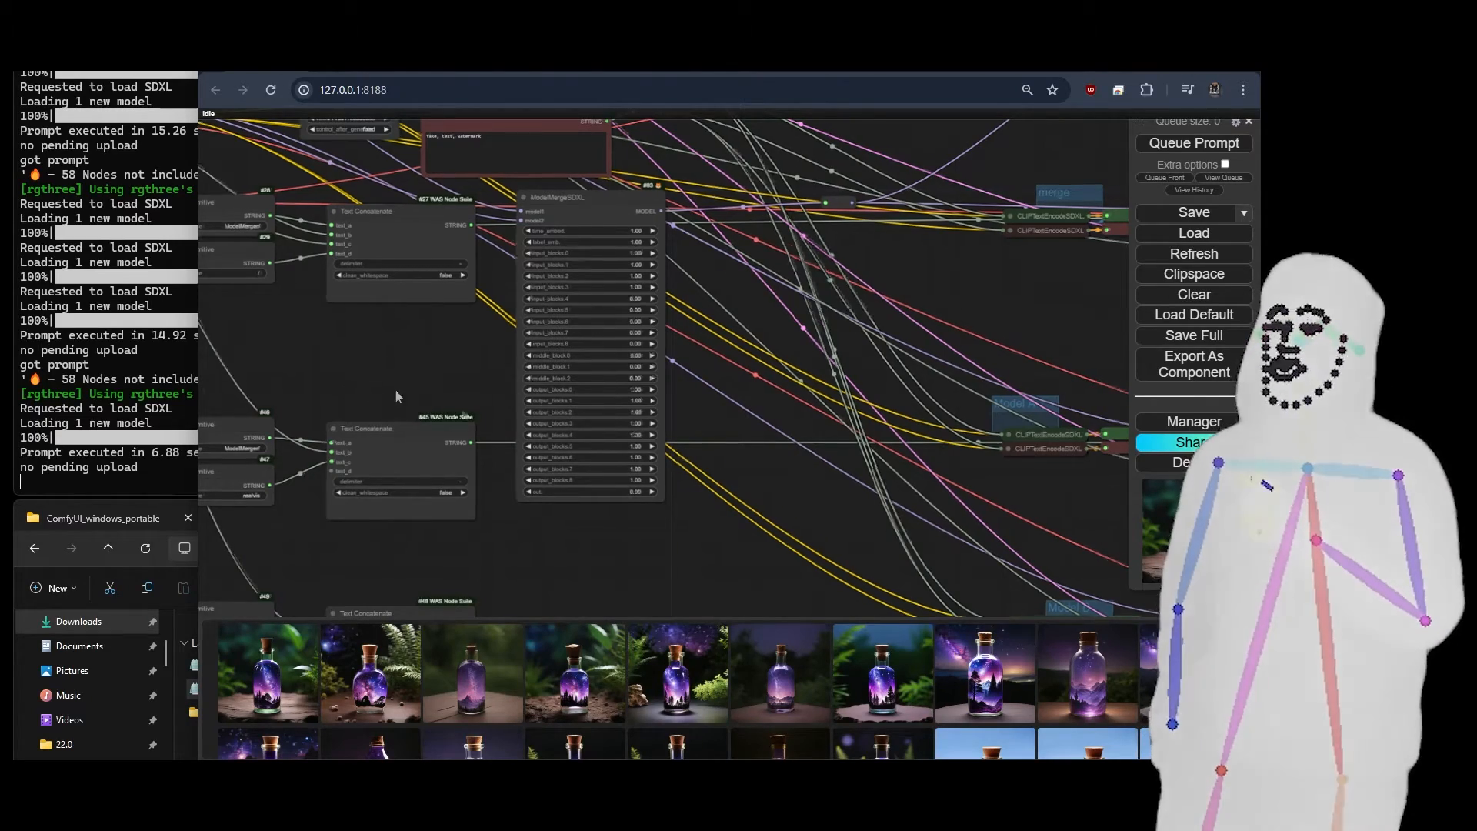
left_click_drag(395, 390, 728, 505)
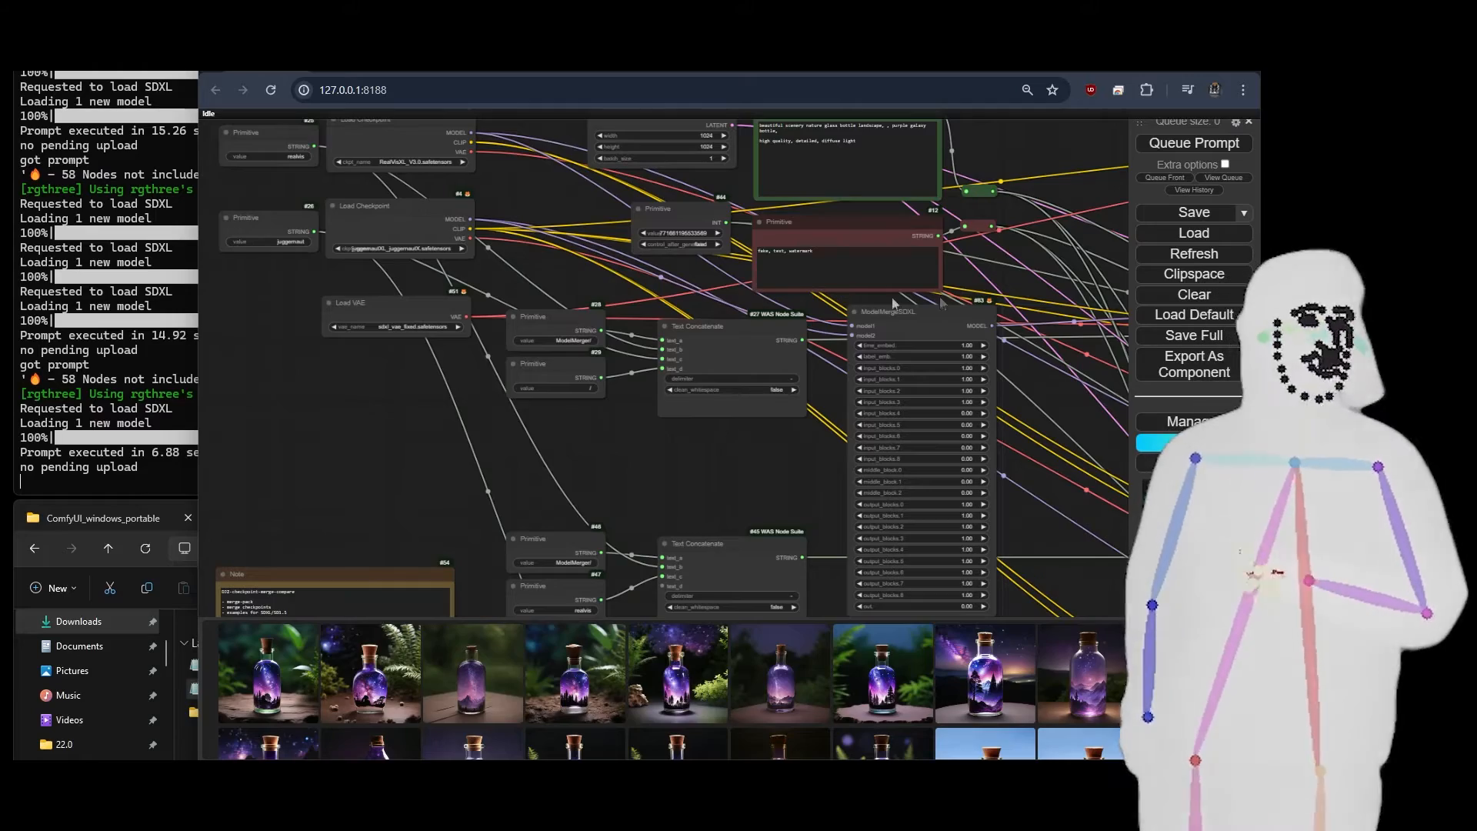
left_click_drag(1067, 275, 240, 192)
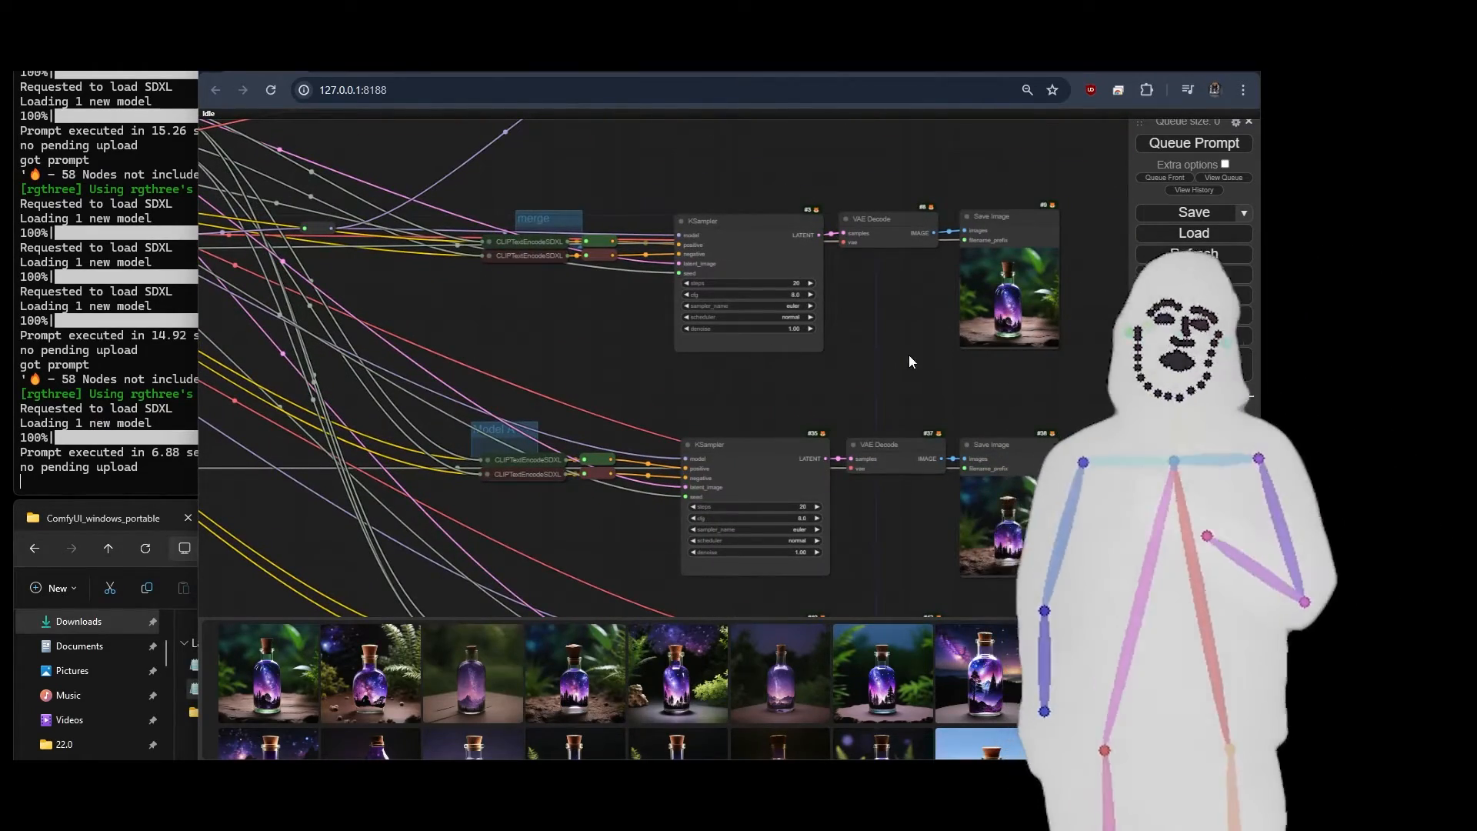
left_click_drag(904, 359, 601, 339)
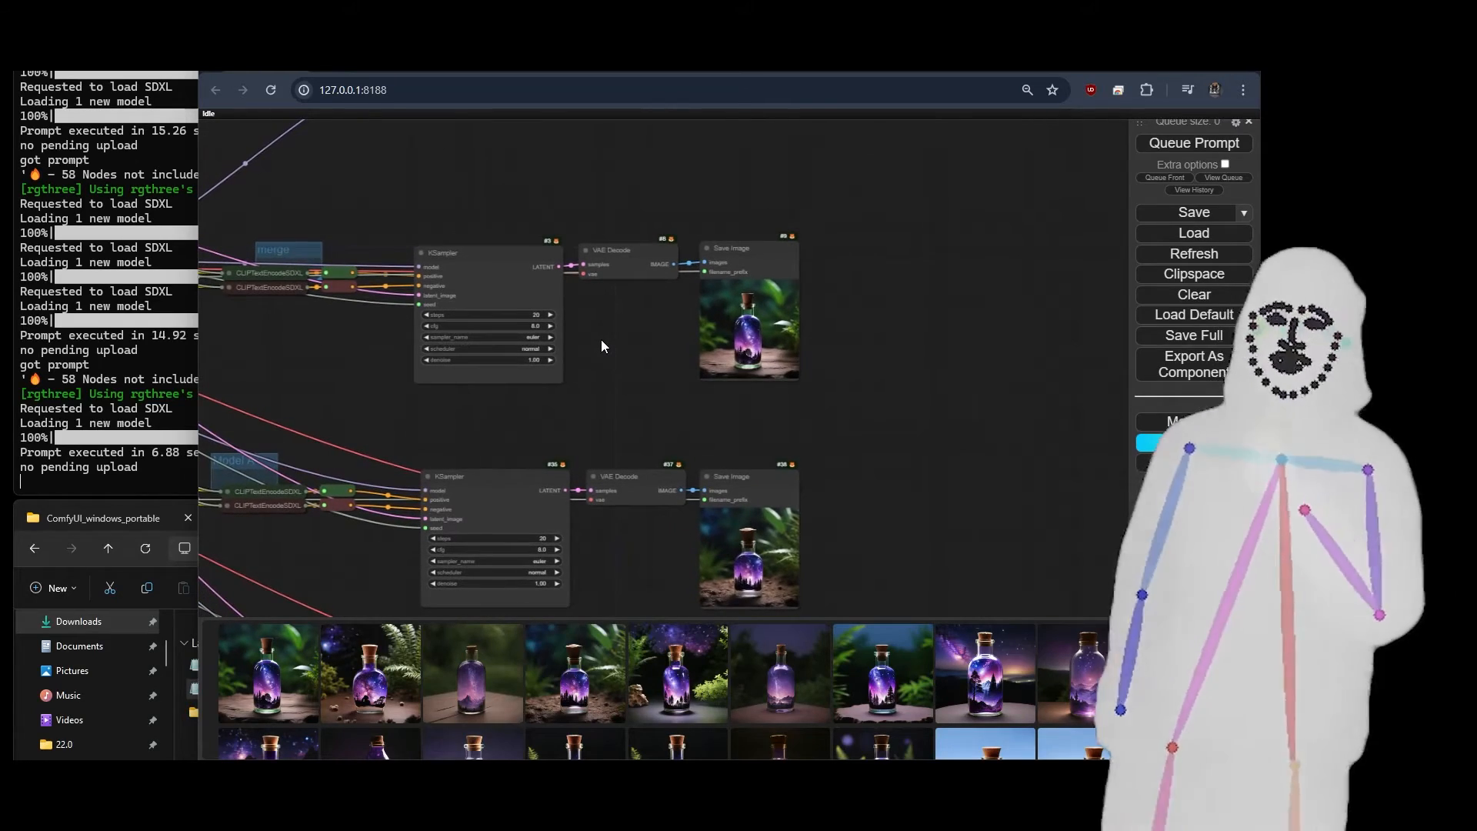
scroll(833, 351, "up", 5)
scroll(832, 351, "down", 5)
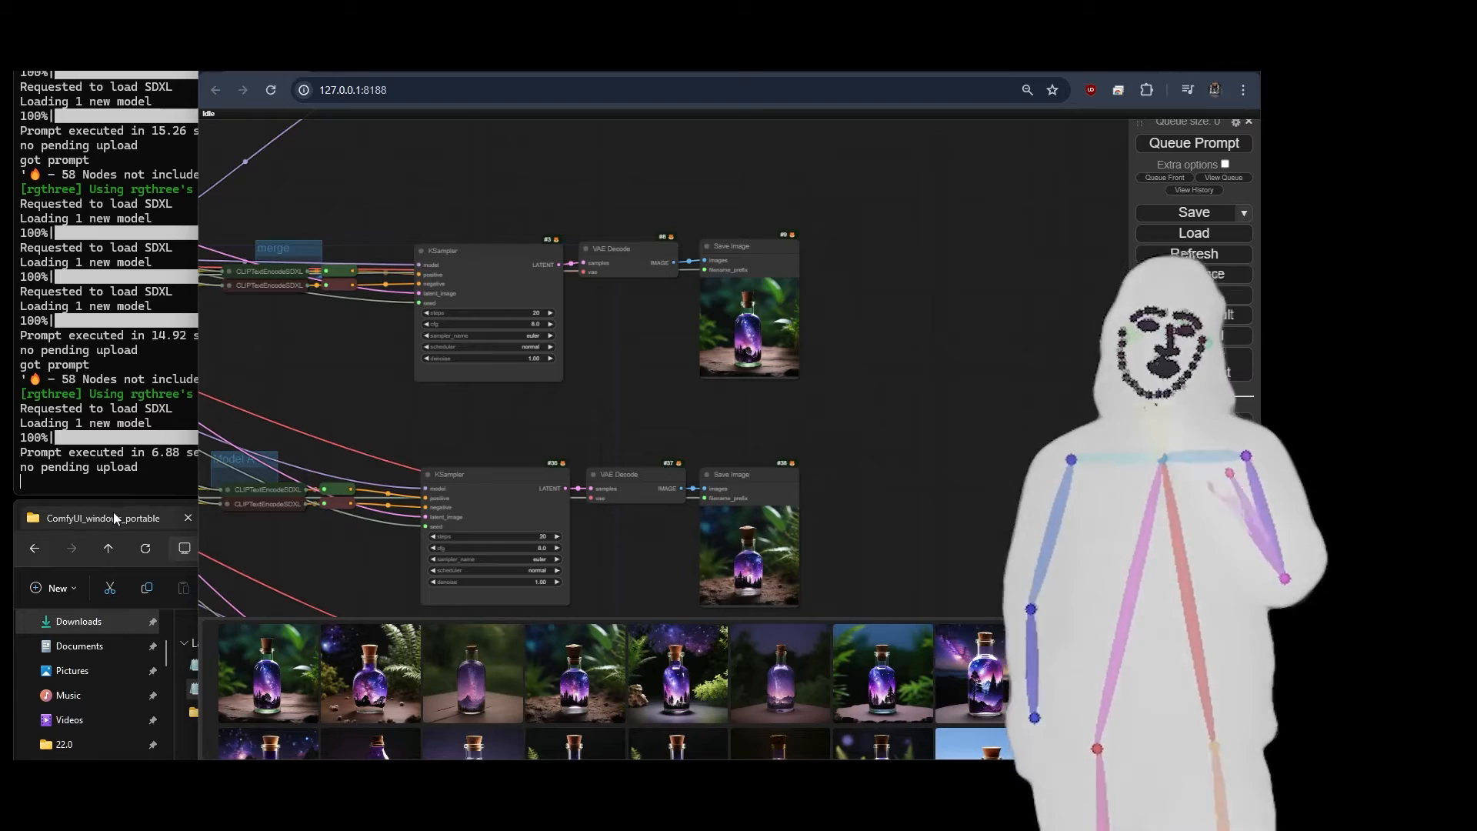
scroll(100, 721, "up", 1)
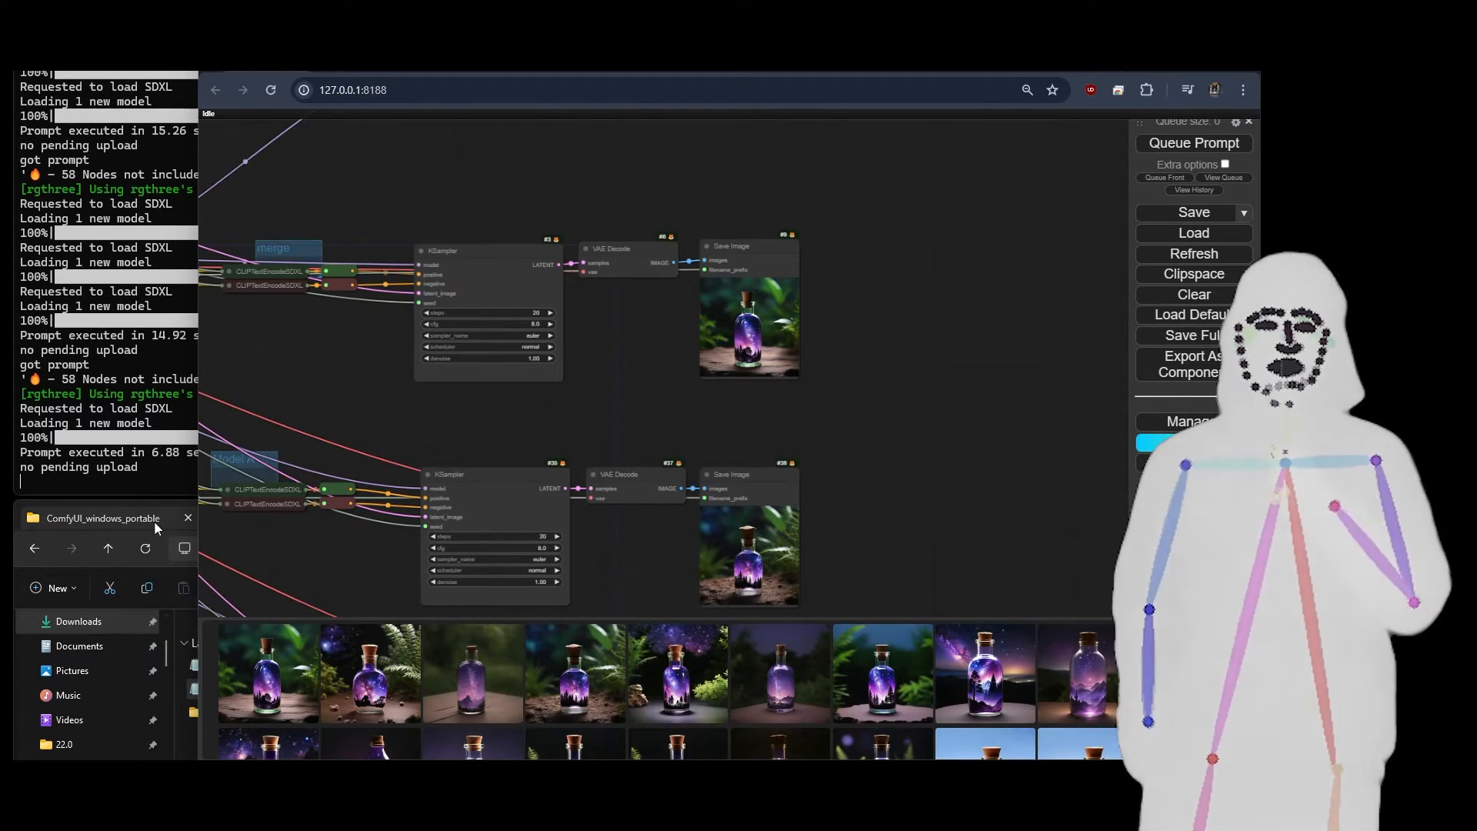
left_click(160, 529)
left_click(407, 518)
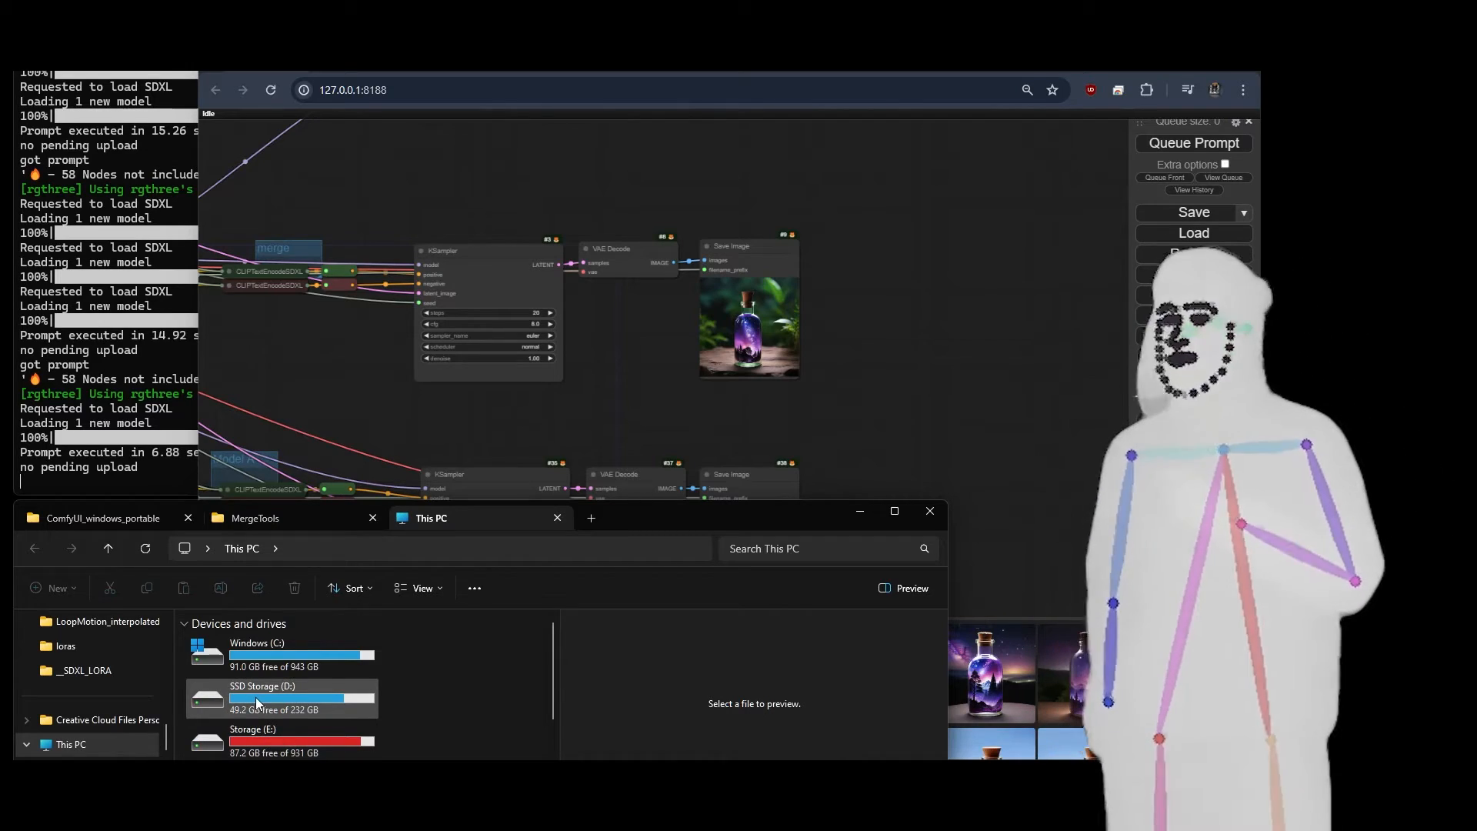
key("alt+Tab")
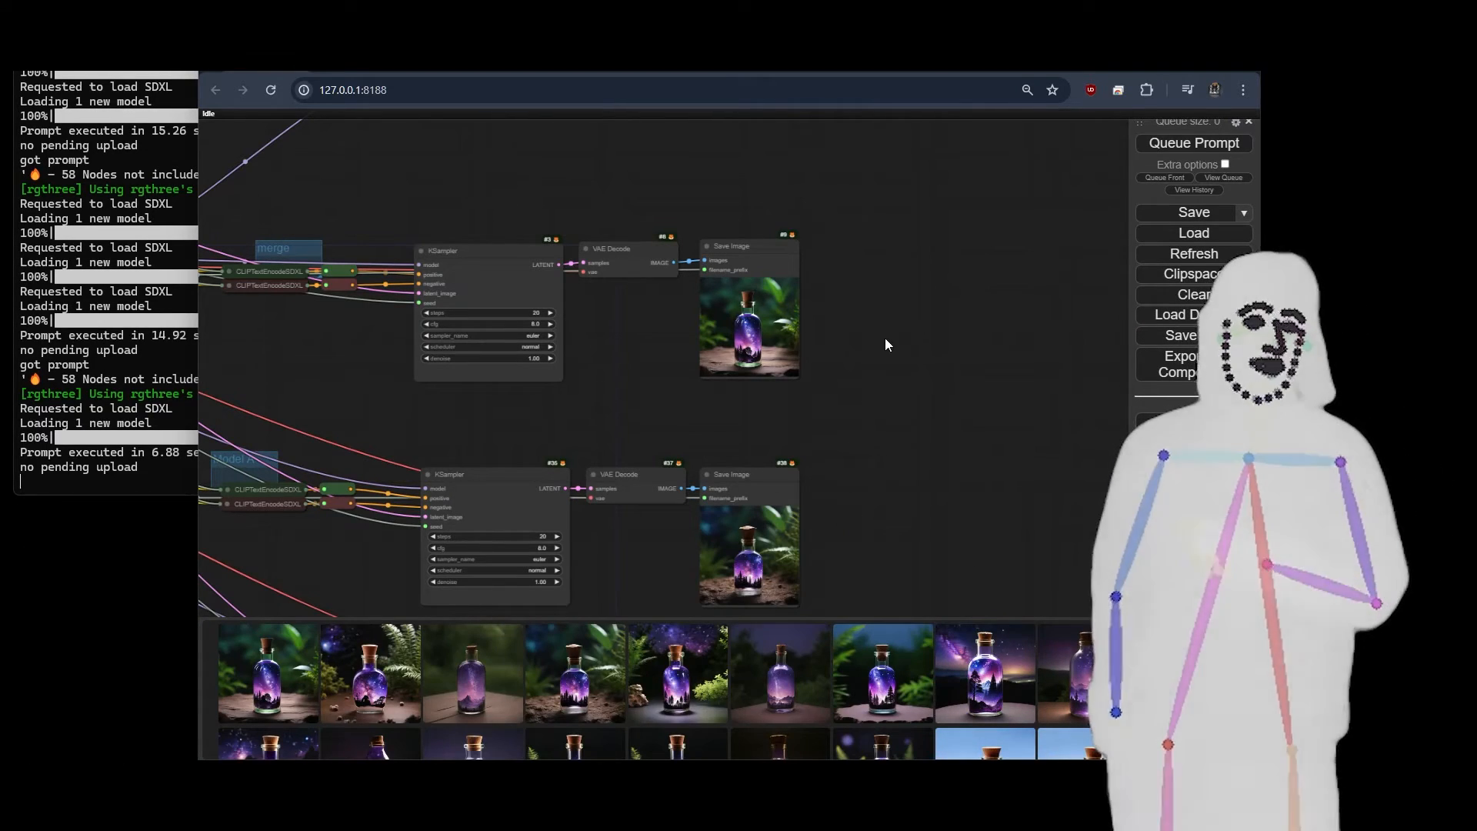
Re-enable the bypassed CheckpointSave node above the merge sampler and queue the workflow to save the merged checkpoint
left_click_drag(885, 338, 907, 507)
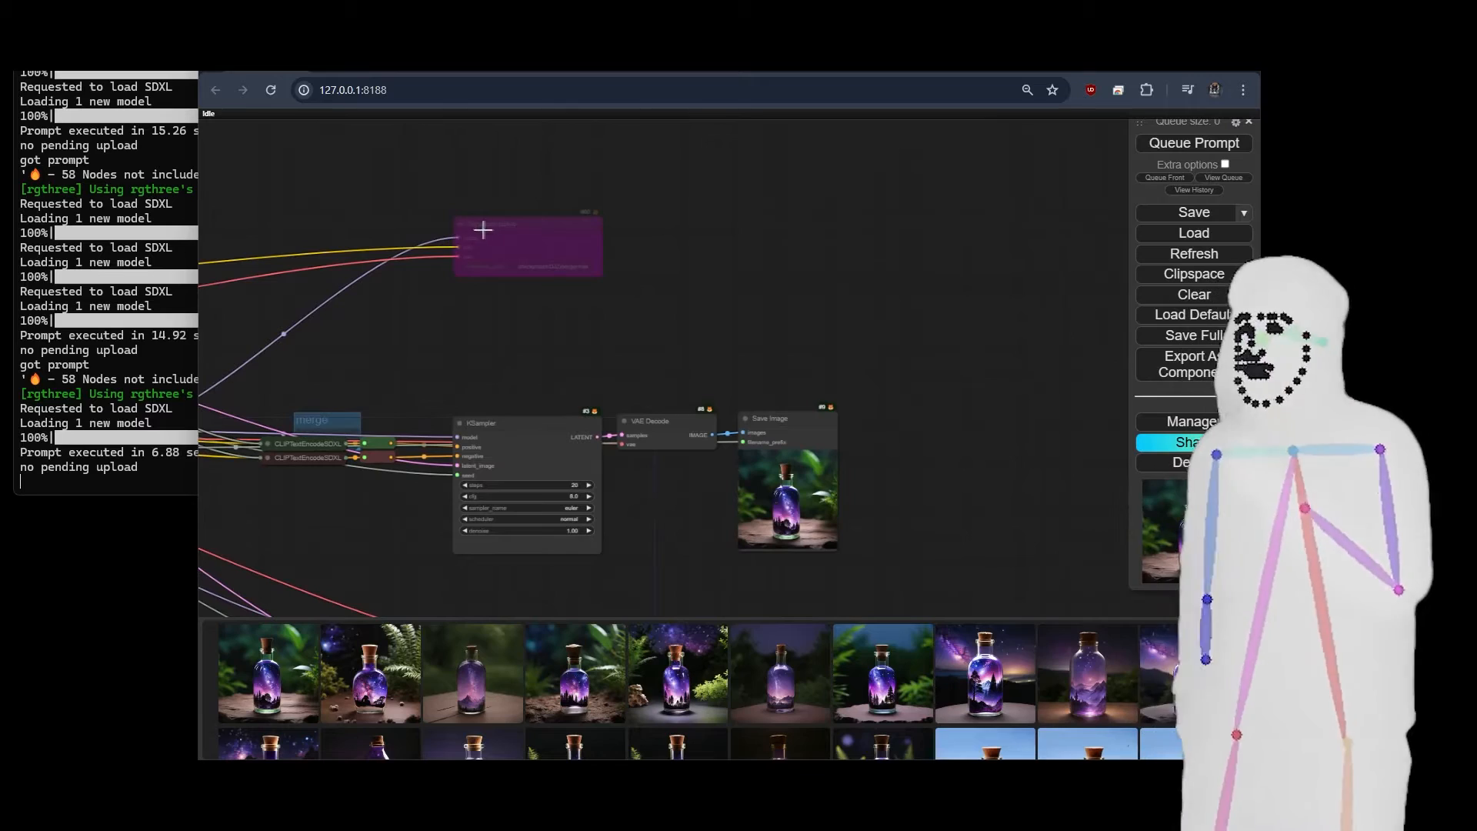
left_click(493, 231)
key("ctrl+b")
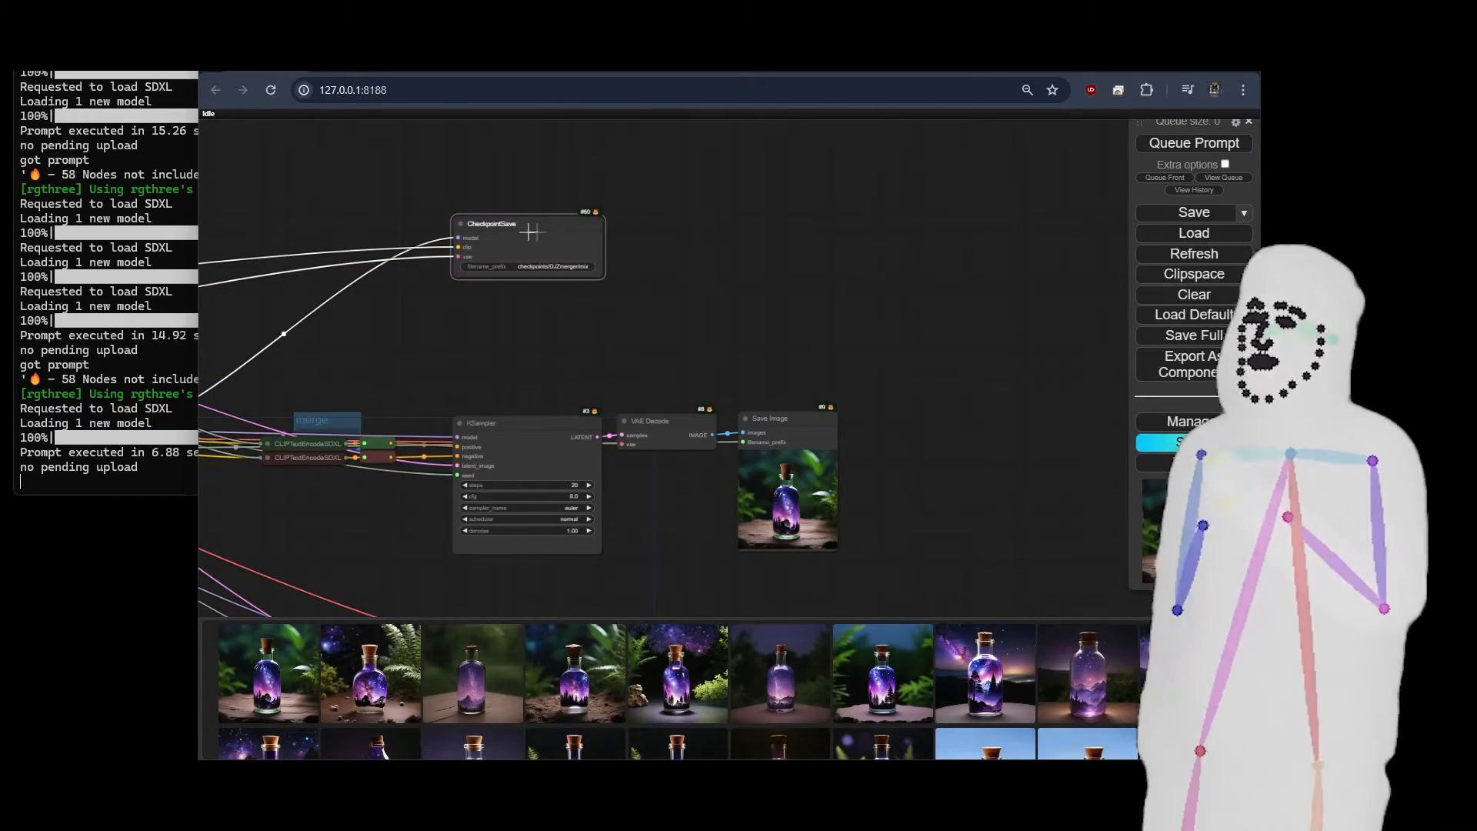
left_click(1180, 146)
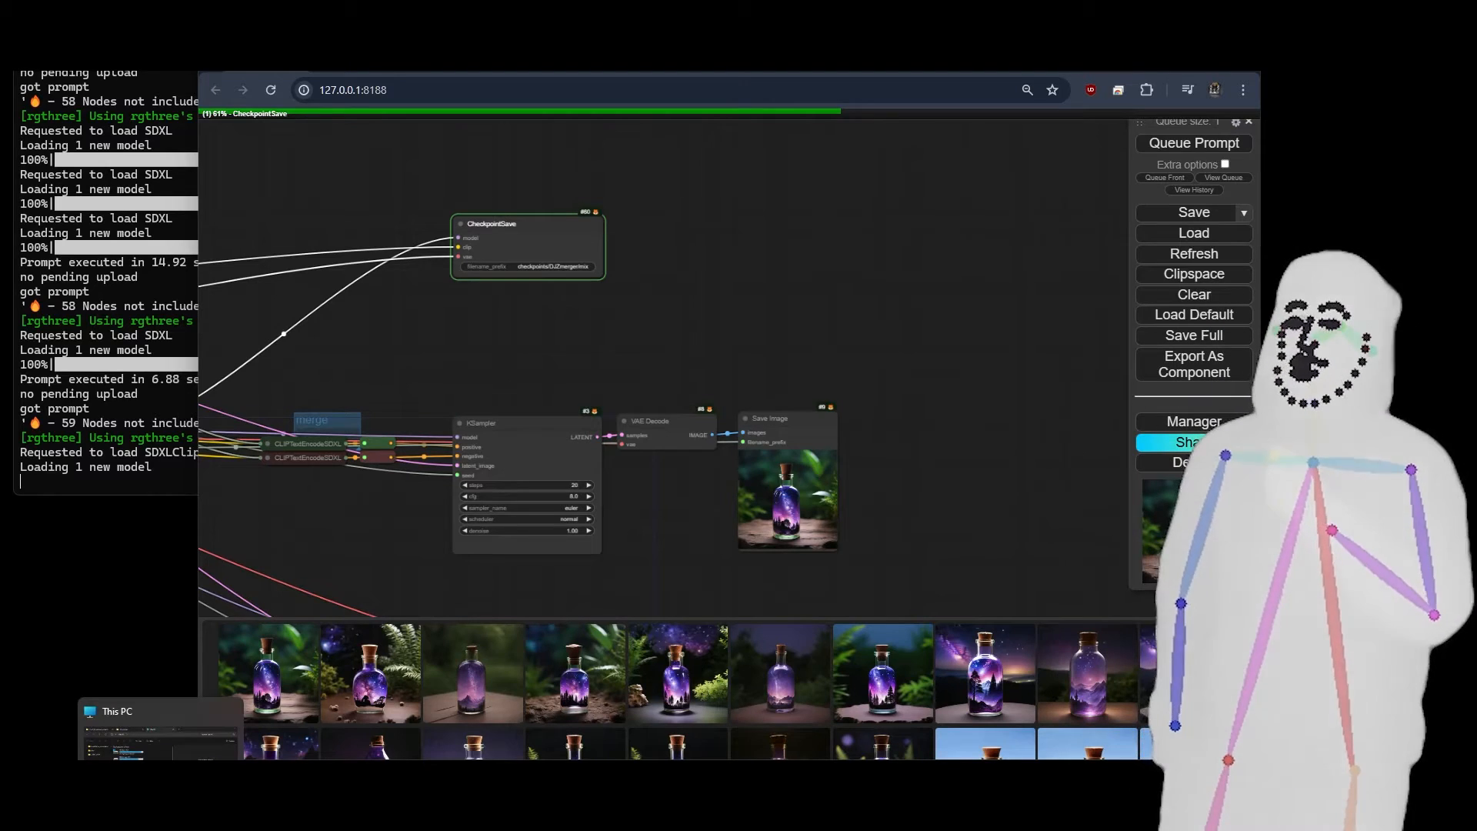
Switch to File Explorer and open the ComfyUI folder inside ComfyUI_windows_portable
left_click(161, 823)
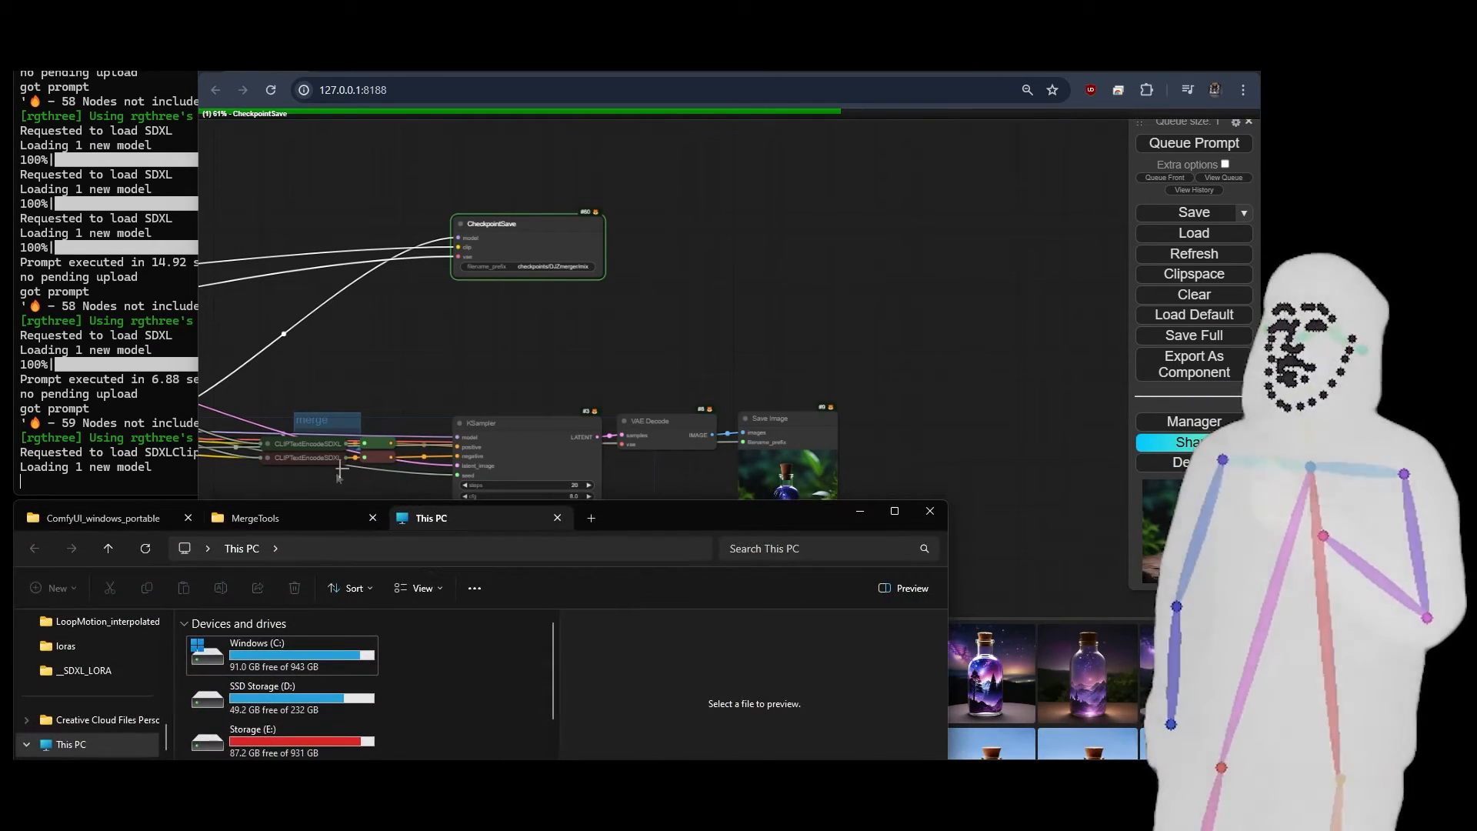
left_click(117, 516)
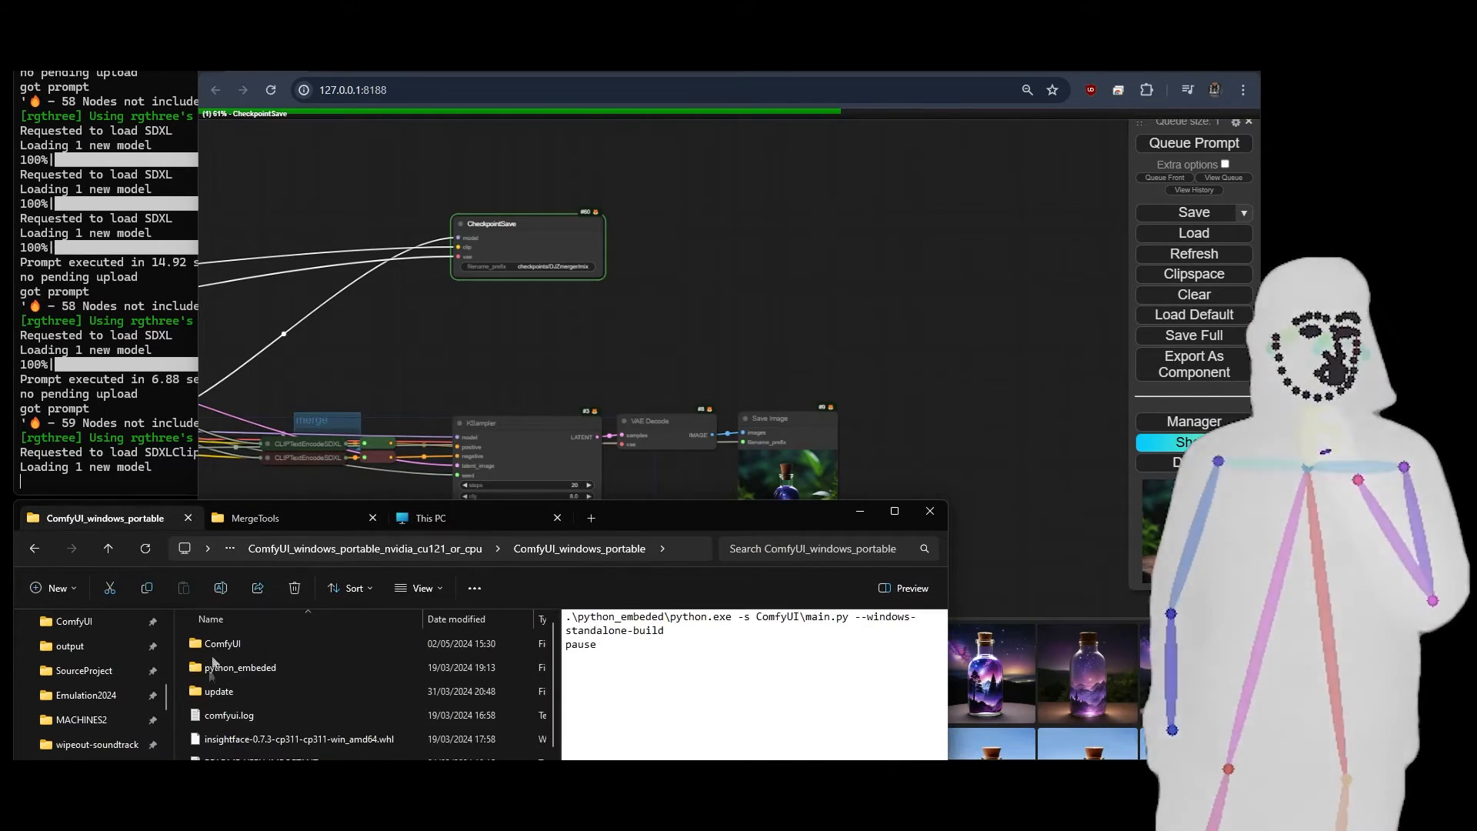
double_click(205, 650)
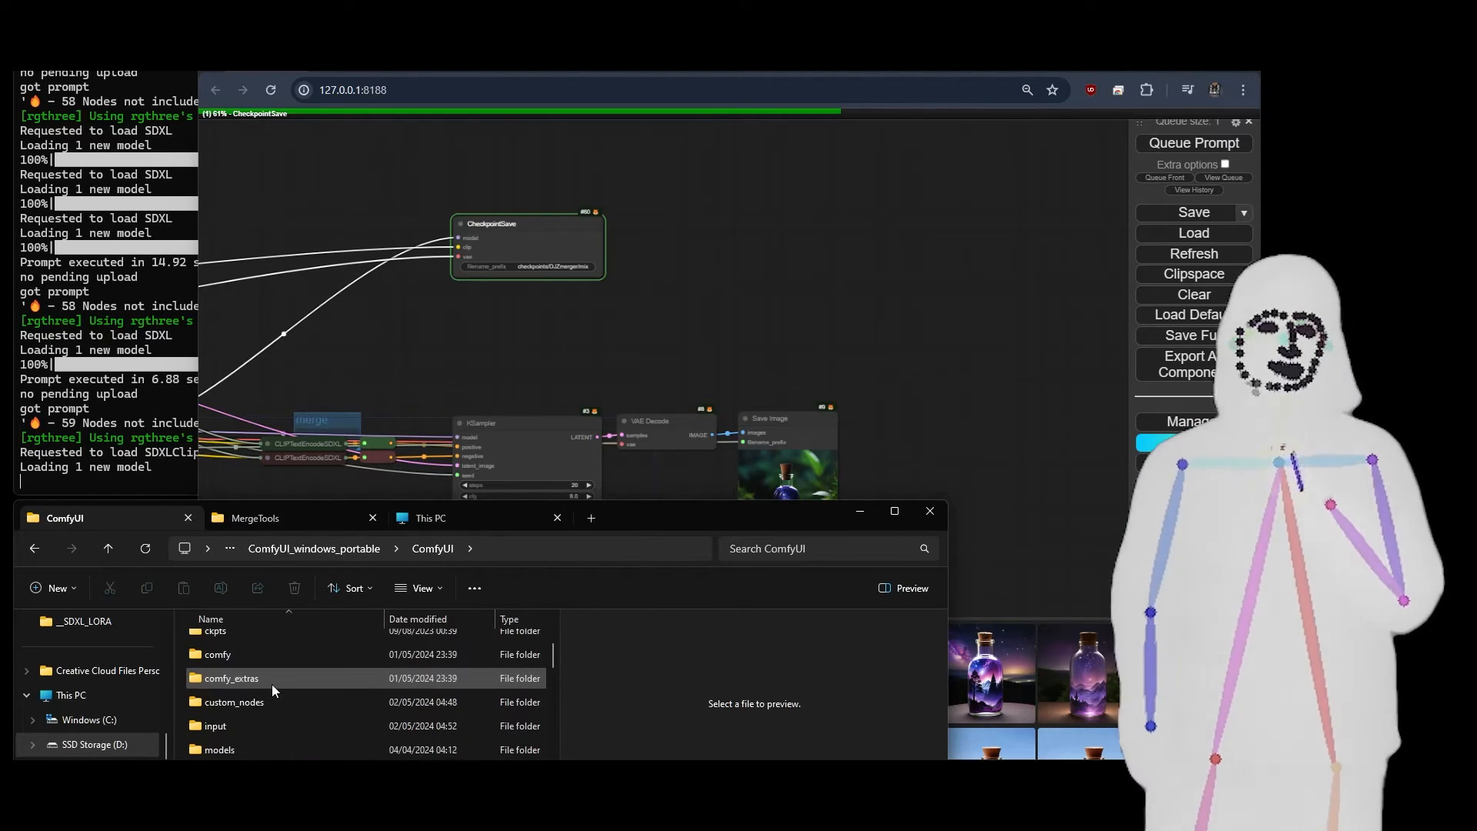
scroll(242, 717, "down", 2)
scroll(241, 701, "up", 2)
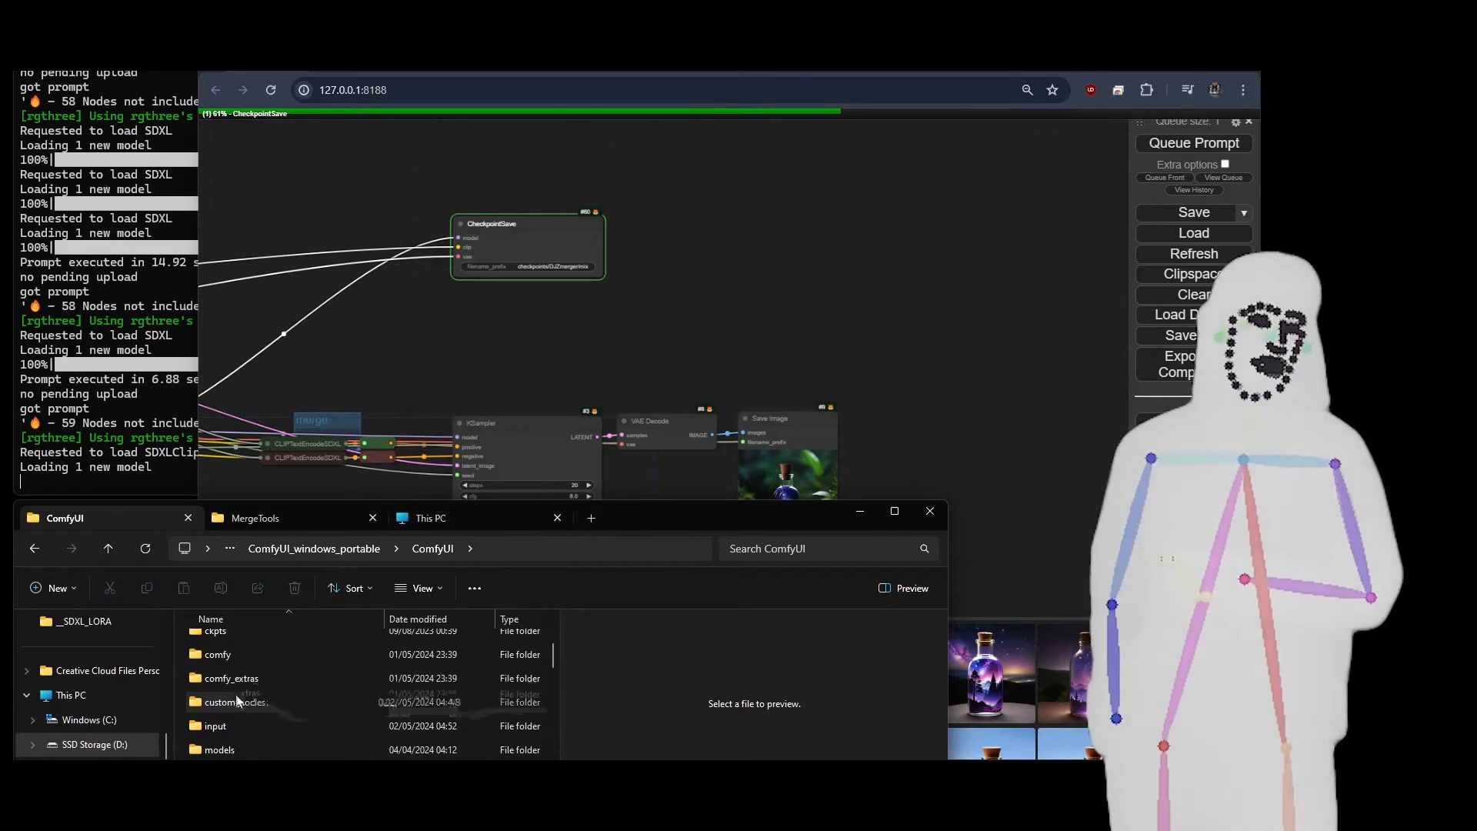
scroll(237, 737, "down", 1)
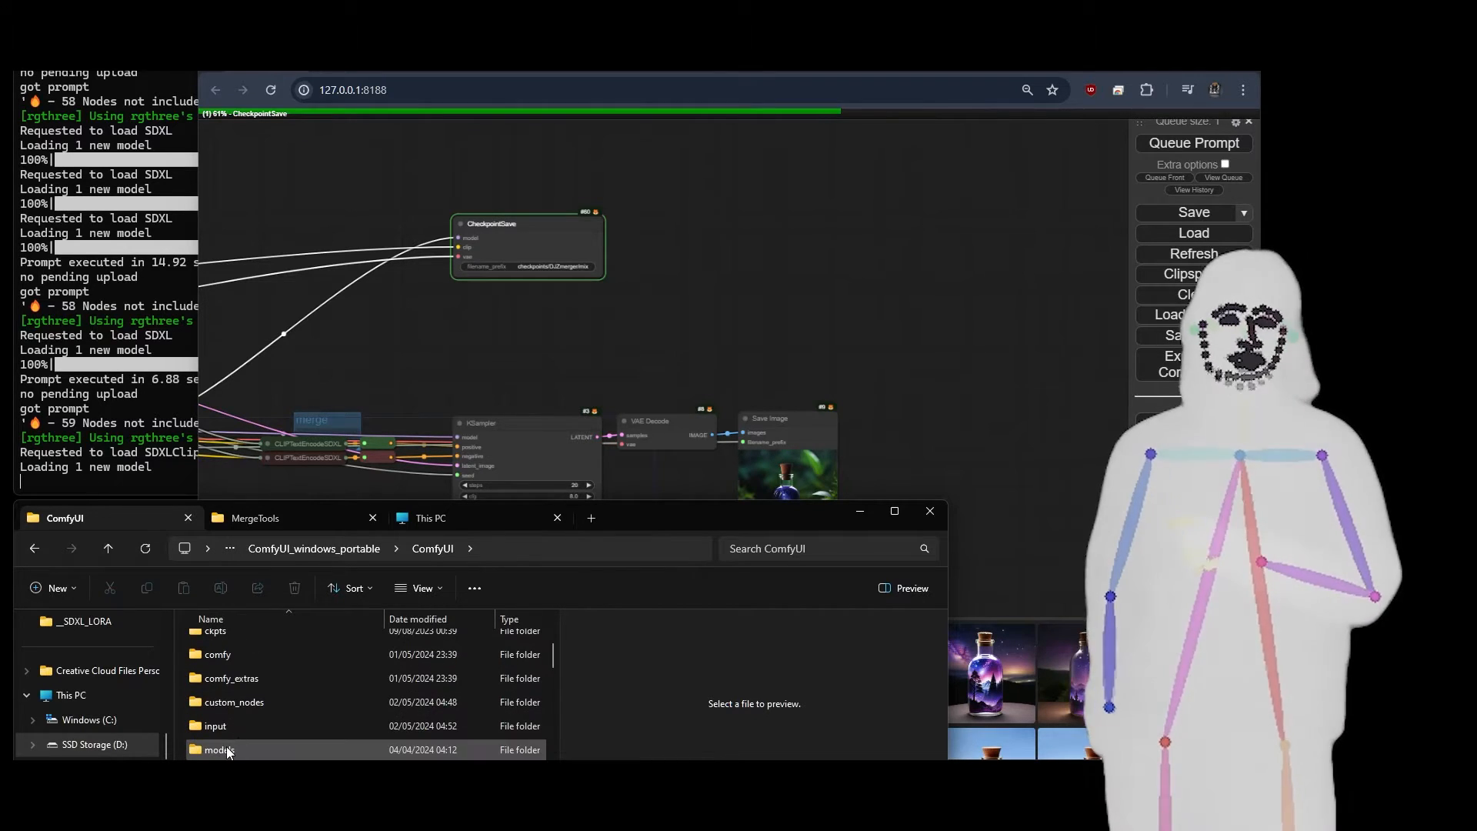
double_click(226, 747)
double_click(226, 714)
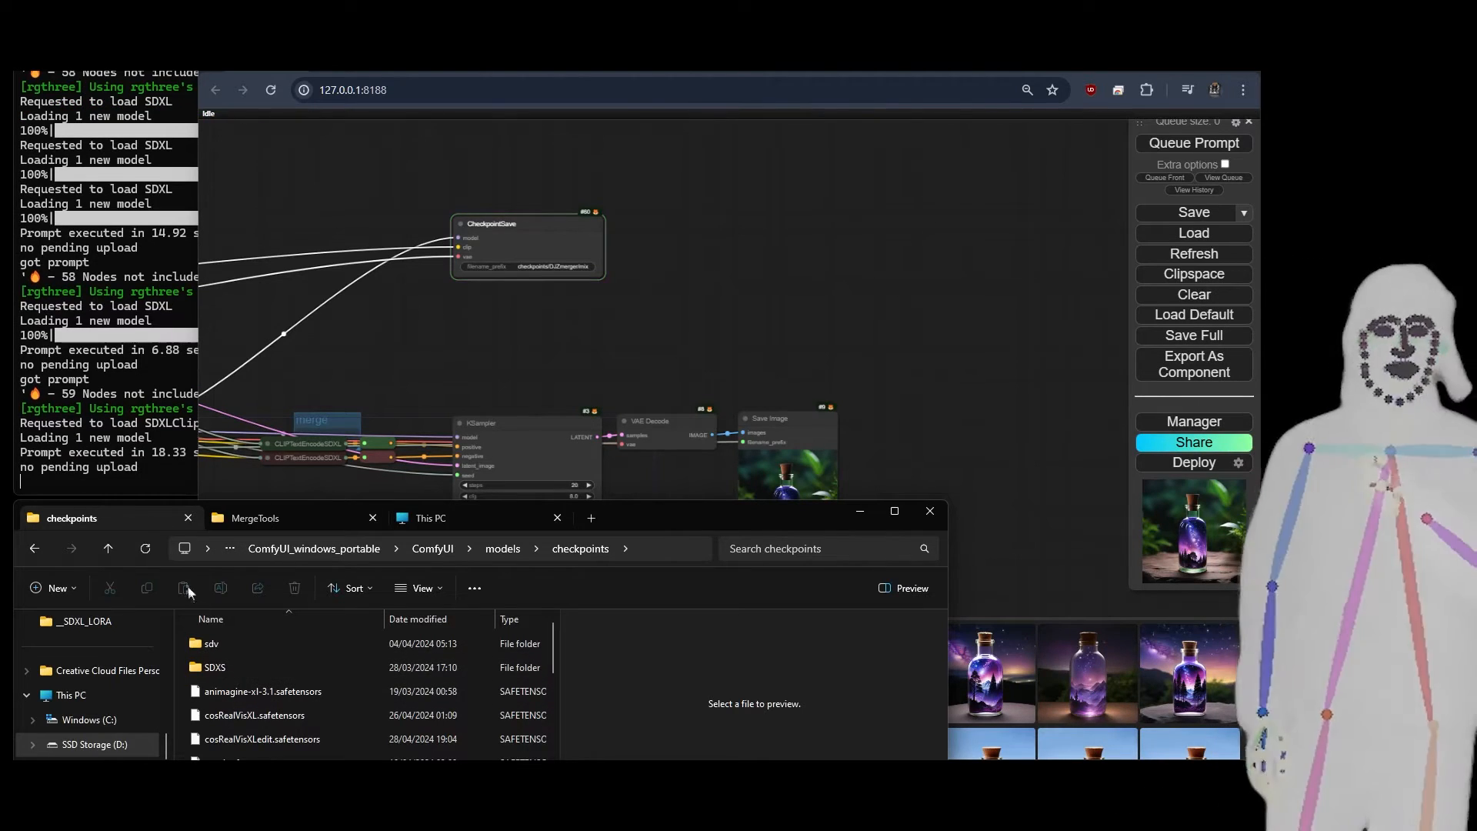
left_click(431, 548)
Open the DJZmerger folder under output\checkpoints in the ComfyUI directory
scroll(287, 702, "down", 3)
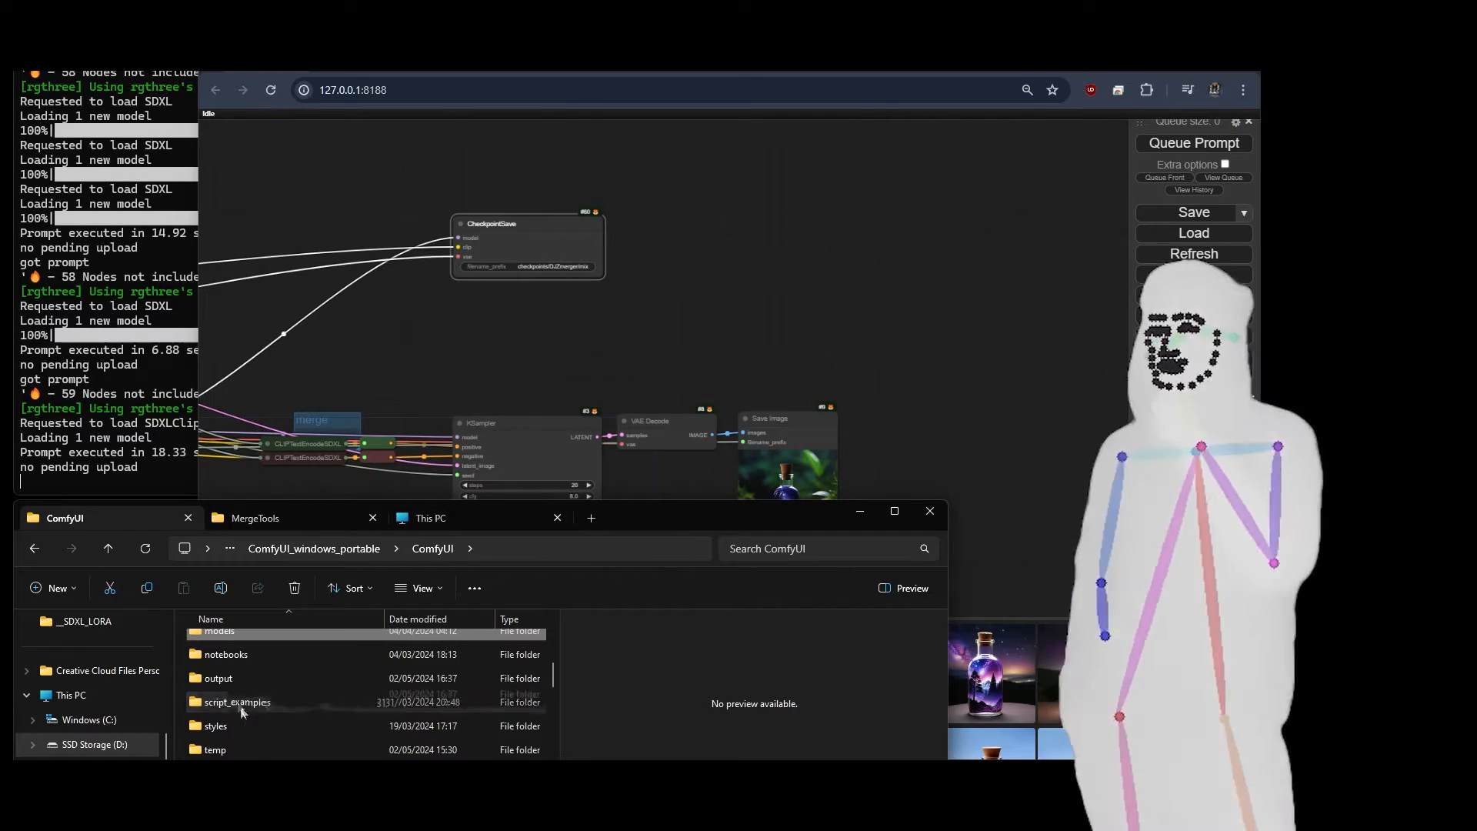
double_click(227, 683)
double_click(233, 660)
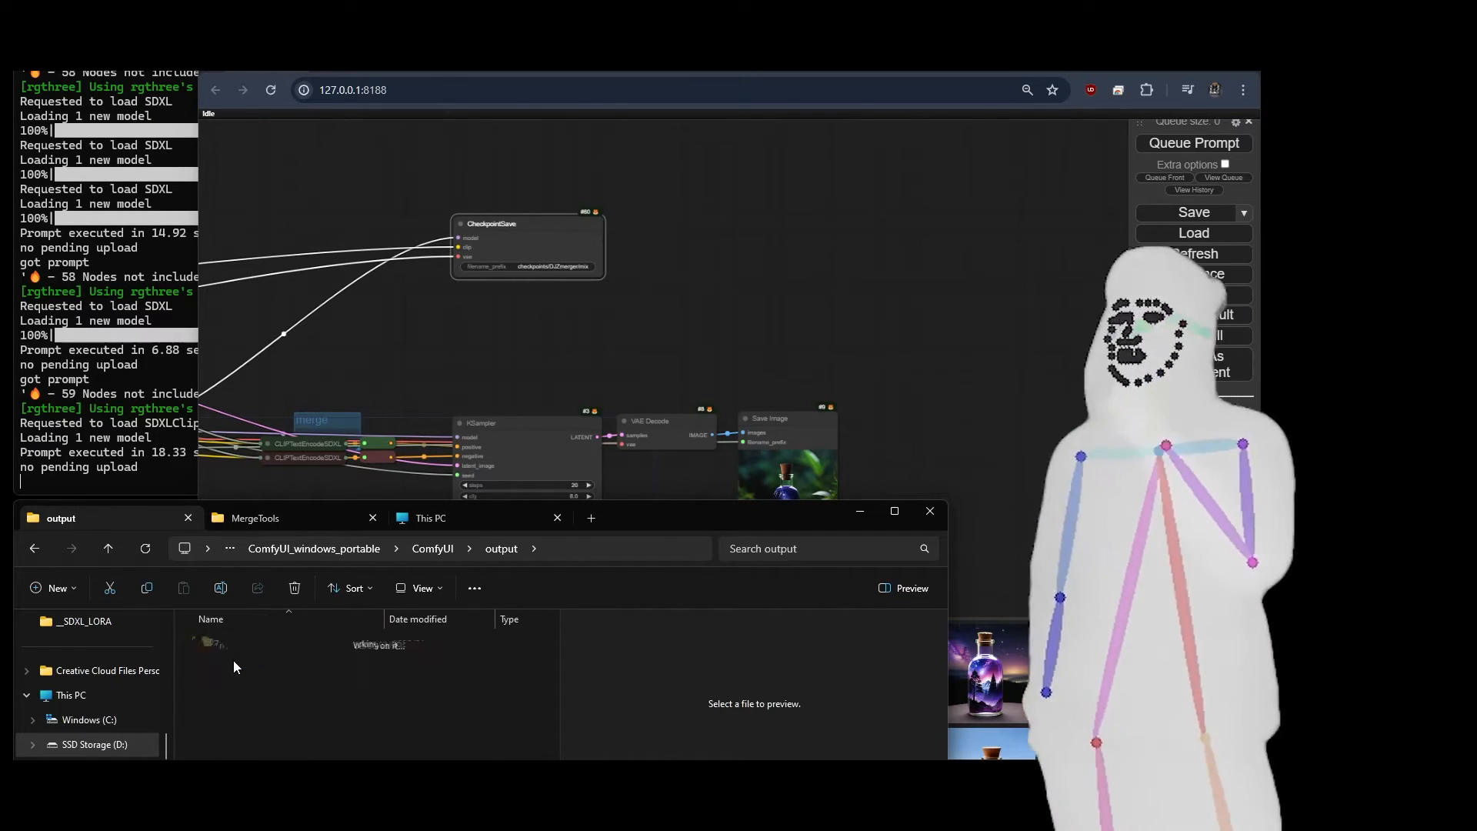
double_click(231, 645)
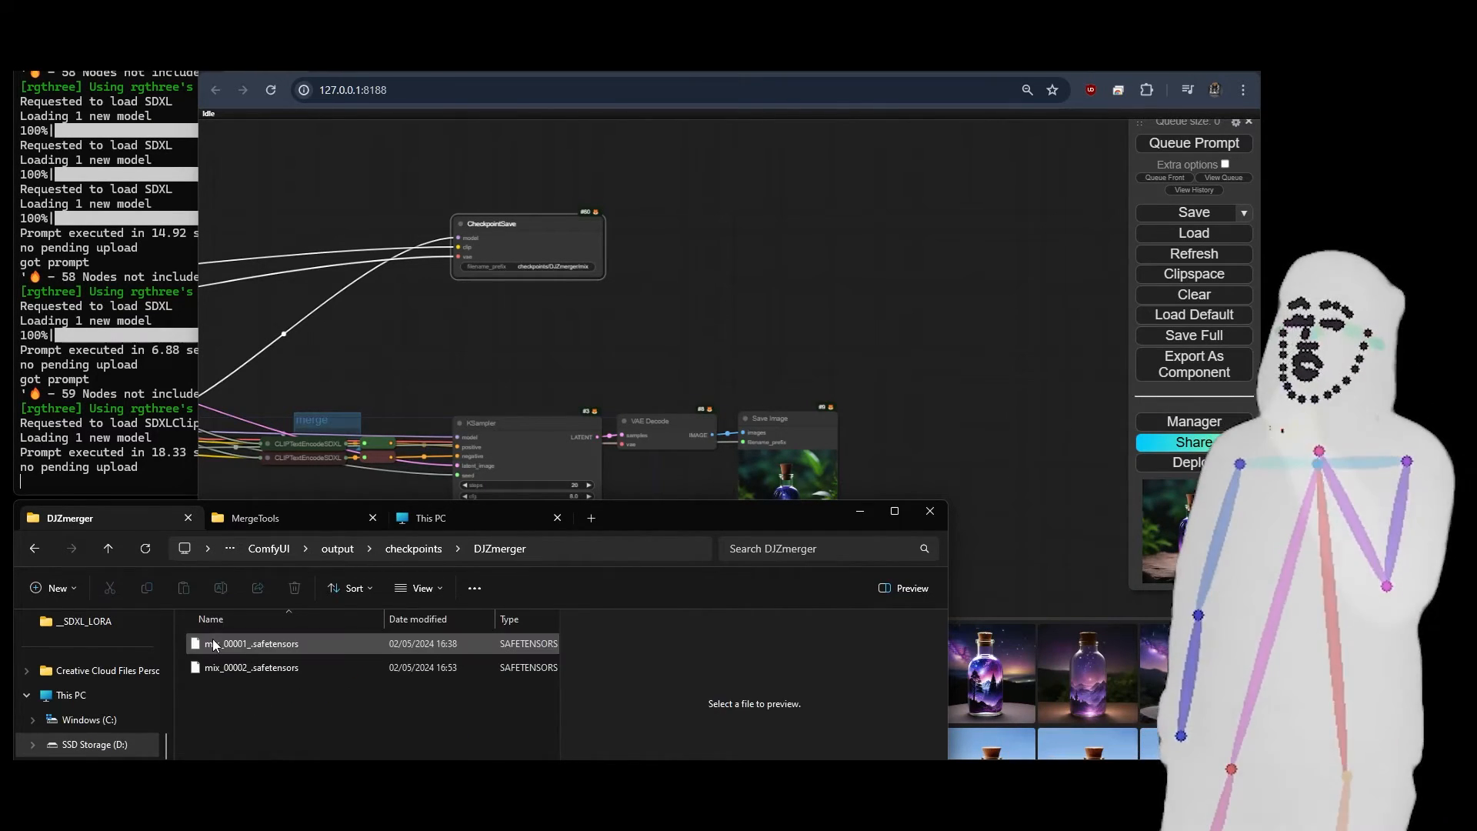
Rename the file mix_00001_.safetensors as realvis_juggernaut_hermite.safetensors
left_click(251, 645)
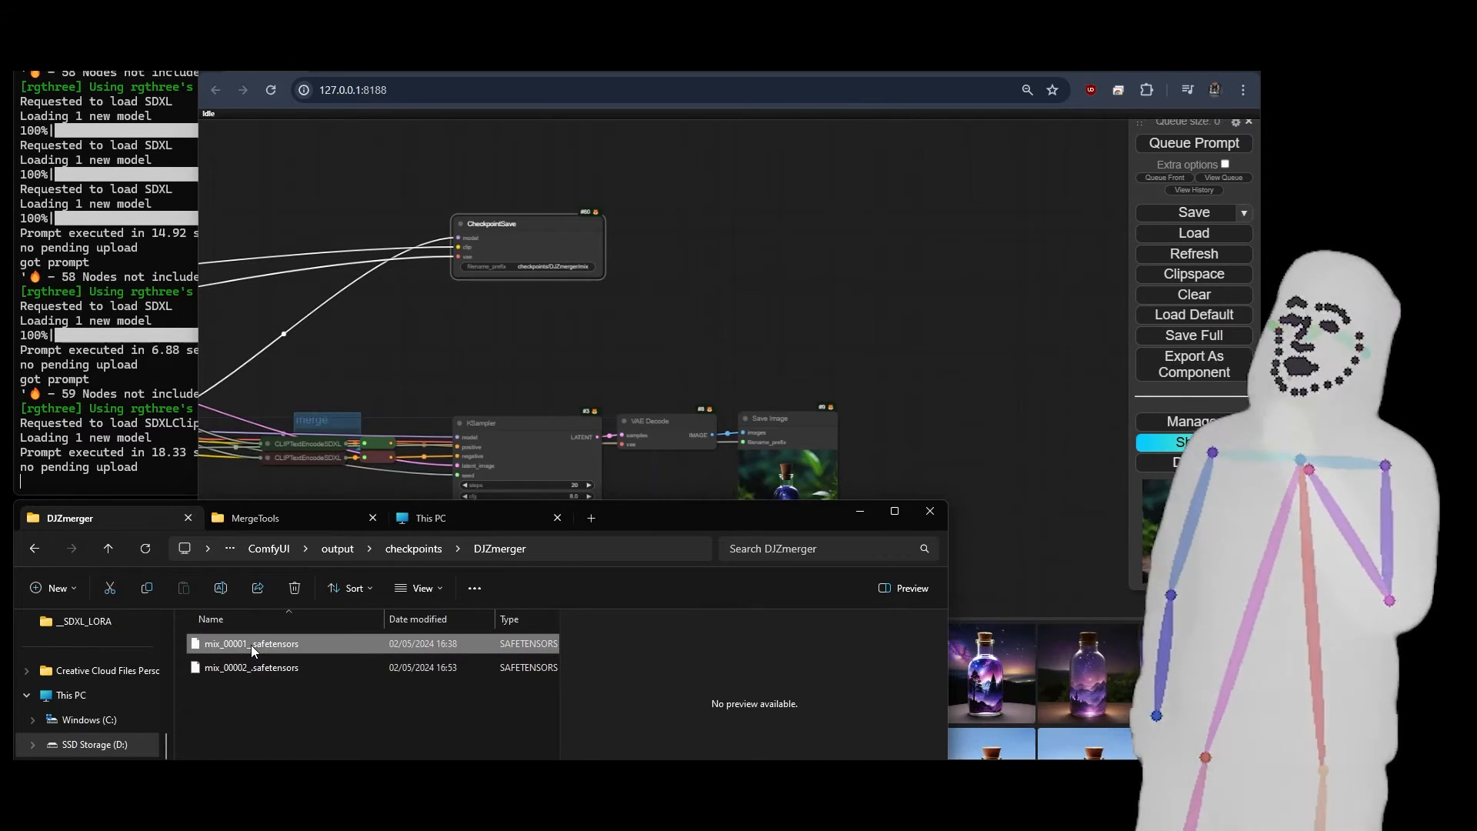
key("F2")
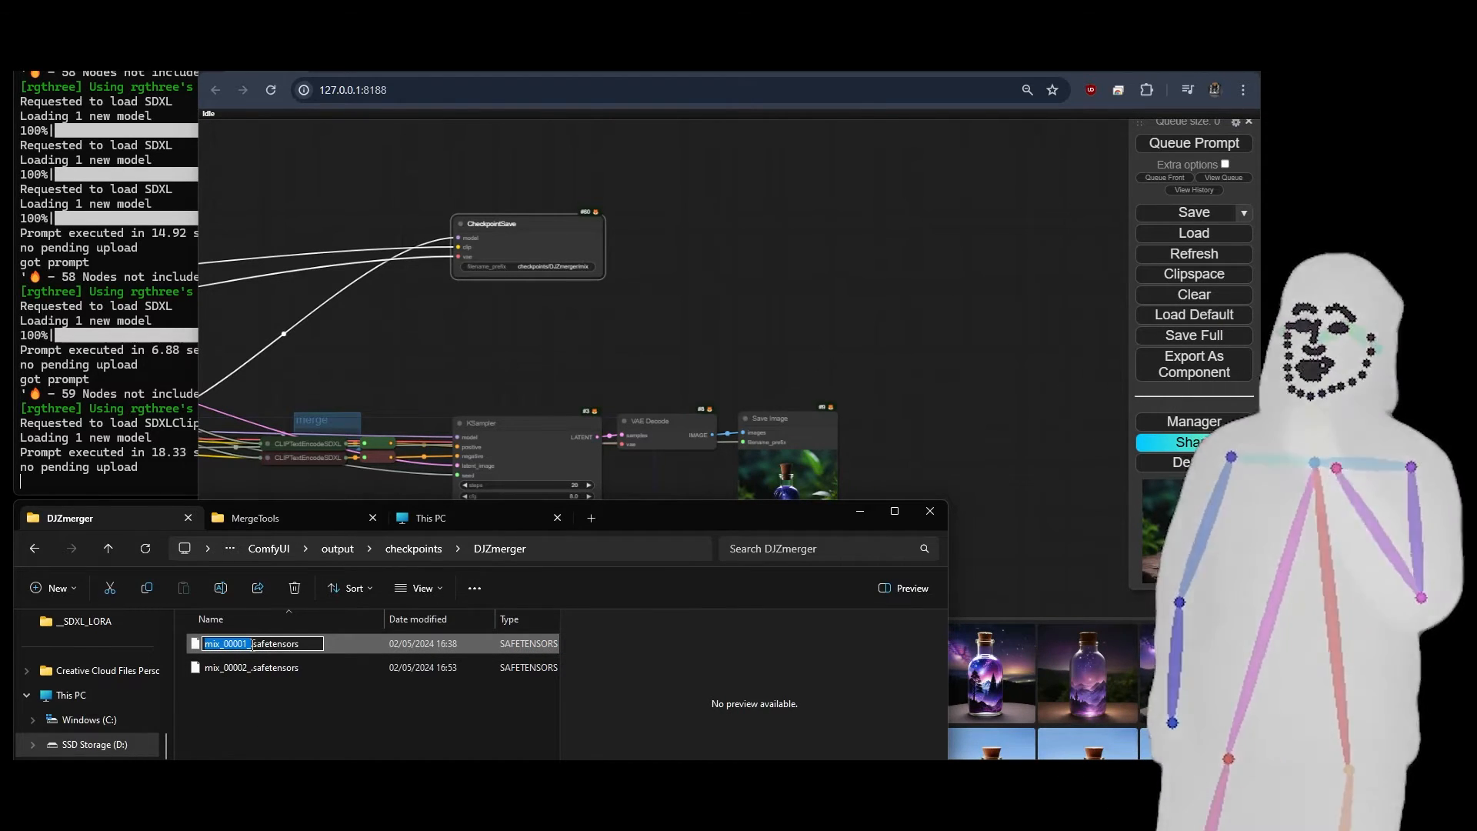
type("realvis")
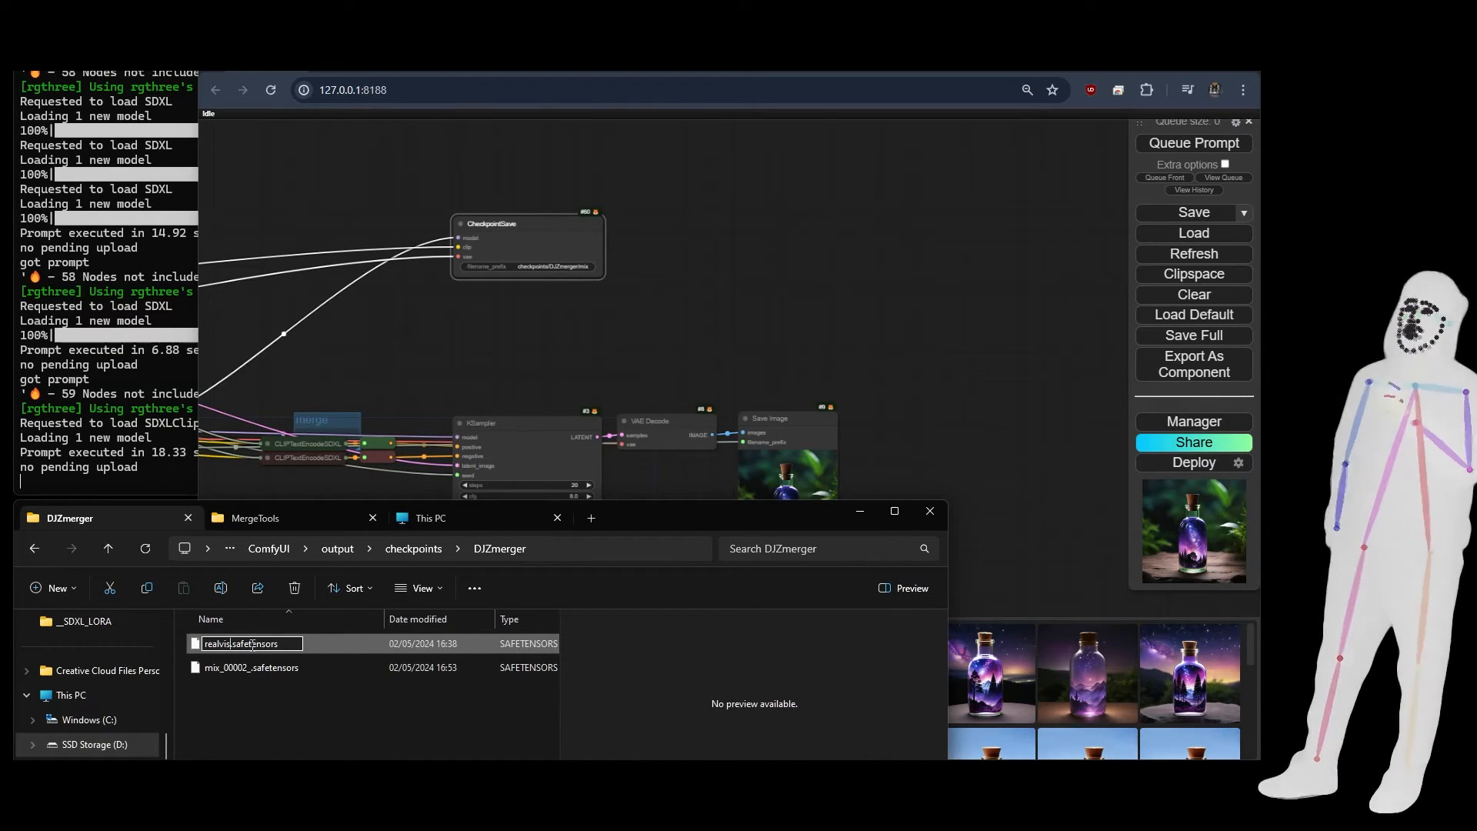
type("juggernaut")
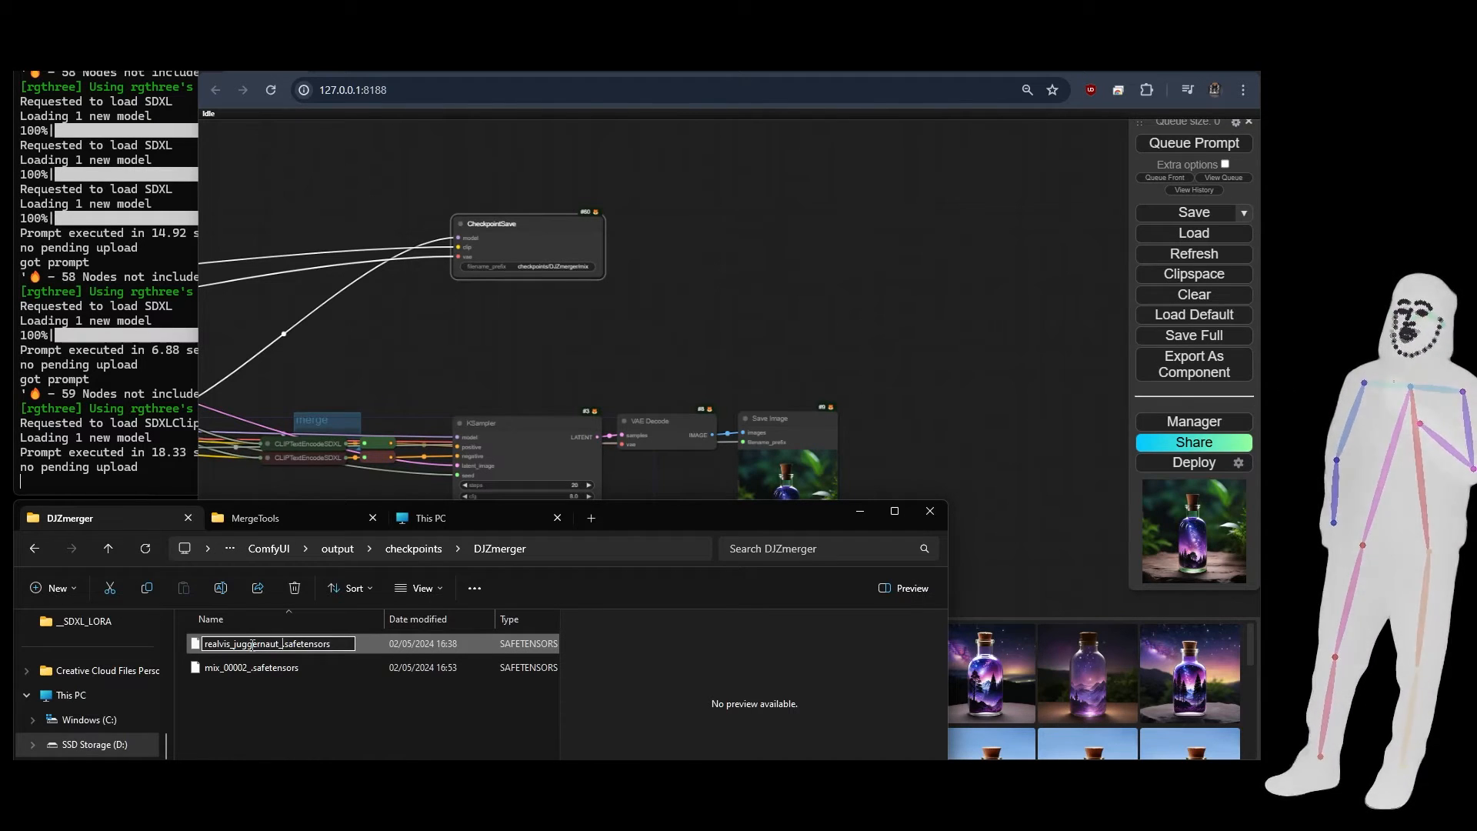
type("_hermite")
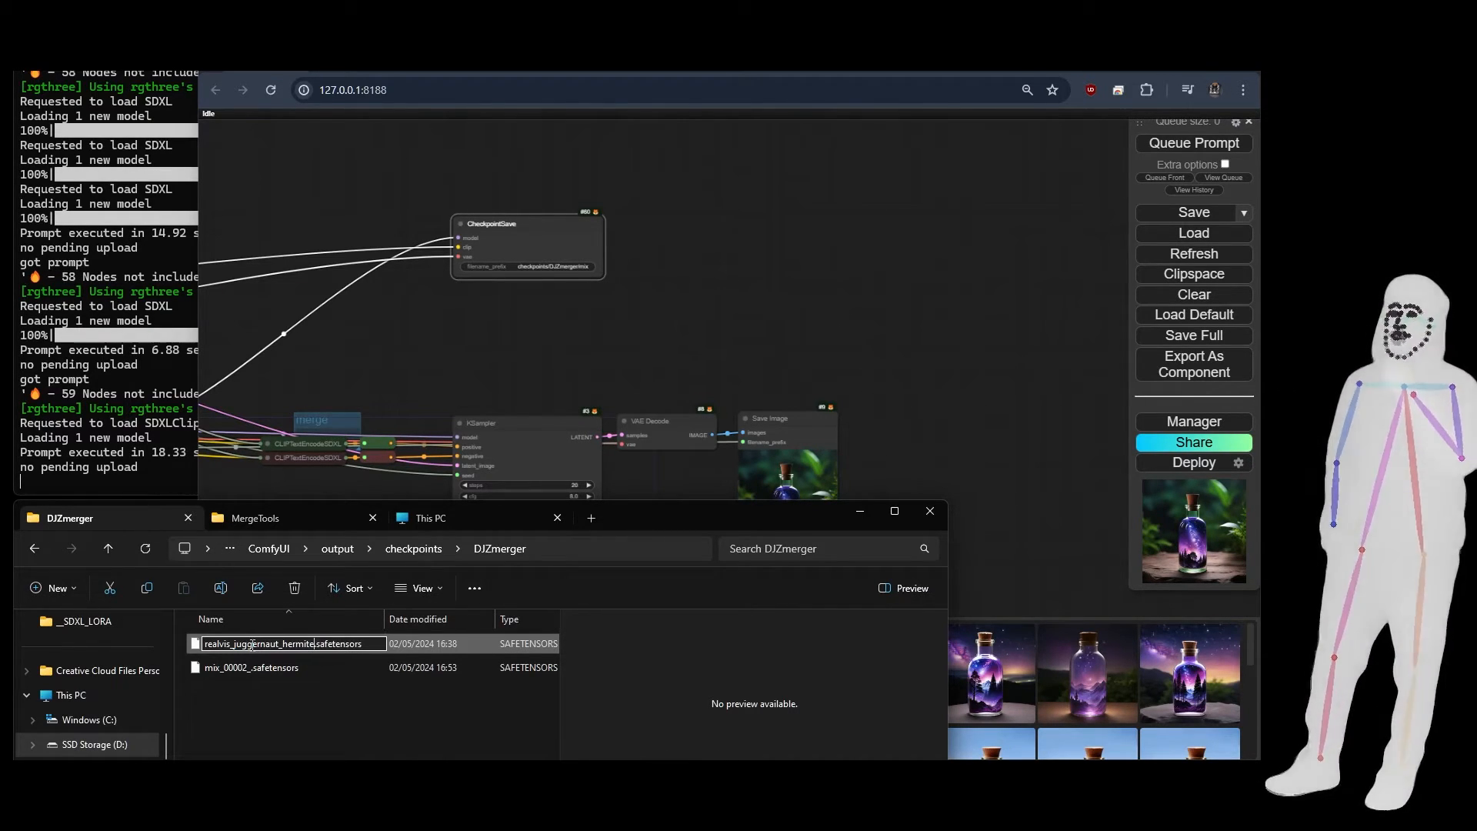
key("Return")
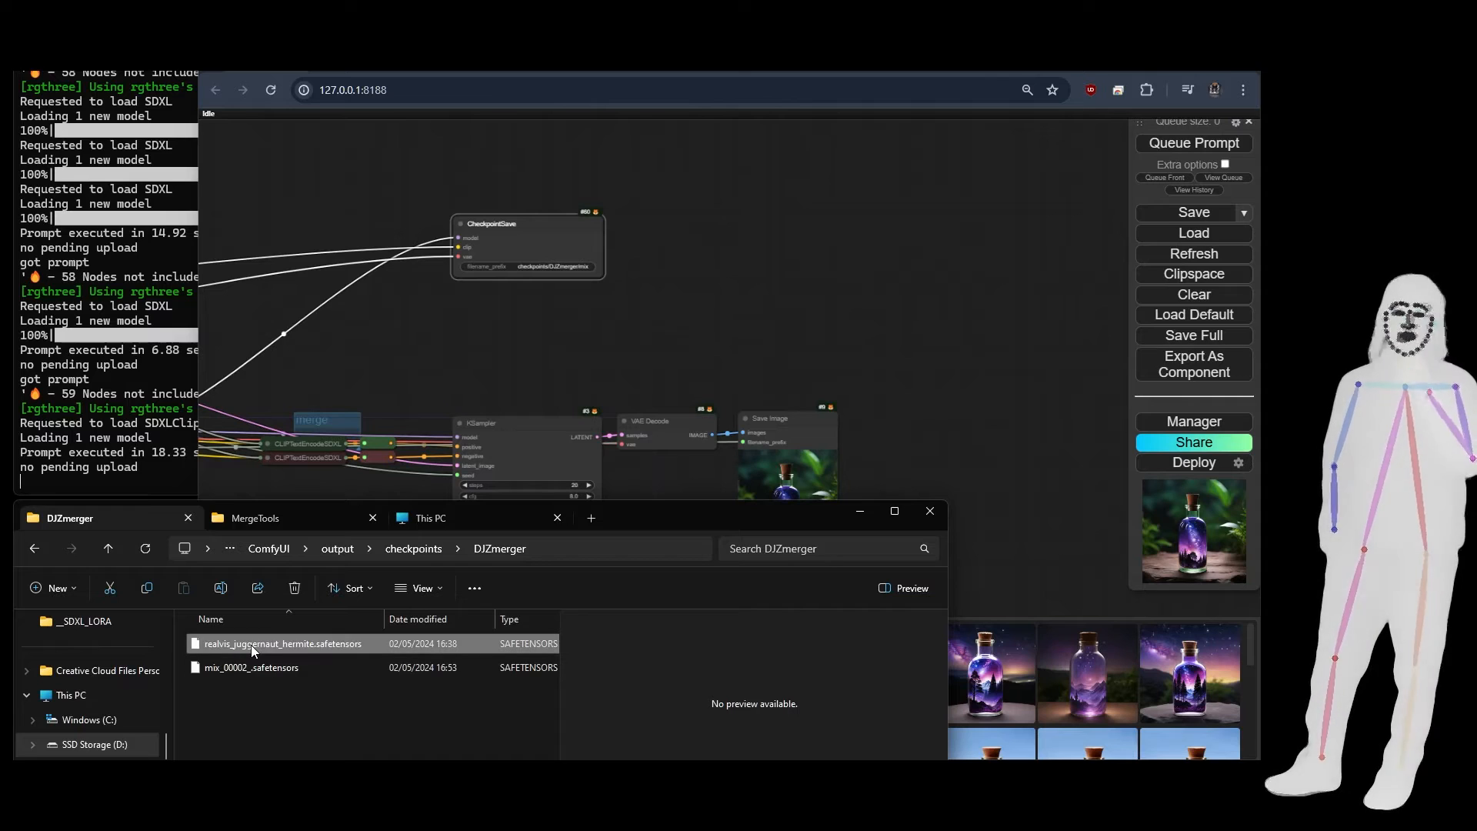
Rename the file mix_00002_.safetensors as realvis_juggernaut_styletransfer.safetensors
key("Down")
key("F2")
type("realvis")
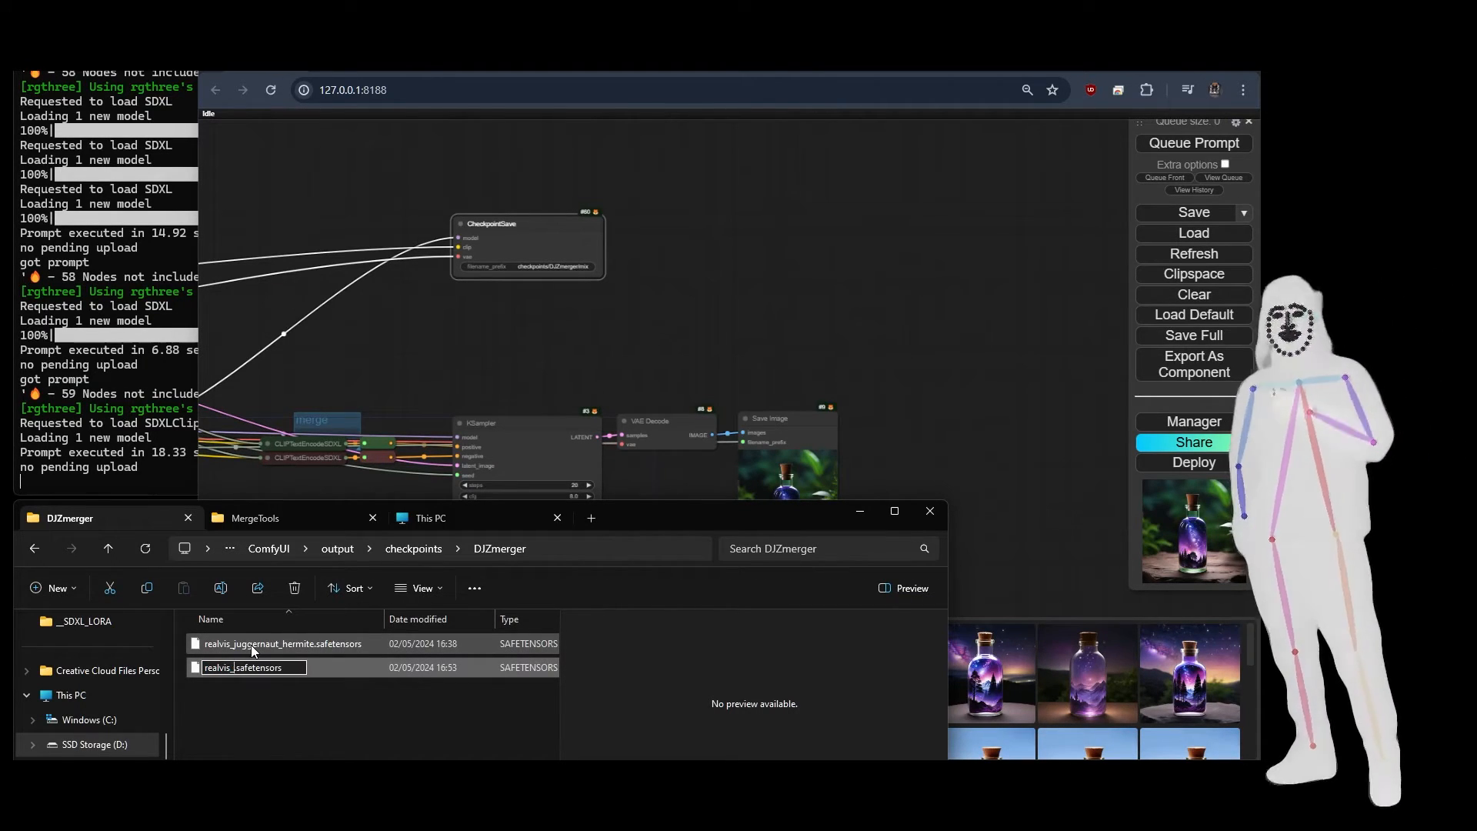
type("_jufg")
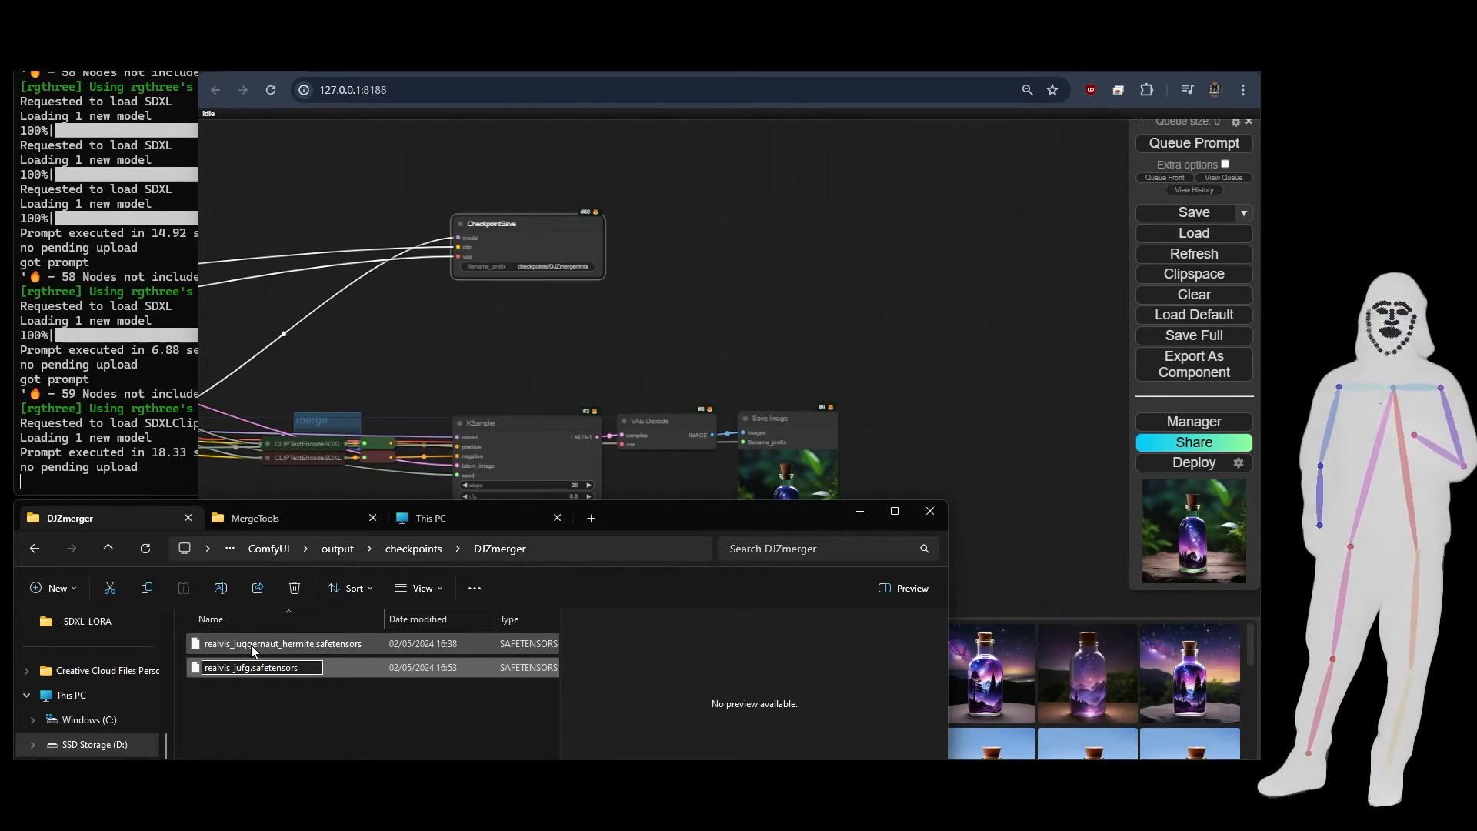
key("BackSpace")
key("BackSpace")
type("ger")
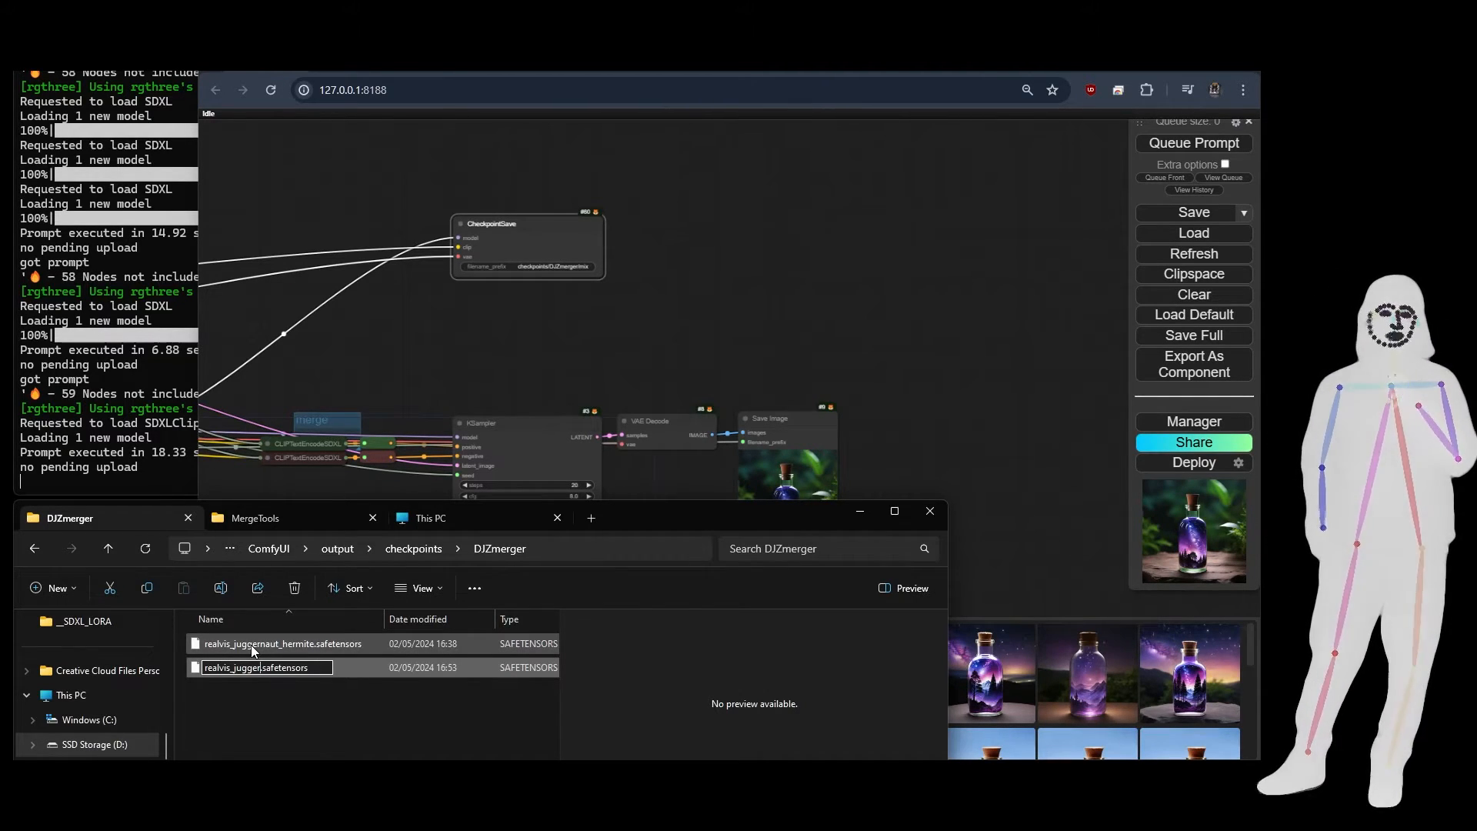
type("gernaut")
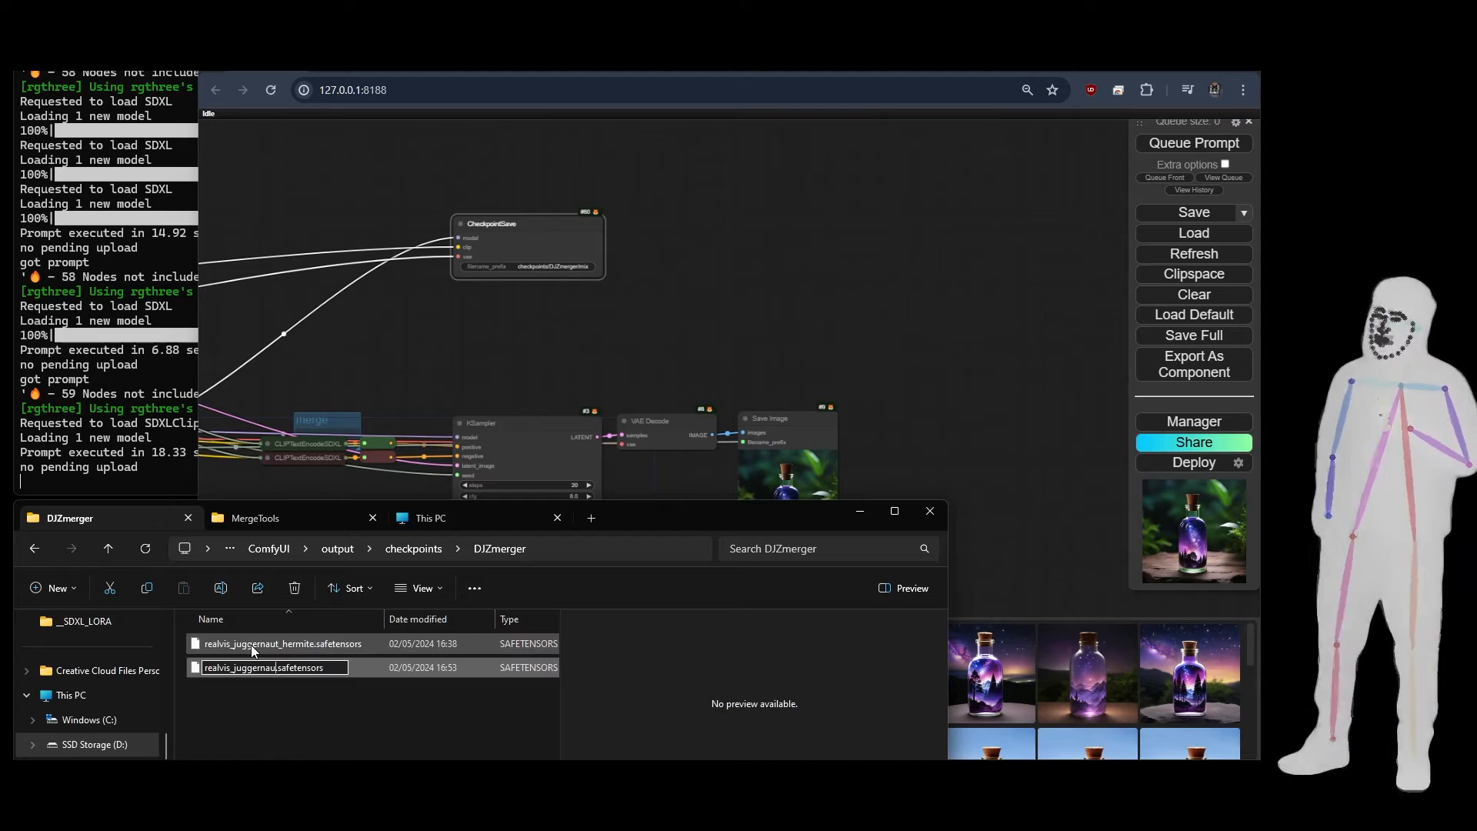
type("_")
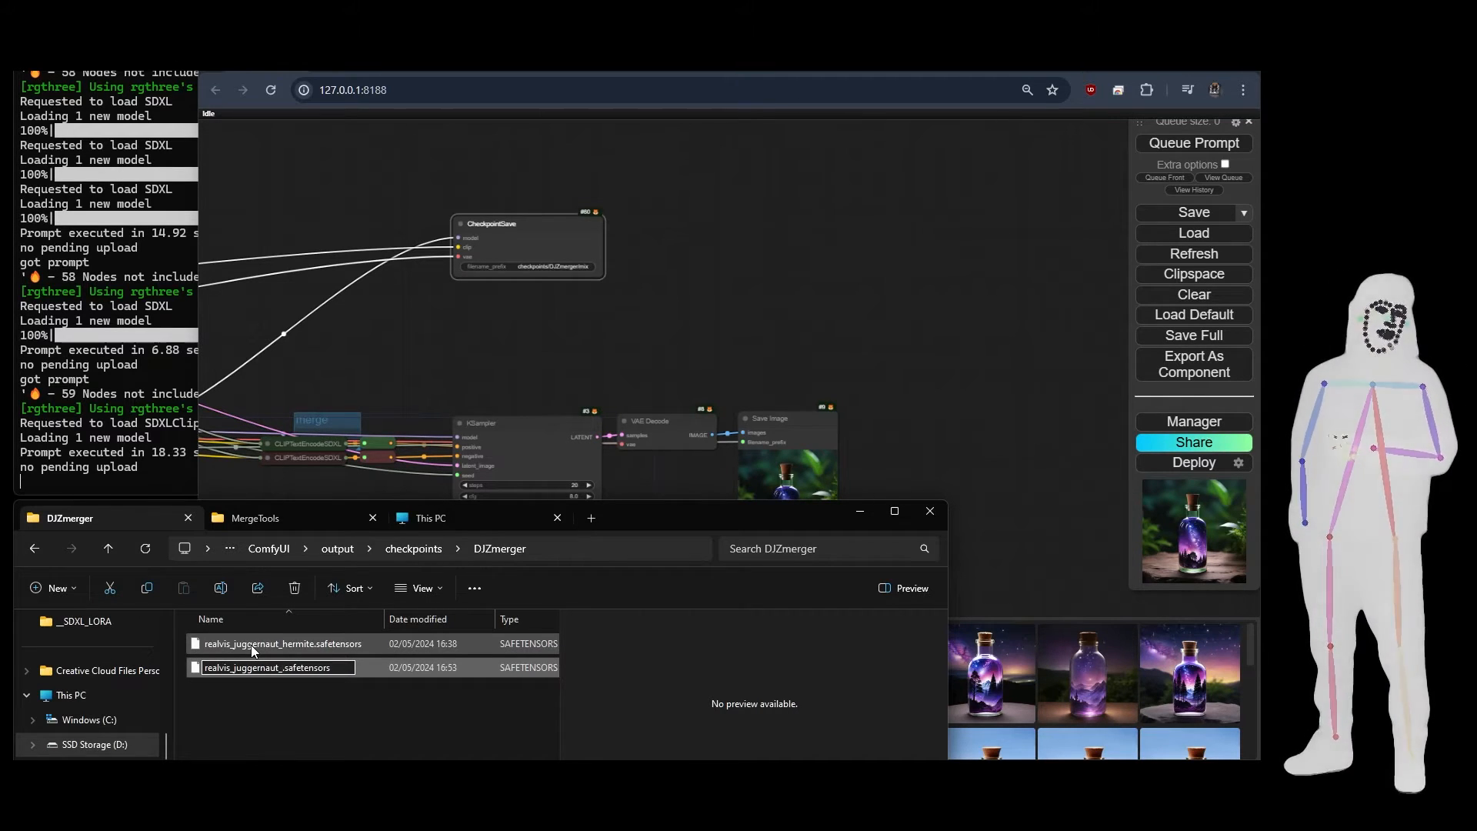
type("style")
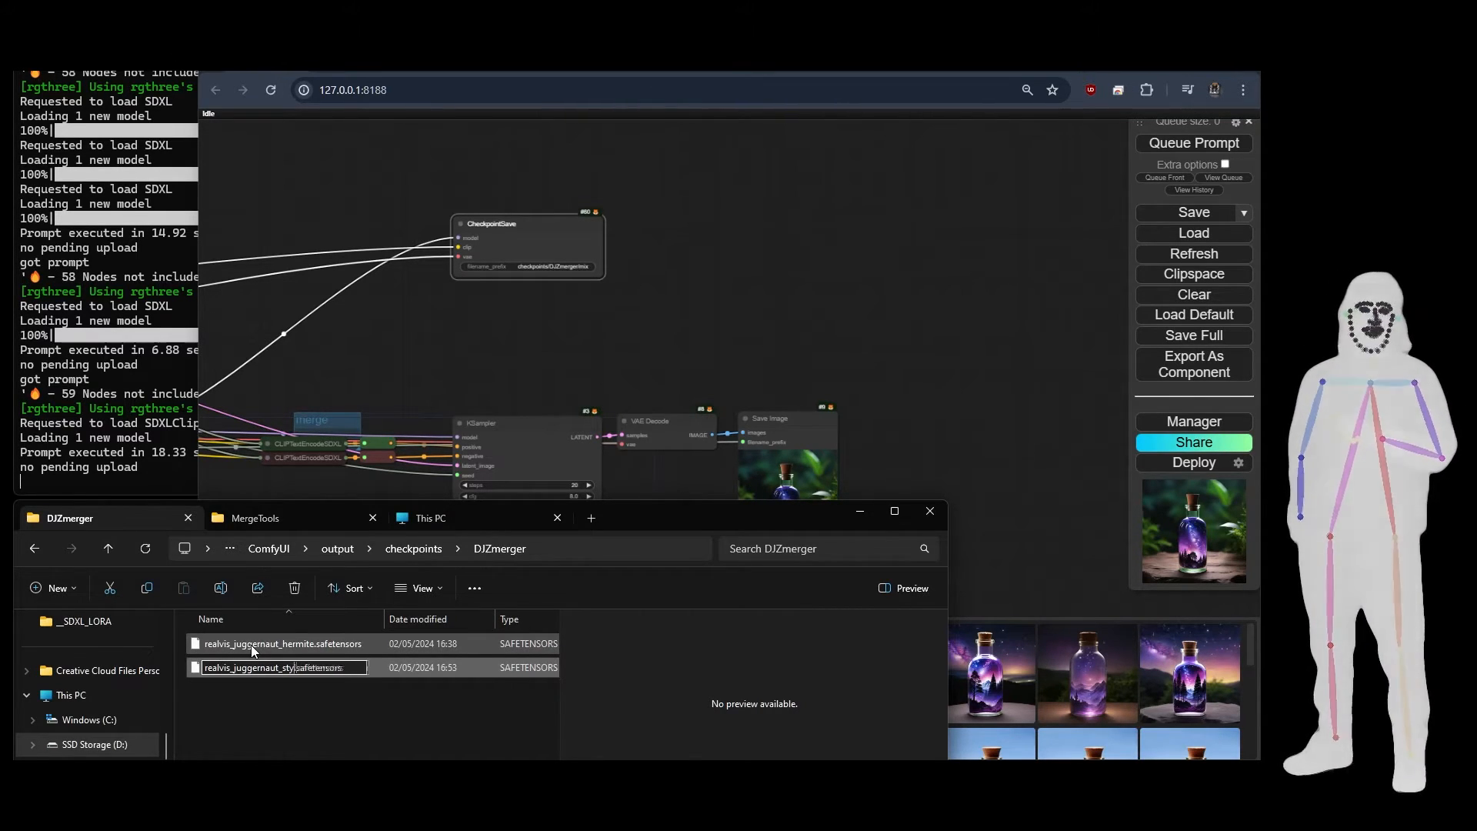
type("transfer")
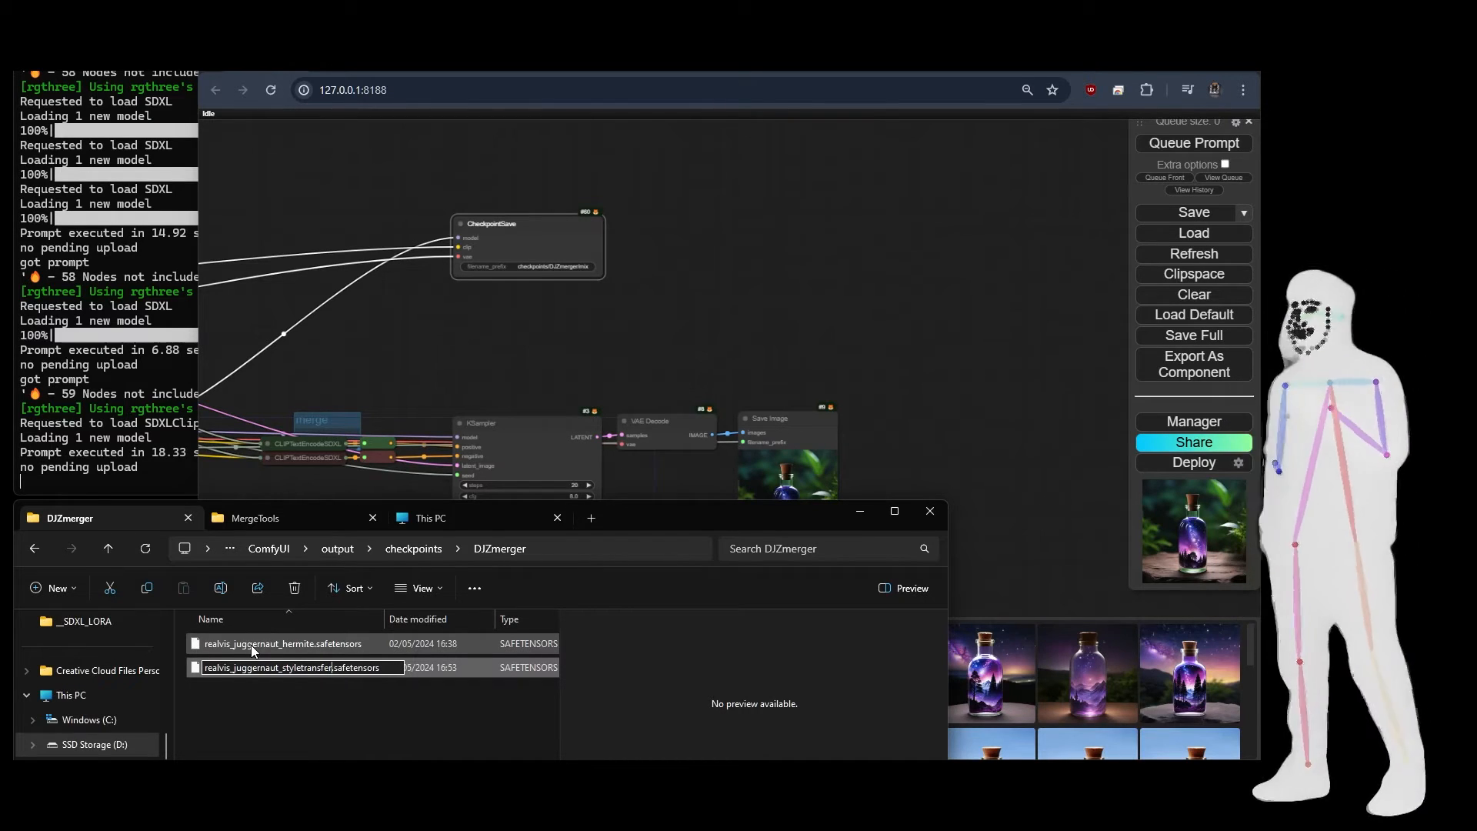
key("Return")
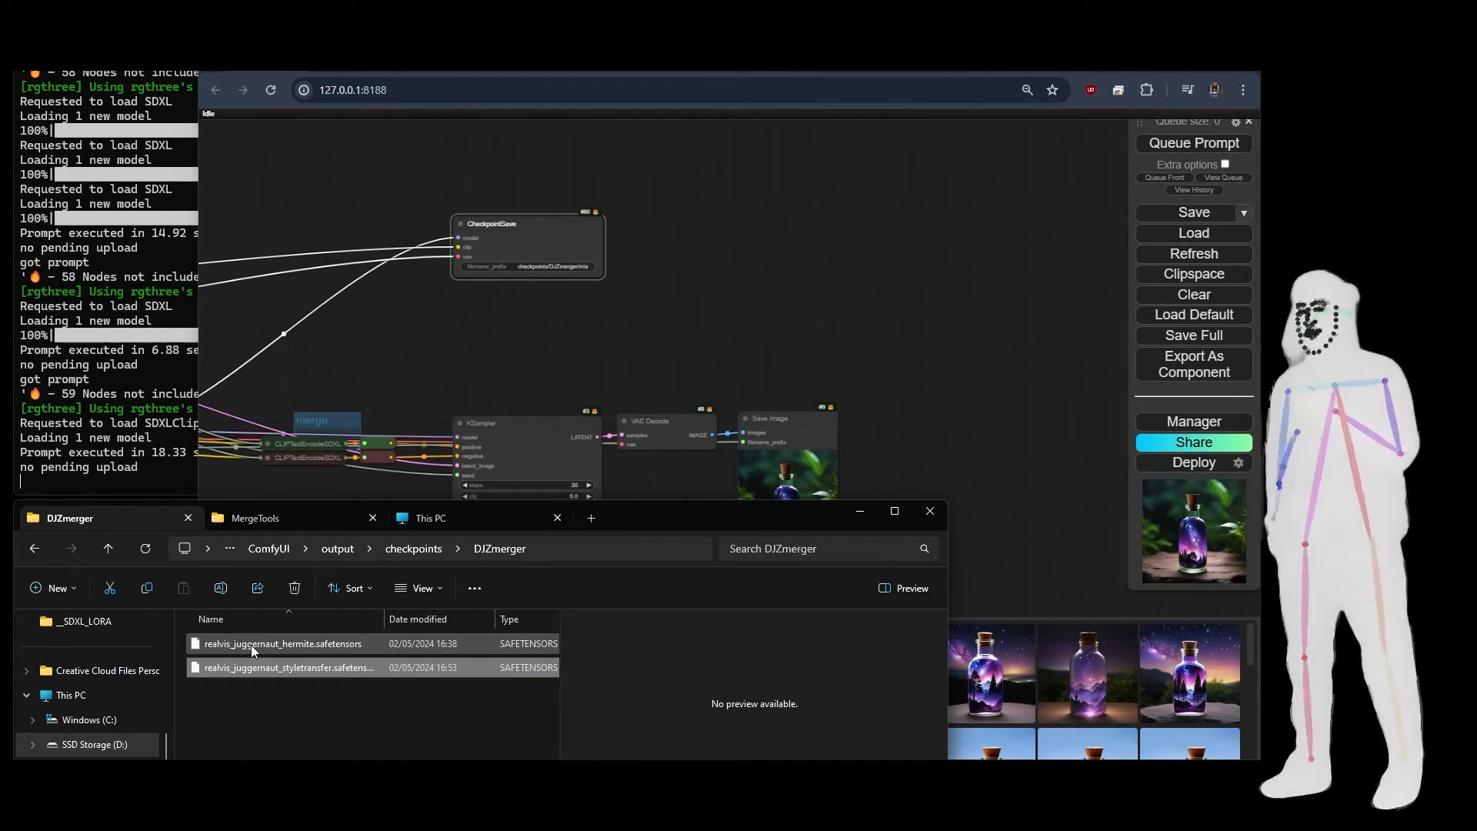
Switch to the browser and examine the Style Change section of the Merge Block Weight guide on rentry.org
left_click(548, 419)
left_click_drag(363, 368, 1001, 240)
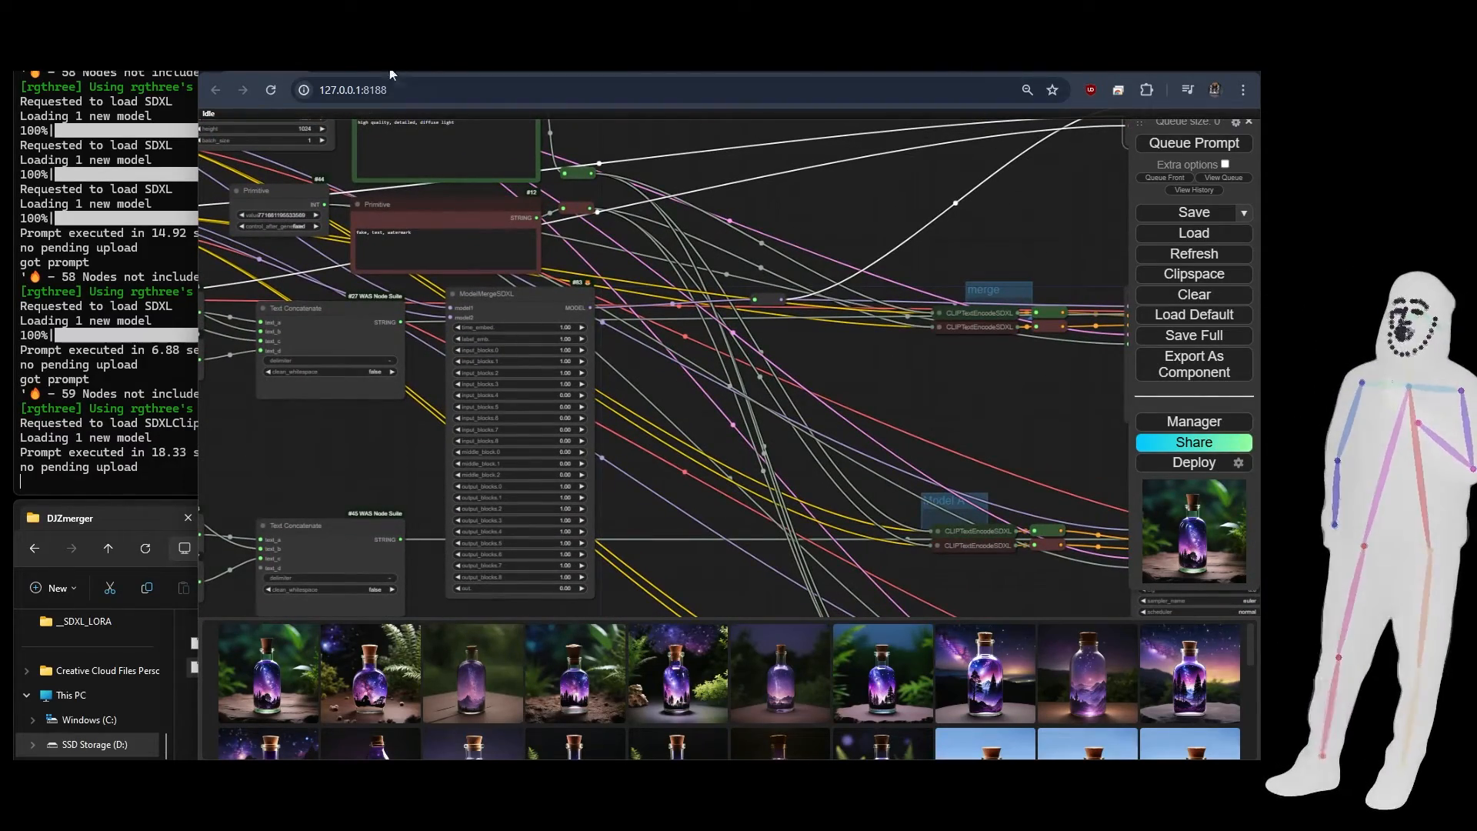
left_click(343, 70)
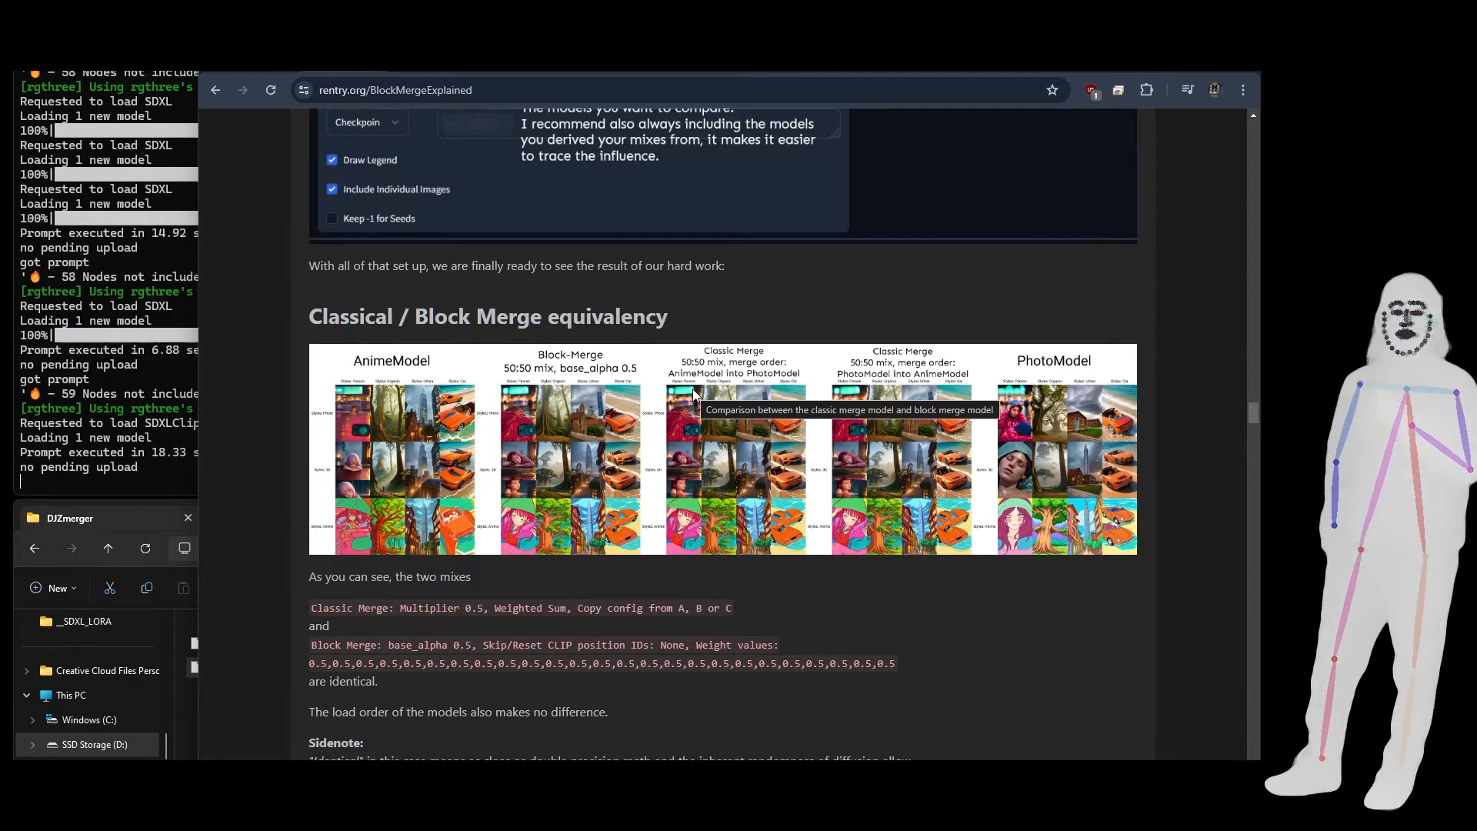
left_click(381, 71)
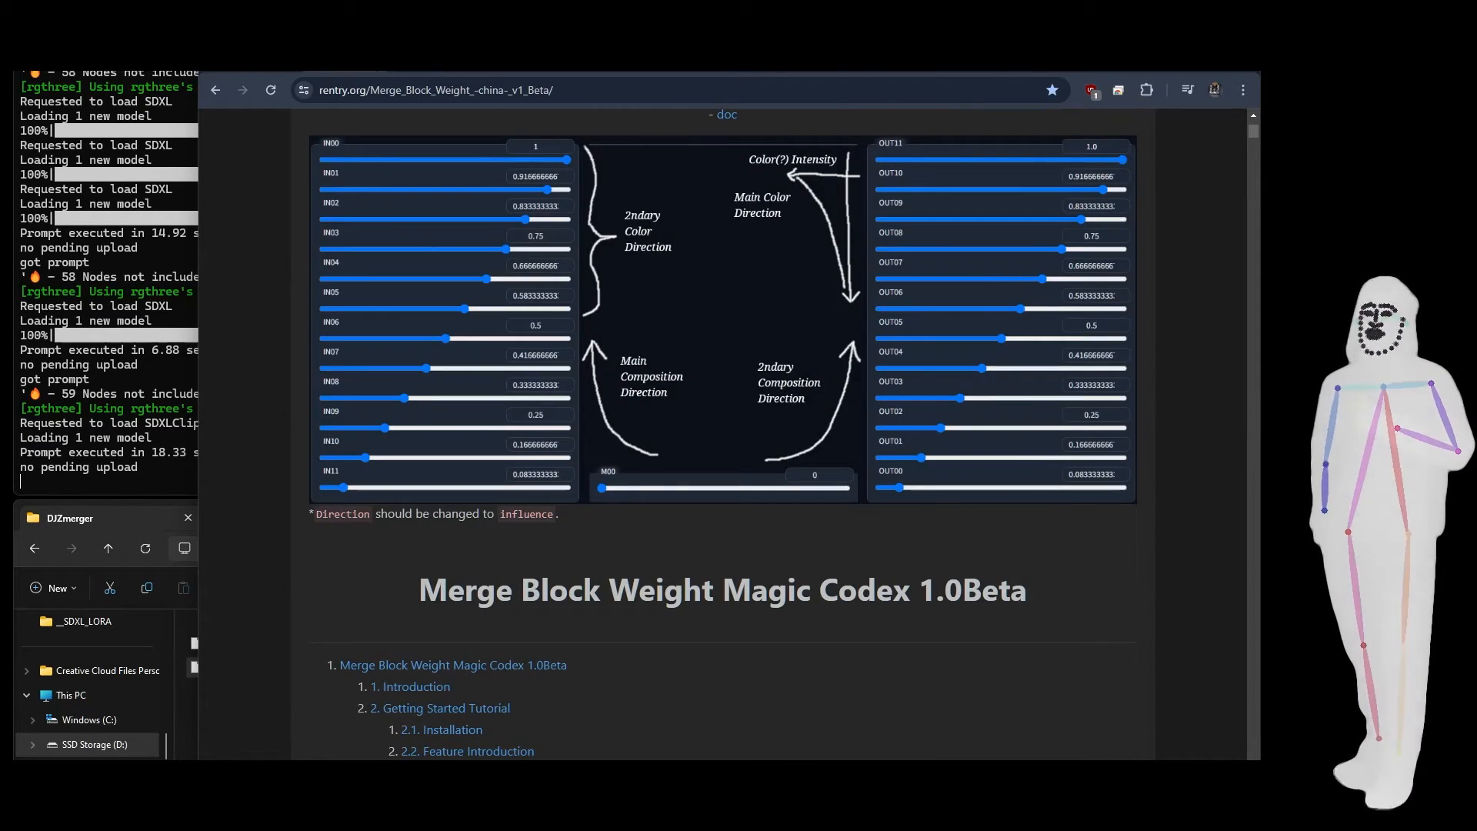
scroll(723, 431, "down", 10)
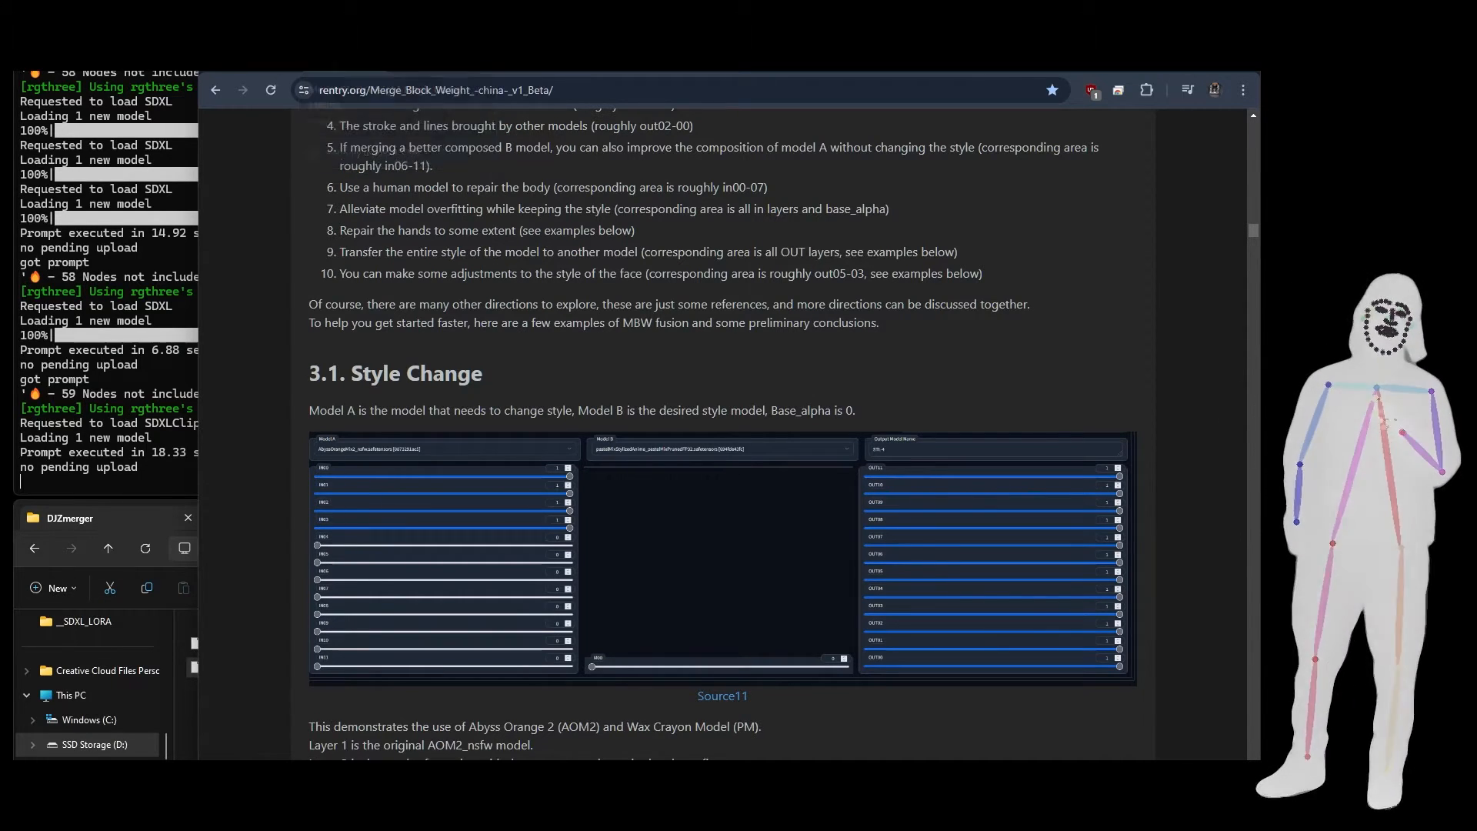
scroll(724, 431, "down", 10)
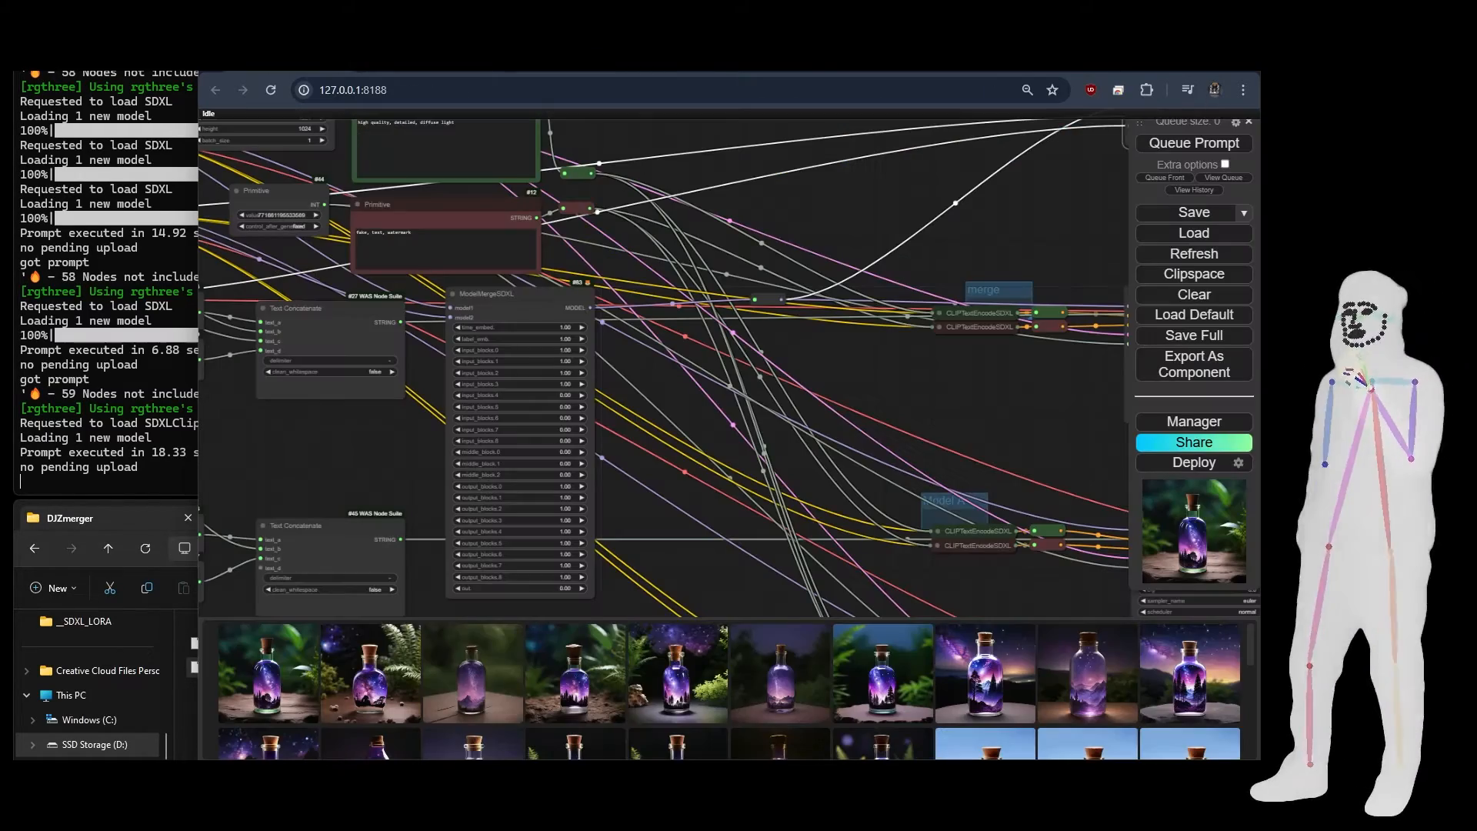
Return to the ComfyUI workflow and move the ModelMergeSDXL node from beneath the Quality shifting preset onto the active merge node
scroll(778, 413, "down", 1)
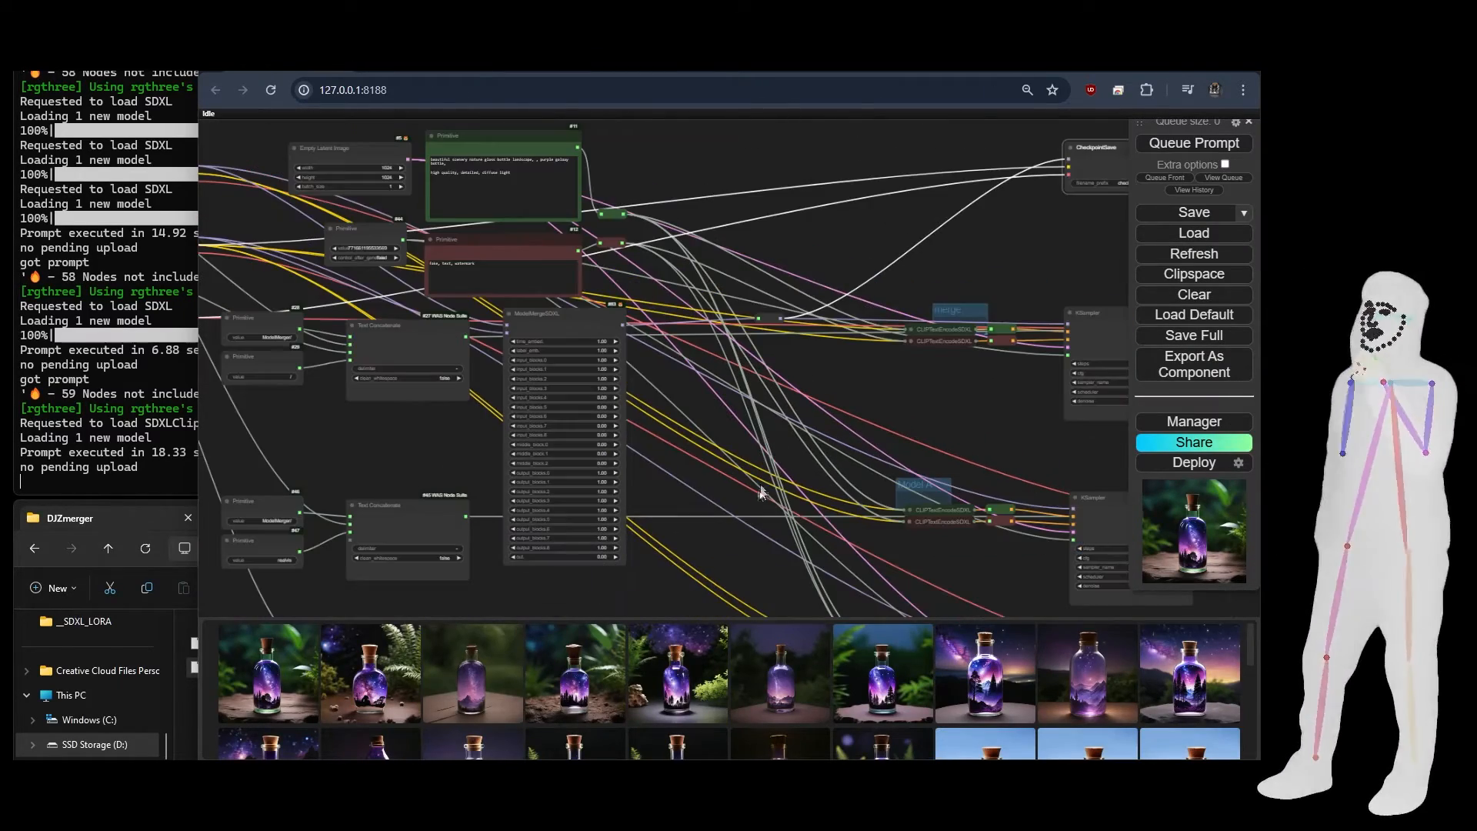
left_click_drag(747, 492, 819, 303)
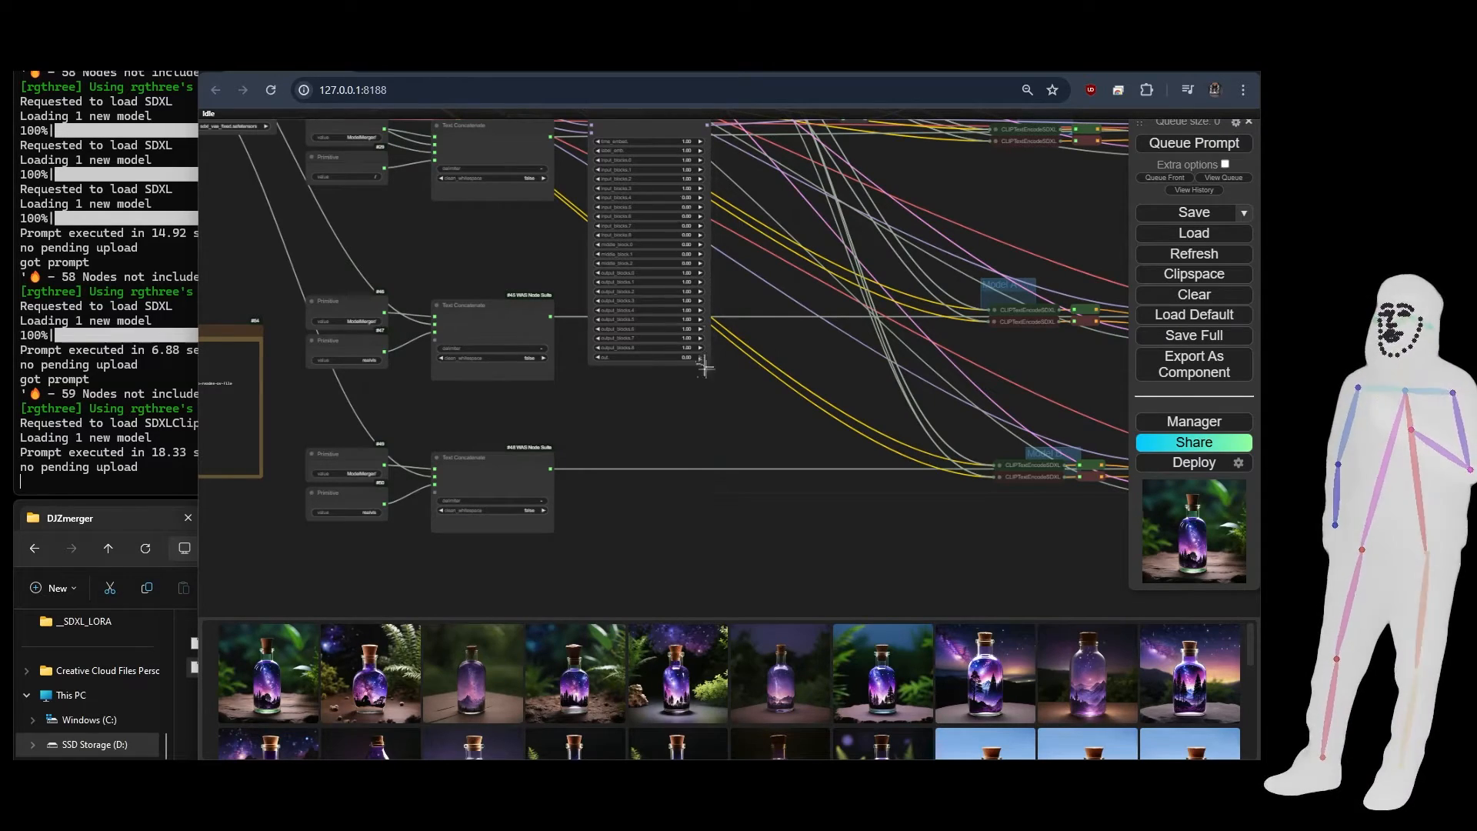
left_click_drag(713, 514, 774, 200)
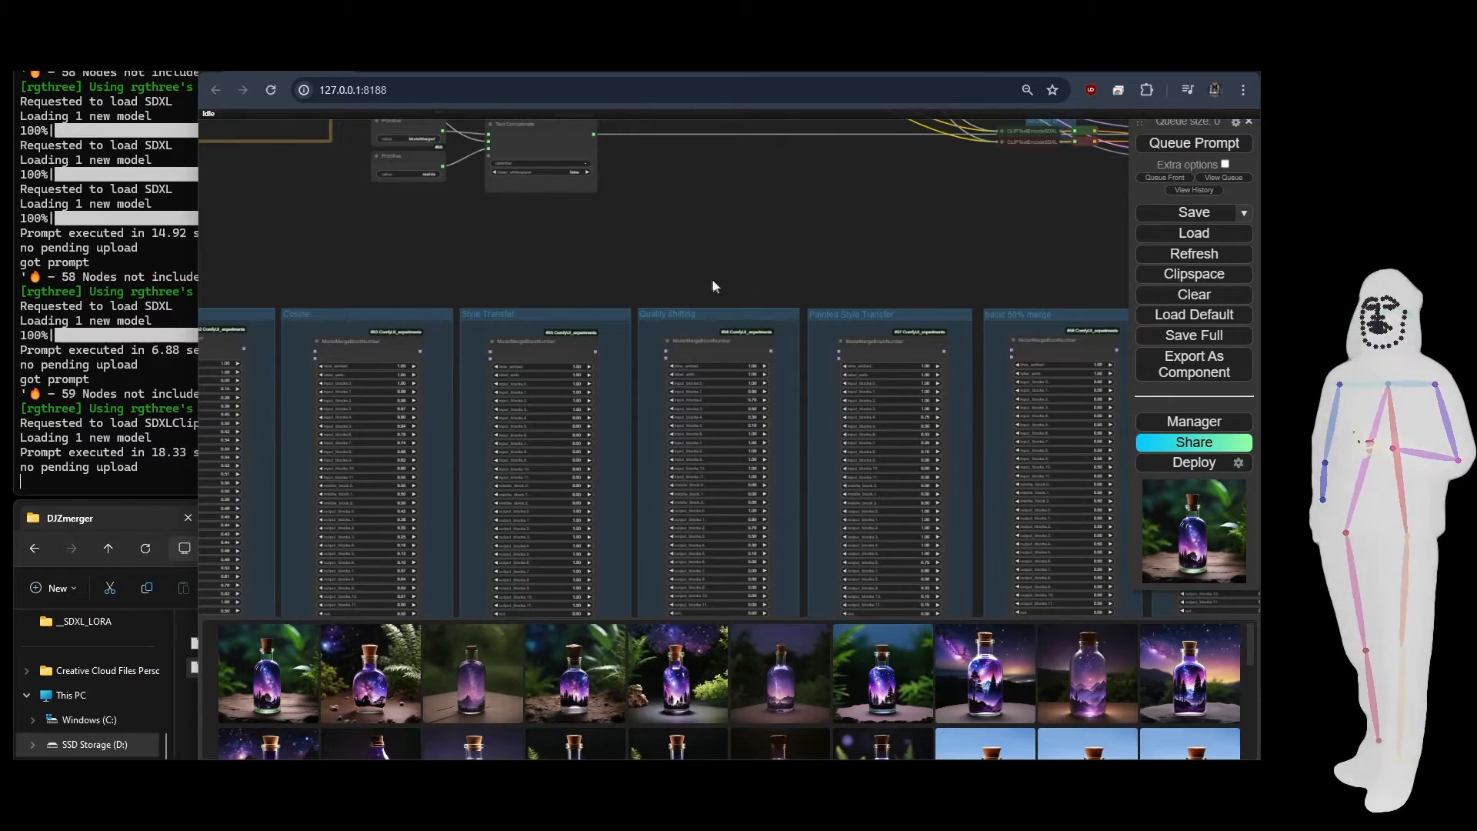
left_click_drag(818, 245, 804, 92)
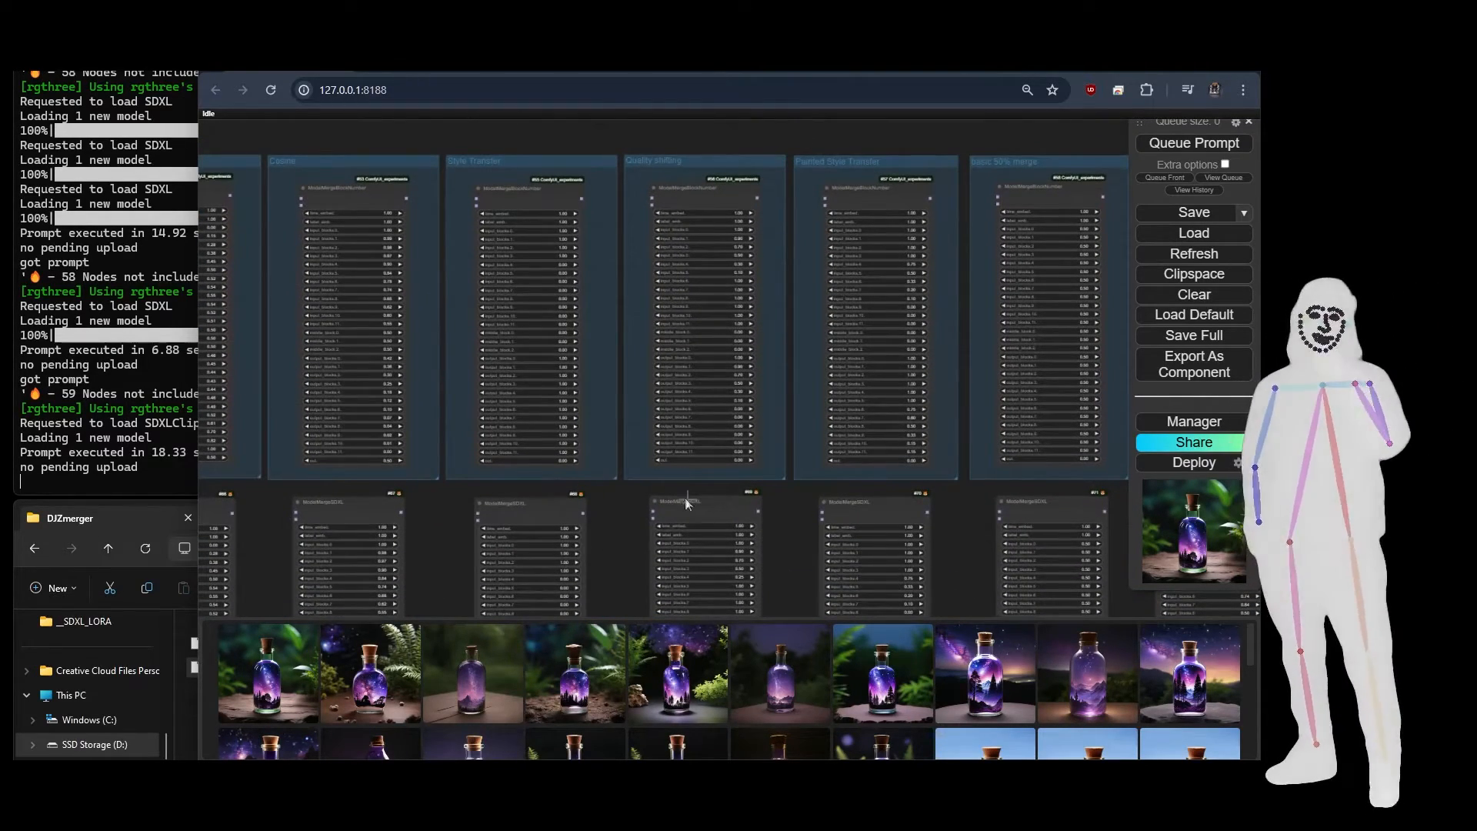
left_click_drag(700, 521, 628, 125)
left_click_drag(767, 135, 758, 534)
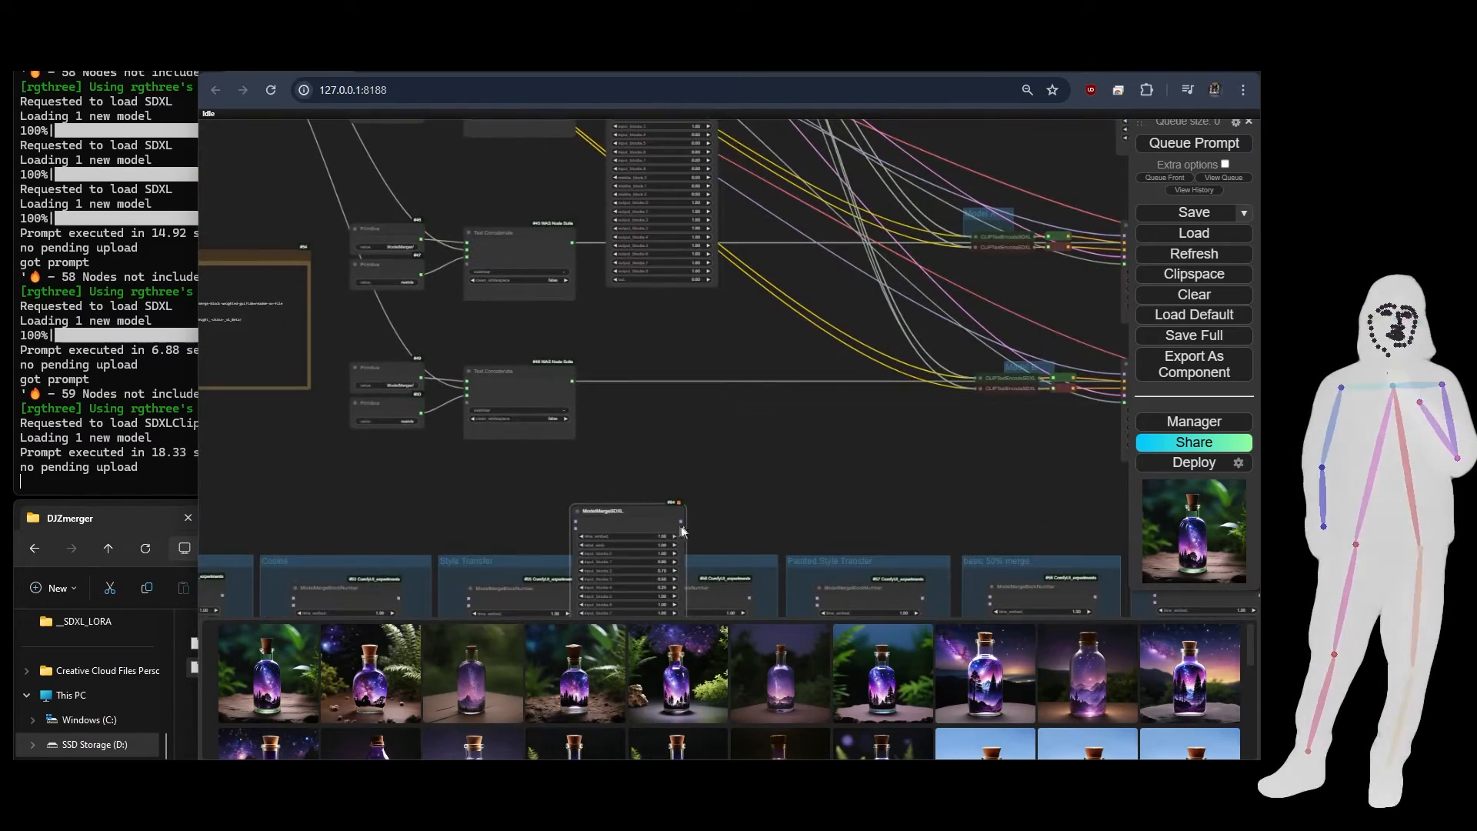
left_click_drag(643, 517, 636, 290)
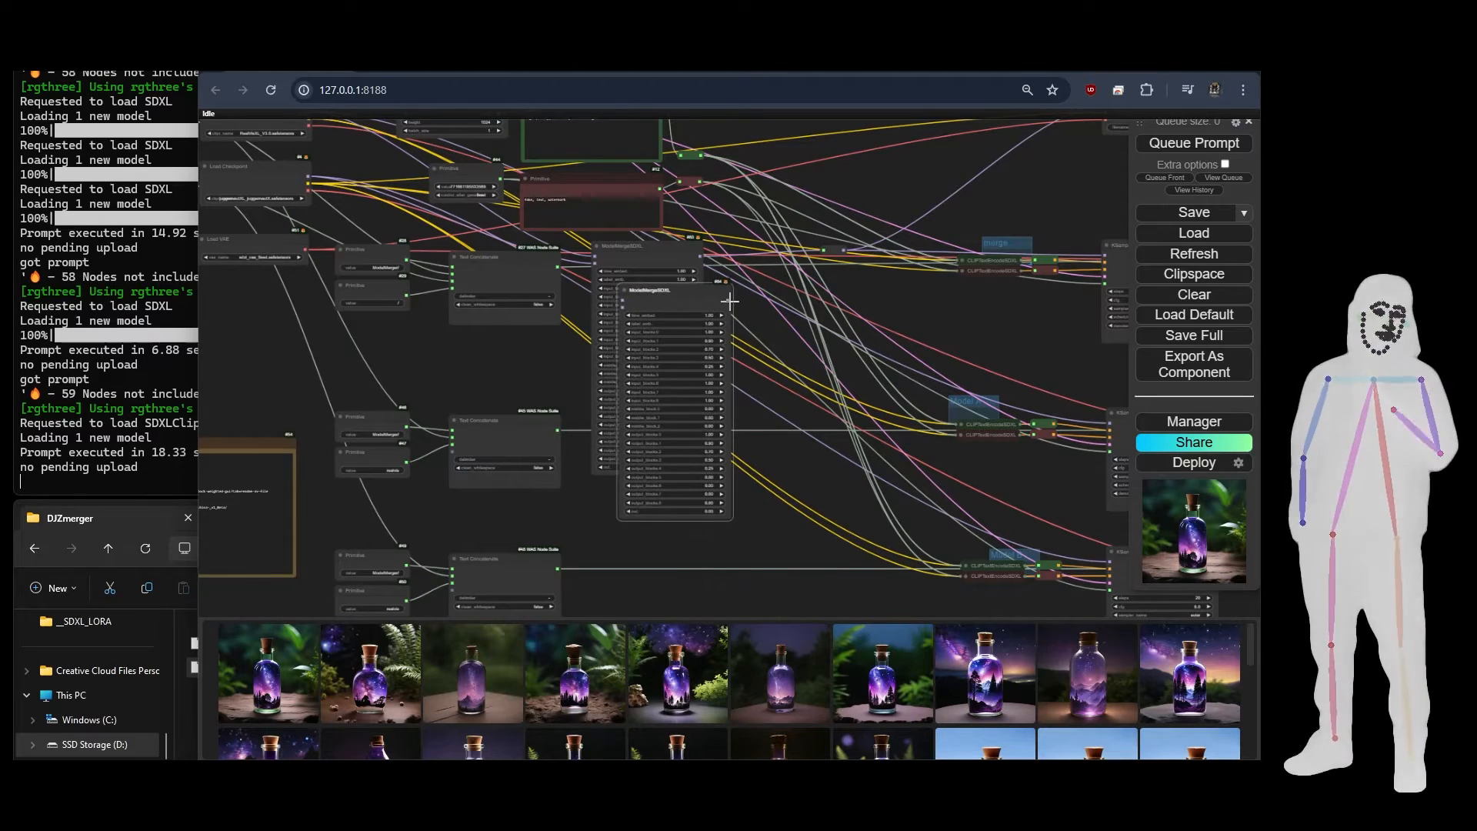
Wire the relocated ModelMergeSDXL node into the workflow in place of the old merge node, and delete the old one
left_click_drag(727, 299, 757, 283)
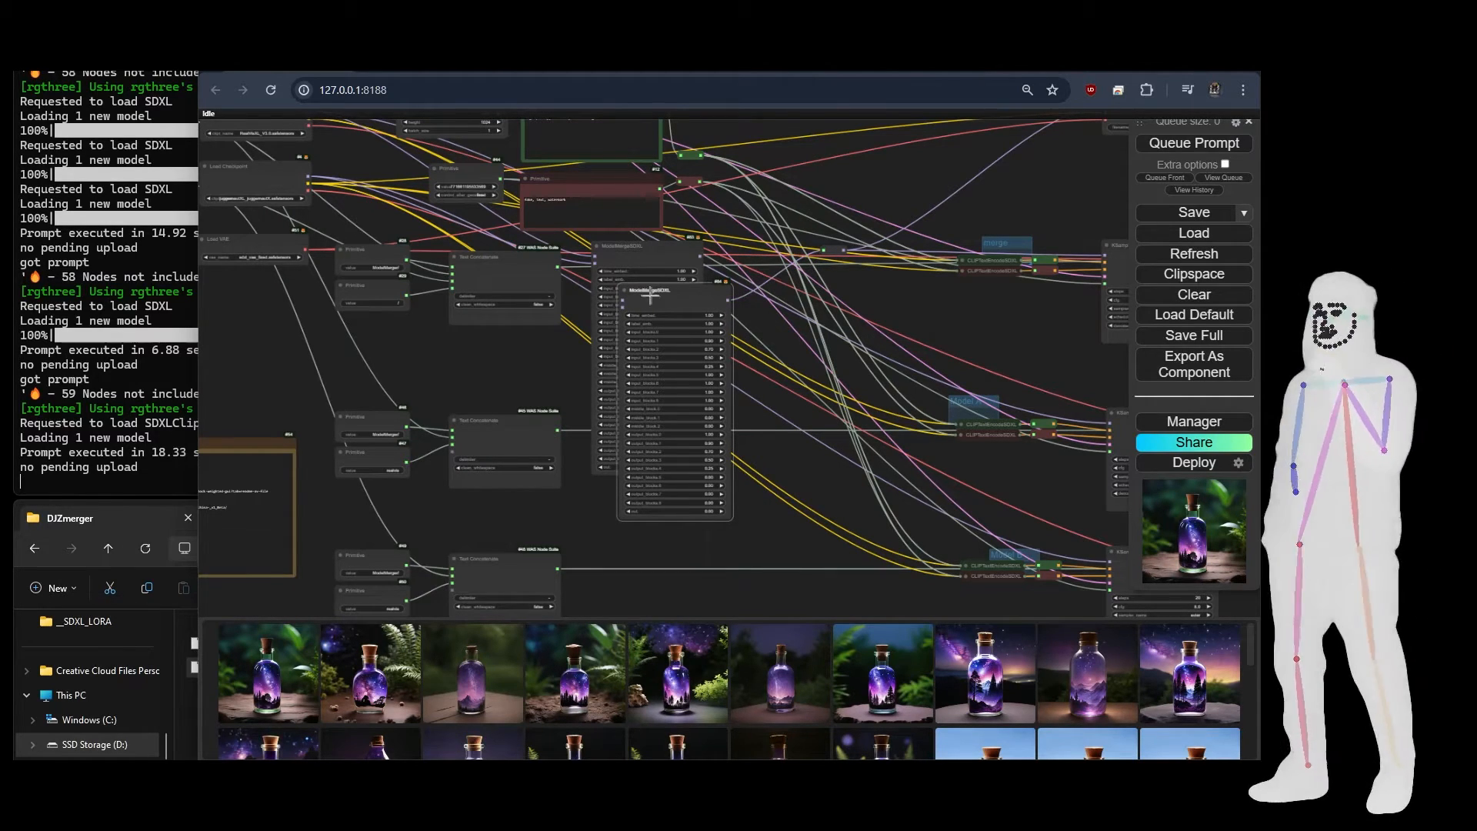
left_click_drag(651, 294, 607, 284)
left_click(599, 254)
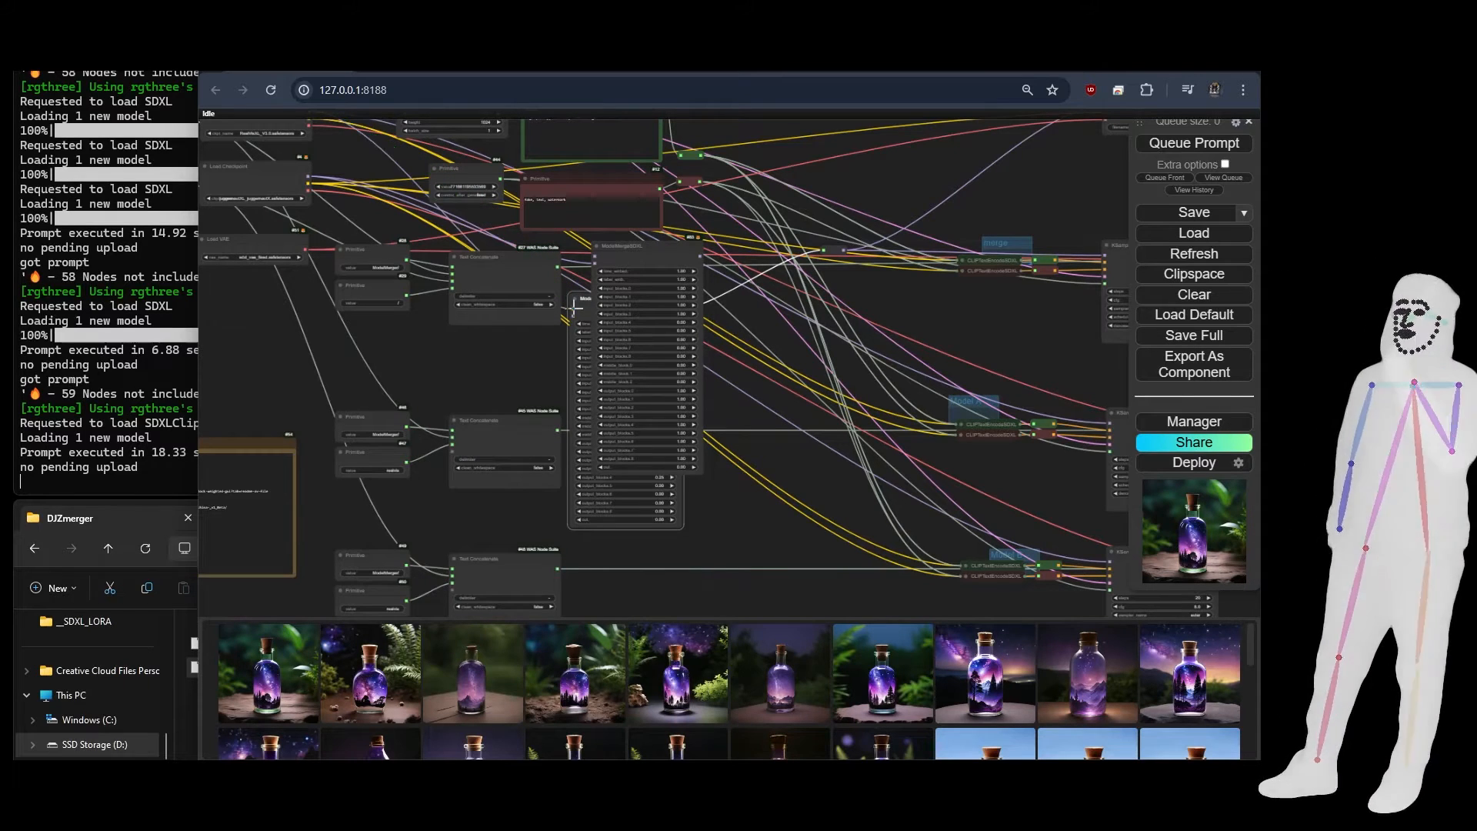
left_click_drag(595, 264, 641, 254)
left_click(643, 262)
key("Delete")
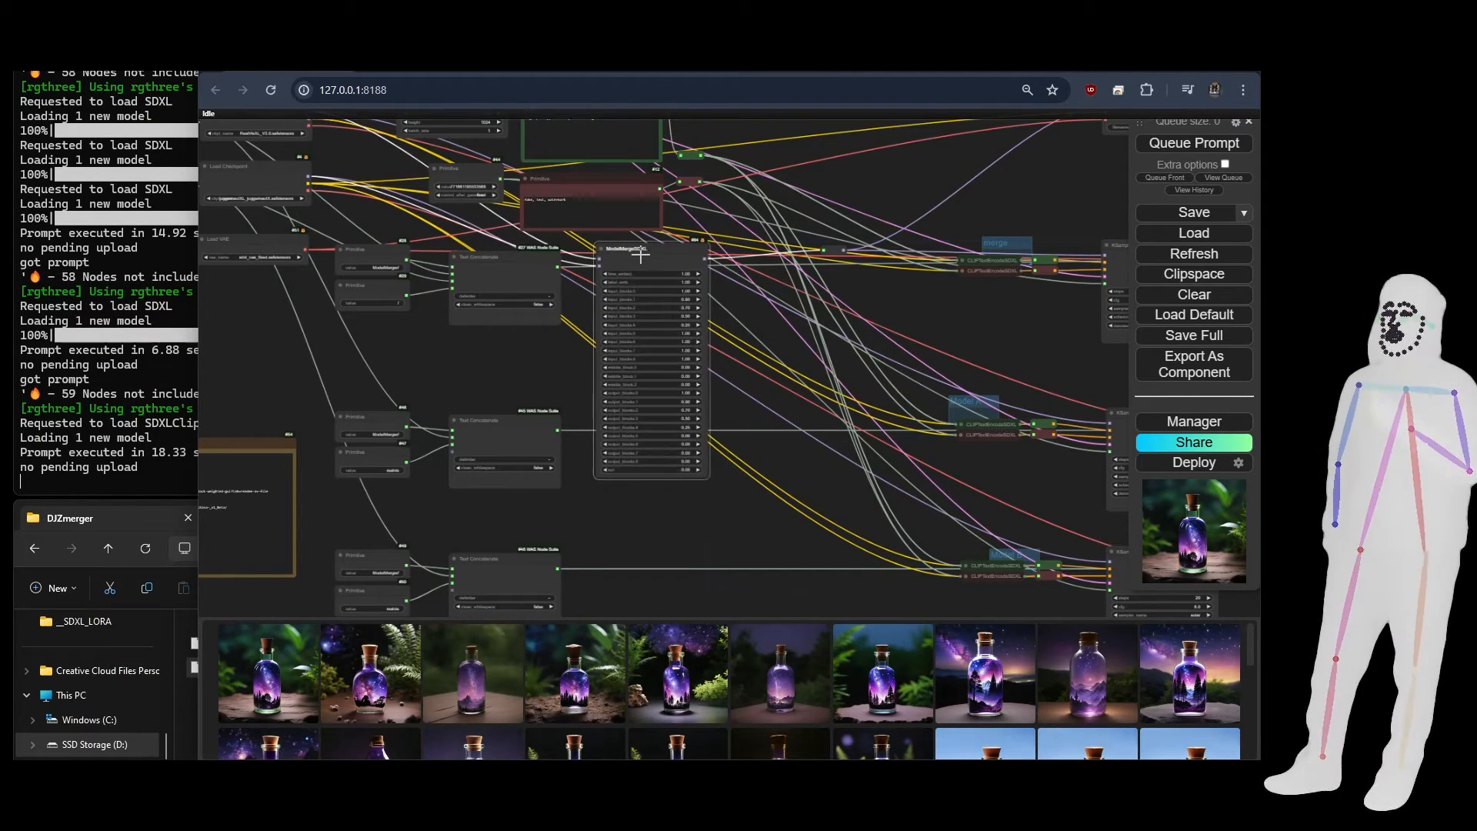
Set control_after_generate on the seed Primitive node to increment and queue the workflow
scroll(462, 362, "down", 5)
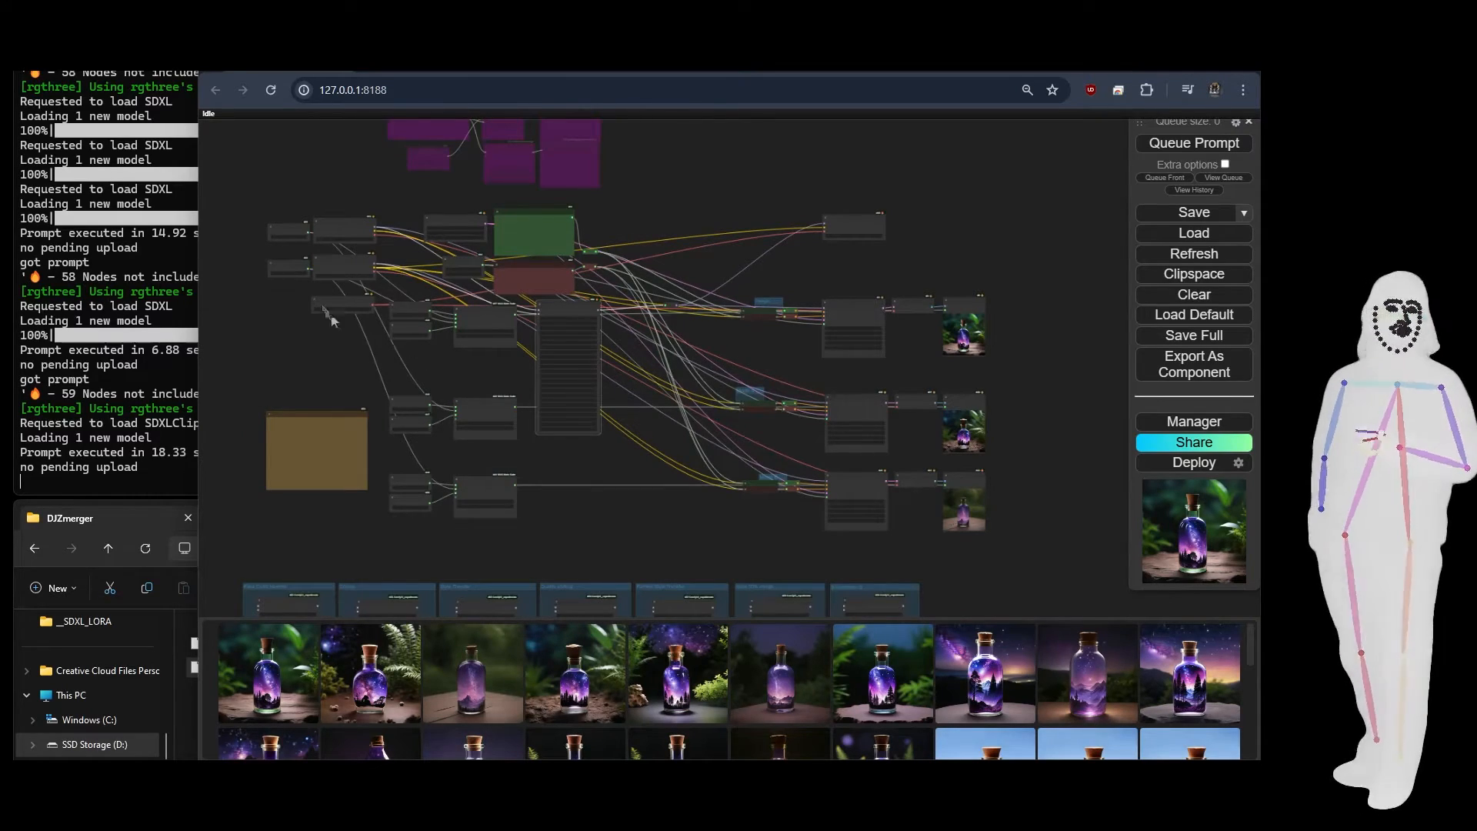
scroll(256, 241, "up", 5)
scroll(256, 236, "up", 2)
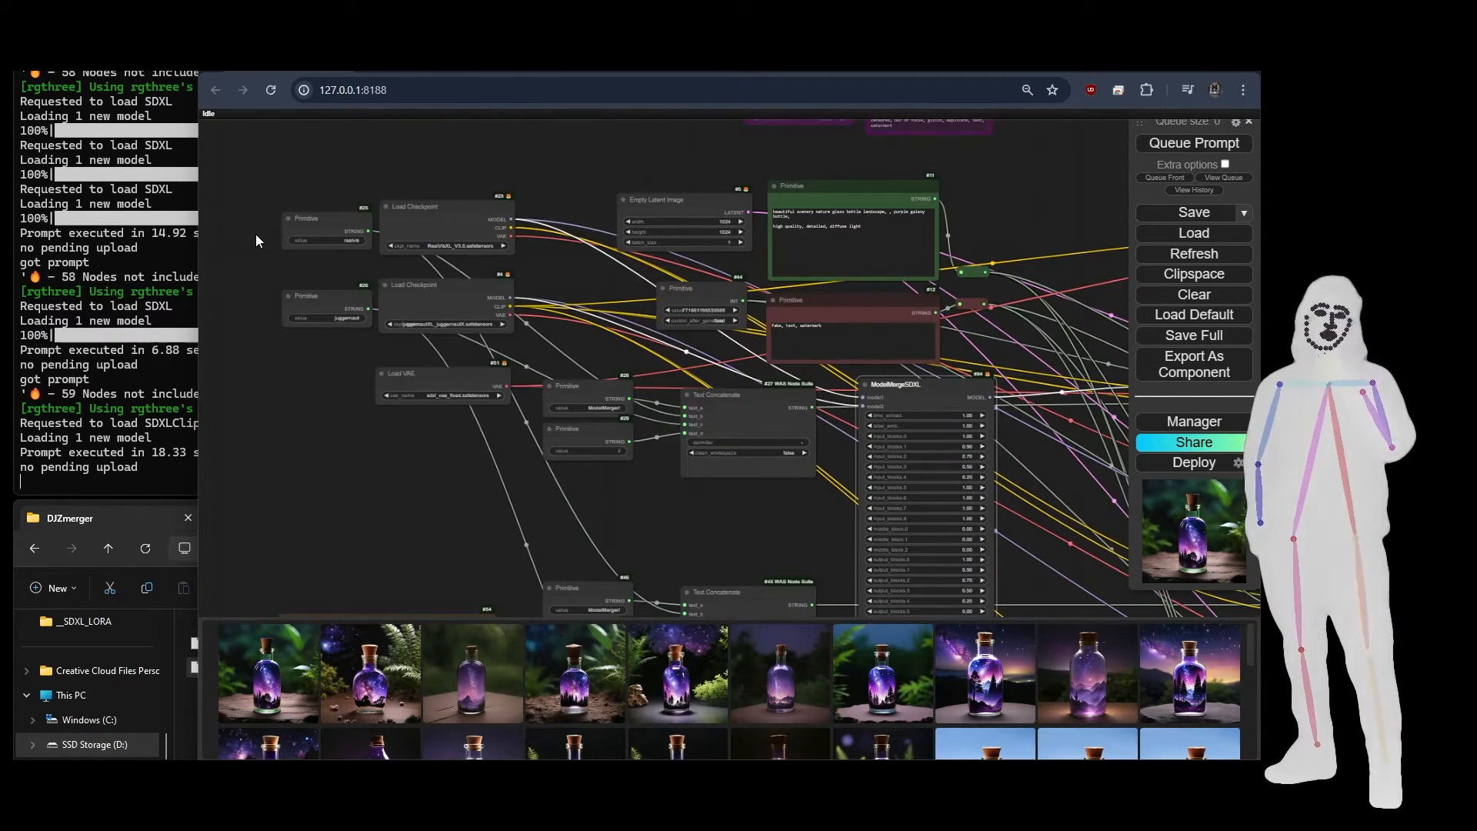
scroll(256, 236, "up", 2)
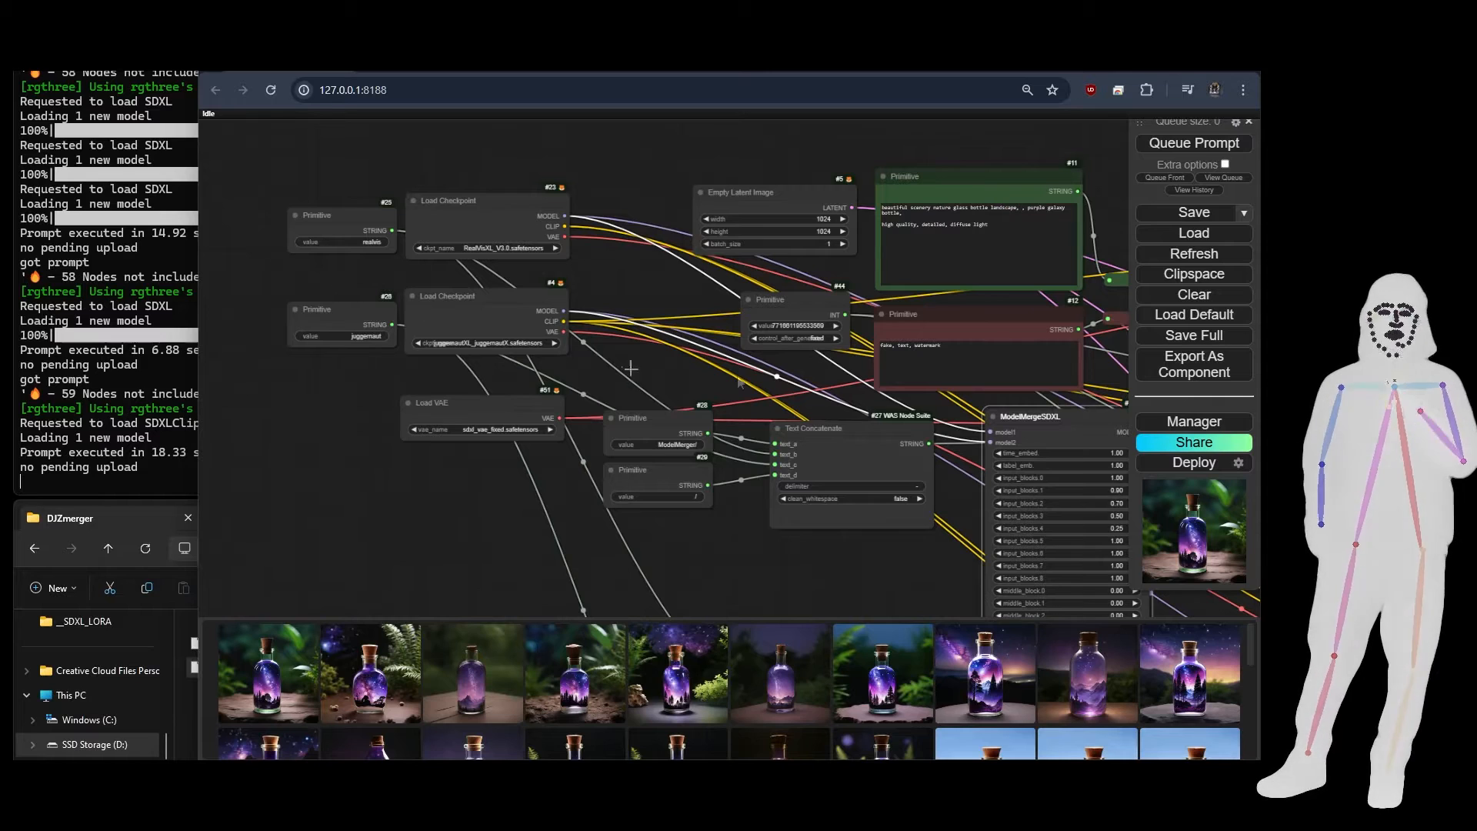
left_click(837, 338)
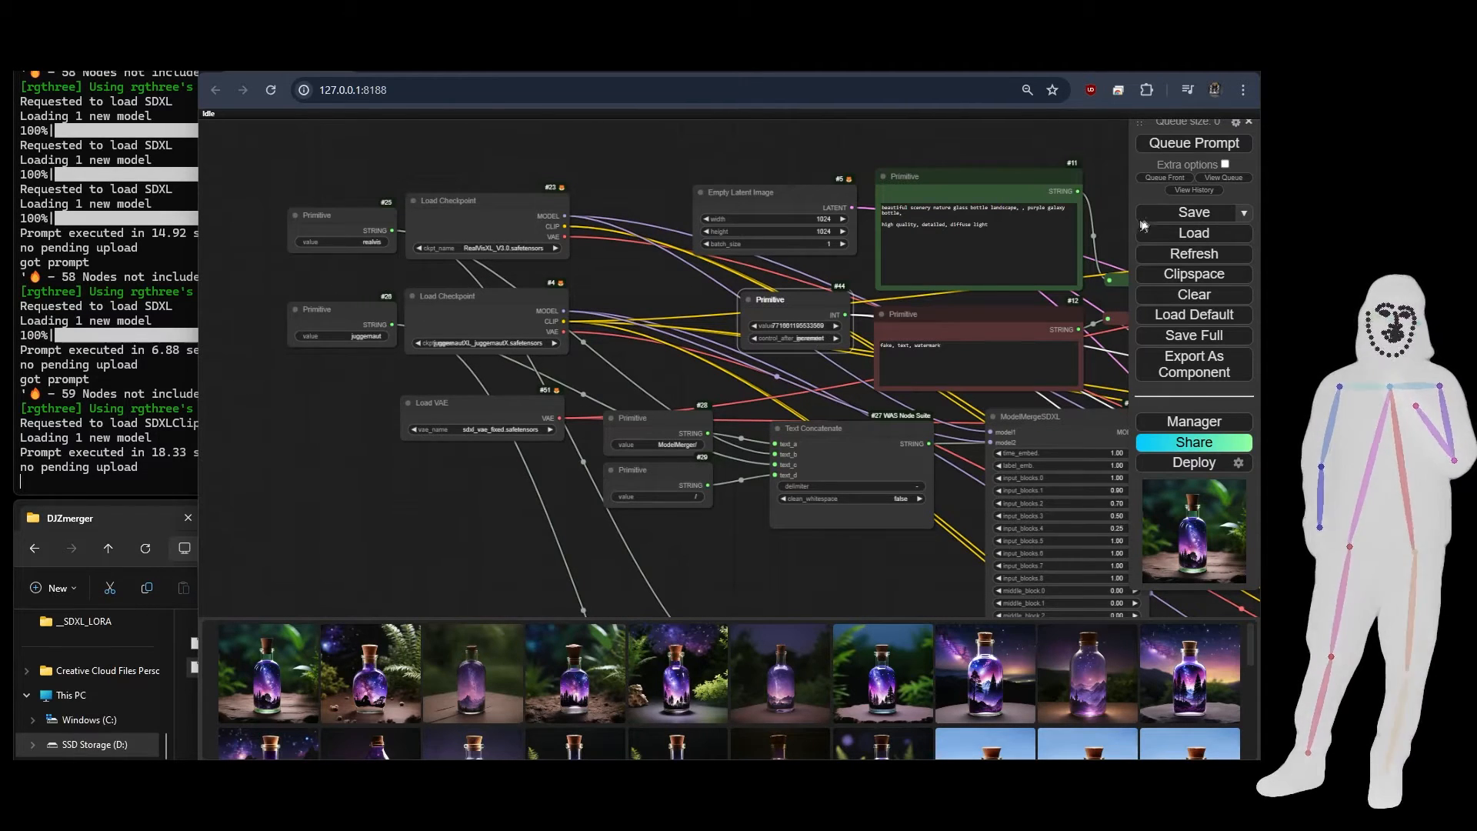
left_click(1162, 146)
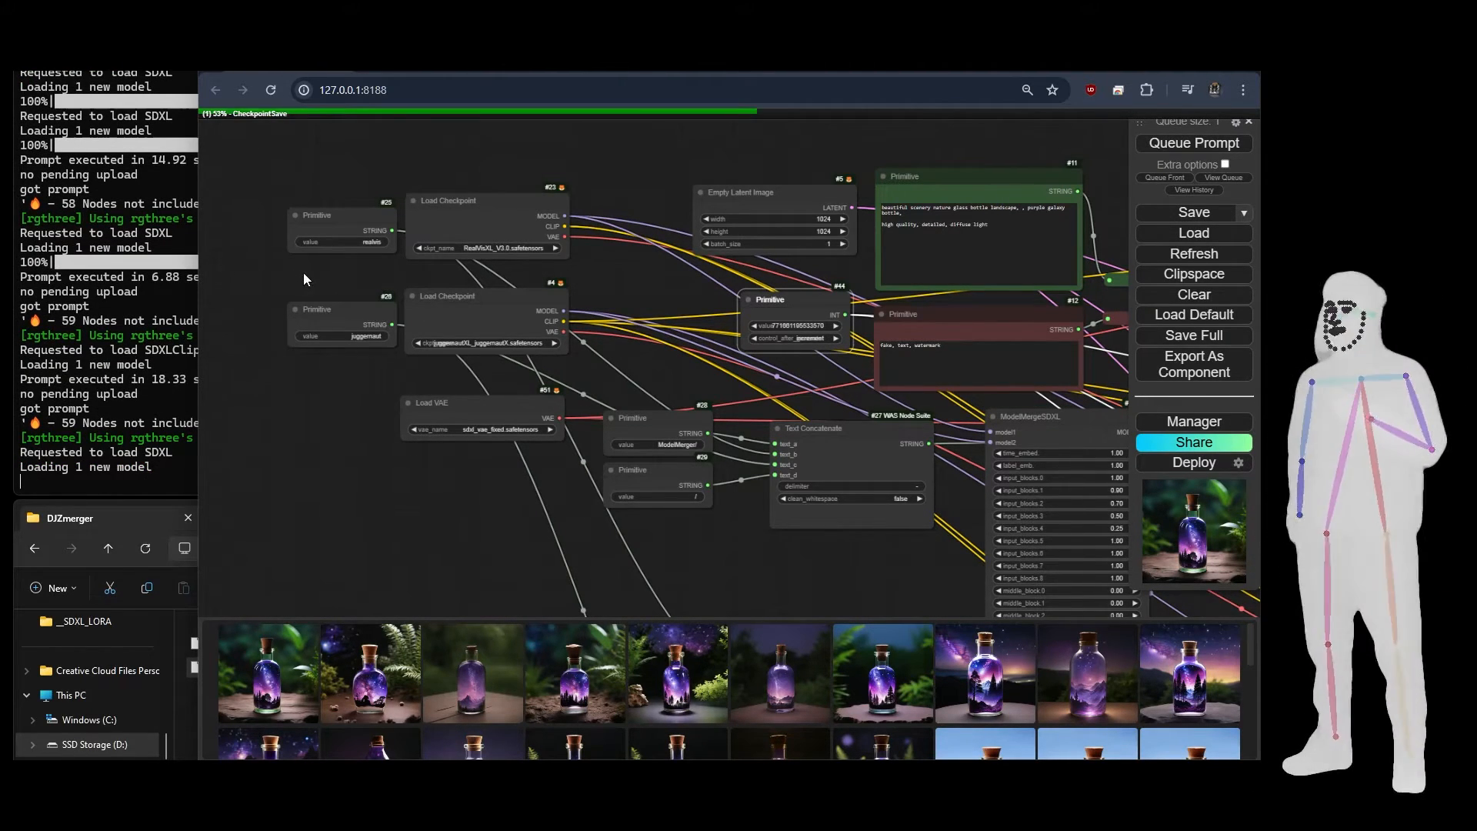
Look over the three sampler outputs, then switch to File Explorer and check the DJZmerger folder for the new checkpoint file
scroll(289, 296, "down", 8)
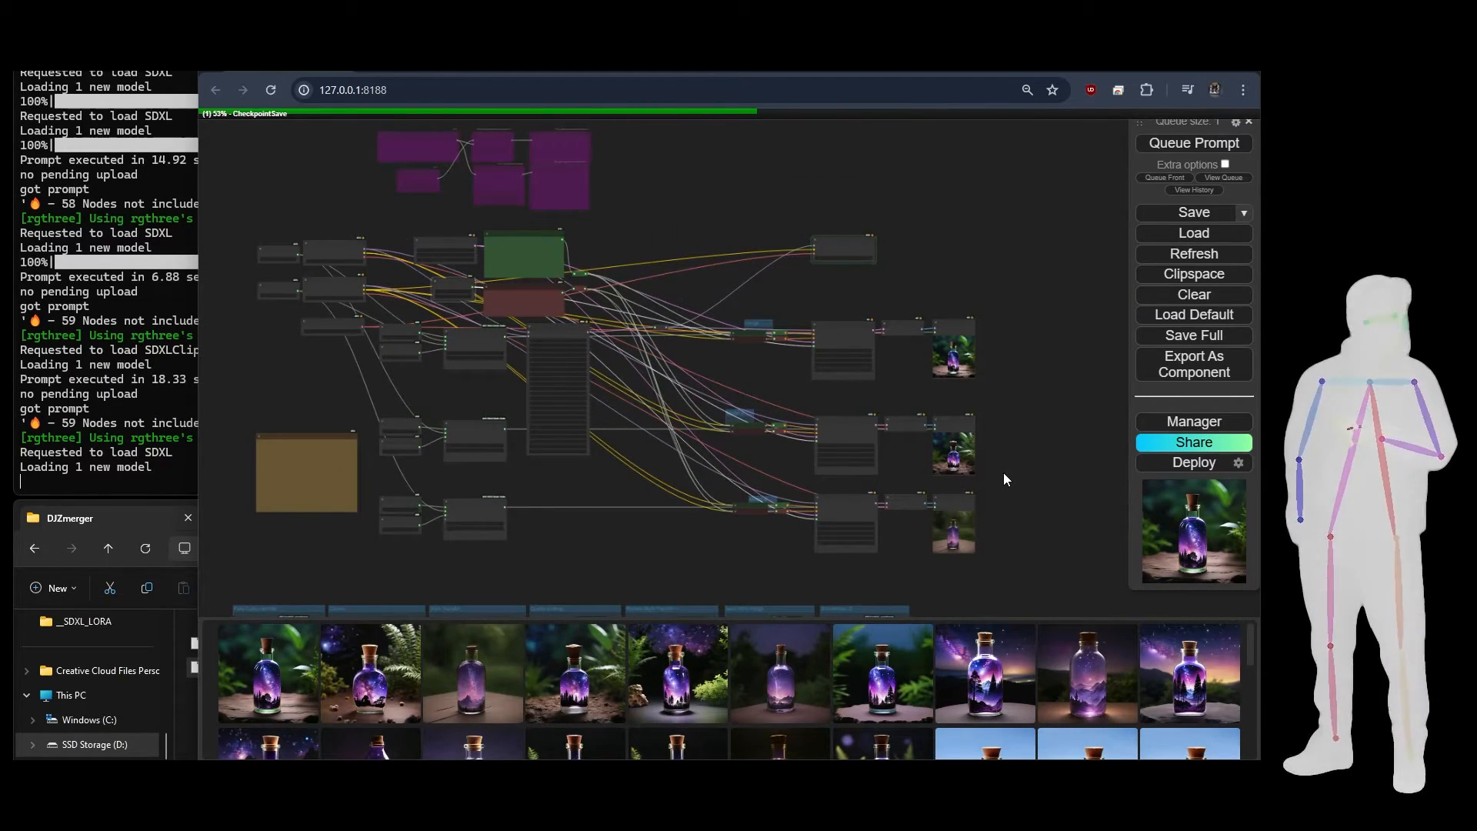
scroll(1004, 472, "up", 4)
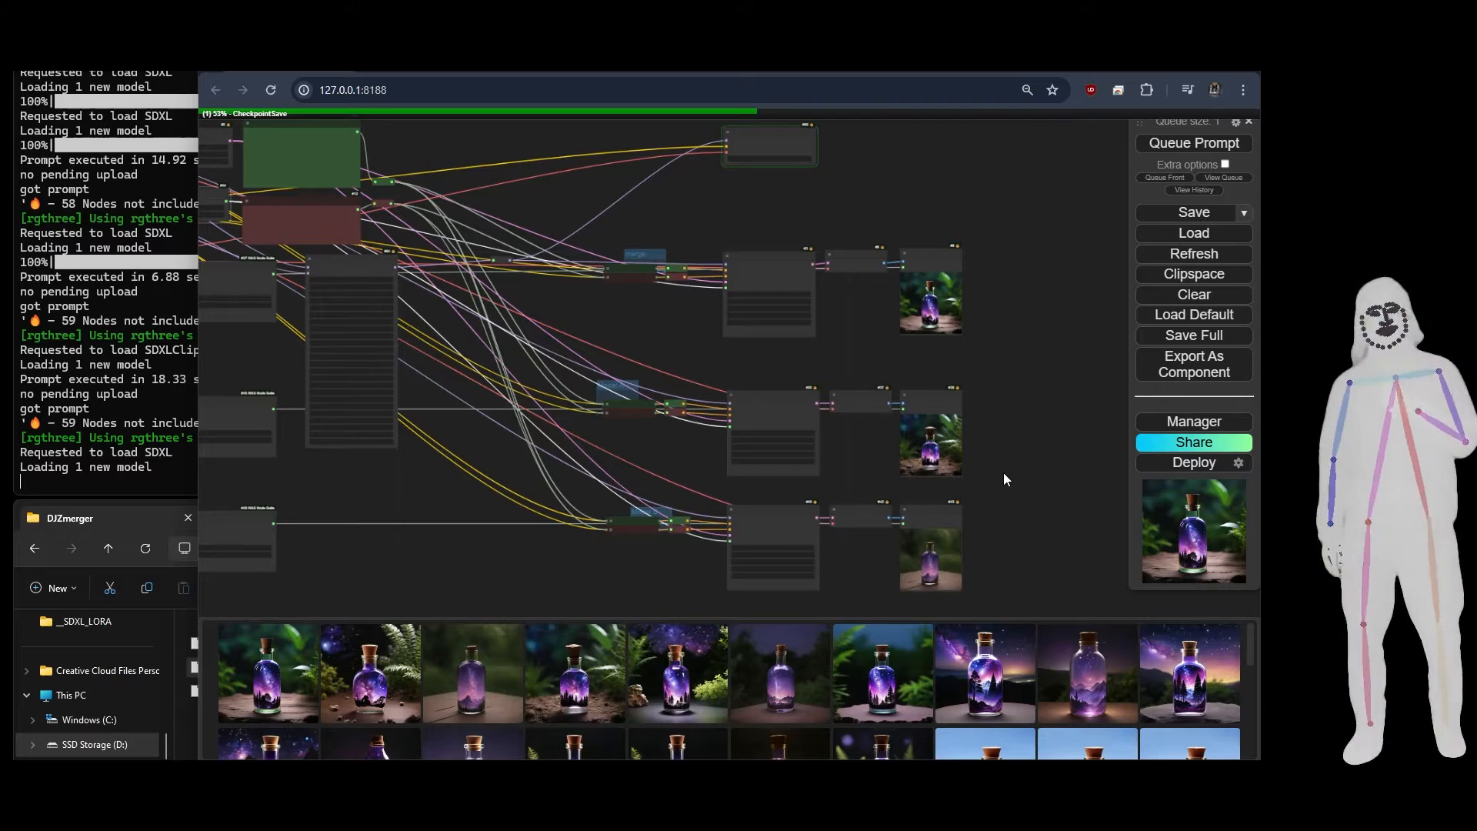
scroll(1005, 474, "up", 2)
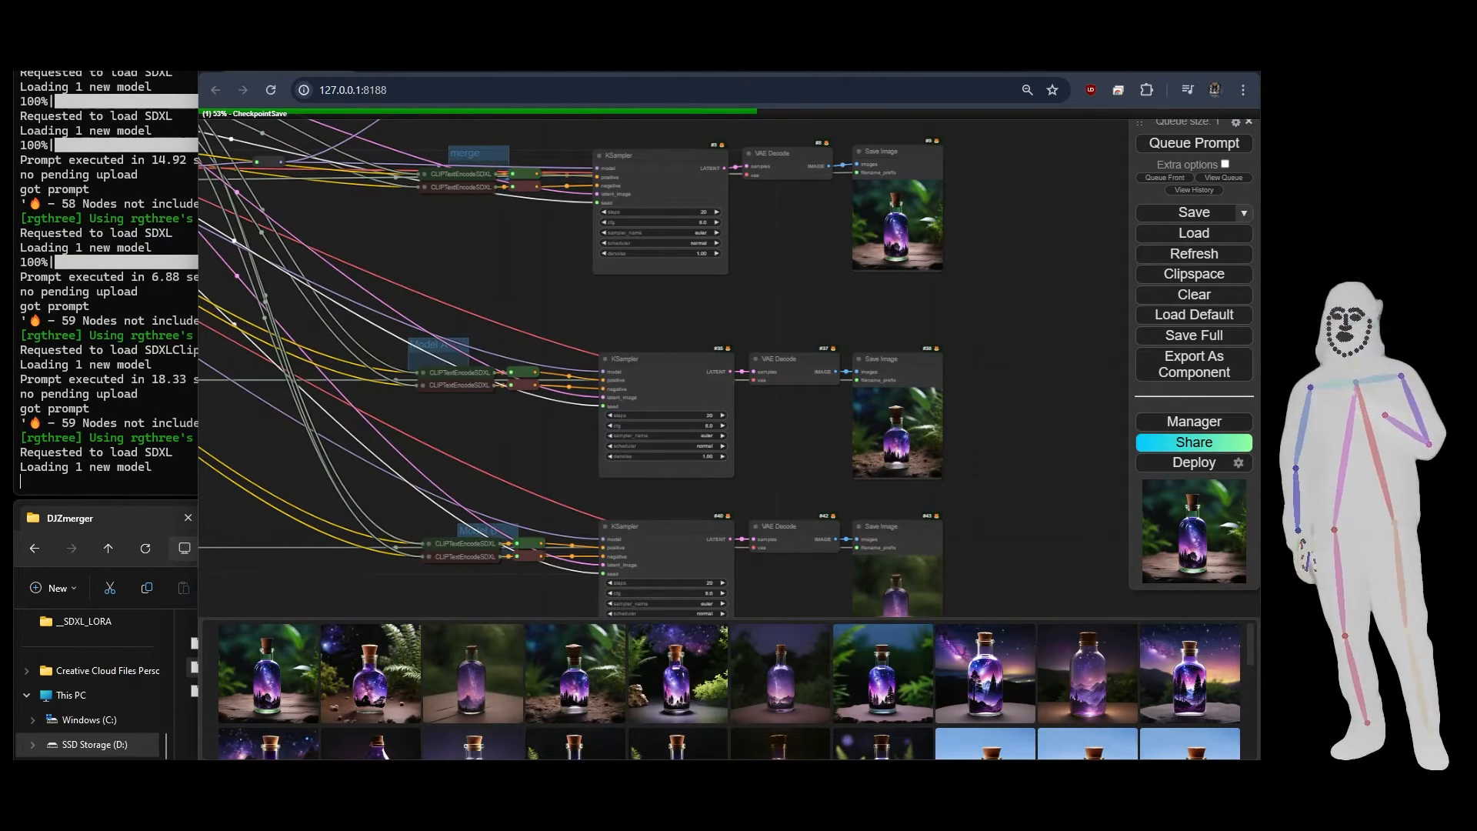
key("alt+Tab")
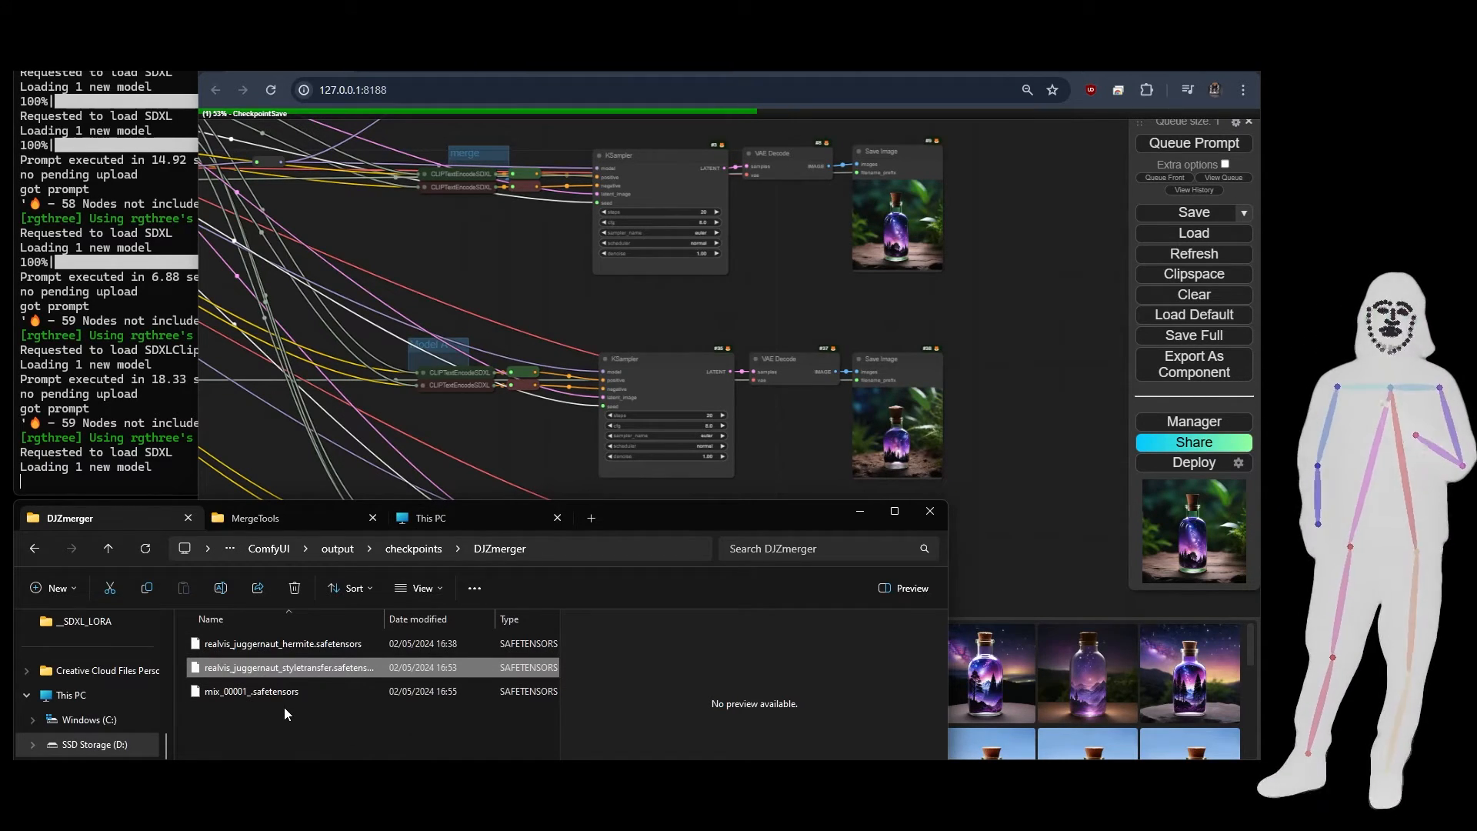
Return to the ComfyUI canvas and bypass the CheckpointSave node above the merge sampler
left_click_drag(809, 293, 782, 484)
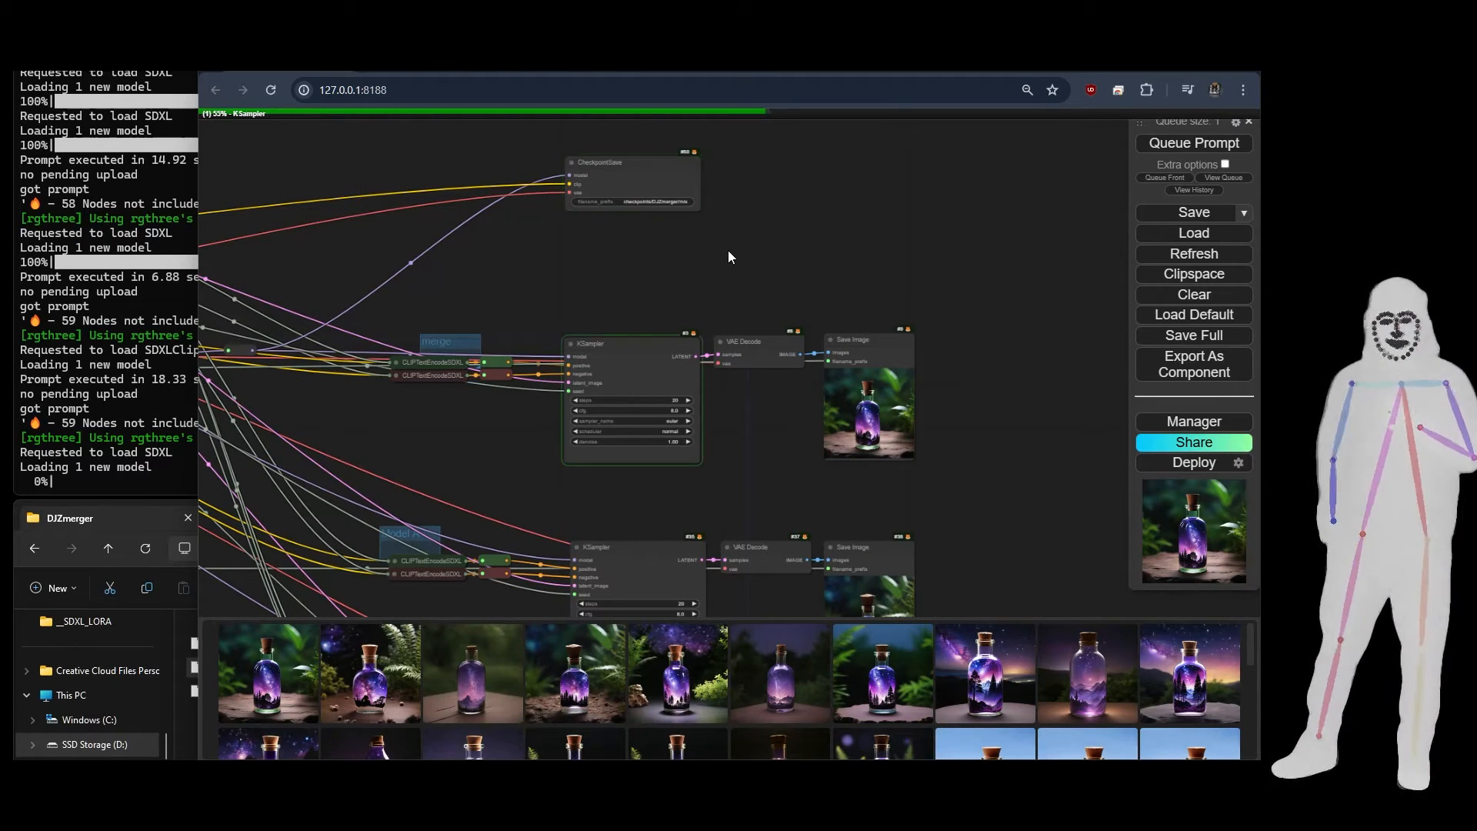
left_click(650, 177)
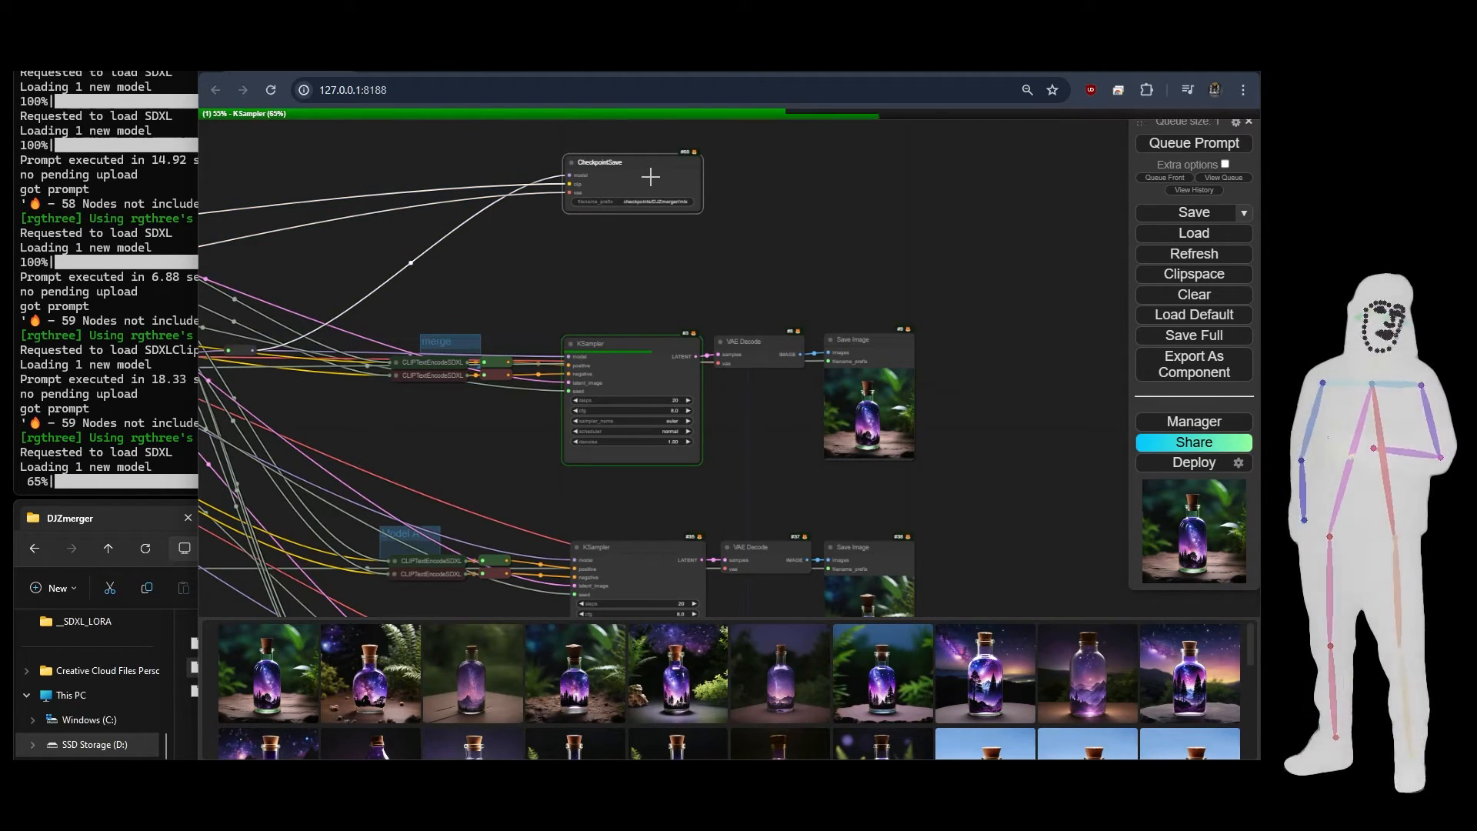
key("ctrl+b")
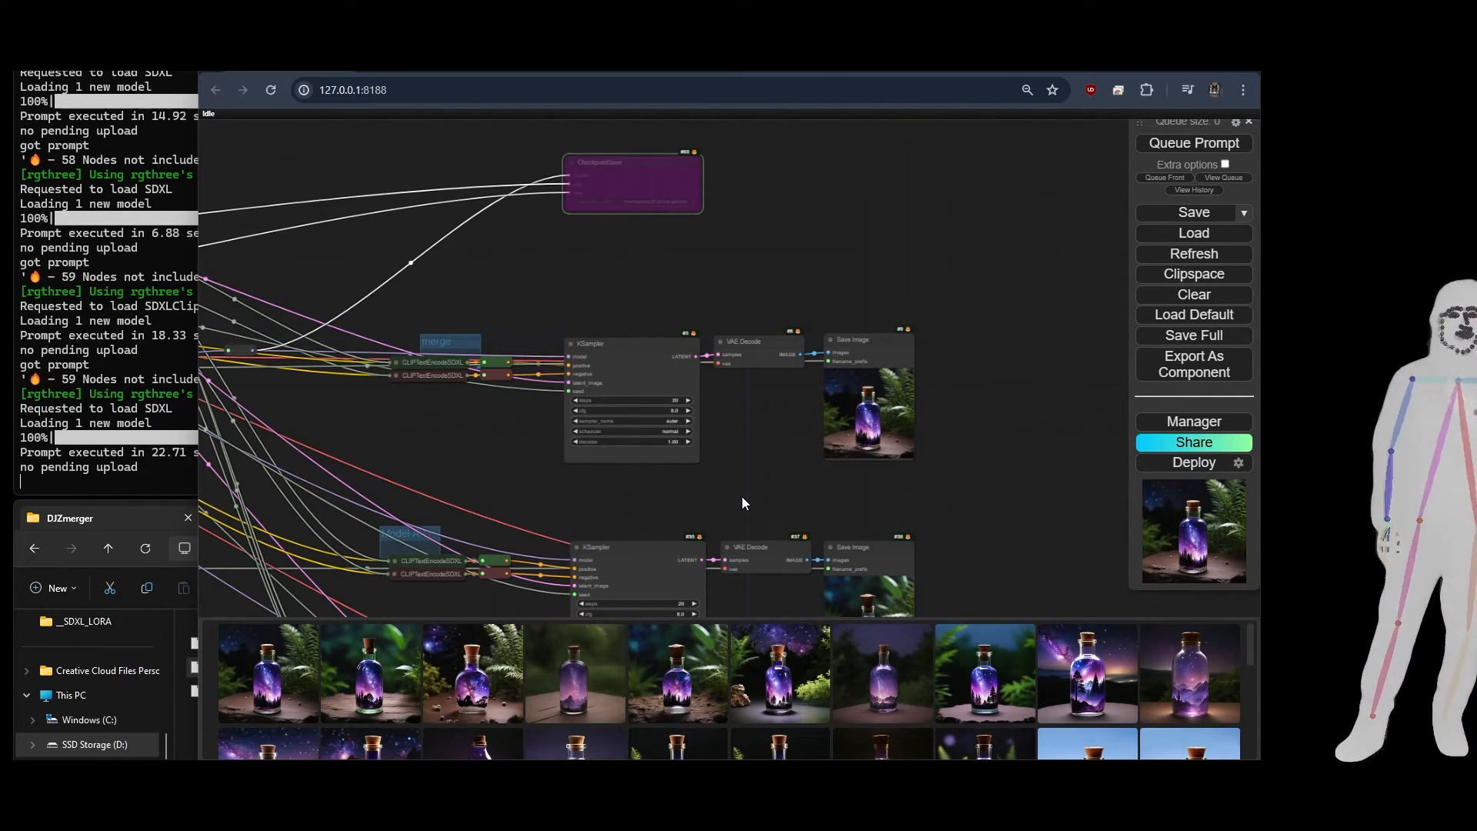
left_click_drag(742, 481, 691, 243)
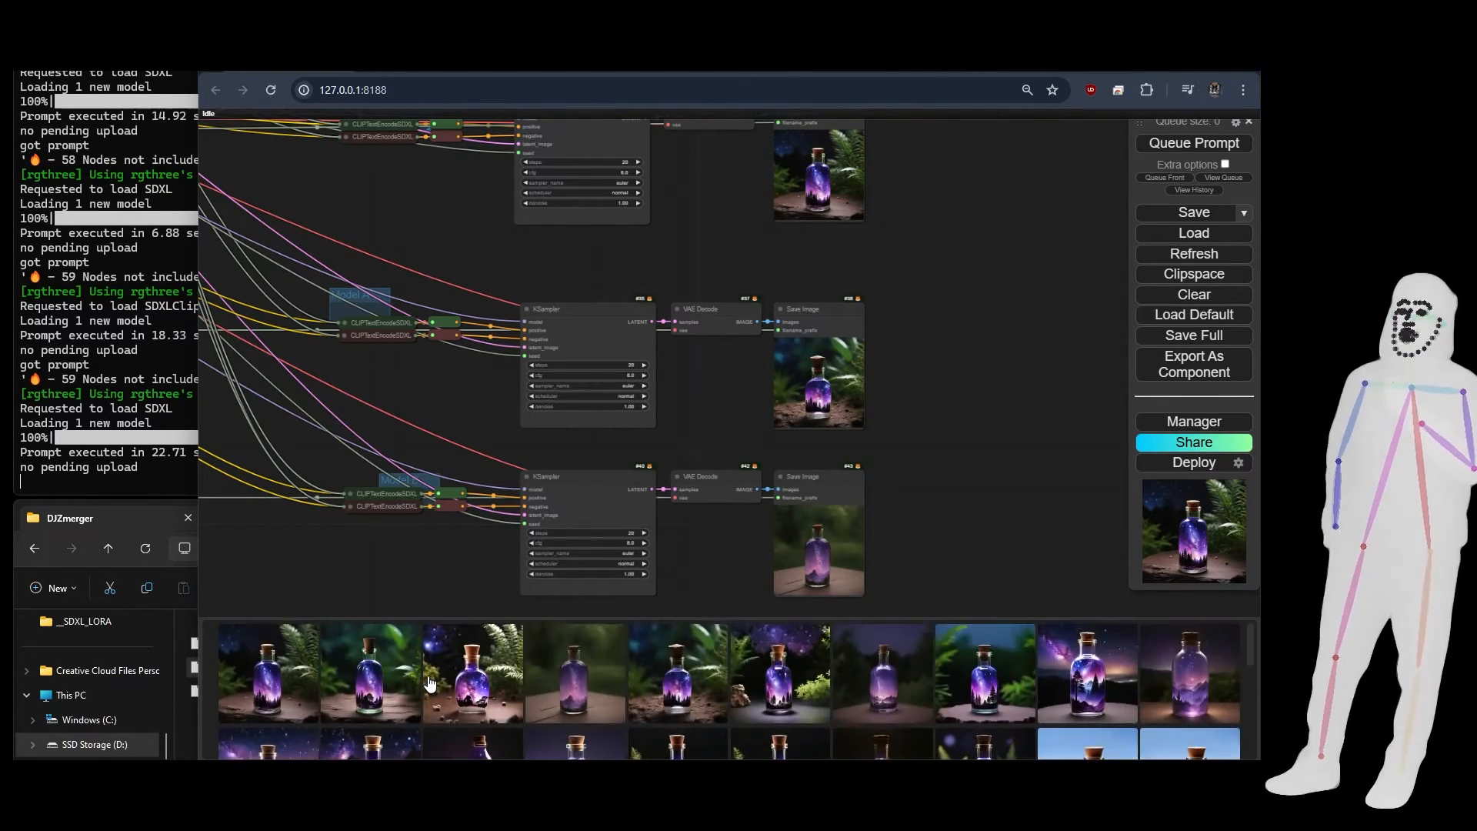
Examine the images in the two unmerged-model Save Image nodes up close to compare the results
left_click_drag(1026, 516, 1021, 487)
scroll(903, 501, "up", 3)
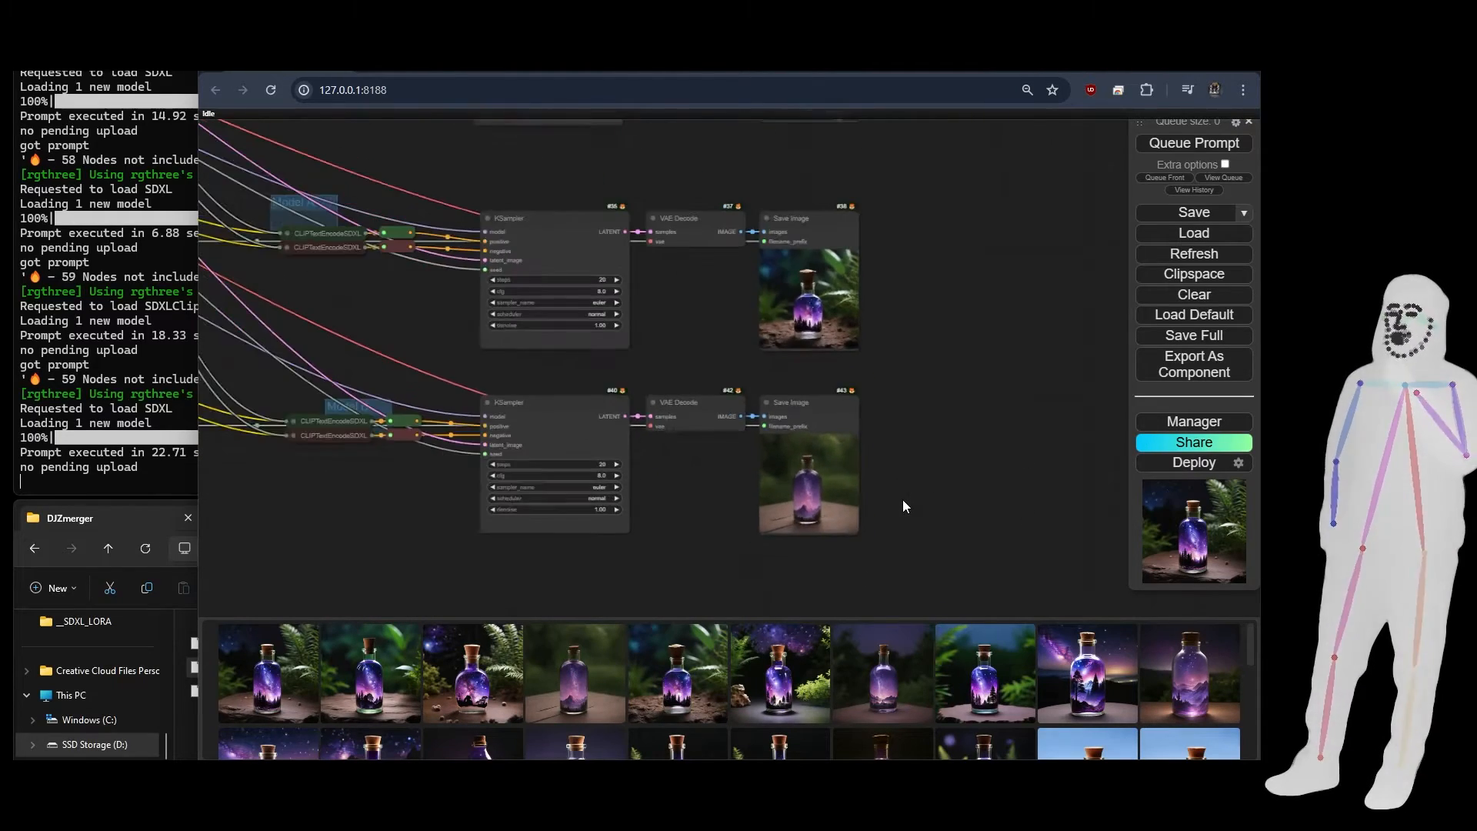
scroll(903, 501, "up", 5)
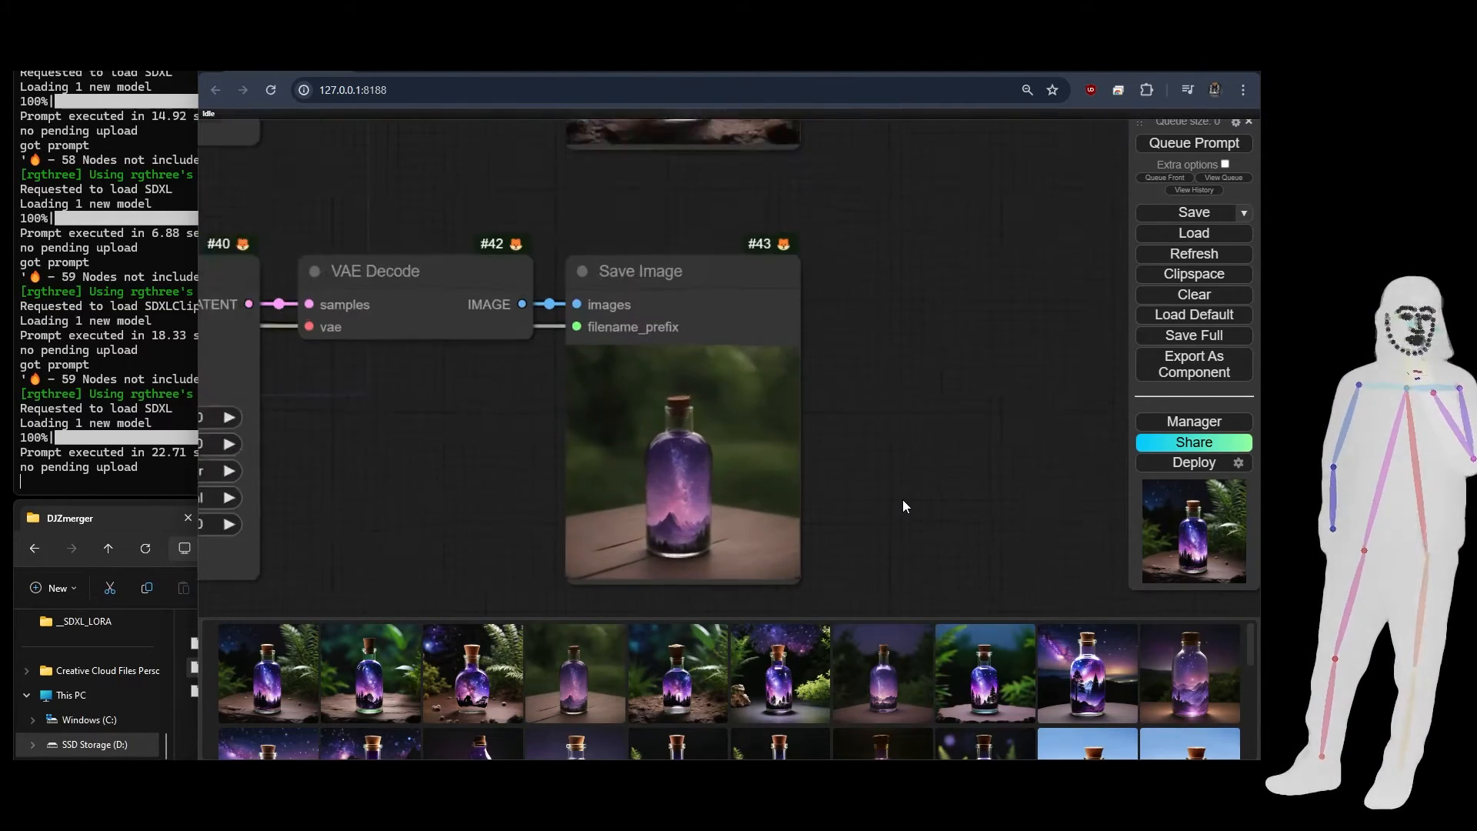
scroll(884, 449, "up", 4)
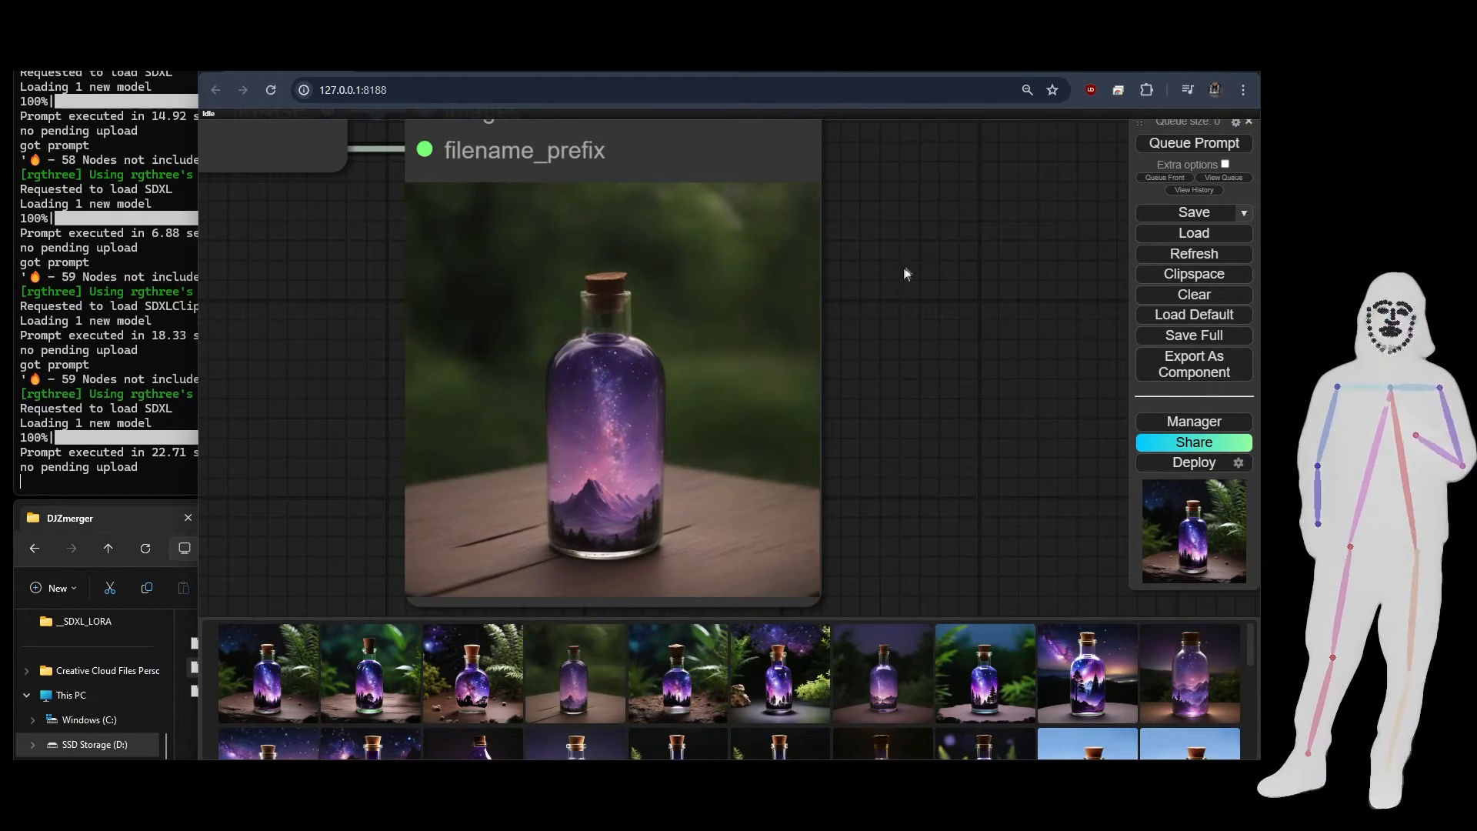
left_click_drag(906, 229, 945, 428)
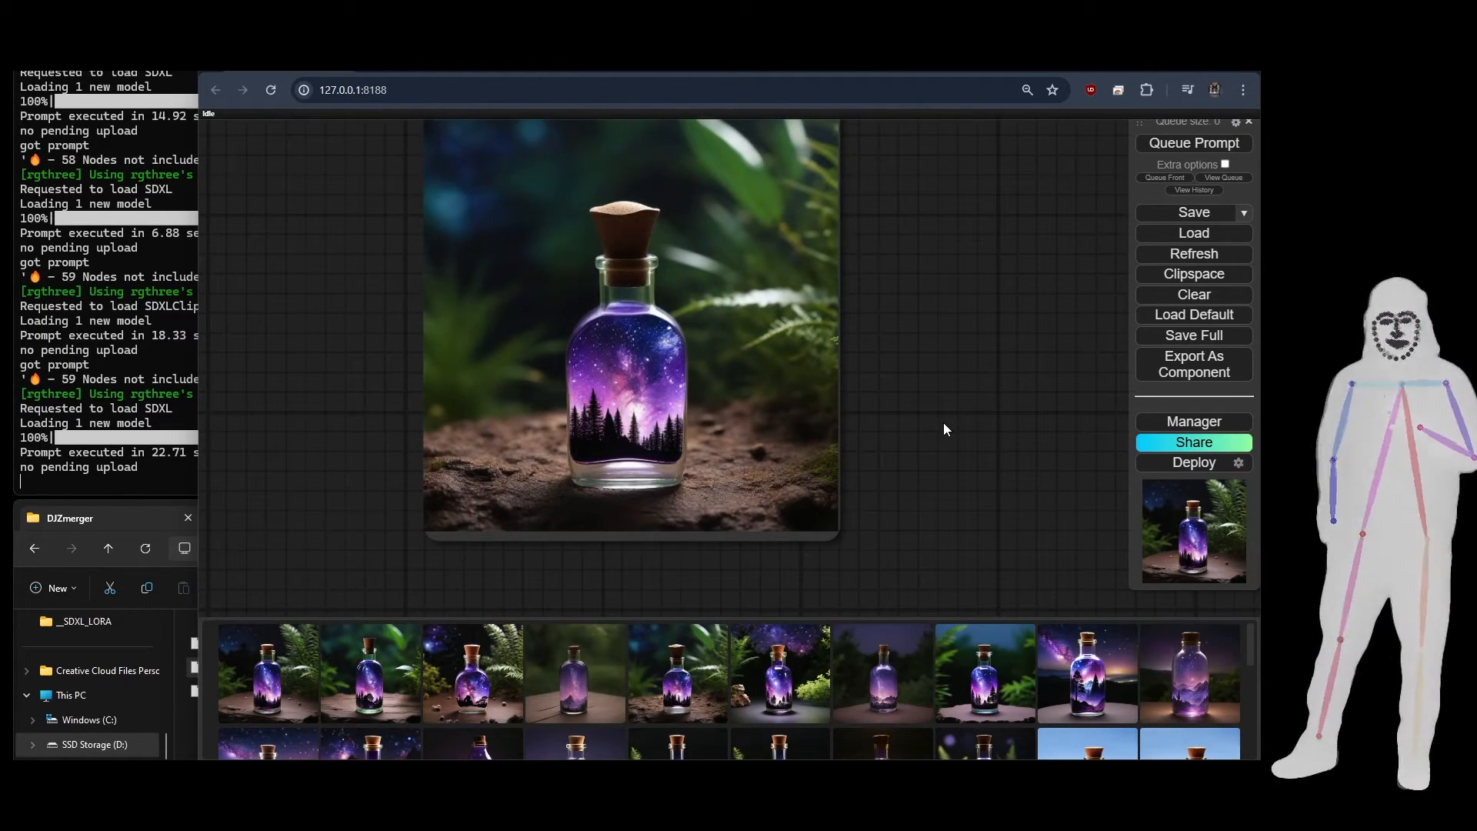
scroll(945, 428, "down", 8)
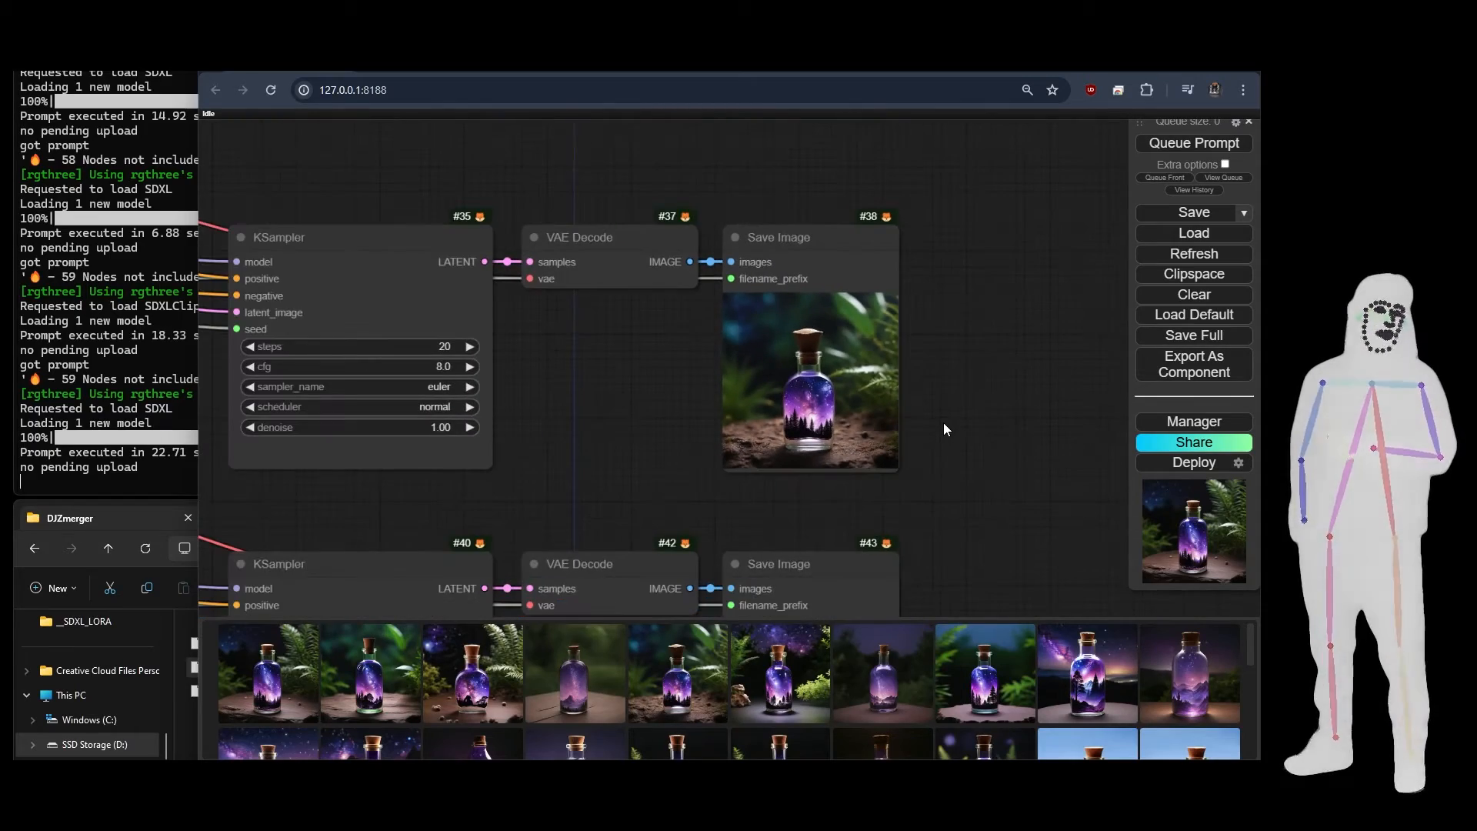
scroll(943, 422, "up", 2)
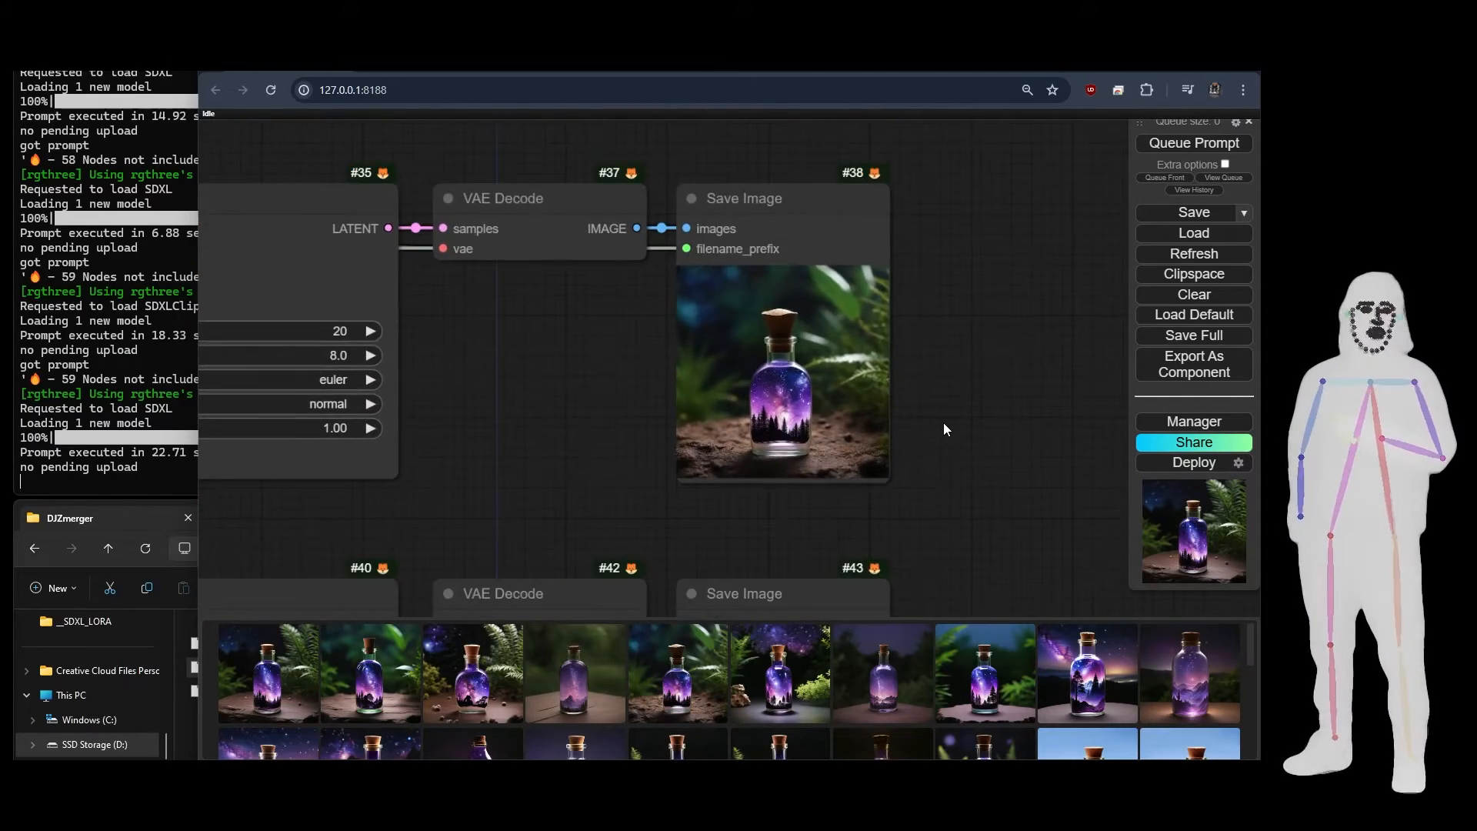
scroll(943, 423, "down", 5)
Step the seed up on the Primitive node and queue the workflow for a new set of images
left_click_drag(423, 285, 779, 433)
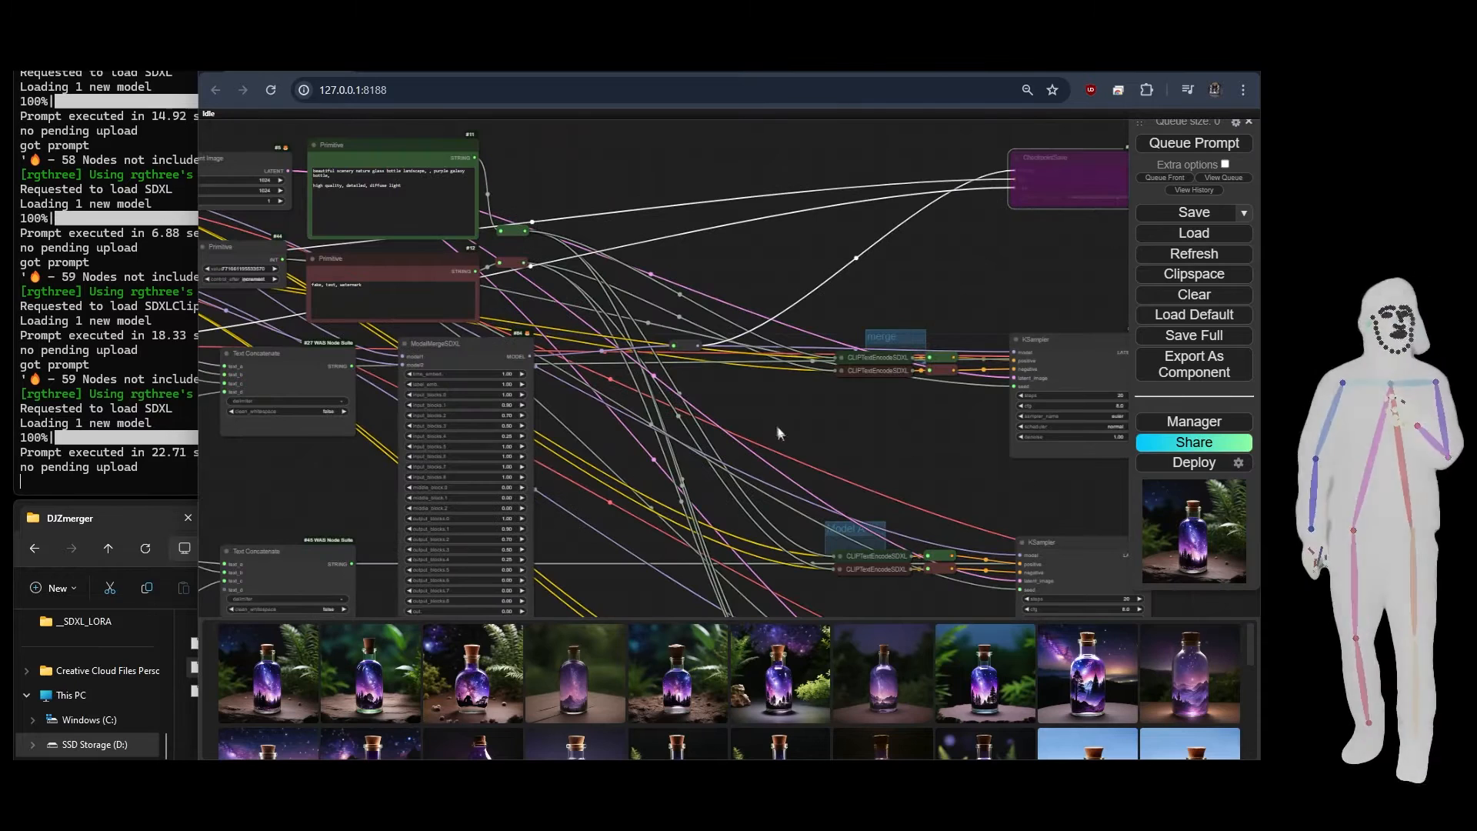
left_click(275, 265)
left_click(1194, 143)
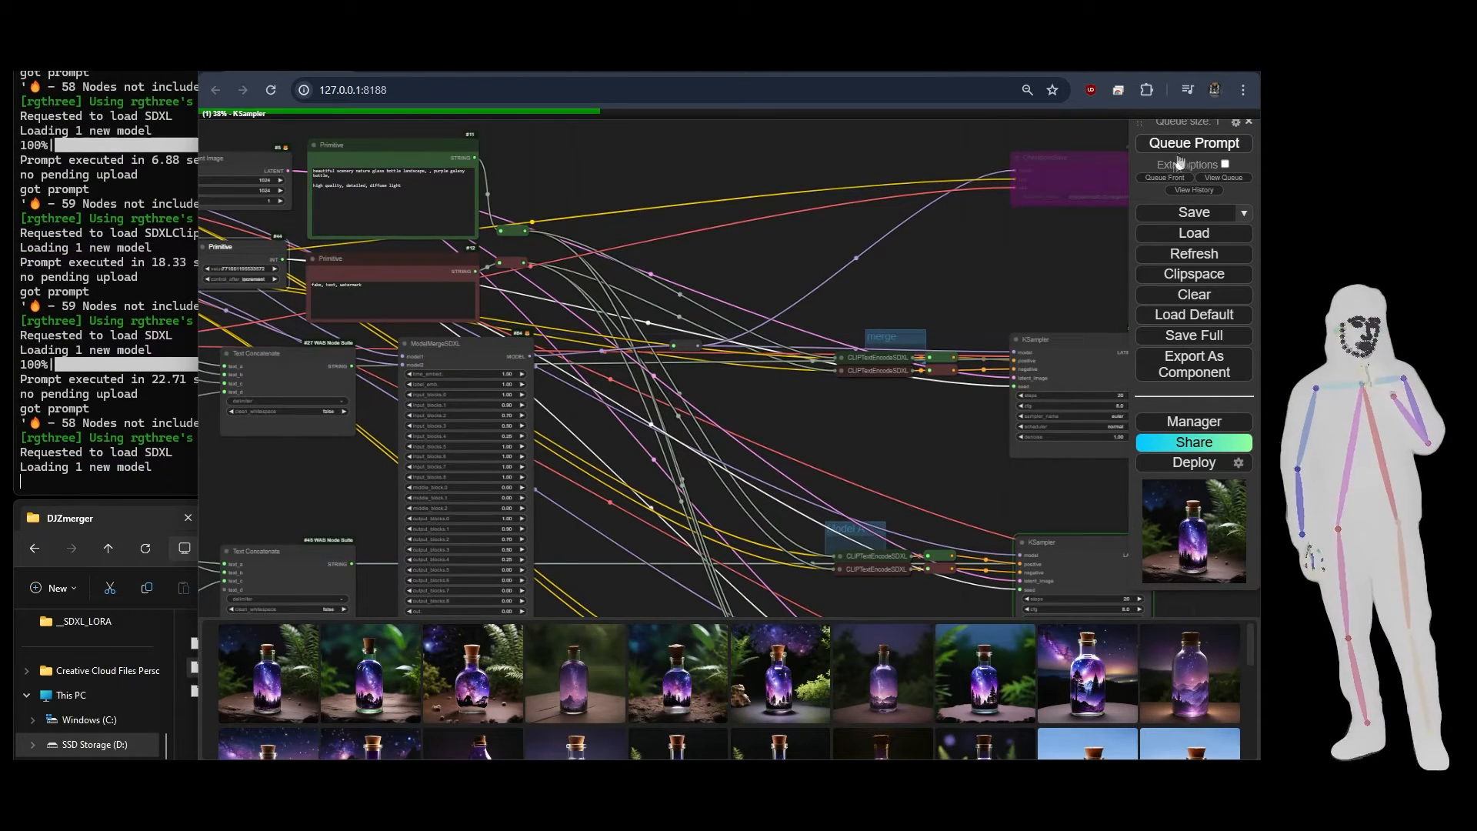
Follow the sampler progress and examine the new images in the Save Image nodes of the two source models
left_click_drag(1004, 273, 644, 256)
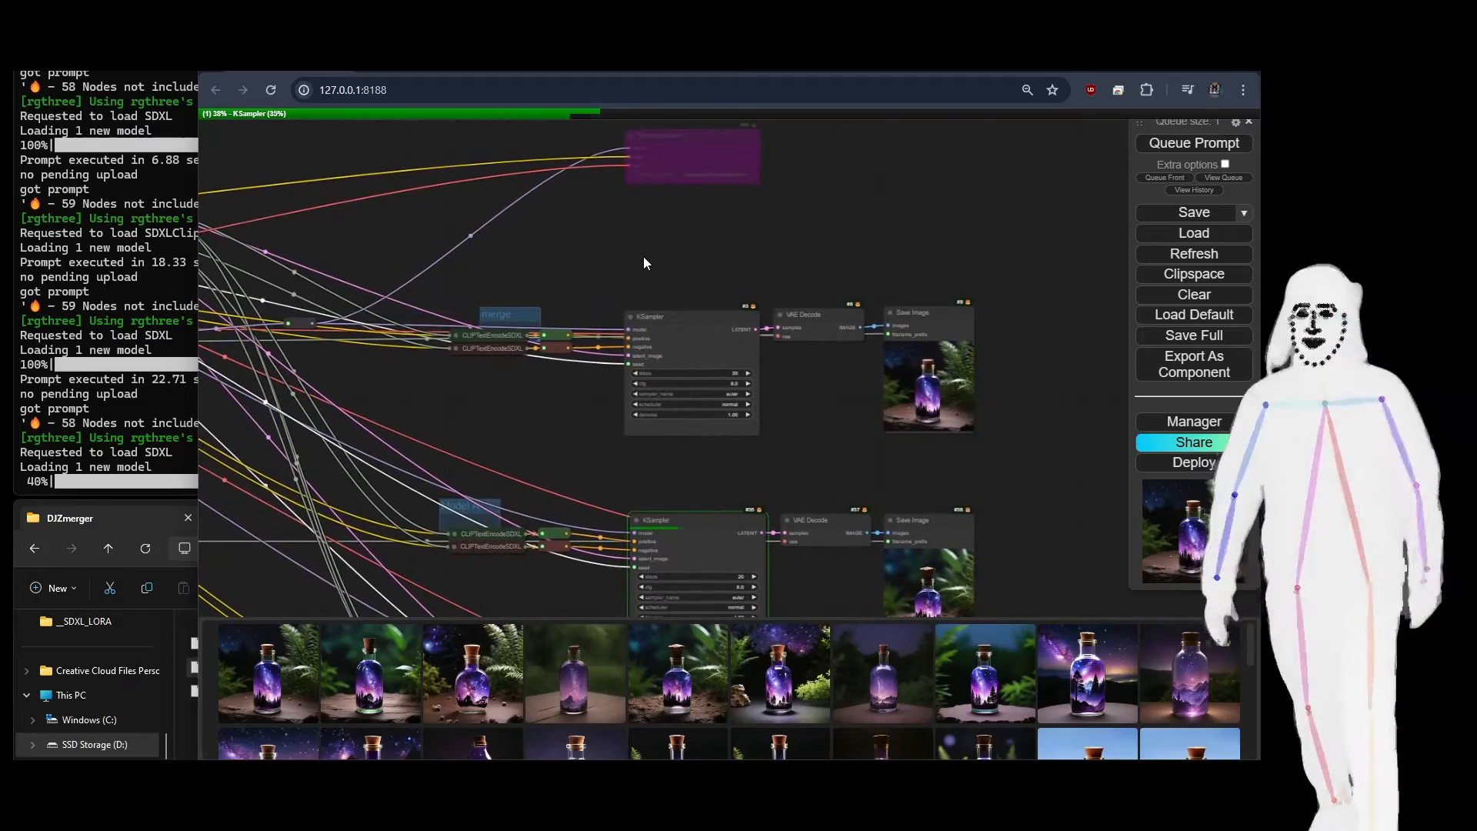
left_click_drag(791, 456, 725, 307)
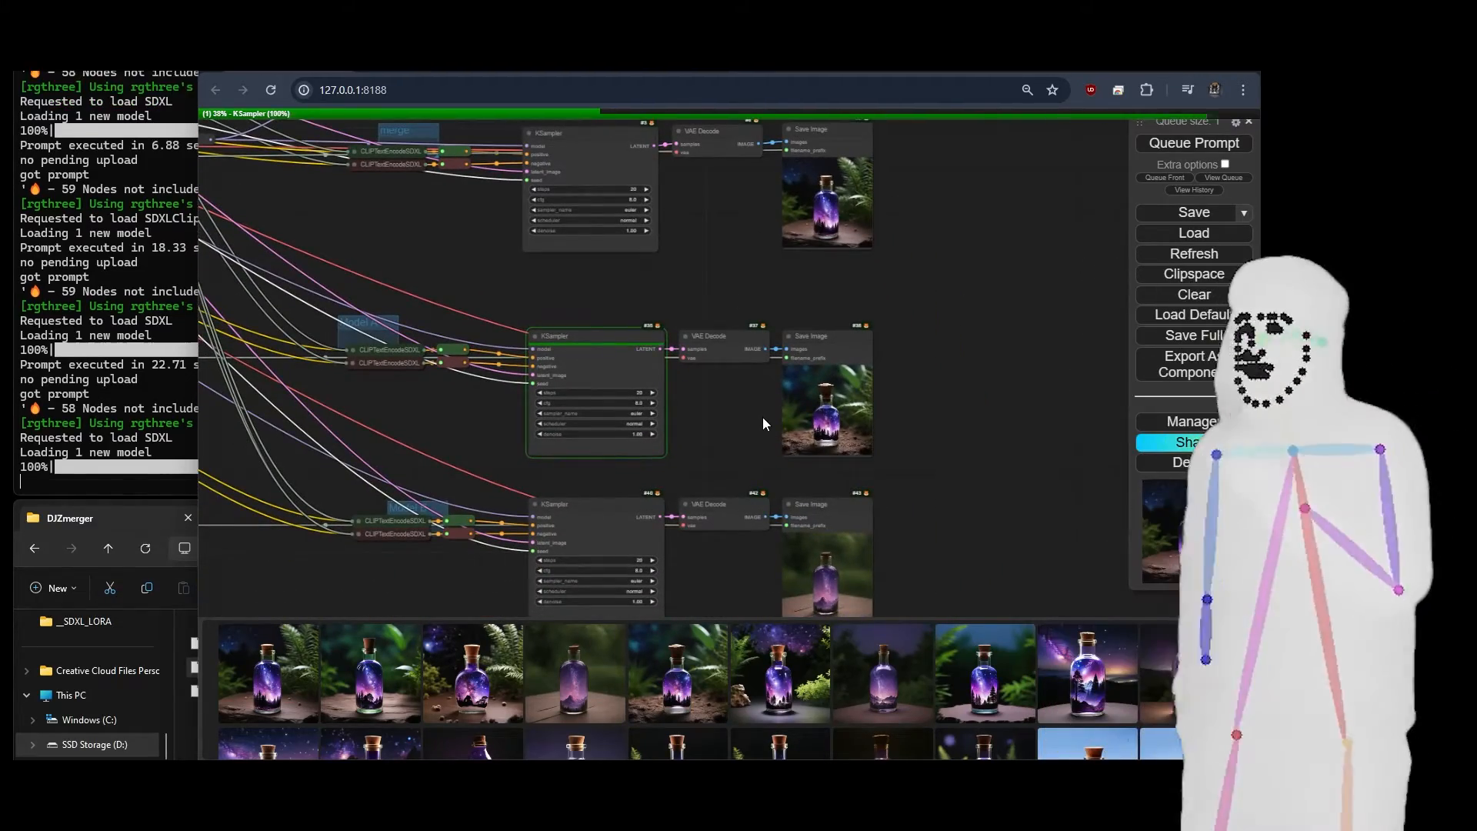
scroll(763, 419, "up", 6)
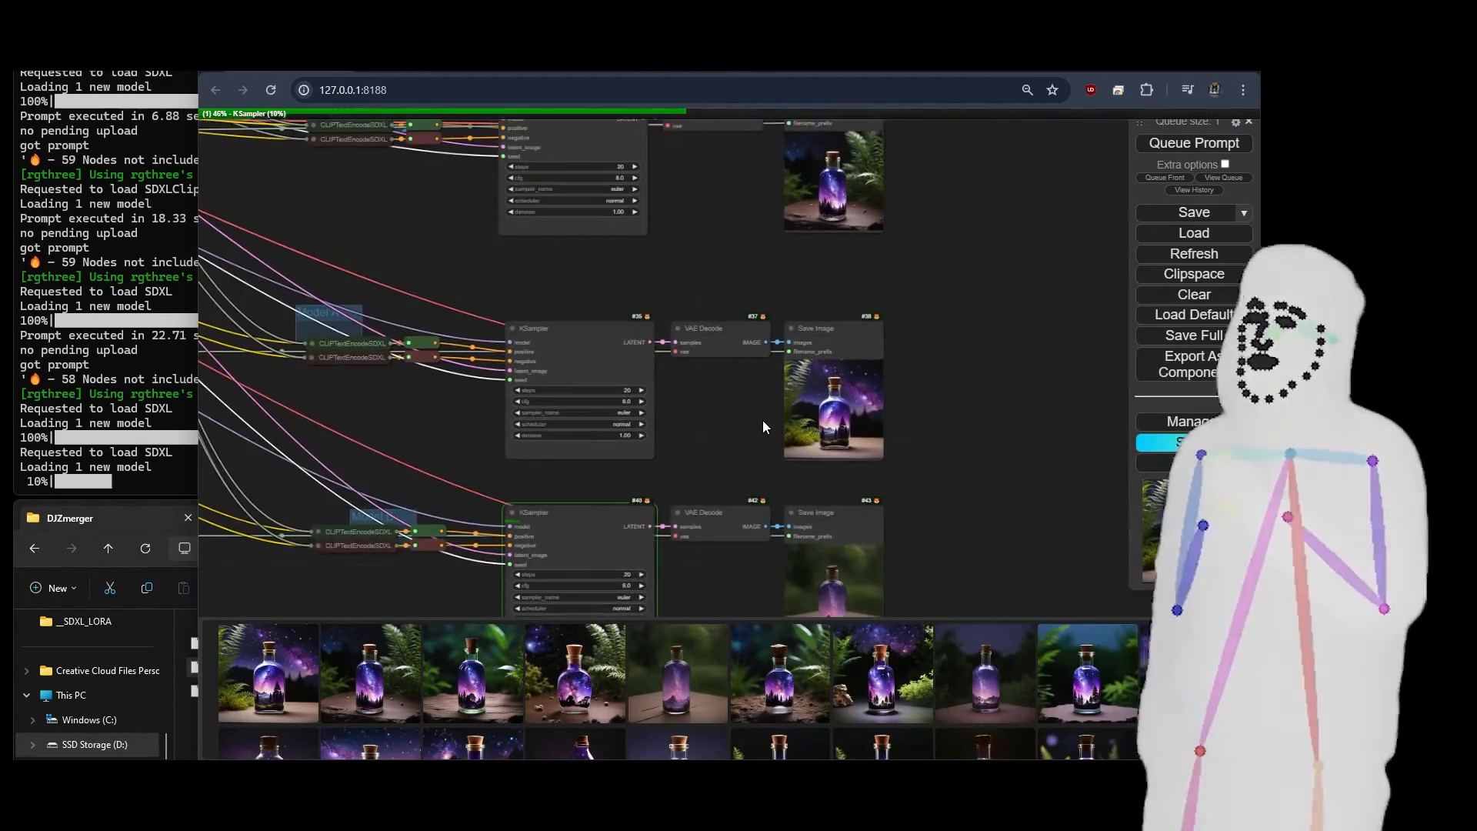
scroll(763, 420, "up", 3)
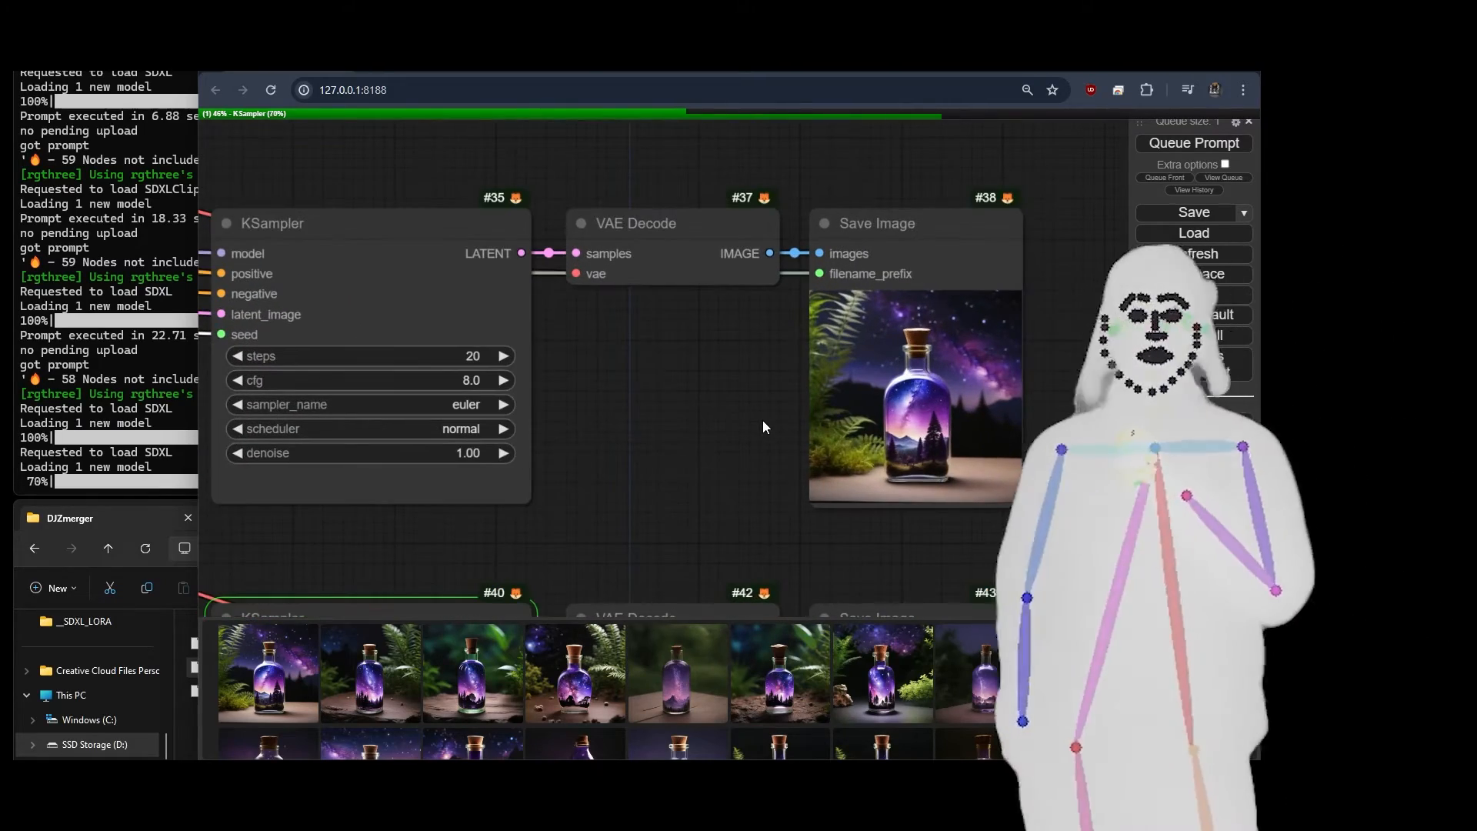
left_click_drag(1081, 433, 857, 422)
scroll(857, 421, "down", 1)
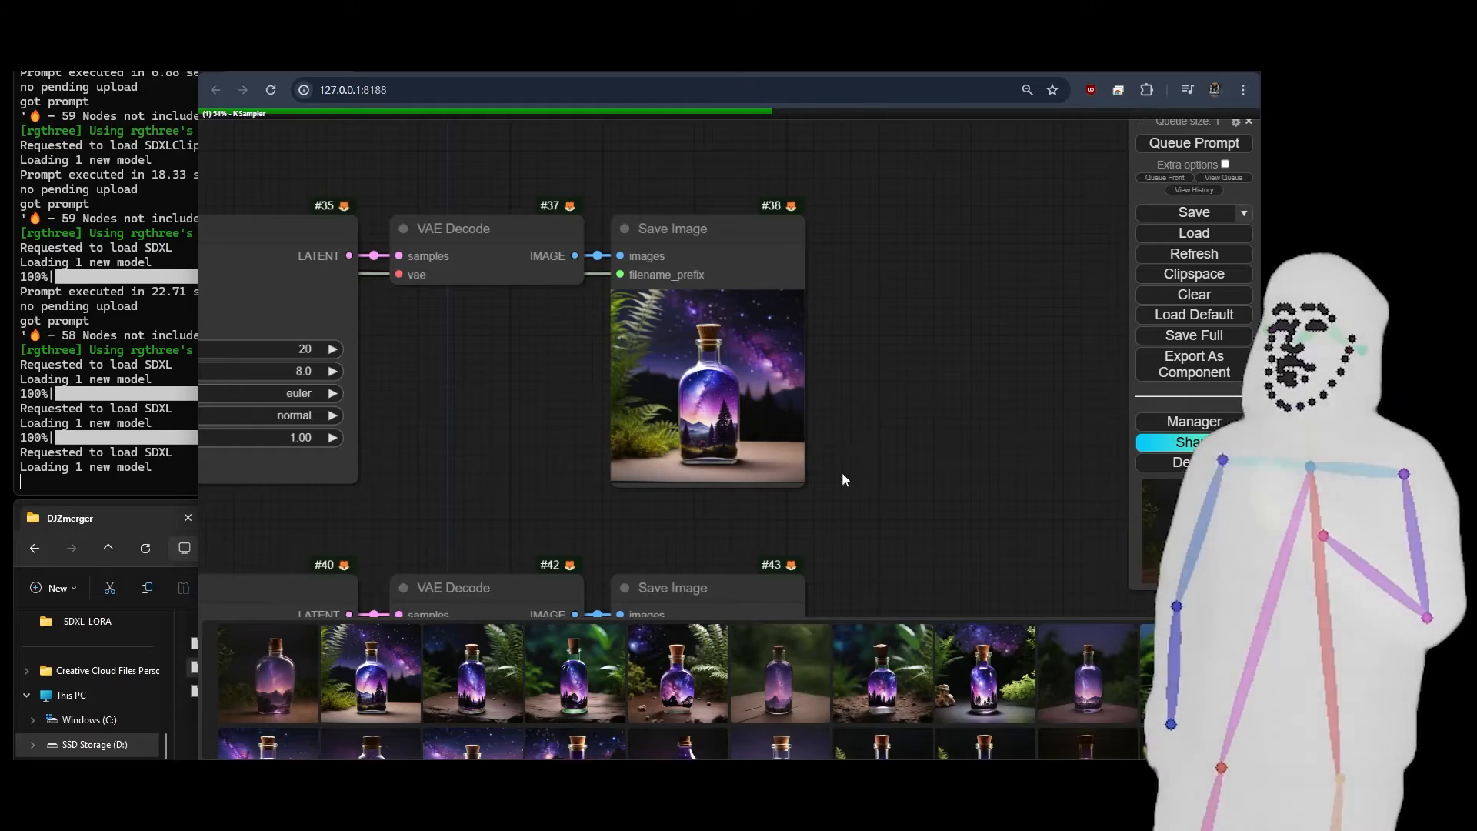
scroll(842, 472, "up", 2)
scroll(879, 399, "up", 1)
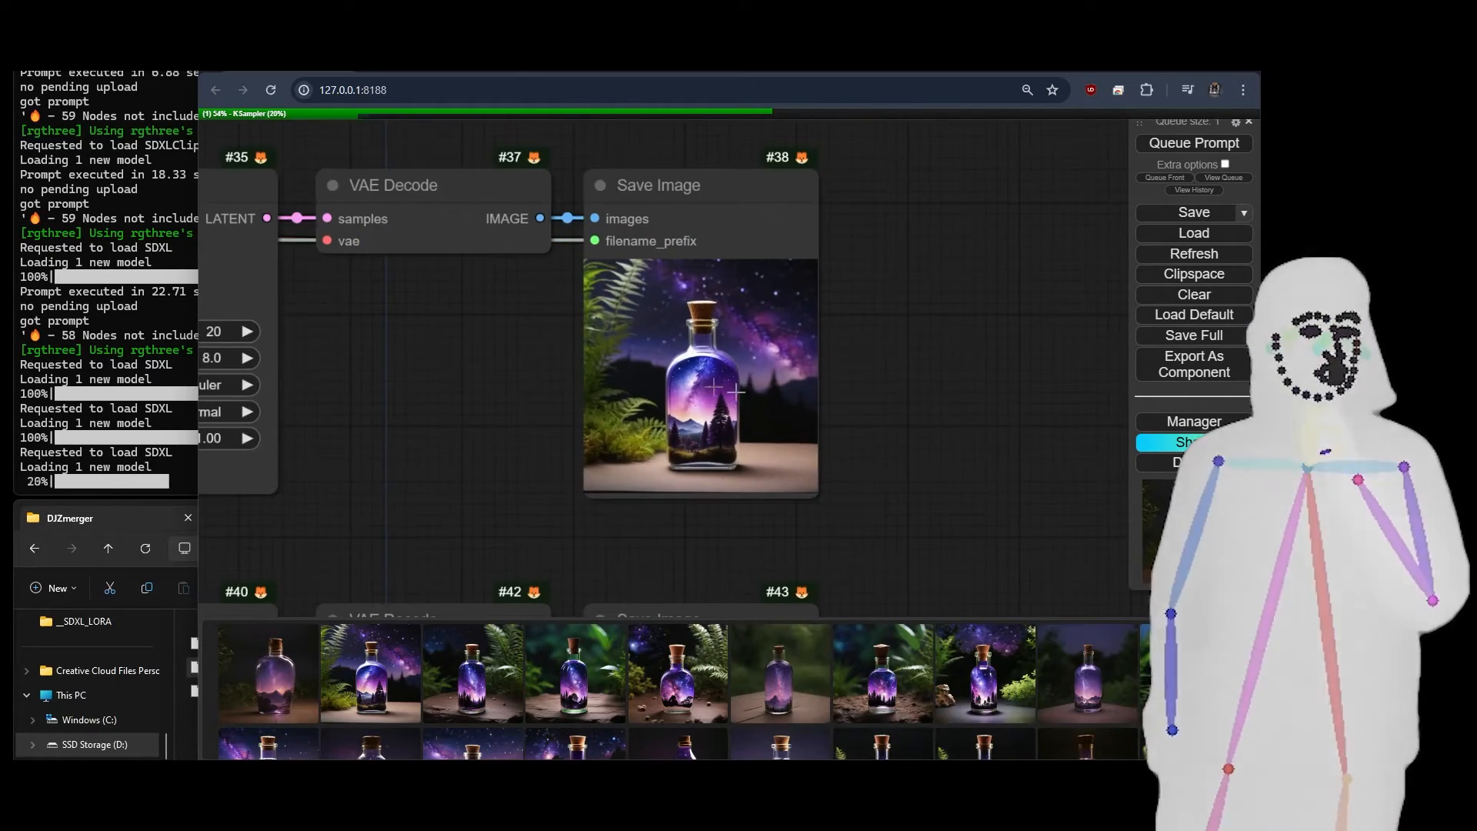
left_click_drag(999, 499, 999, 128)
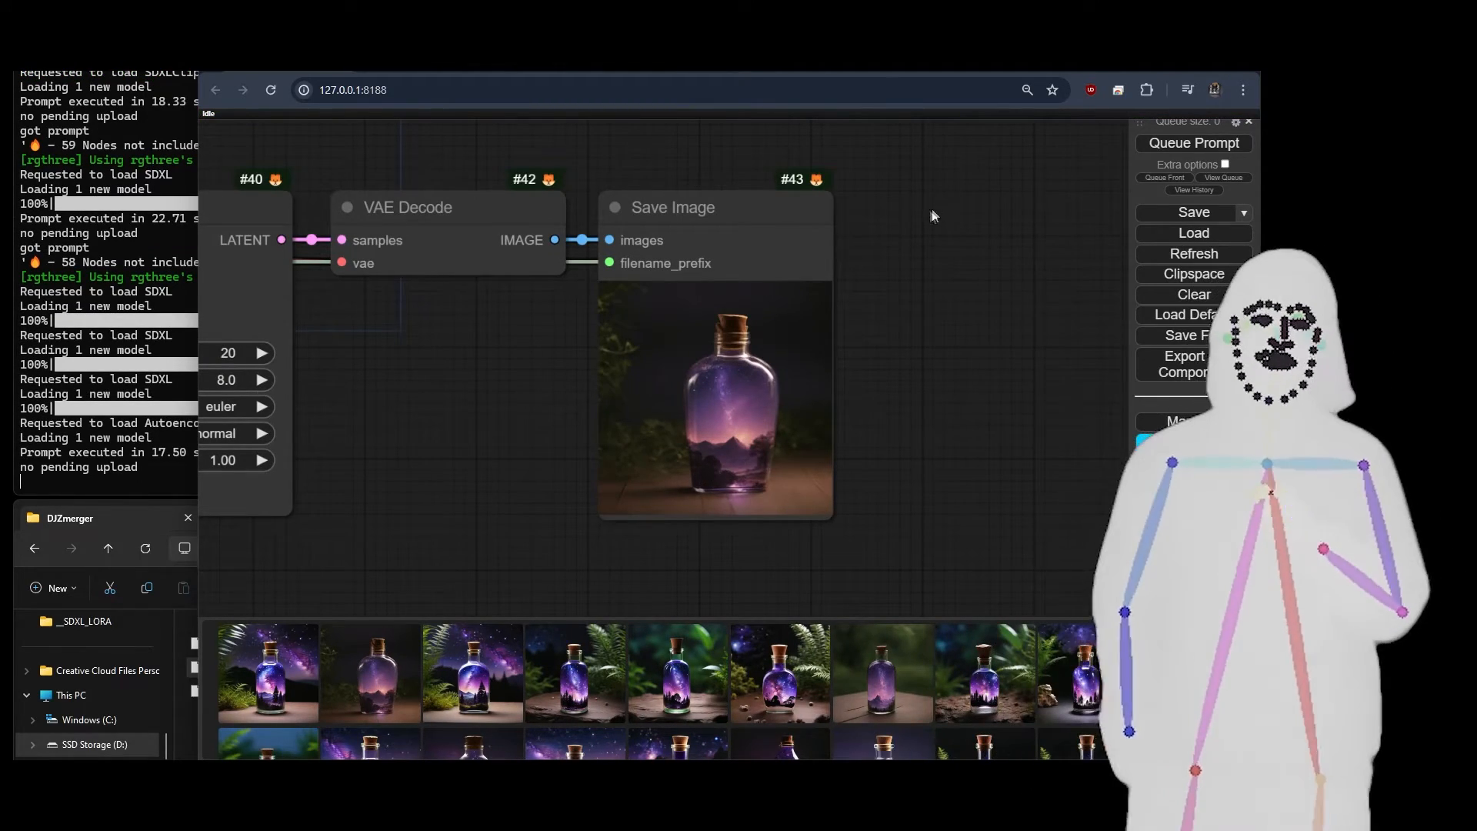
left_click_drag(933, 218, 923, 574)
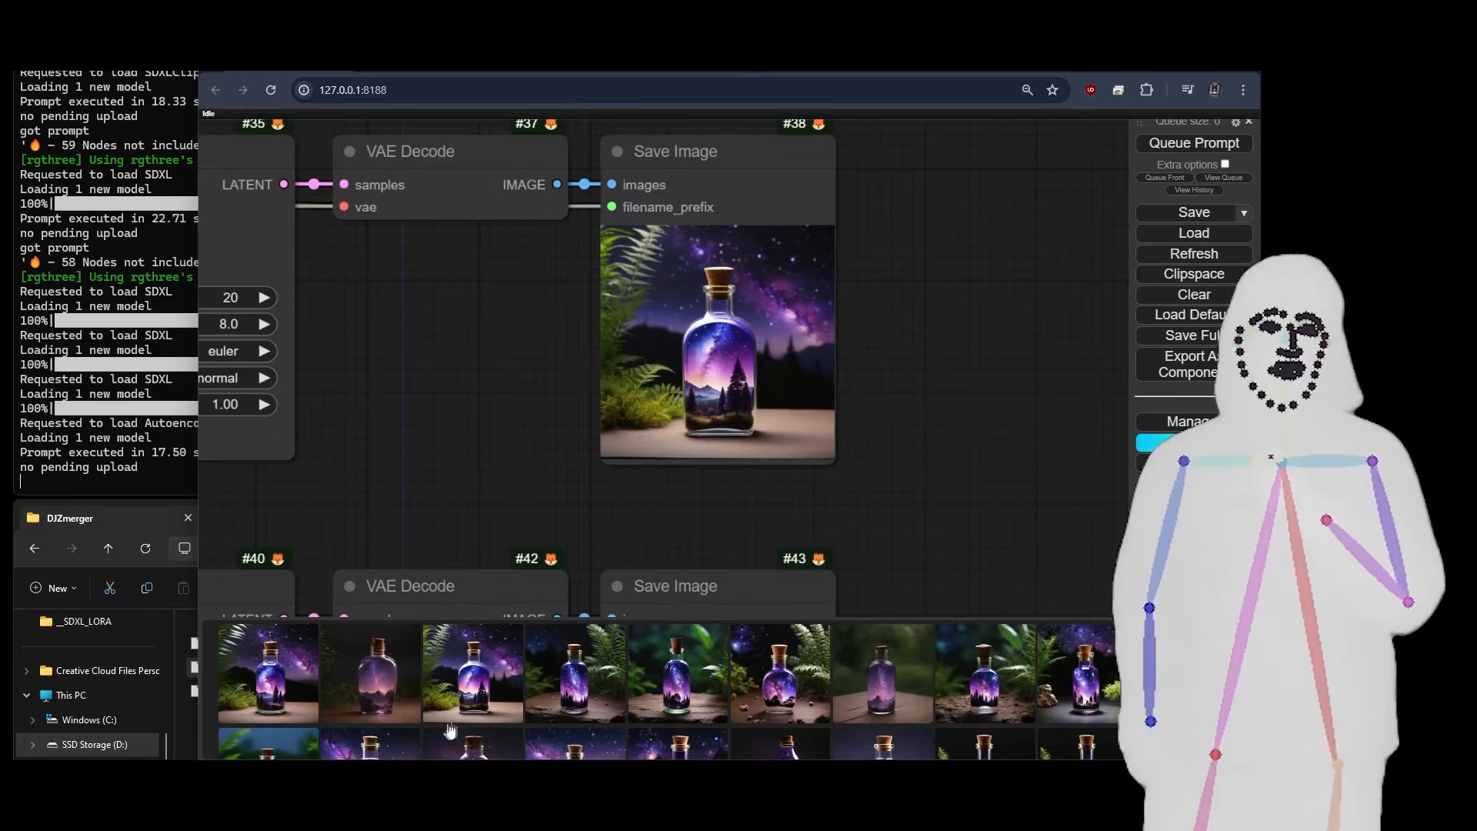
View the latest source-model and merge images full size from the image feed, compare them, and close the viewer
left_click(474, 704)
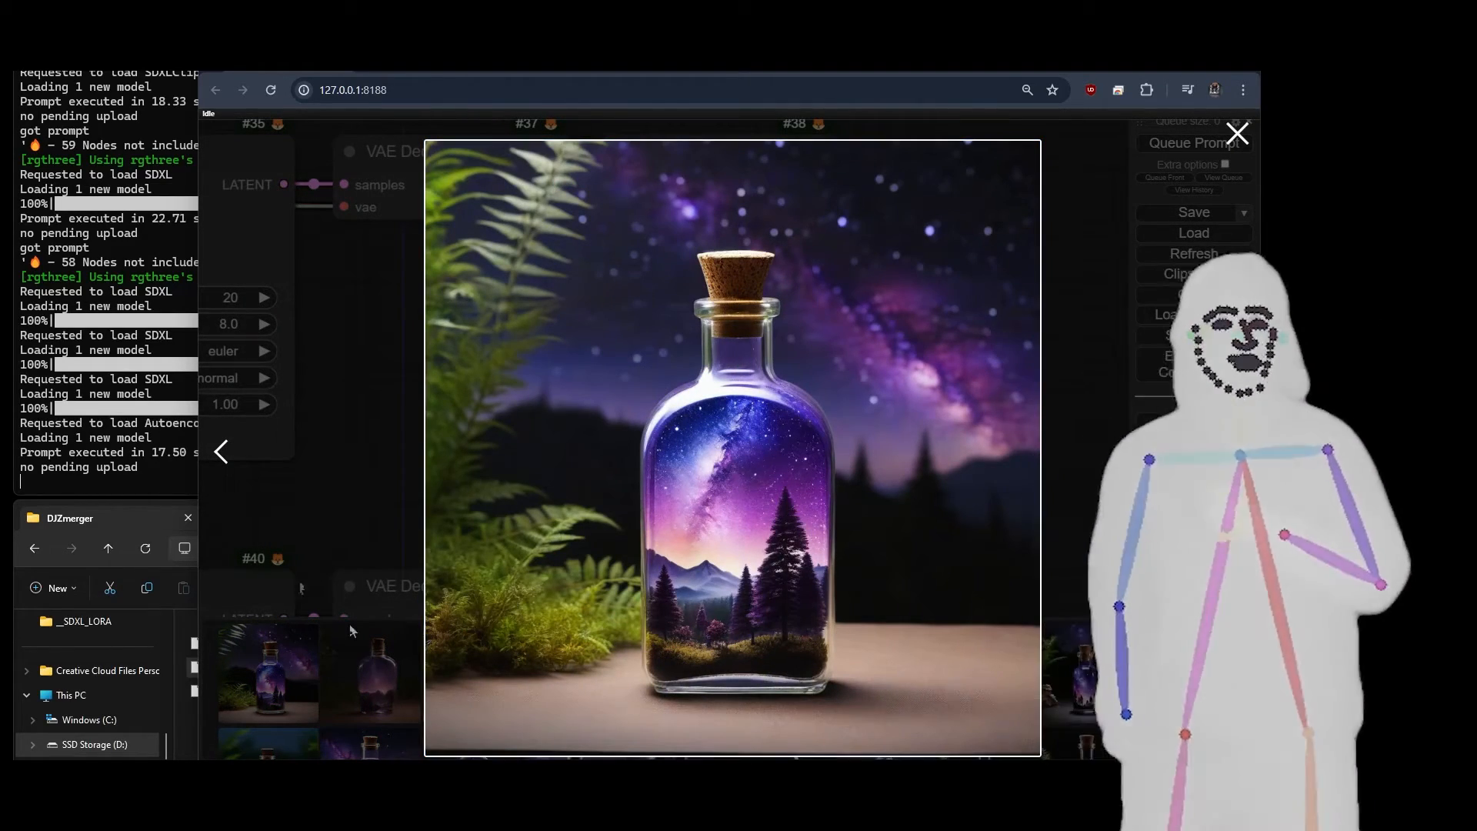
left_click(221, 450)
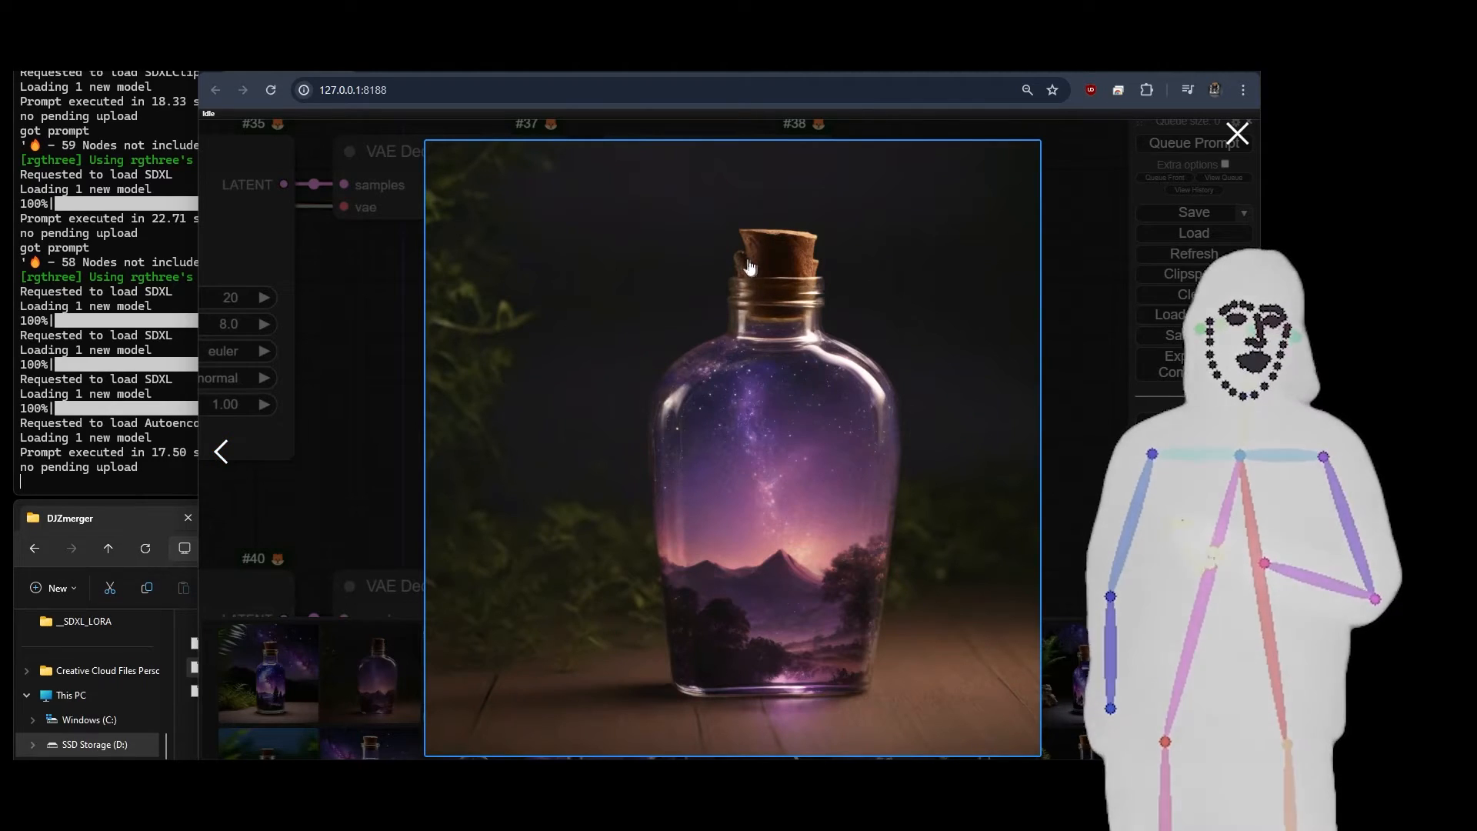
left_click(1245, 452)
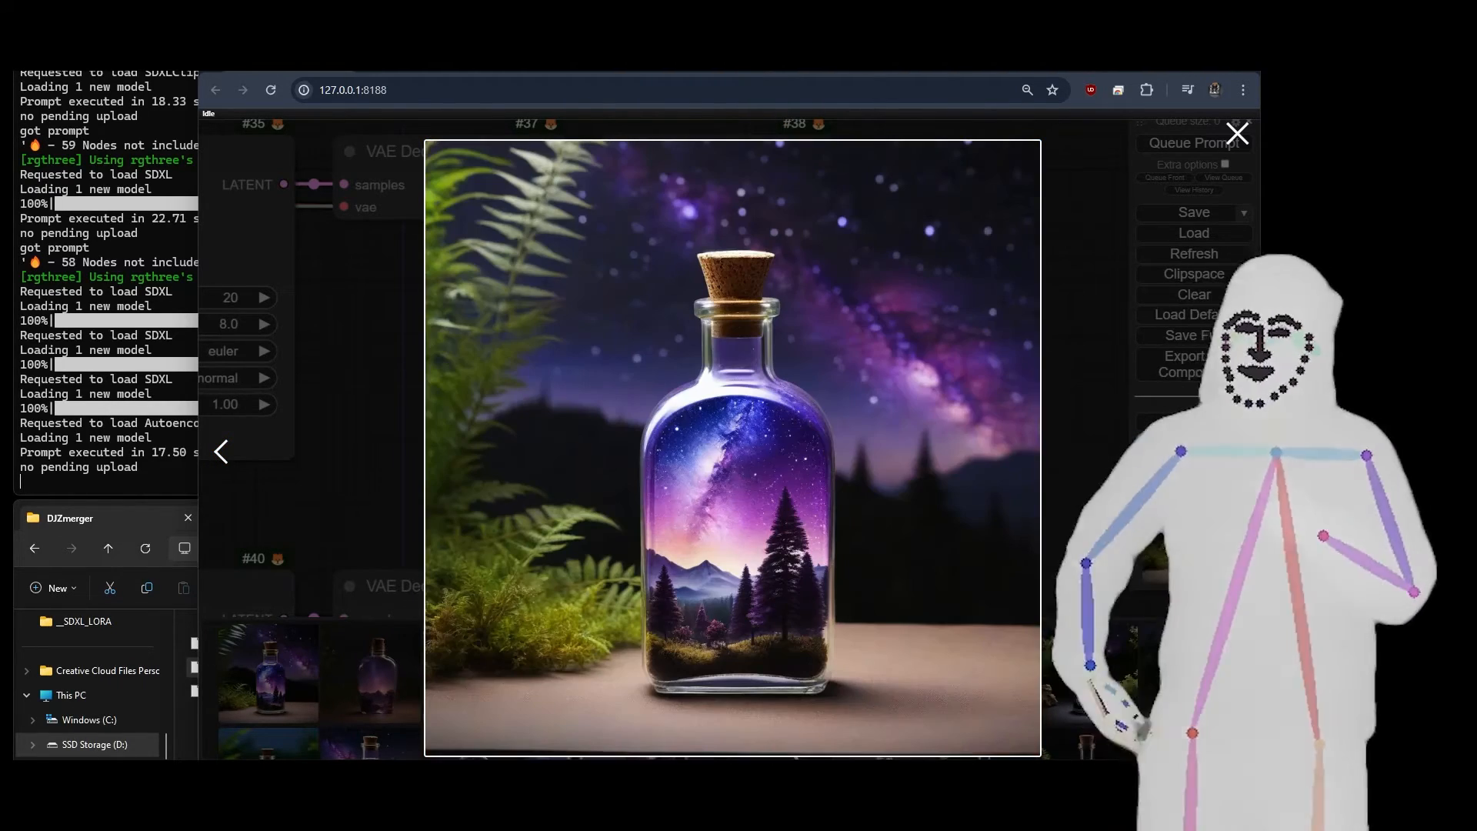
left_click(222, 455)
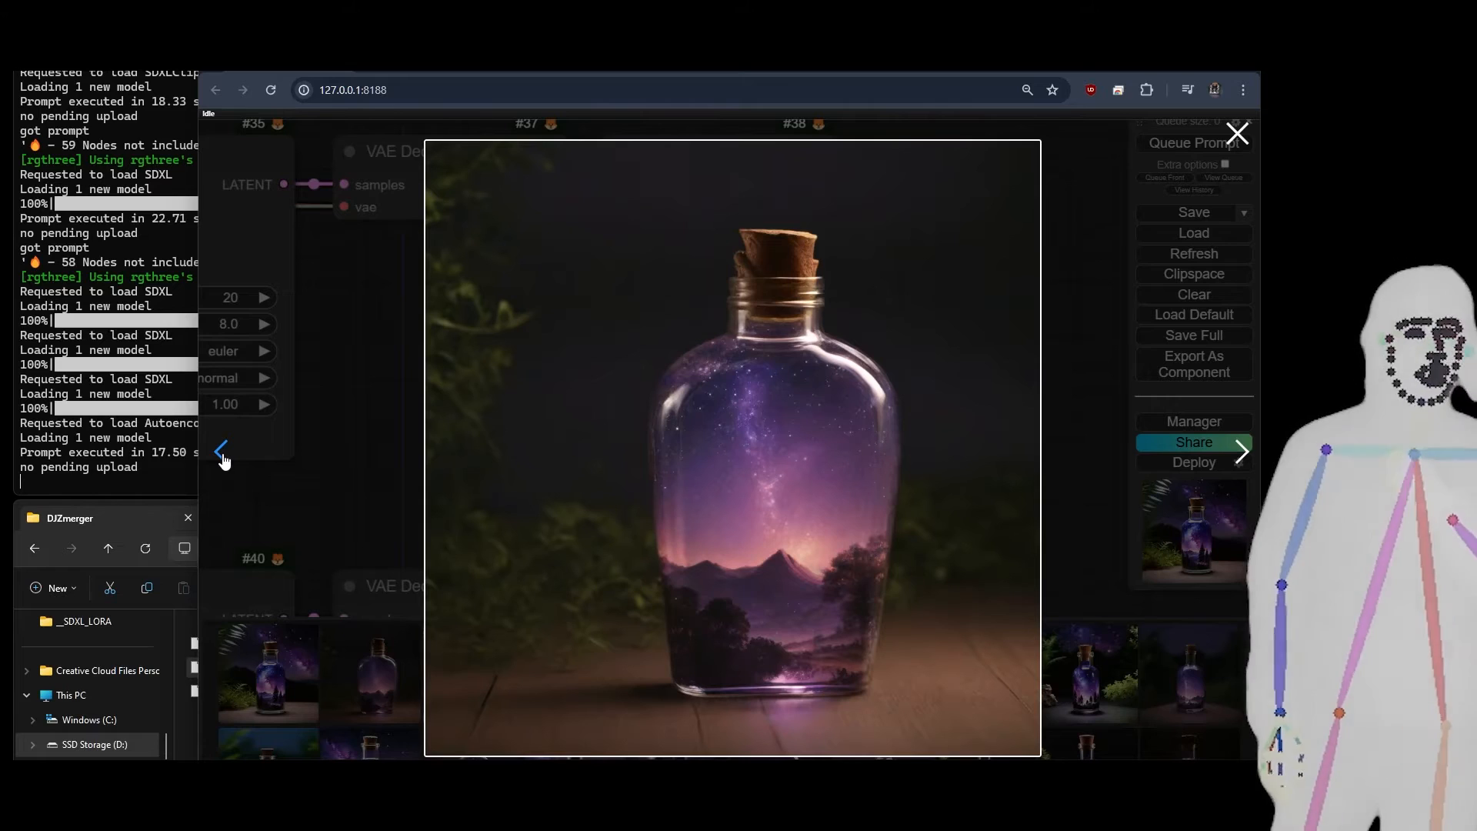
left_click(222, 456)
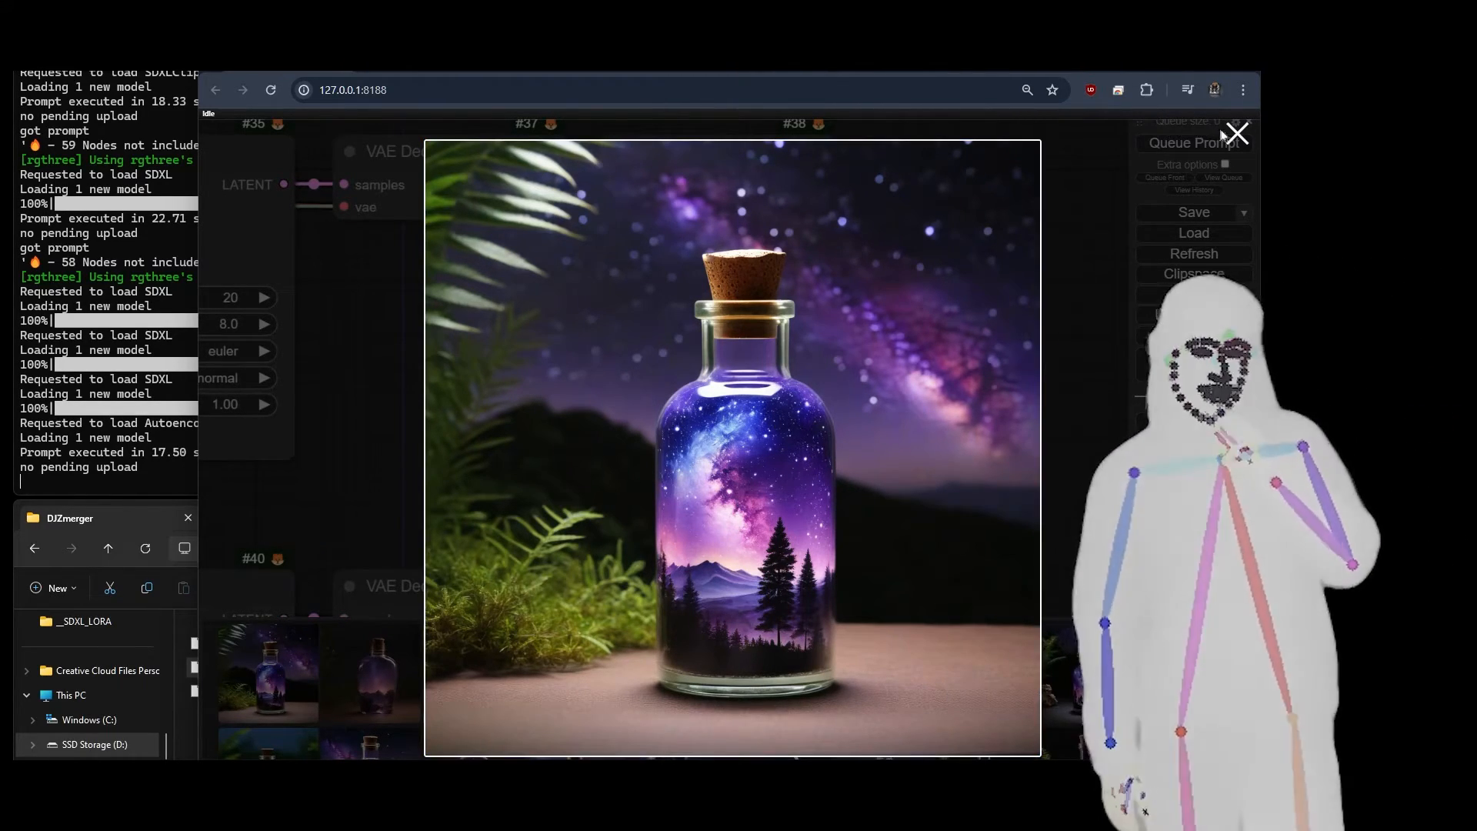
left_click(1238, 134)
Swap the ModelMergeSDXL inputs, wiring the upper checkpoint loader to model2 and the lower one to model1, and queue the workflow
scroll(893, 420, "down", 3)
scroll(893, 412, "up", 4)
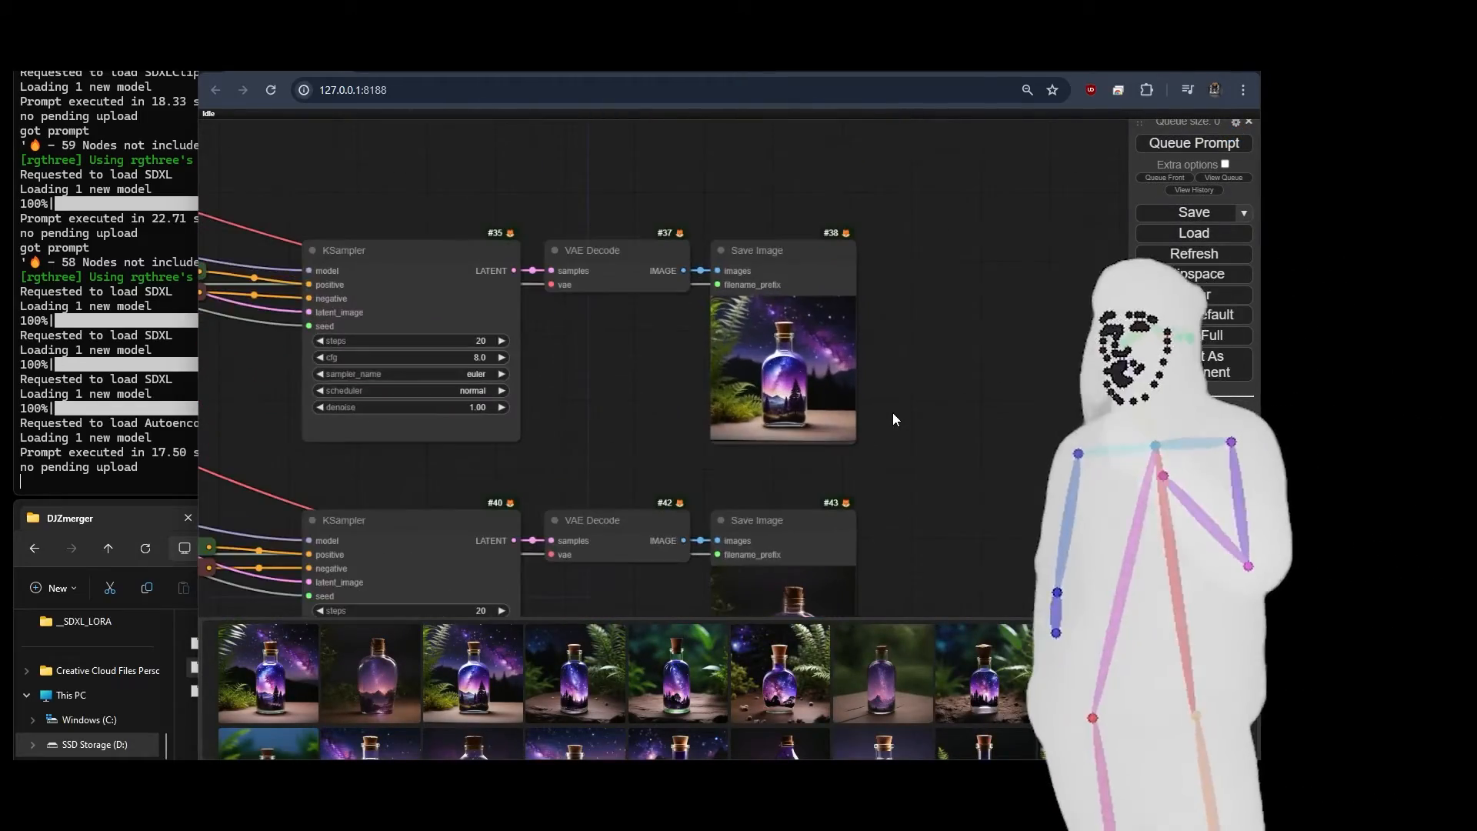
scroll(892, 413, "down", 4)
left_click_drag(262, 203, 1120, 580)
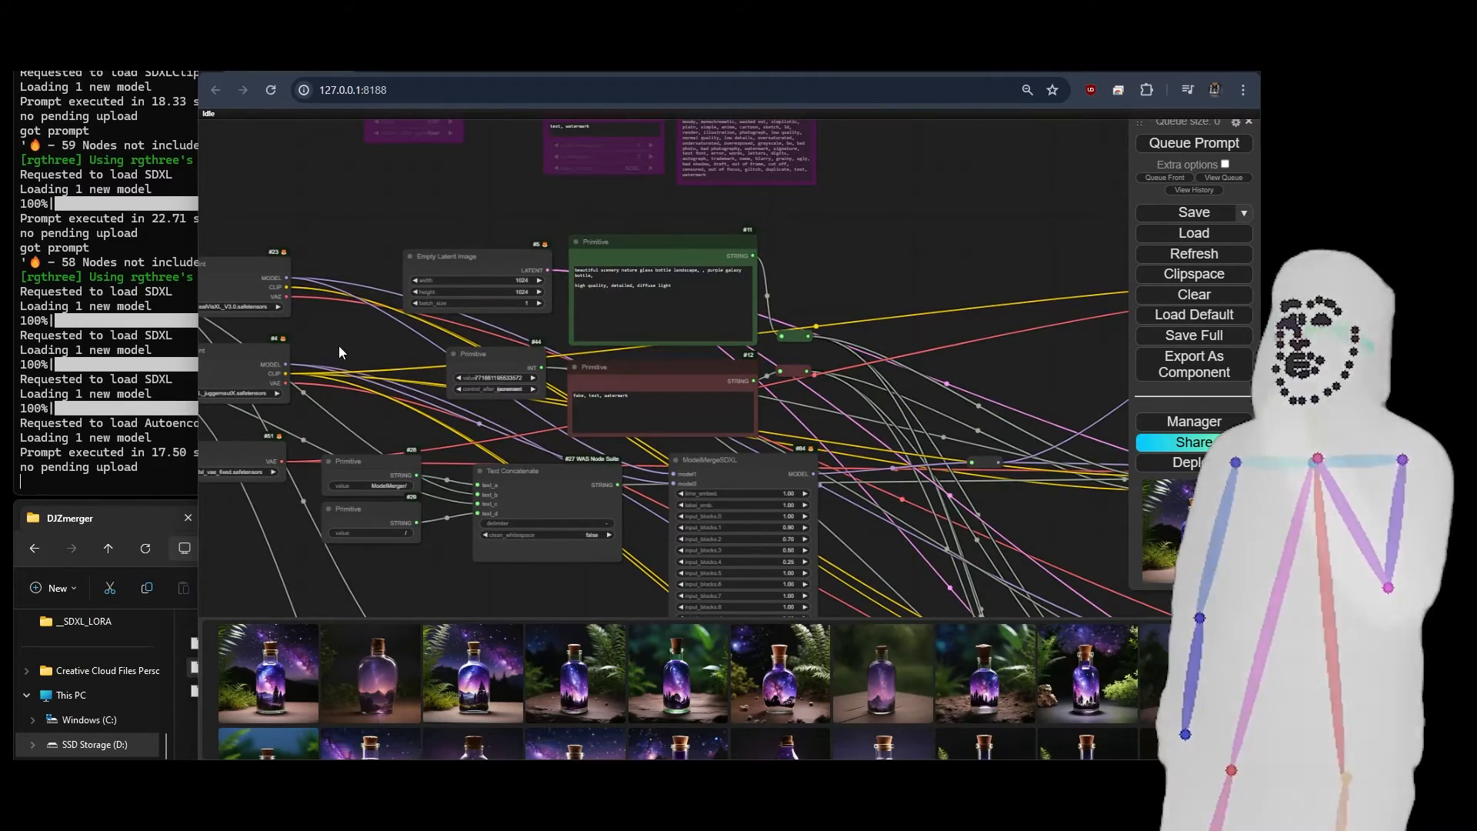
left_click_drag(338, 345, 295, 315)
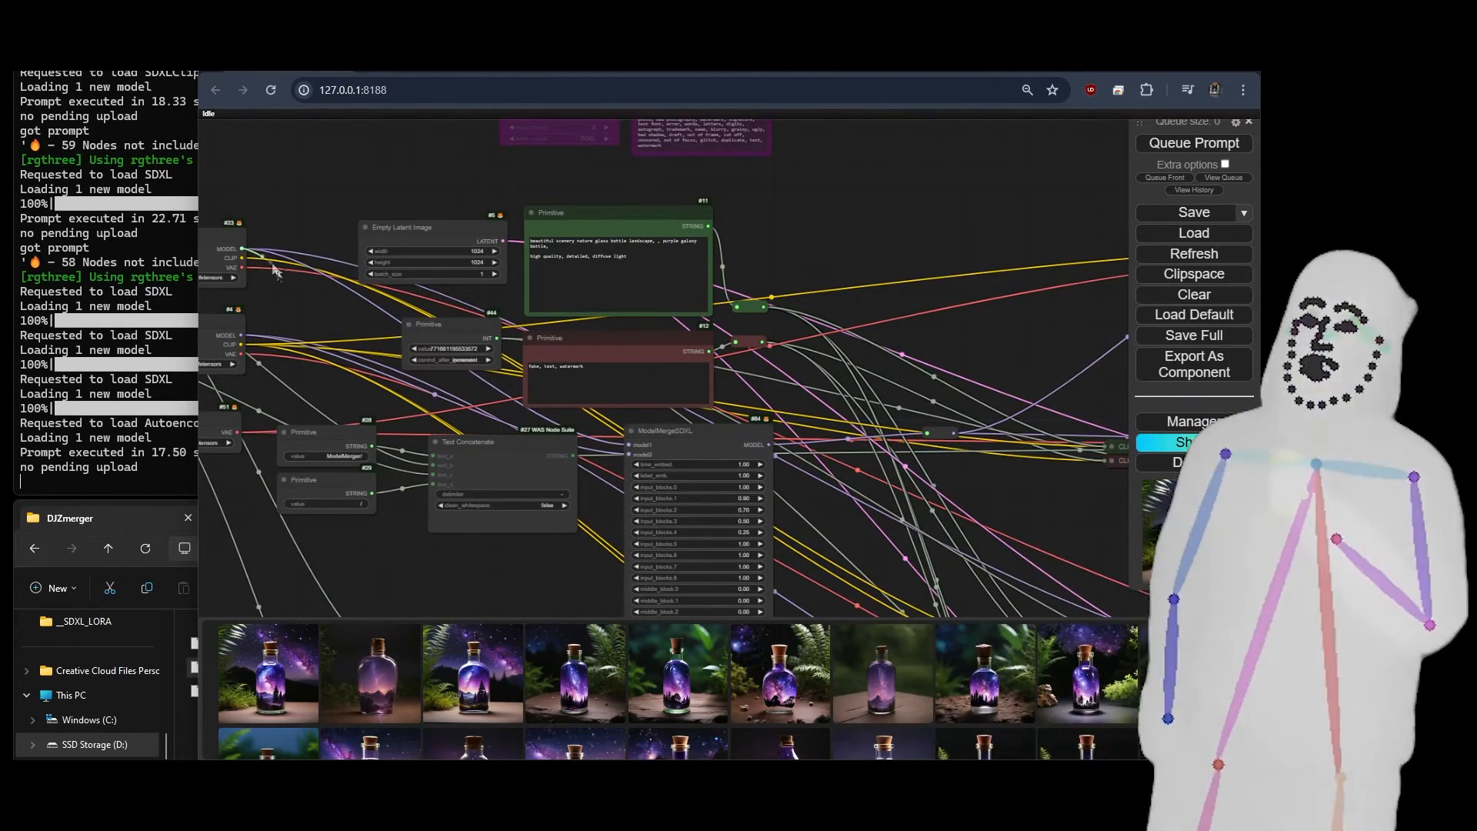
left_click_drag(243, 248, 628, 455)
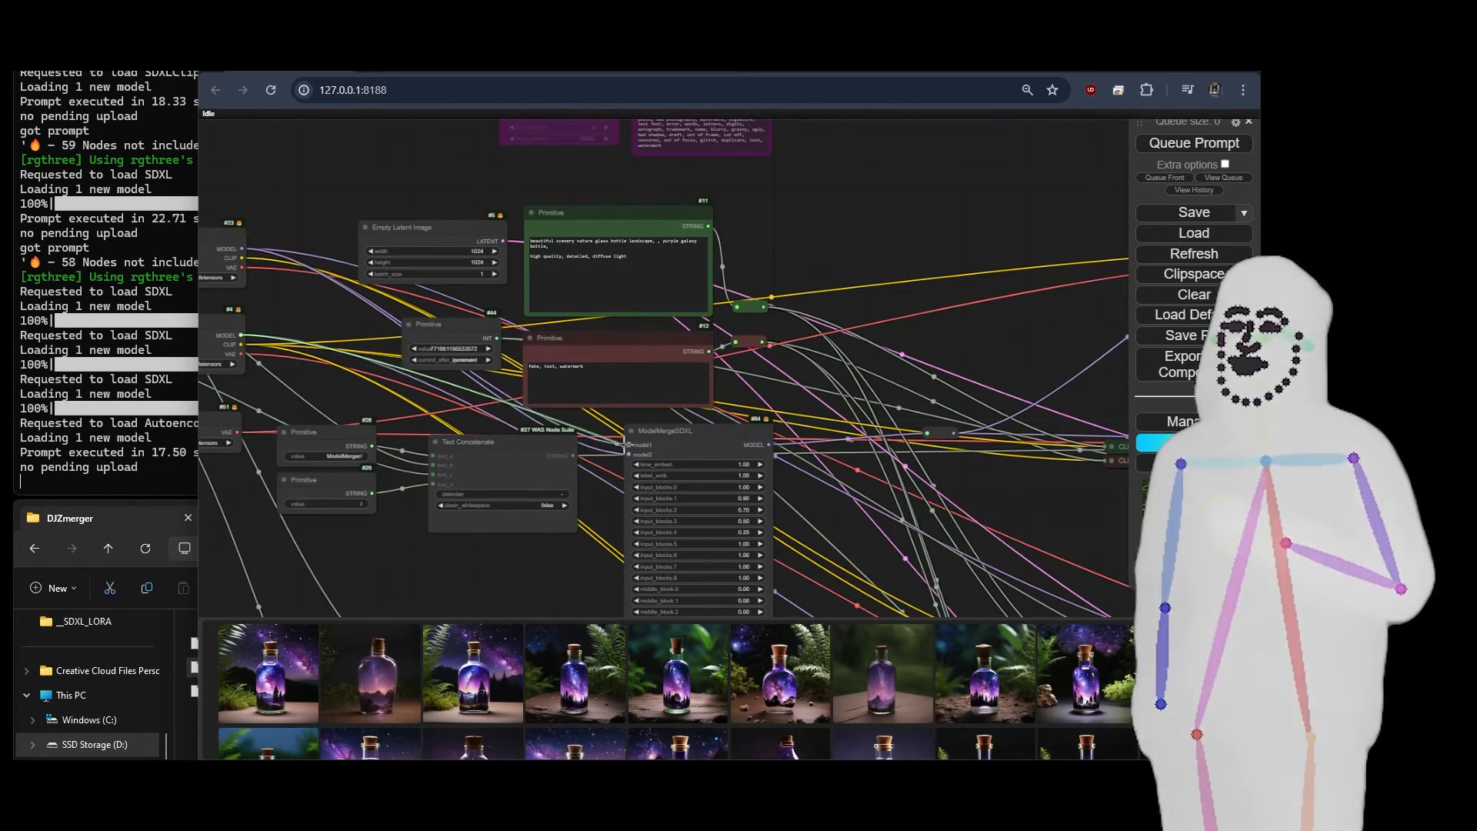
left_click(1167, 140)
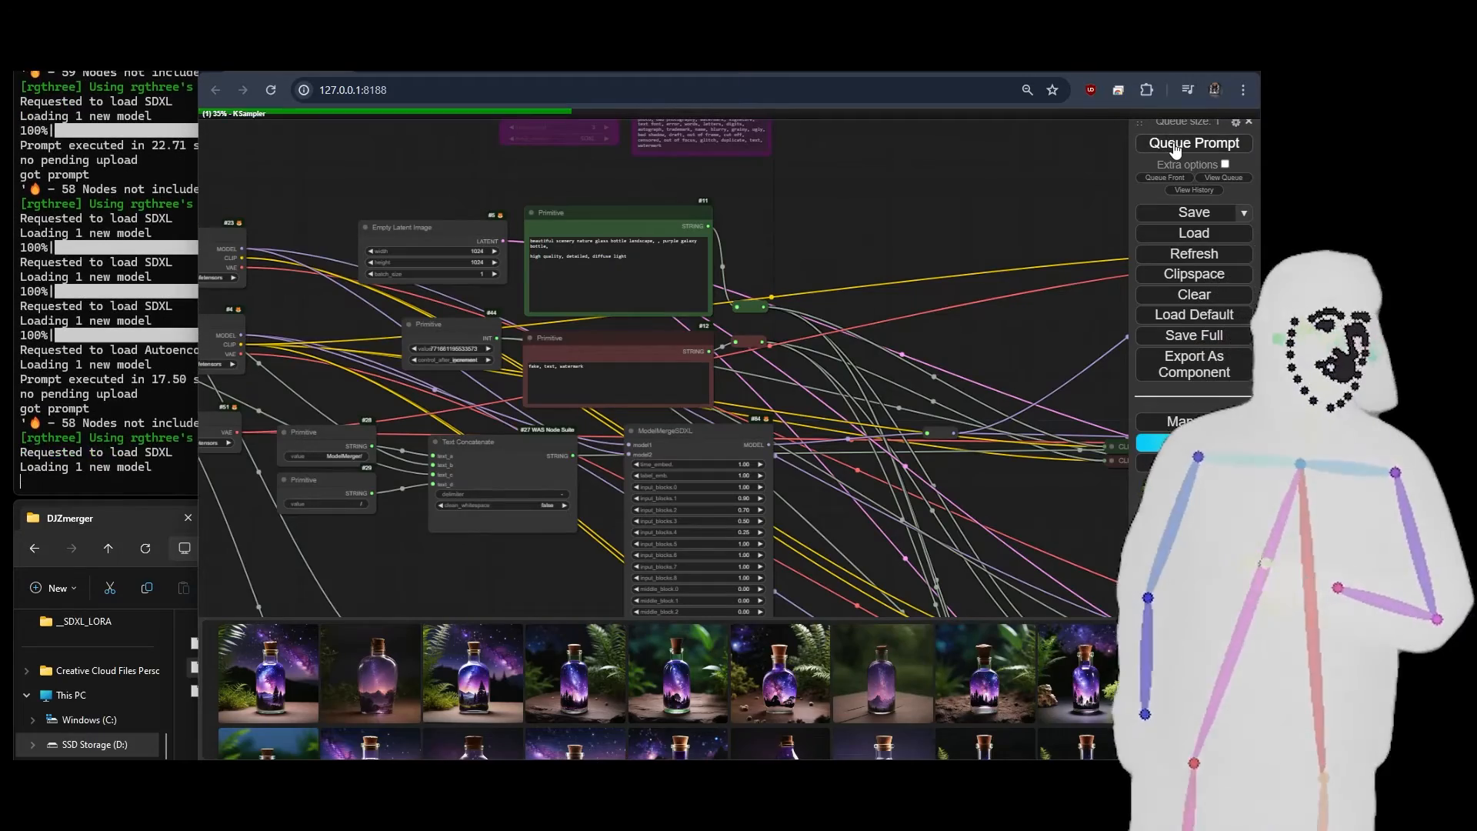
Compare the two source-model images and the swapped merge image full size from the image feed, and close the viewer
left_click_drag(994, 429, 159, 280)
left_click_drag(905, 520, 914, 354)
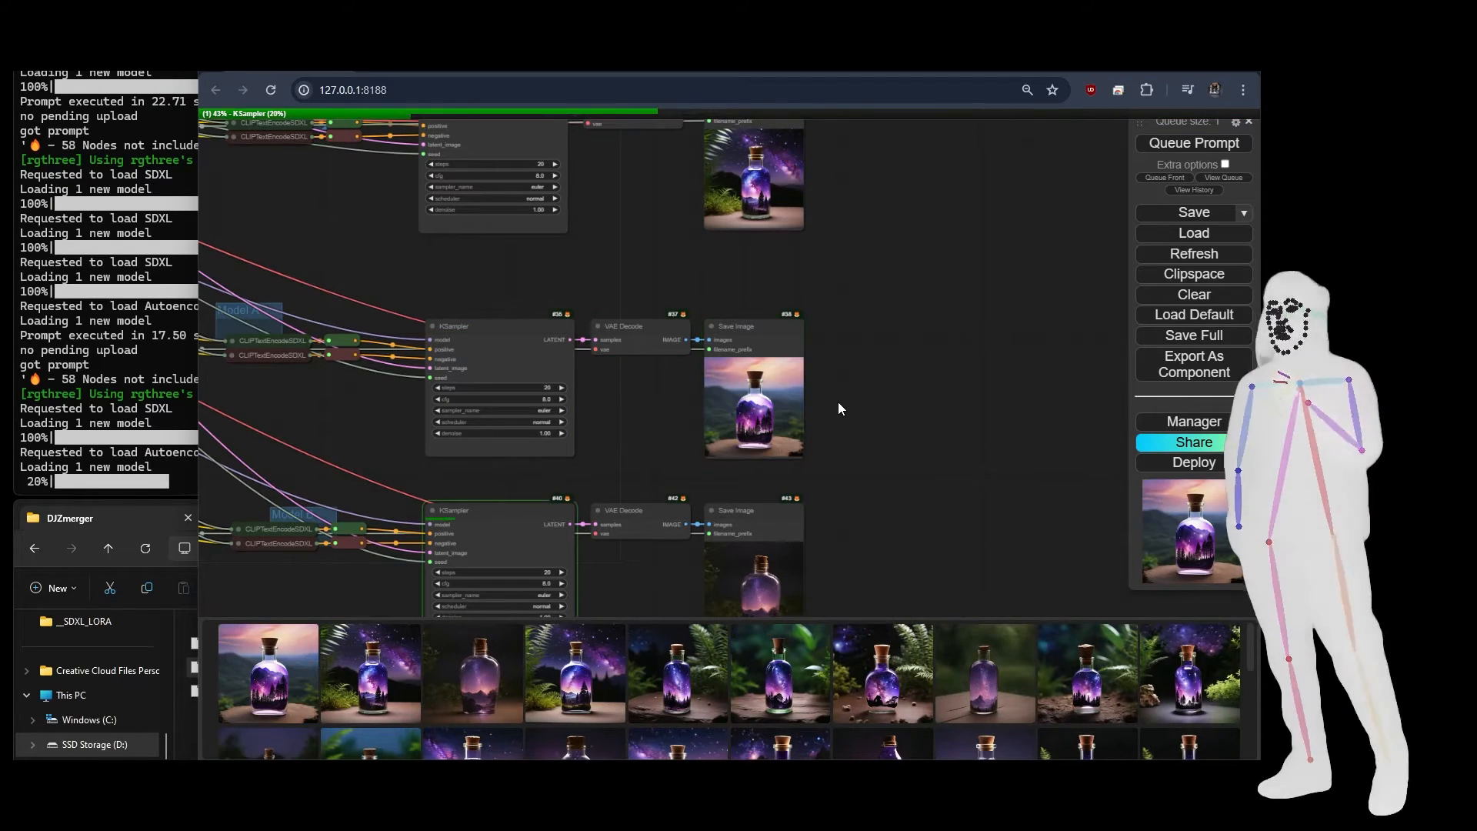
scroll(863, 504, "down", 3)
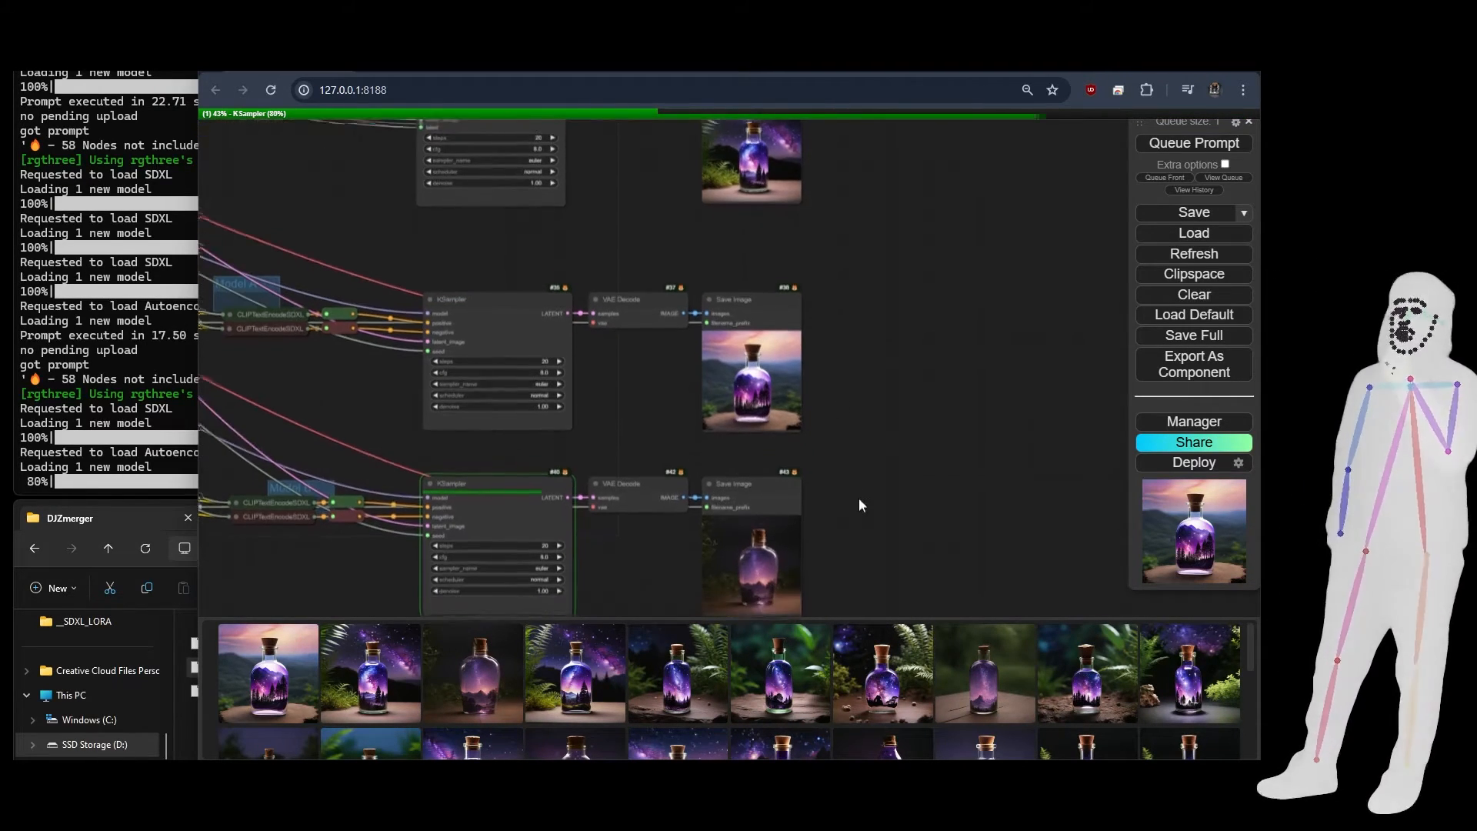
left_click(301, 699)
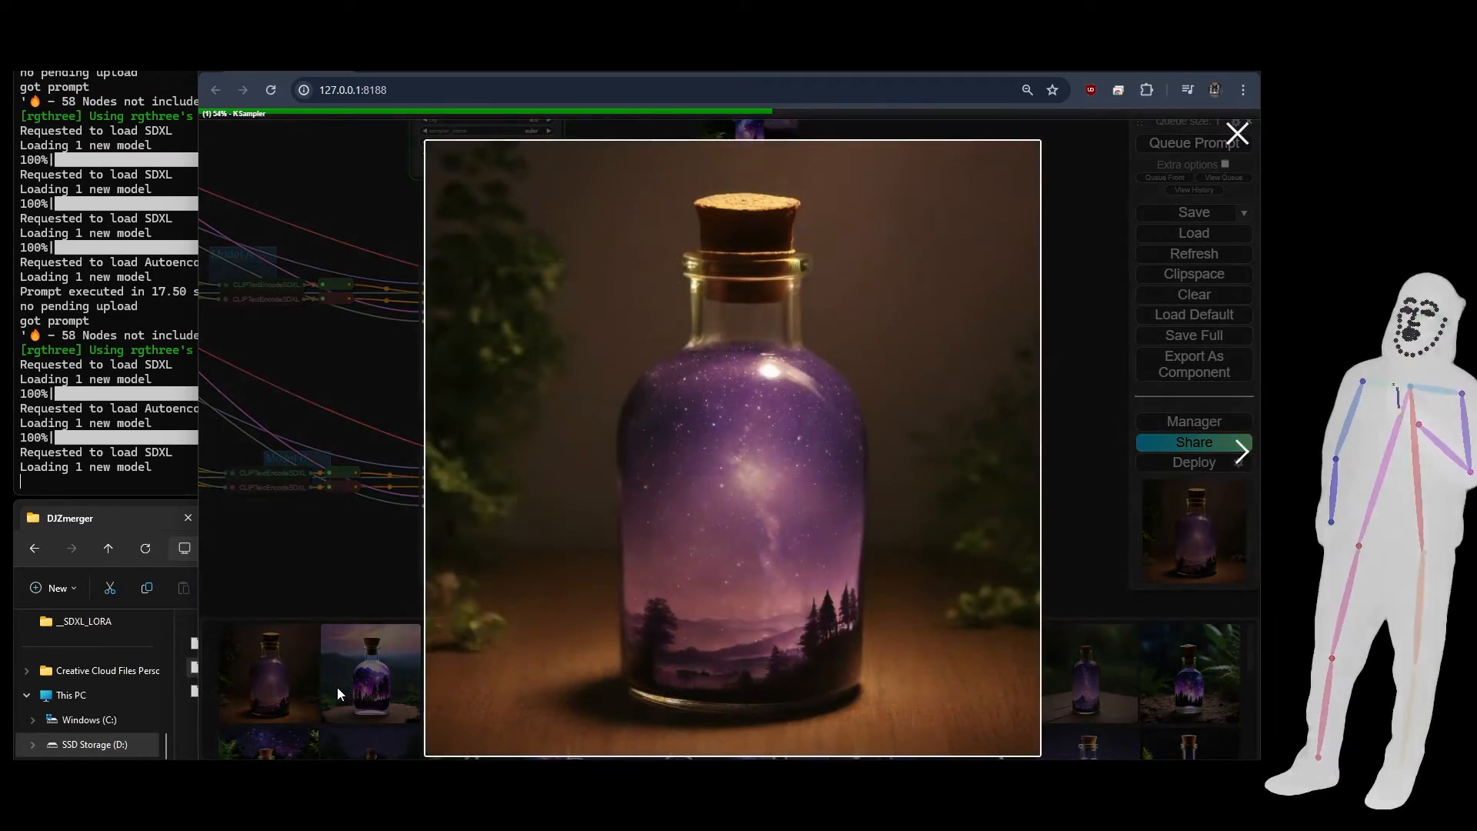
left_click(338, 687)
left_click(348, 696)
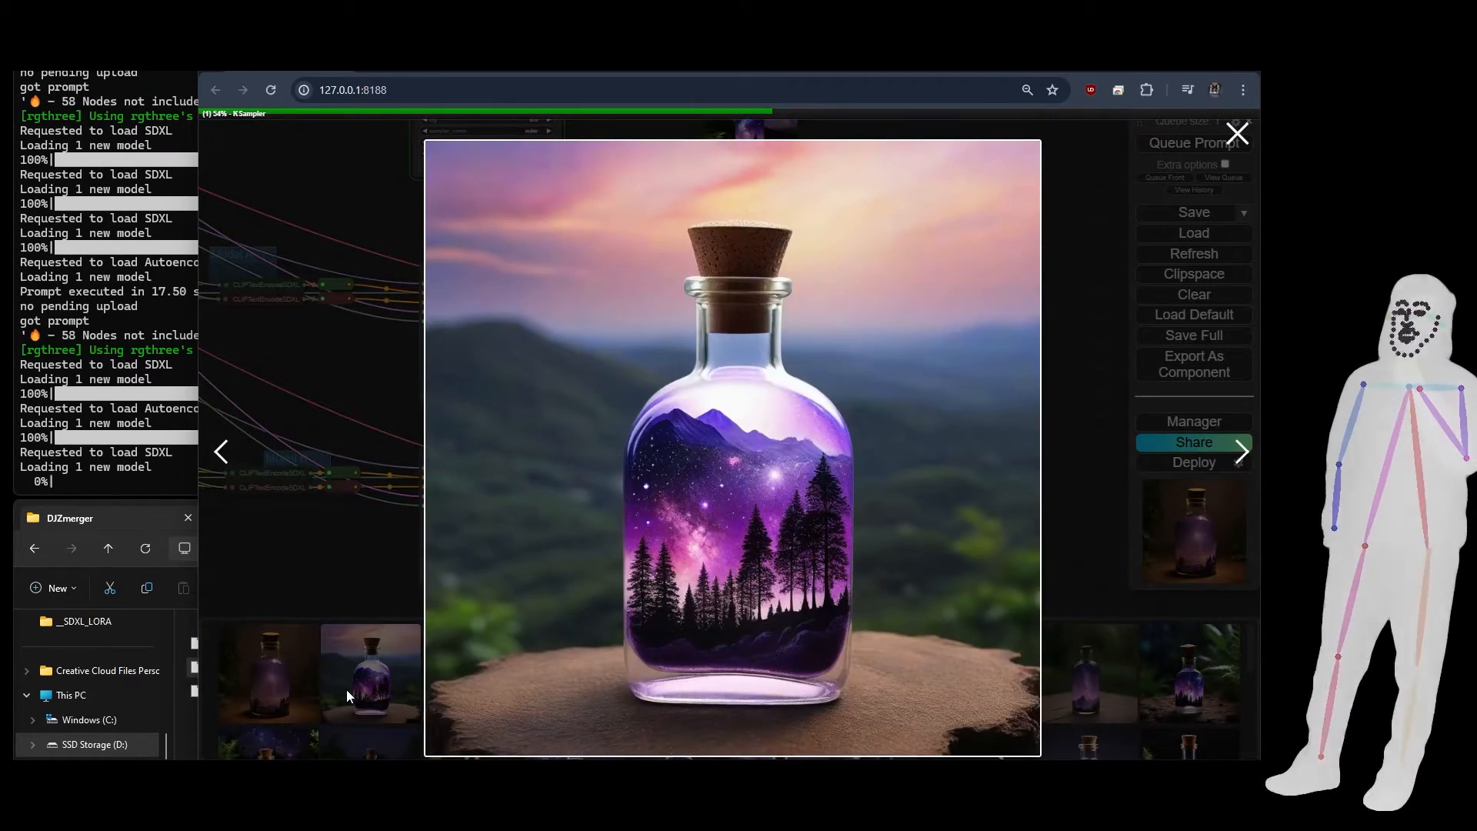
left_click(222, 453)
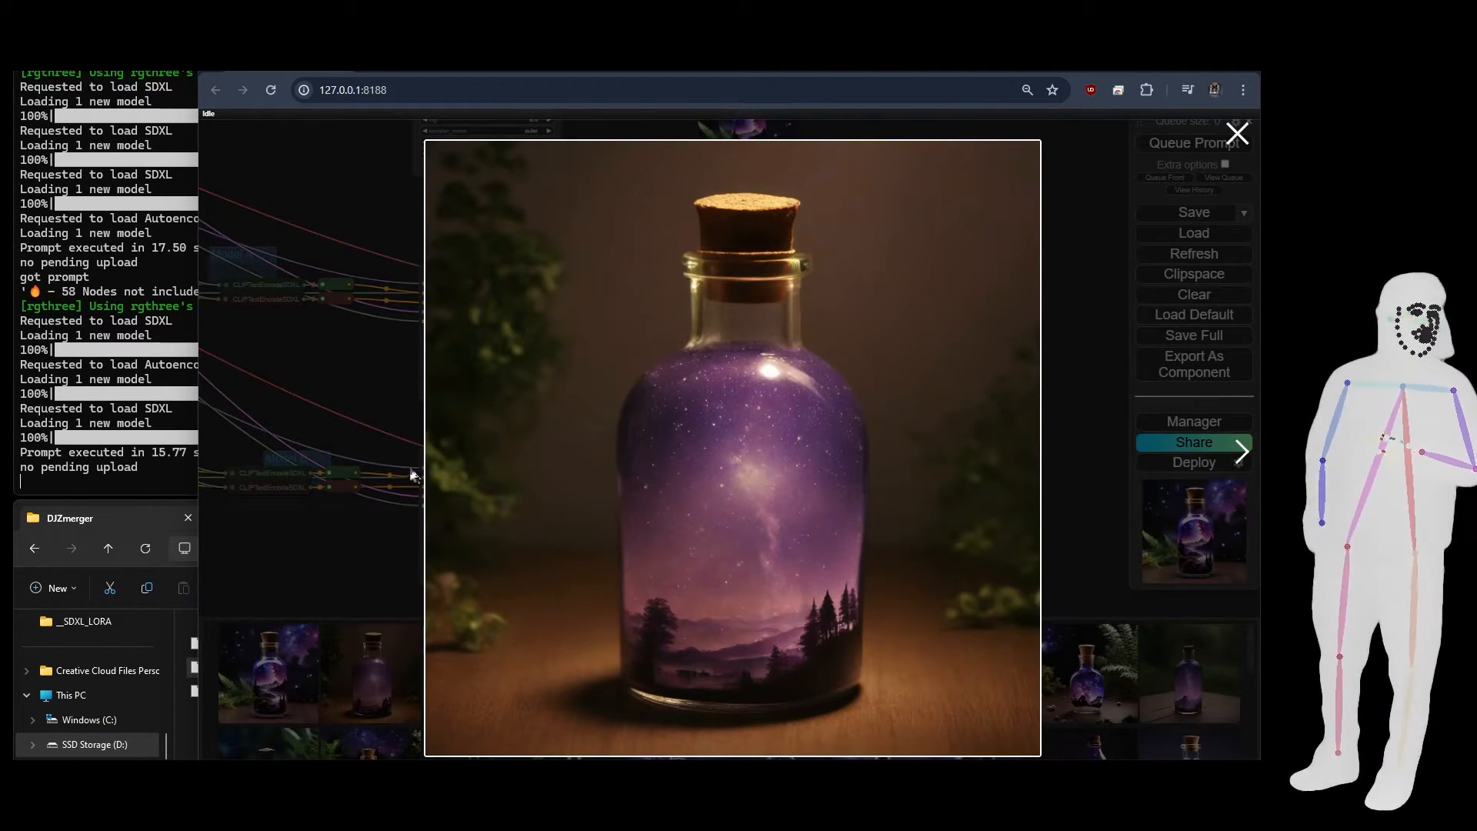
left_click(1241, 453)
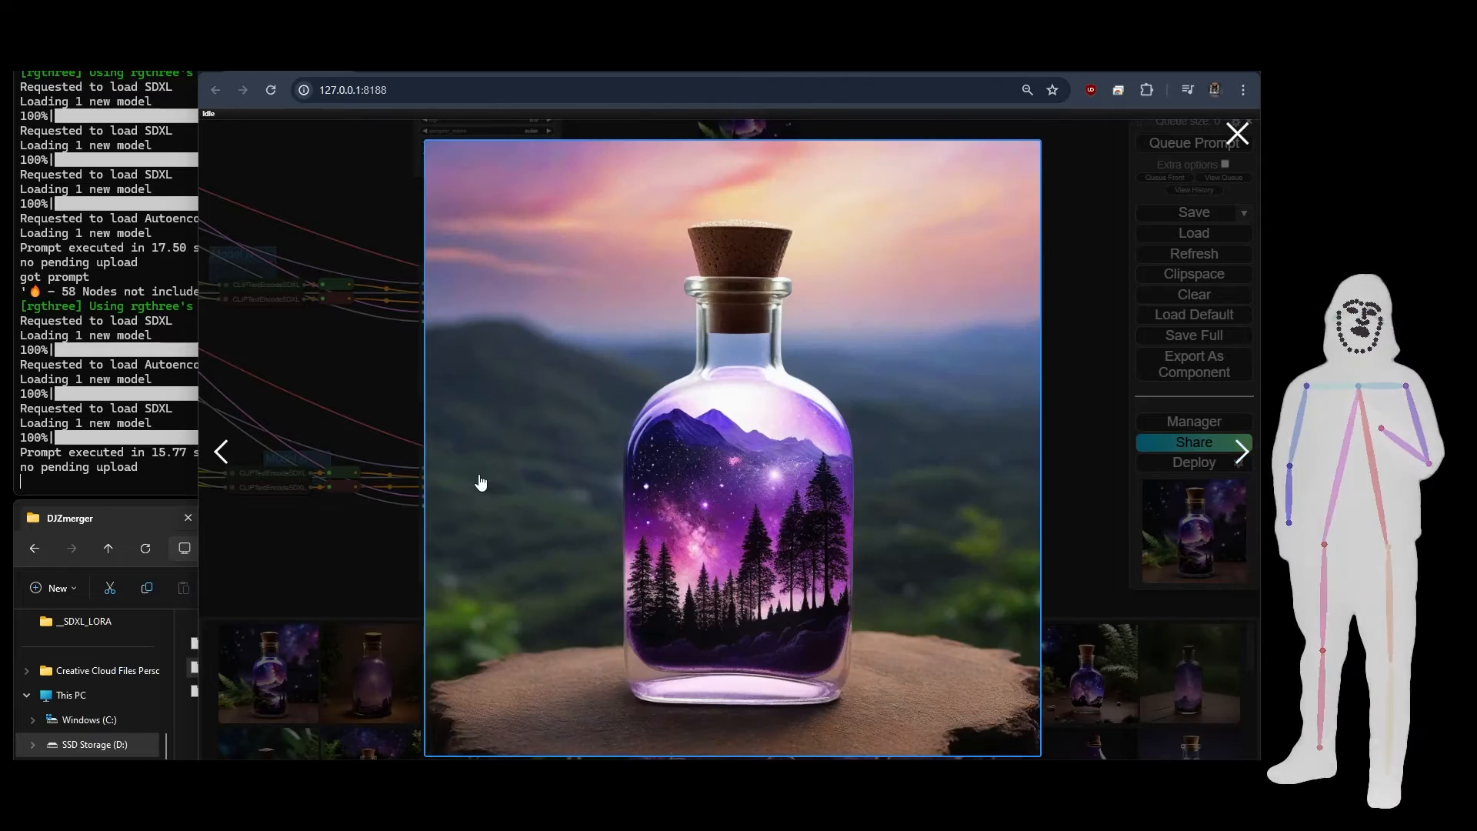
left_click(218, 454)
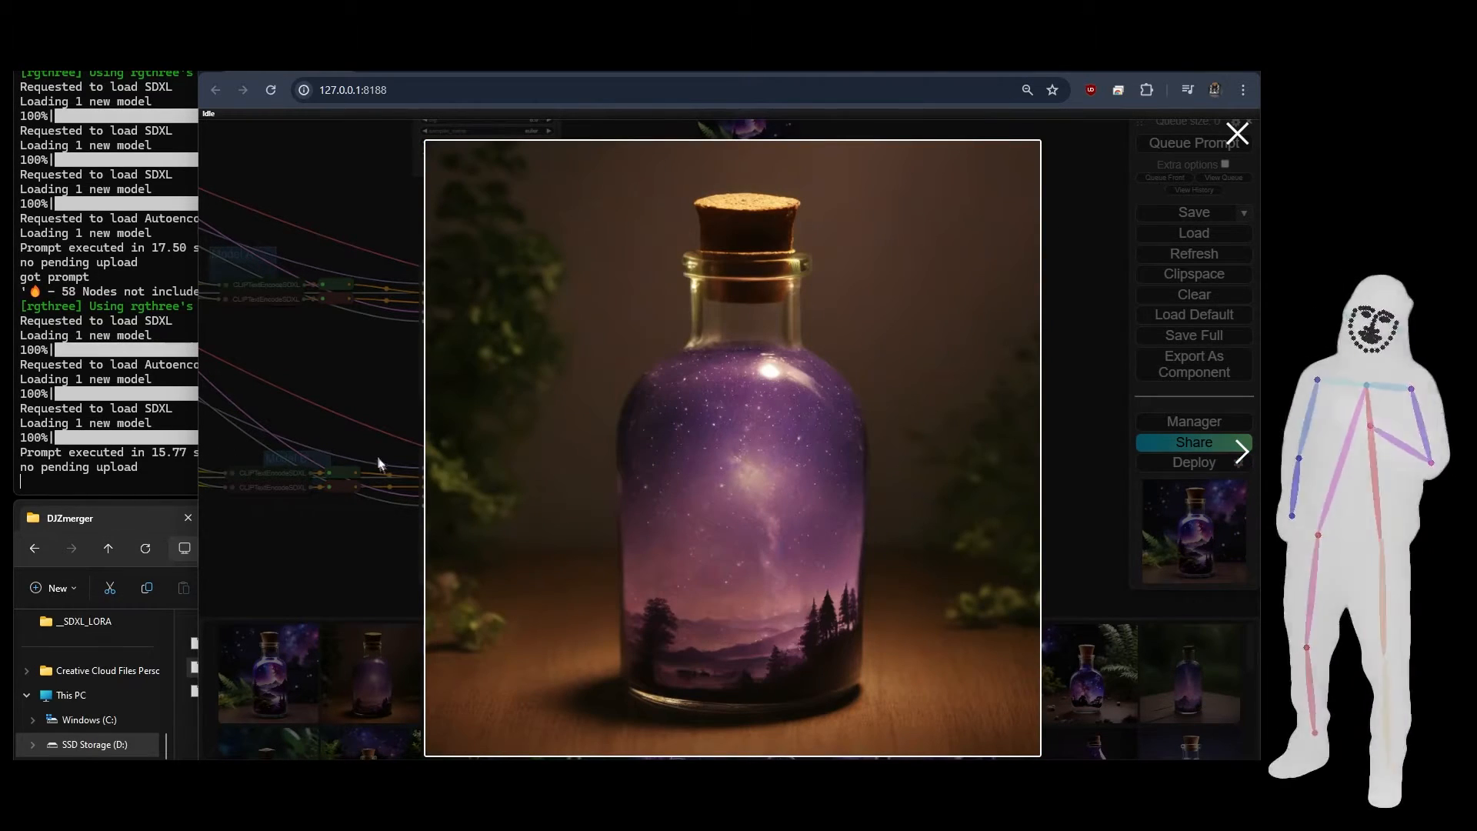
left_click(276, 460)
left_click(269, 678)
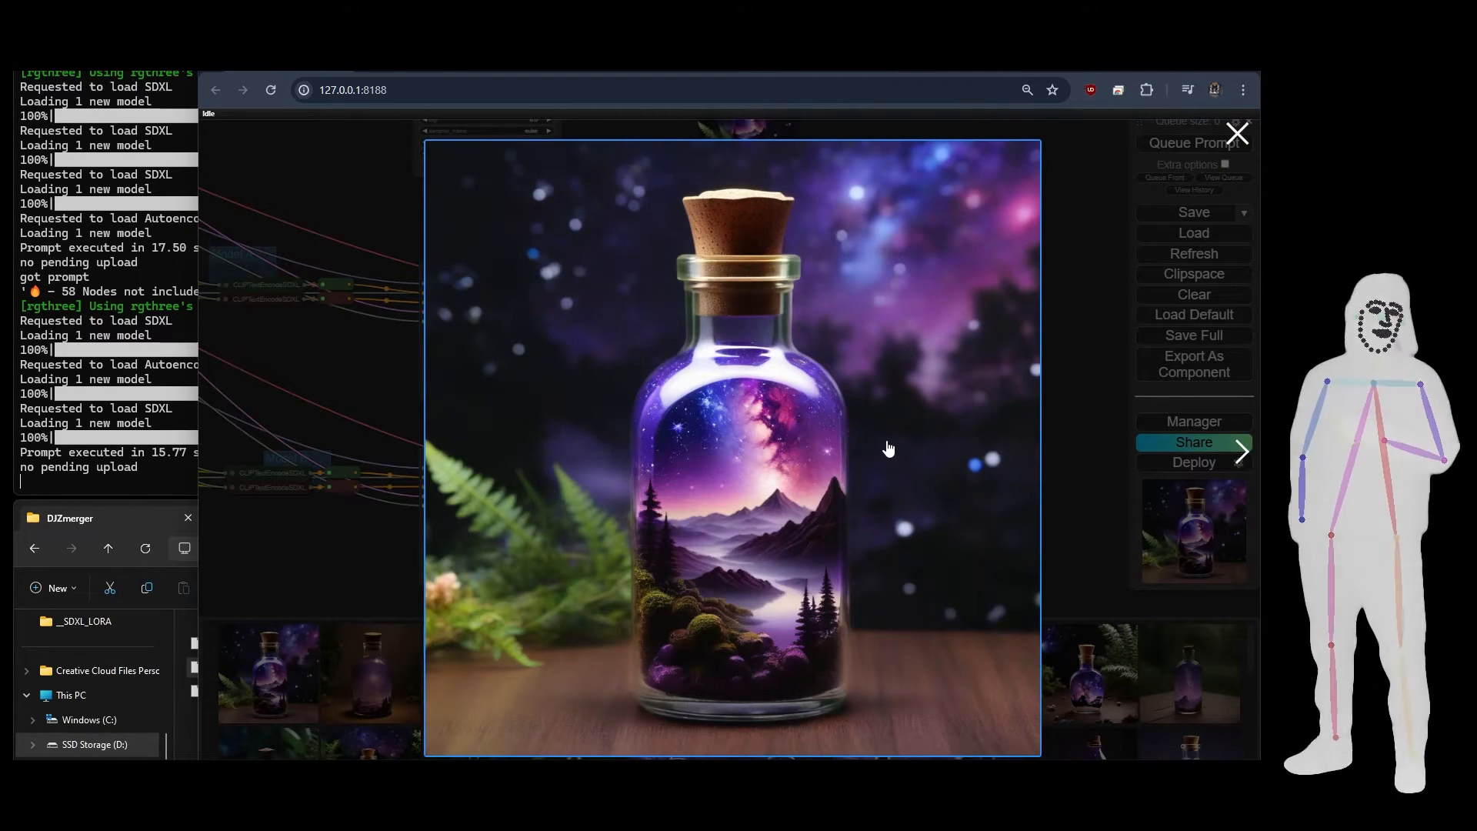
left_click(1065, 441)
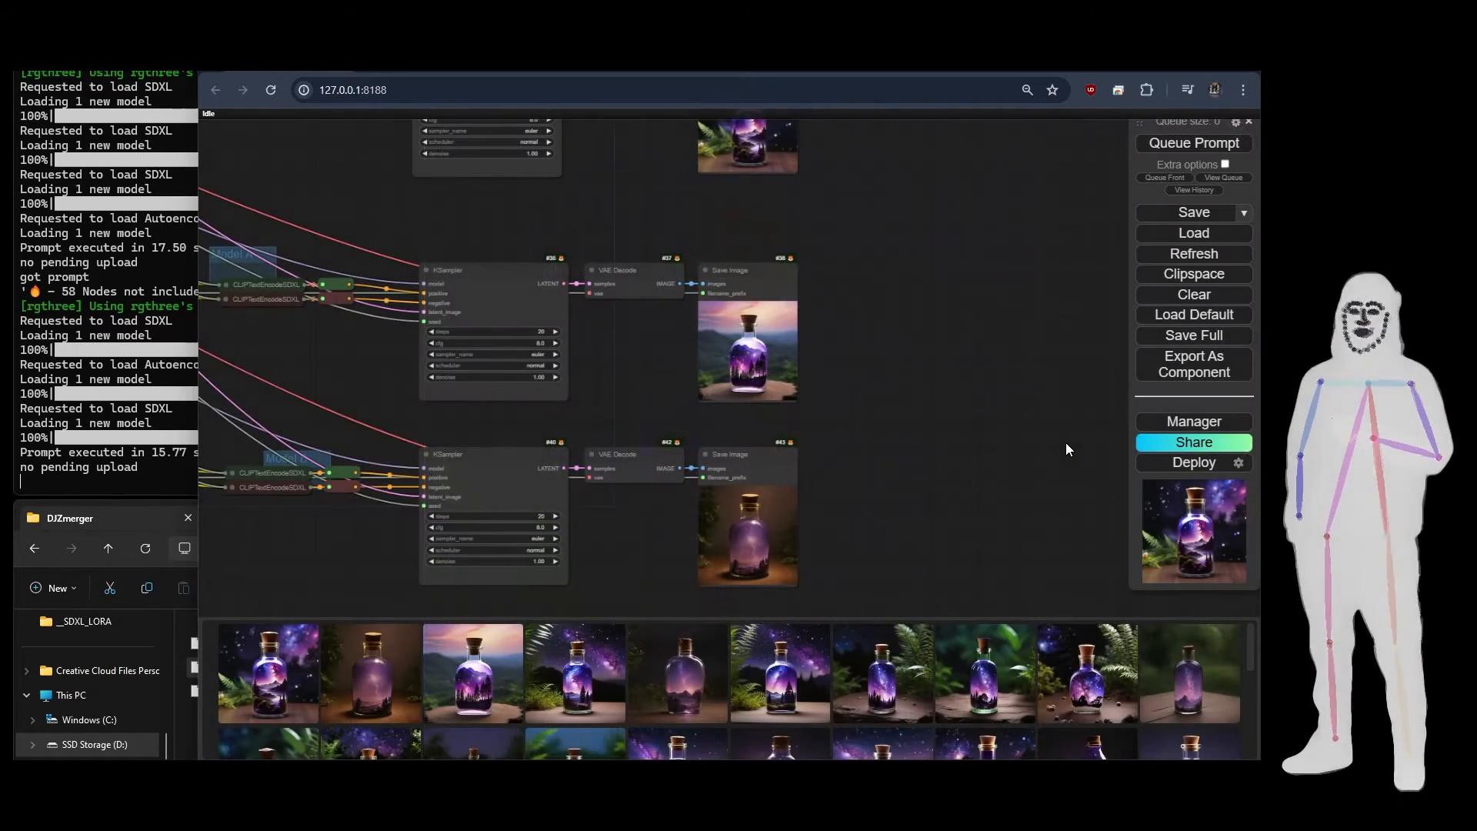
Compare the swapped merge image full size with the previous merge image and the sunset source-model image, and close the viewer
left_click(564, 687)
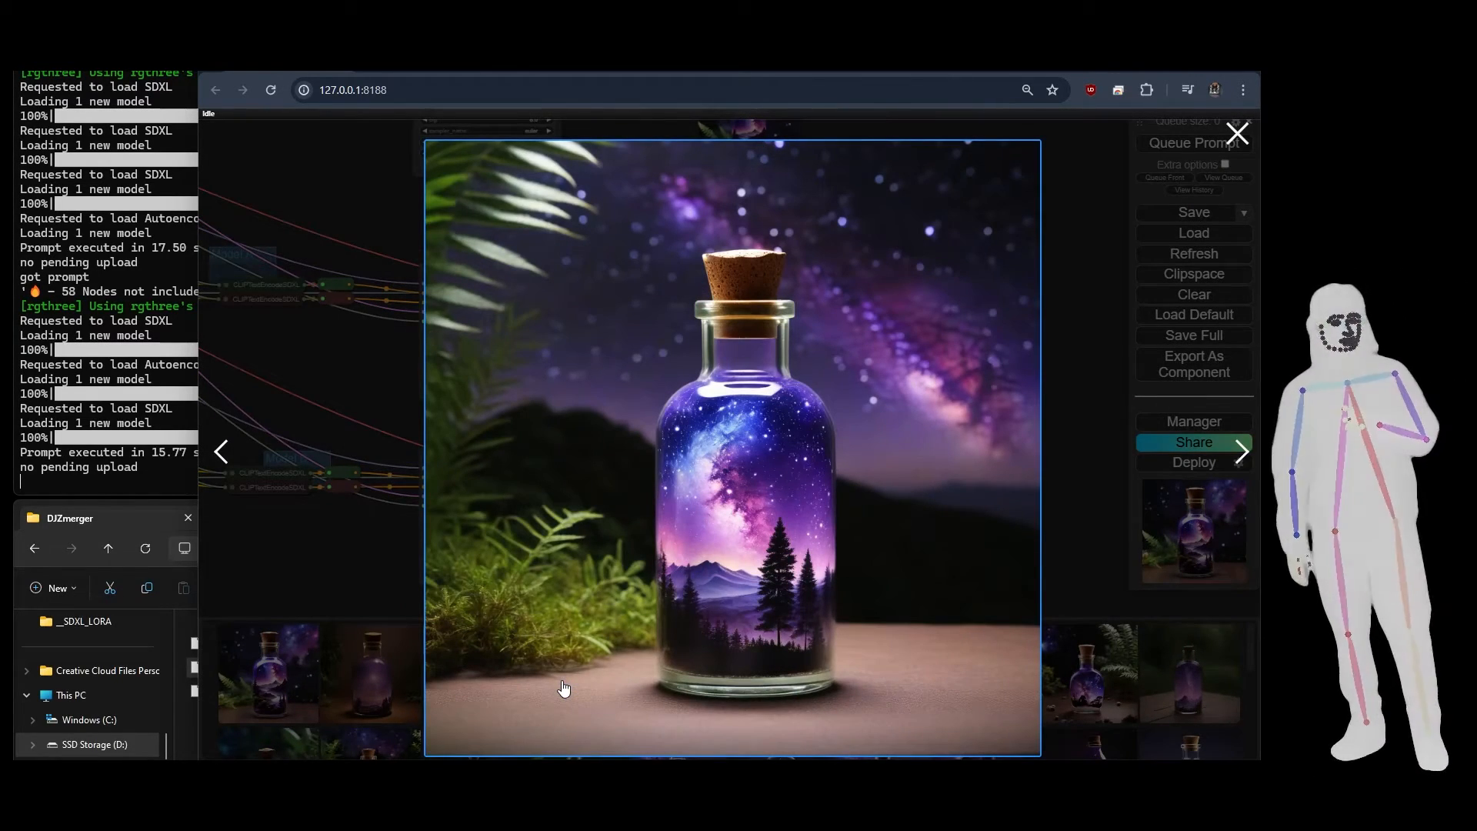
left_click(260, 682)
left_click(260, 682)
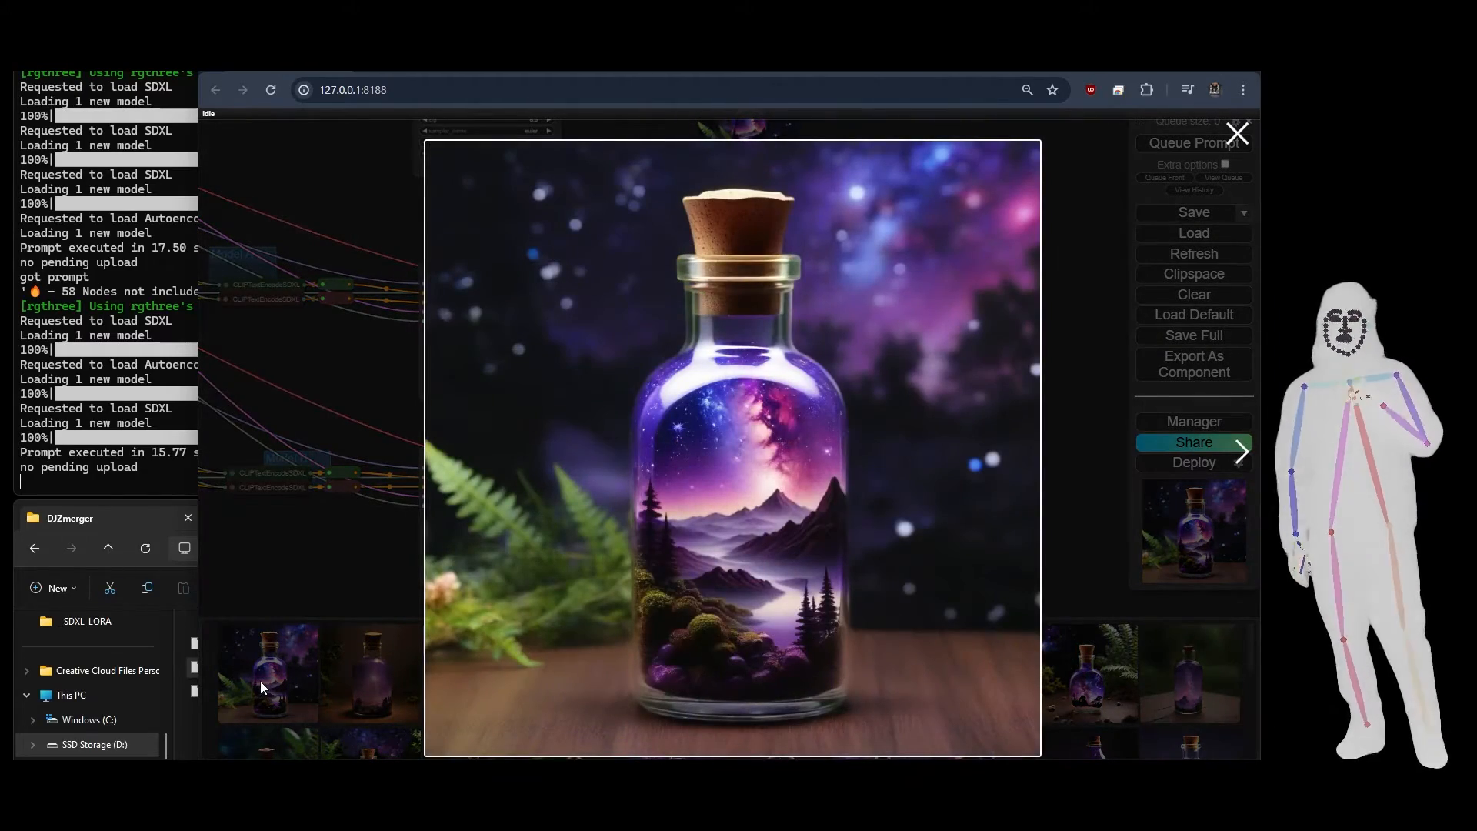
left_click(320, 560)
left_click(488, 701)
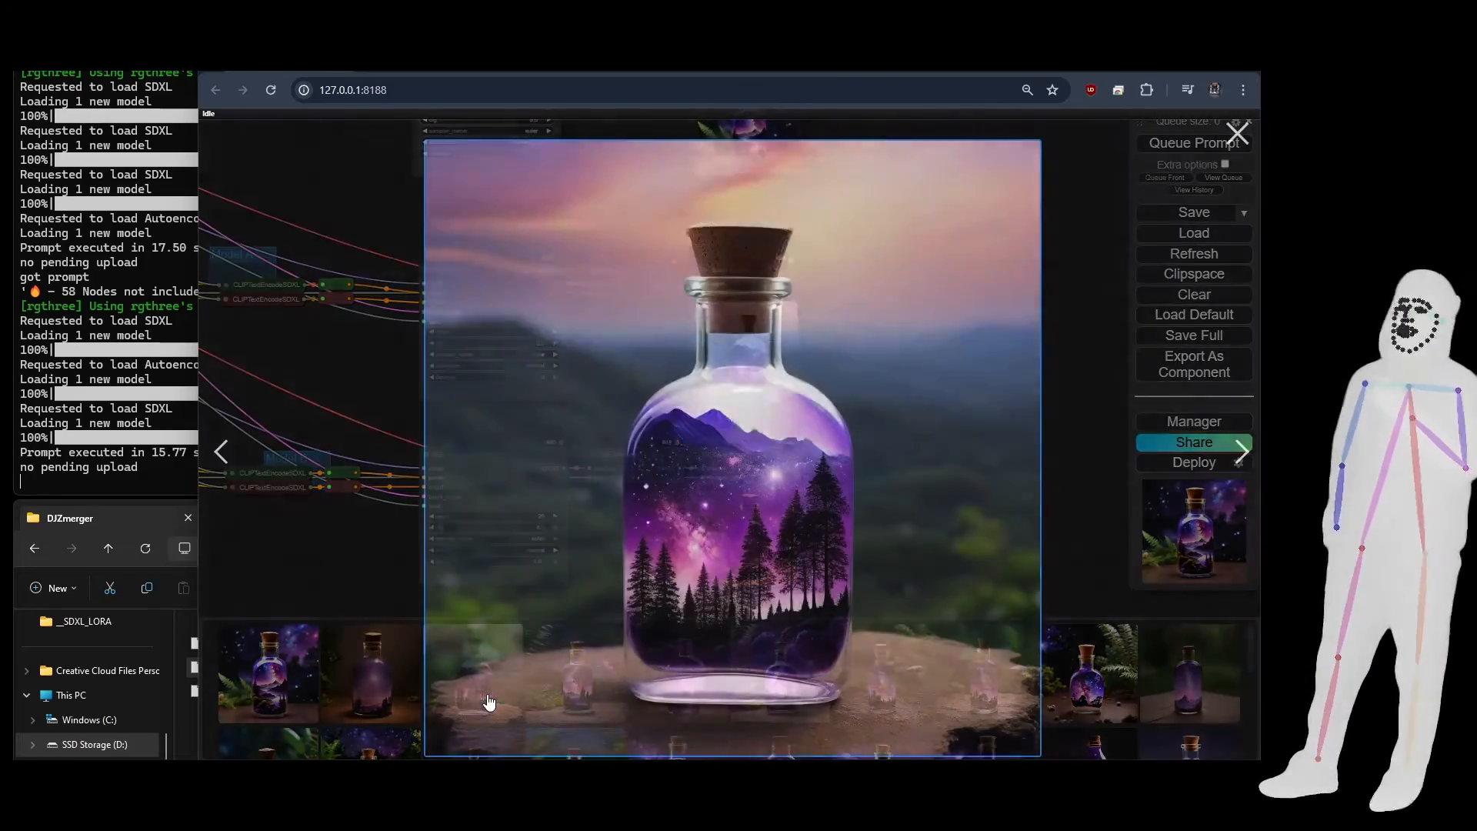
left_click(322, 546)
left_click(561, 687)
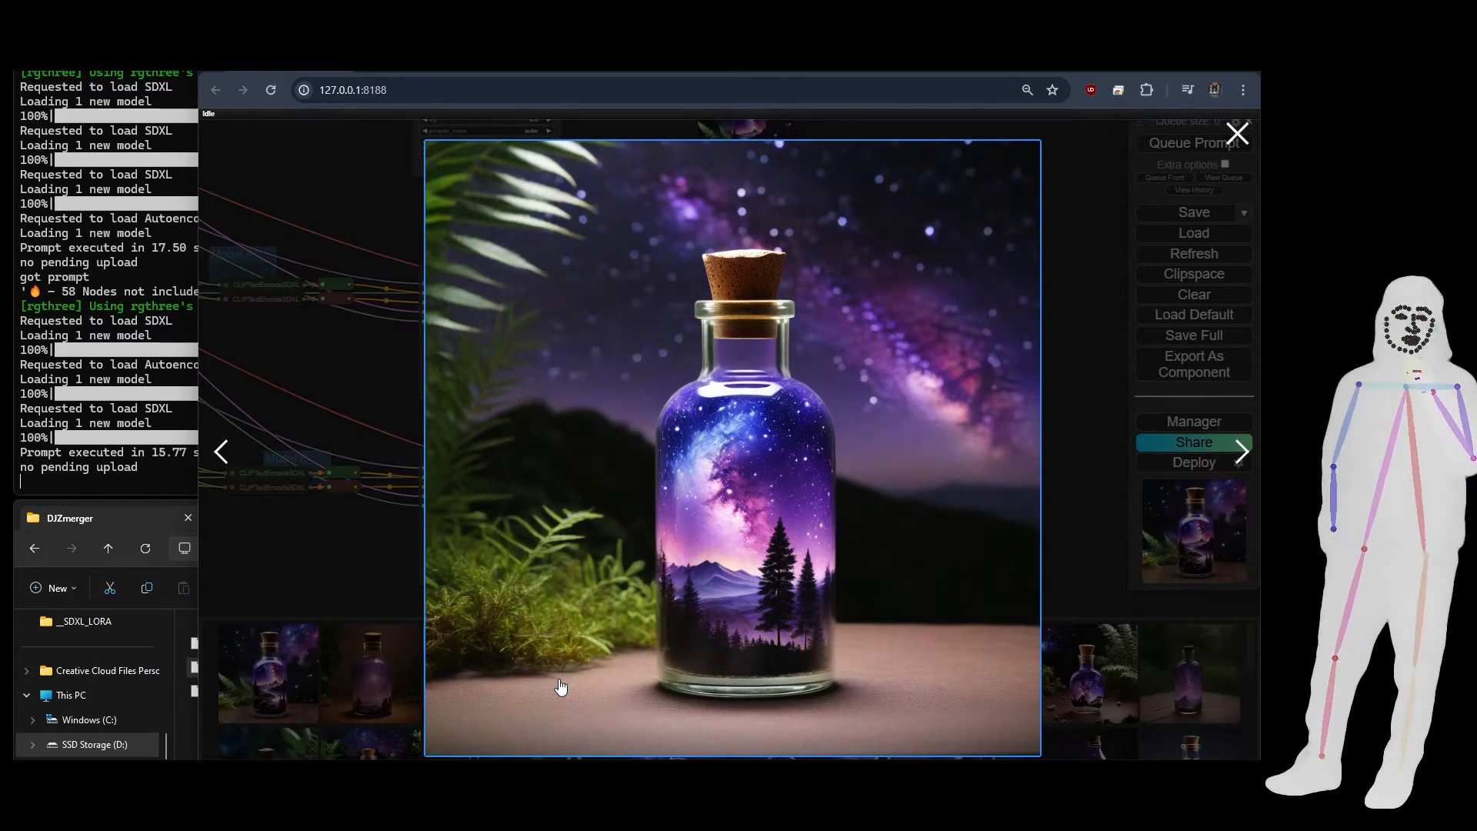
left_click(399, 662)
left_click(266, 692)
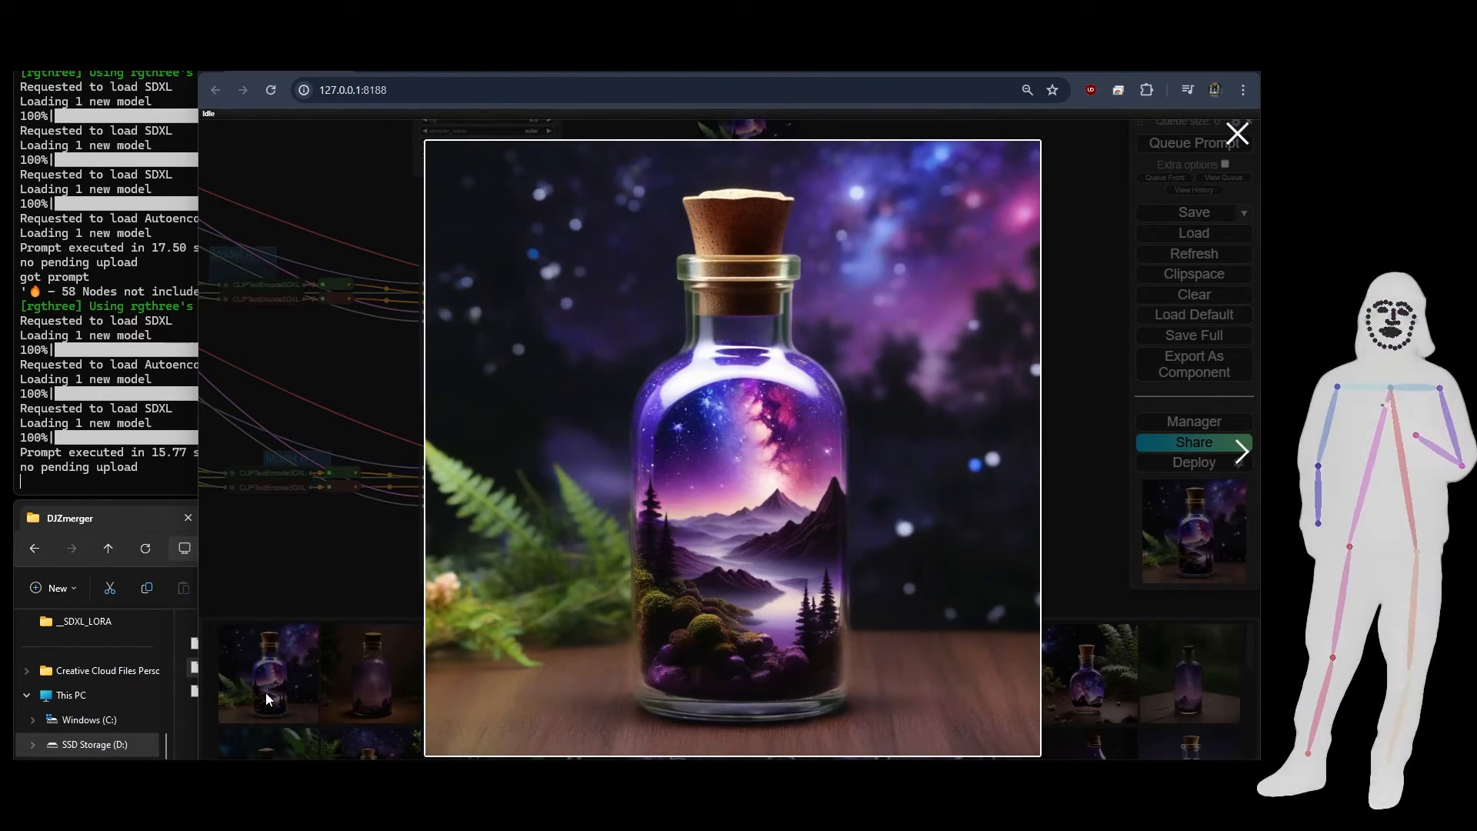
left_click(291, 700)
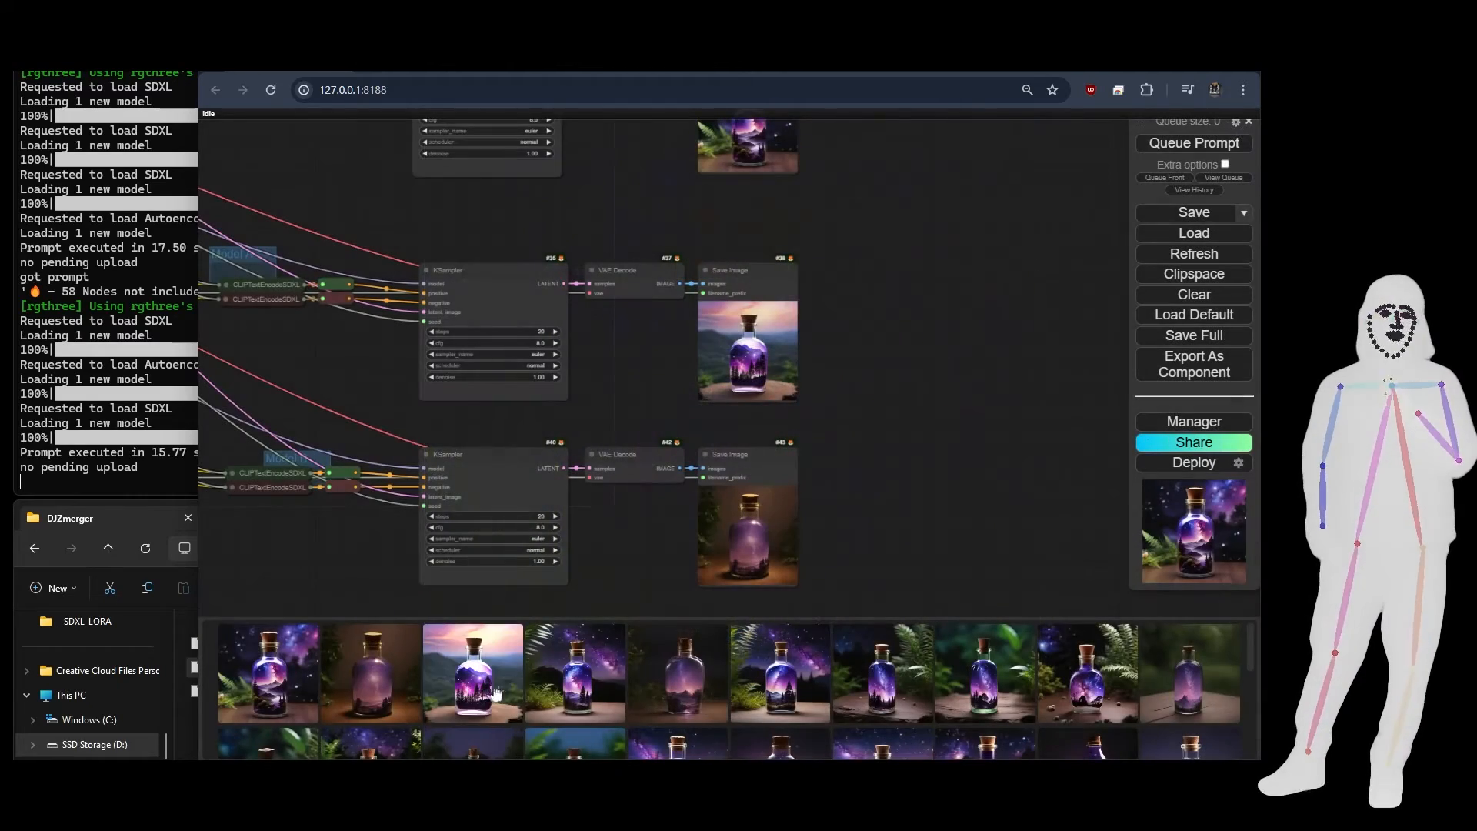
left_click(566, 690)
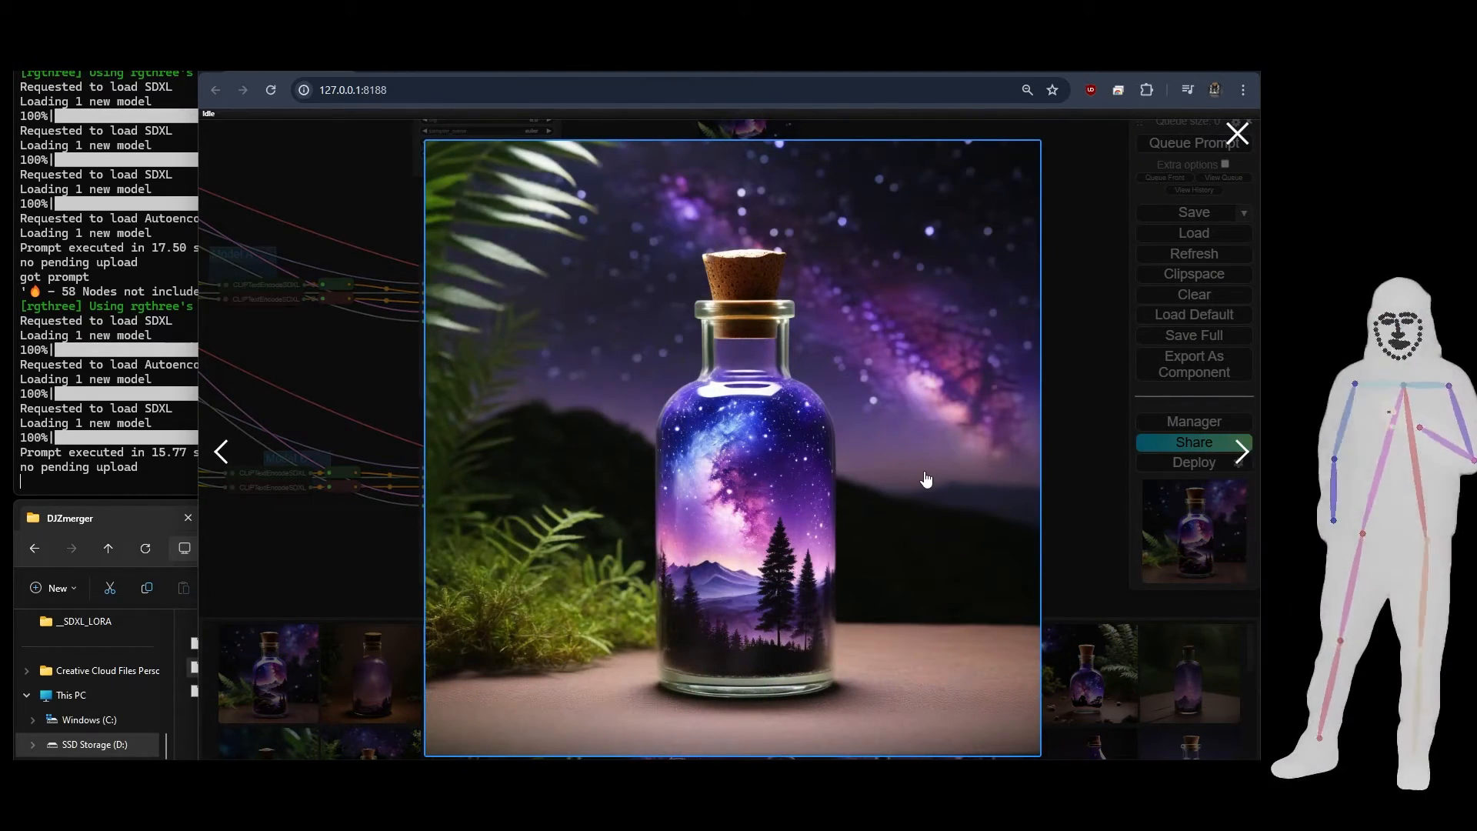
left_click(318, 534)
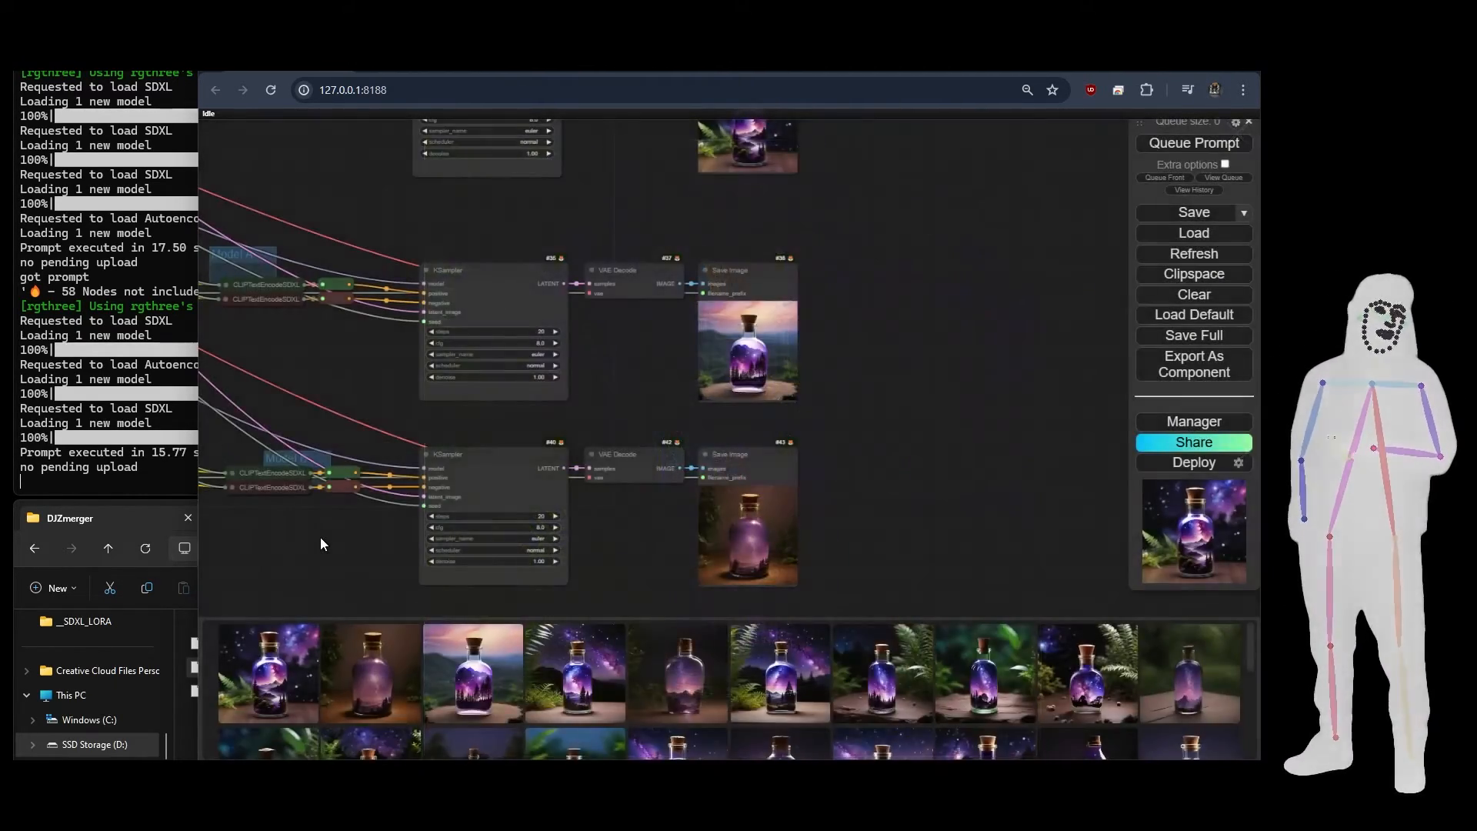
Swap the ModelMergeSDXL inputs back, wiring the upper checkpoint loader to model1 and the lower one to model2
left_click_drag(348, 354, 1125, 602)
left_click_drag(718, 243, 1027, 446)
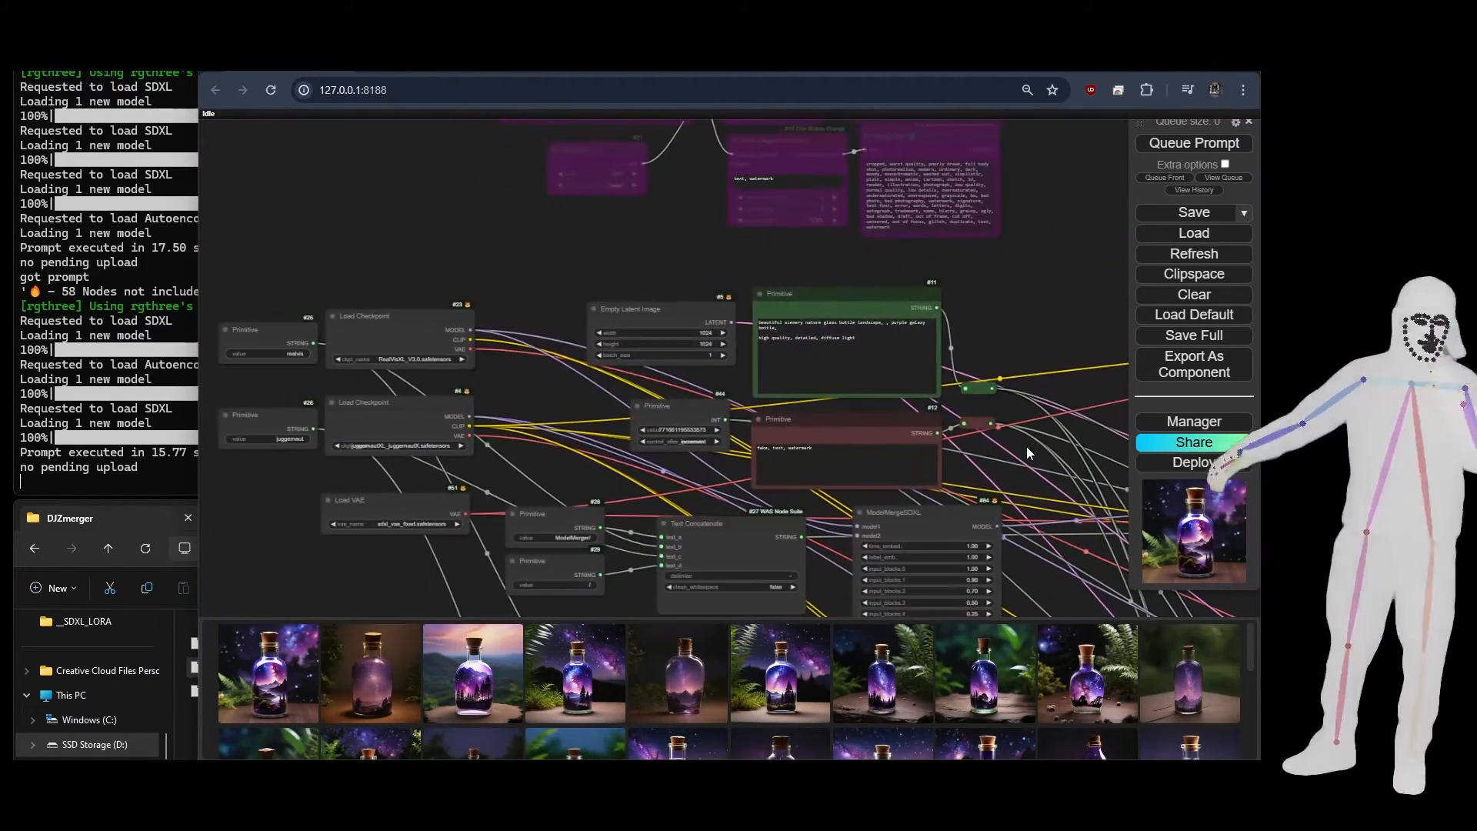
left_click_drag(432, 297, 512, 235)
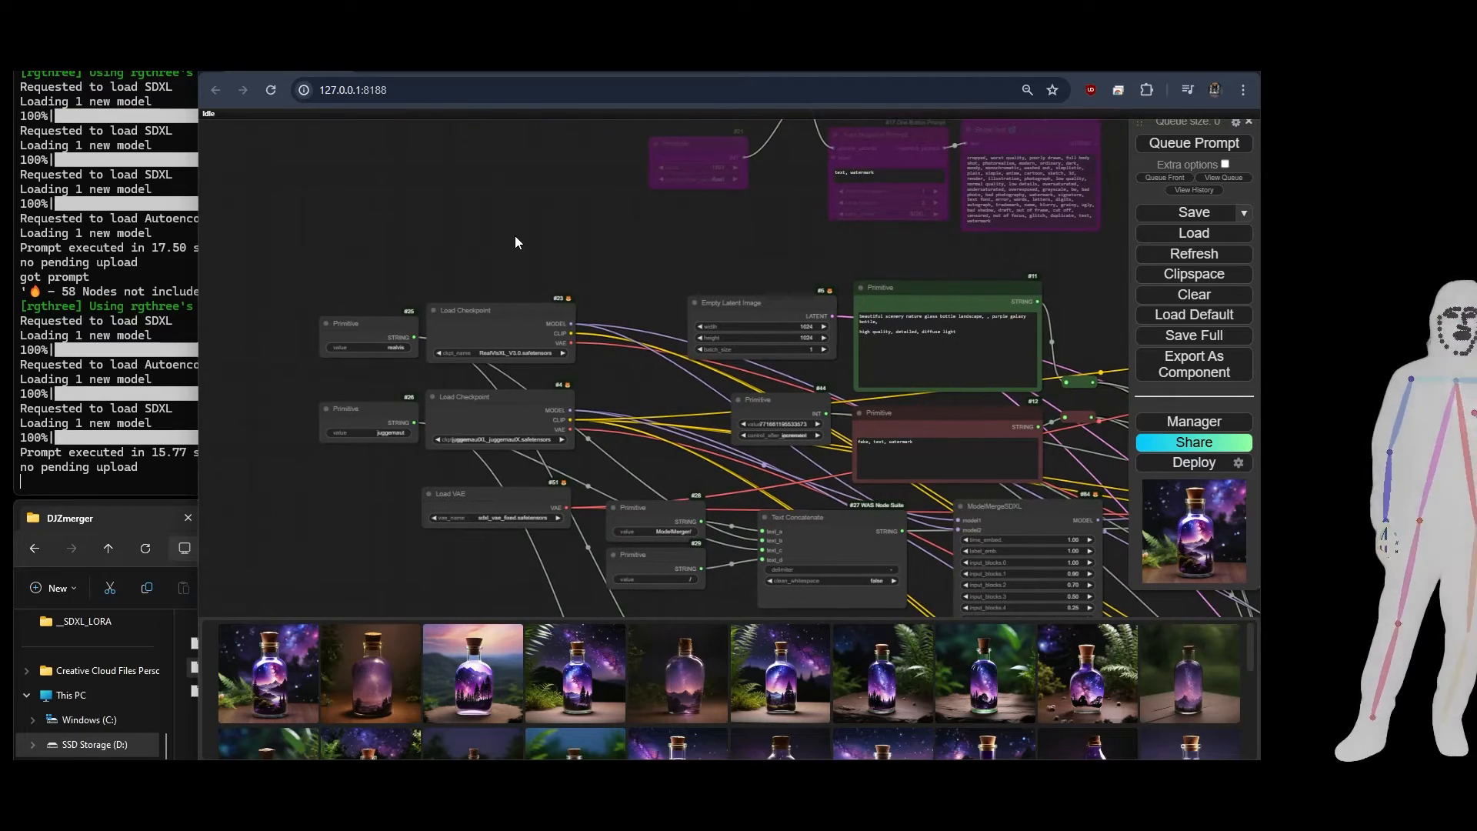
left_click_drag(655, 271, 553, 228)
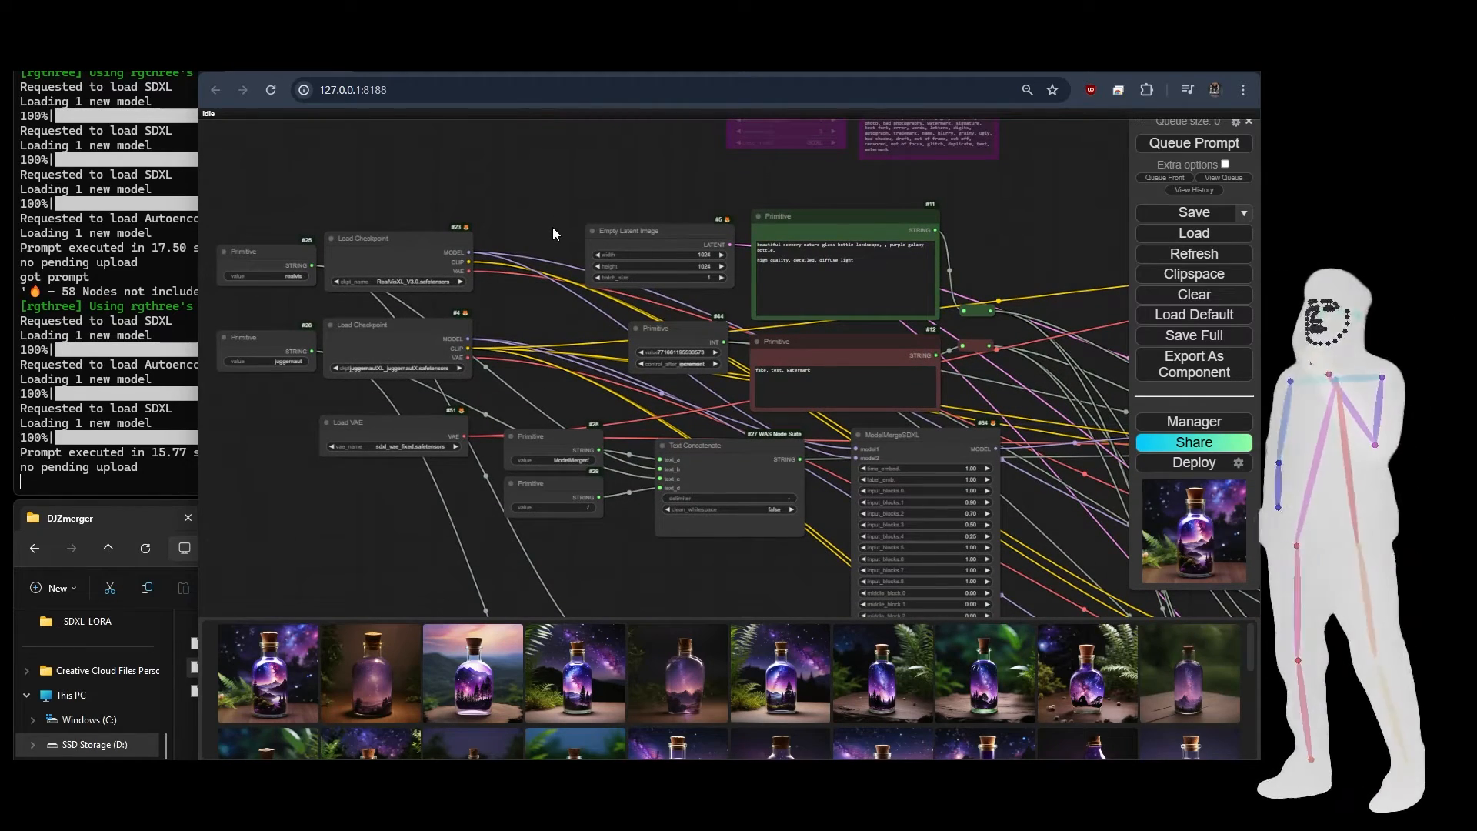
left_click_drag(468, 253, 856, 450)
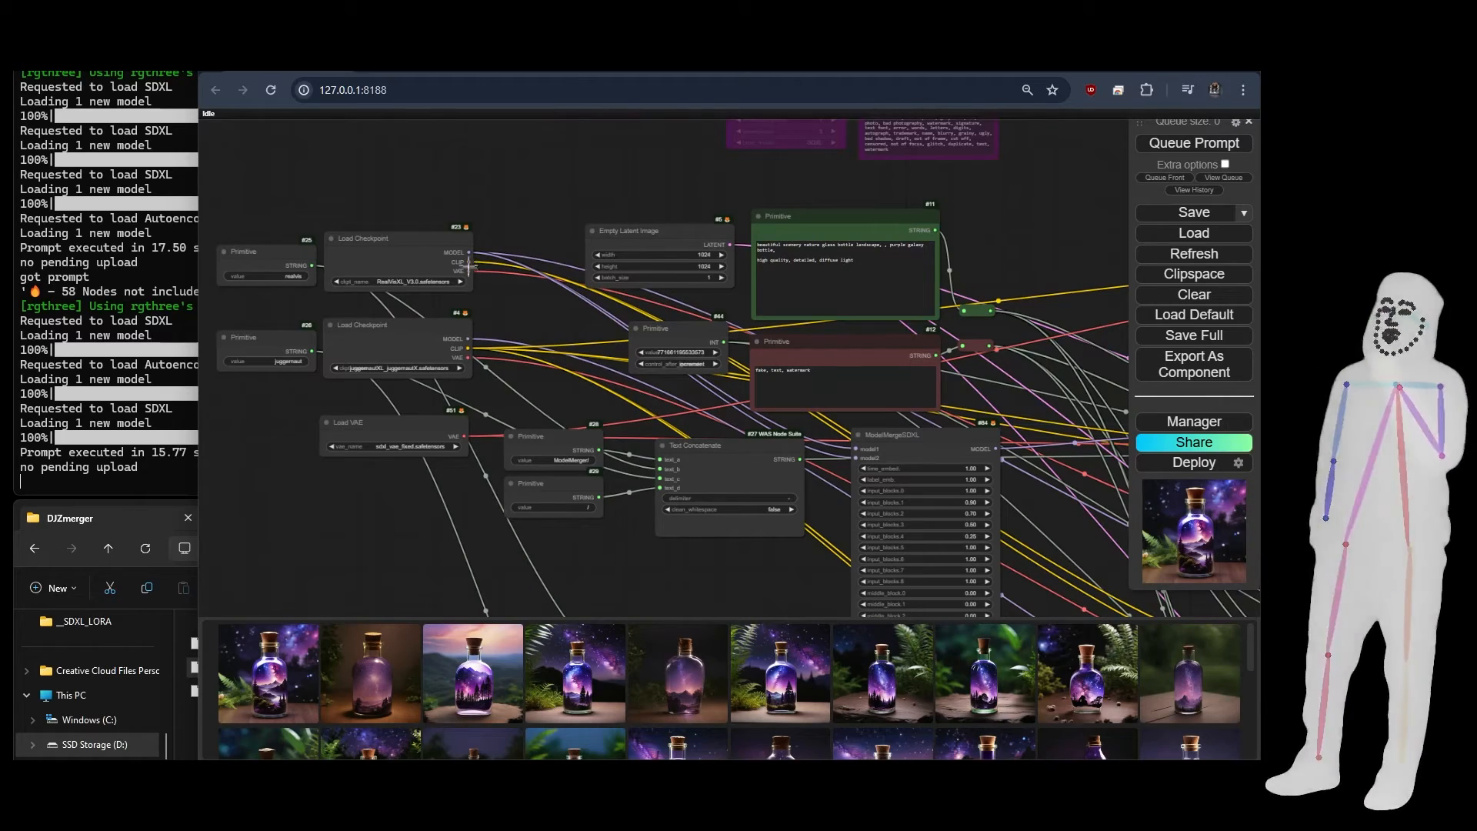
left_click_drag(467, 338, 856, 459)
In ModelMergeSDXL, set input_blocks 1–4 to 0.88, 0.71, 0.49, 0.26 and output_blocks 1–4 to 0.89, 0.71, 0.49, 0.26
left_click_drag(1071, 557, 631, 455)
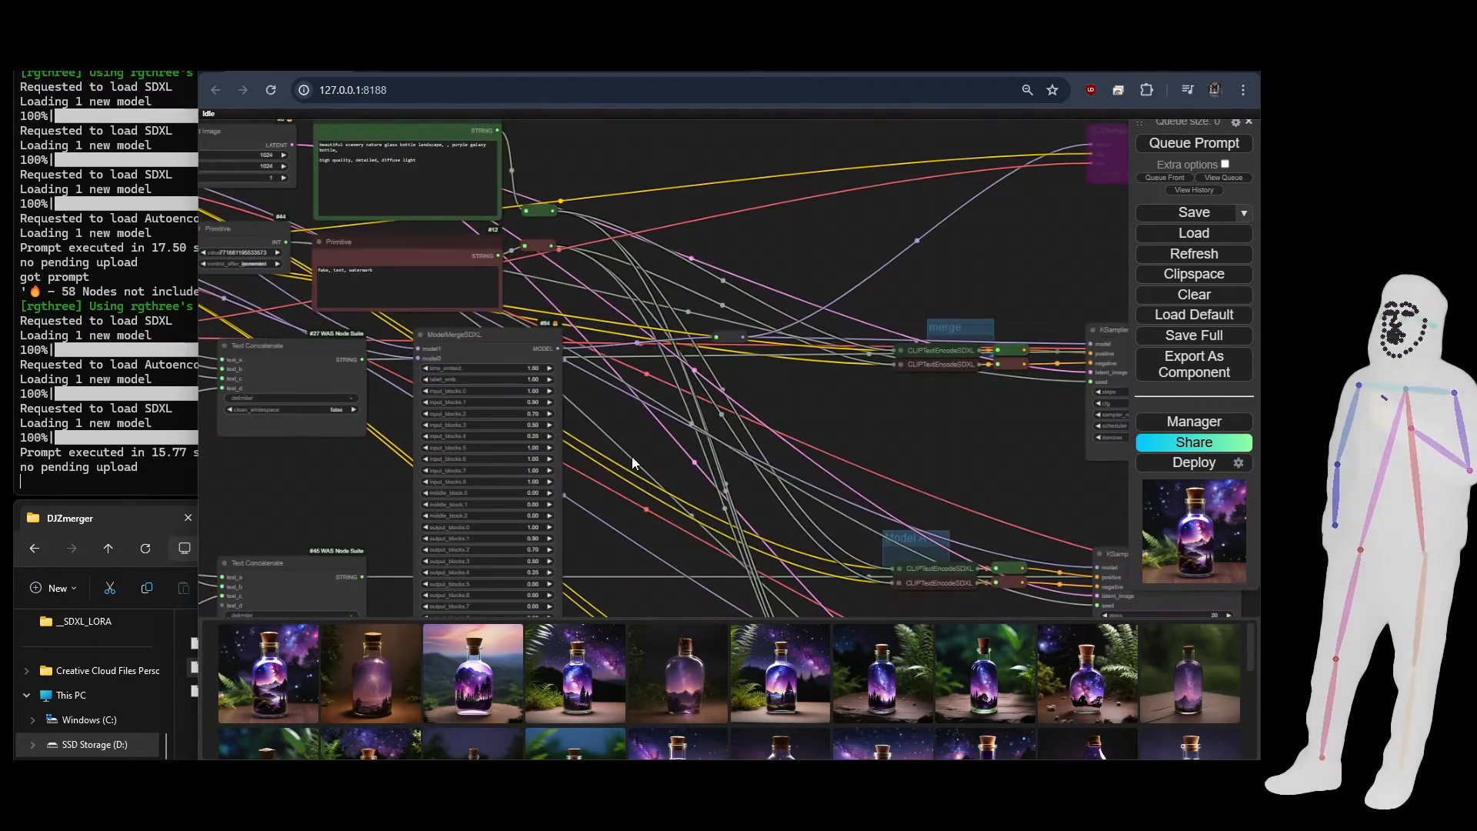
scroll(588, 537, "up", 3)
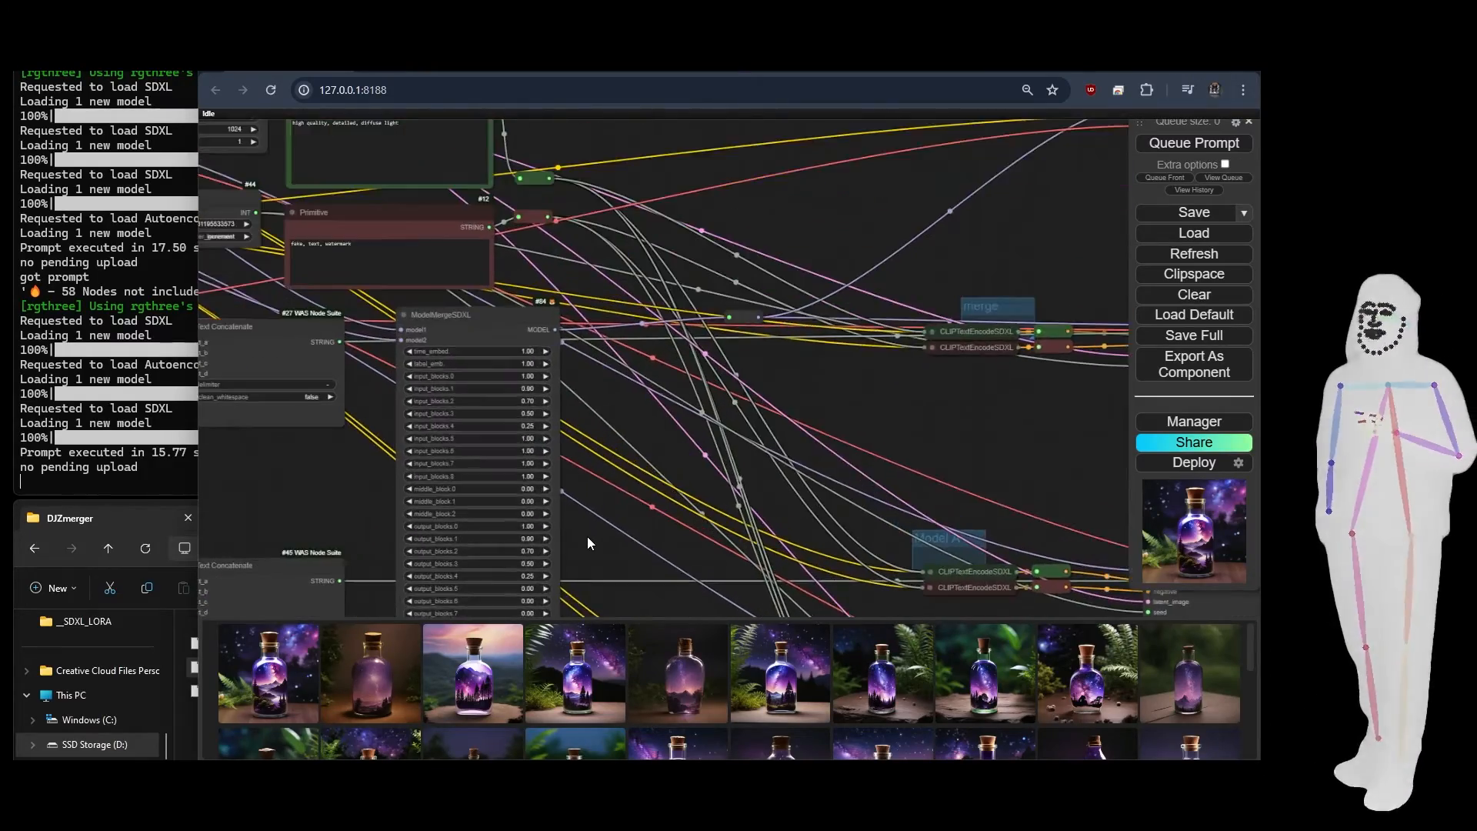
left_click_drag(602, 522, 643, 469)
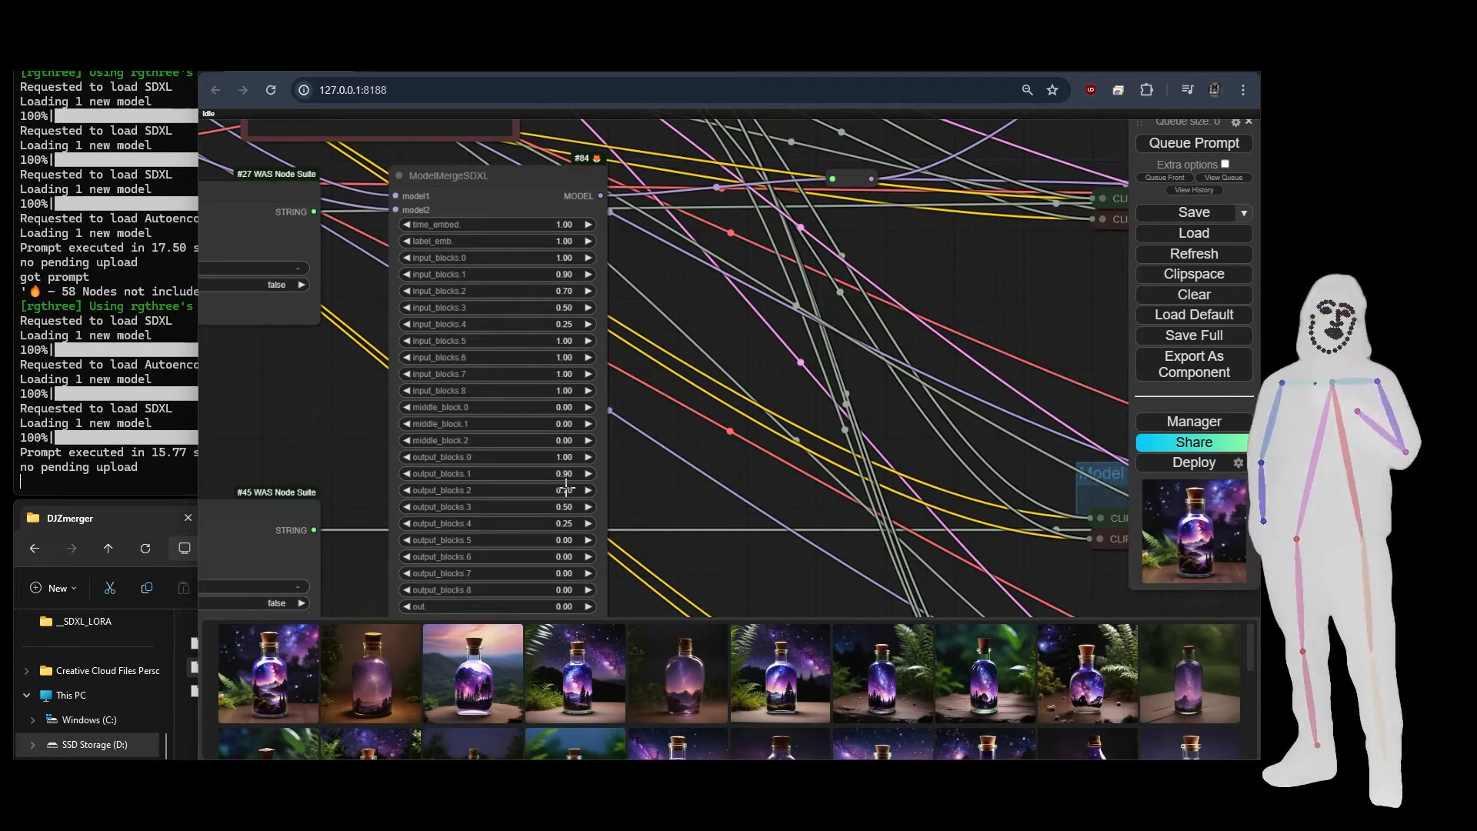
left_click_drag(685, 493, 690, 427)
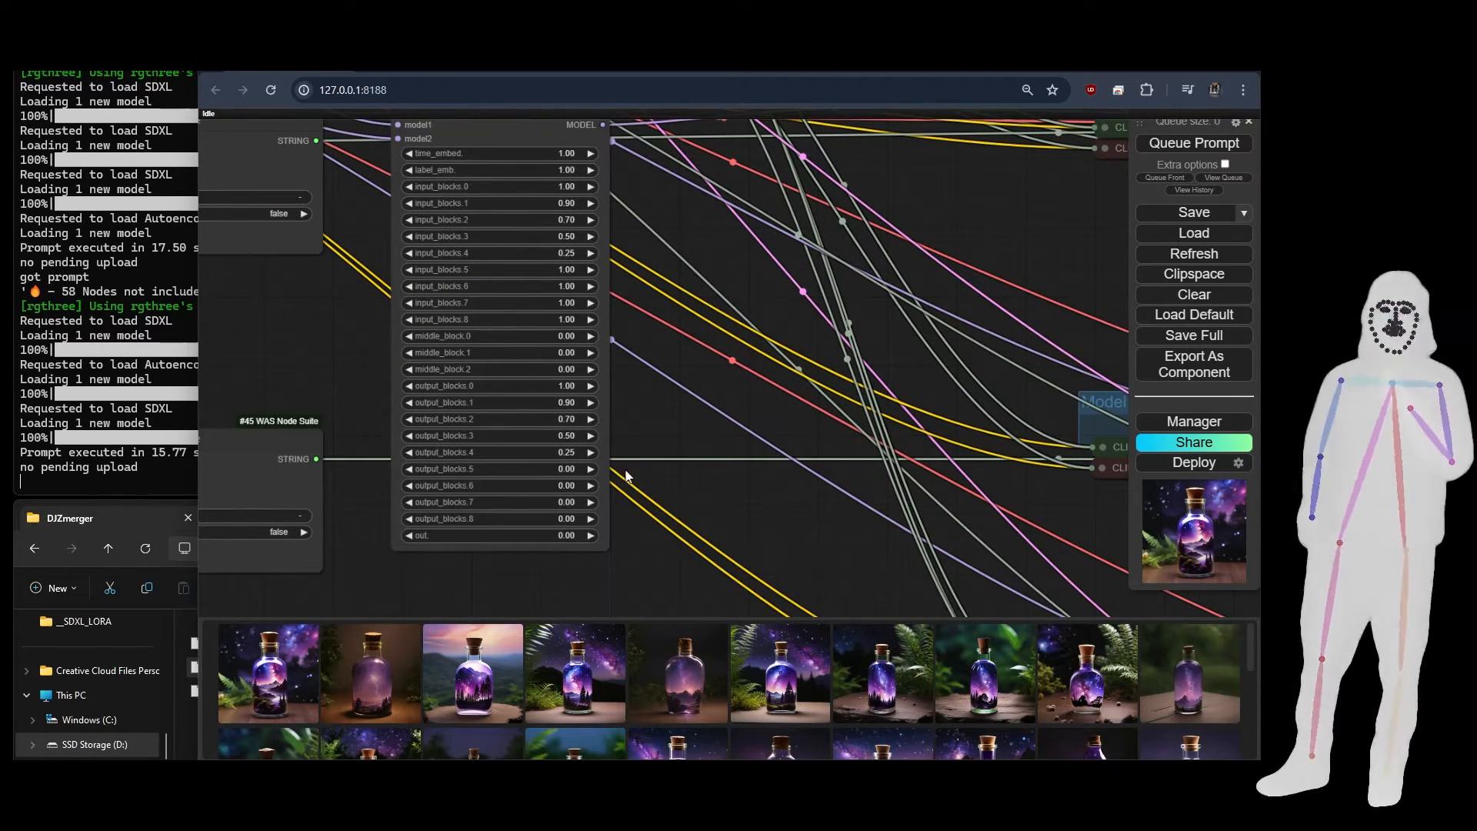
left_click(592, 453)
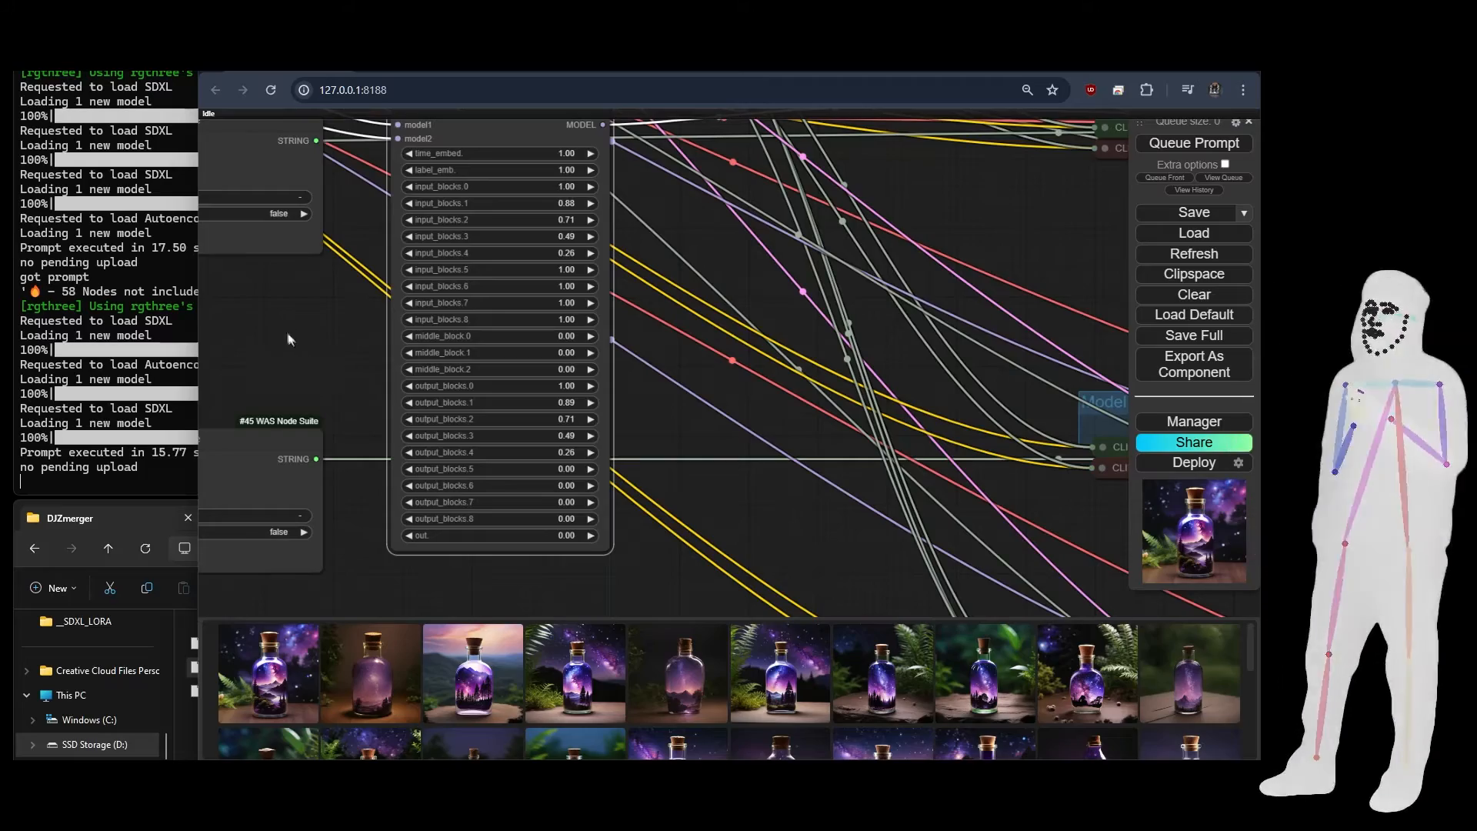
Set the seed primitive's control_after_generate to fixed and queue the workflow
left_click_drag(287, 329, 738, 647)
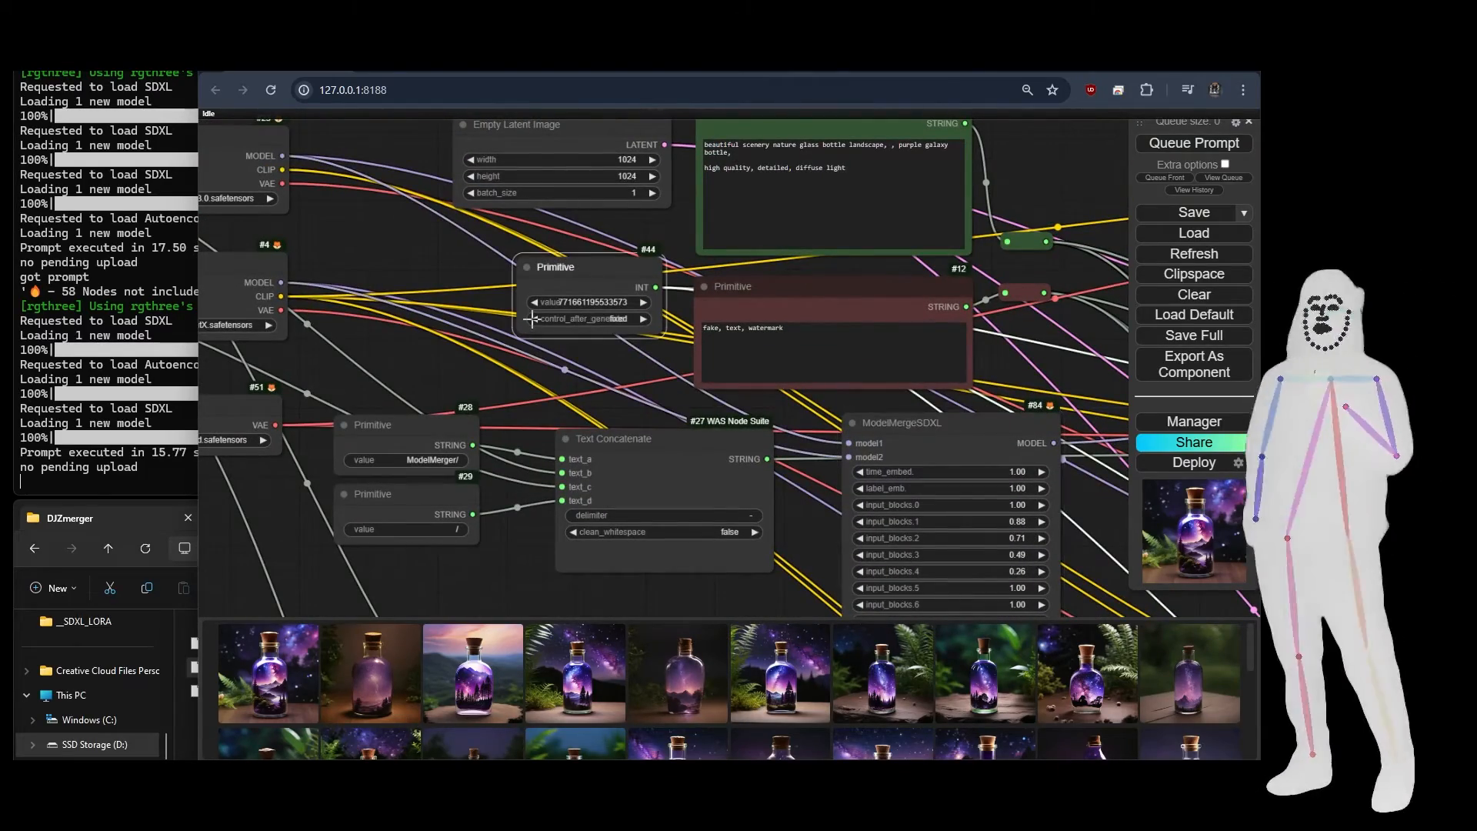
left_click_drag(637, 397, 128, 295)
left_click_drag(622, 417, 398, 282)
left_click(1166, 182)
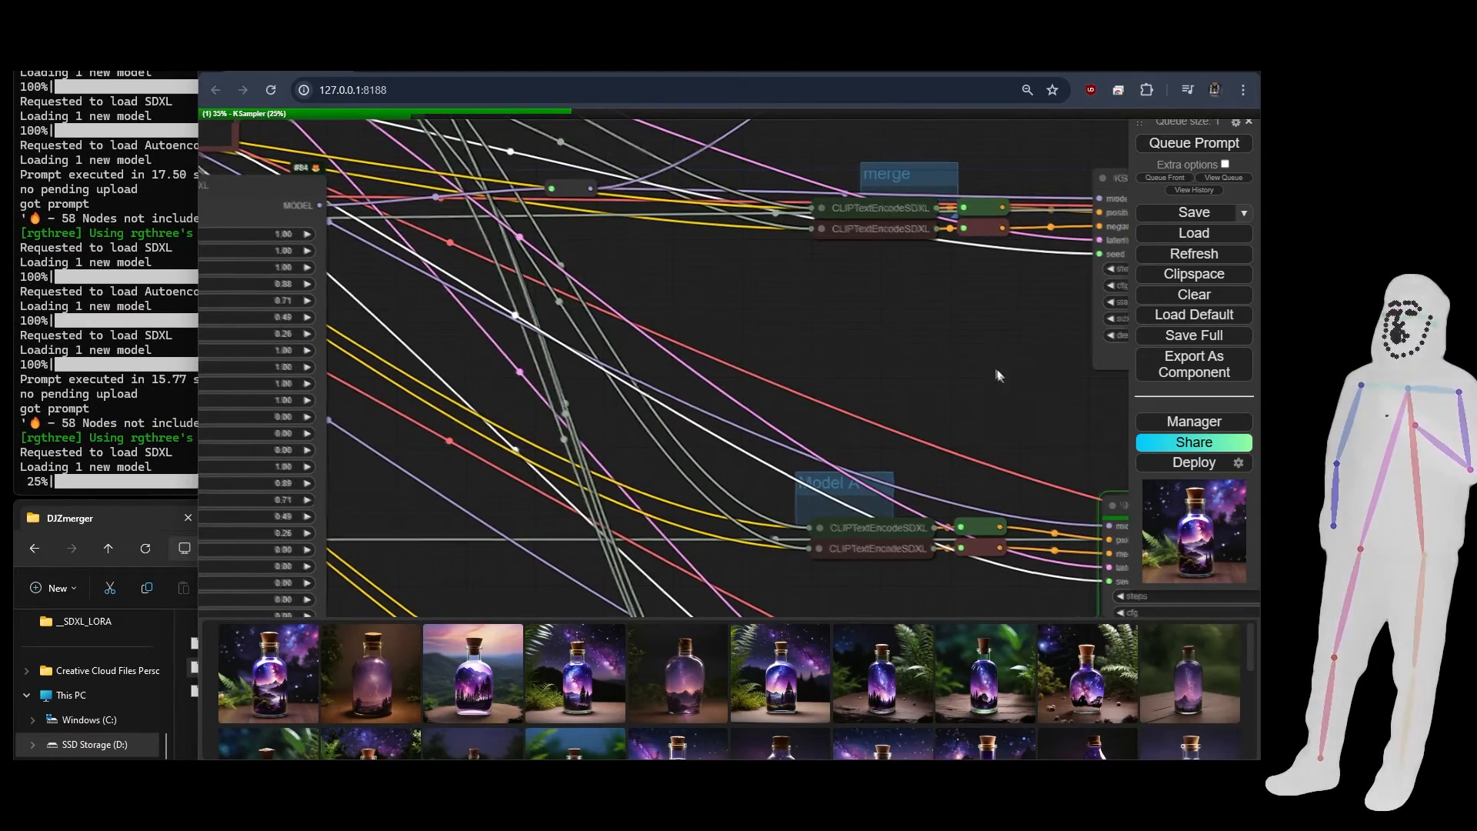
Follow the sampler progress and examine the new source-model and merge images, checking the merge block weights in between
left_click_drag(1039, 385, 523, 317)
left_click_drag(935, 365, 774, 346)
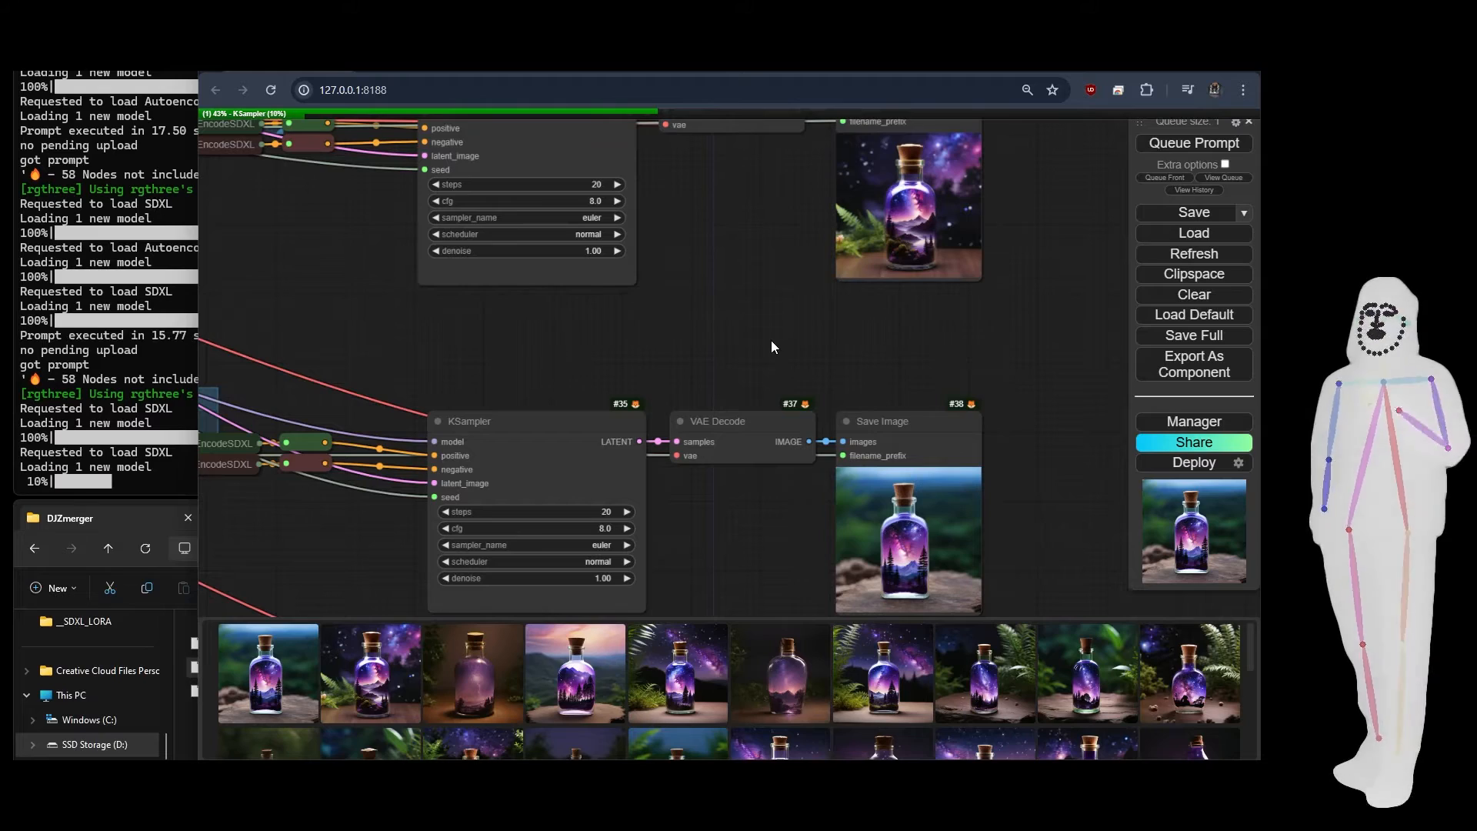
left_click_drag(741, 324, 692, 446)
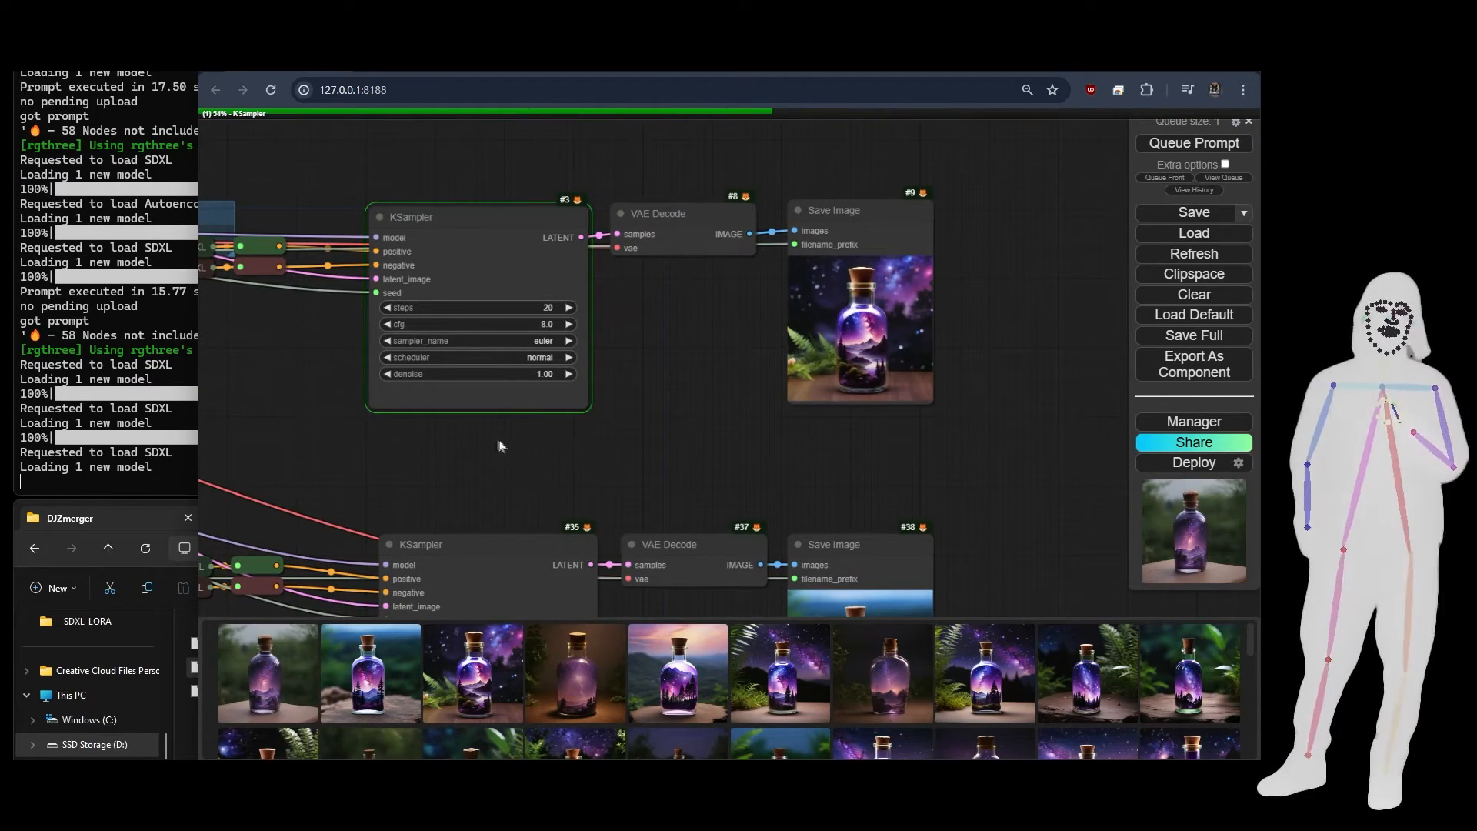
left_click_drag(503, 445, 1223, 449)
left_click_drag(327, 344, 689, 505)
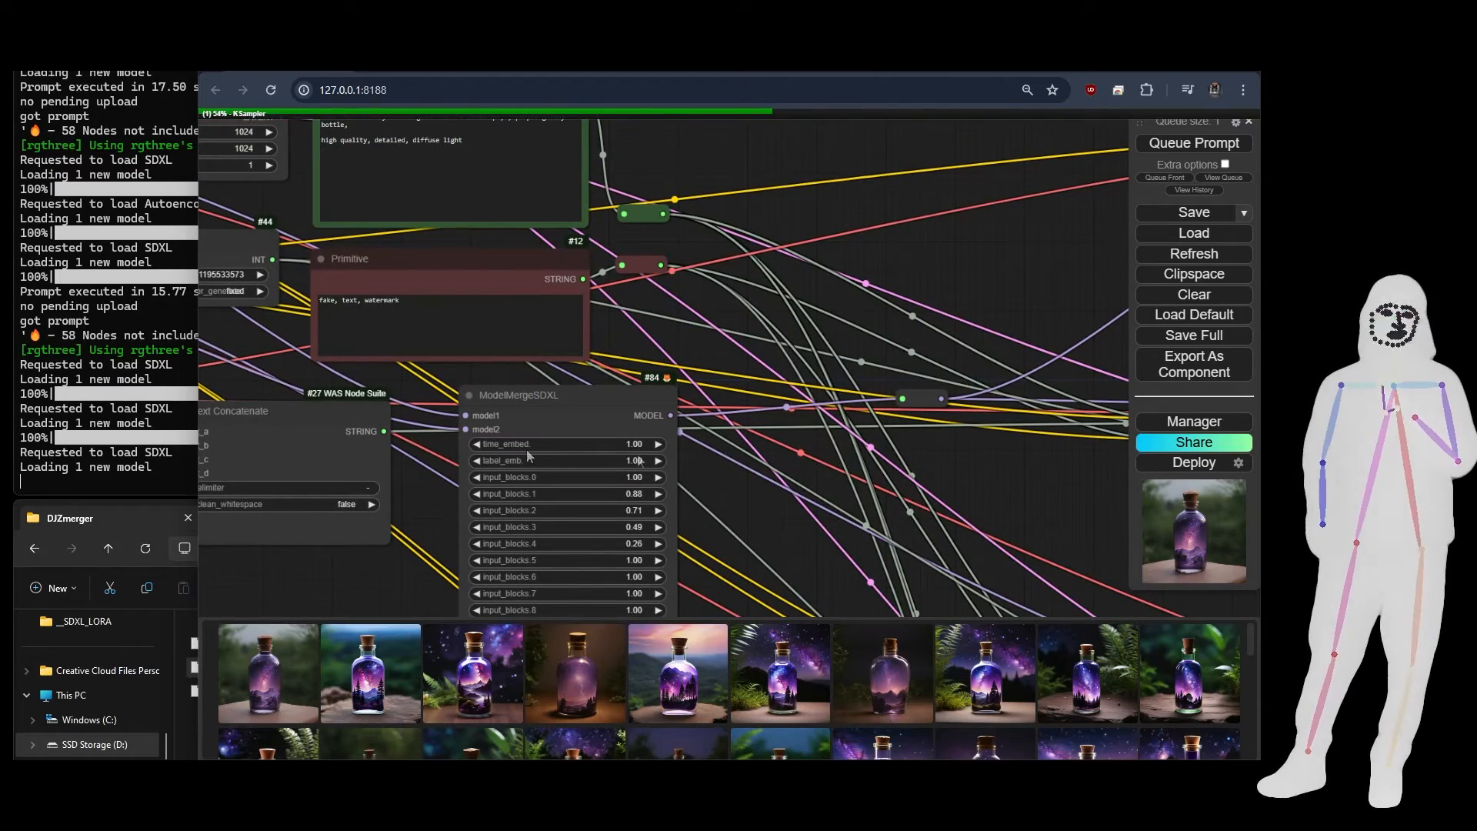
left_click_drag(1024, 511, 209, 457)
left_click_drag(1003, 457, 750, 421)
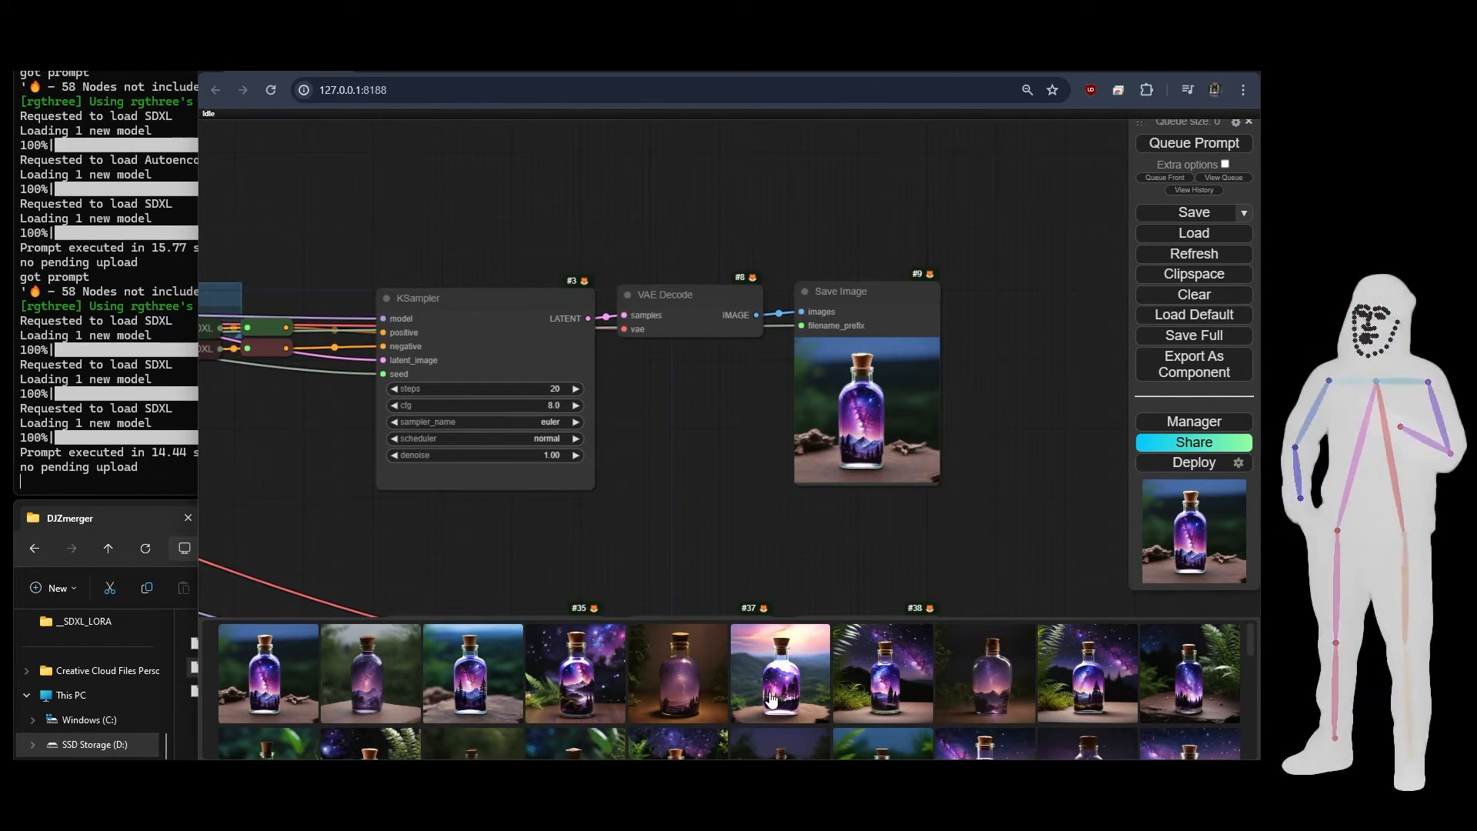
Compare the two new source-model images and the new merge image full size from the image feed, and close the viewer
left_click(475, 717)
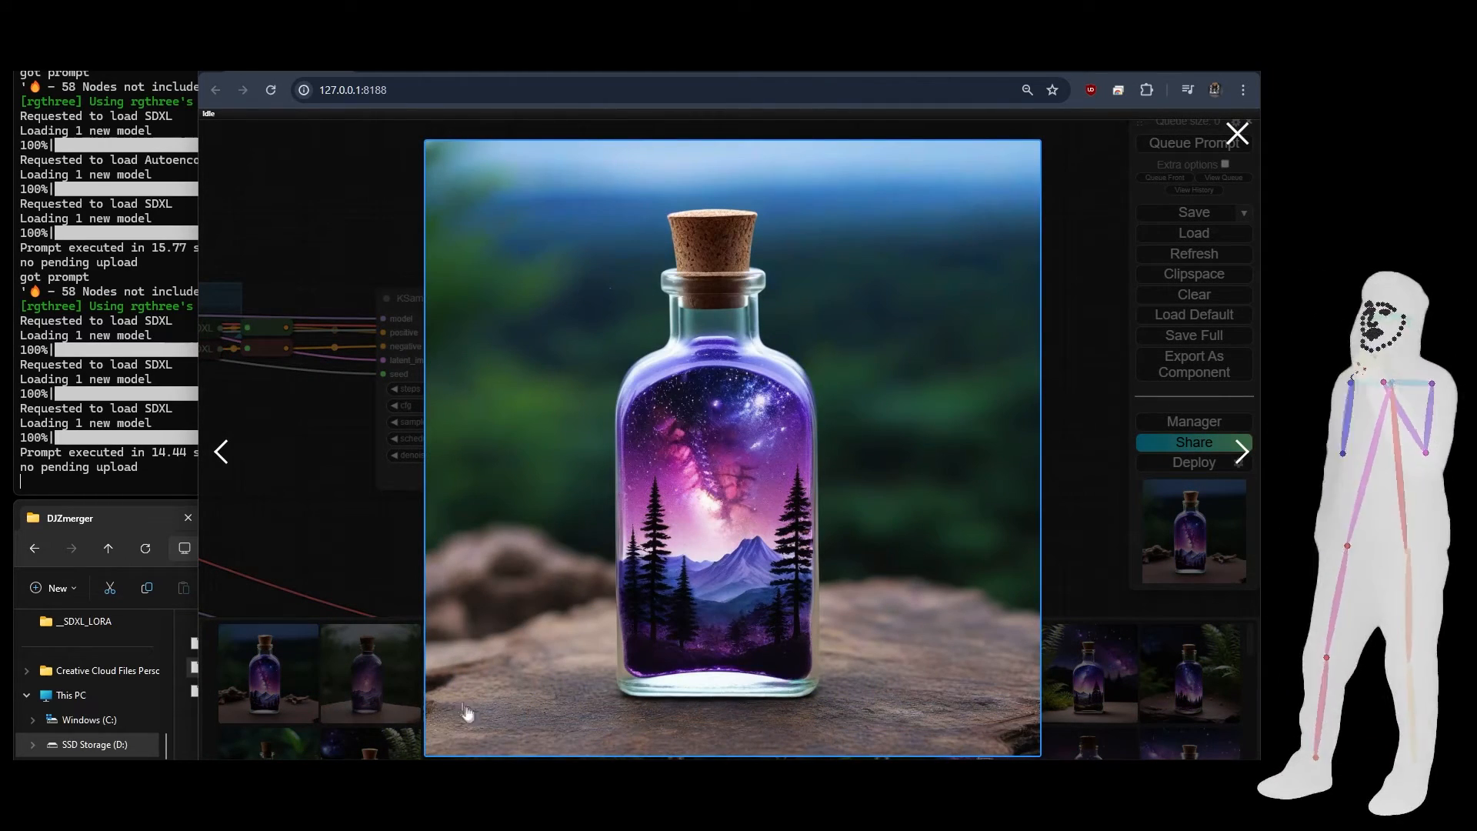
left_click(225, 454)
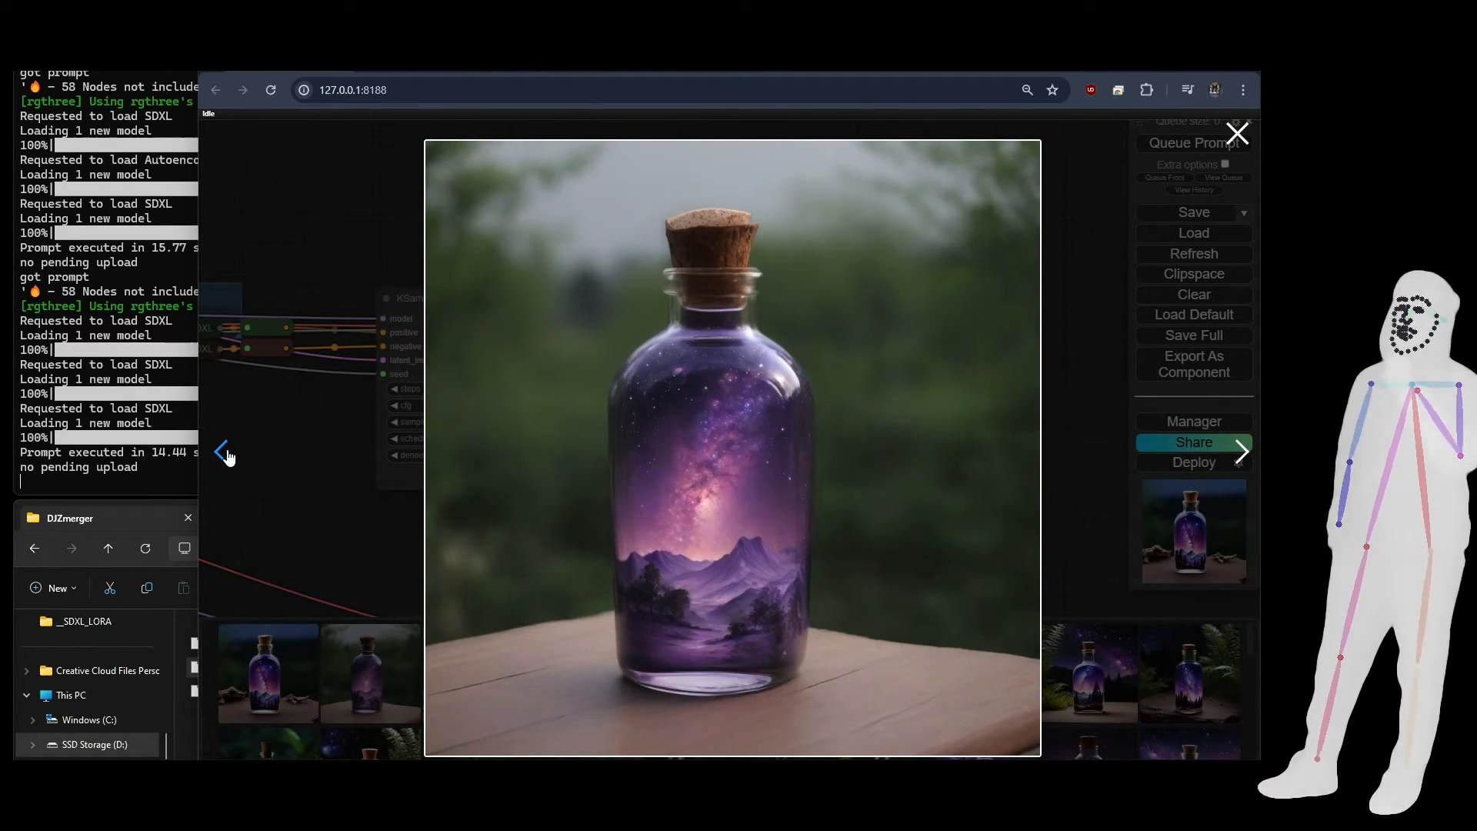
left_click(224, 454)
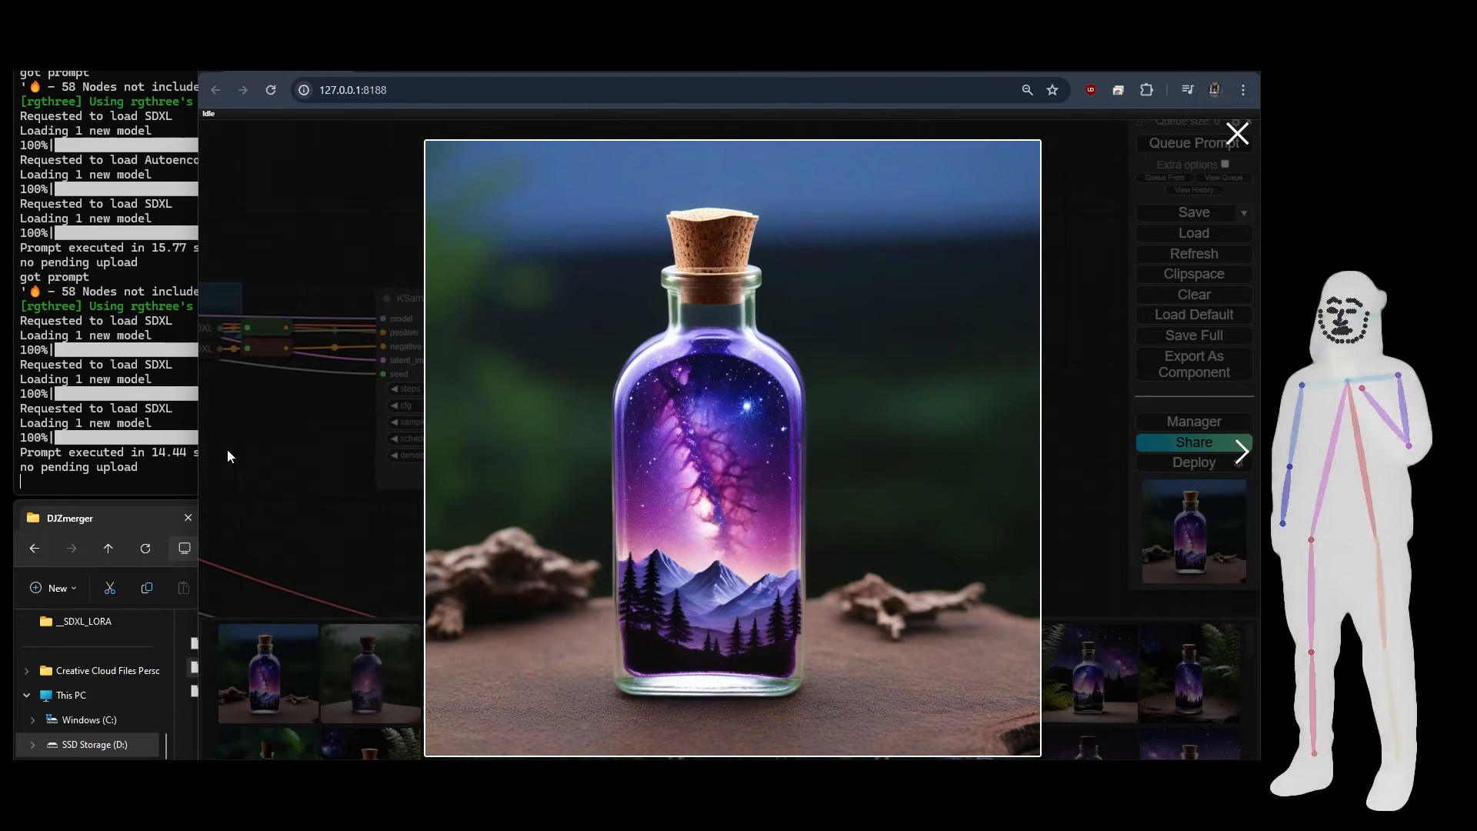
left_click(1238, 133)
Queue the workflow again and review the block weights in the ModelMergeSDXL node
left_click(1190, 149)
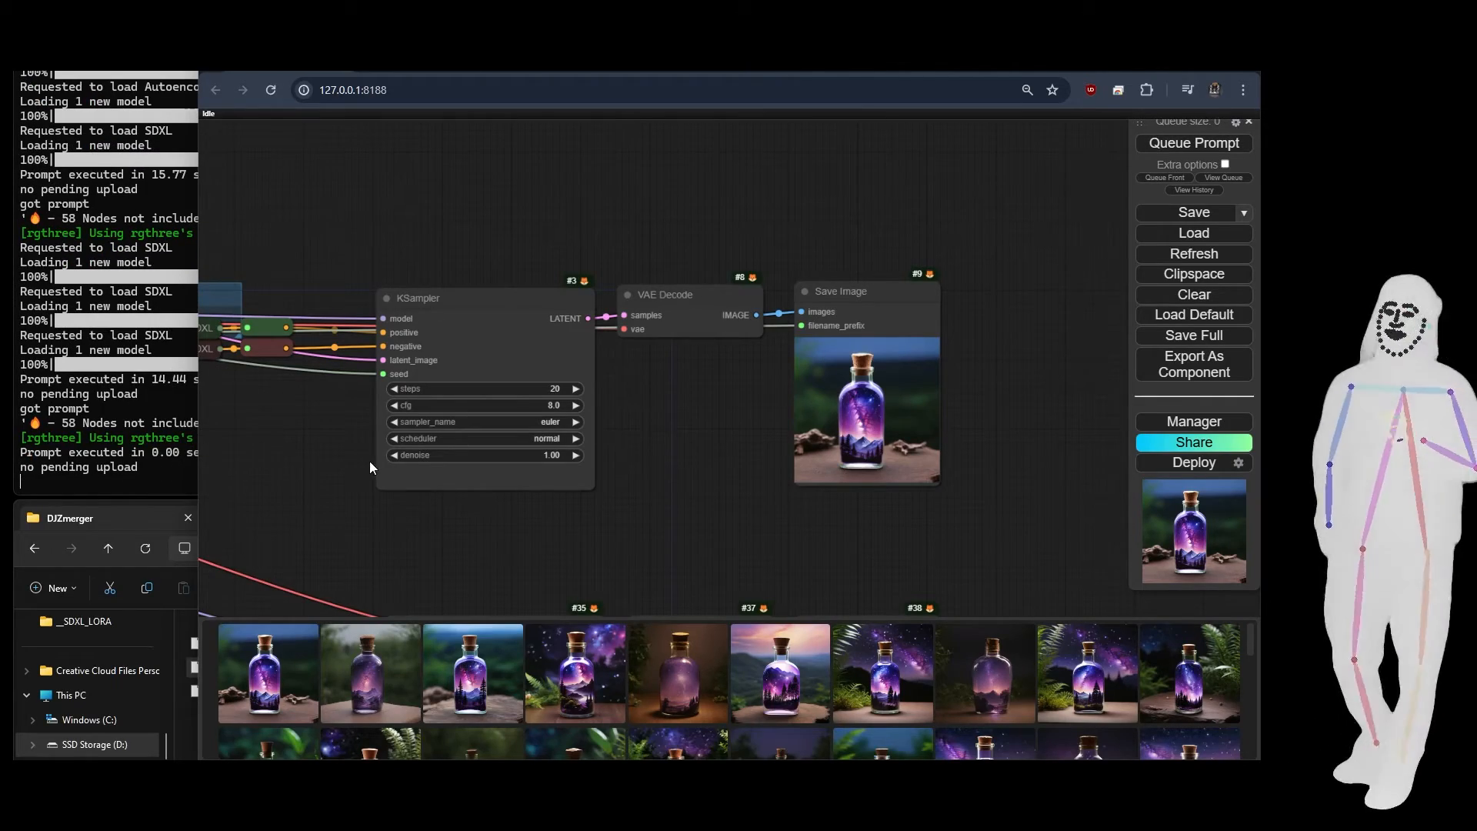
left_click_drag(369, 460, 837, 406)
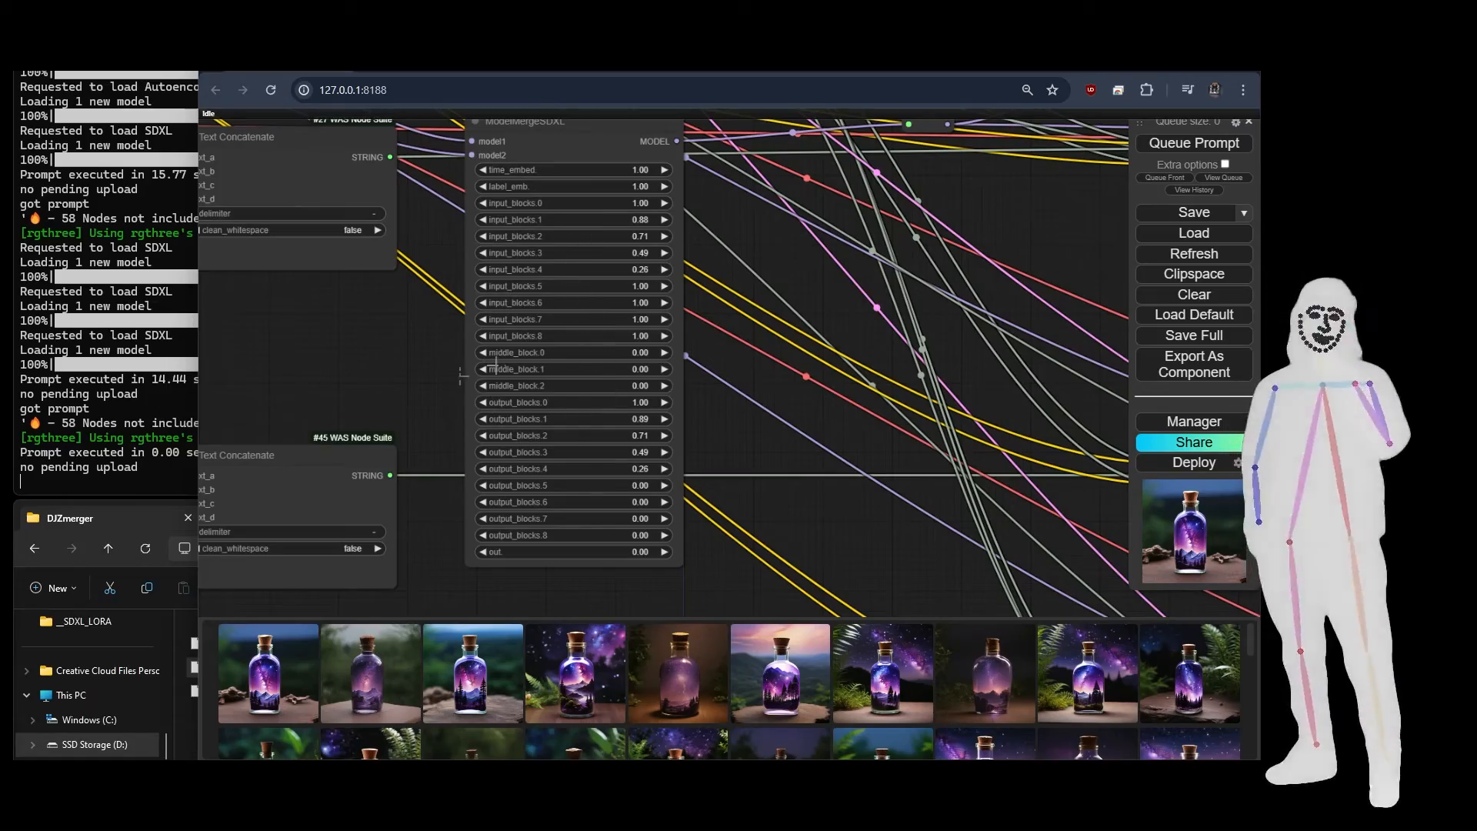
scroll(321, 373, "up", 4)
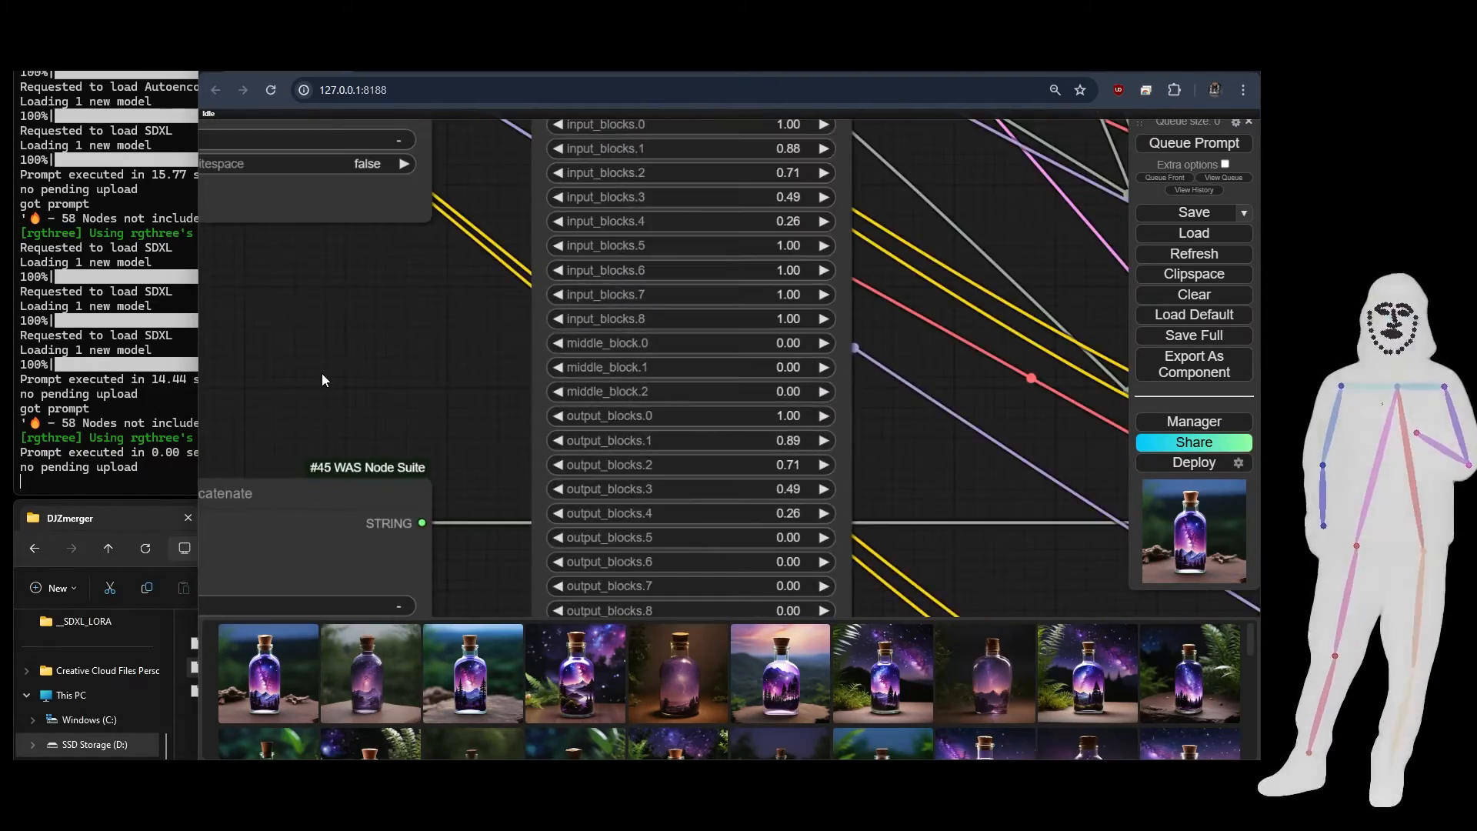
scroll(321, 372, "down", 8)
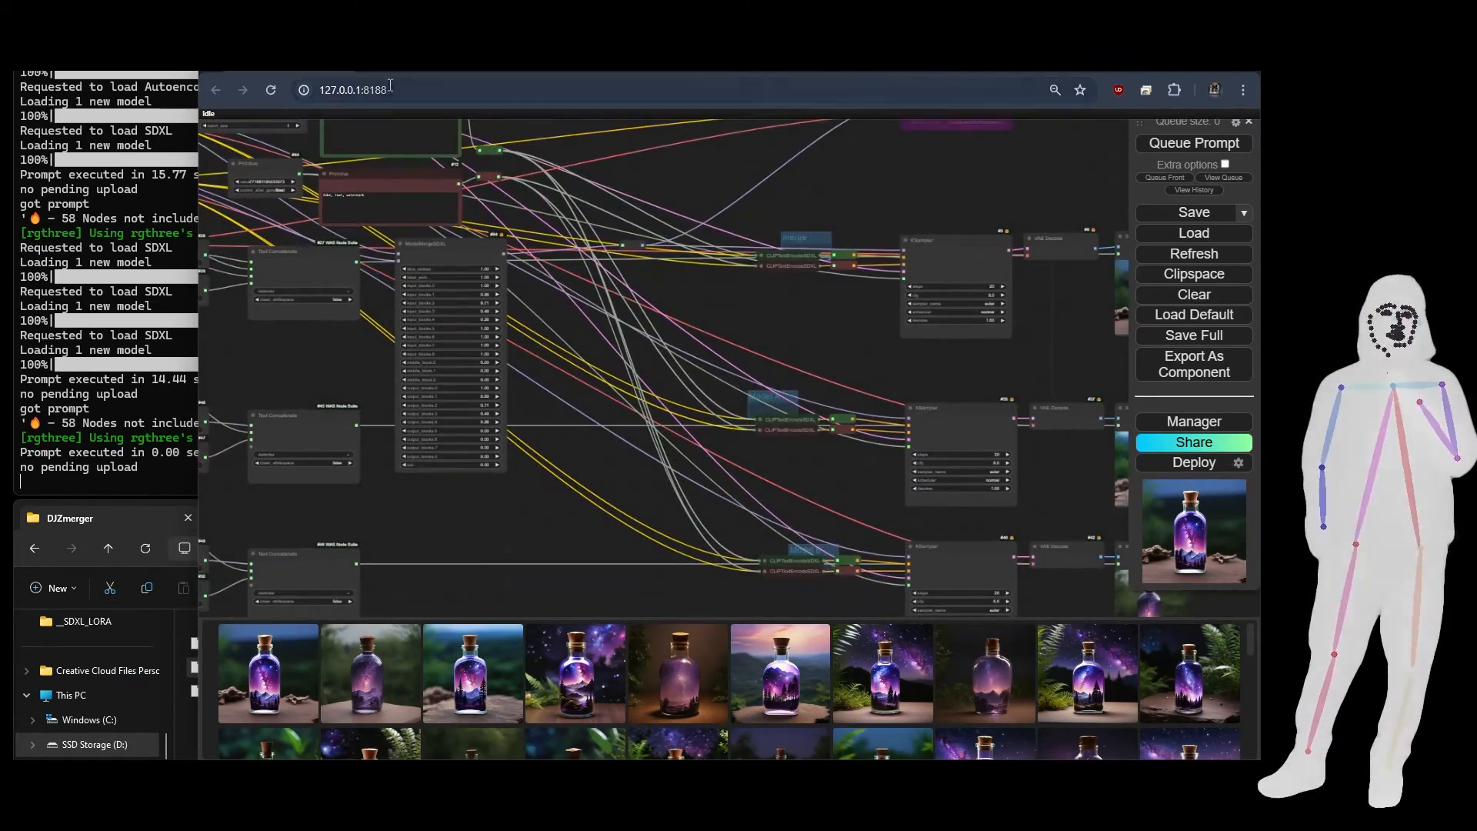
Switch to the Merge Block Weight guide on rentry.org and read its AOM2-sfw, initial conclusion and U-net composition sections
left_click(406, 65)
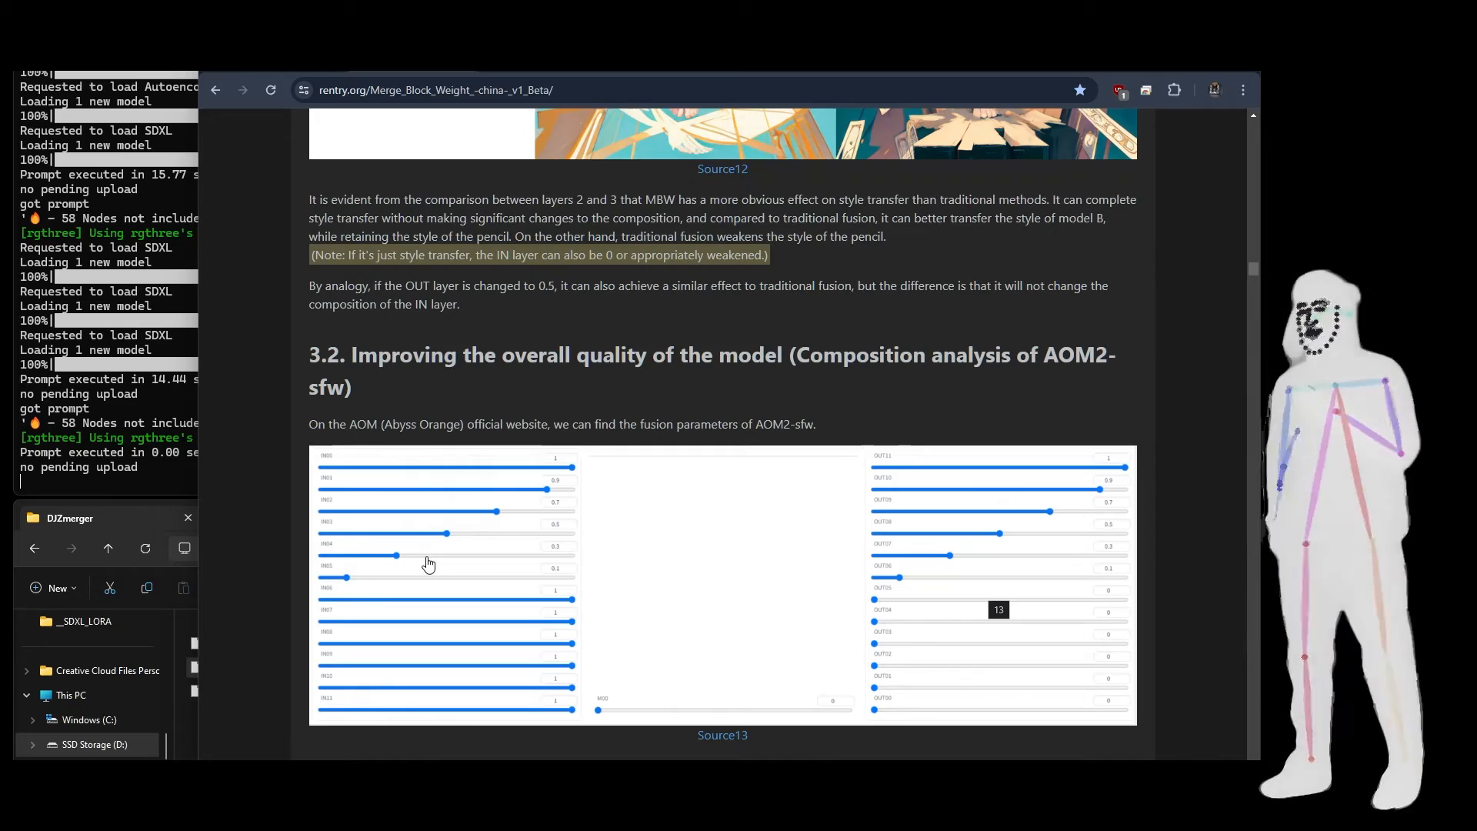
scroll(429, 565, "up", 2)
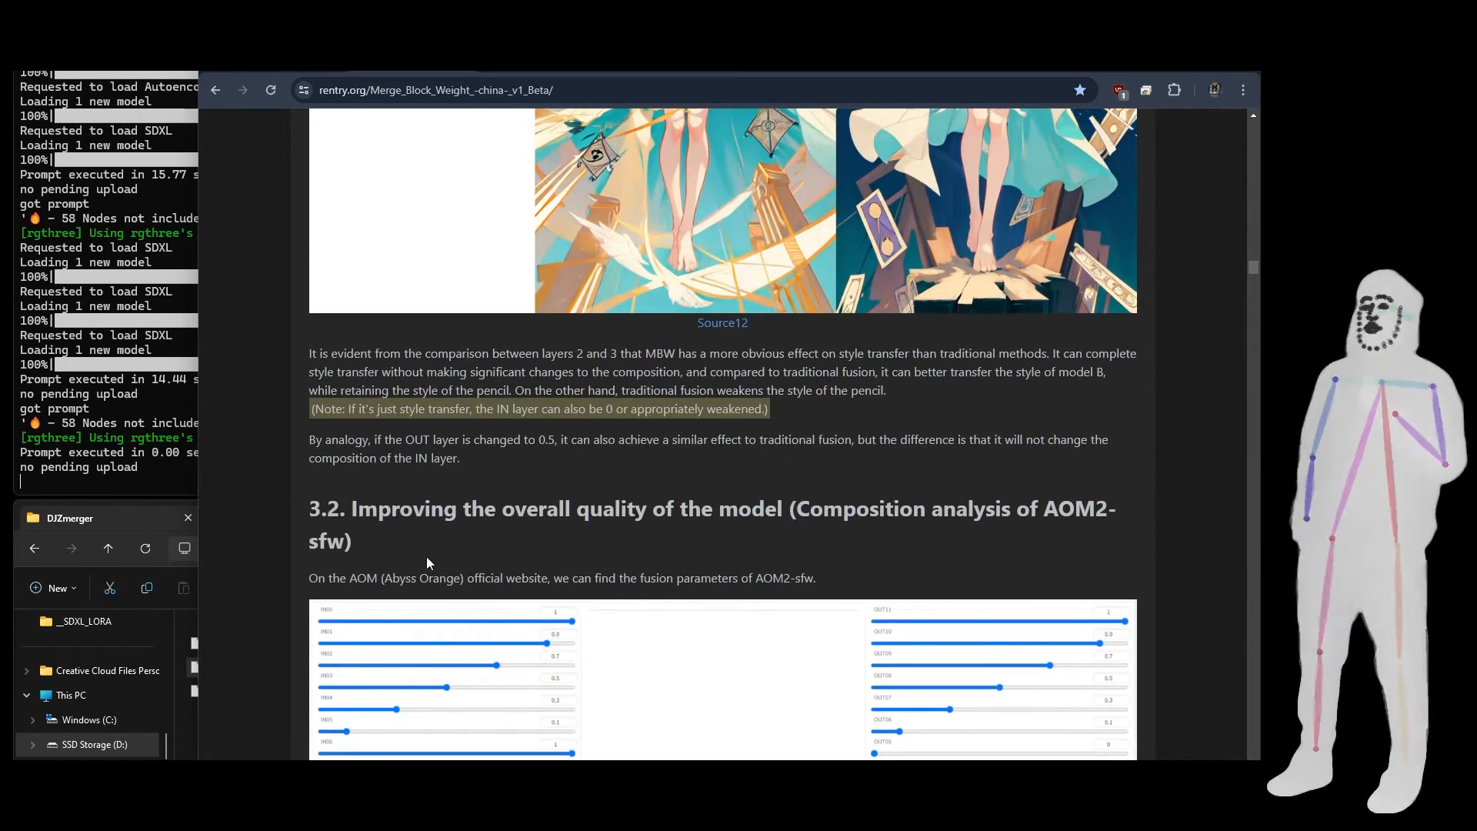
scroll(693, 526, "down", 2)
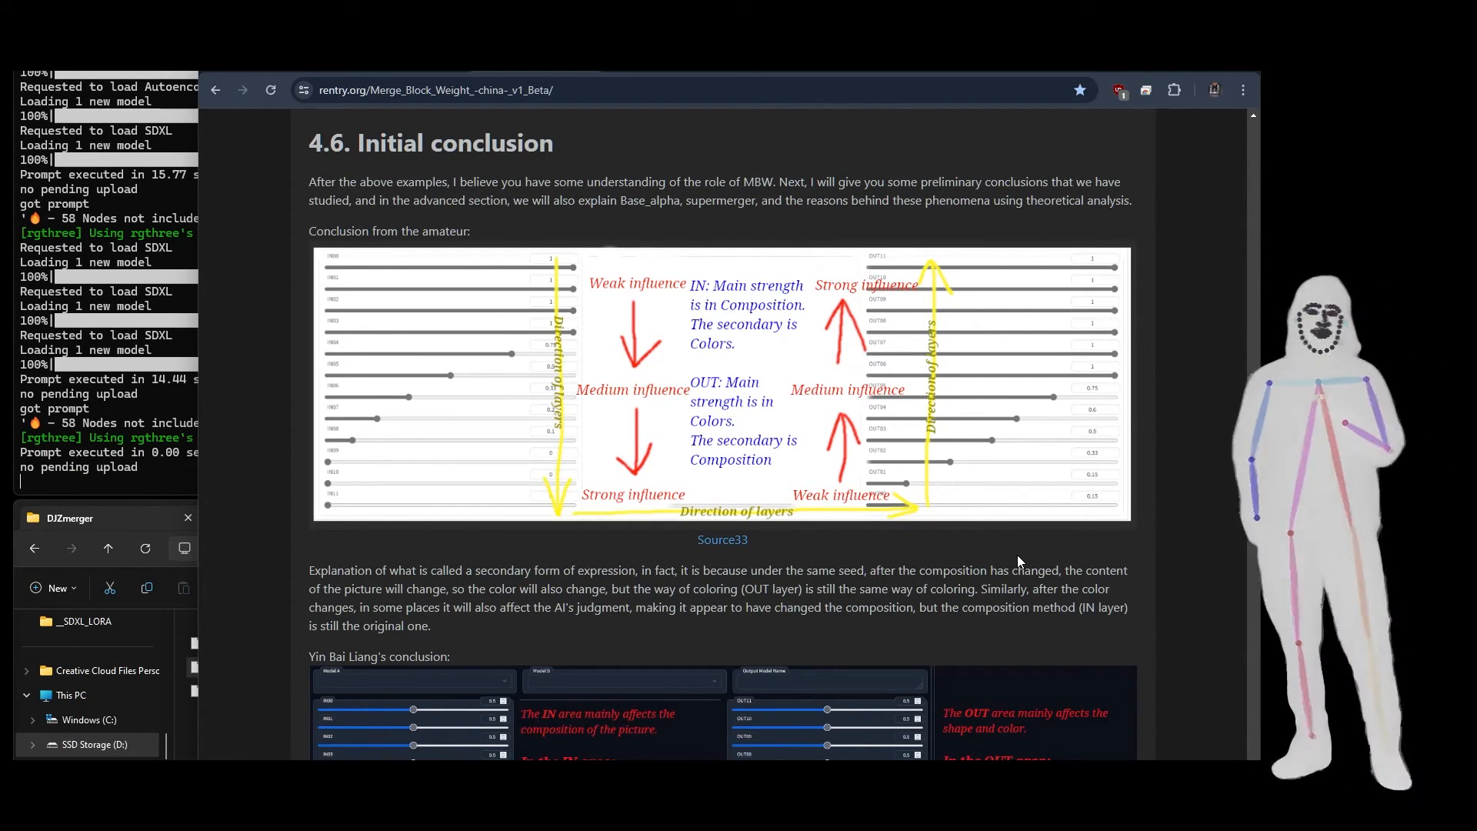
left_click_drag(1256, 450, 1256, 454)
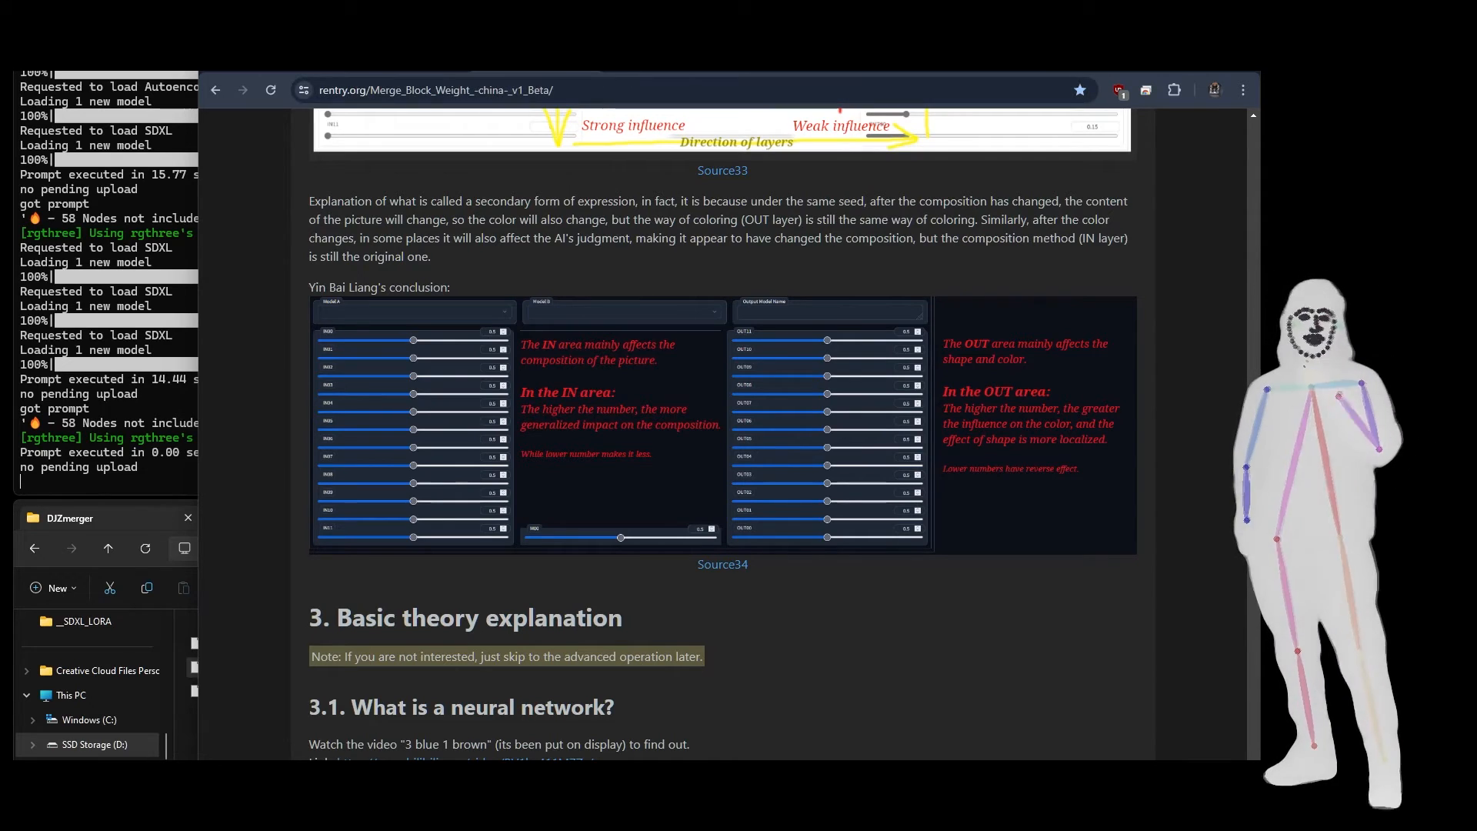
scroll(461, 194, "down", 10)
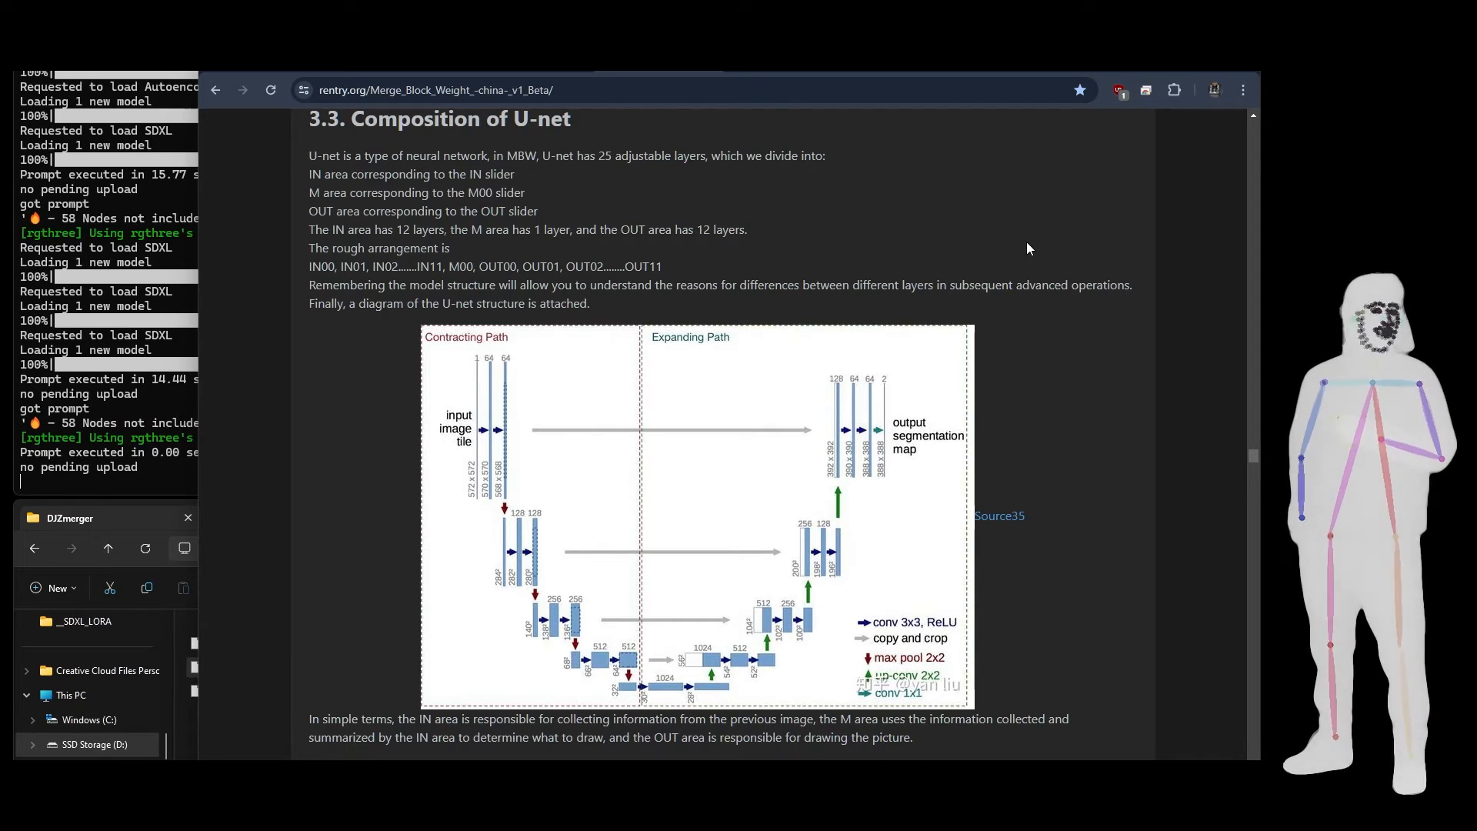
Examine the guide's in00, in06 and in10 texture examples and open its Model A and Model B decision-tree diagram
scroll(656, 148, "down", 15)
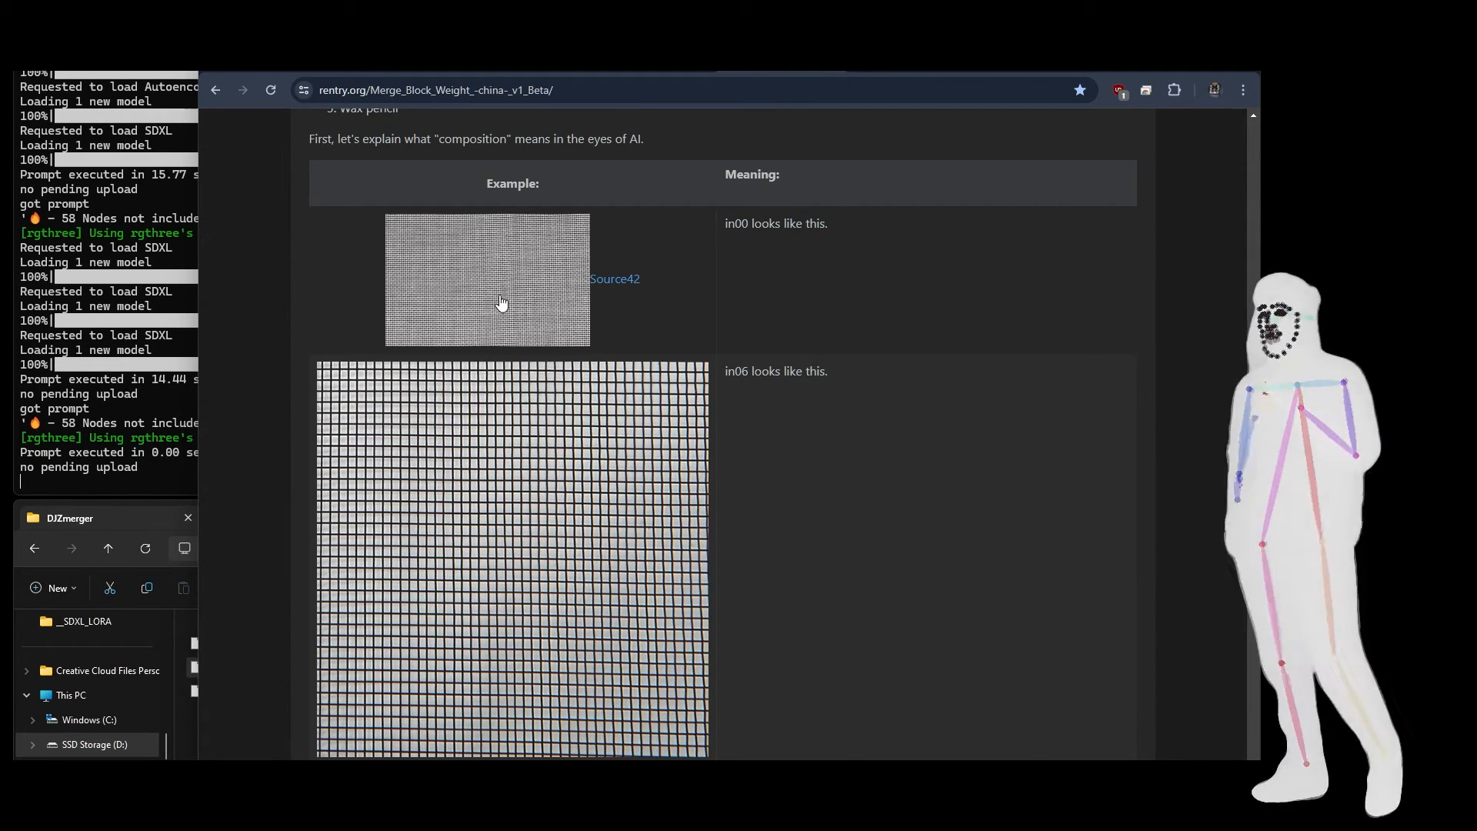
scroll(831, 389, "down", 1)
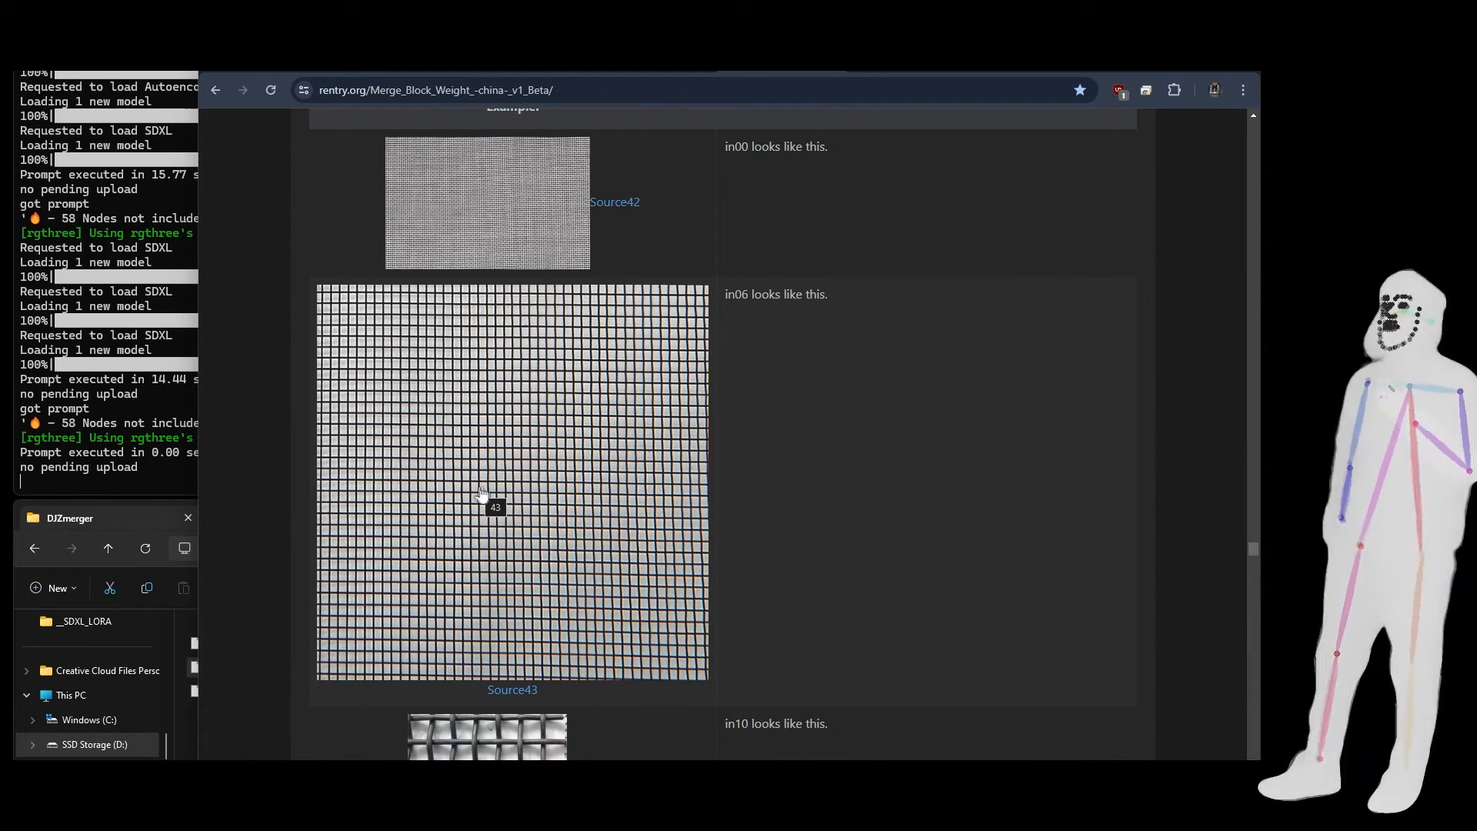
scroll(495, 438, "up", 1)
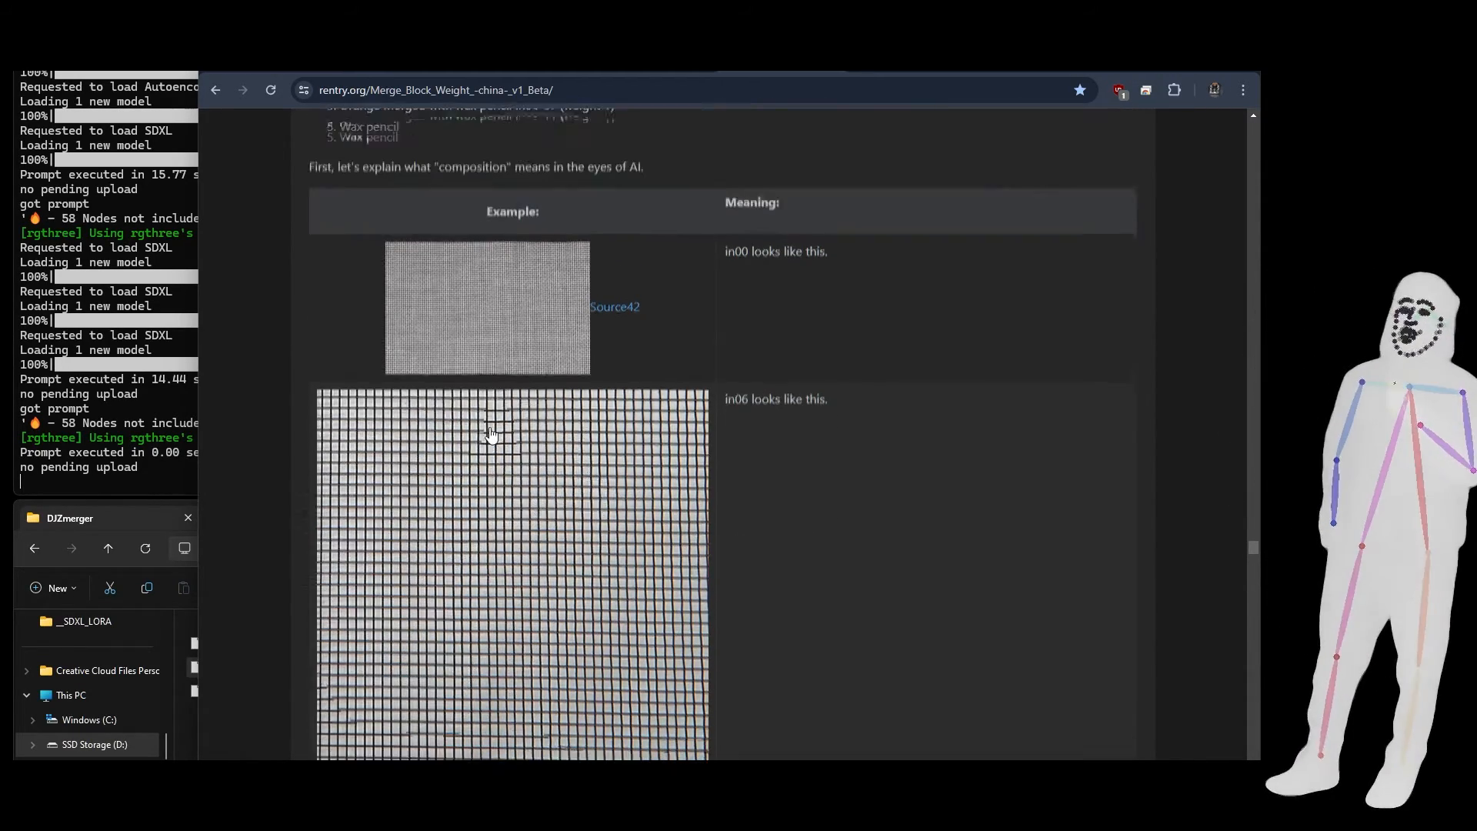
scroll(528, 616, "down", 4)
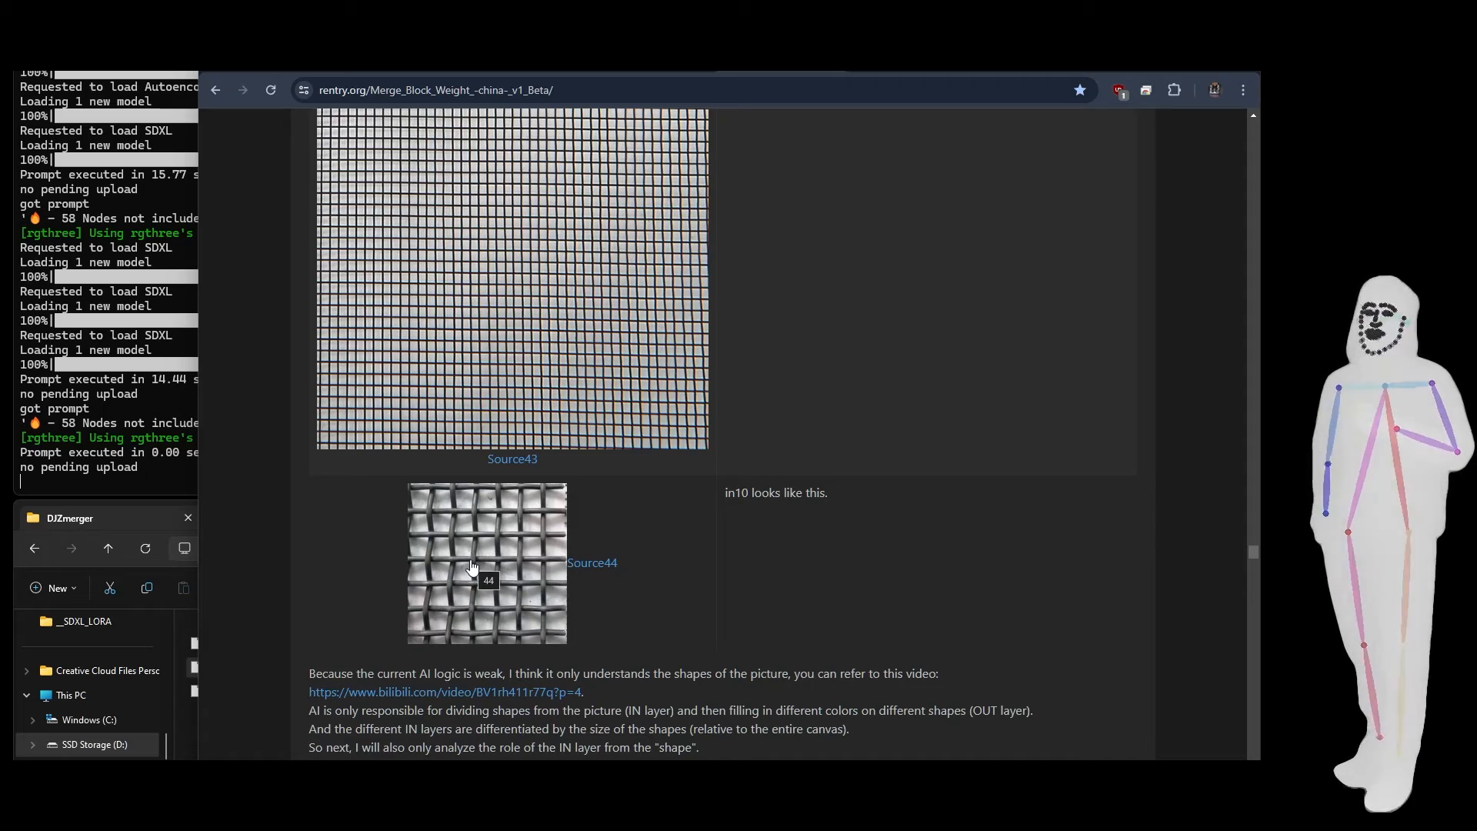
scroll(473, 568, "down", 3)
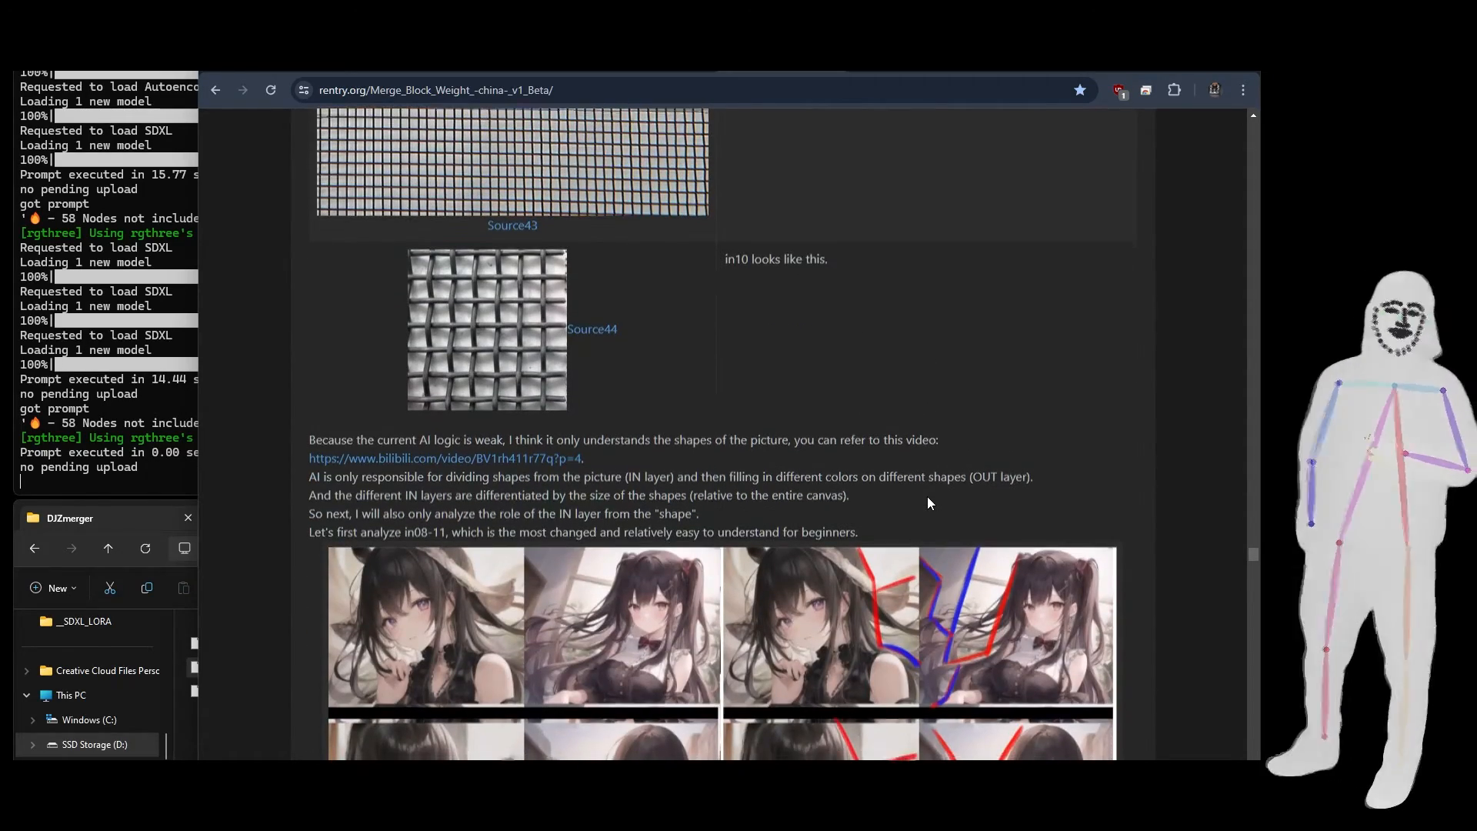
scroll(860, 529, "up", 3)
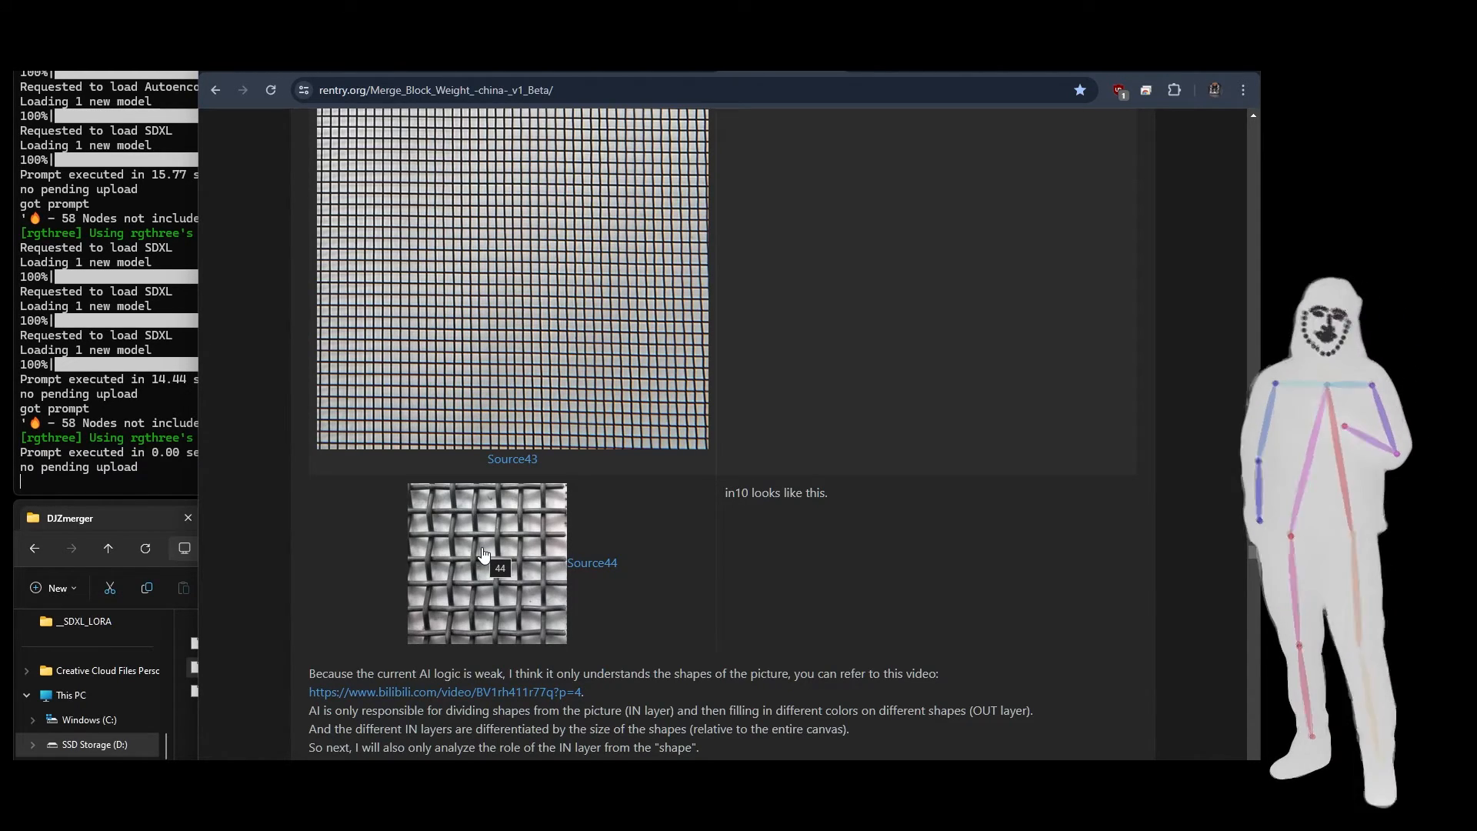
scroll(483, 553, "down", 2)
scroll(457, 423, "up", 7)
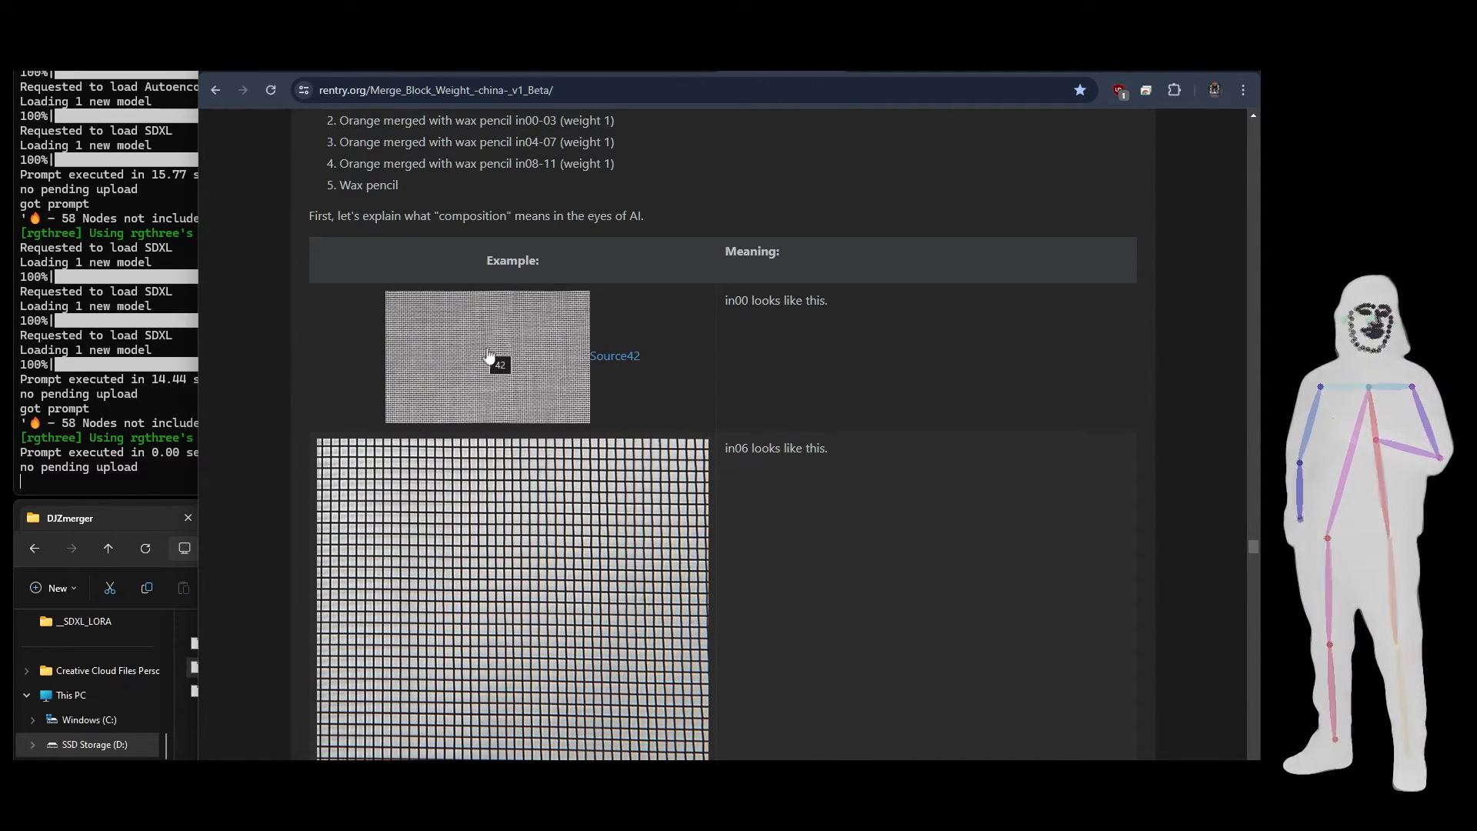
scroll(489, 352, "down", 2)
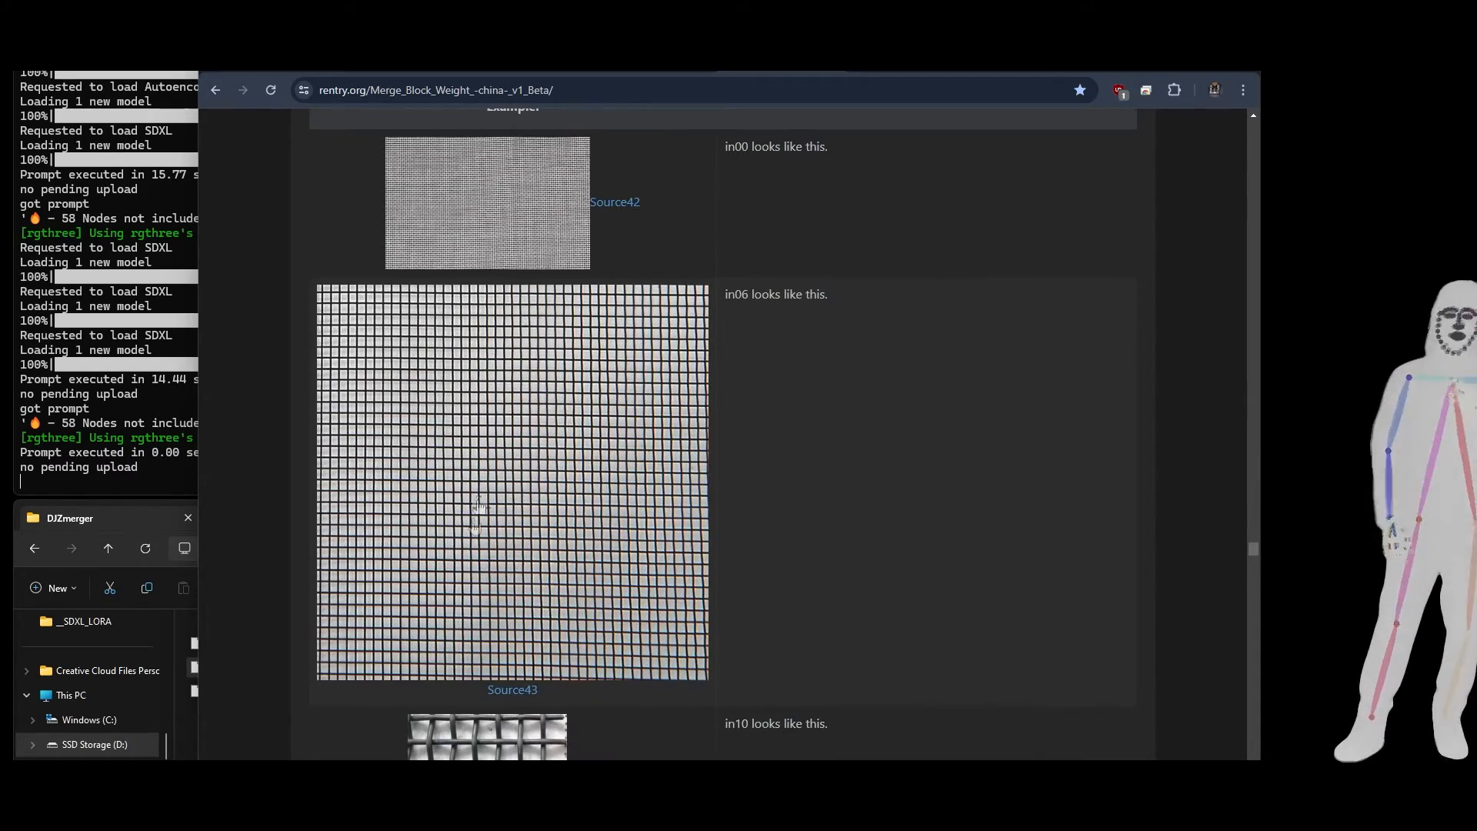
scroll(534, 587, "down", 2)
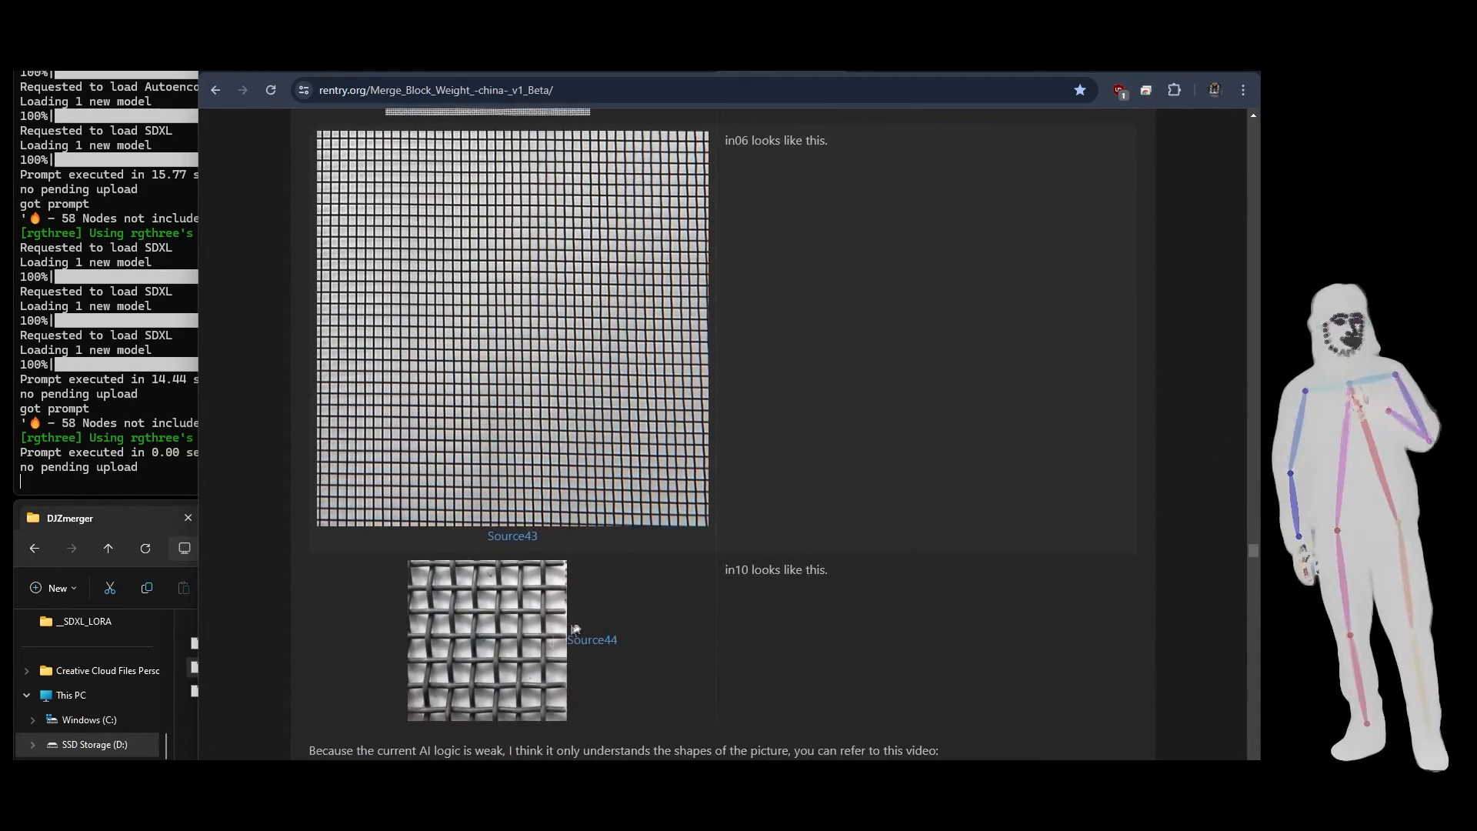
scroll(526, 388, "up", 3)
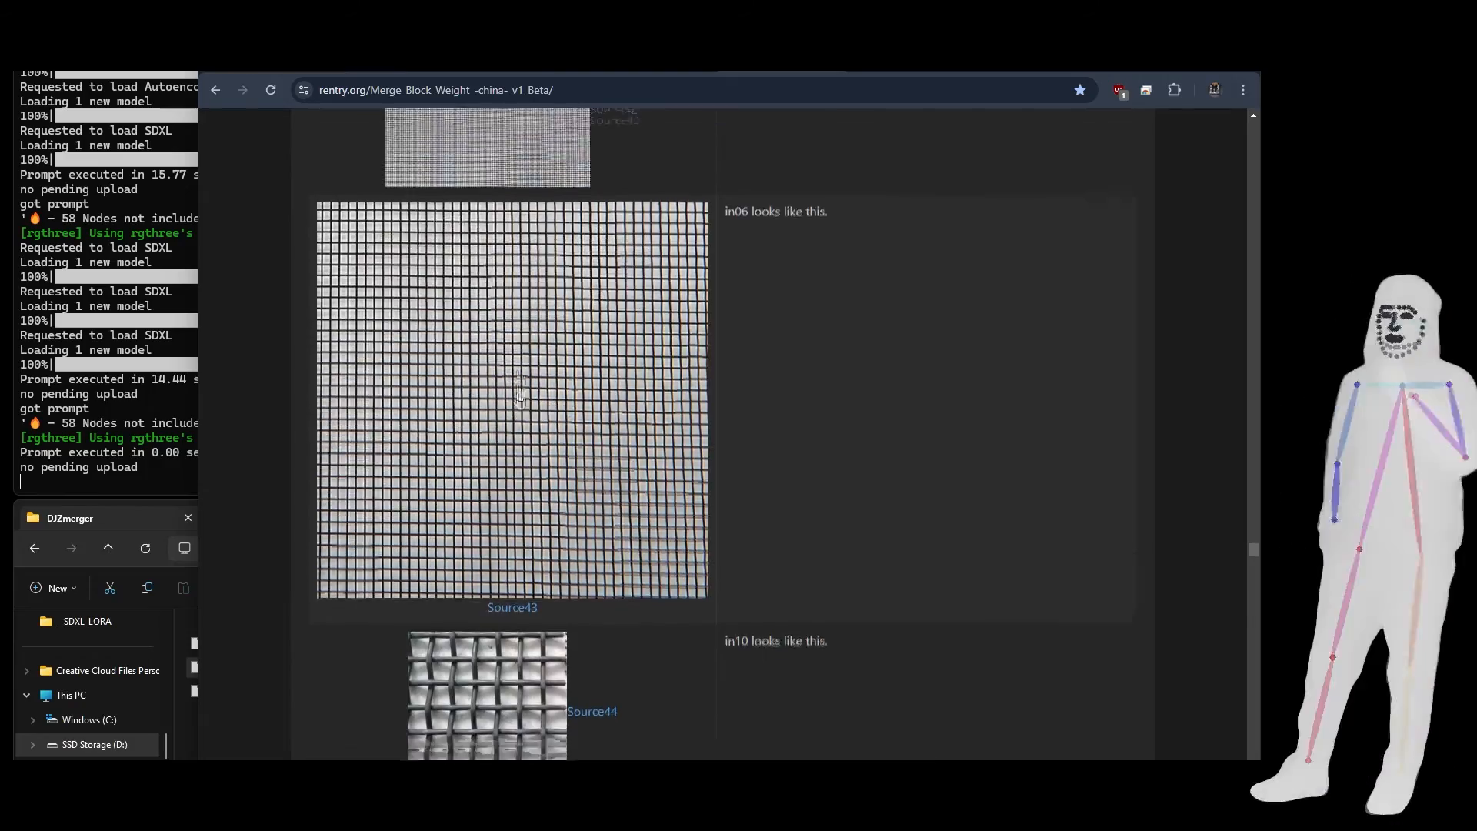
scroll(492, 292, "down", 2)
scroll(504, 296, "up", 3)
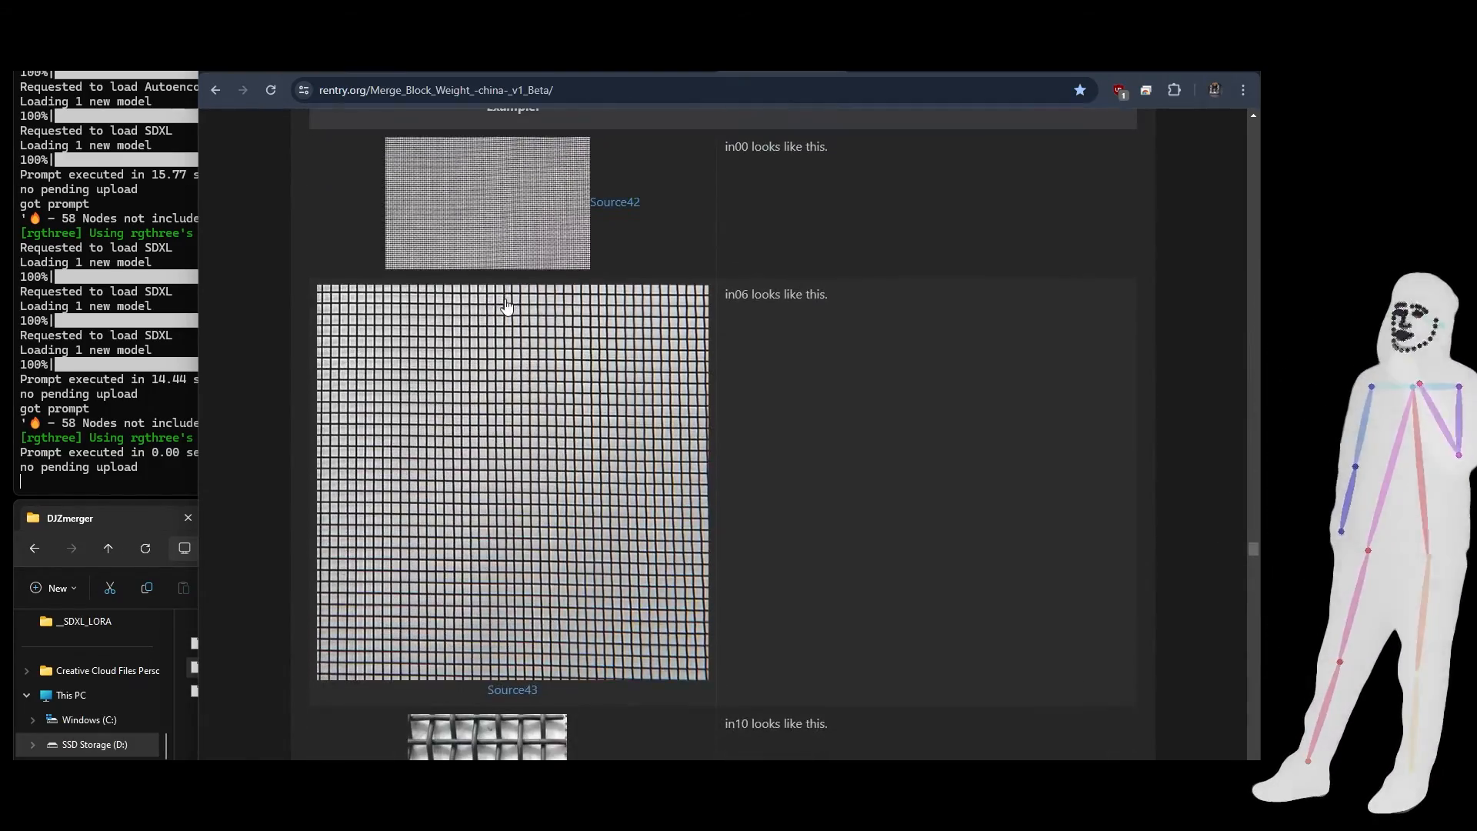
scroll(514, 312, "down", 3)
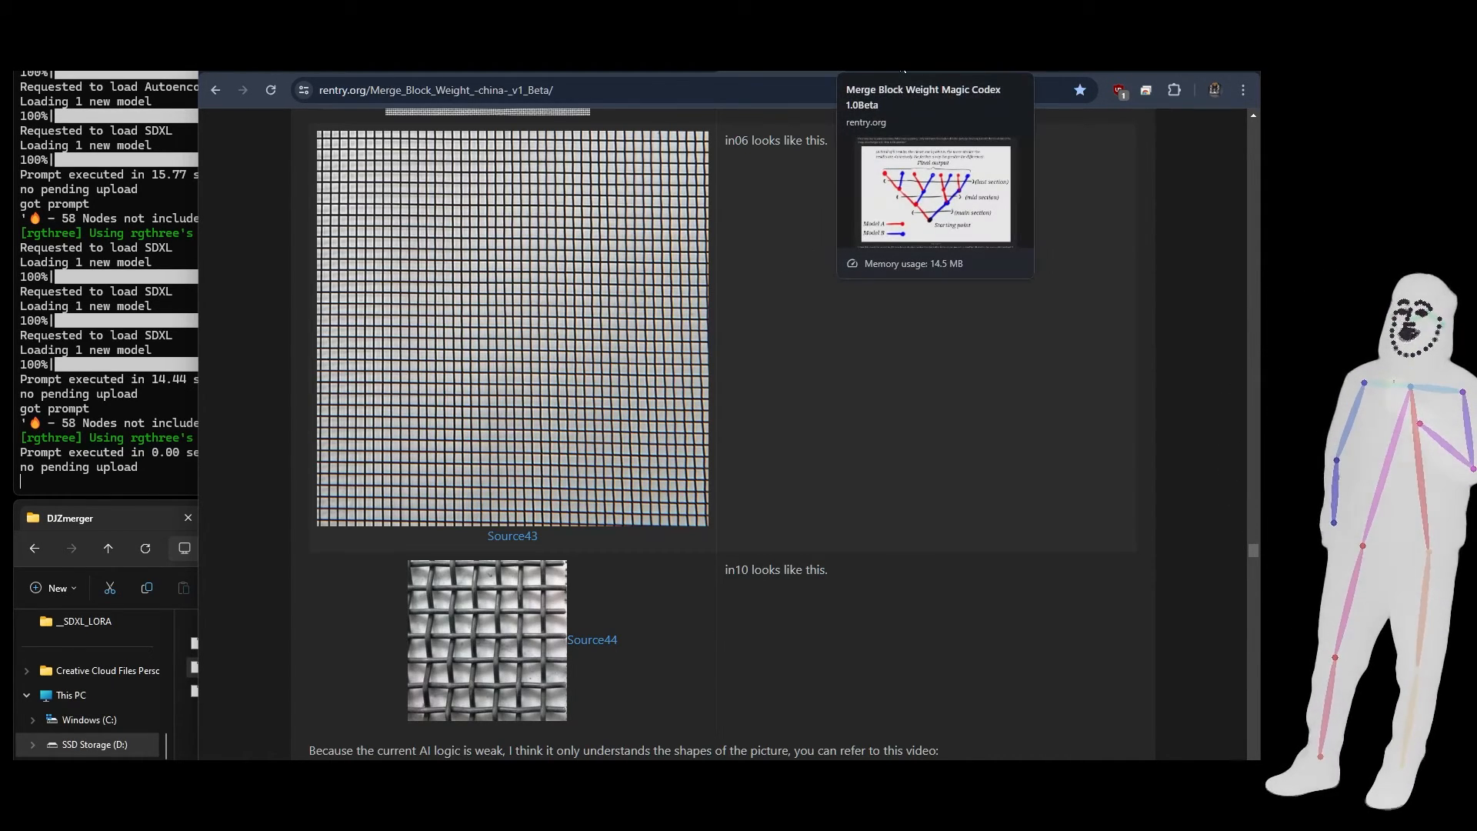
left_click(904, 70)
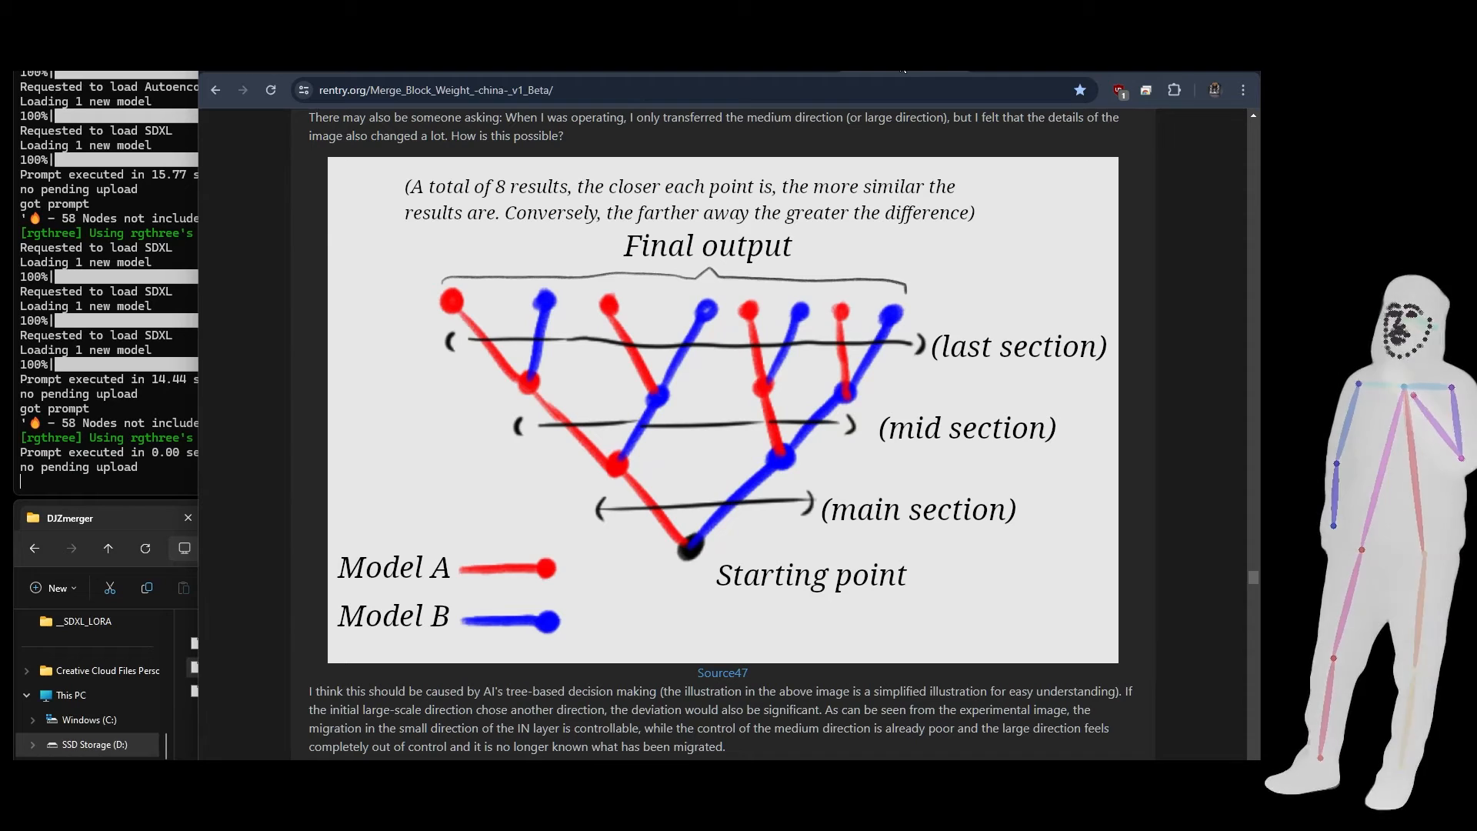
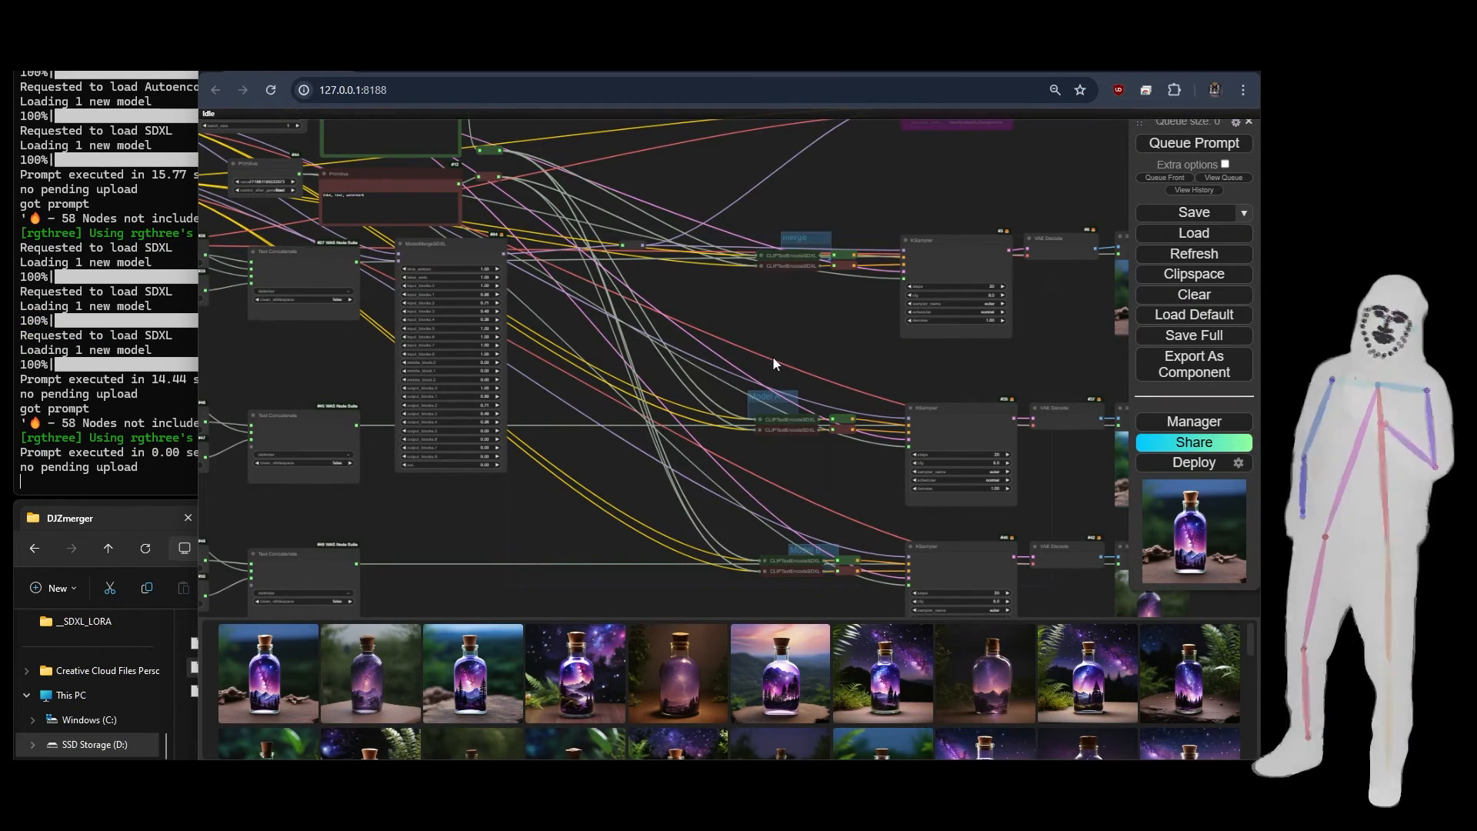
Switch to ComfyUI and duplicate the ModelMergeBlockNumber node of the Painted Style Transfer preset, placing the copy just above its group
left_click_drag(828, 483, 550, 72)
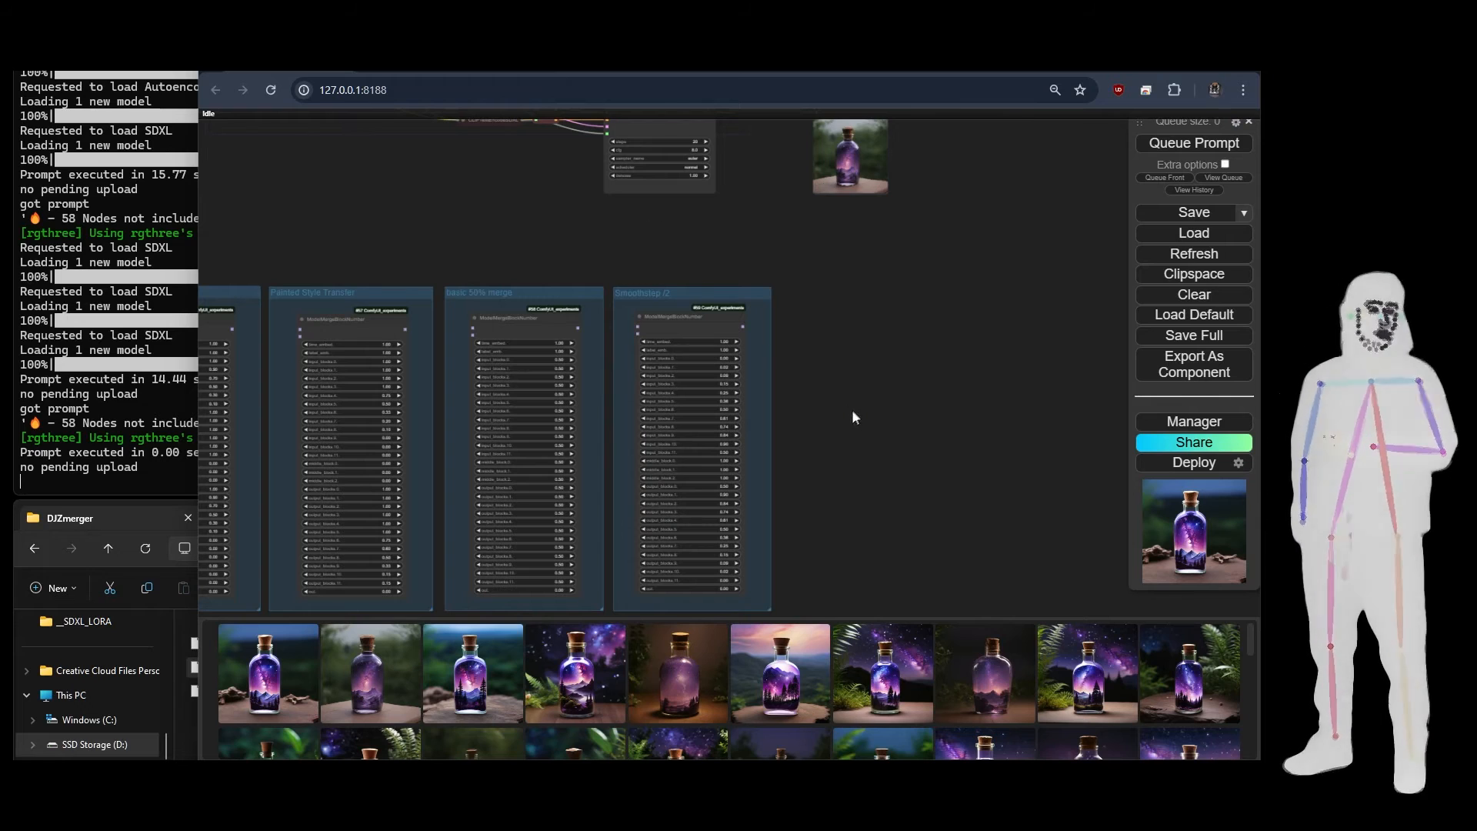
scroll(852, 409, "up", 3)
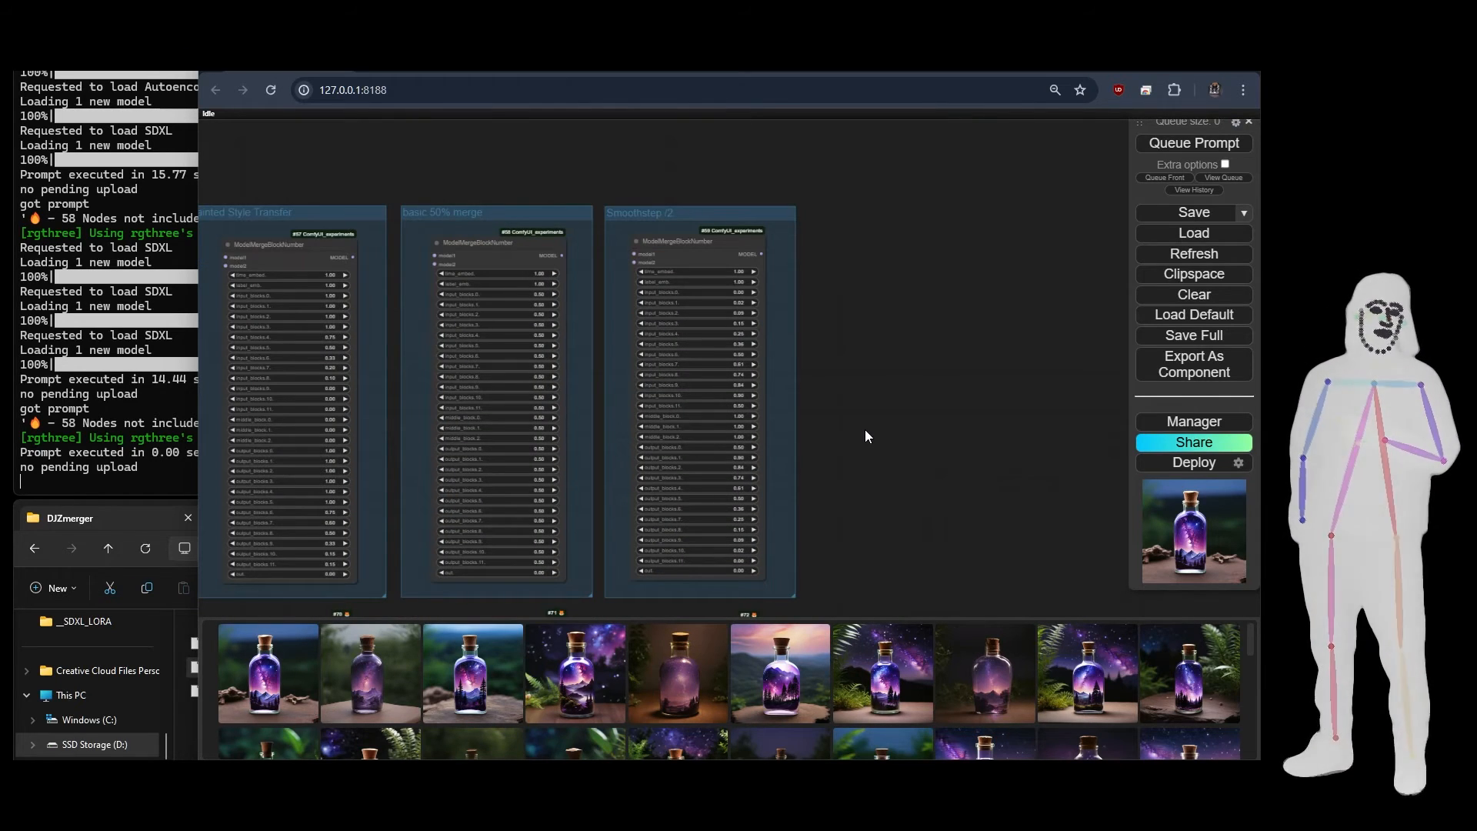
left_click_drag(863, 433, 1099, 422)
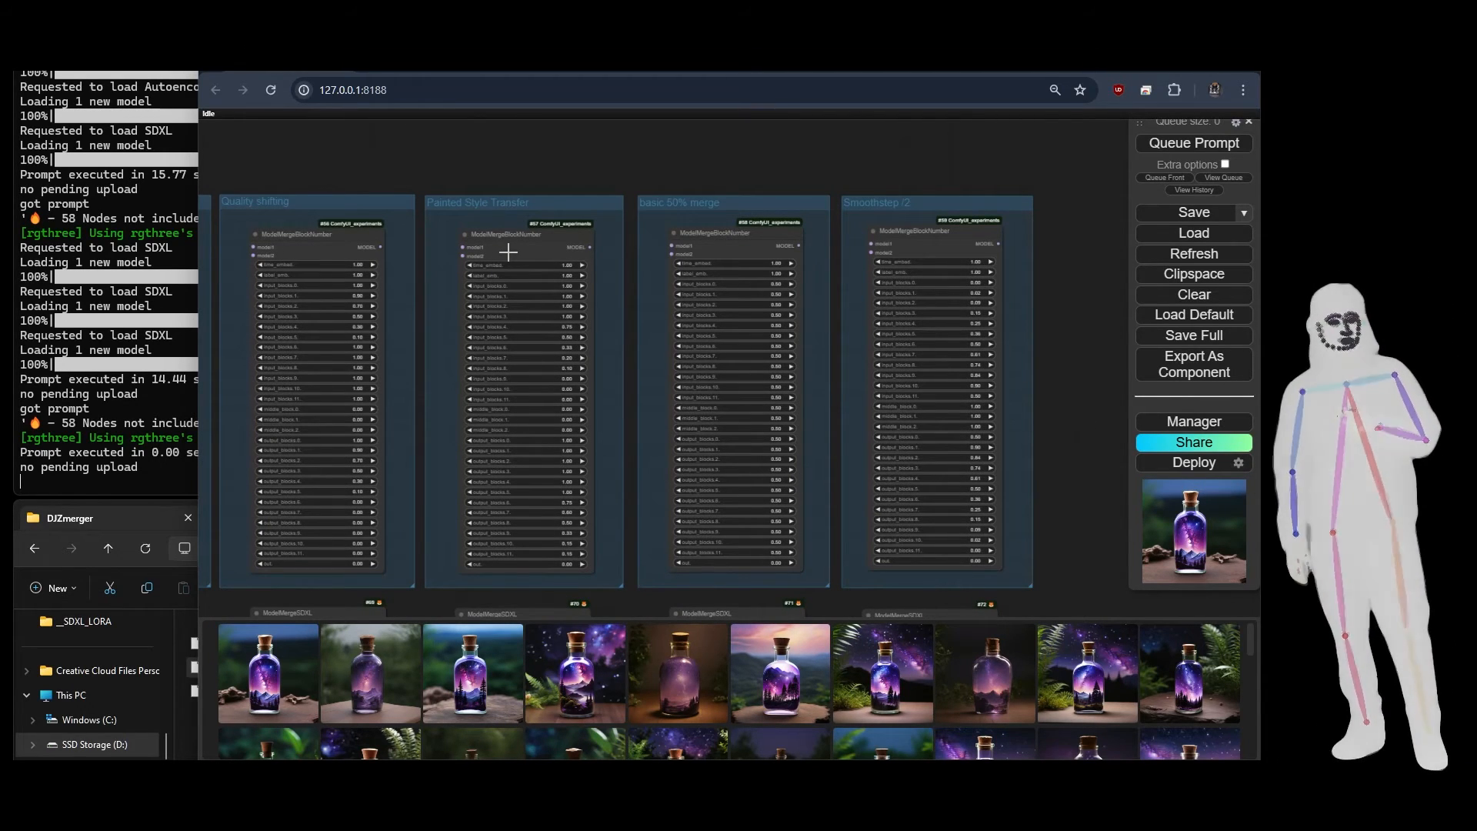
left_click_drag(507, 252, 493, 162)
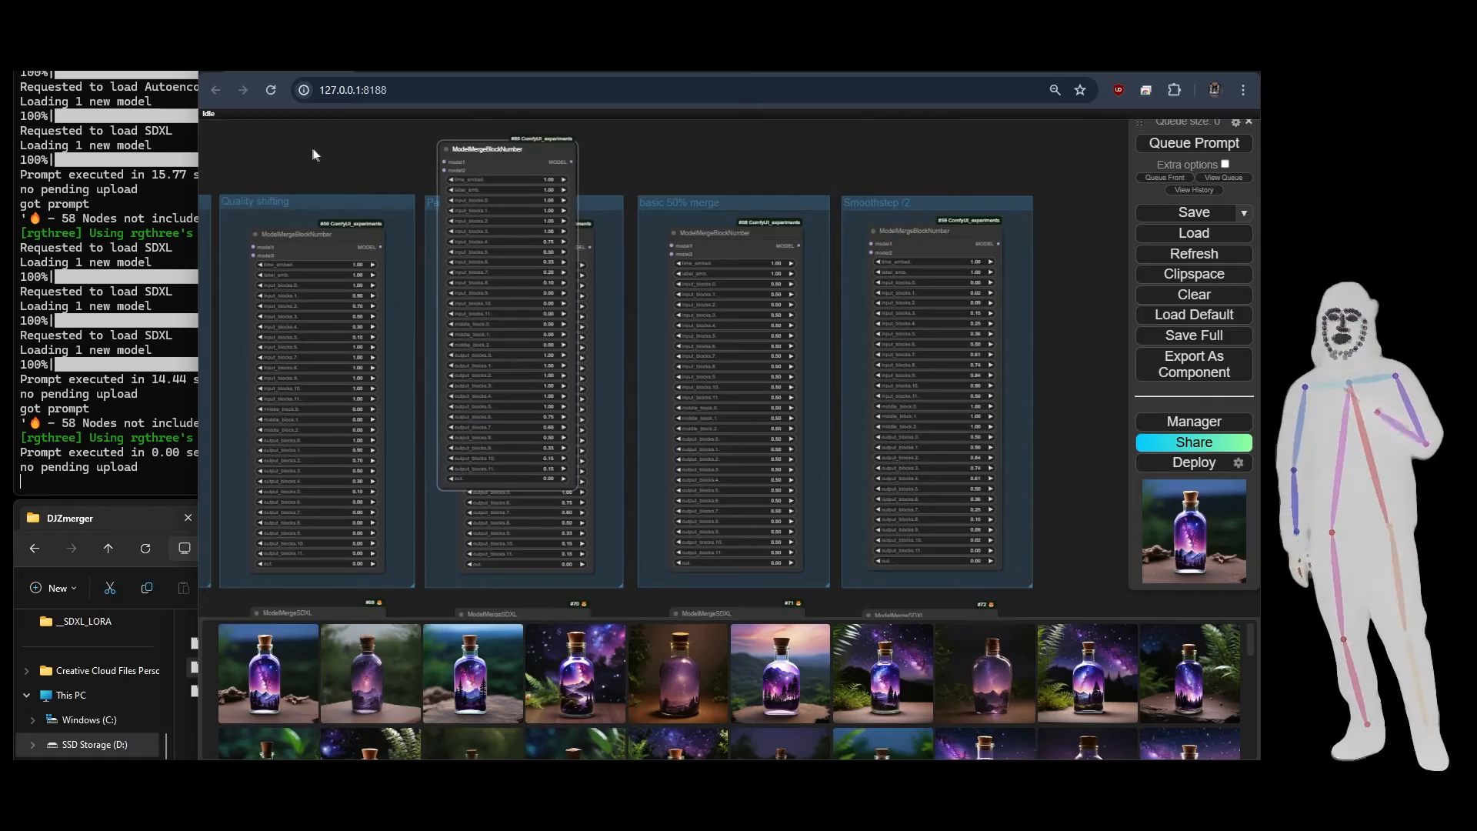
Review the other block-weight preset groups, from Fake Cubic Hermite and Cosine through Style Transfer and Quality shifting to Smoothstep /2
left_click_drag(311, 147, 448, 285)
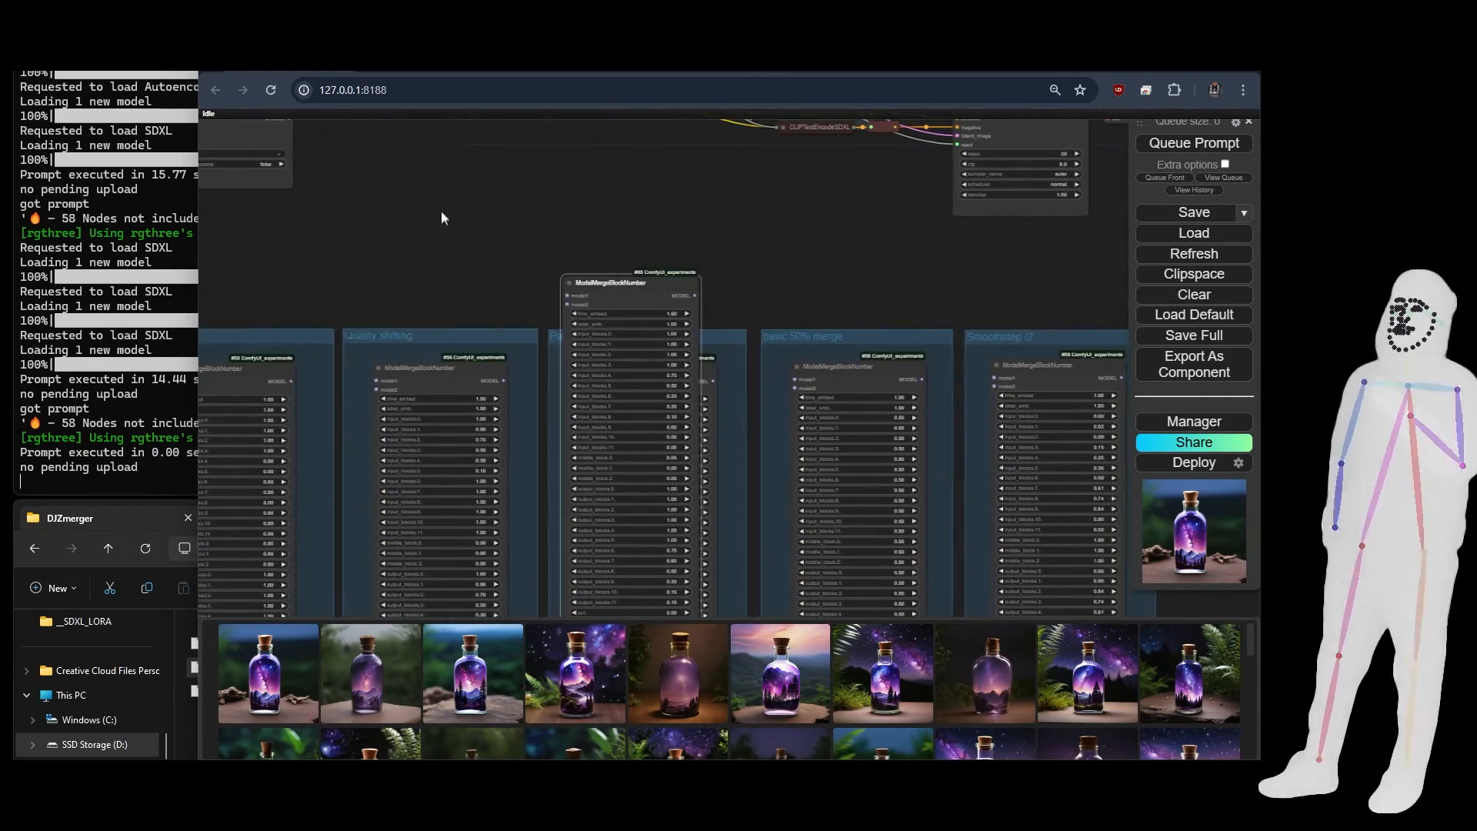
left_click_drag(441, 217, 388, 188)
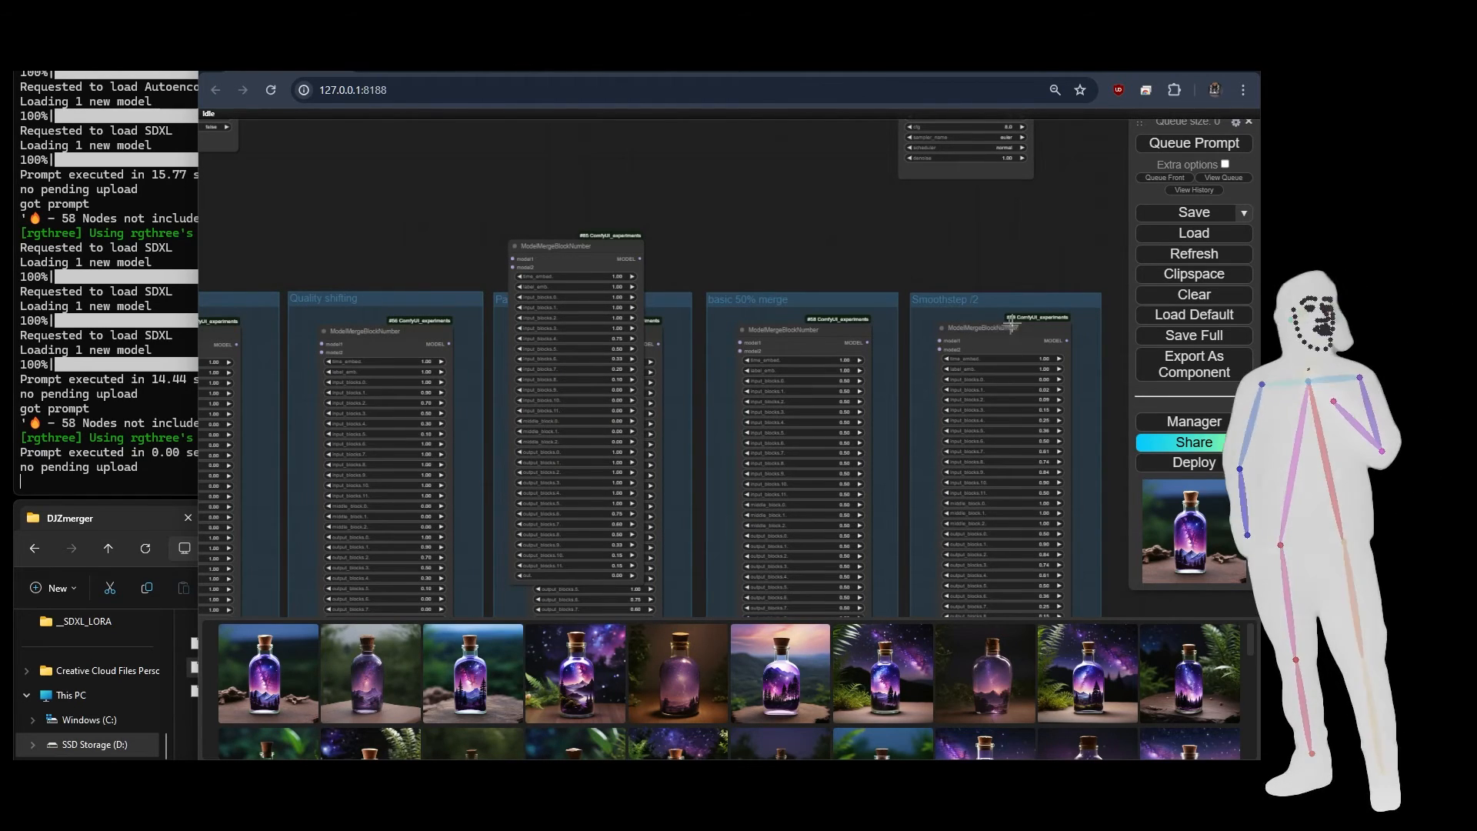
left_click_drag(613, 168, 1306, 264)
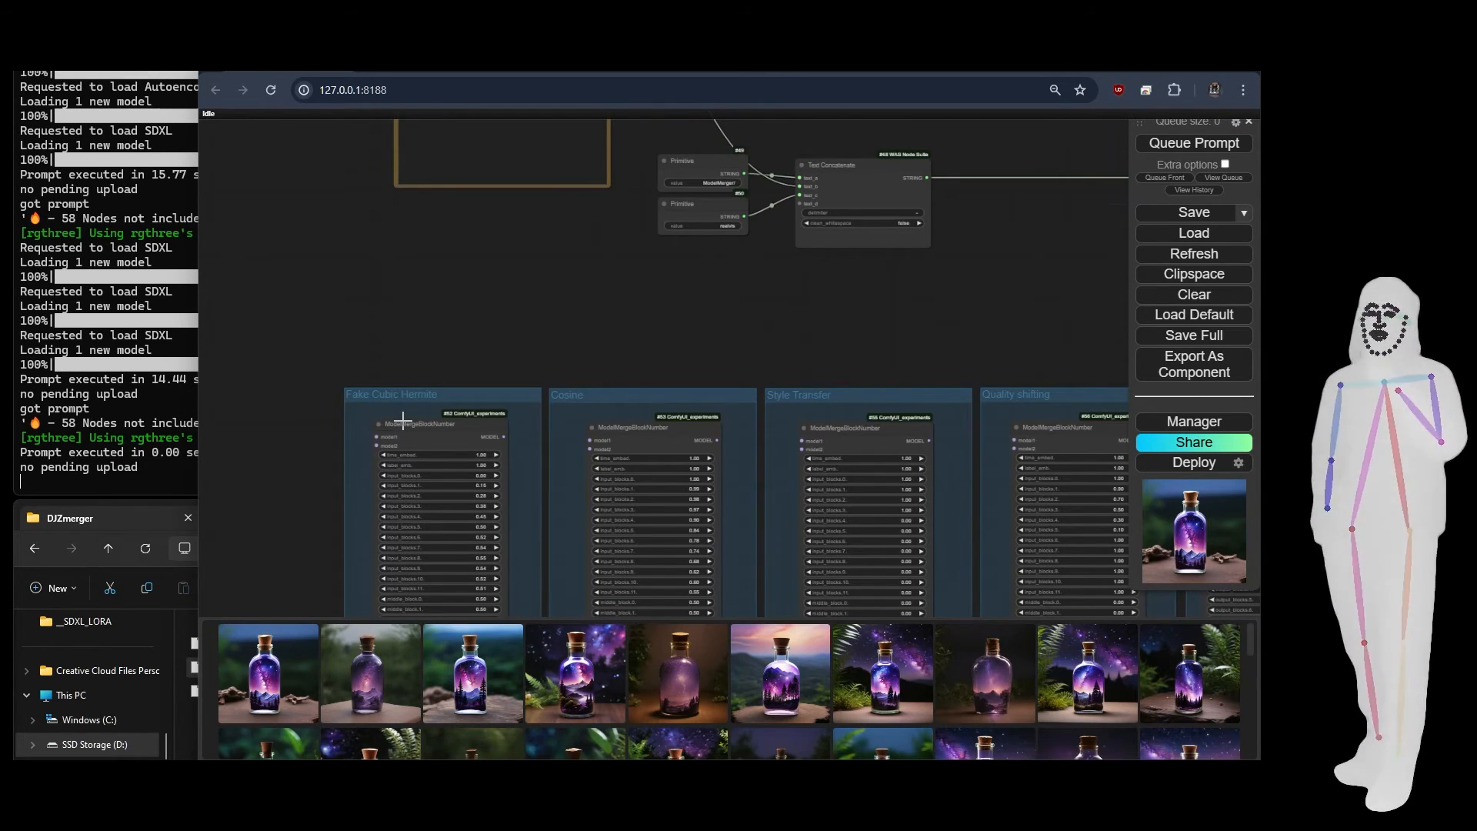
left_click_drag(511, 350, 450, 302)
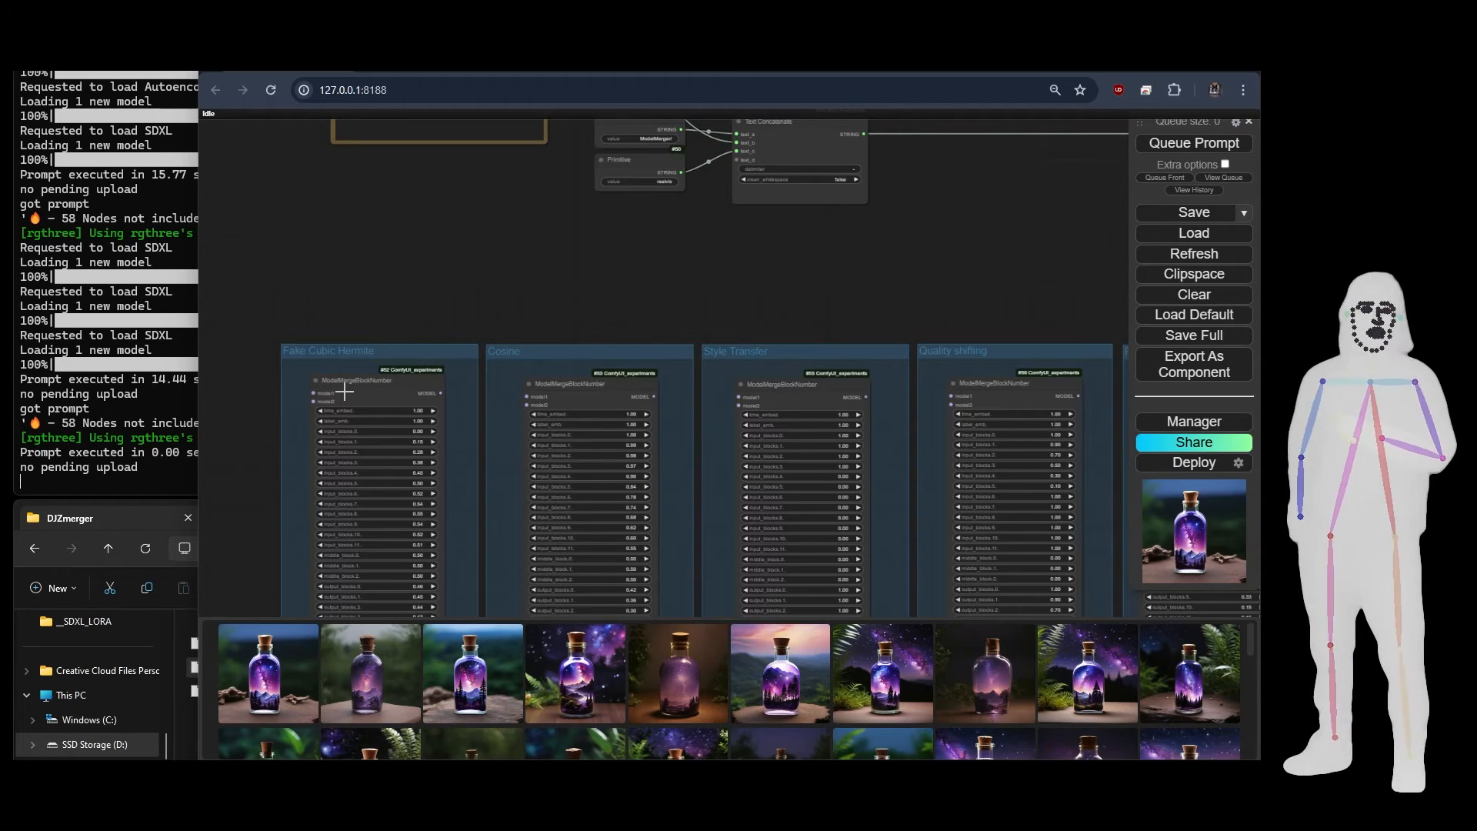
left_click(389, 388)
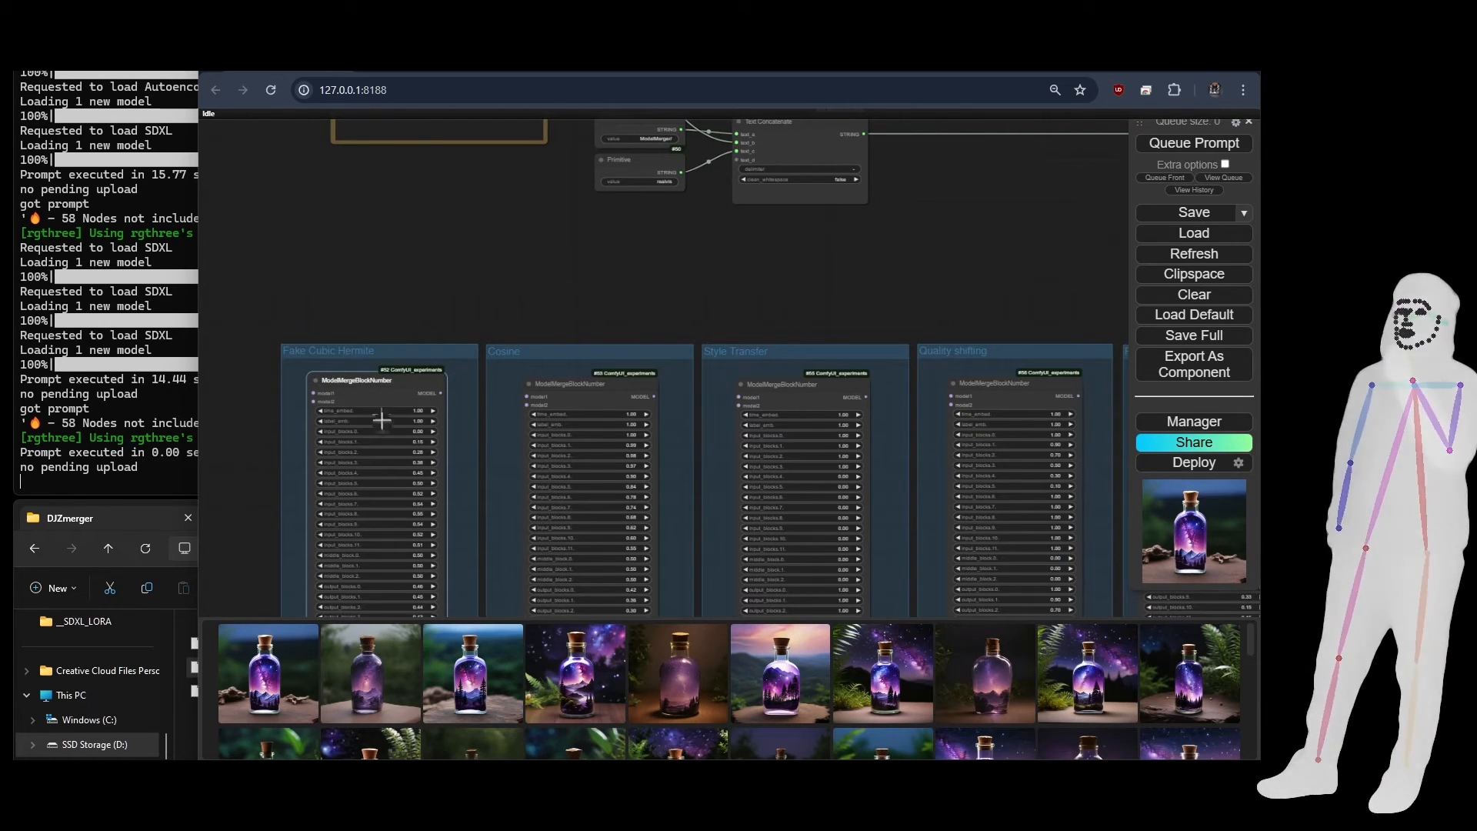
left_click(584, 409)
left_click_drag(951, 289, 152, 297)
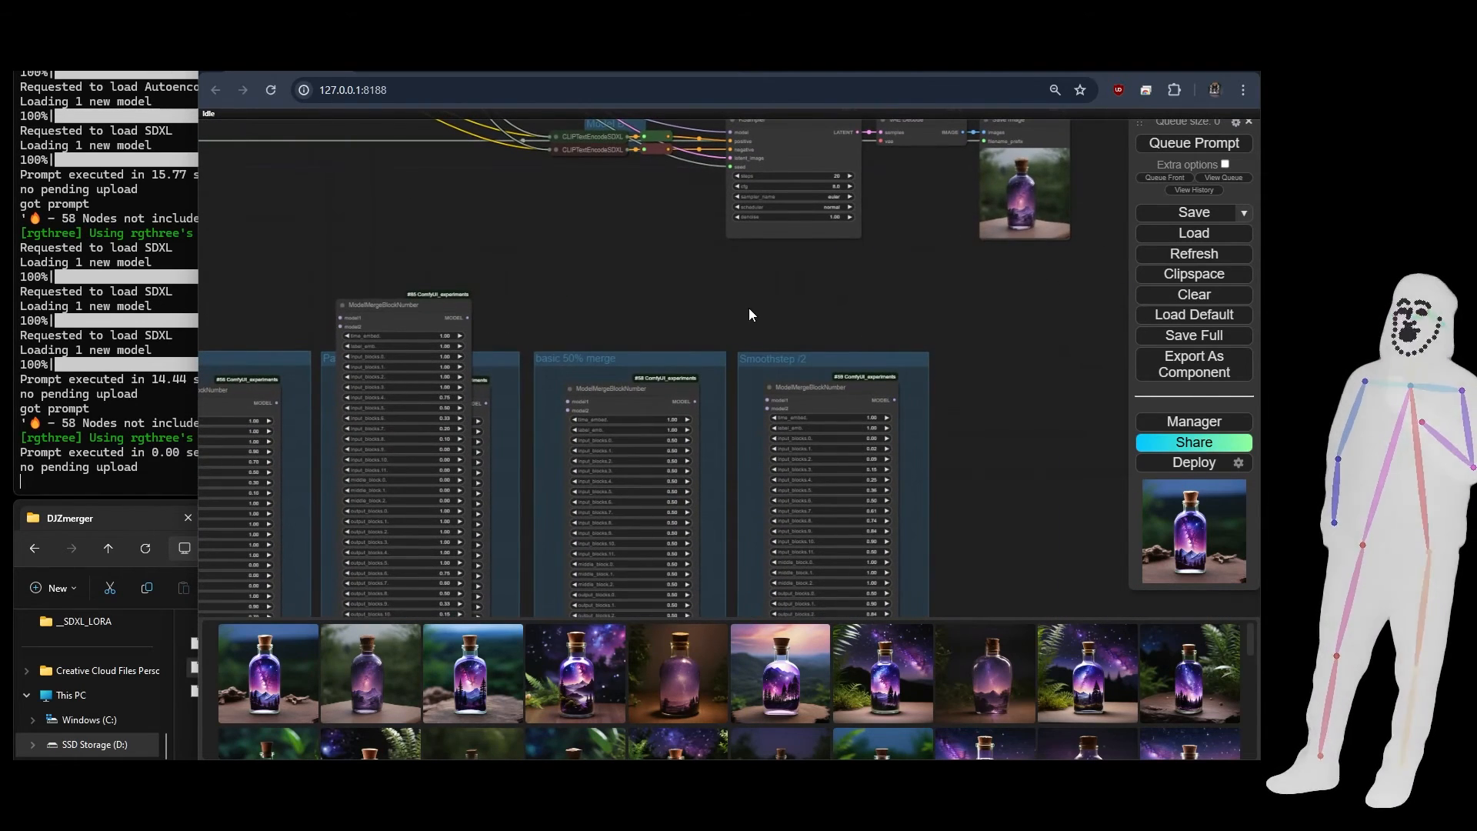
left_click(831, 406)
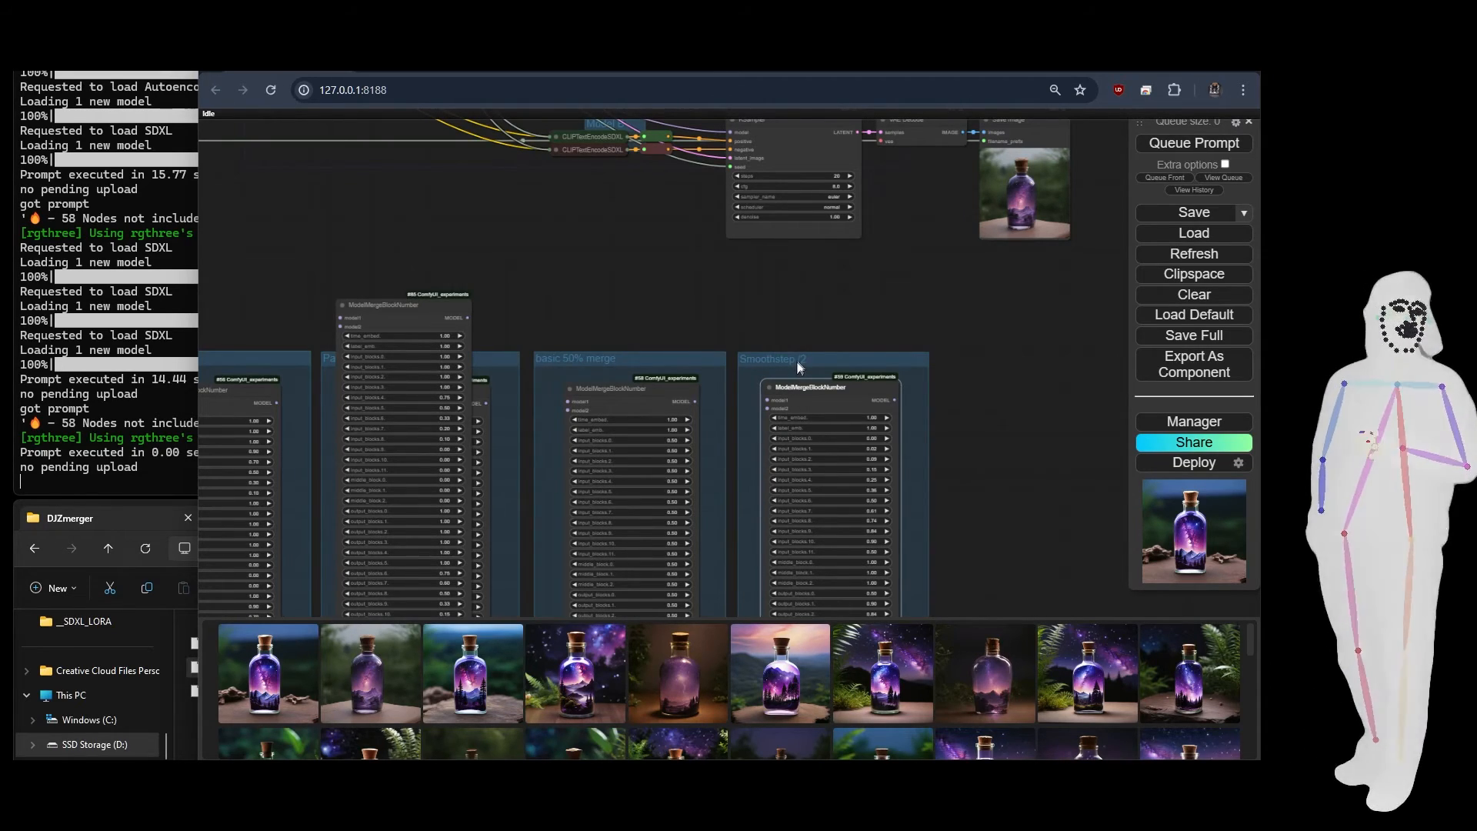
Replace the workflow's ModelMergeSDXL node with the copied Painted Style Transfer ModelMergeBlockNumber node, wired to the same connections, and delete the old node
left_click_drag(712, 459, 710, 543)
left_click_drag(646, 579, 650, 368)
left_click_drag(711, 409, 732, 234)
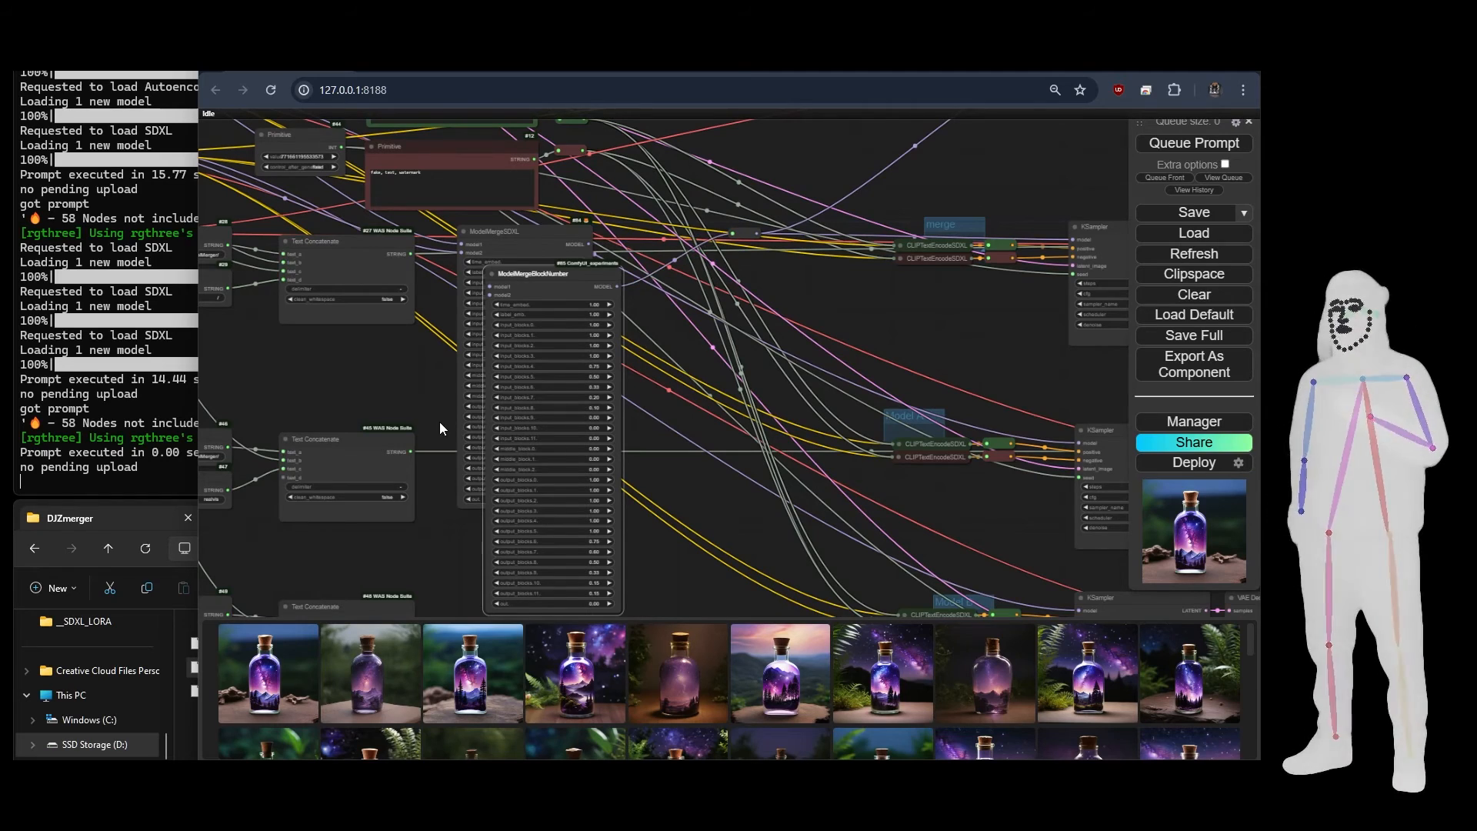
left_click_drag(287, 196, 357, 239)
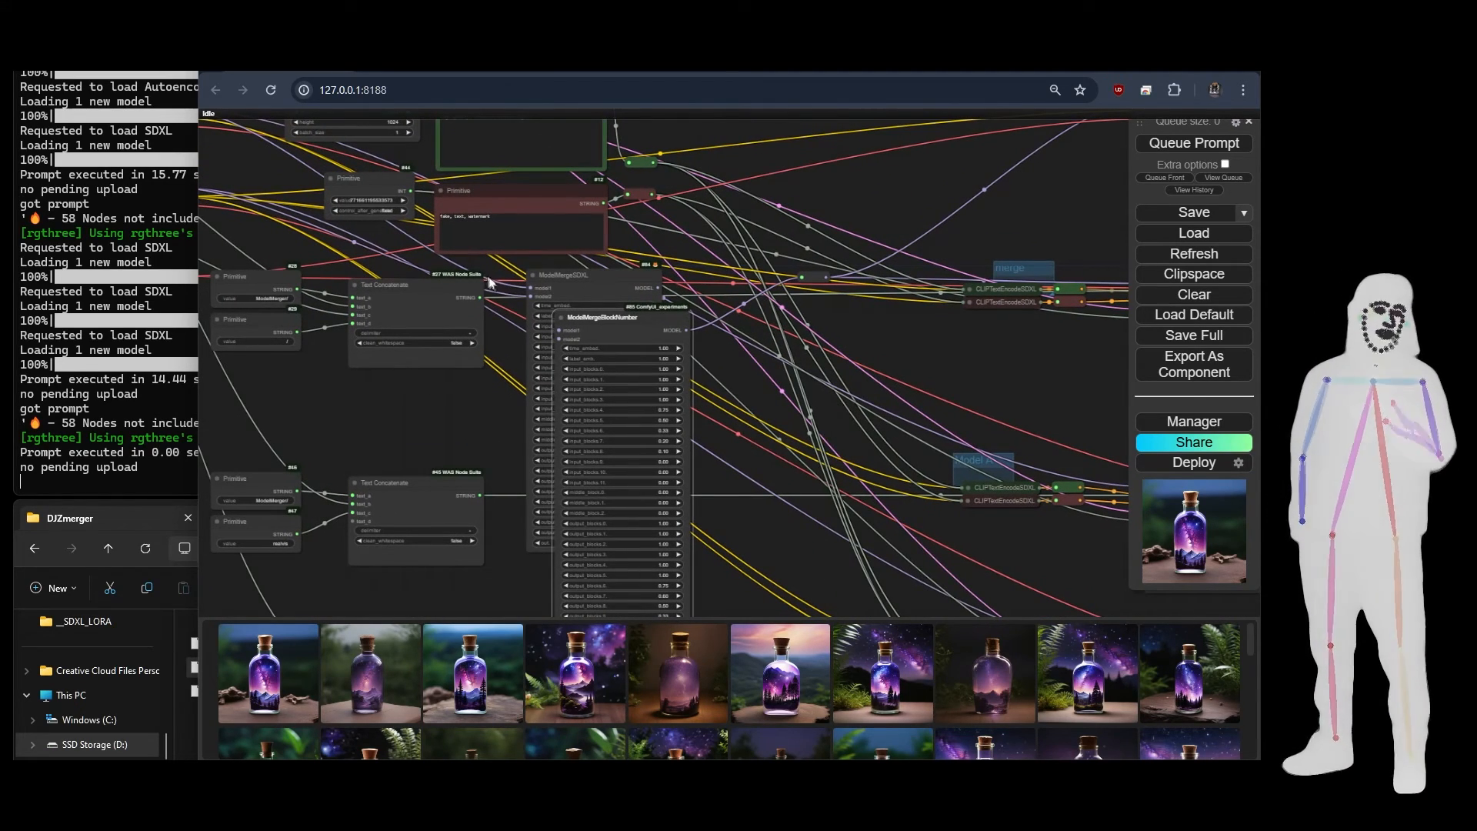
left_click_drag(584, 317, 610, 282)
left_click(573, 299)
key("Delete")
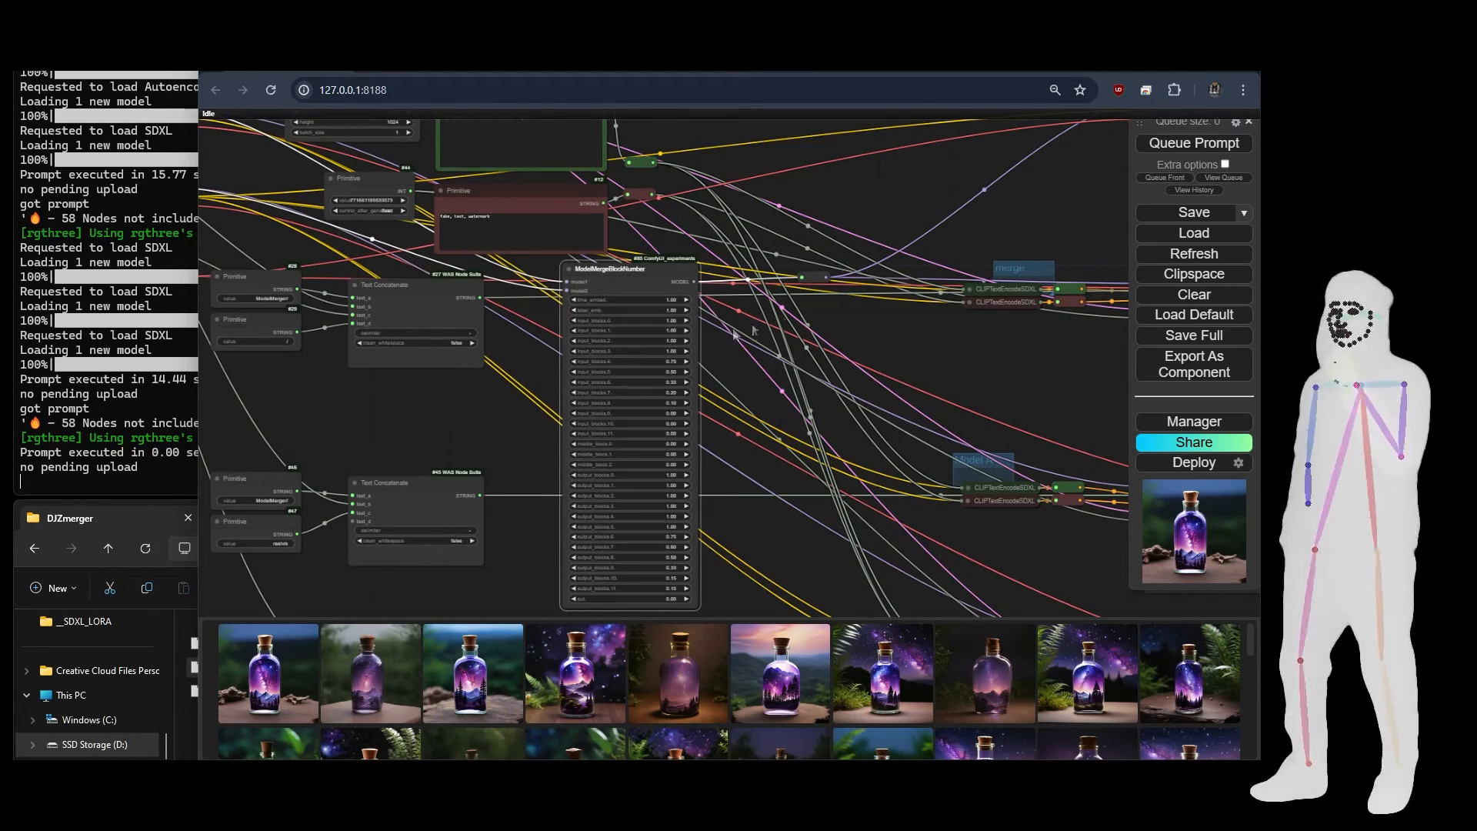
Queue the workflow with the Painted Style Transfer weights and examine the new merge image in its Save Image node
left_click(1192, 144)
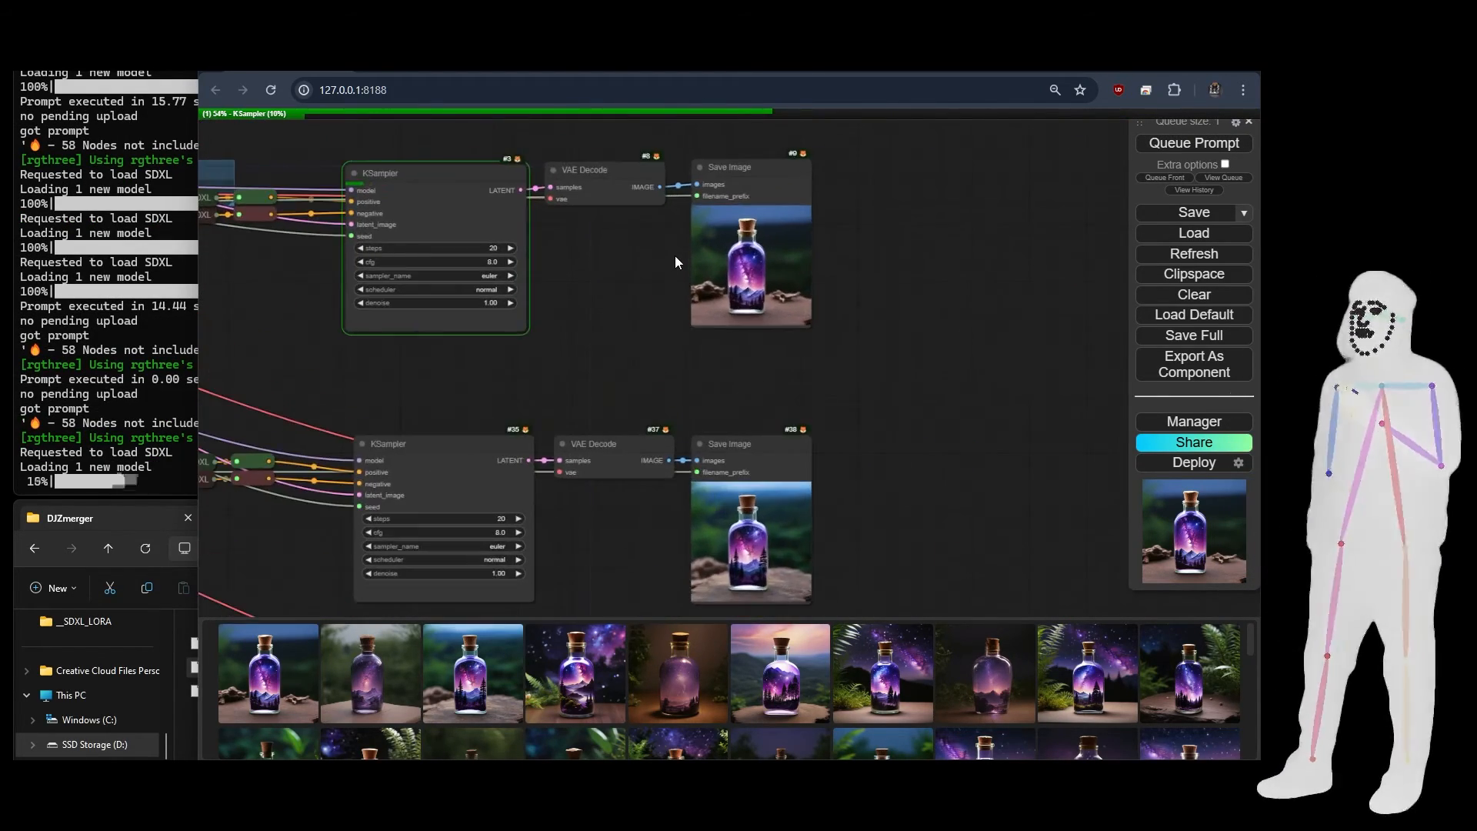
scroll(676, 255, "down", 2)
scroll(675, 255, "up", 8)
left_click_drag(676, 256, 551, 365)
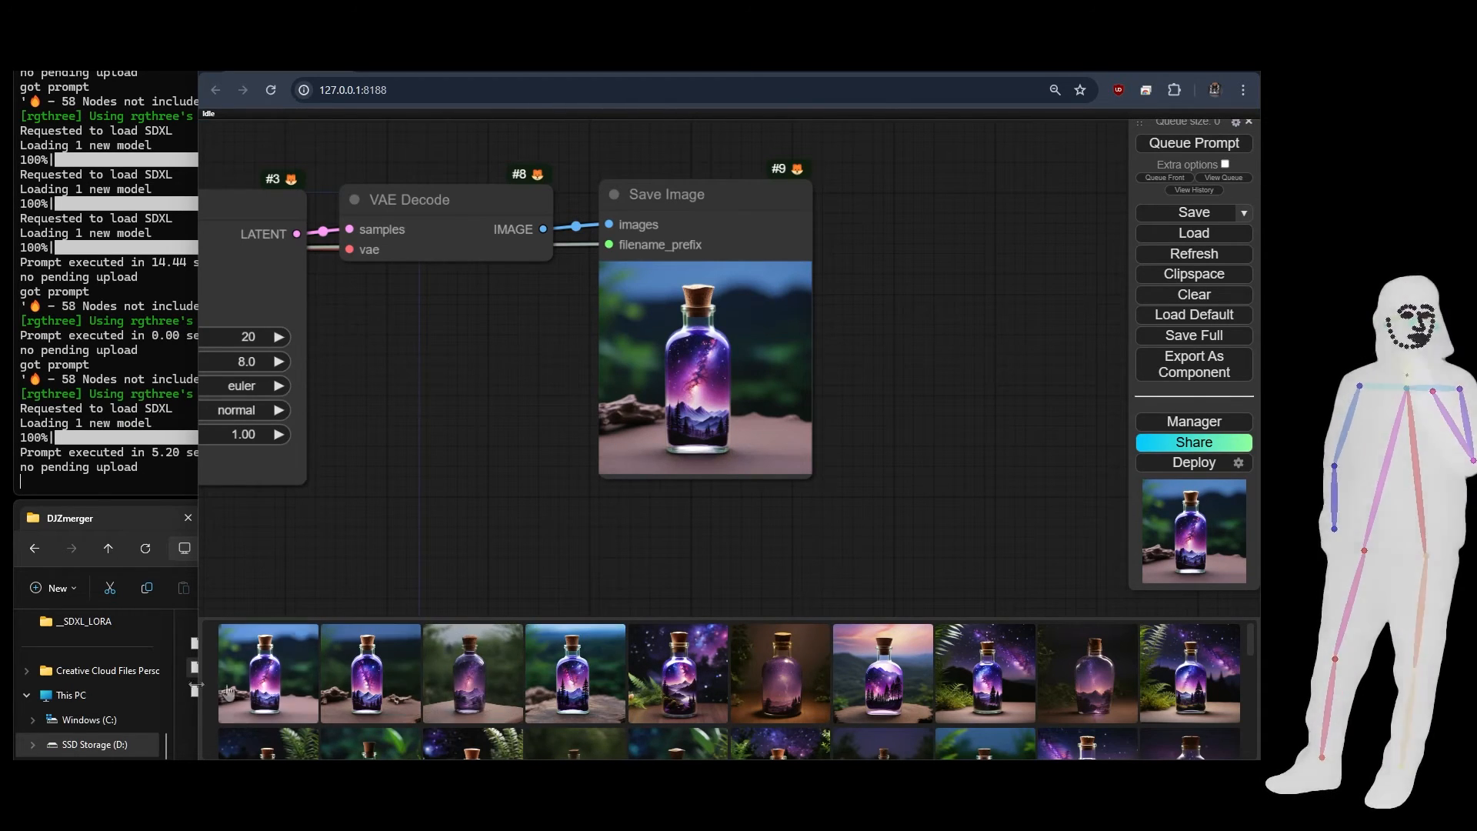
scroll(565, 340, "up", 5)
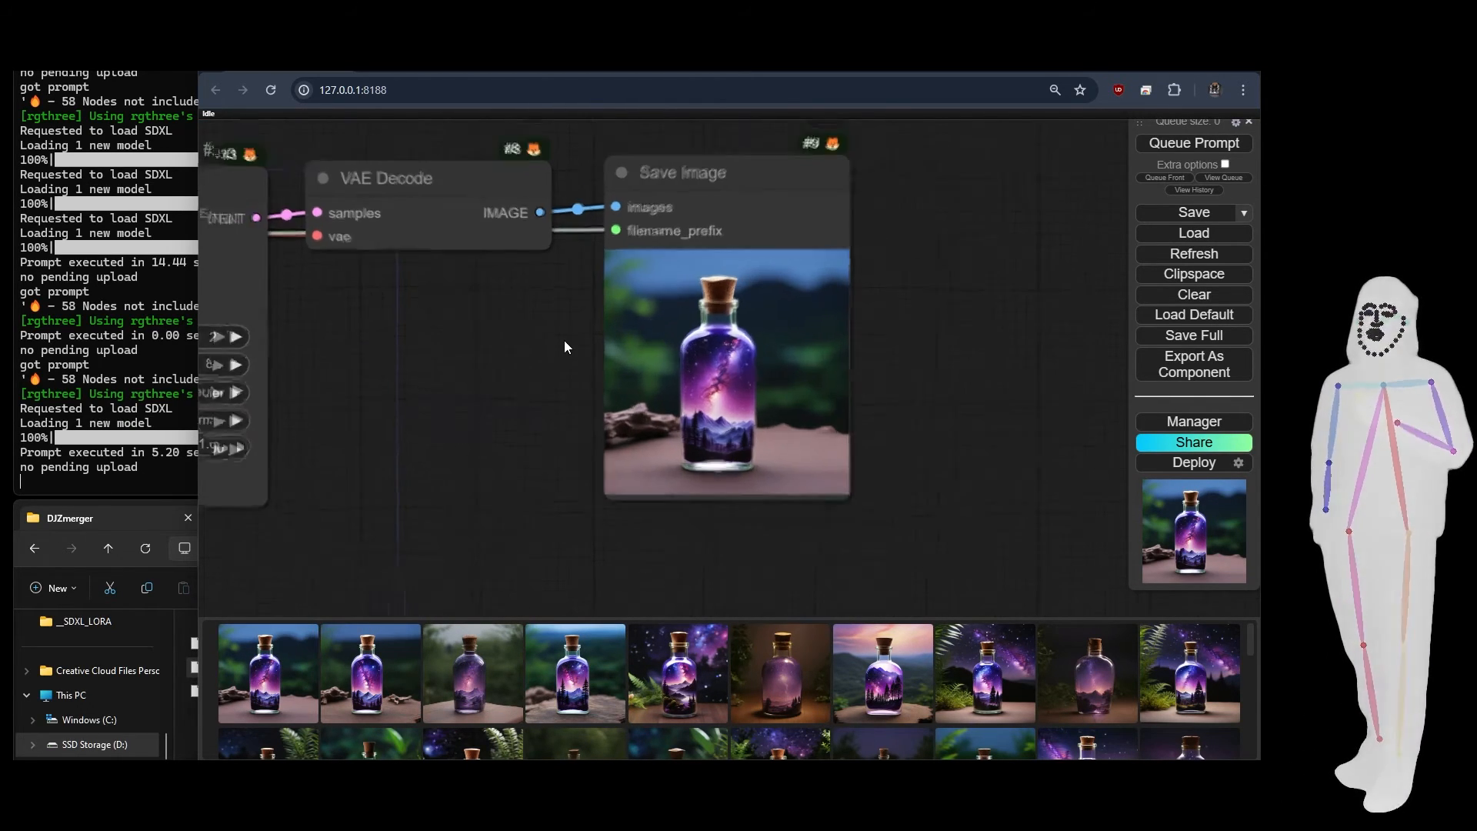
scroll(565, 340, "up", 2)
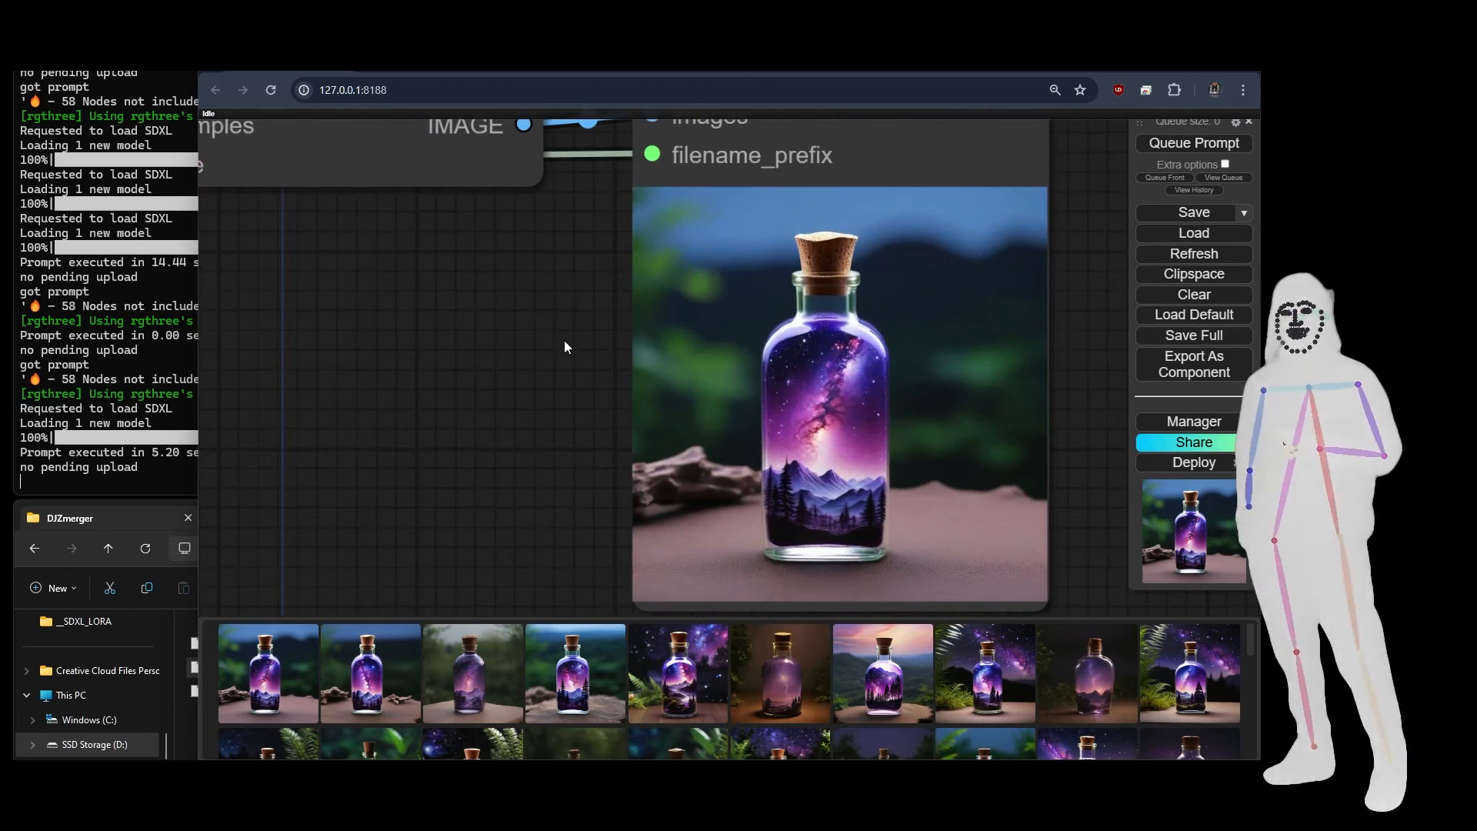
Compare the two newest merge images by alternating between their enlarged views in the image feed
left_click(357, 676)
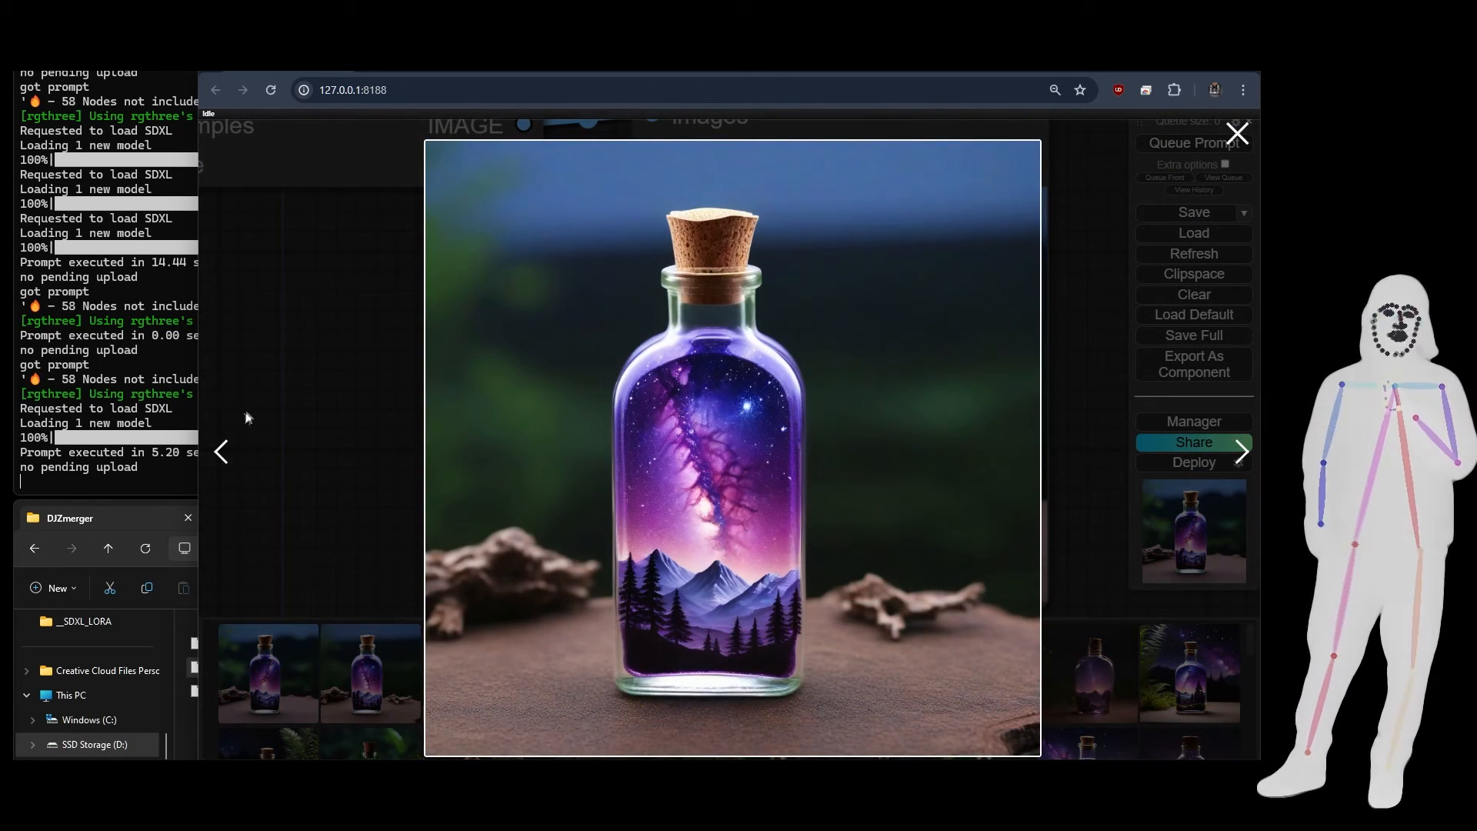
left_click(221, 451)
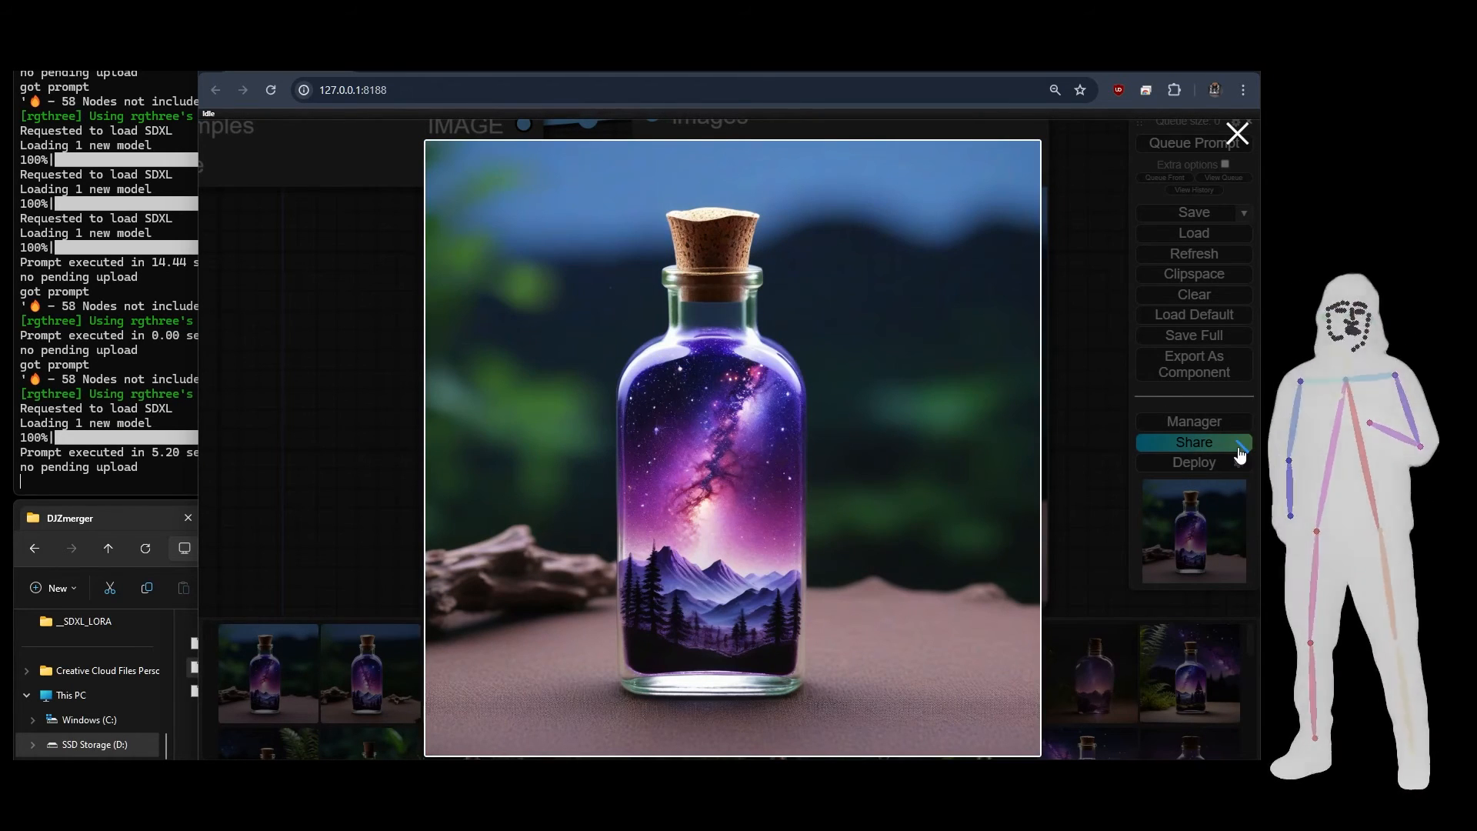
left_click(1241, 454)
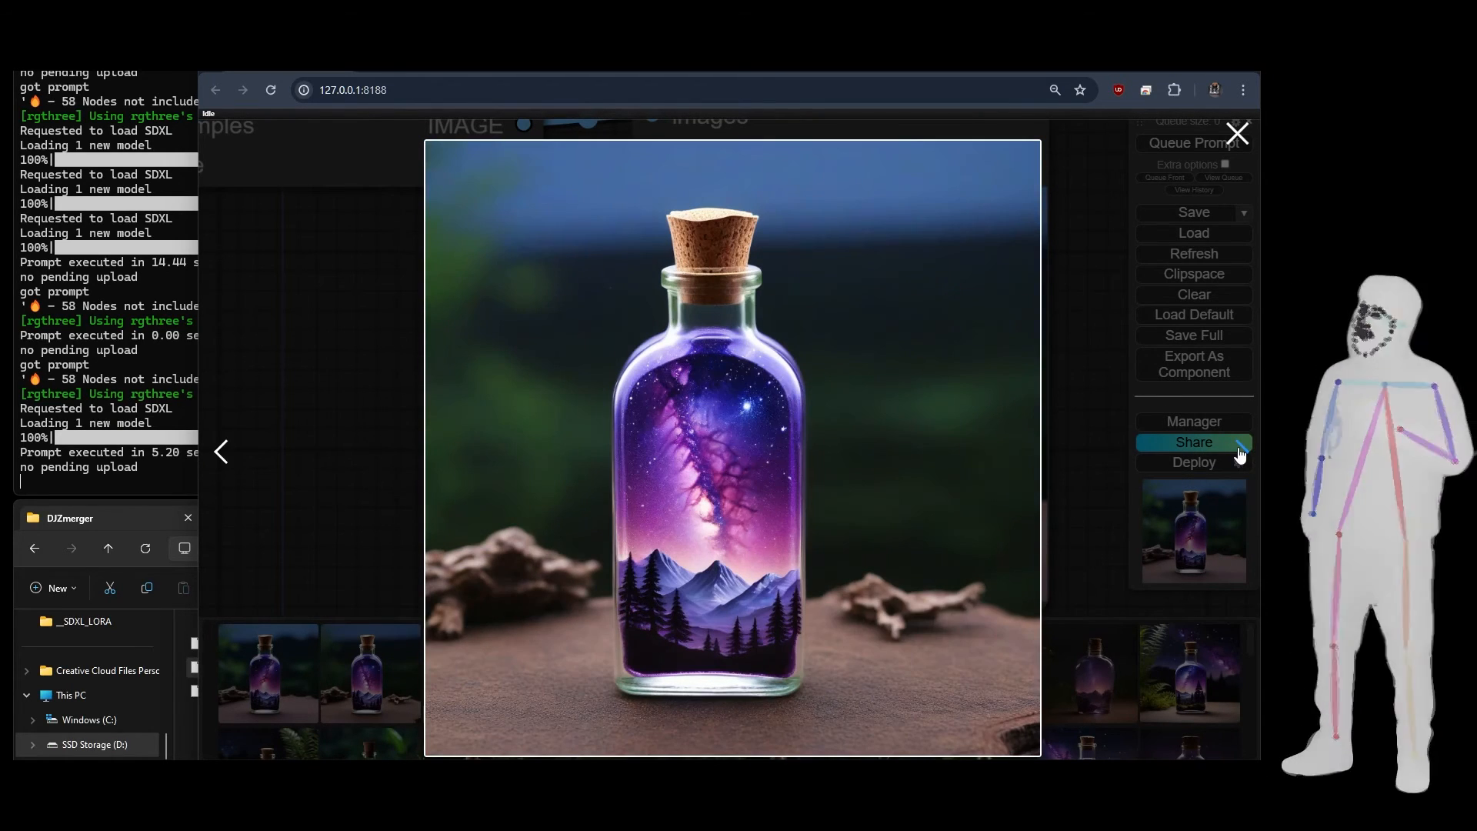
left_click(233, 452)
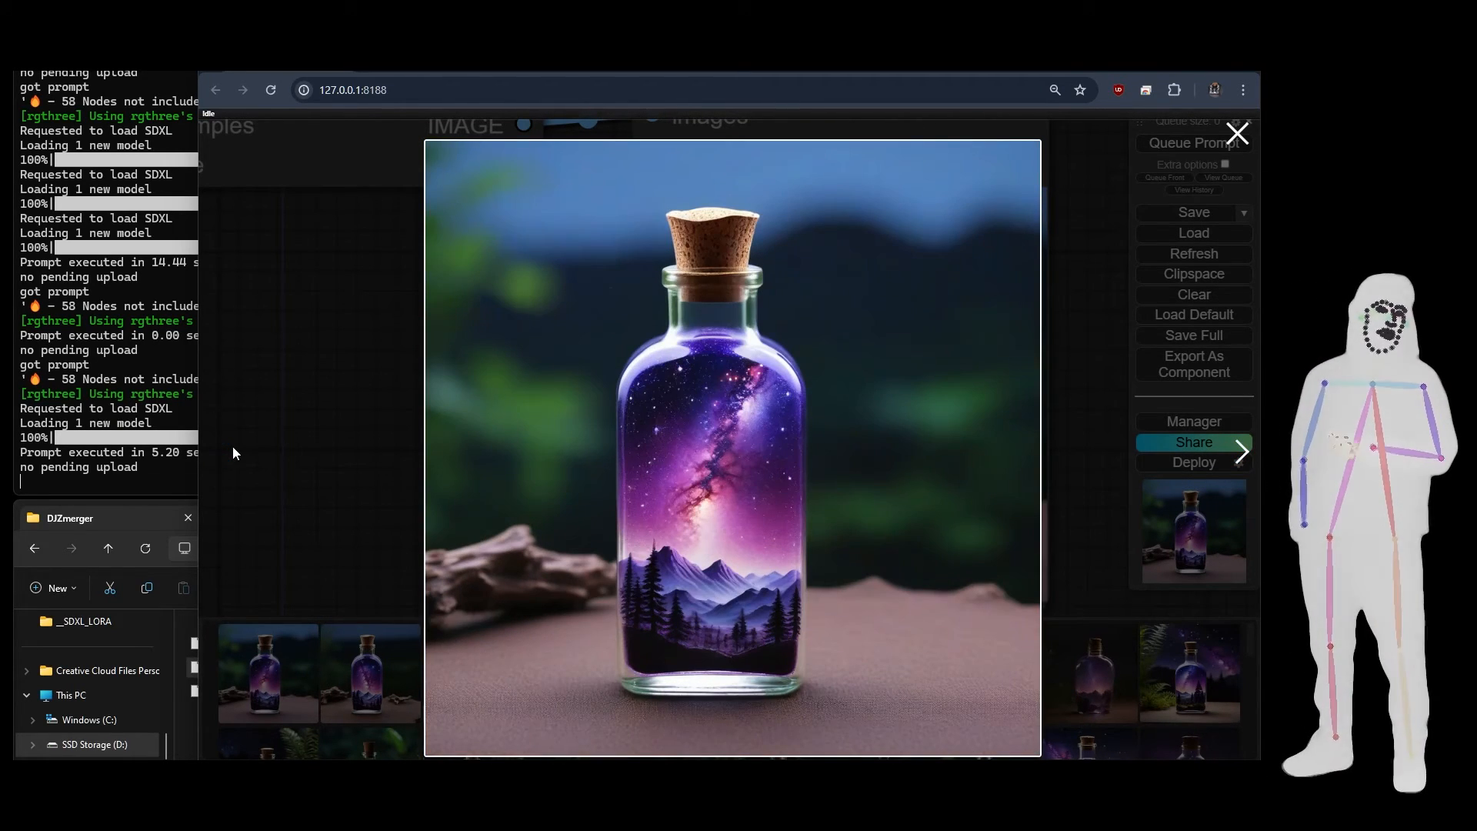
left_click(1240, 457)
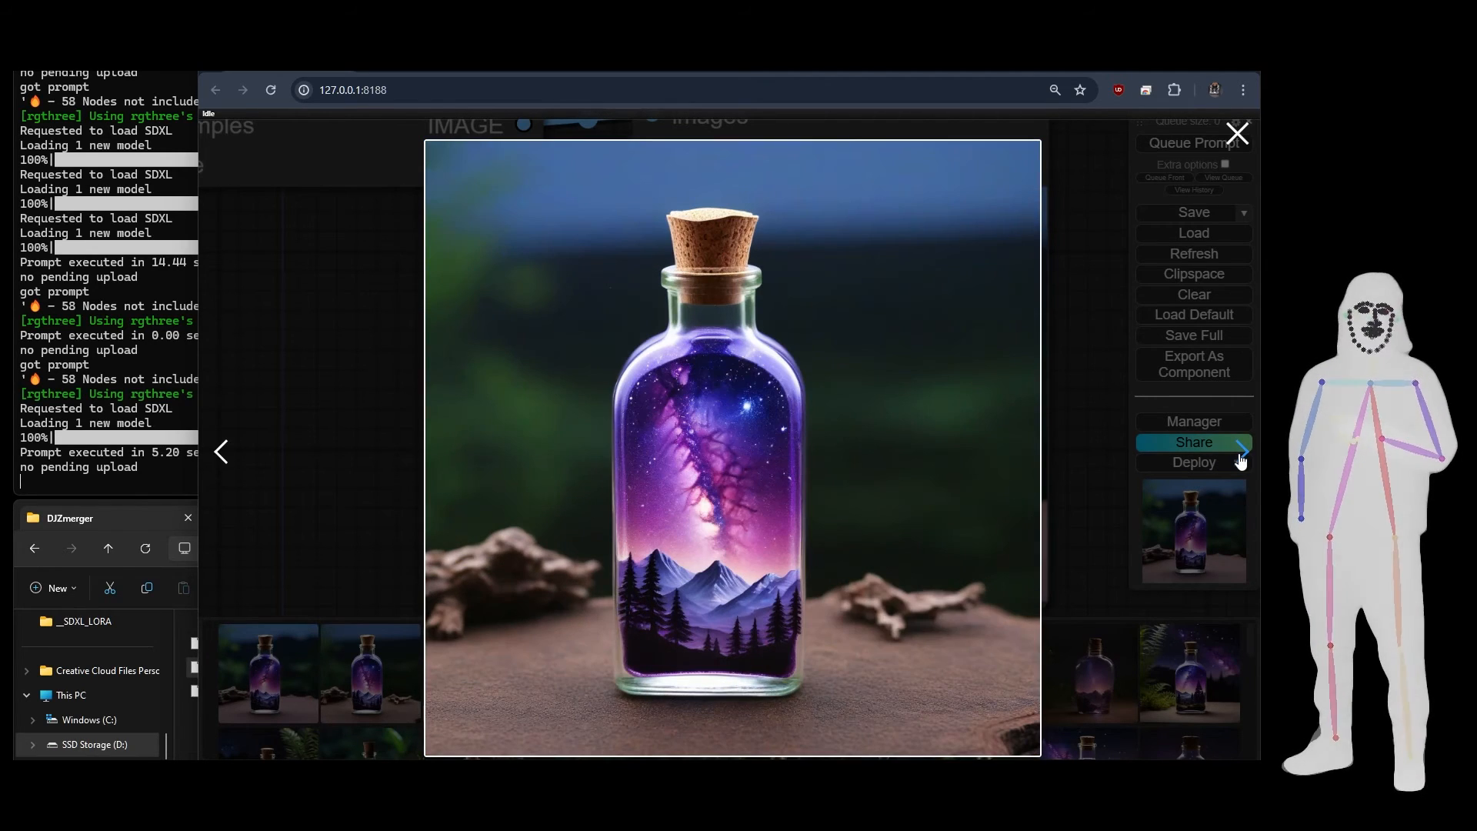
left_click(211, 459)
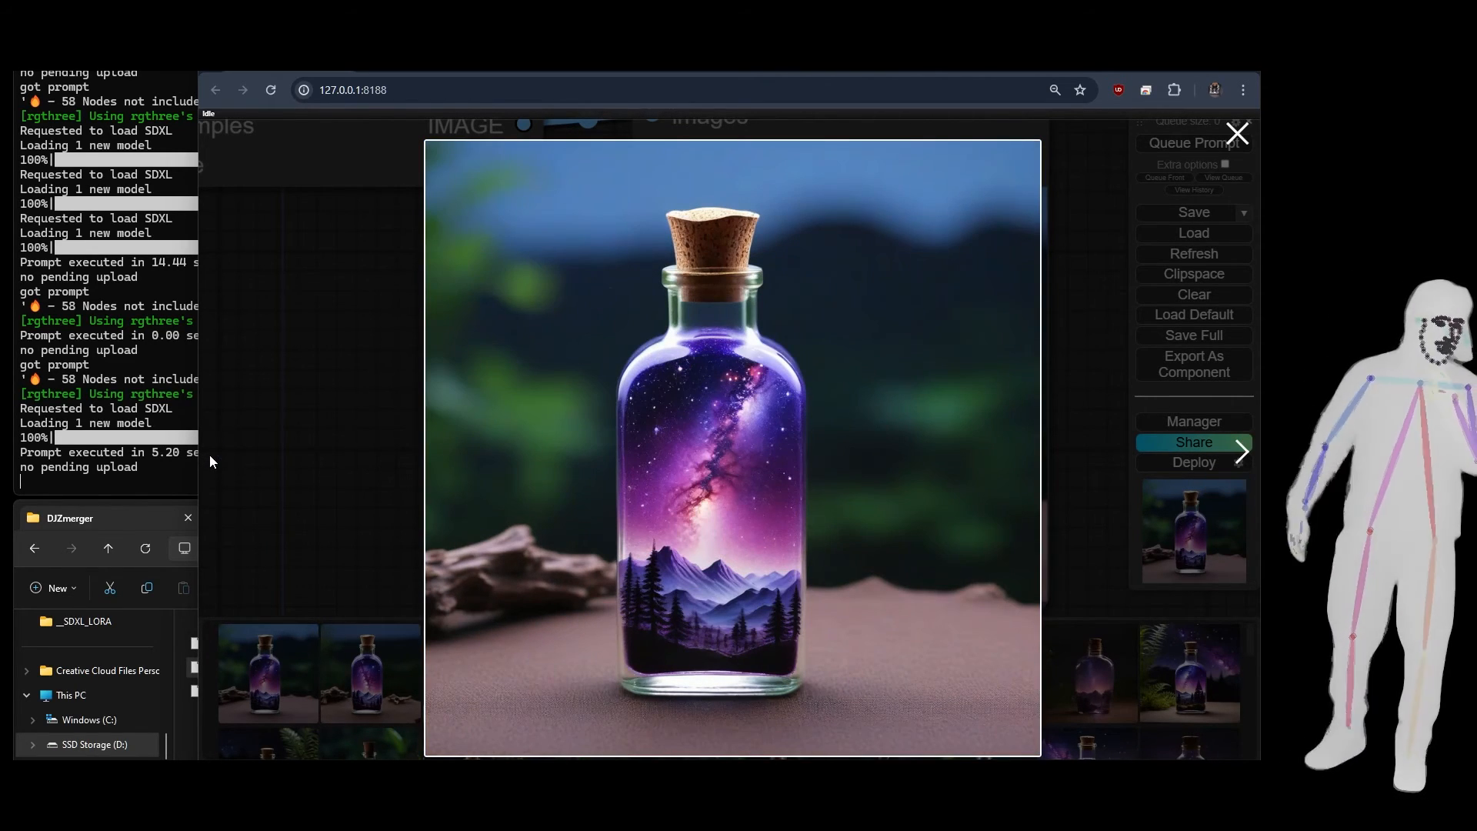
left_click(1240, 460)
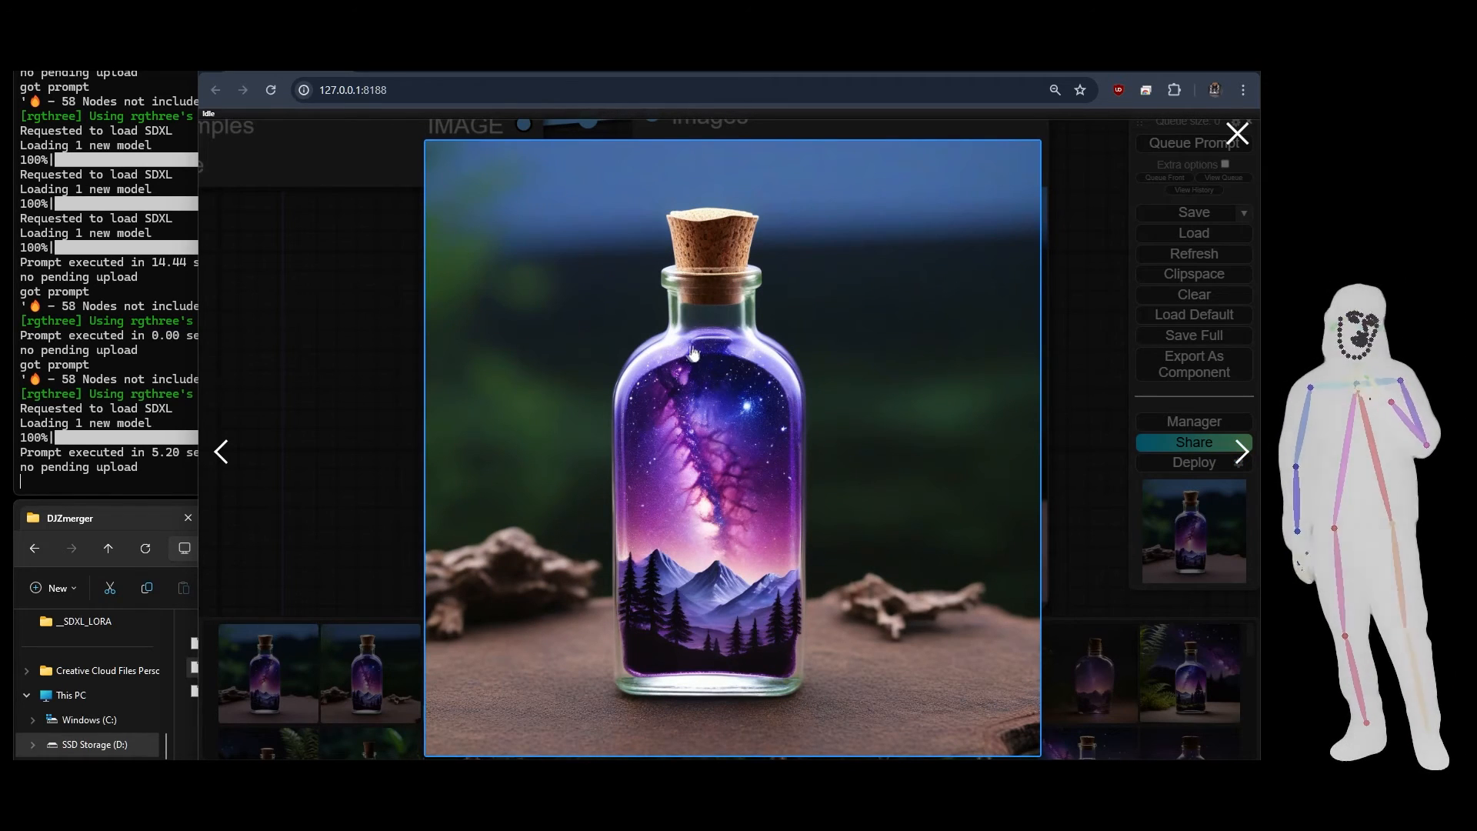
left_click(222, 448)
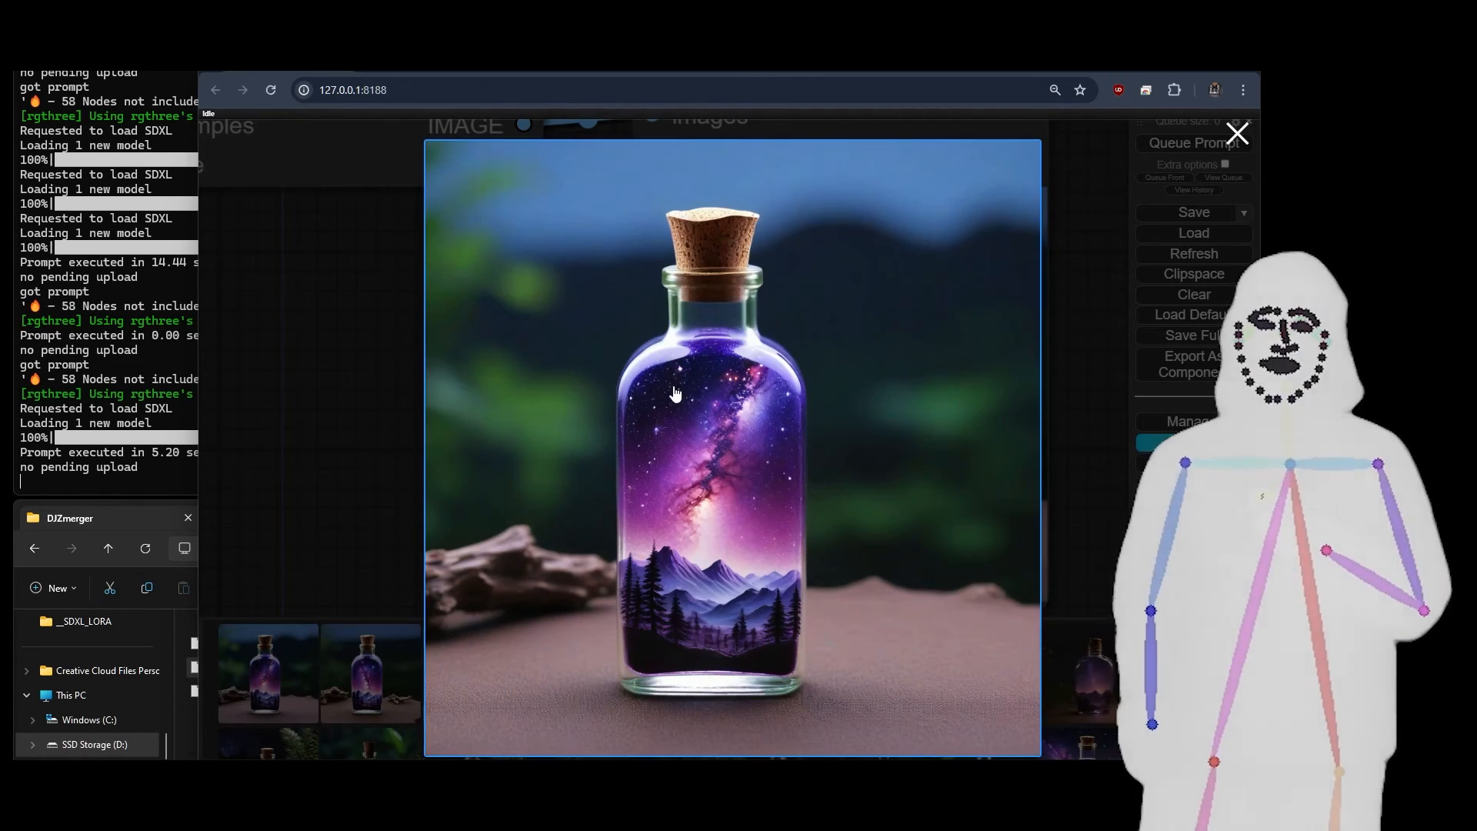
left_click(1125, 489)
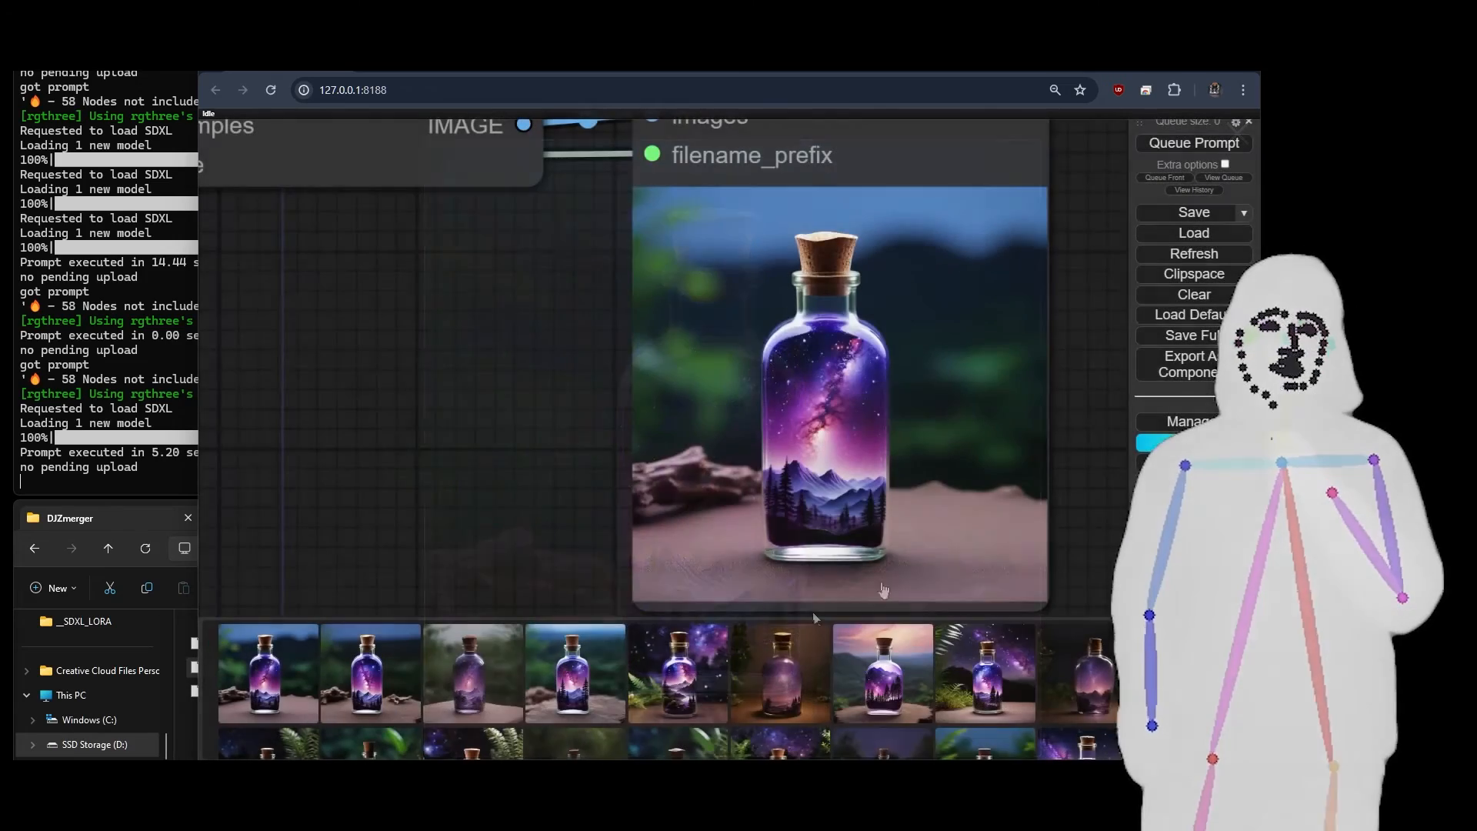
Compare the third image in the feed, the muted bottle on a wooden table, with enlarged views of the two newest merge images
left_click(487, 692)
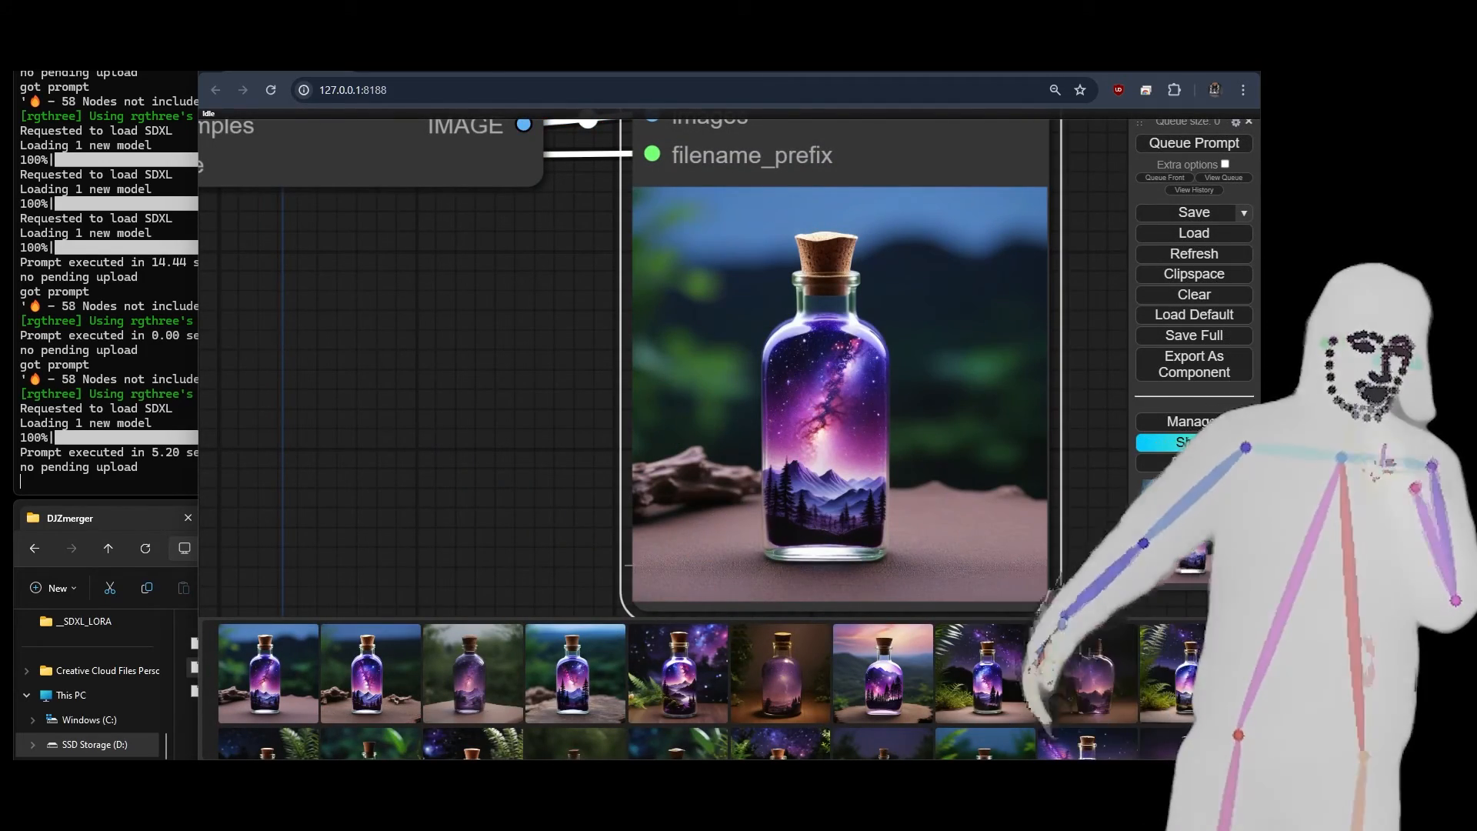
left_click(371, 673)
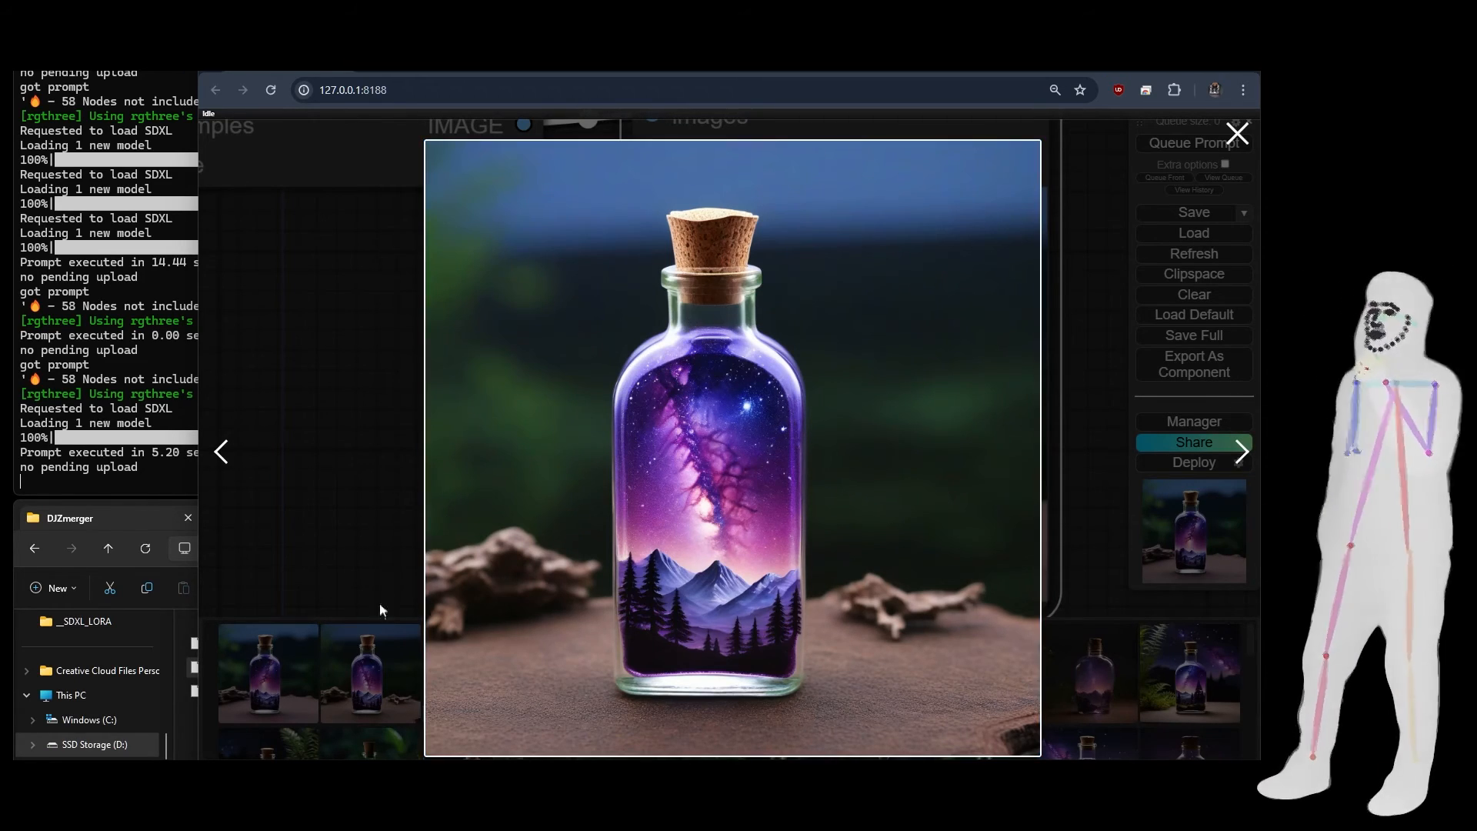
left_click(273, 667)
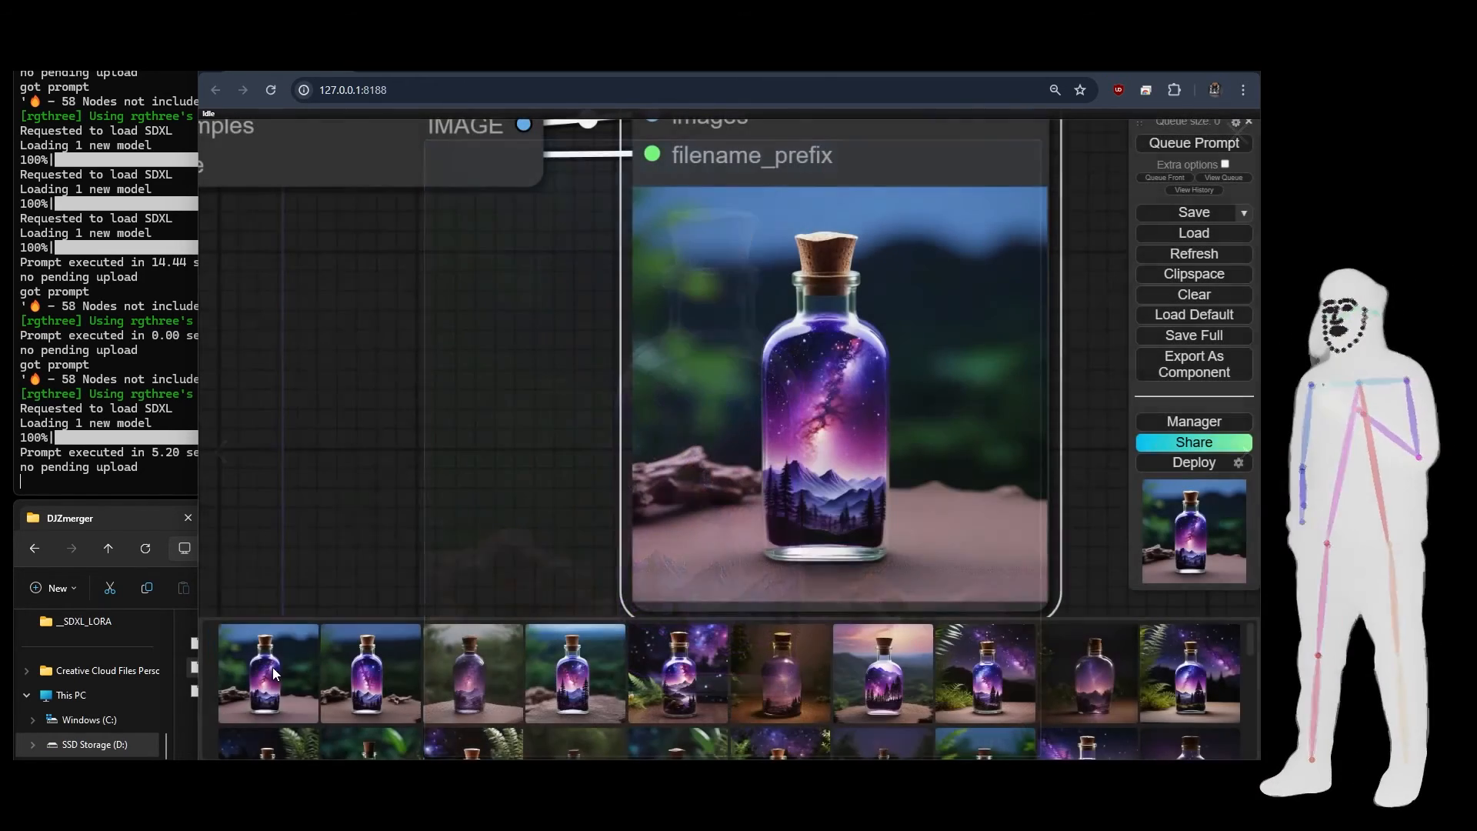
left_click(454, 677)
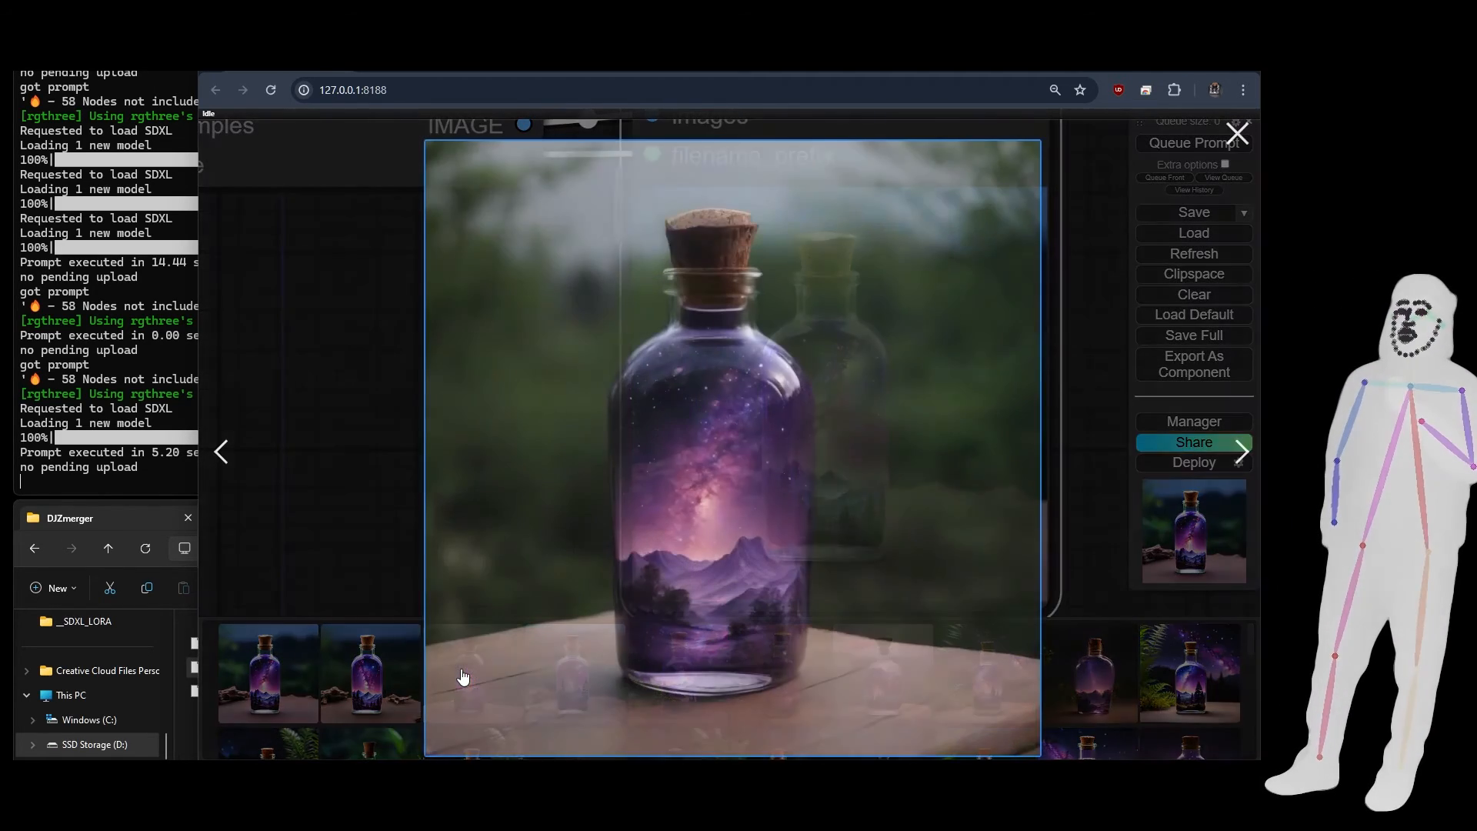
left_click(260, 686)
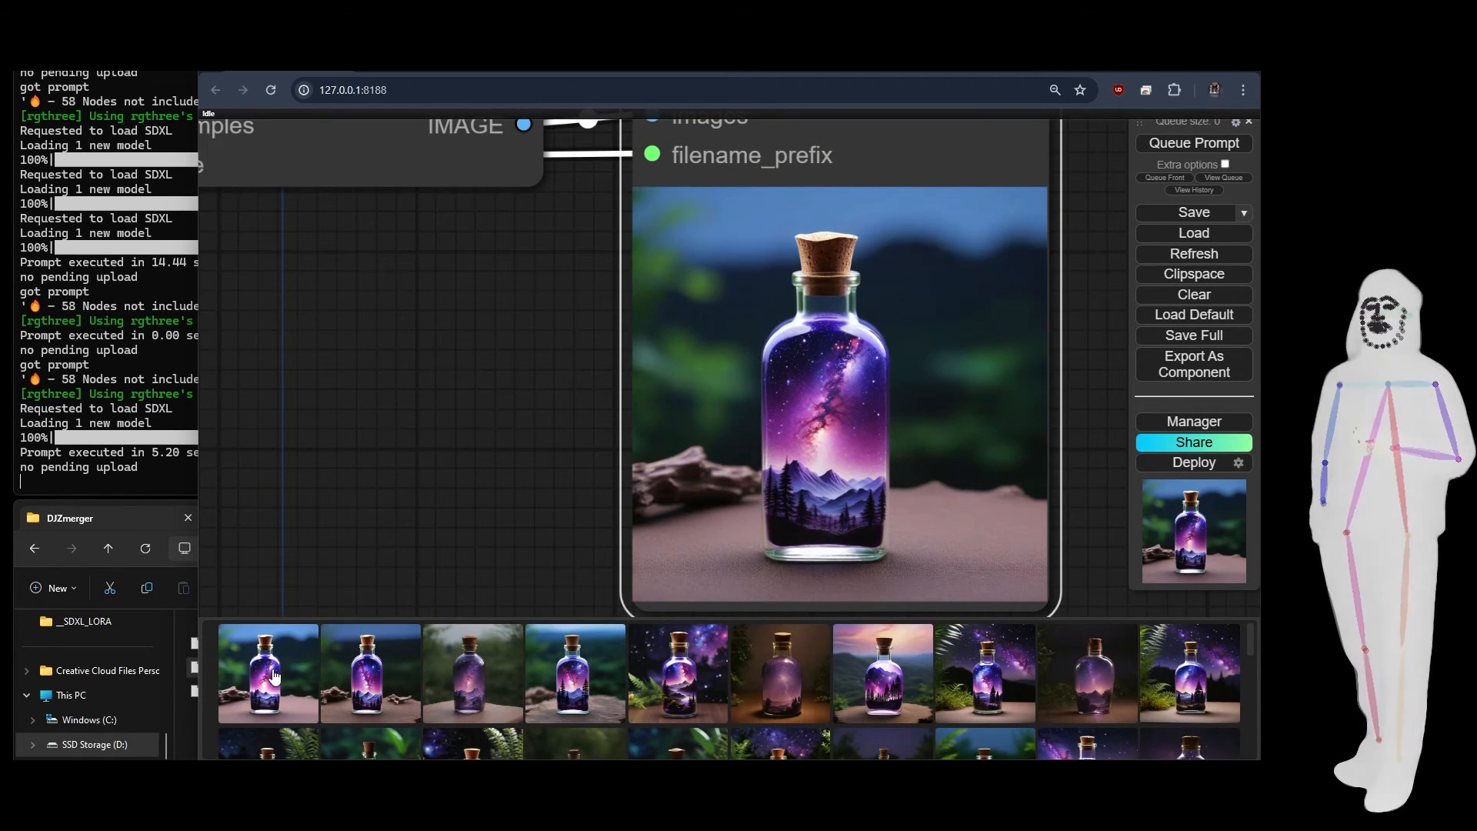
left_click(274, 675)
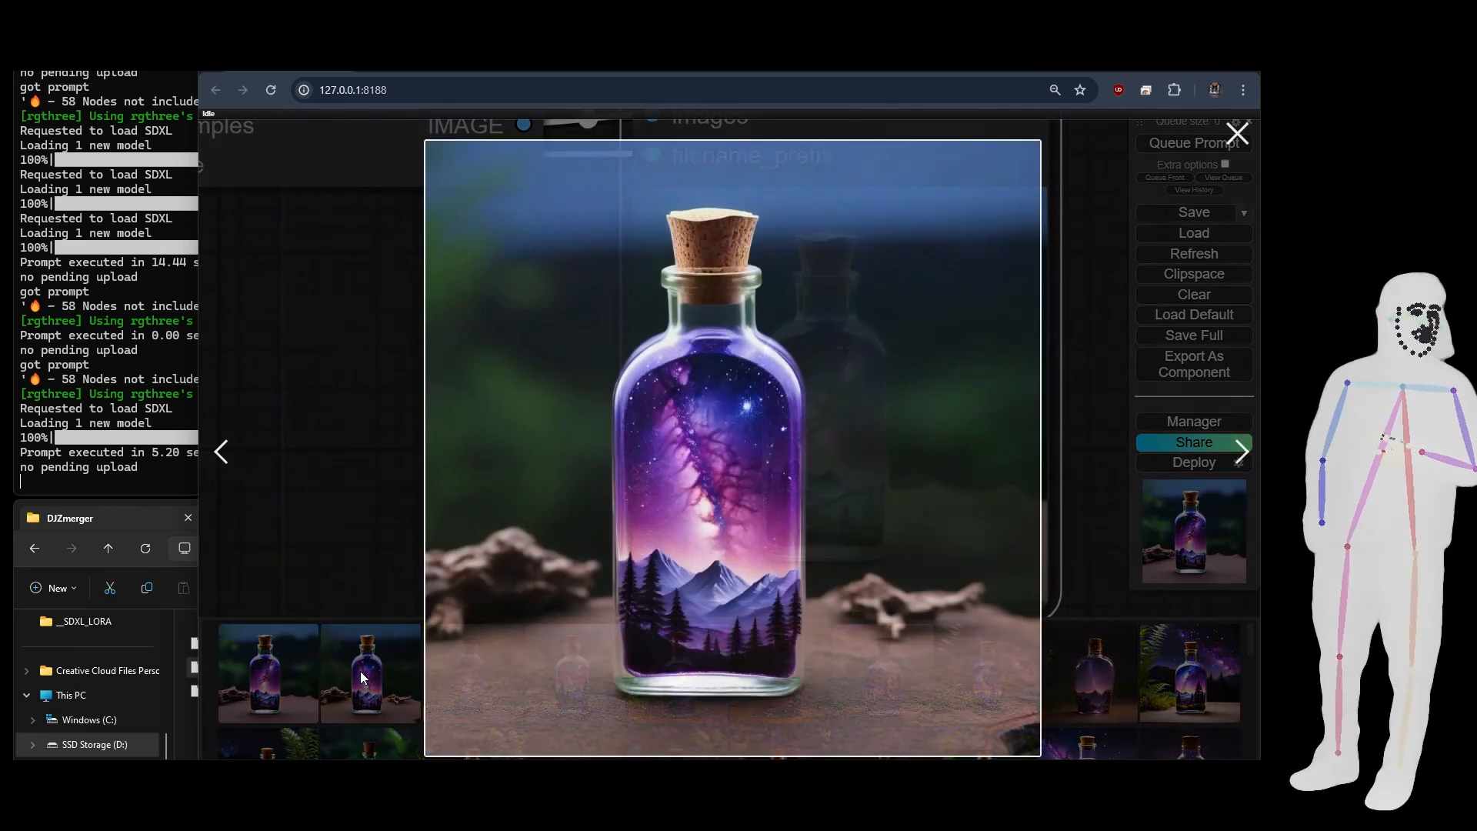
left_click(218, 448)
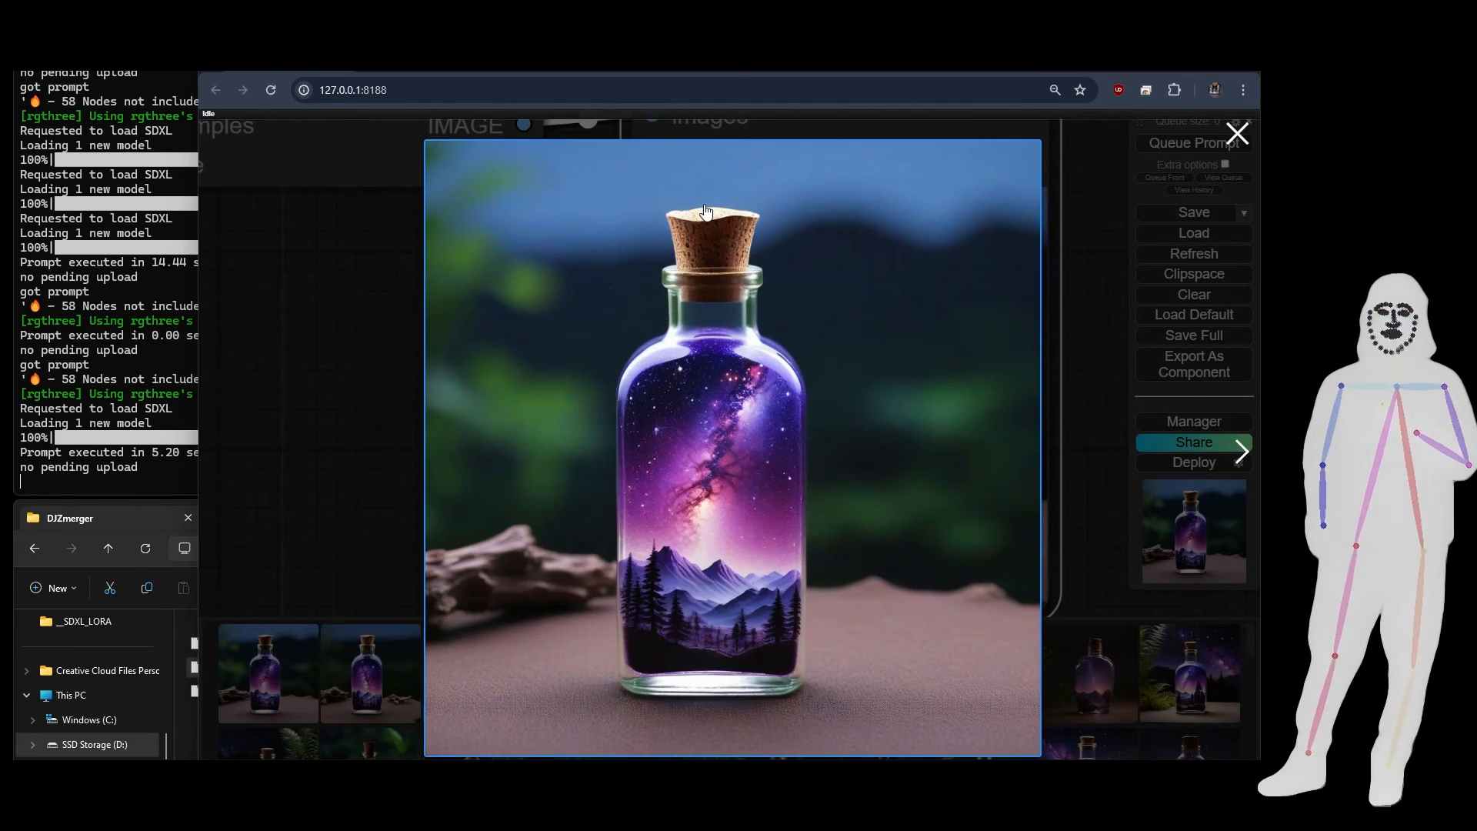
right_click(326, 548)
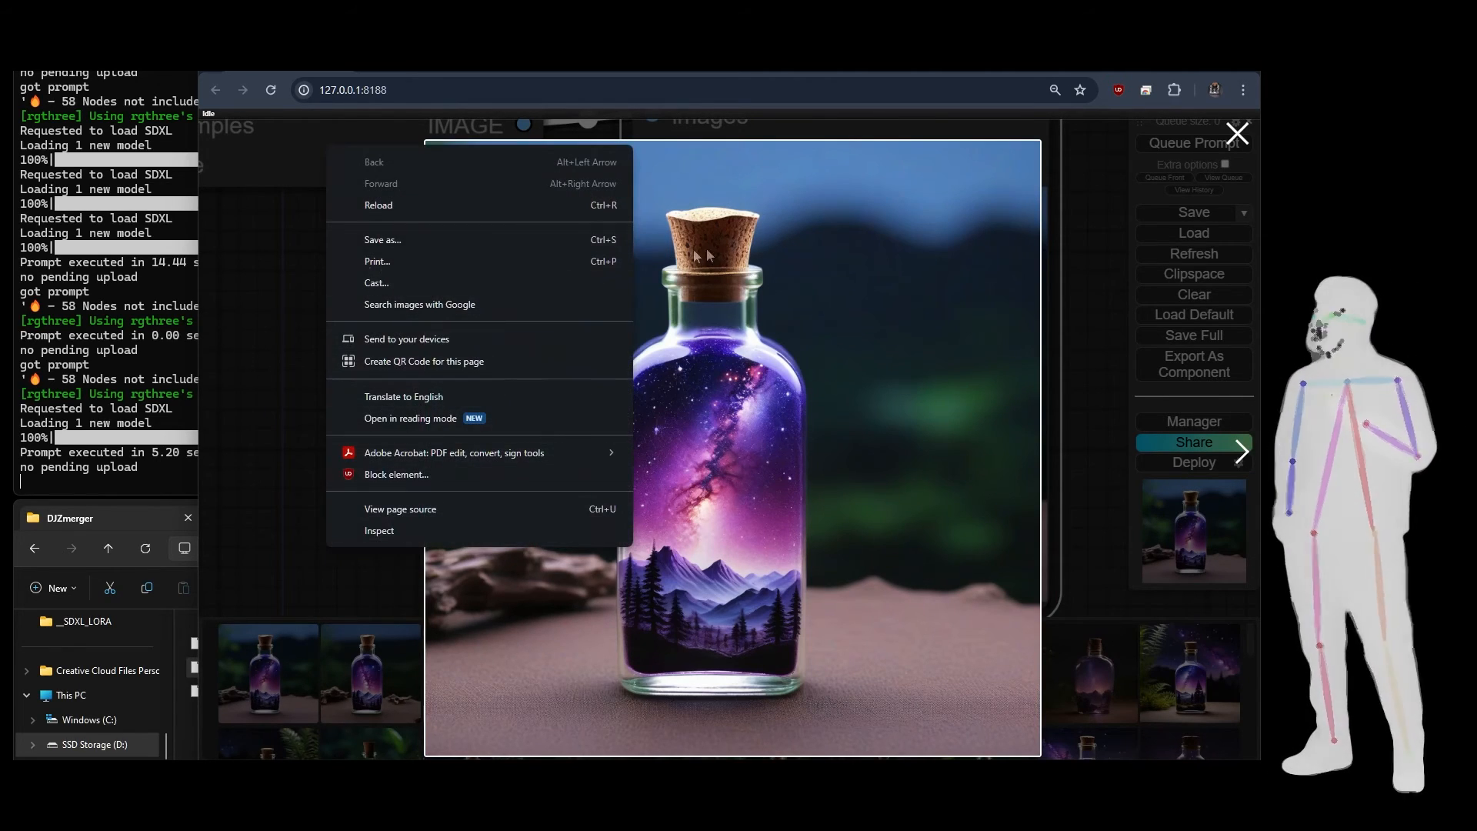
left_click(303, 599)
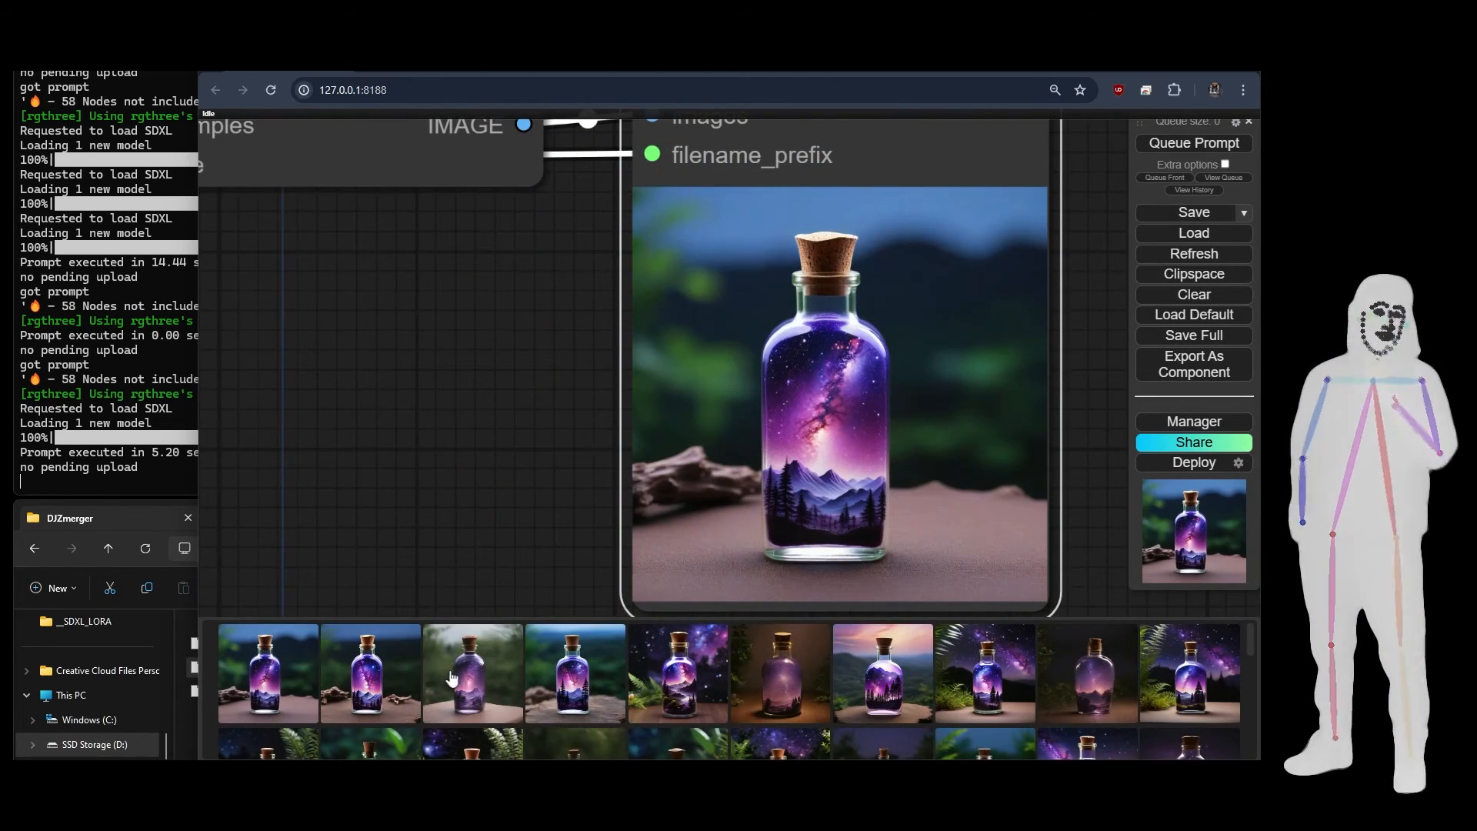
left_click(470, 682)
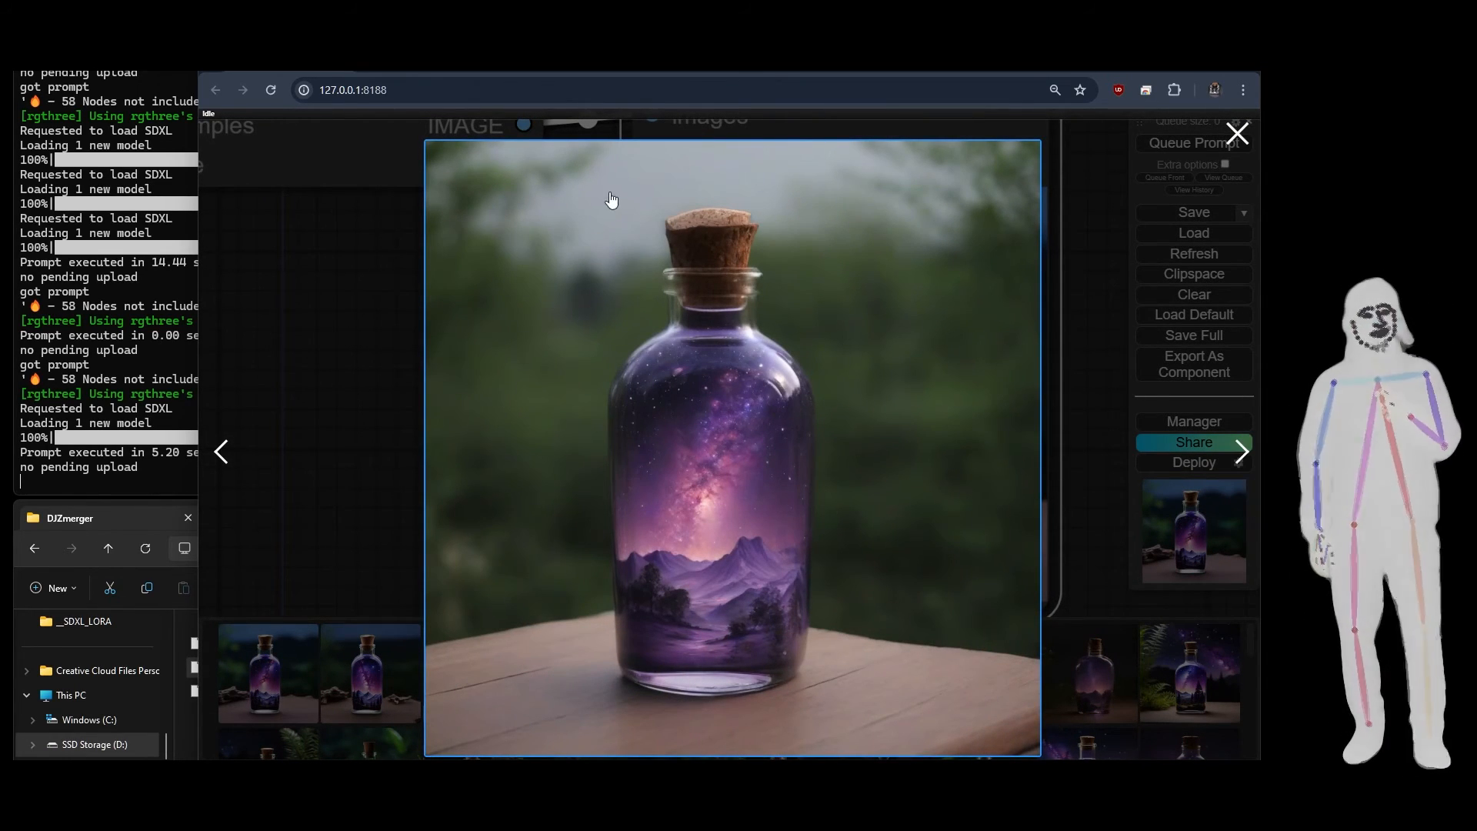
left_click(356, 697)
left_click(380, 675)
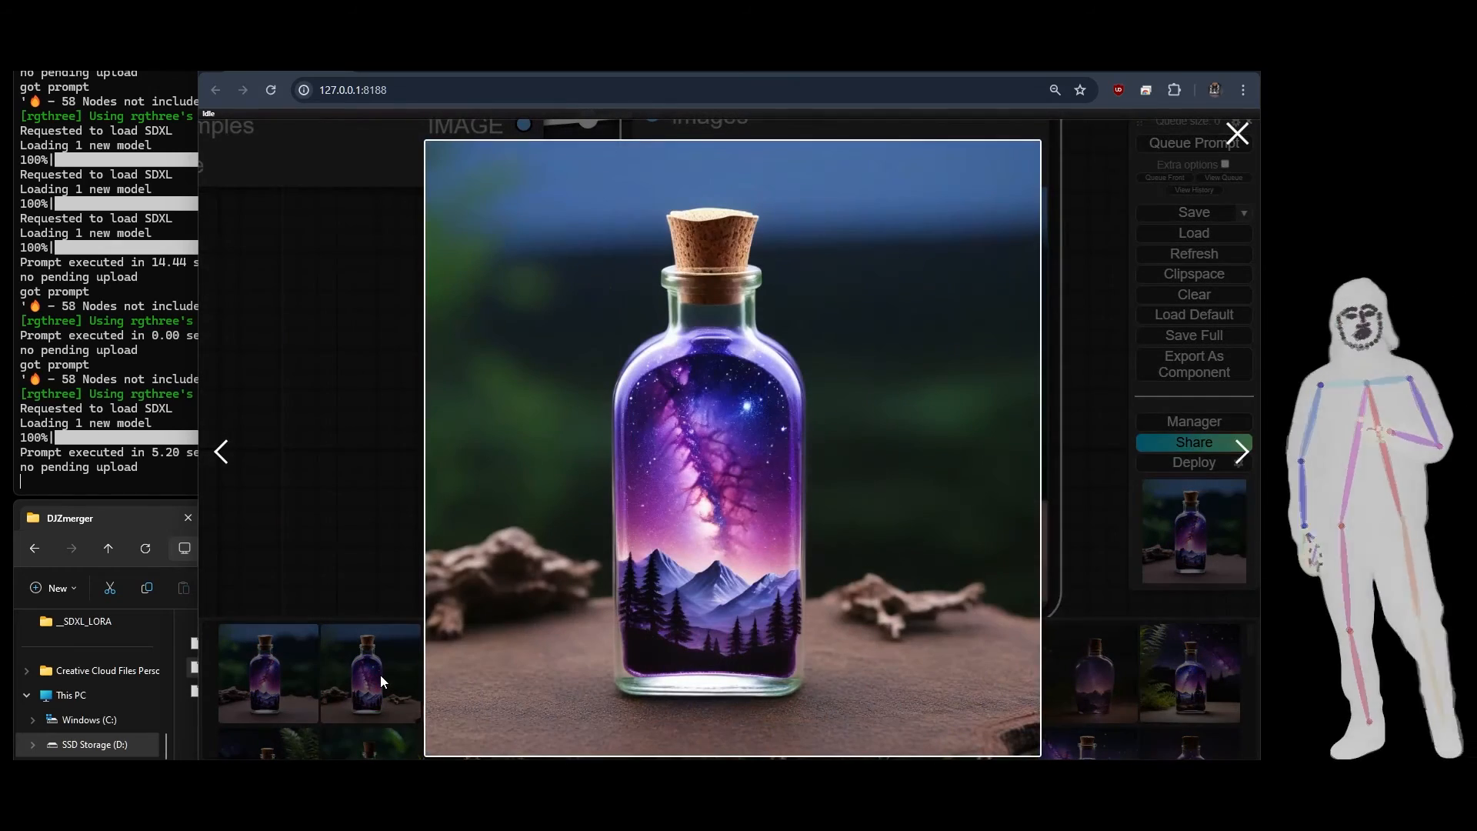
left_click(265, 675)
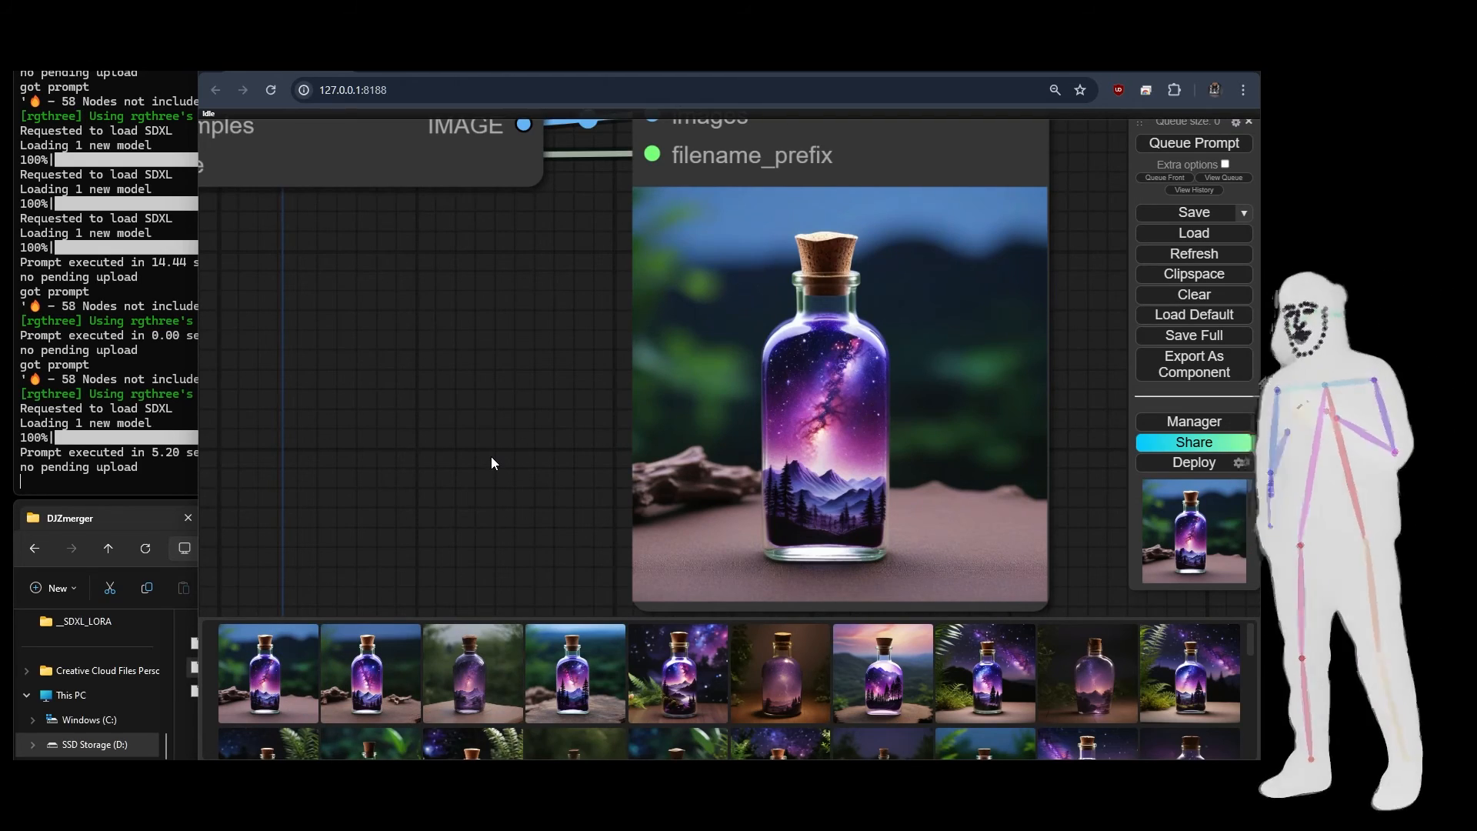
Examine the three sampler branches with their output images and the block weights in the workflow's ModelMergeBlockNumber node
scroll(423, 408, "down", 4)
scroll(421, 403, "down", 3)
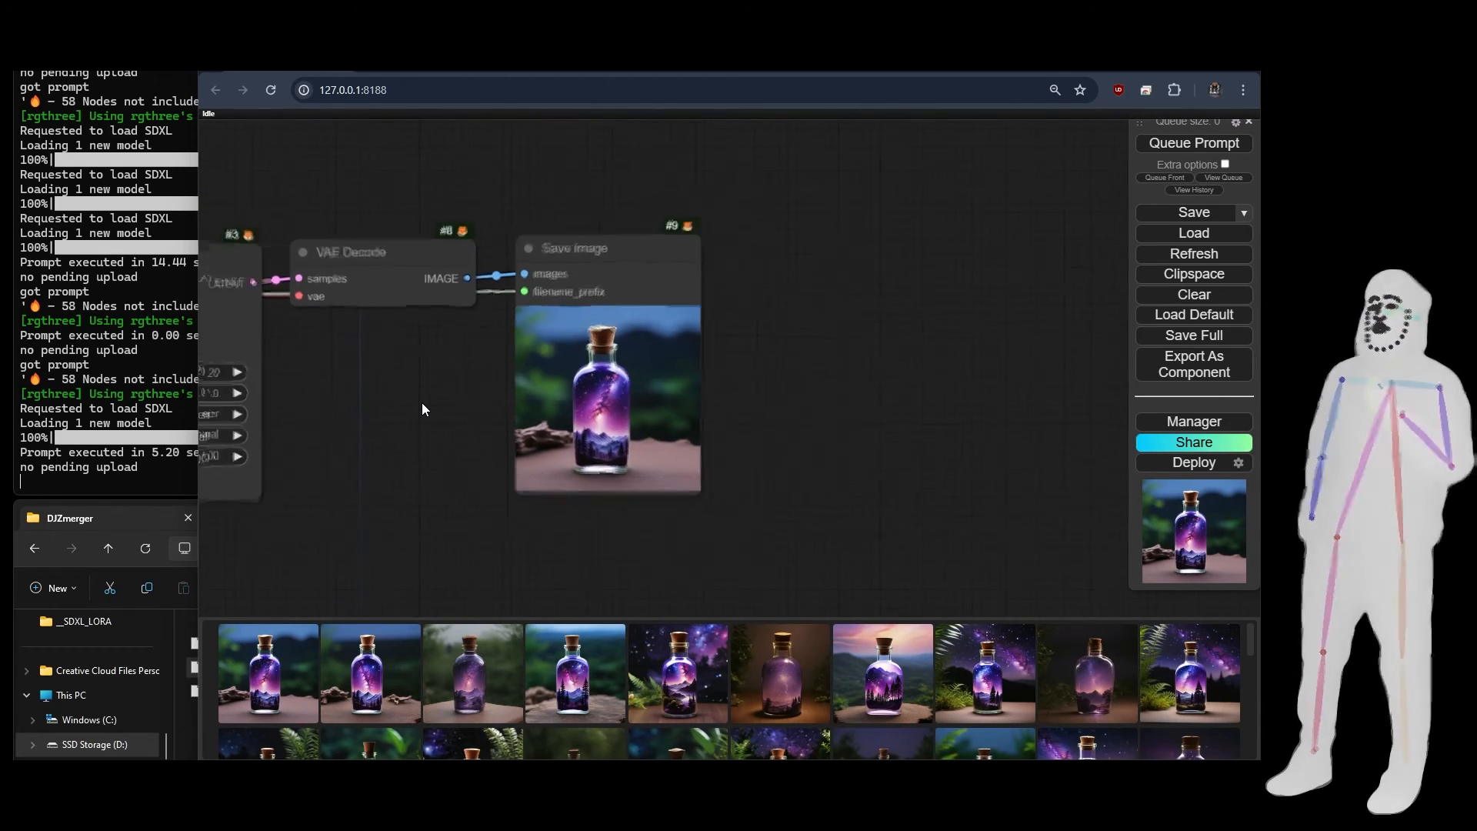
left_click_drag(421, 404, 758, 242)
left_click_drag(783, 367, 375, 410)
scroll(954, 340, "down", 5)
scroll(955, 342, "down", 3)
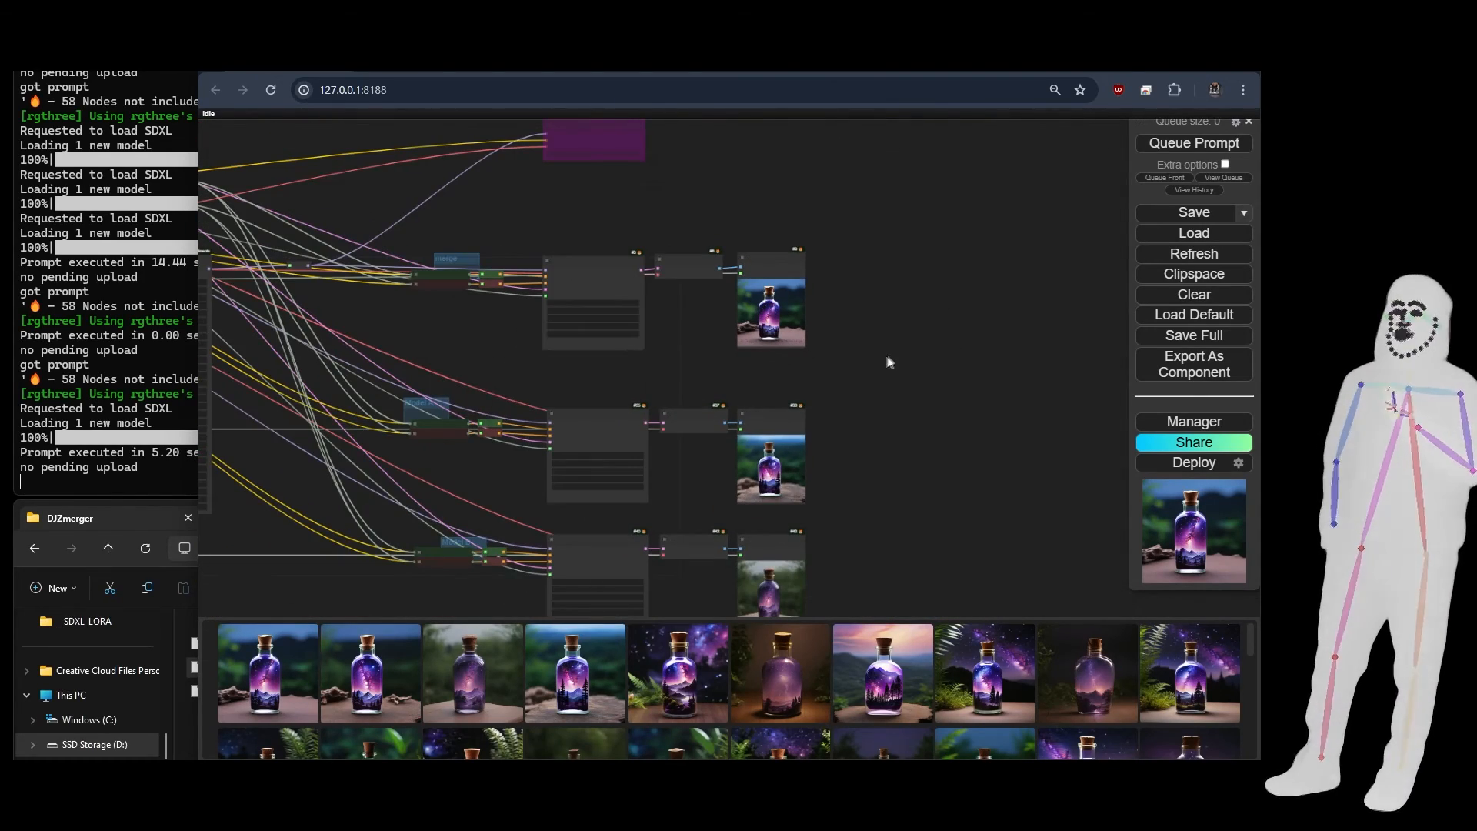
left_click_drag(550, 379, 747, 336)
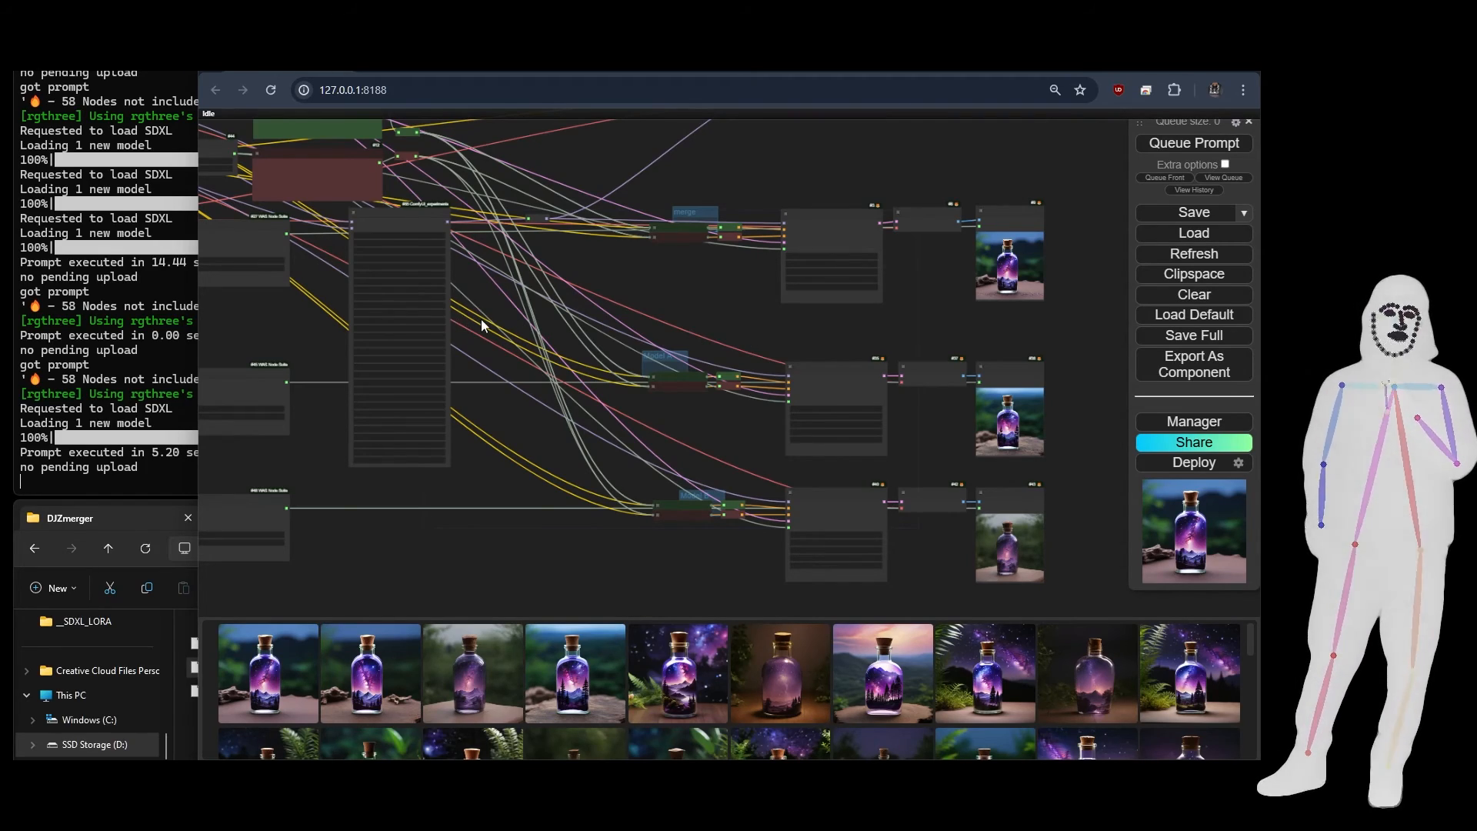
scroll(481, 320, "up", 3)
scroll(480, 321, "up", 4)
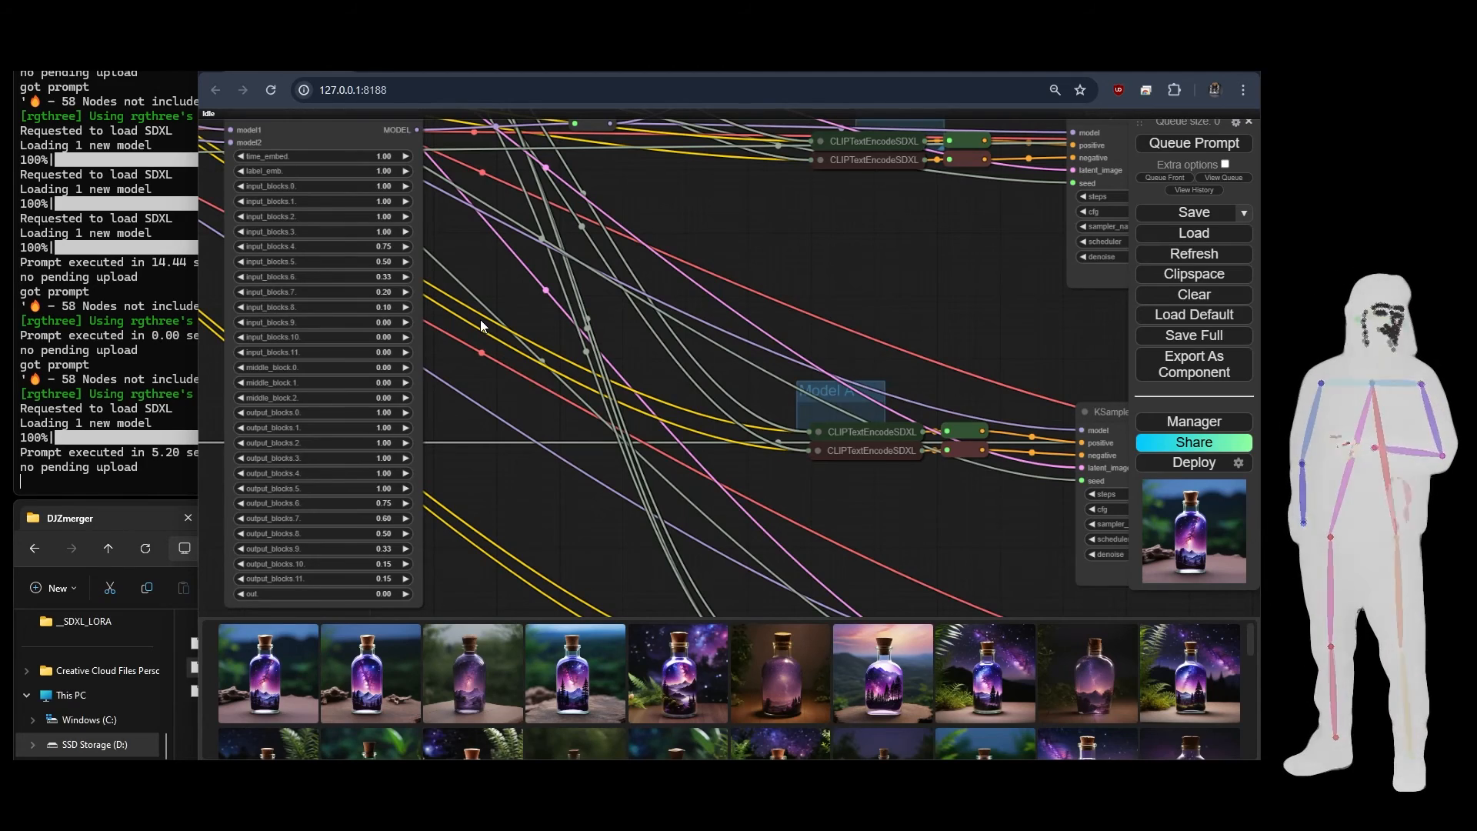
scroll(480, 320, "down", 4)
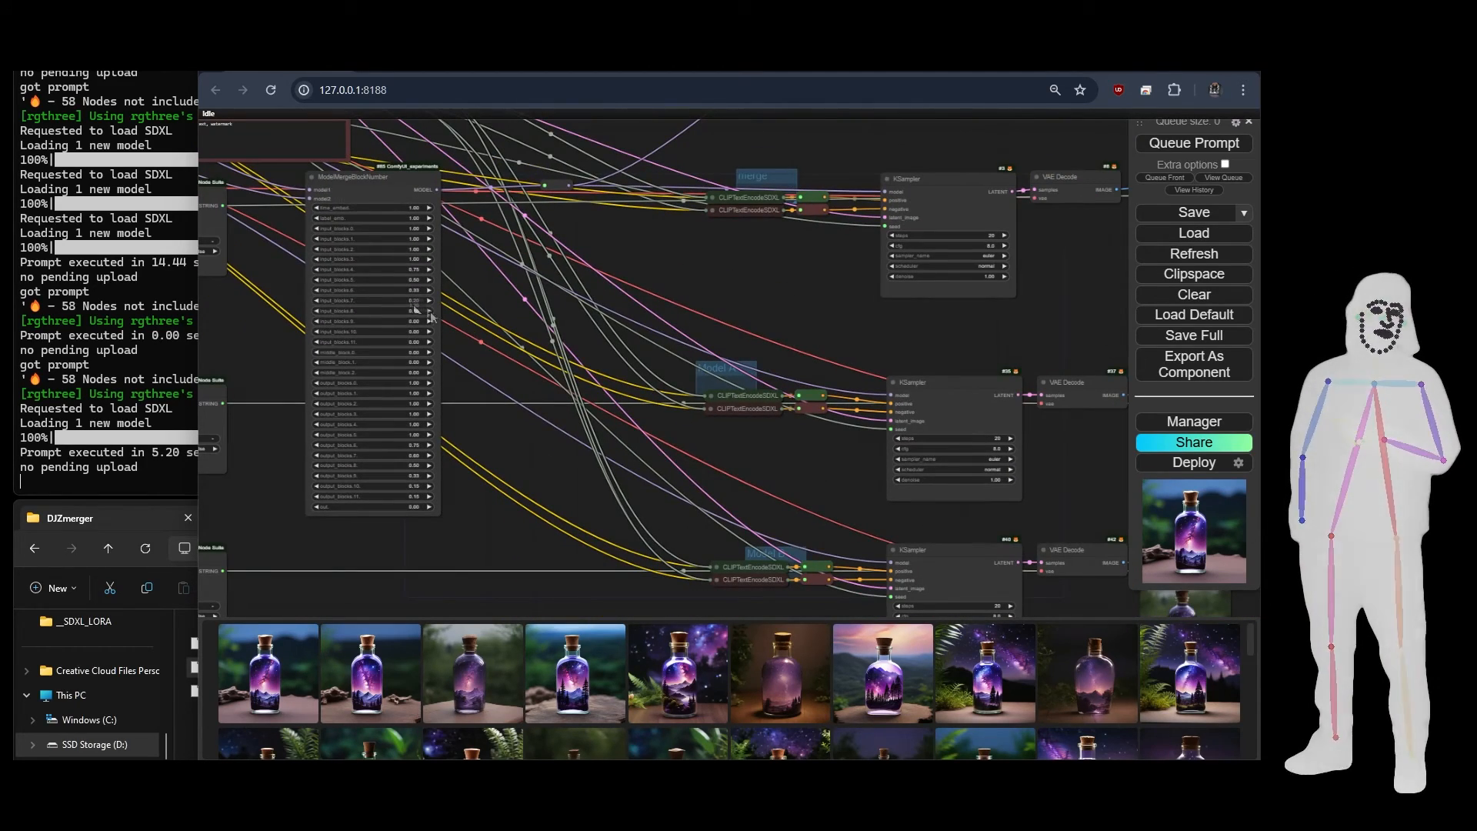
left_click(364, 197)
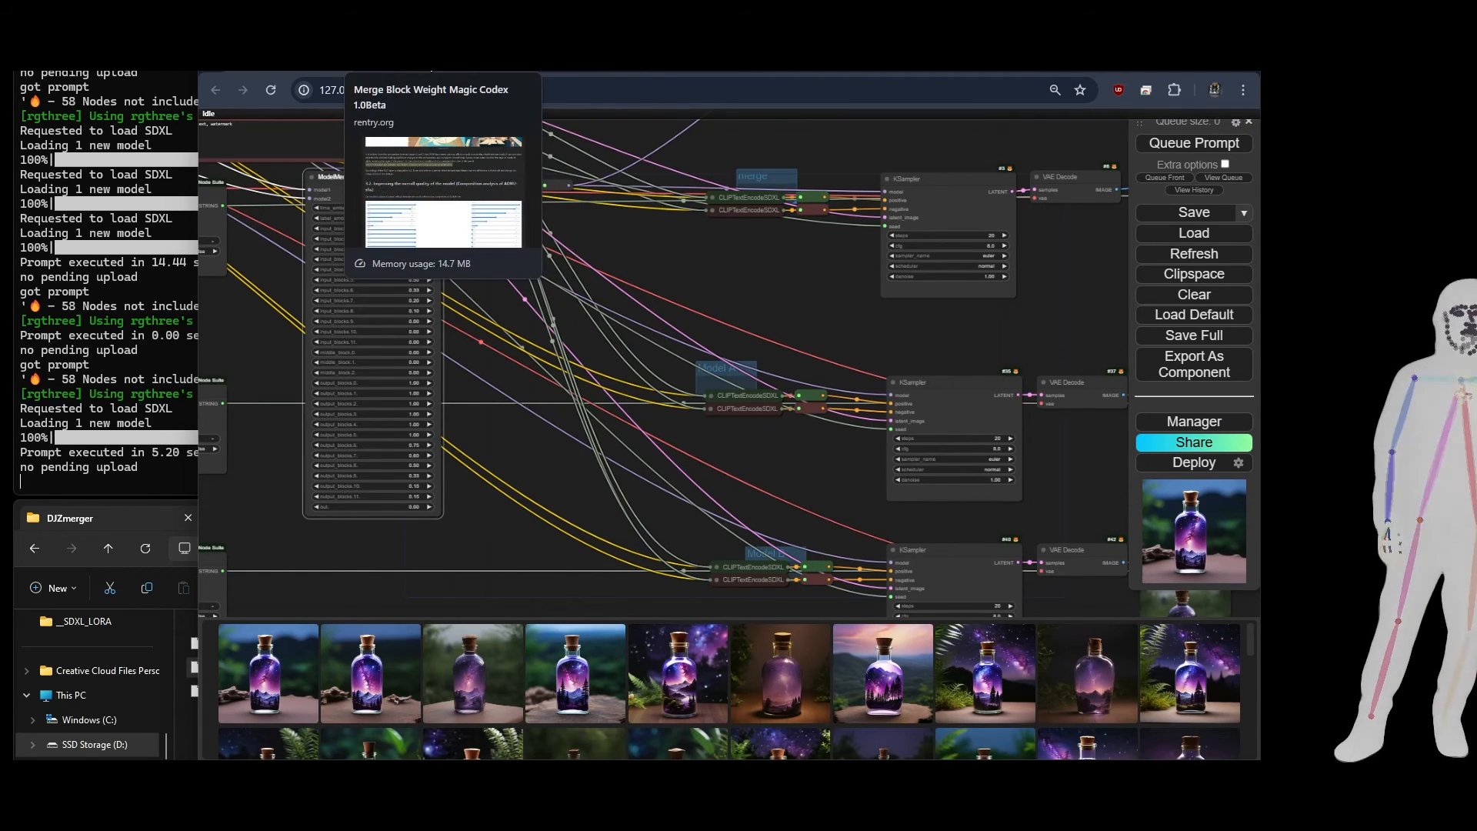
Consult the Source59 block weight chart in the Merge Block Weight Magic Codex guide and return to ComfyUI
left_click(427, 69)
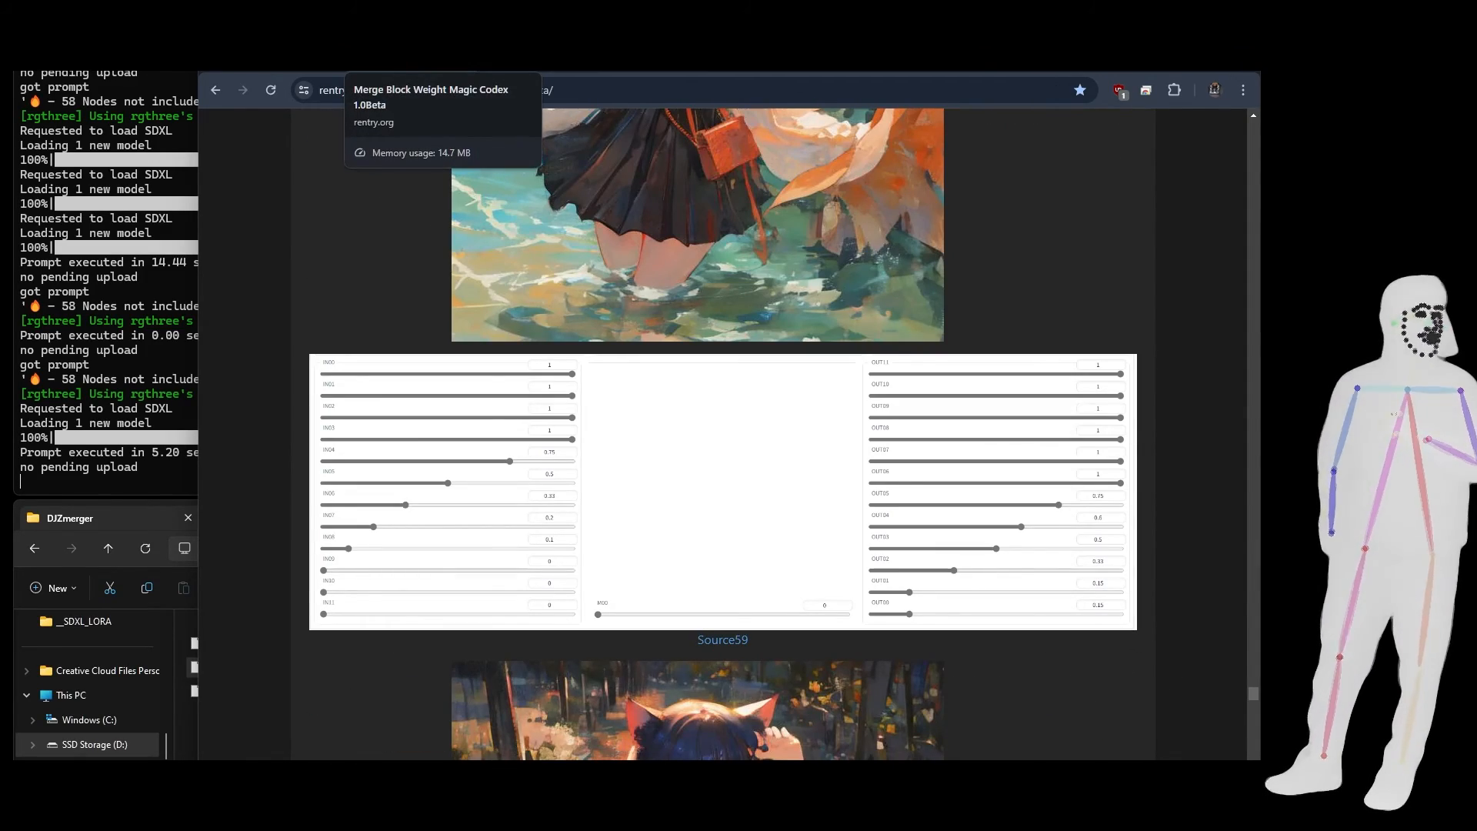
left_click(452, 68)
scroll(847, 304, "down", 5)
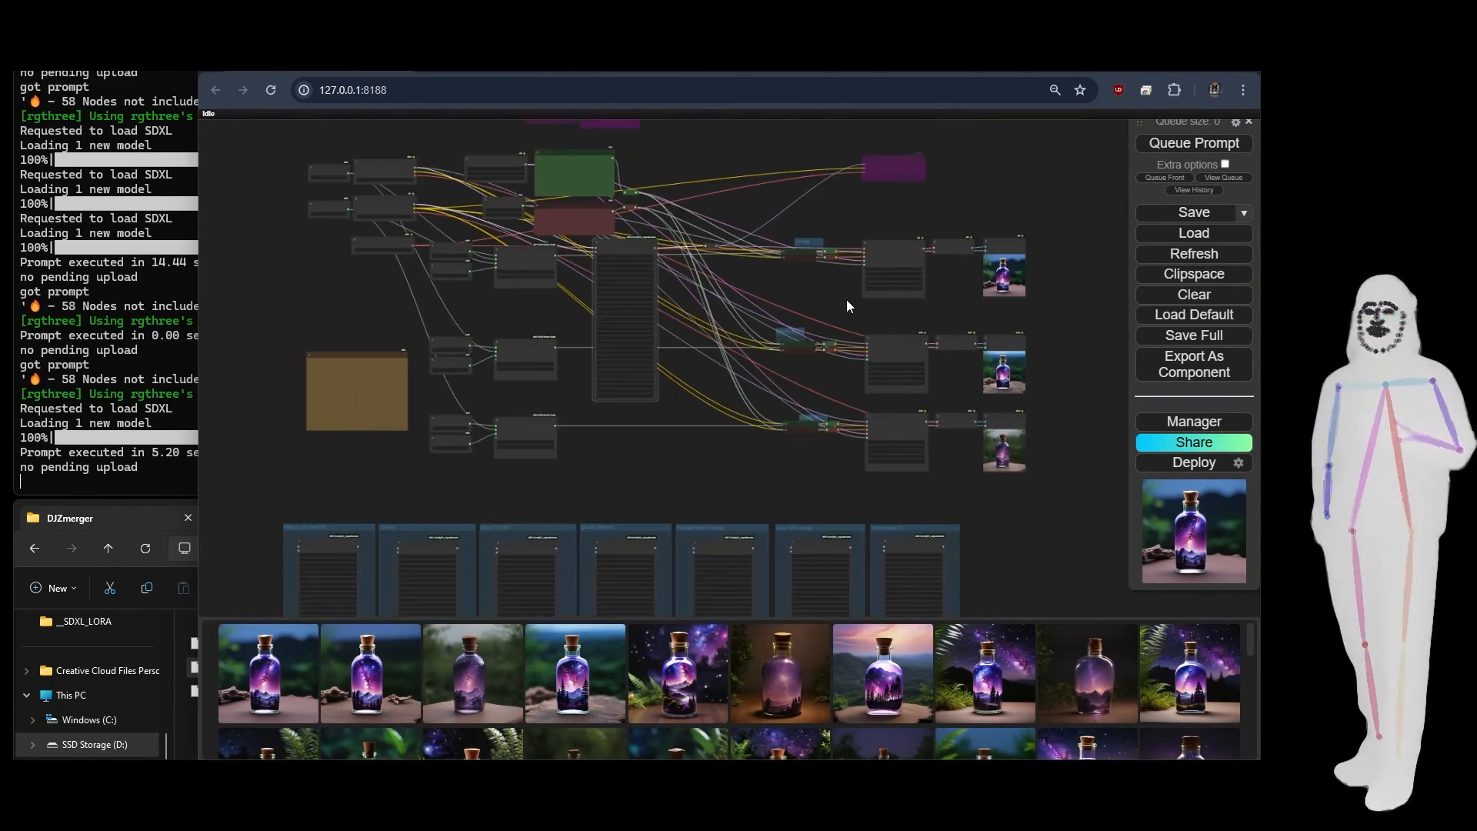
Look along the block-weight preset groups and nudge the ModelMergeBlockNumber node slightly within the Fake Cubic Hermite group
scroll(704, 396, "up", 5)
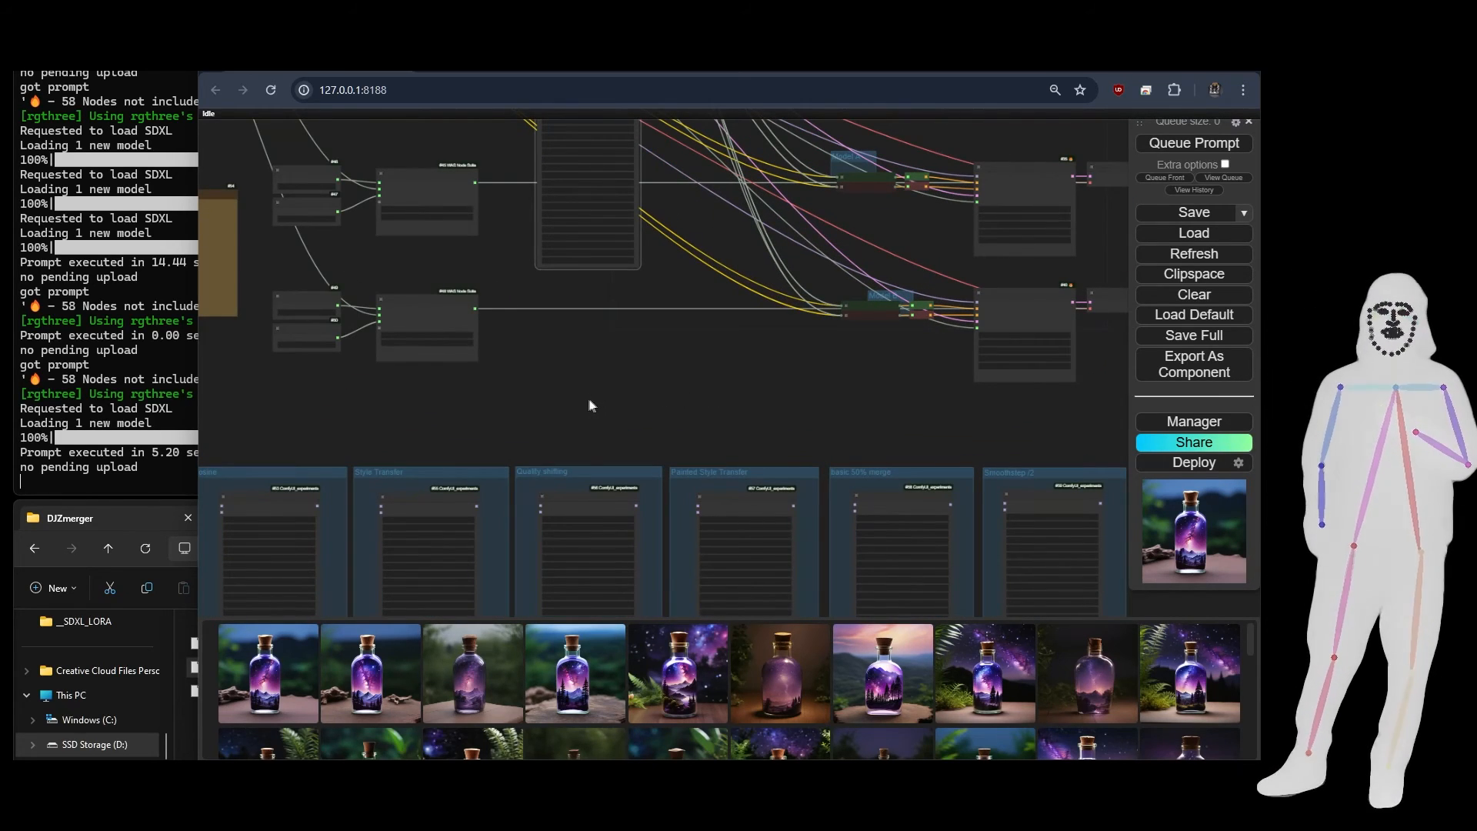
left_click_drag(583, 400, 634, 381)
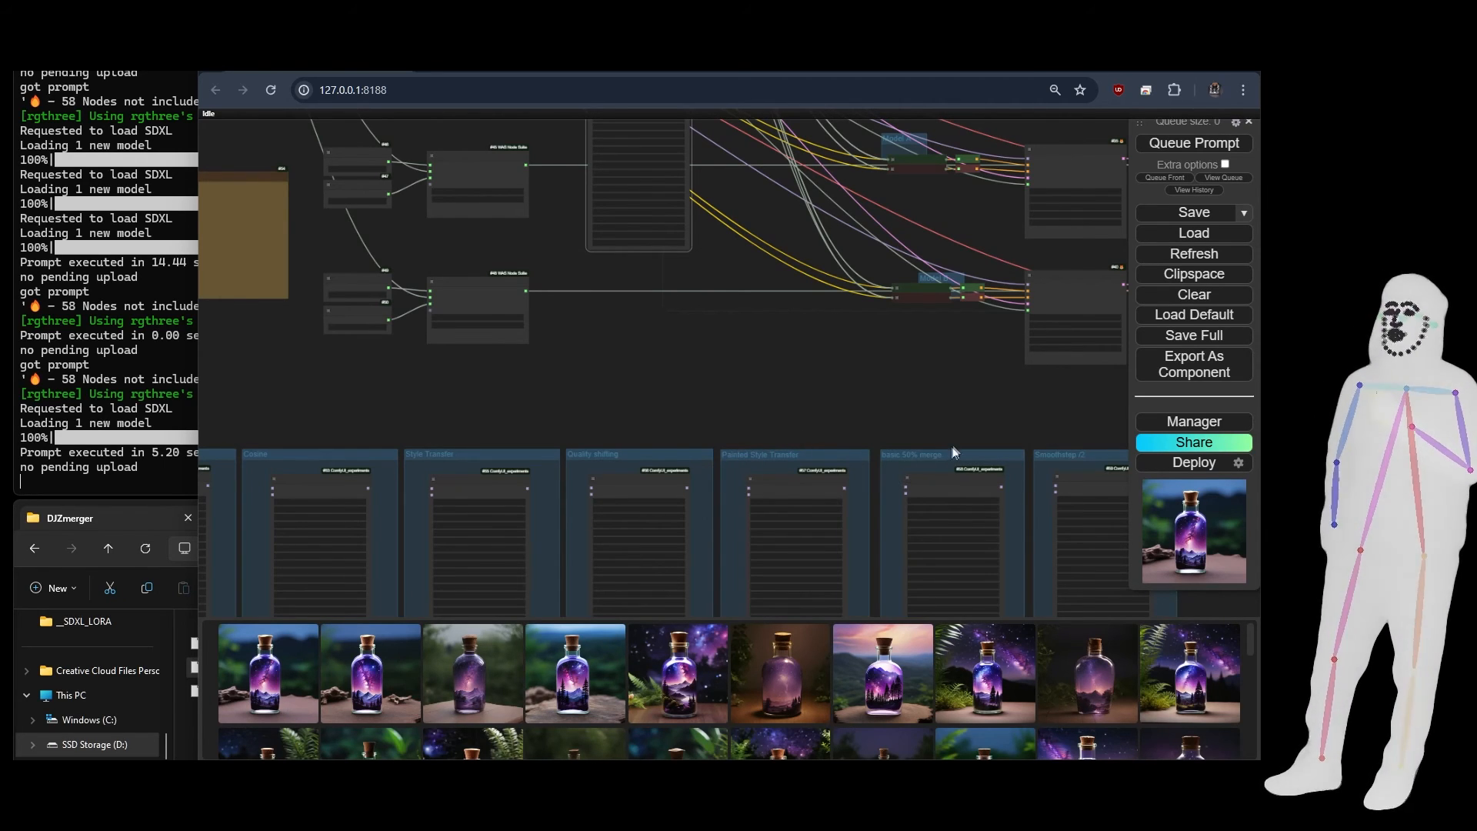
left_click_drag(1014, 423, 788, 402)
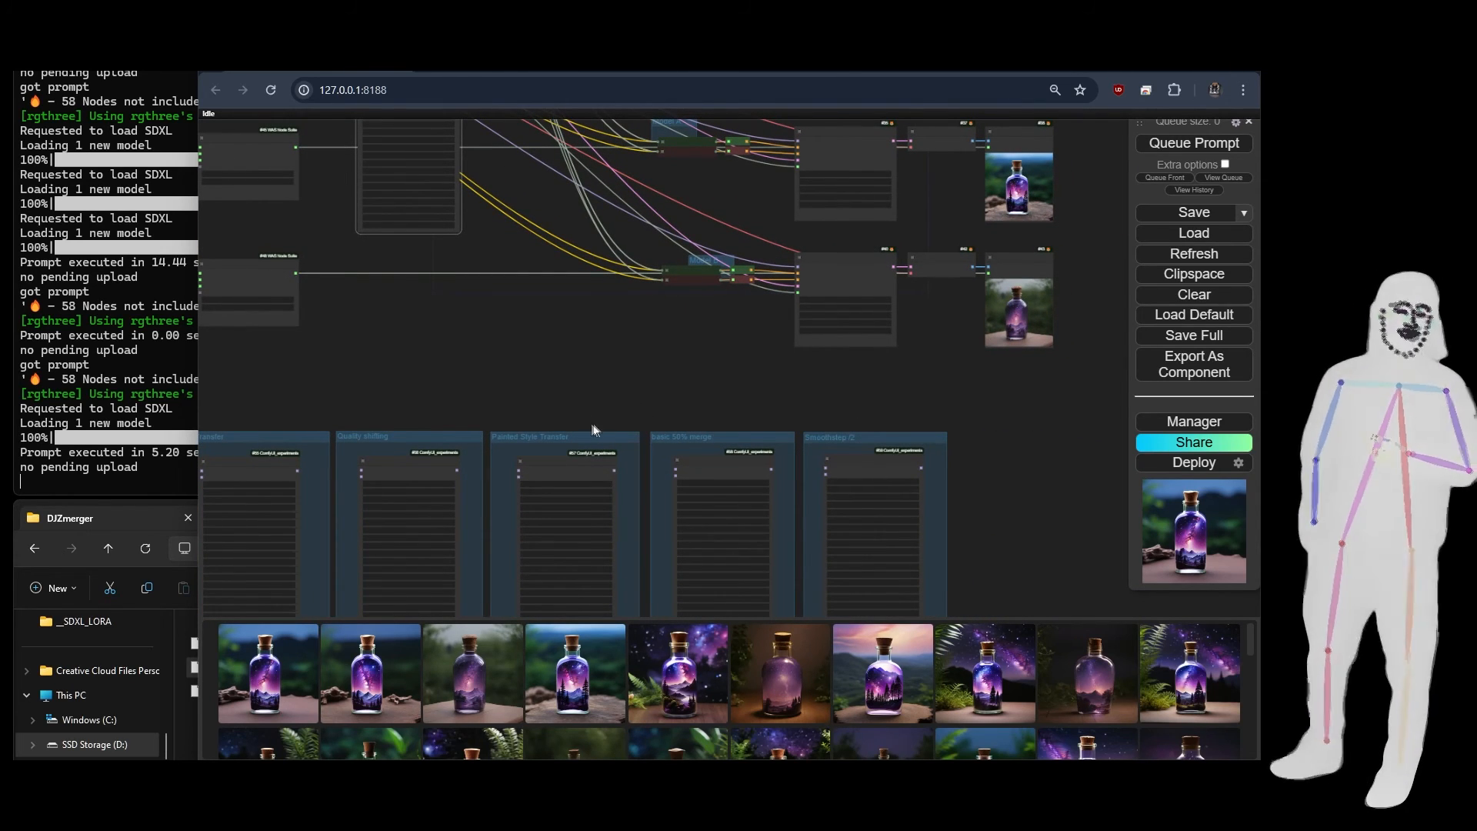
left_click_drag(424, 415, 873, 411)
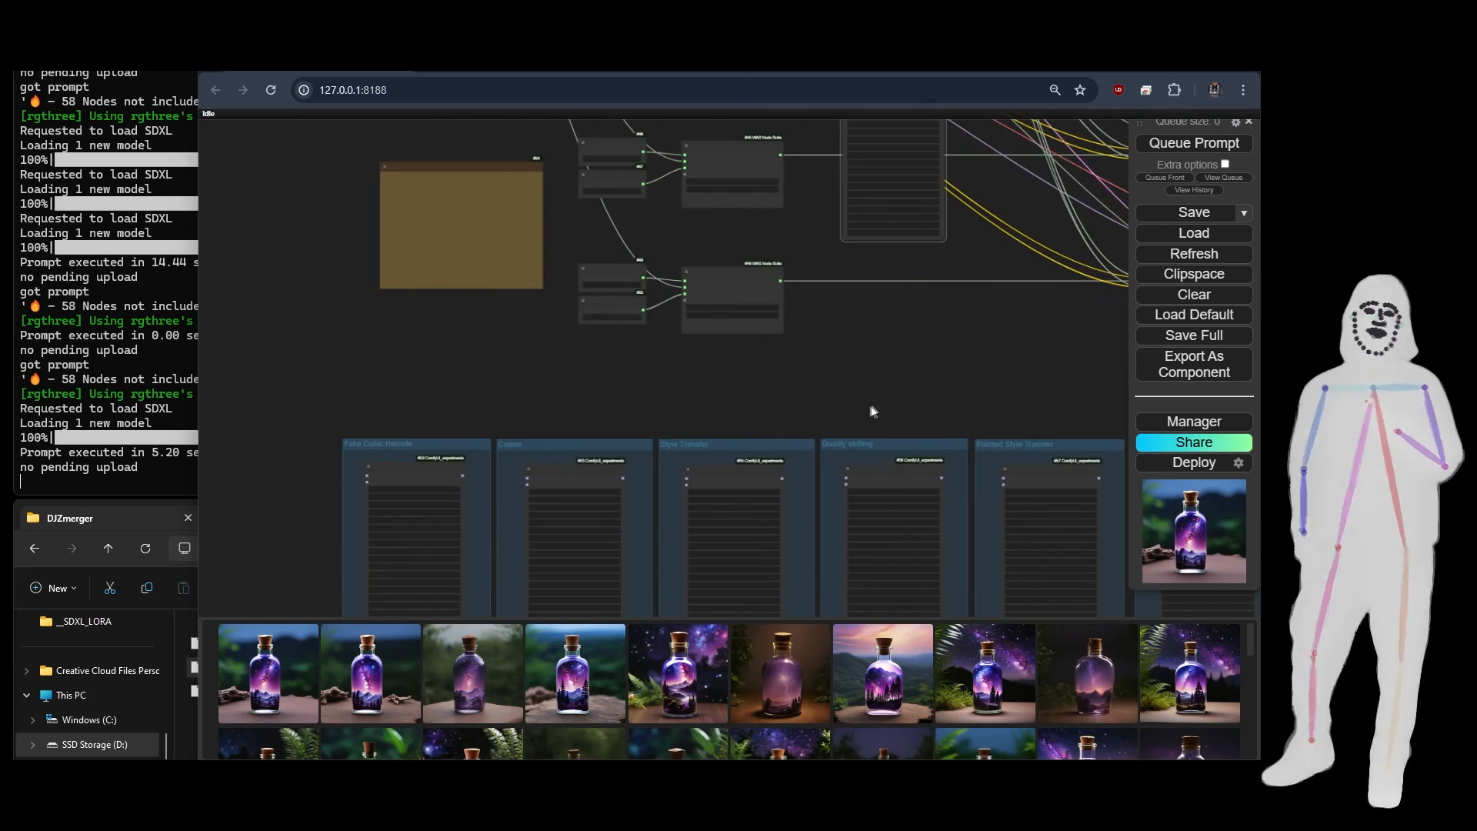
left_click_drag(771, 384, 646, 345)
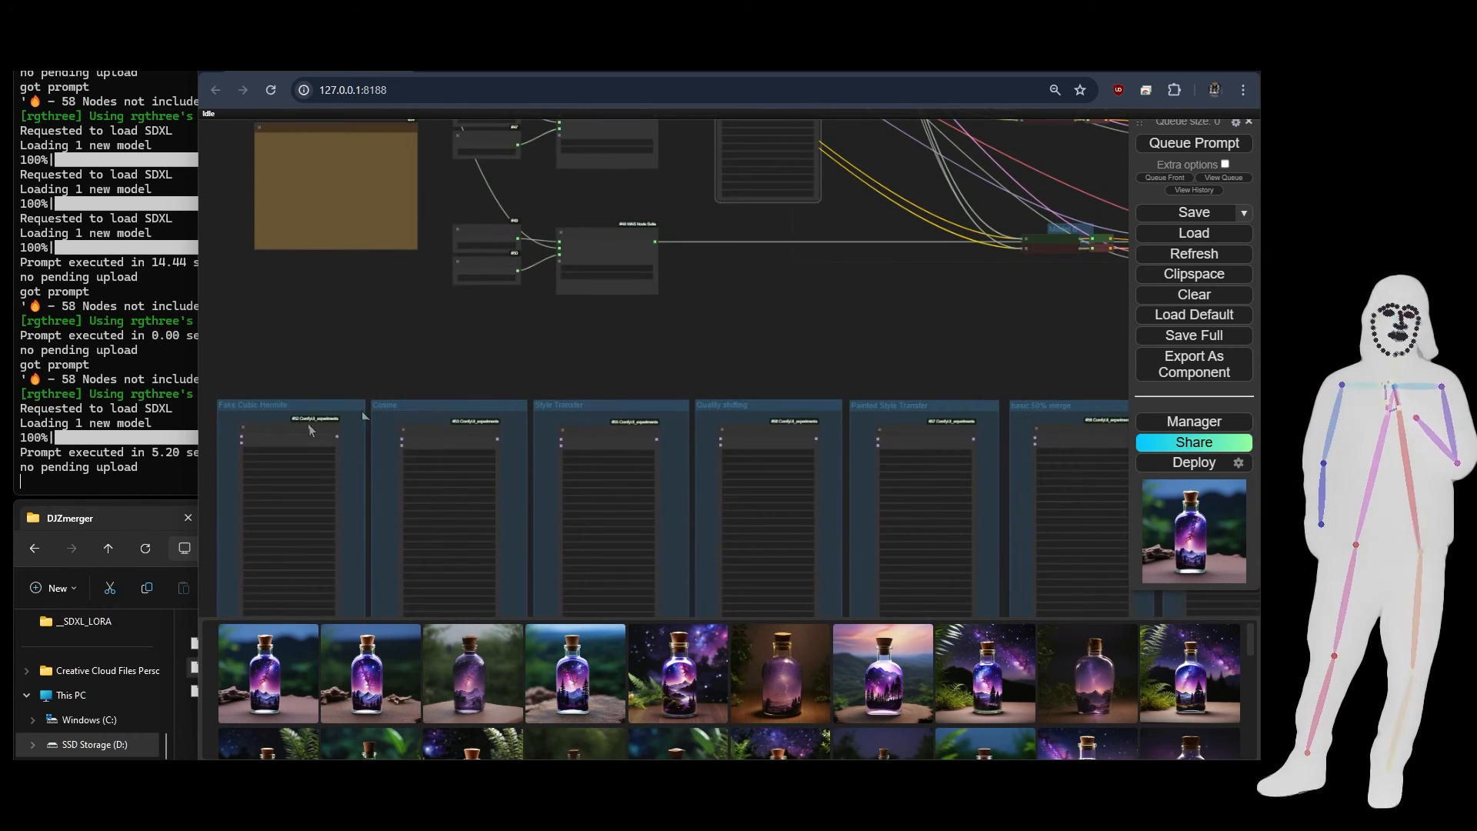
left_click(277, 434)
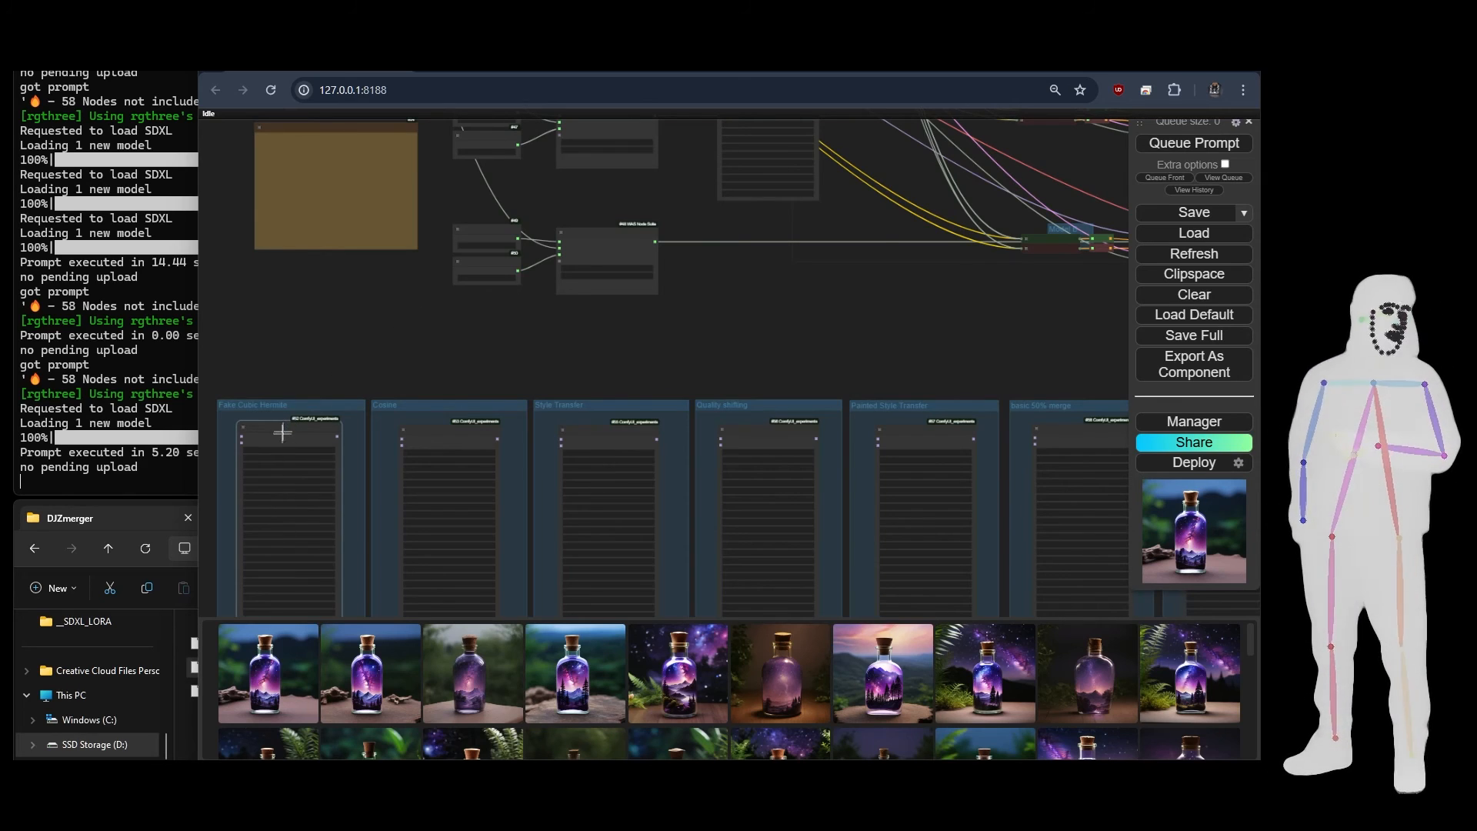
mouse_move(282, 434)
left_mouse_down()
mouse_move(659, 235)
mouse_move(917, 171)
mouse_move(284, 442)
left_mouse_up()
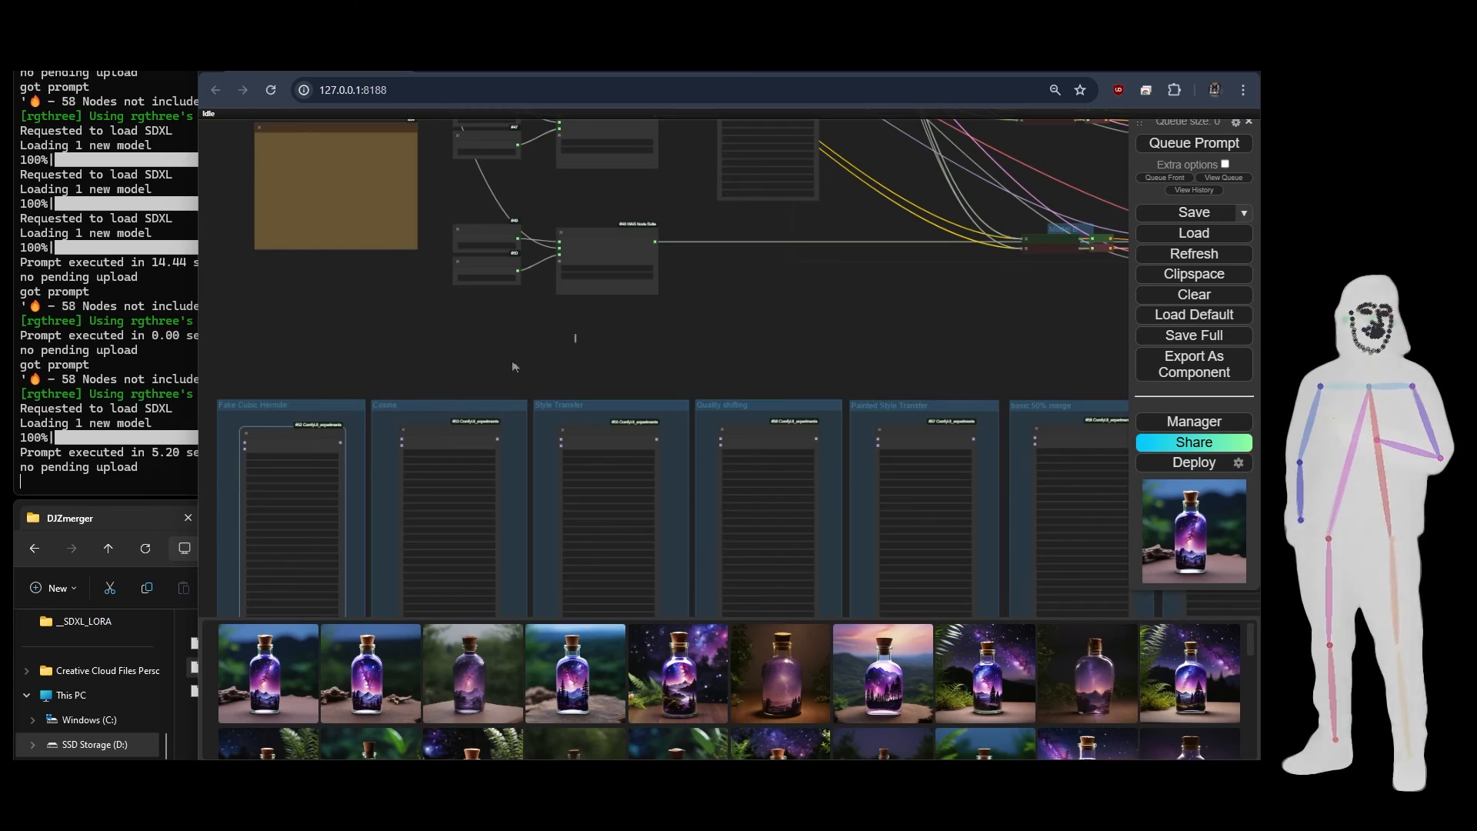
Review the layout of the whole workflow, from the purple nodes above it to the preset groups below
scroll(672, 283, "up", 5)
scroll(674, 288, "down", 5)
scroll(674, 288, "up", 3)
scroll(674, 288, "down", 3)
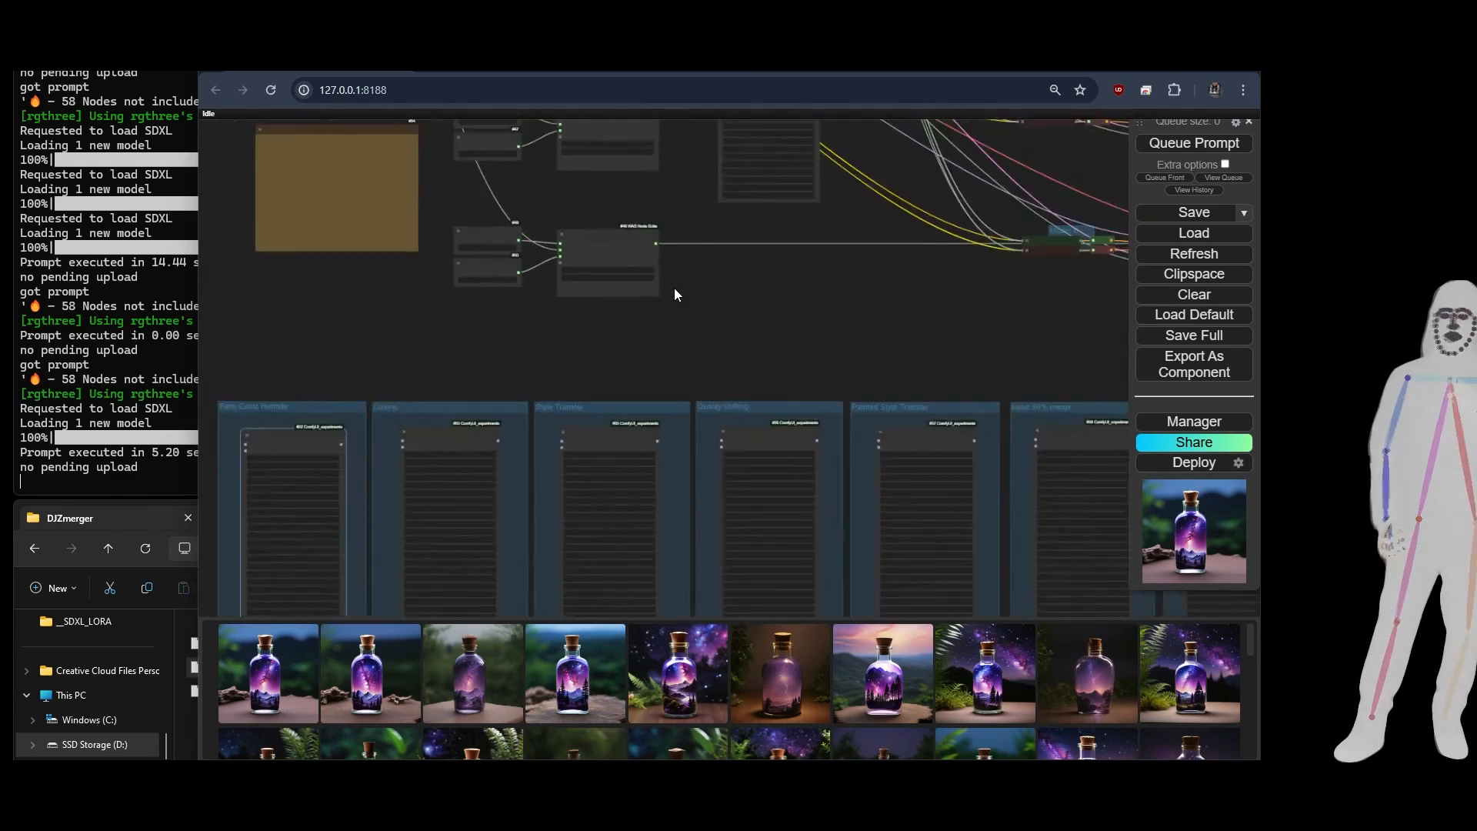
scroll(674, 287, "up", 3)
scroll(674, 287, "down", 10)
left_click_drag(737, 288, 683, 366)
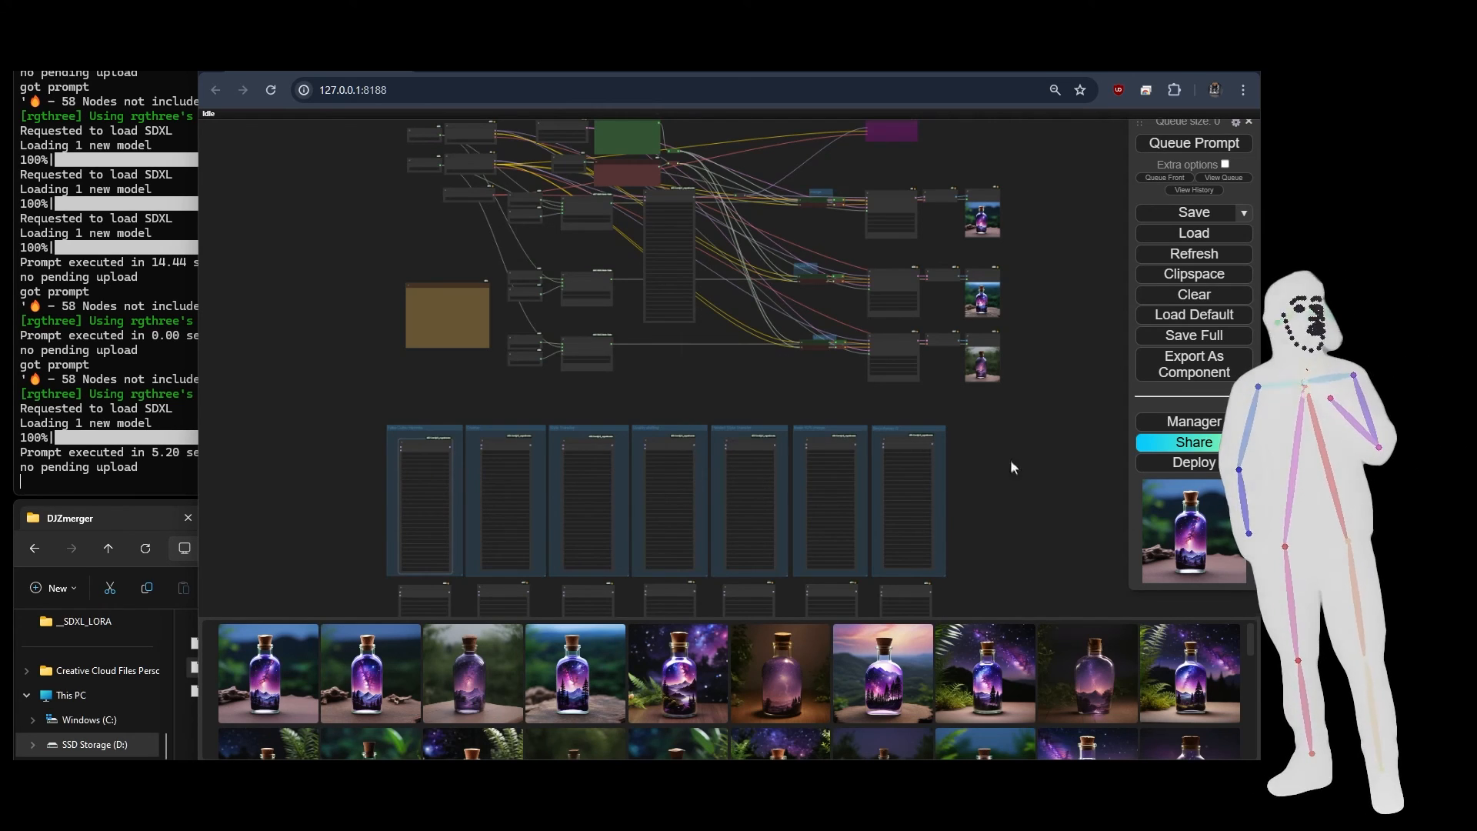
left_click_drag(1009, 461, 925, 629)
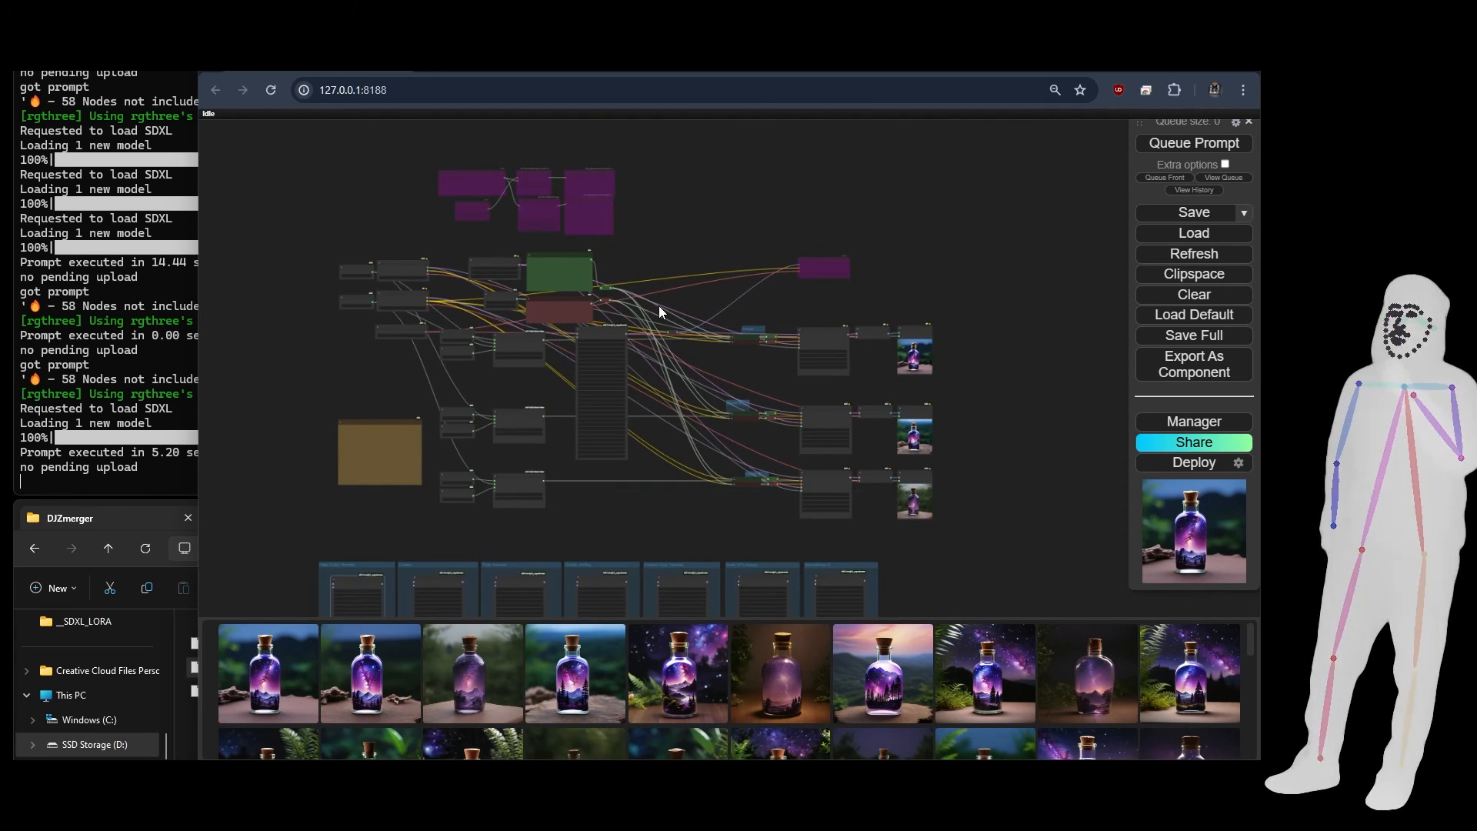
left_click_drag(669, 290, 679, 281)
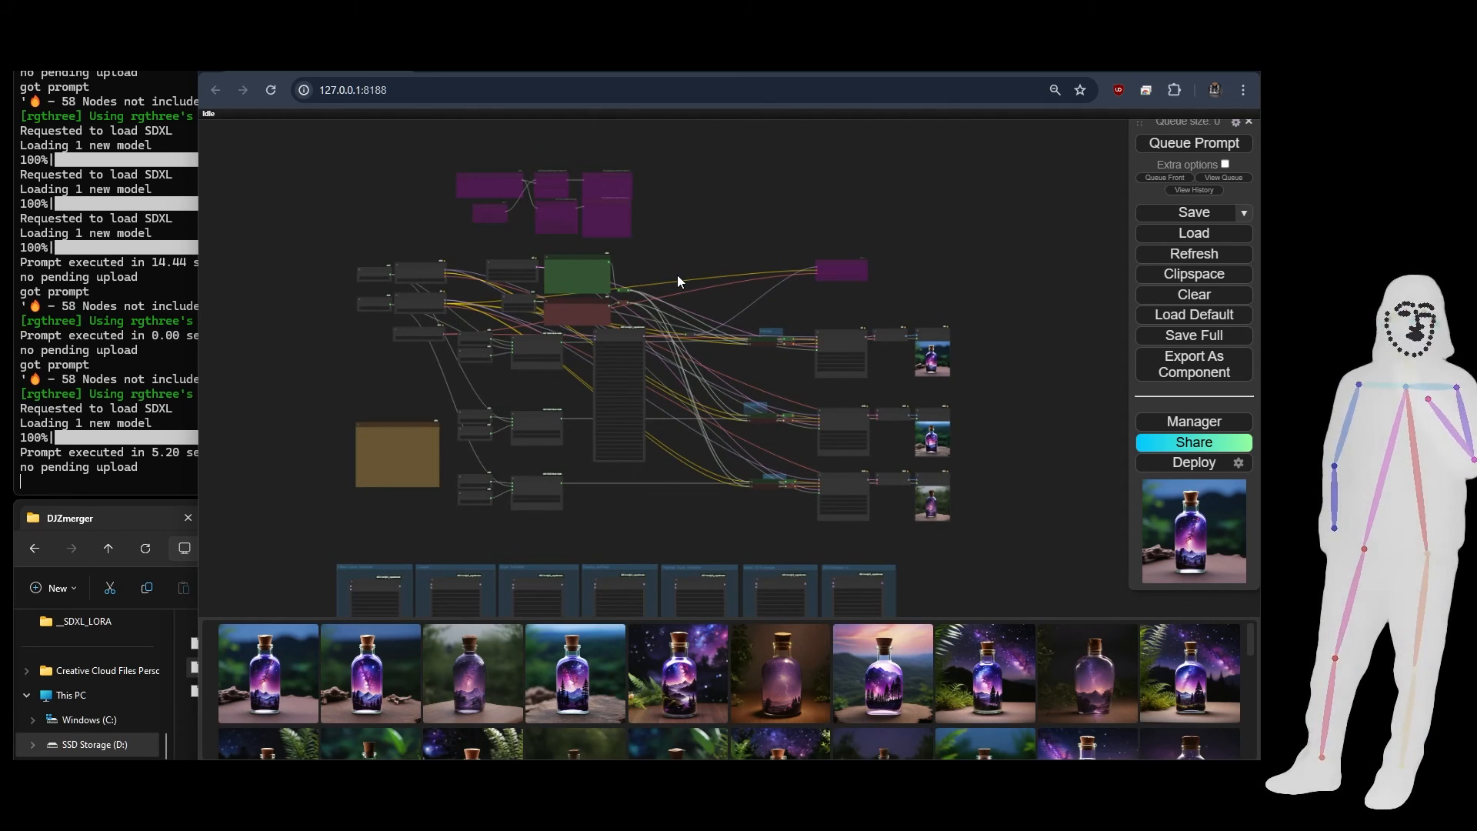